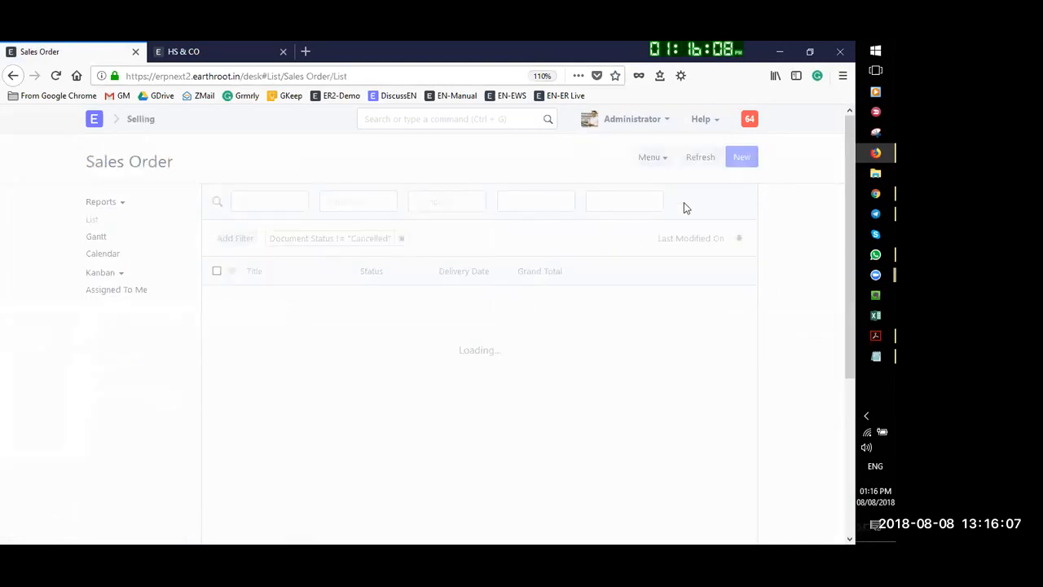
Start a new sales order for AASISH INDUSTRIES with delivery date 31-08-2018
left_click(740, 159)
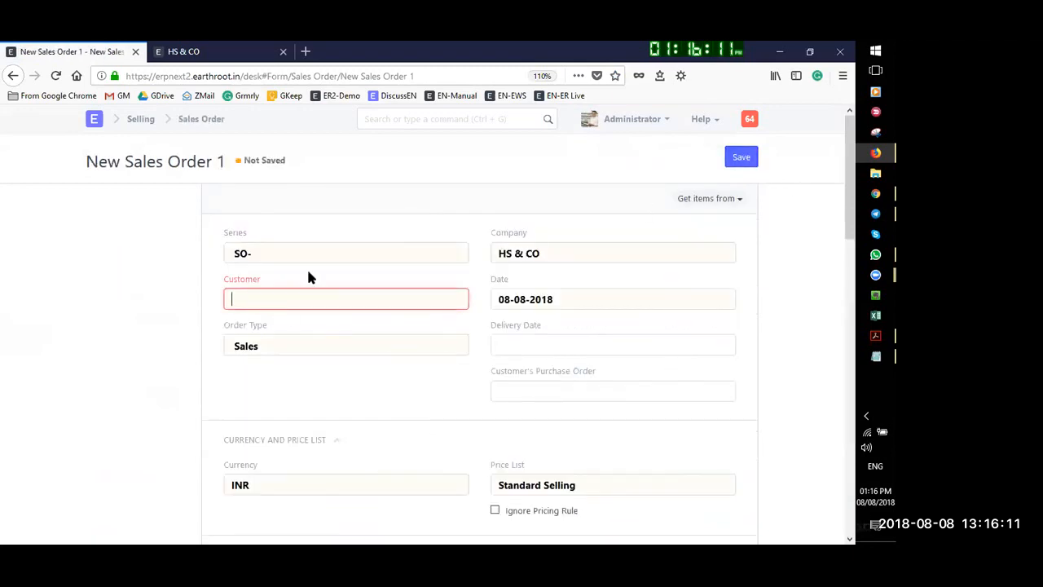
left_click(284, 307)
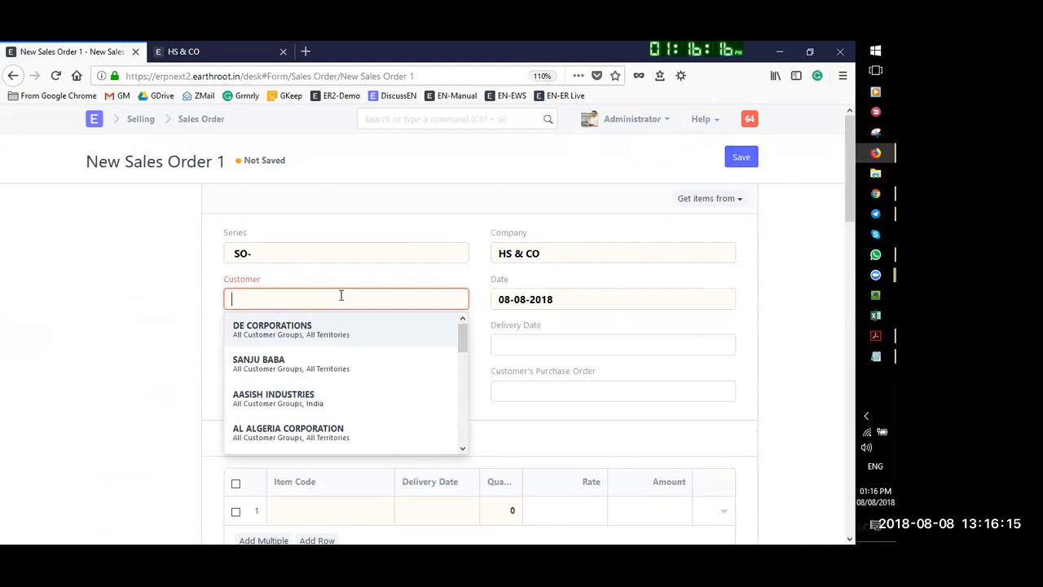
left_click(276, 398)
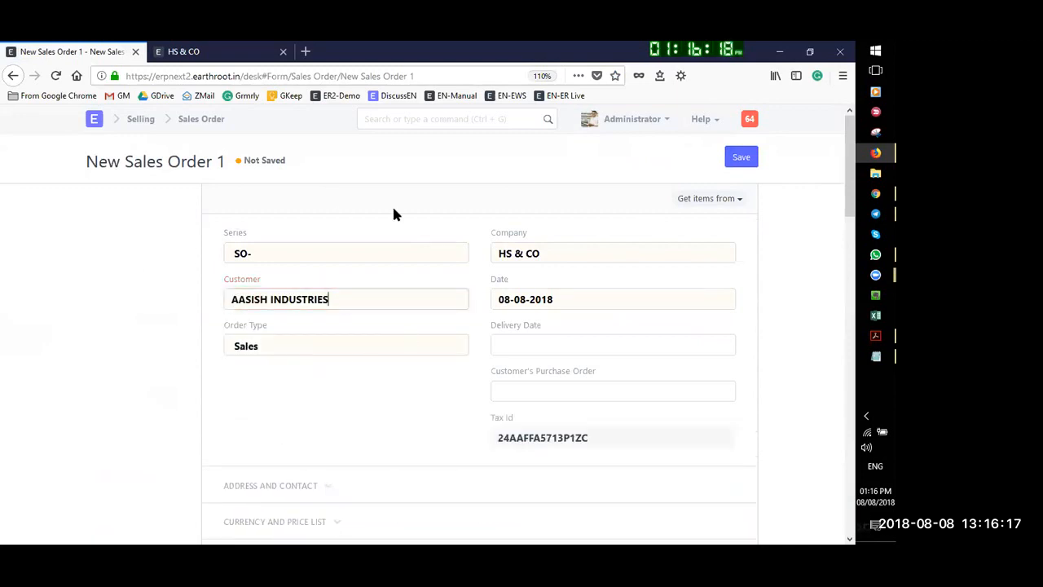
left_click(558, 342)
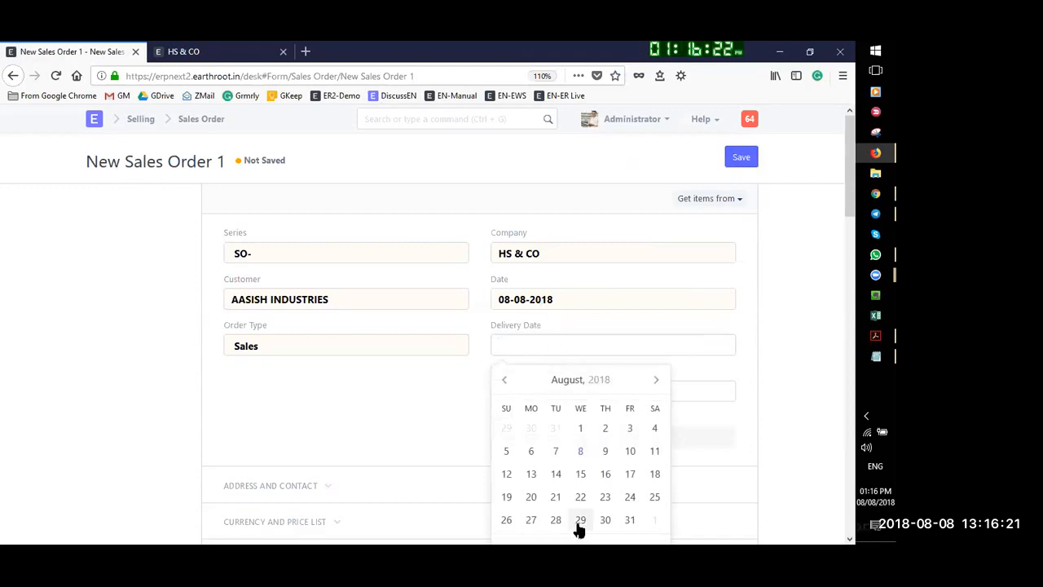
left_click(629, 519)
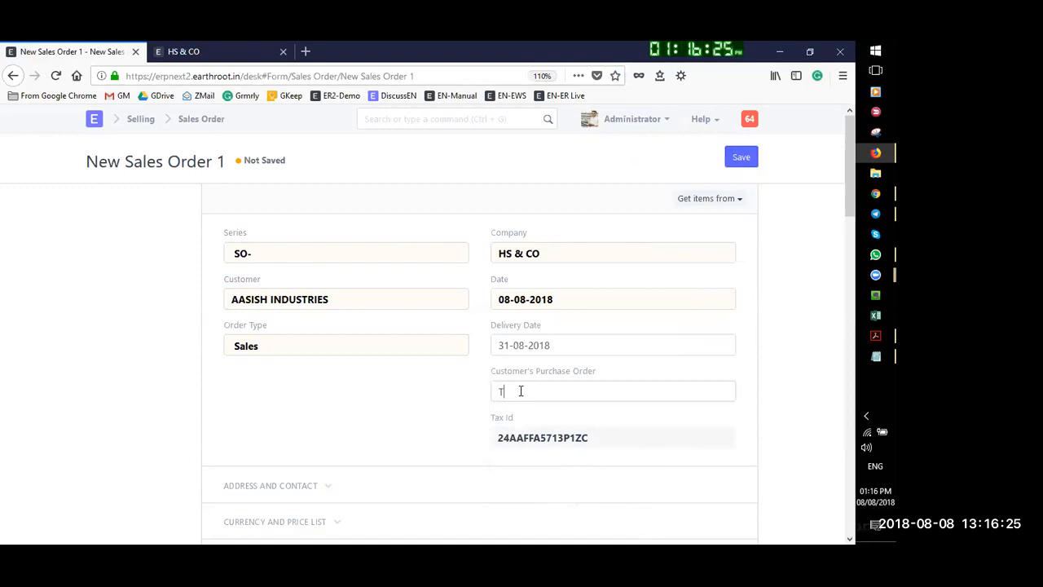
Fill in the customer's purchase order reference
left_click(521, 391)
type("Test123")
scroll(351, 421, "down", 4)
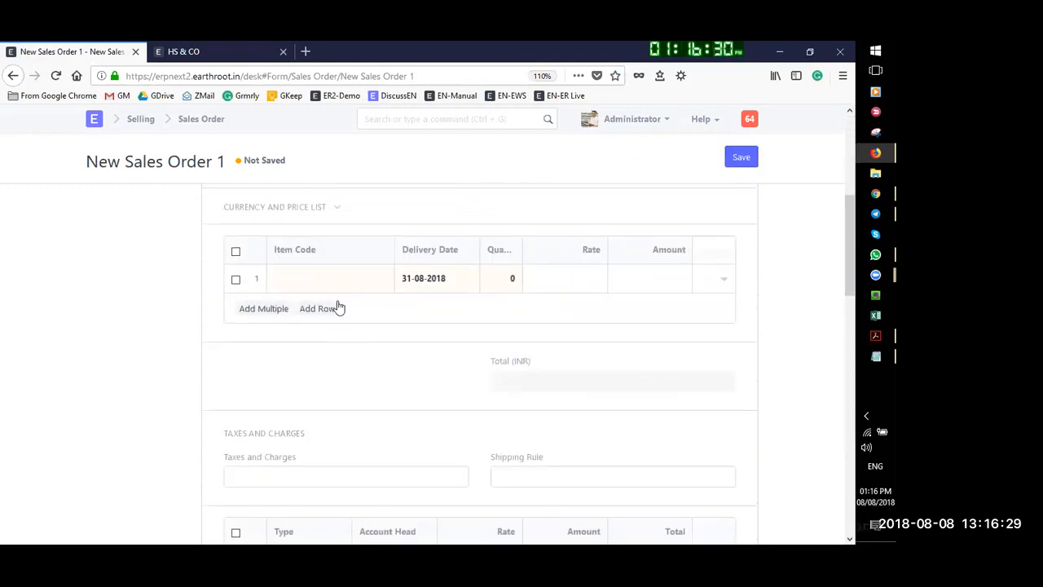
scroll(310, 314, "up", 1)
Add Coriander Split as the first item with quantity 10,000 at rate 160
left_click(287, 320)
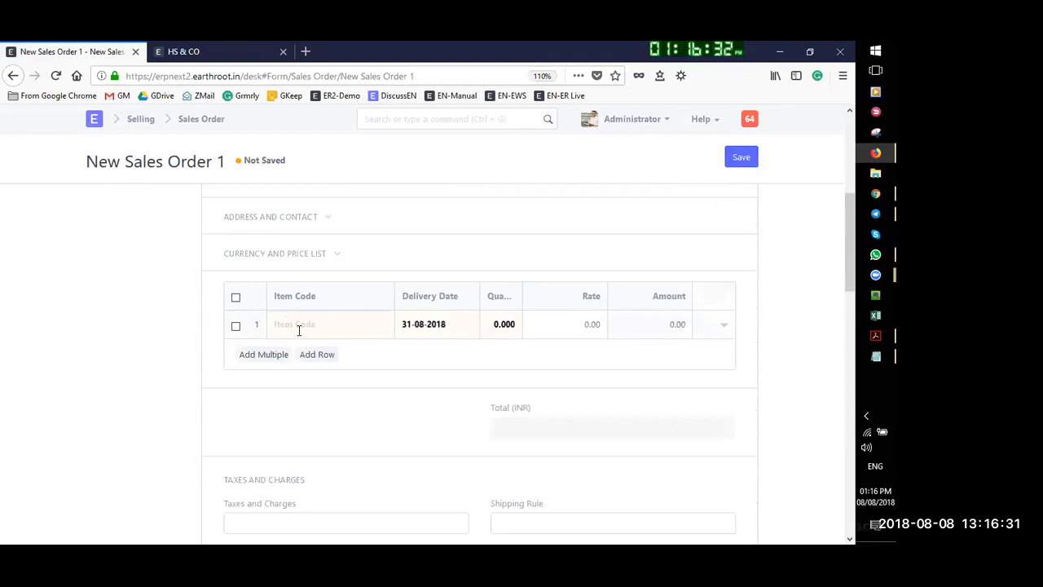
type("co")
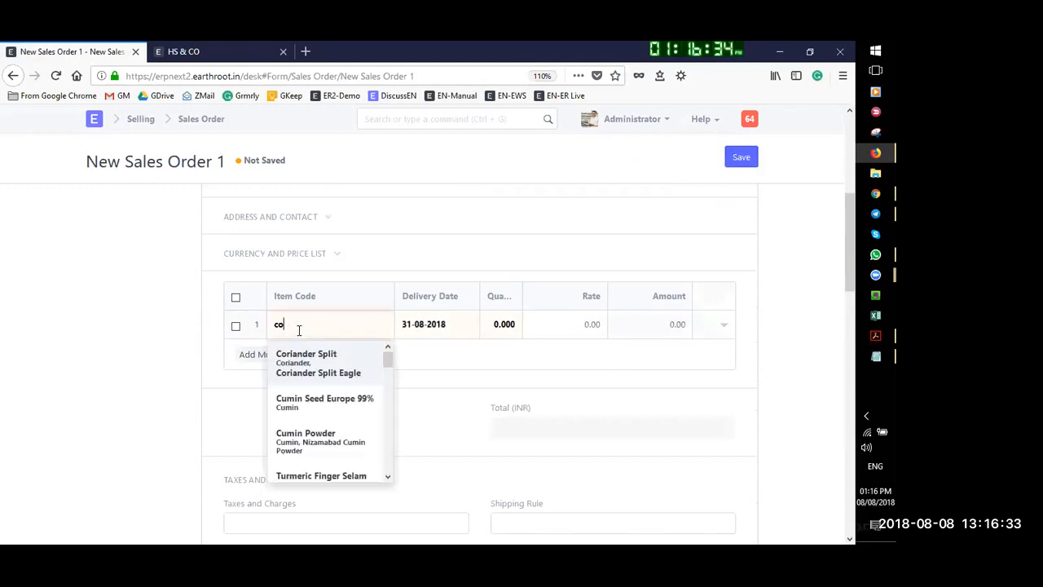
type("ri")
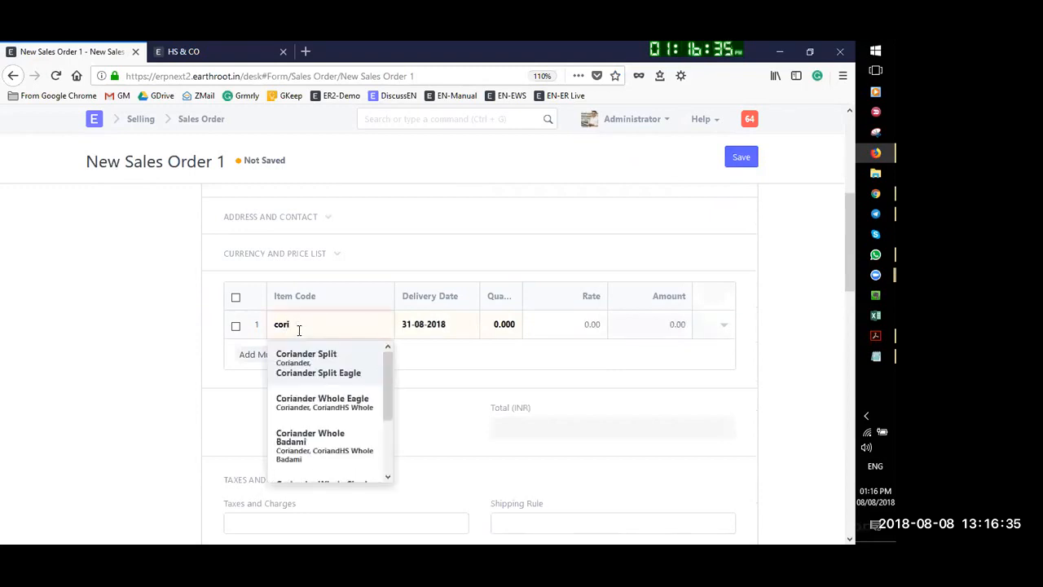
left_click(349, 368)
left_click(503, 324)
type("1")
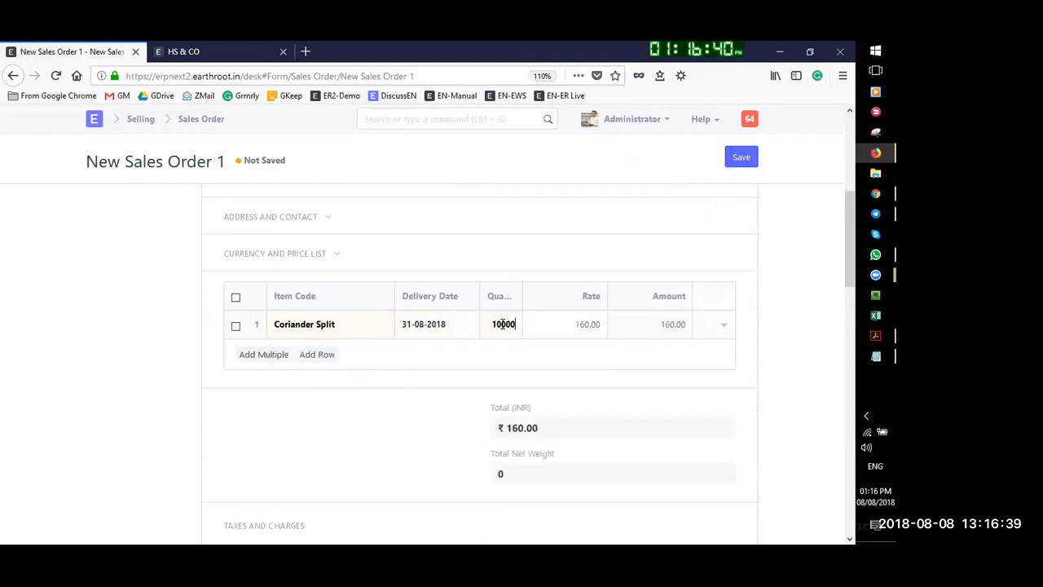
left_click(587, 325)
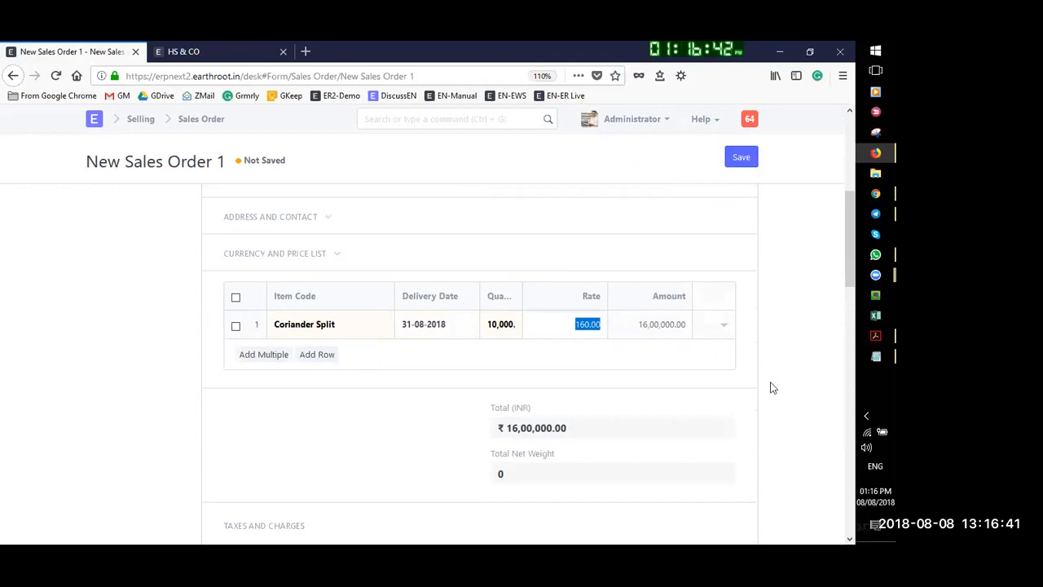
Add Dill Seed (Suva) as a second item with quantity 5,000 at rate 55
left_click(315, 355)
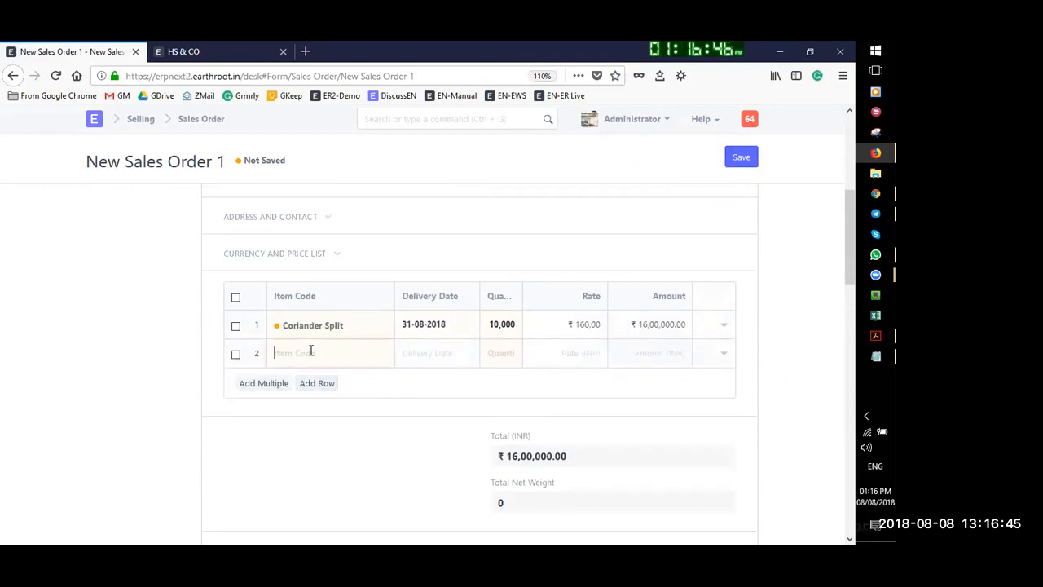
type("suv")
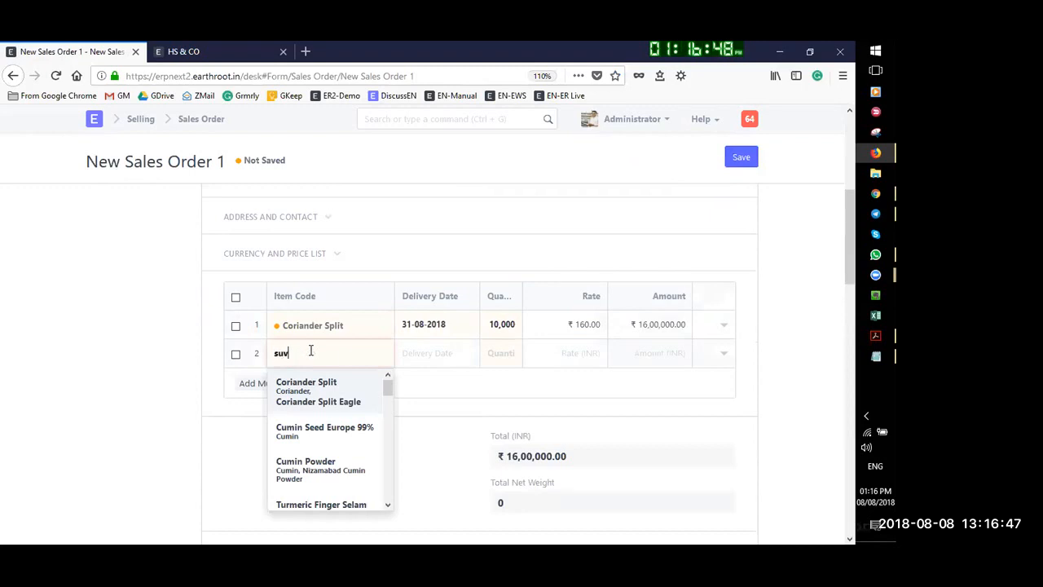
type("a")
left_click(320, 379)
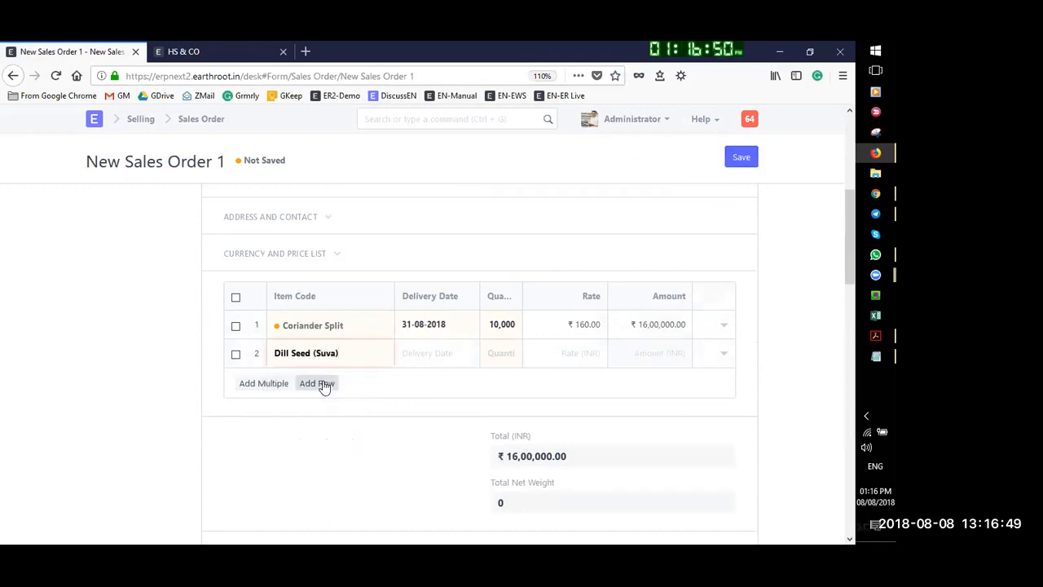
left_click(497, 356)
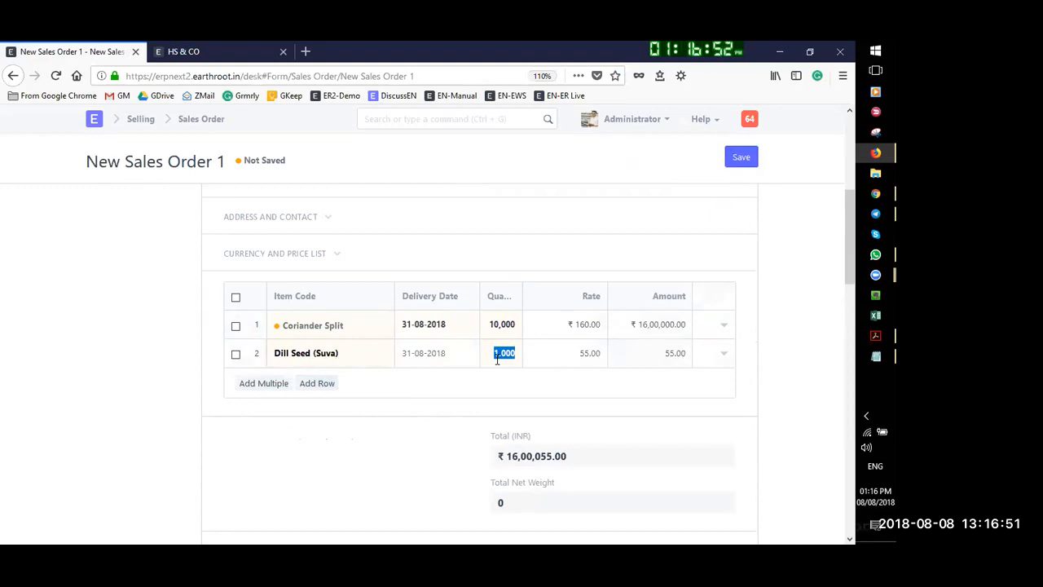
type("500")
key("Tab")
Apply the In State GST 5% - HS taxes (₹93,750) and save the order as a draft
scroll(324, 383, "down", 3)
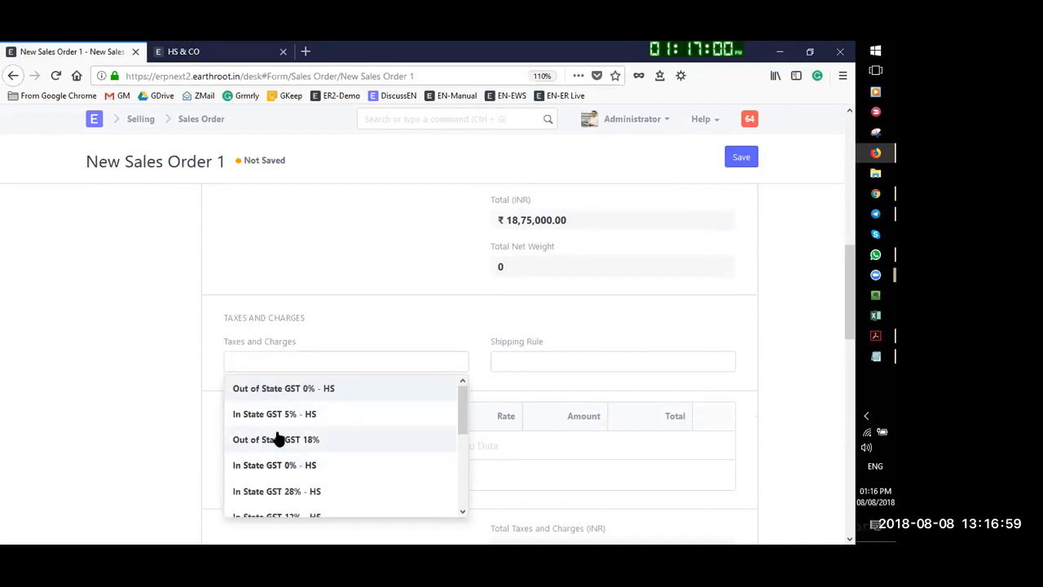
left_click(288, 424)
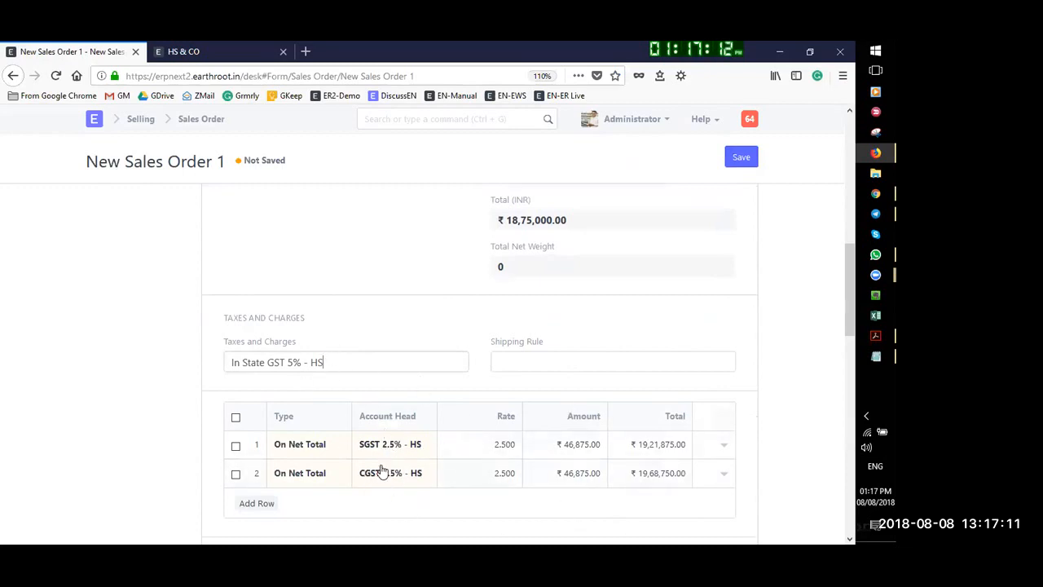
scroll(462, 486, "down", 2)
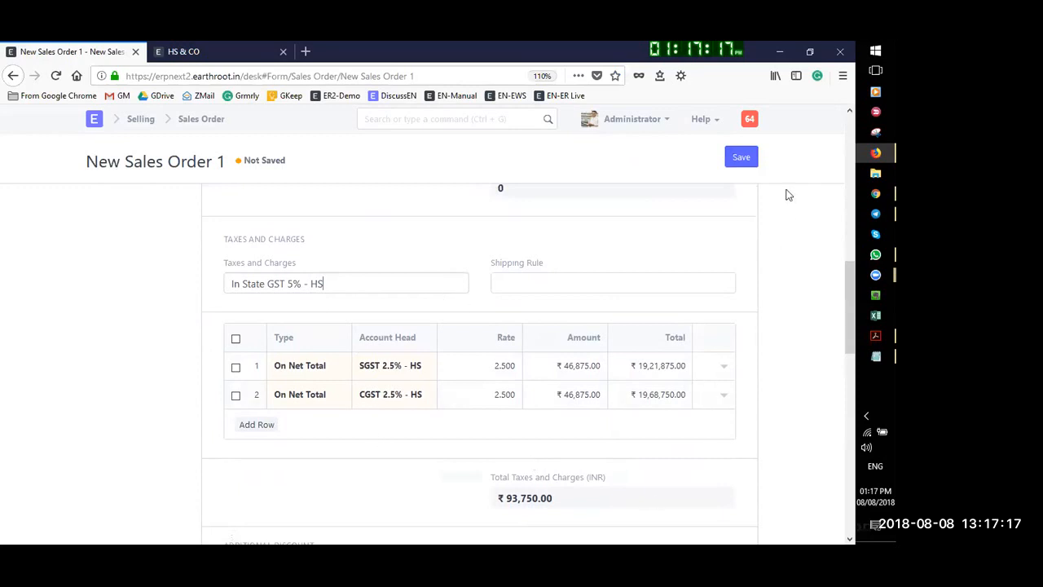
left_click(743, 160)
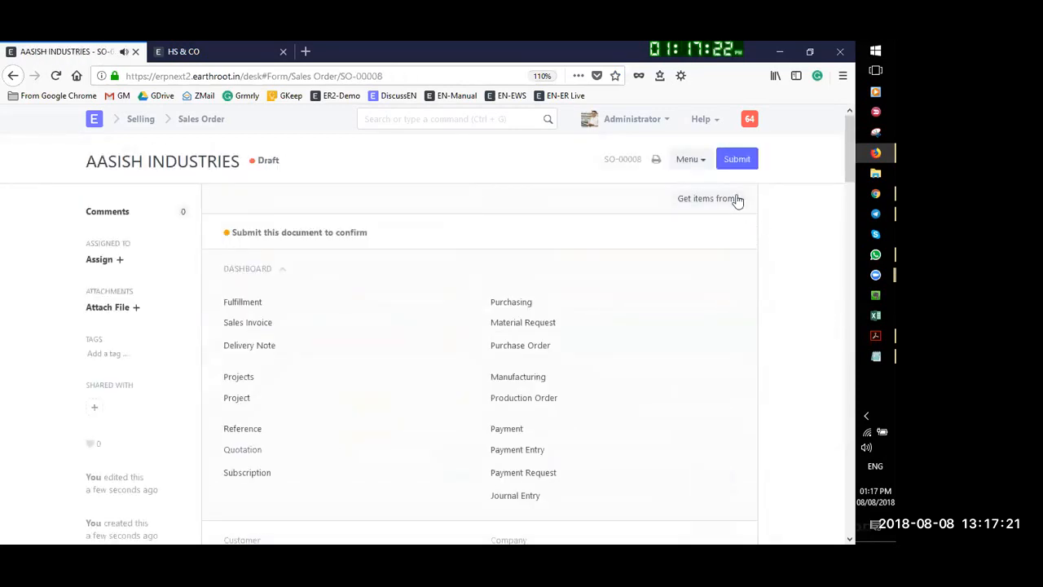
left_click(748, 166)
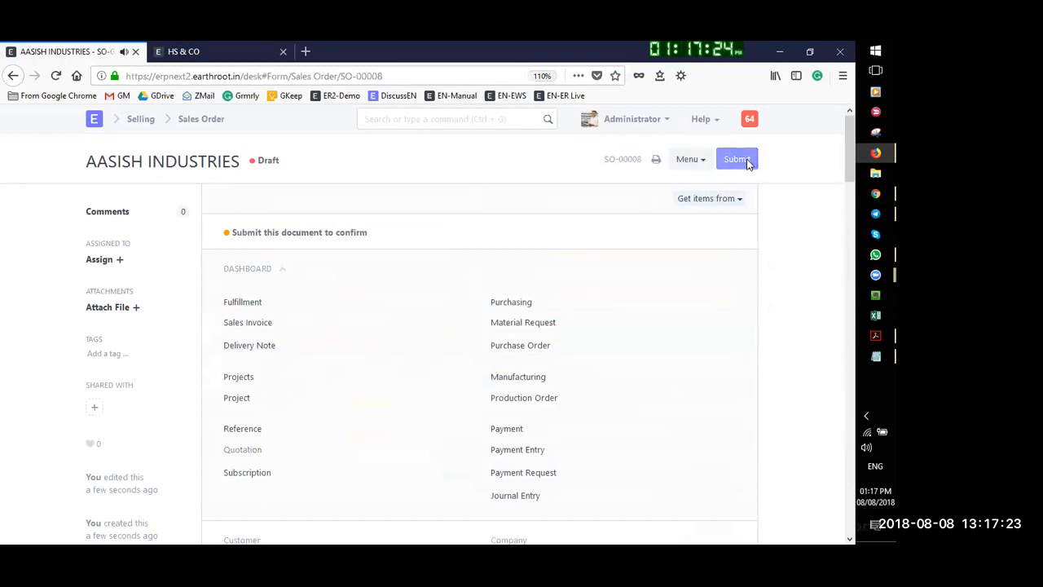
left_click(604, 149)
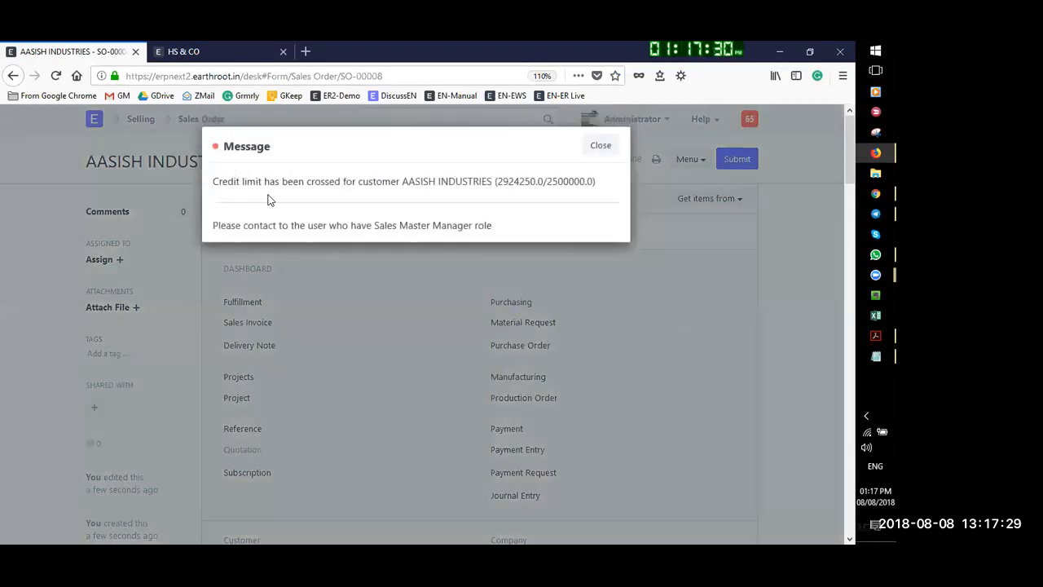
left_click(600, 147)
left_click(737, 160)
left_click(605, 145)
left_click_drag(518, 181, 570, 182)
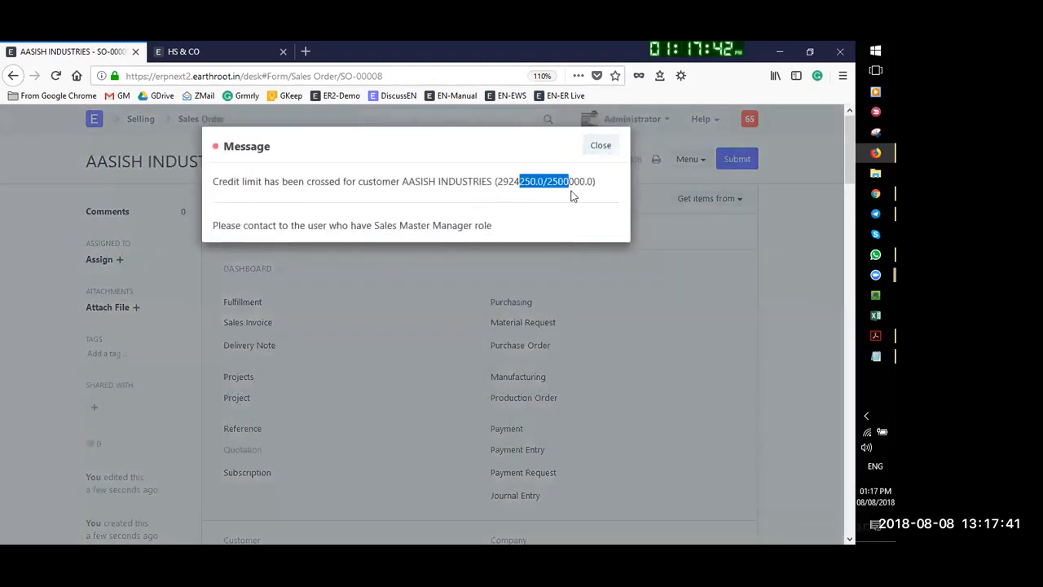
left_click(601, 145)
scroll(626, 315, "down", 10)
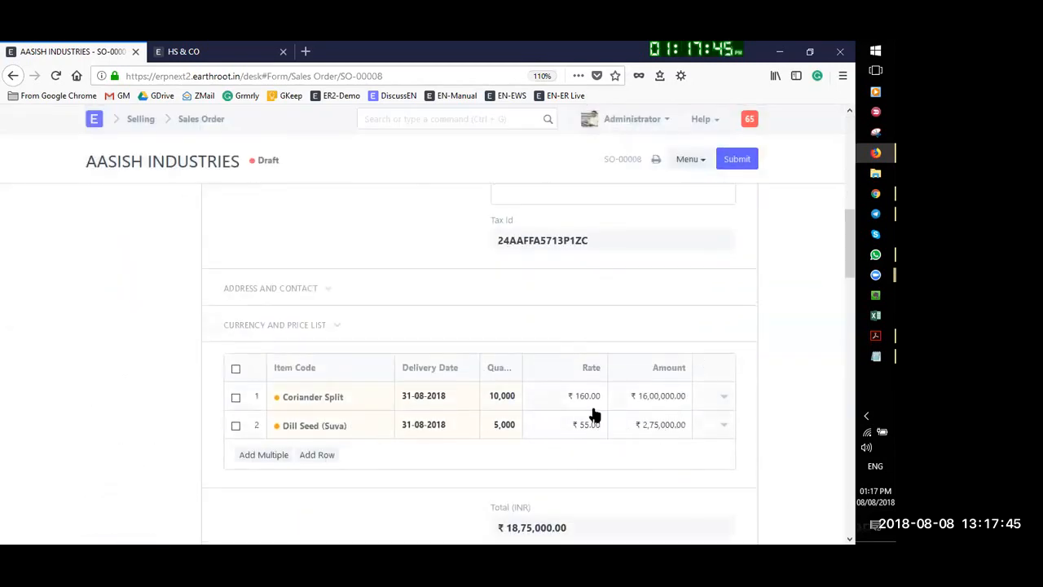
Reduce the Coriander Split quantity to 6,000 and save the order
left_click(502, 396)
double_click(503, 396)
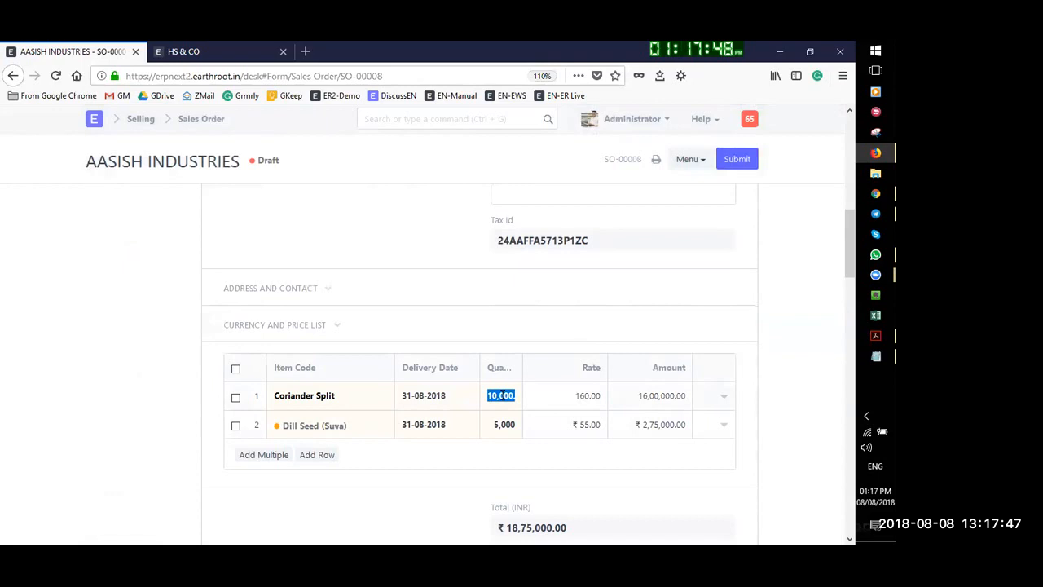
type("600")
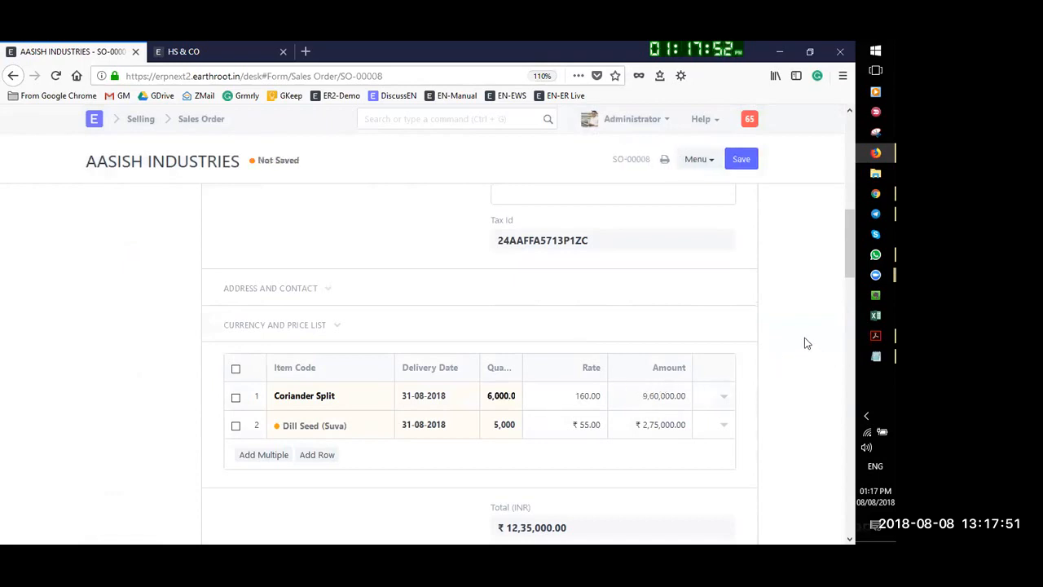
left_click(752, 166)
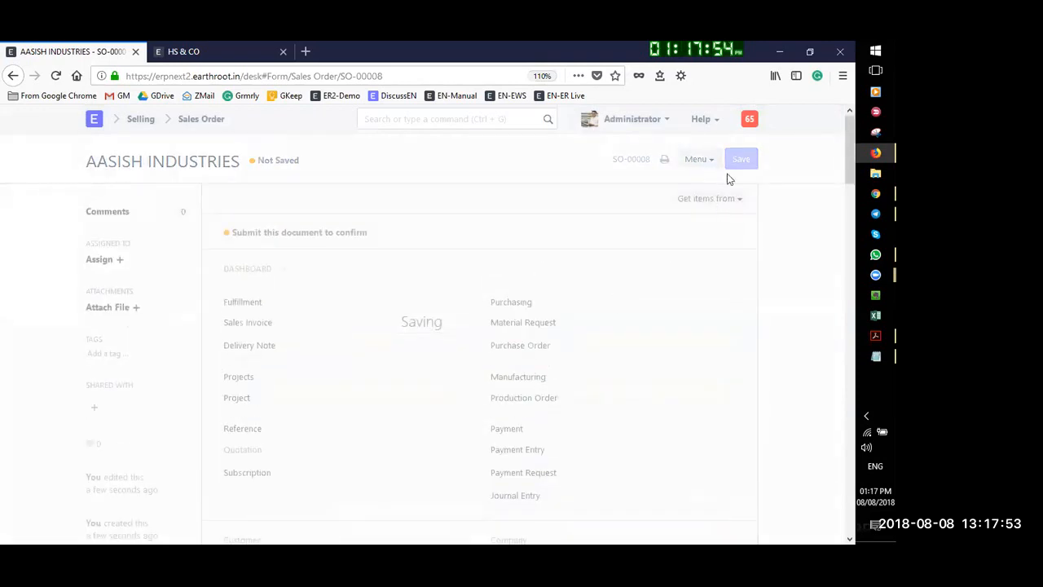
Submit SO-00008 so its status becomes To Deliver and Bill
left_click(738, 160)
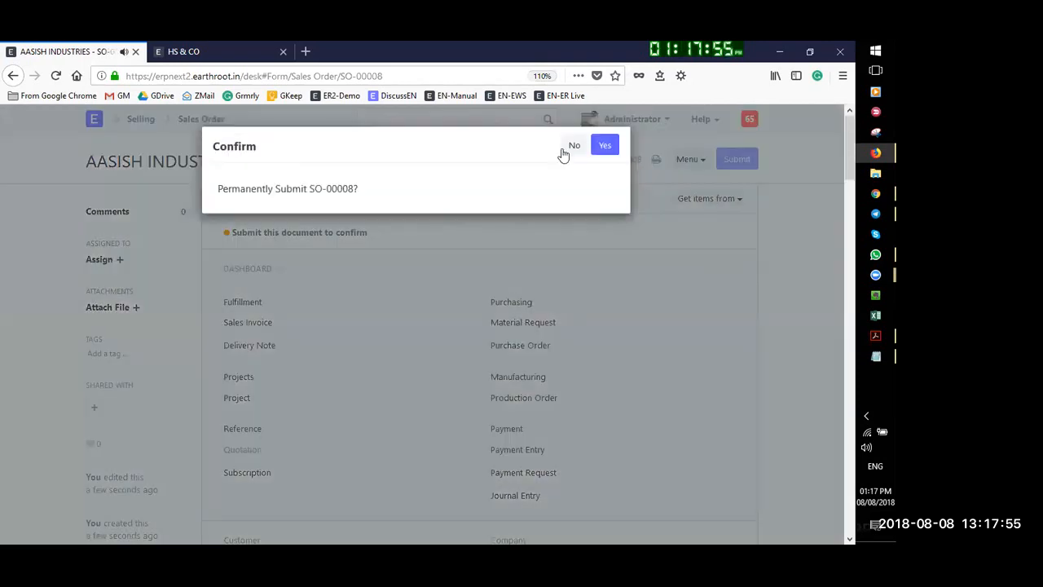
left_click(605, 146)
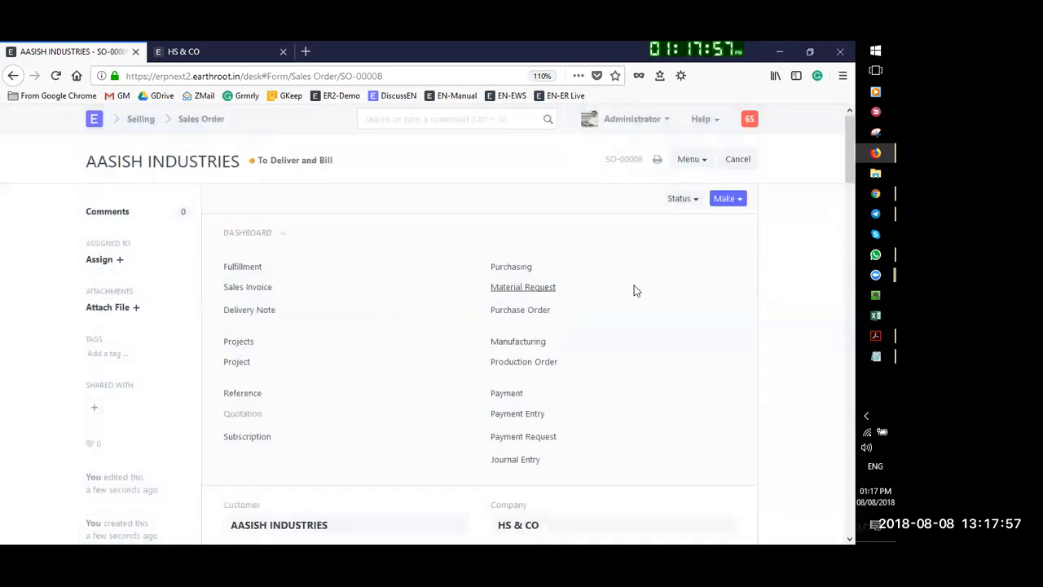
left_click(737, 203)
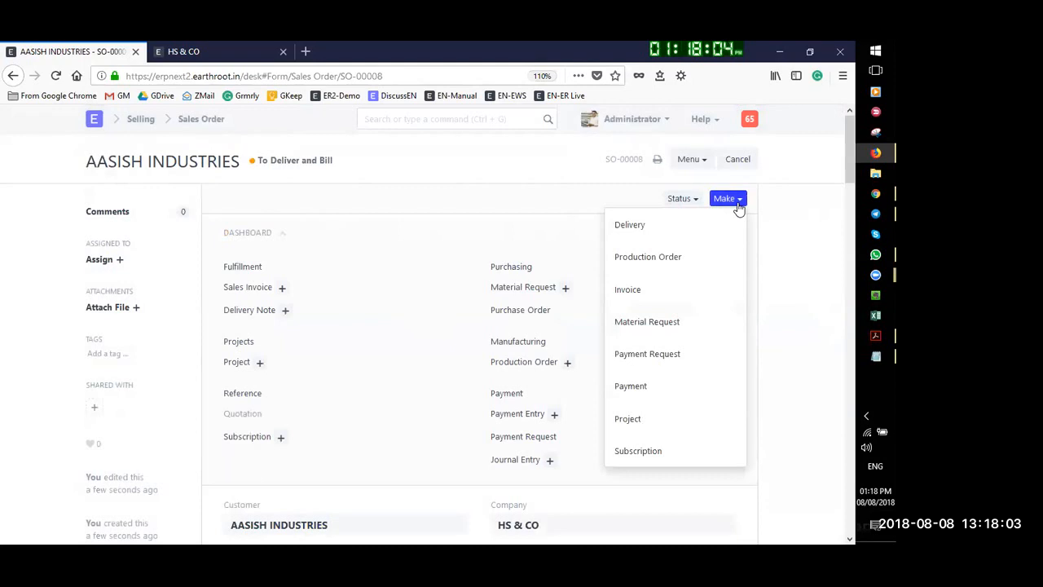
Create a delivery note from SO-00008 and try 3,000 as the Coriander Split quantity
left_click(630, 225)
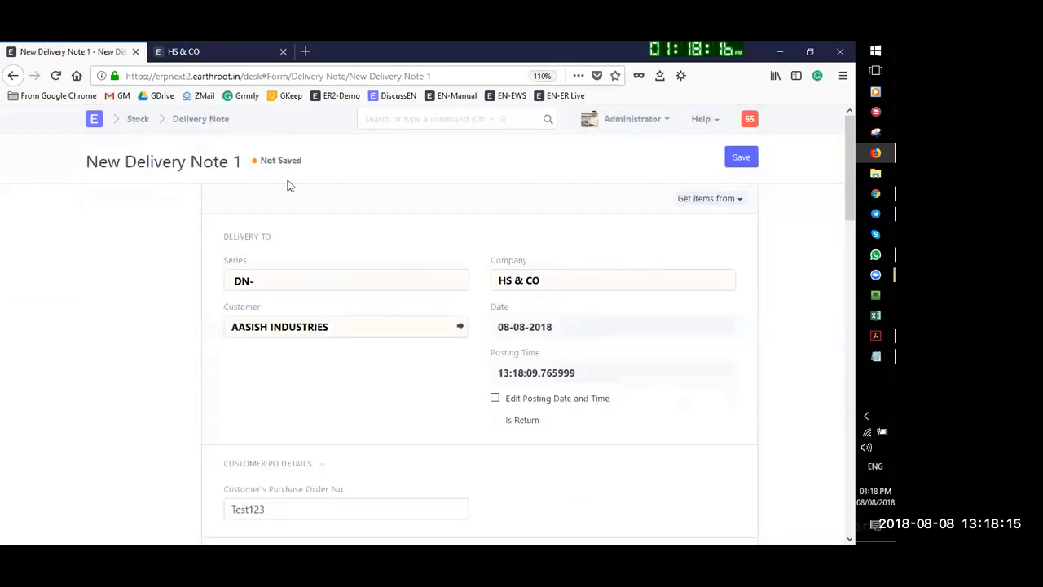
scroll(447, 401, "down", 4)
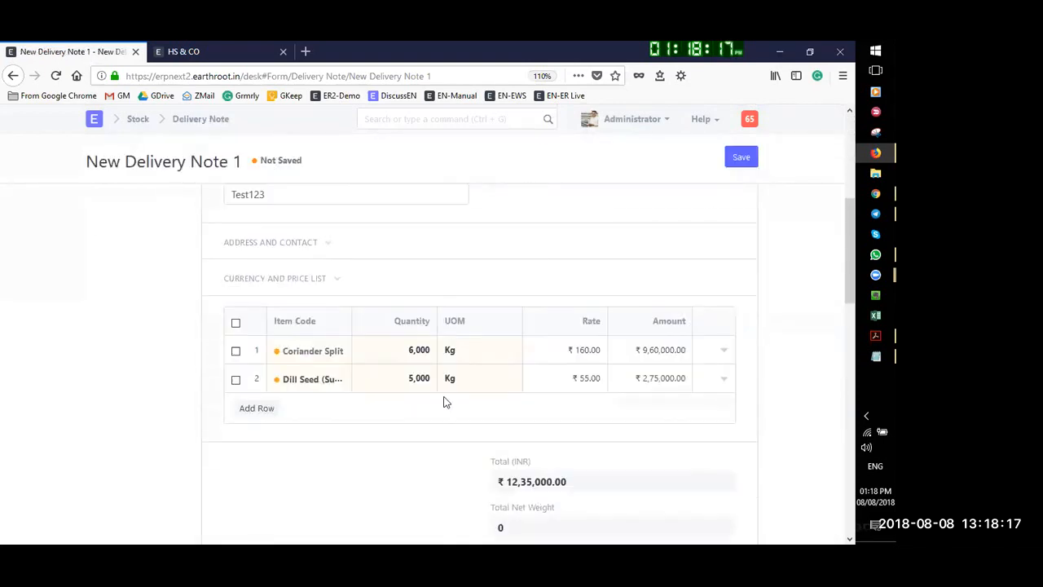
left_click(419, 351)
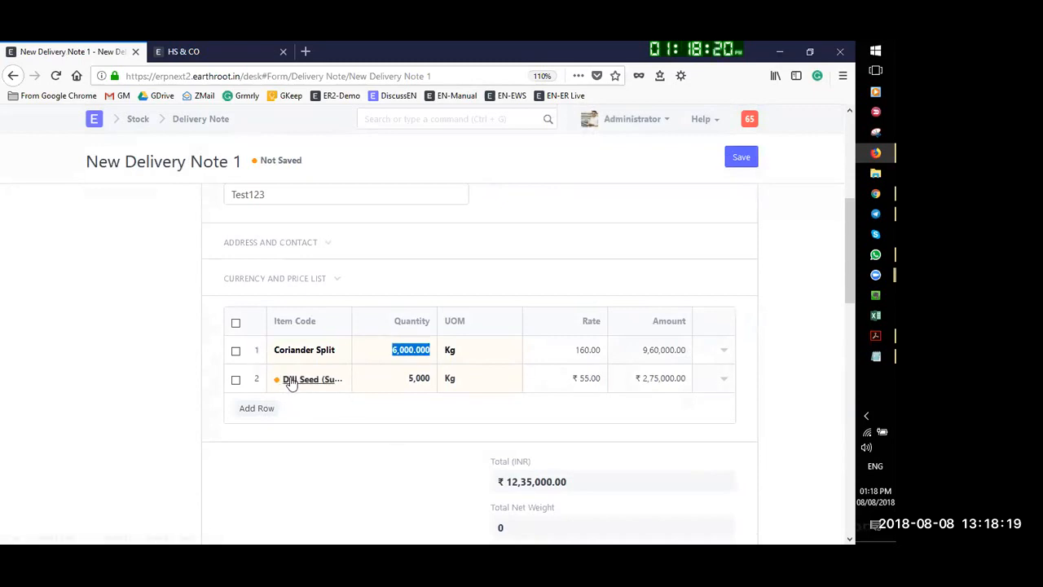
left_click(388, 363)
type("3")
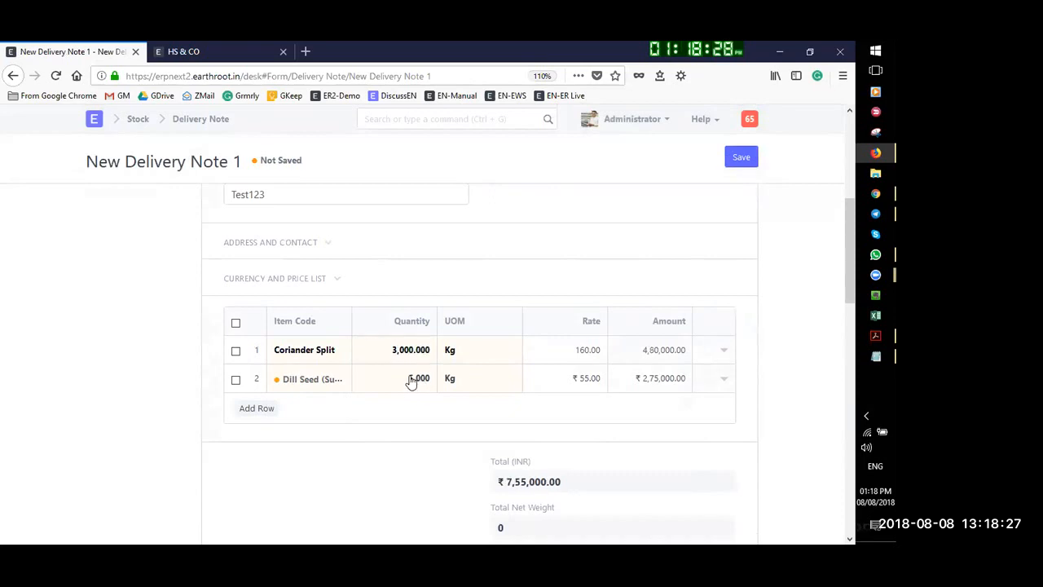
Restore Coriander Split to 6,000 and save the delivery note as draft DN-00010
left_click(405, 378)
key("Home")
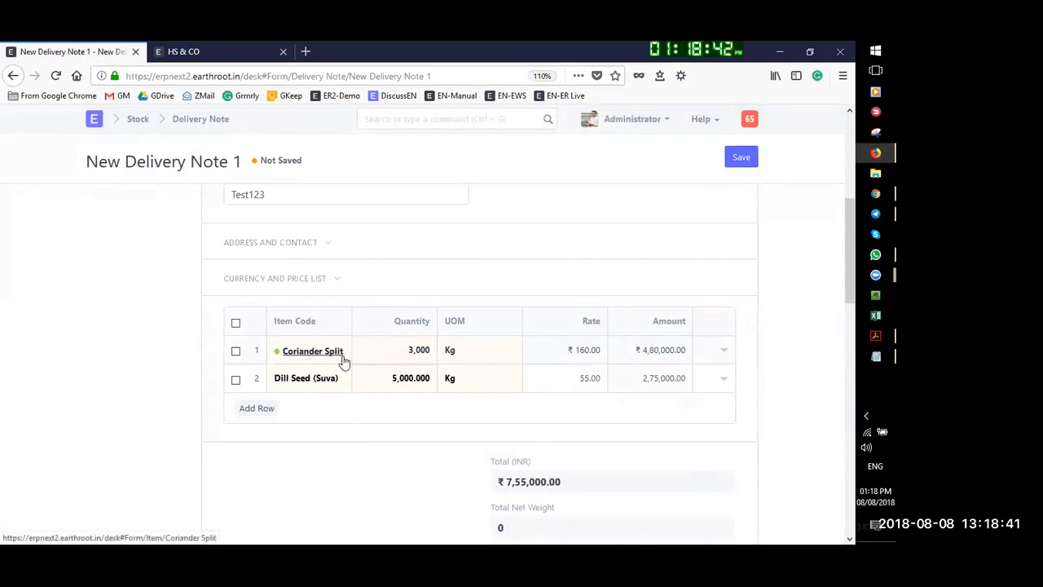
left_click(411, 349)
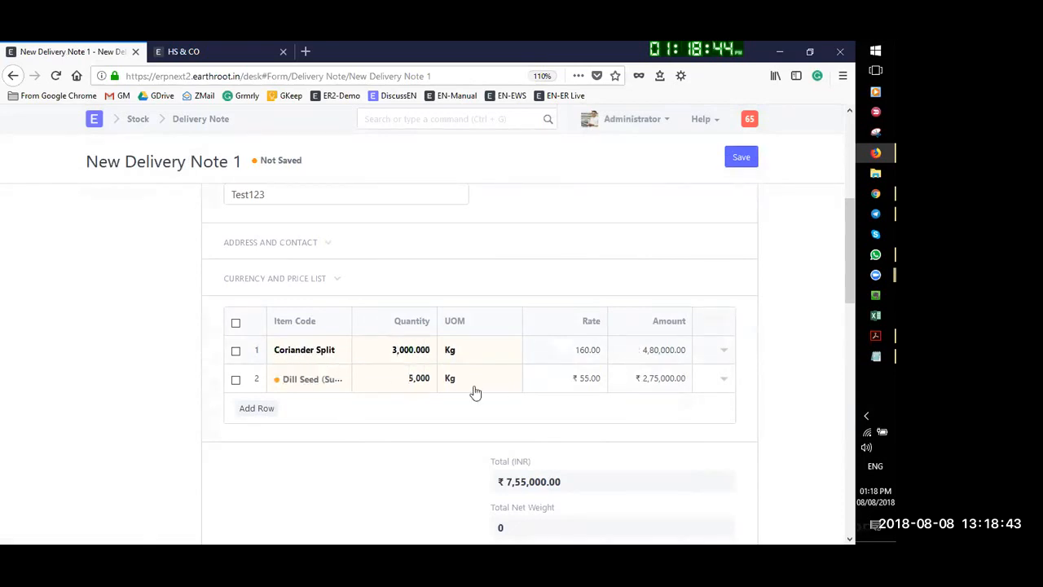
type("6")
left_click(745, 159)
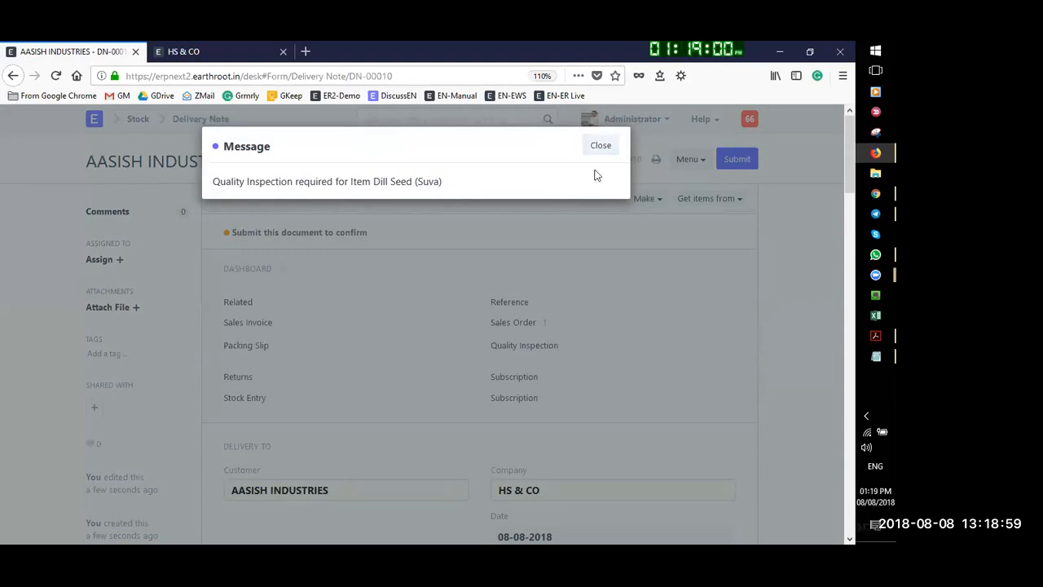
Dismiss the inspection notice and create a new Quality Inspection from the Dill Seed (Suva) row
left_click(598, 154)
scroll(489, 333, "down", 8)
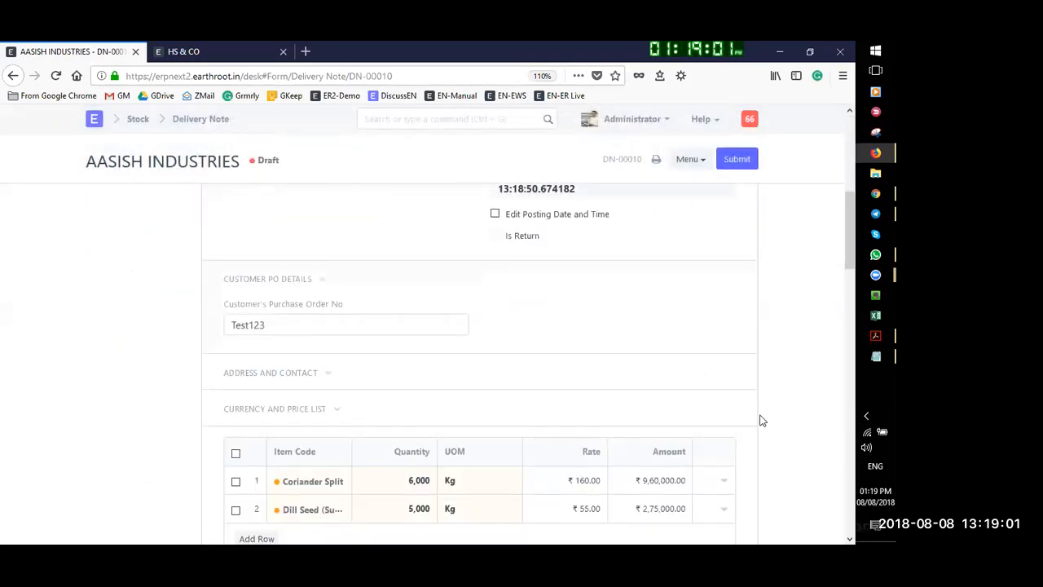
scroll(762, 421, "down", 3)
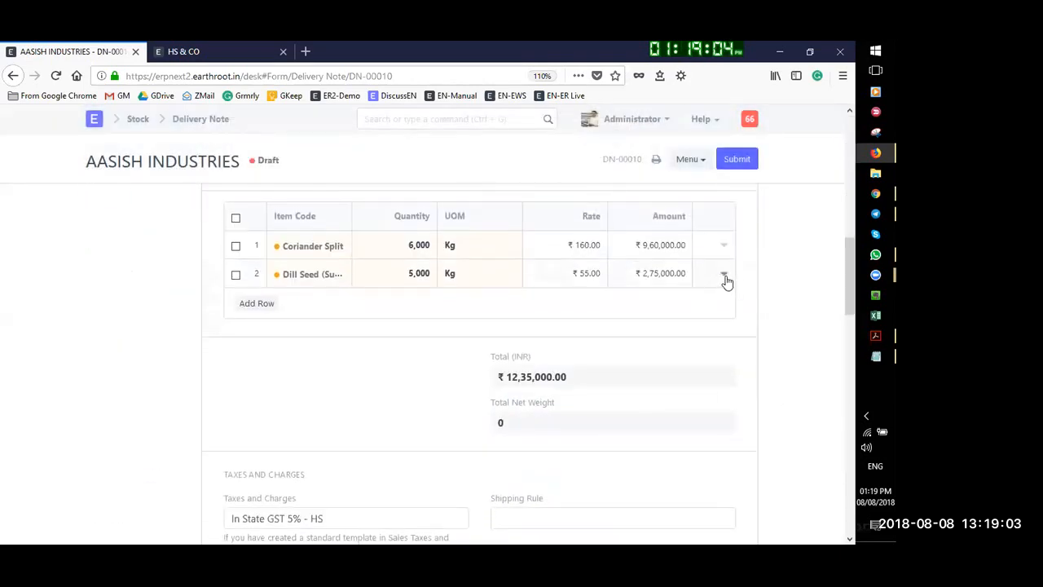
left_click(724, 276)
scroll(342, 424, "down", 4)
scroll(339, 434, "down", 7)
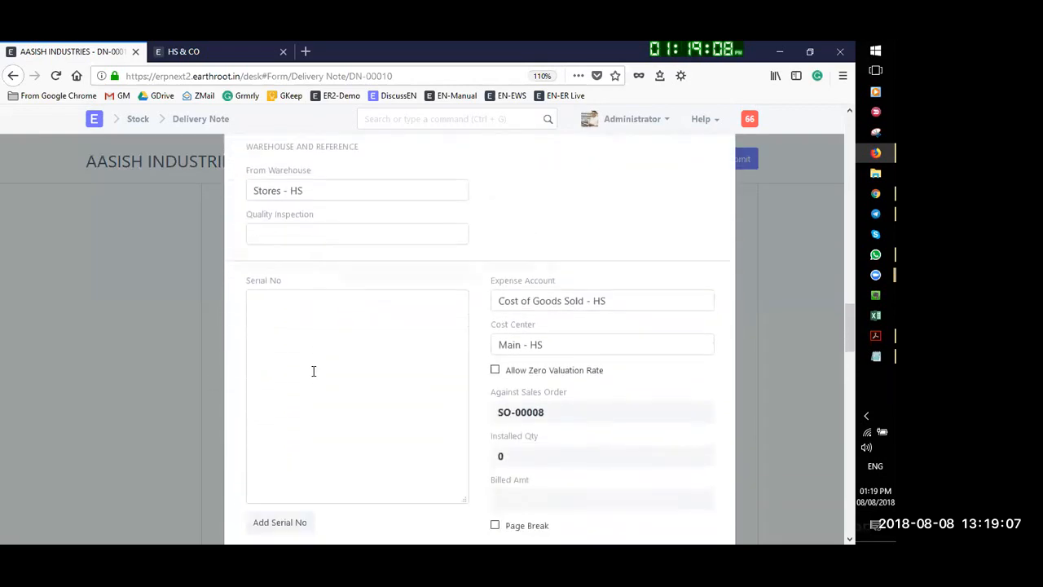
scroll(342, 391, "down", 4)
scroll(358, 348, "up", 4)
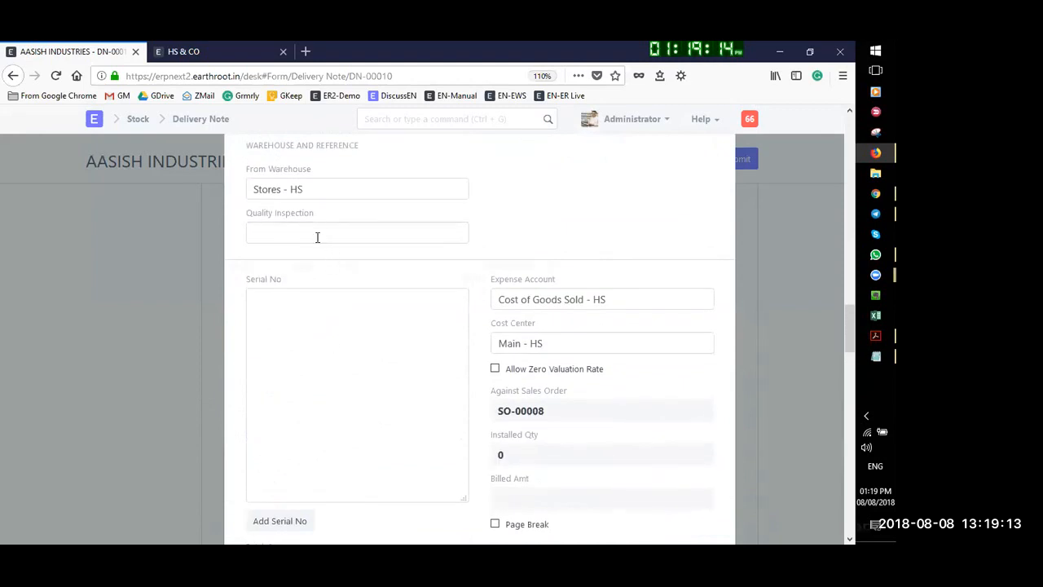
scroll(322, 326, "down", 3)
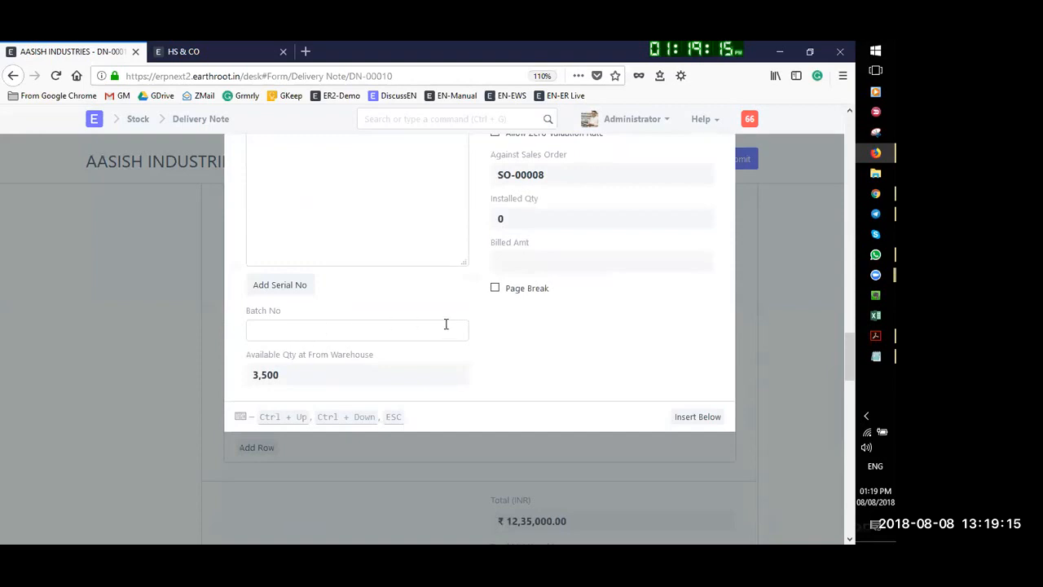
scroll(442, 325, "up", 4)
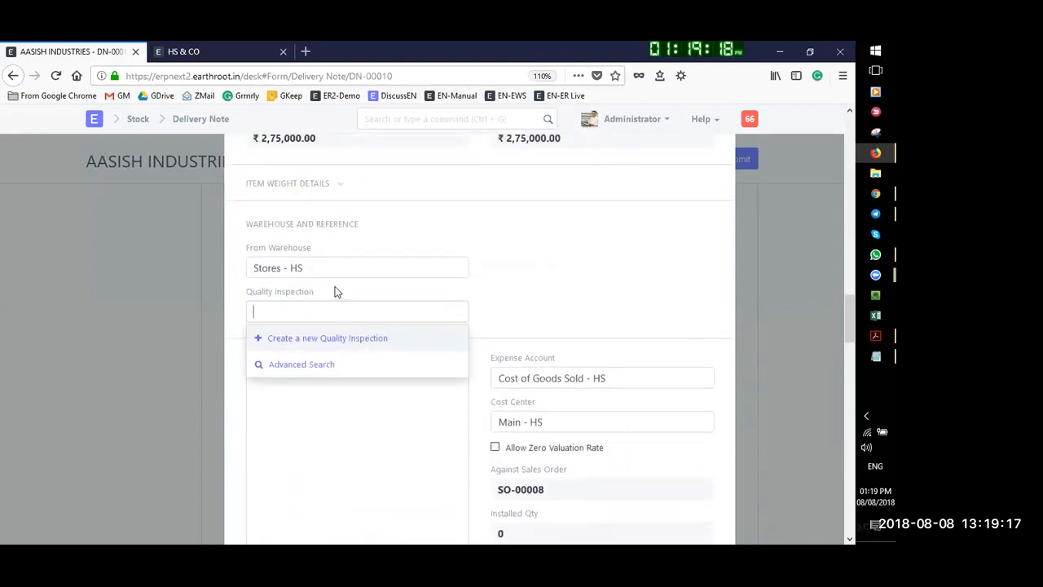
scroll(350, 301, "up", 1)
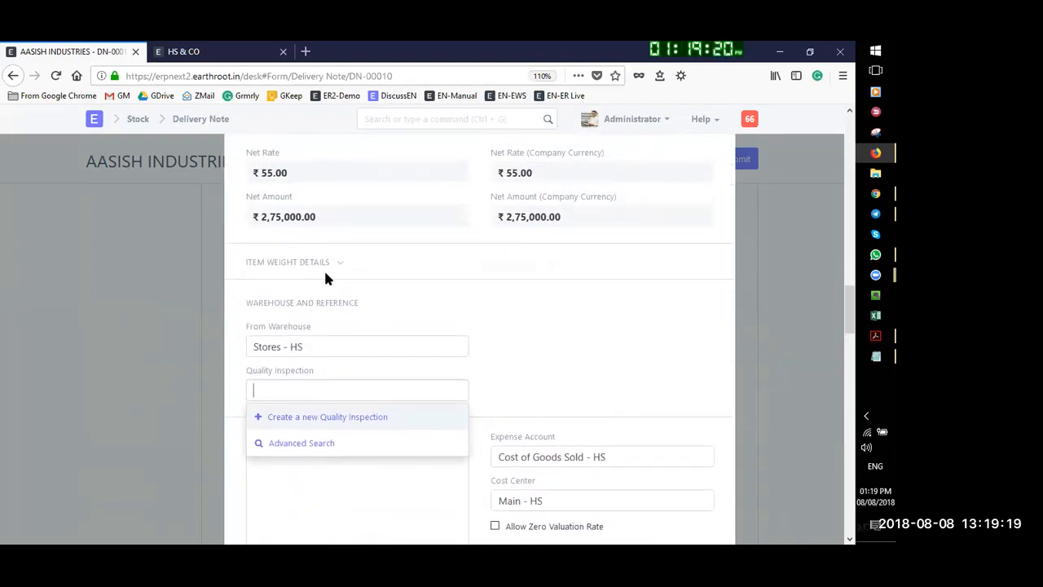
left_click(326, 438)
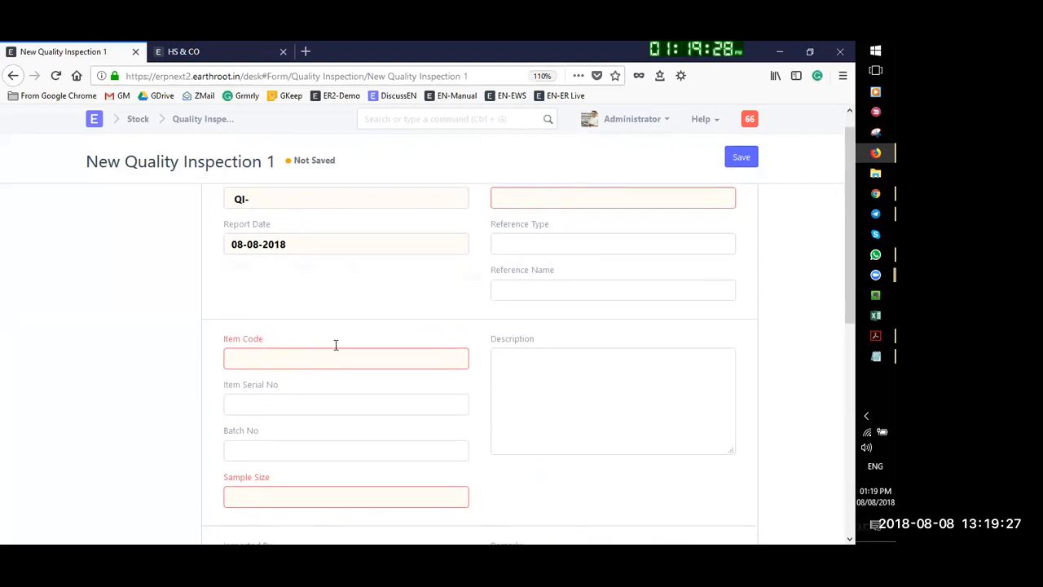
Set the inspection type to Outgoing
scroll(501, 286, "up", 1)
left_click(534, 232)
left_click(529, 256)
left_click(534, 232)
left_click(530, 276)
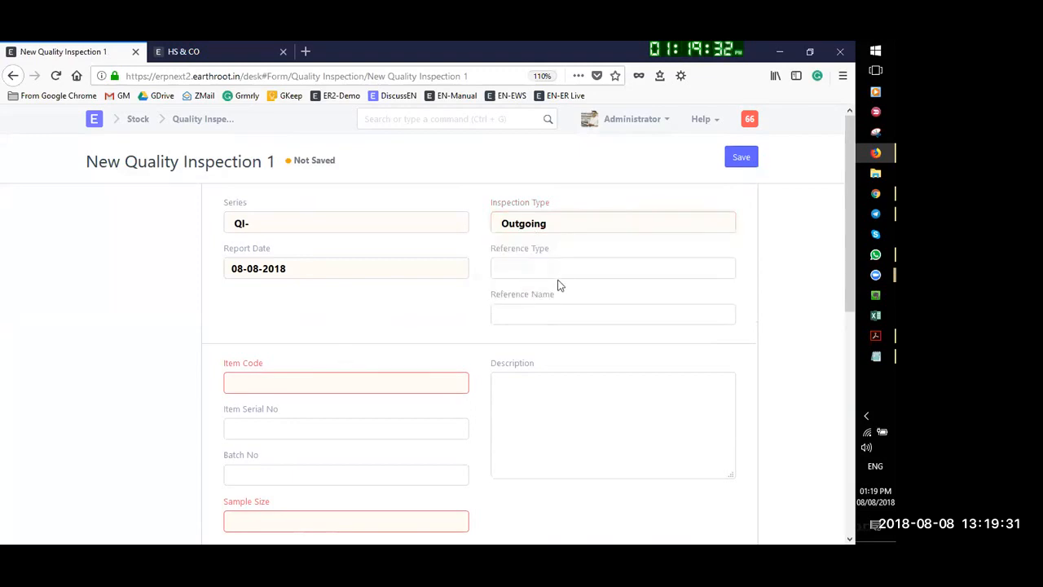
Inspect item Dill Seed (Suva) with sample size 10, and save the inspection
left_click(307, 386)
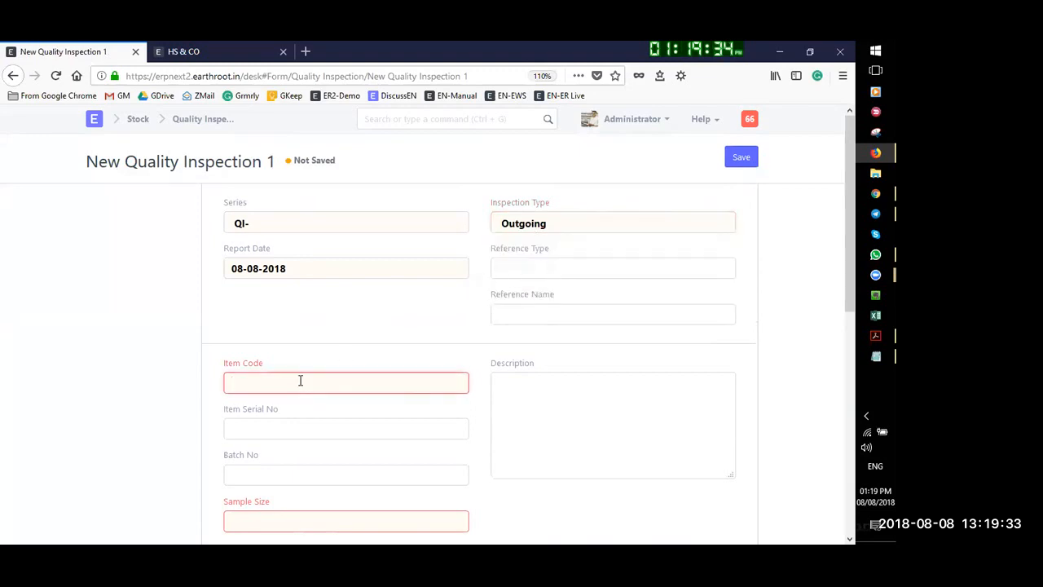
scroll(302, 381, "down", 1)
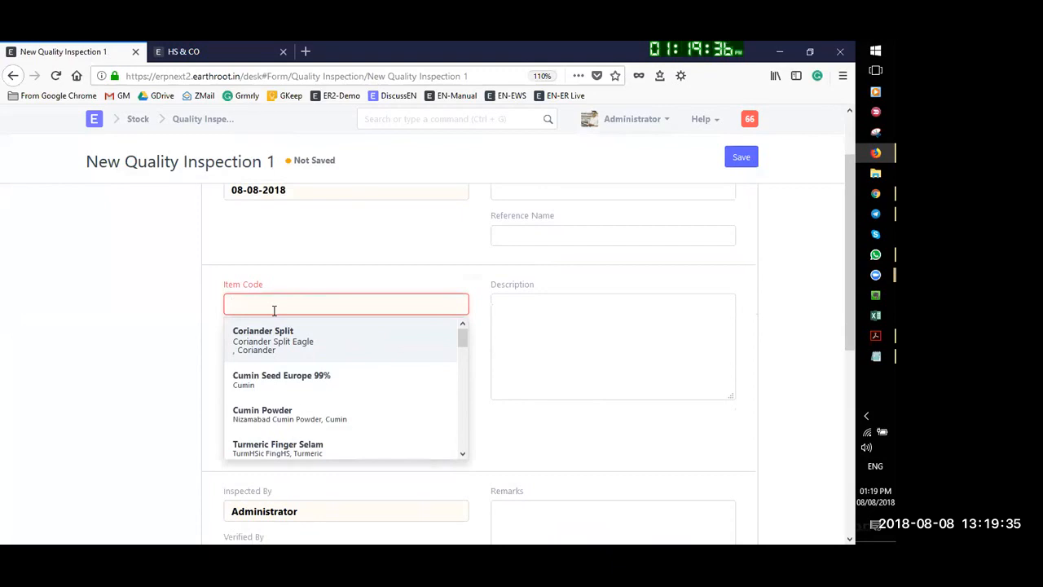
type("suva")
left_click(302, 336)
left_click(283, 441)
type("10")
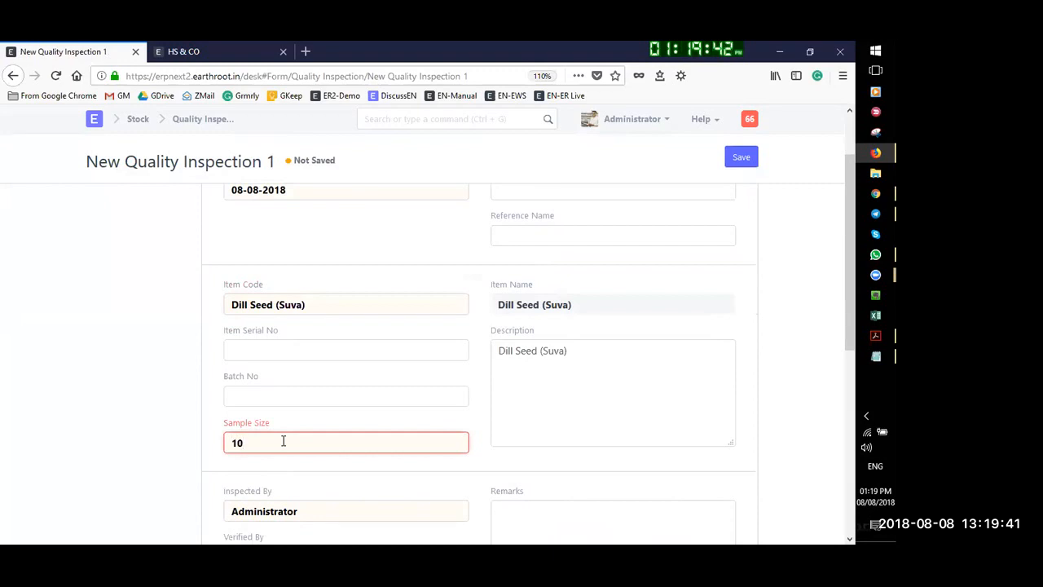
left_click(785, 452)
scroll(321, 421, "down", 3)
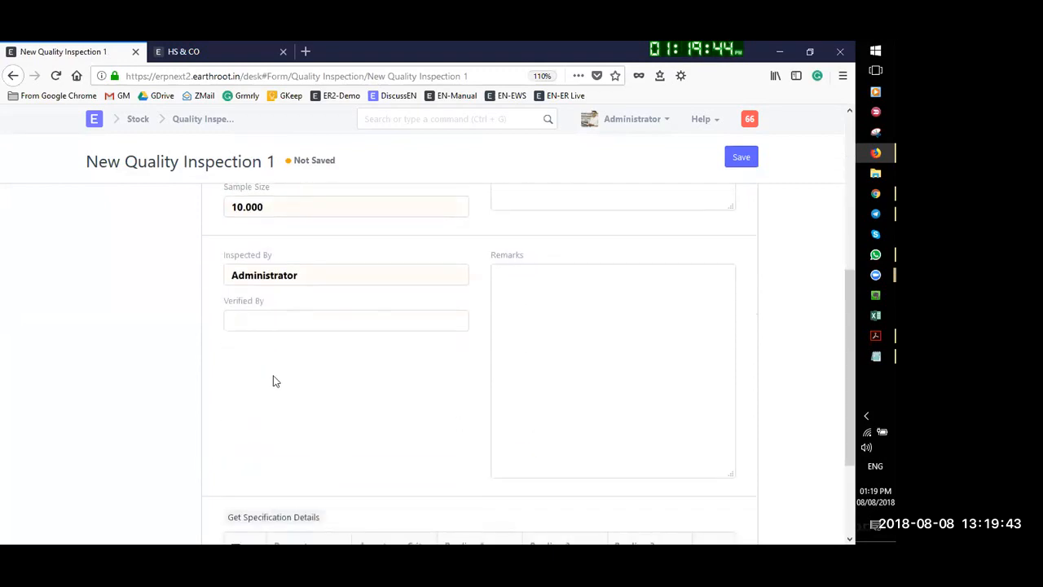
scroll(321, 397, "down", 1)
scroll(321, 397, "down", 1)
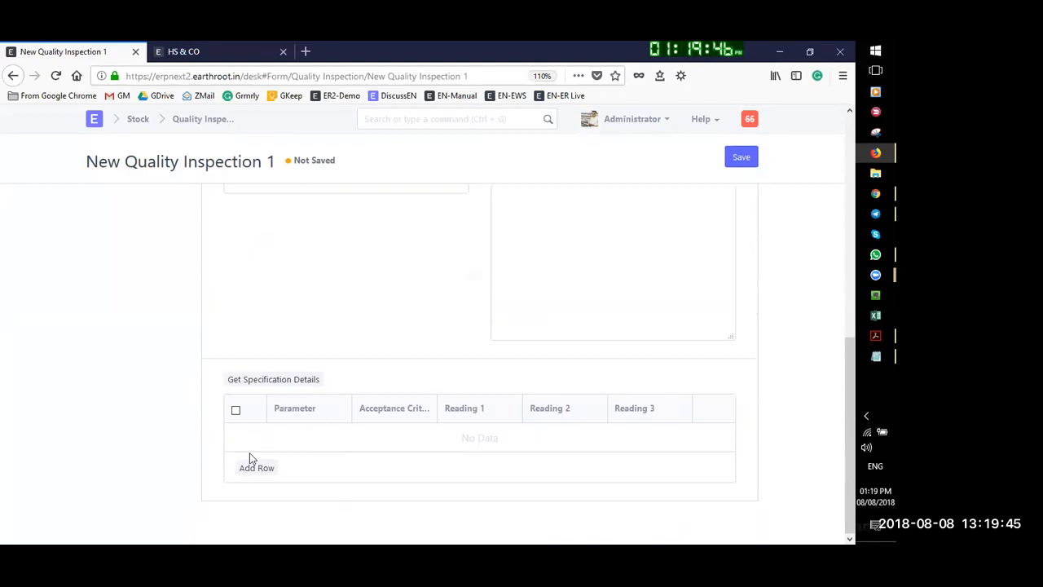
left_click(741, 157)
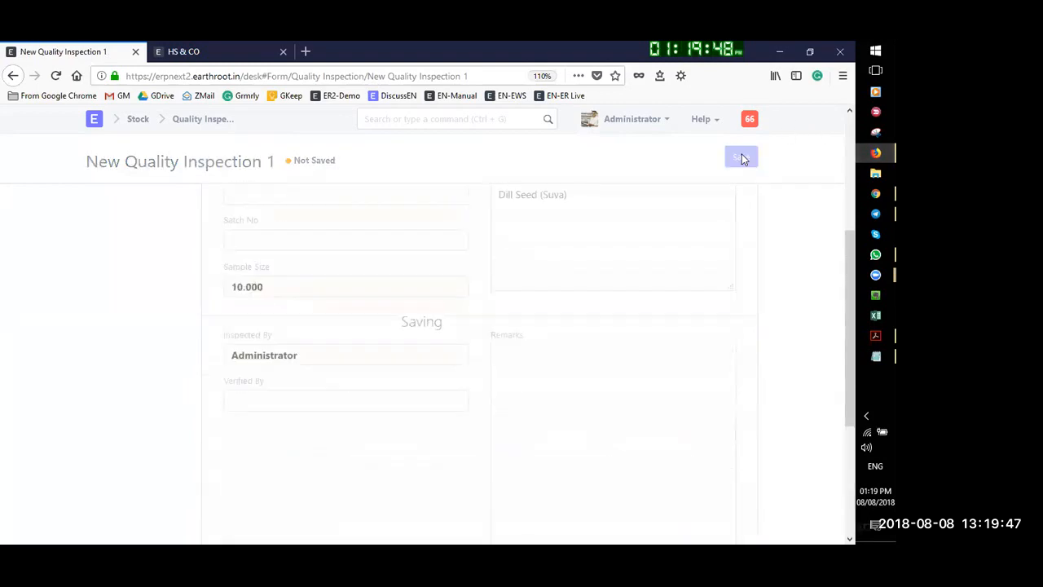
Save and submit DN-00010, then close the insufficient Coriander Split stock error in Stores - HS
left_click(737, 160)
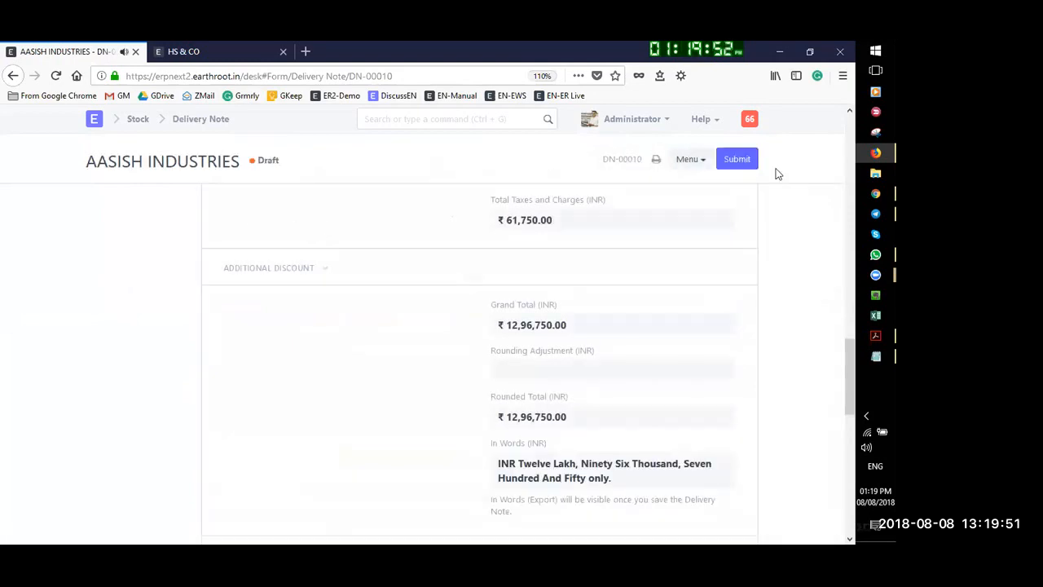
left_click(736, 159)
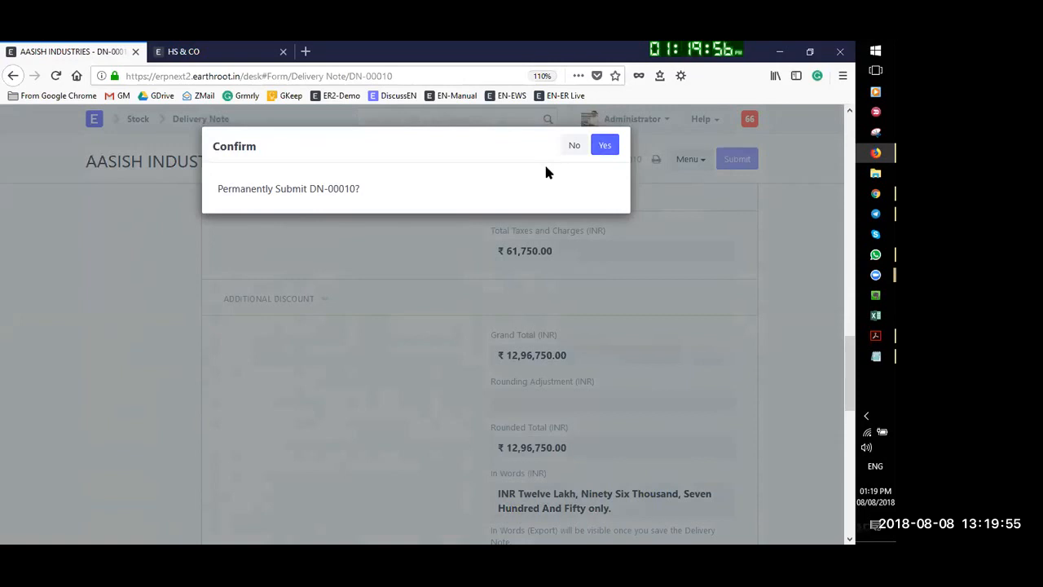
left_click(609, 150)
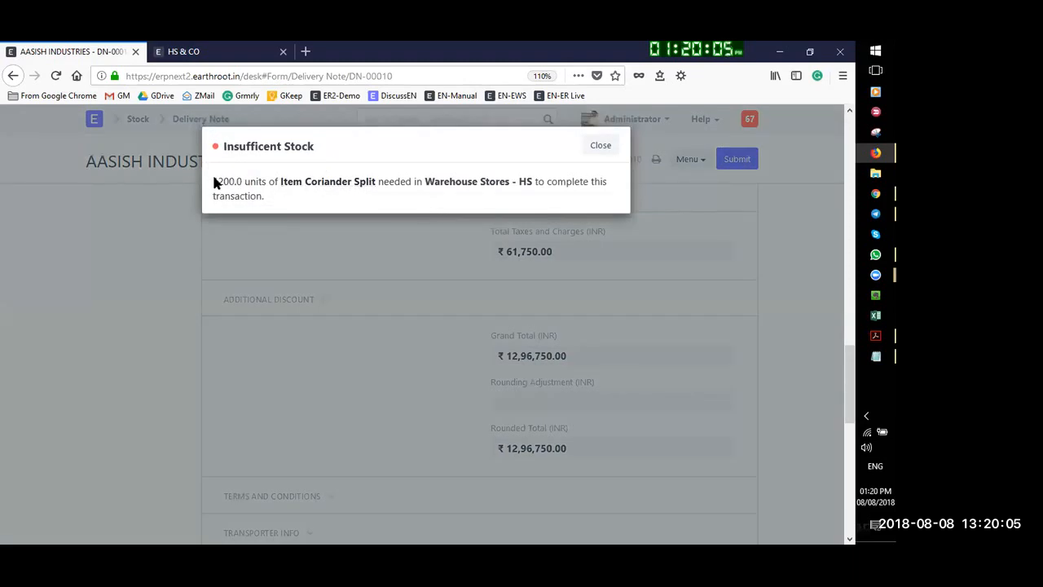
left_click(600, 145)
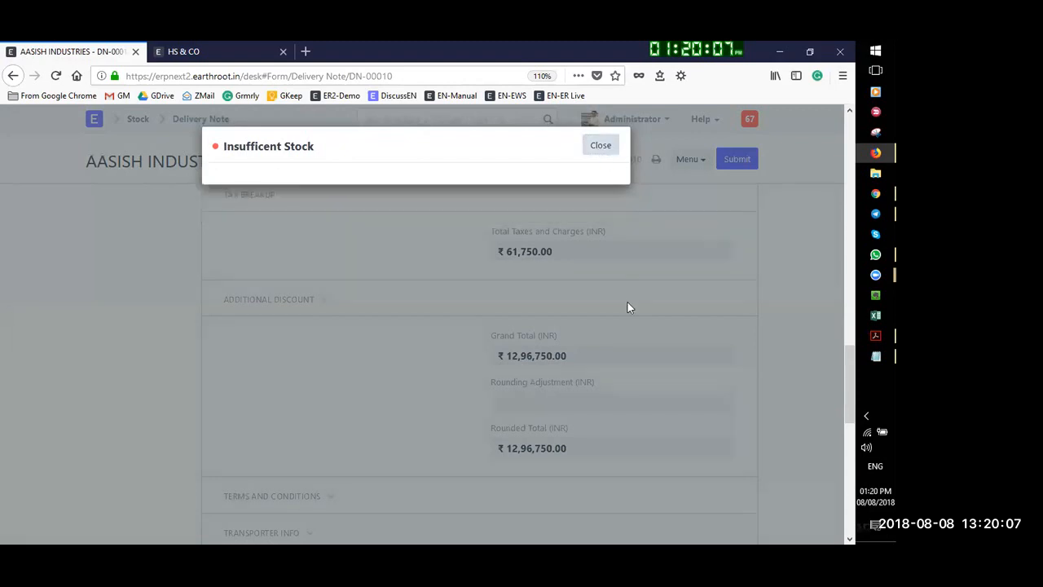
scroll(626, 300, "up", 8)
Change Dill Seed (Suva) to 3,000 Kg so both items are 3,000 Kg, and save DN-00010
scroll(319, 396, "up", 5)
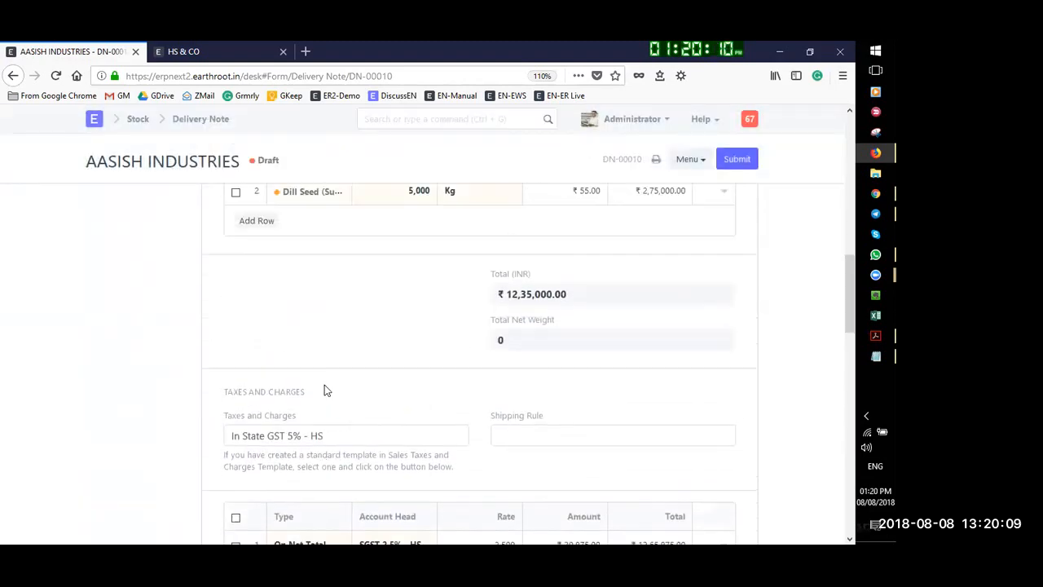
left_click(414, 330)
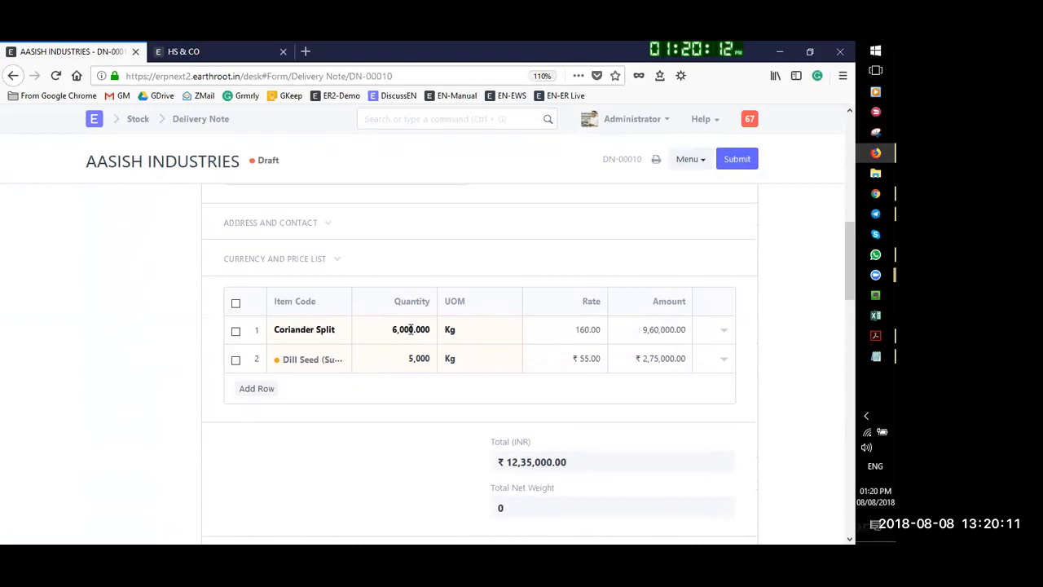
left_click(624, 381)
left_click(408, 357)
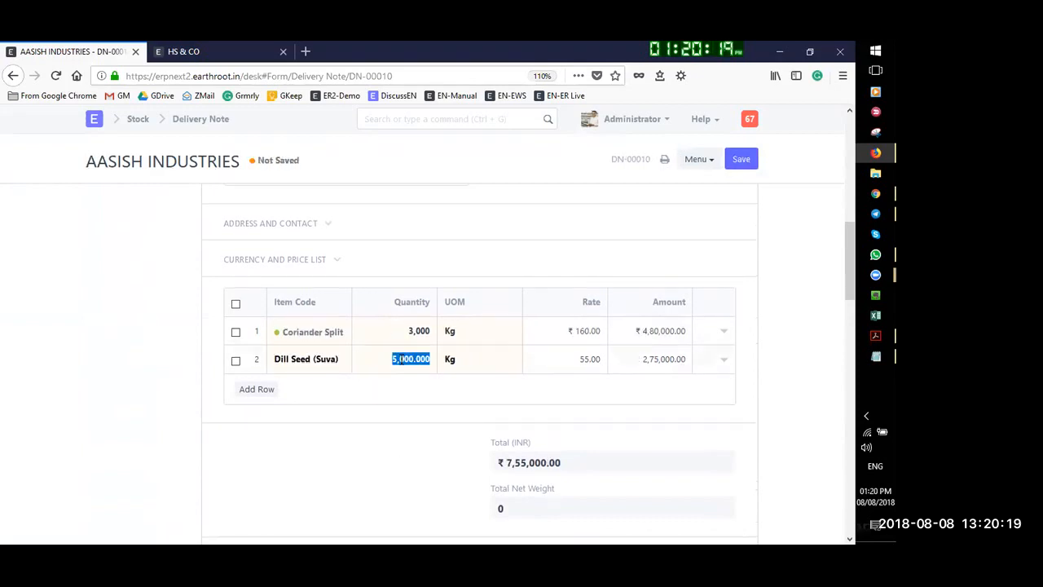
left_click(424, 391)
key("shift+Right")
key("Right")
type("3")
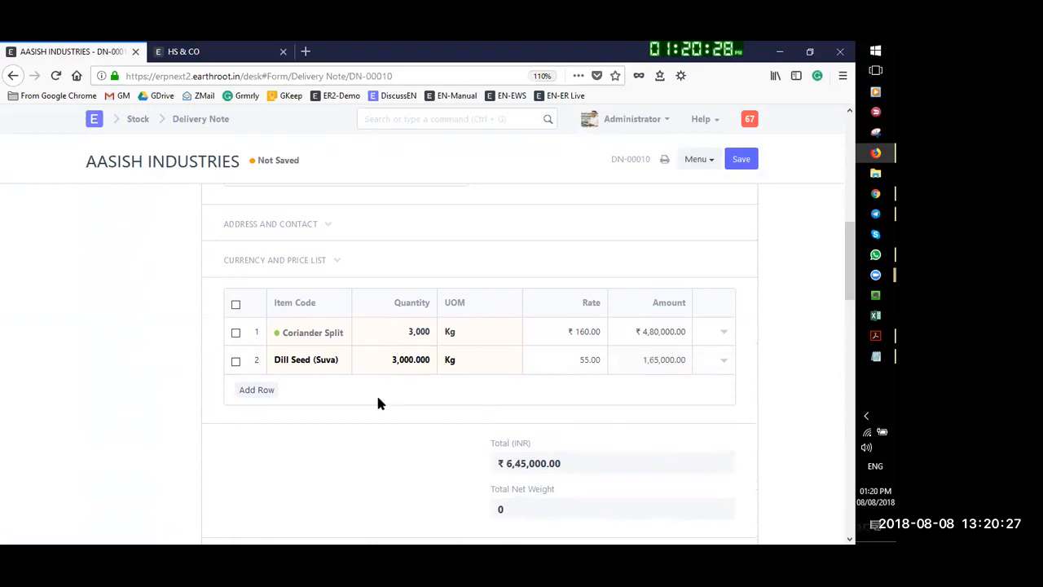
left_click(491, 329)
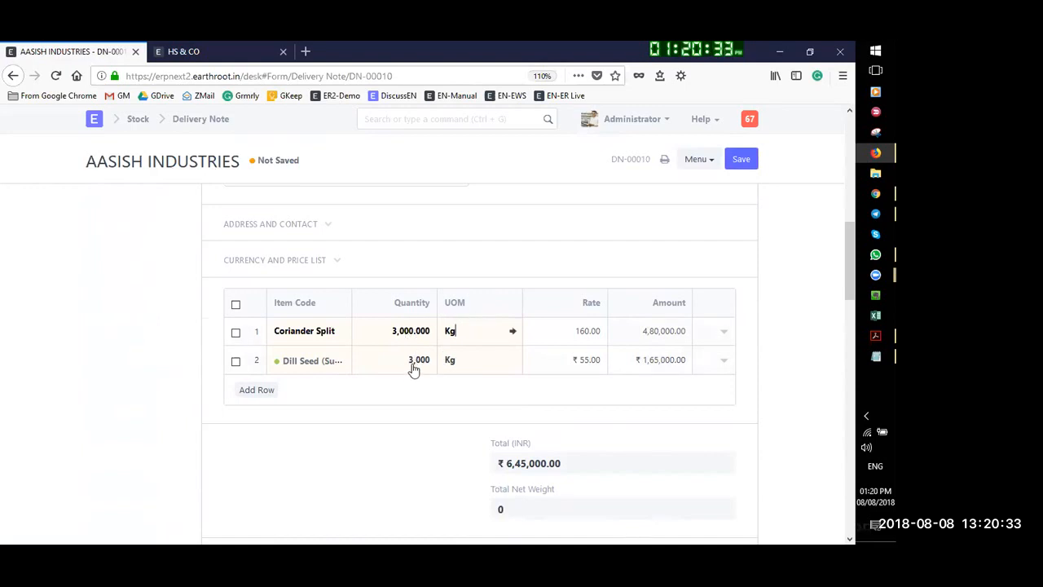
left_click(742, 163)
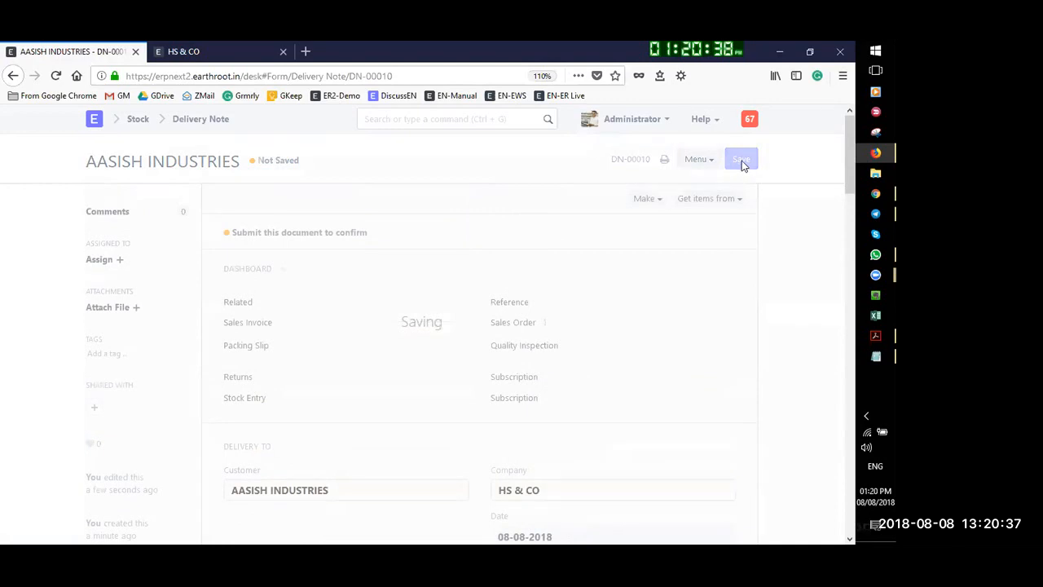
Submit DN-00010 to status To Bill and view its Stock Ledger entries from Stores - HS
left_click(737, 160)
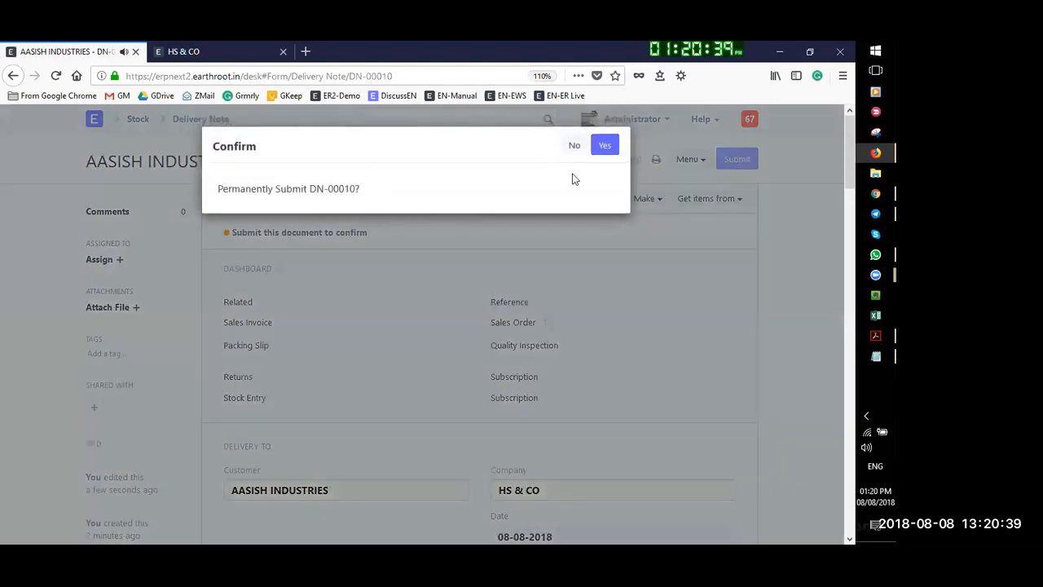
left_click(605, 145)
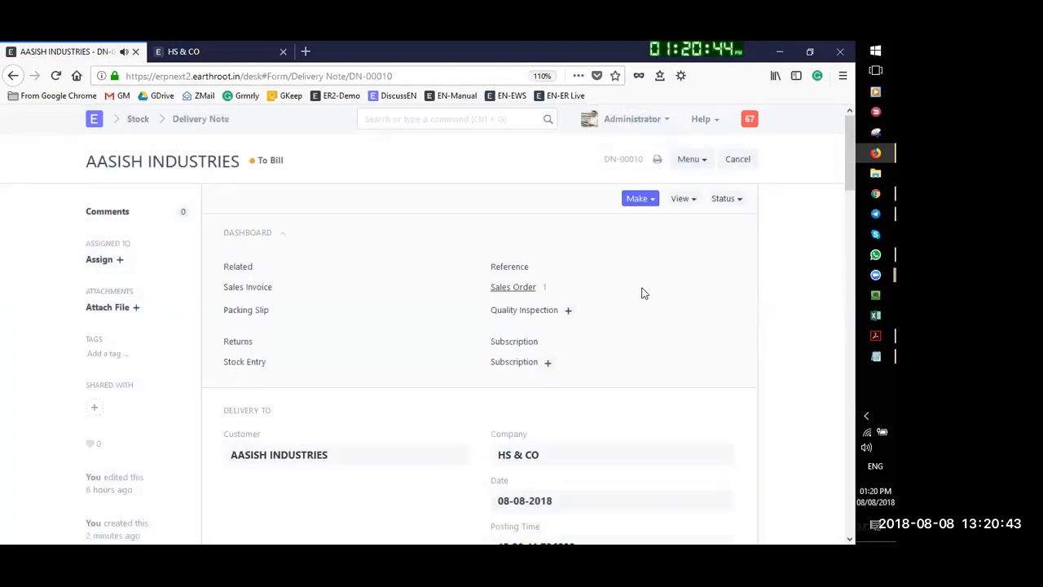
left_click(686, 201)
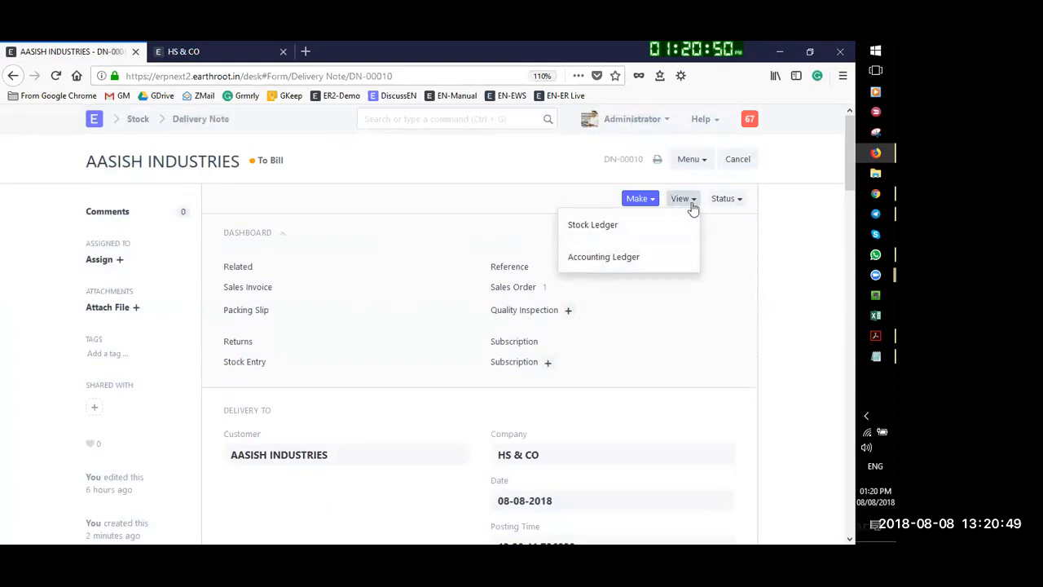
left_click(602, 231)
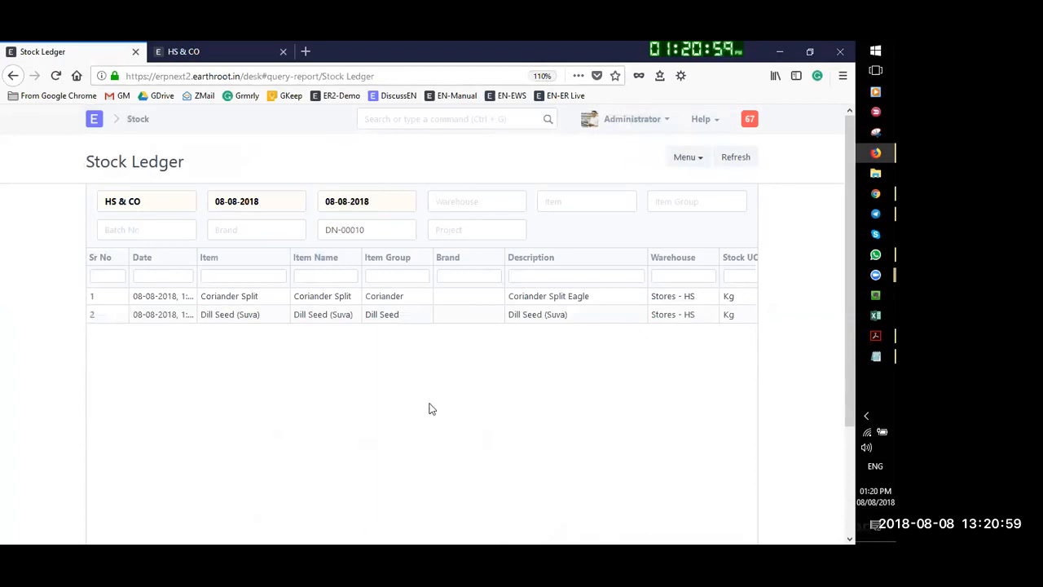
Review DN-00010's stock ledger rows (-3,000 Kg each, balances 1,800 and 500), then return to the delivery note
scroll(600, 366, "down", 3)
scroll(391, 489, "up", 2)
scroll(327, 425, "down", 2)
scroll(321, 430, "up", 2)
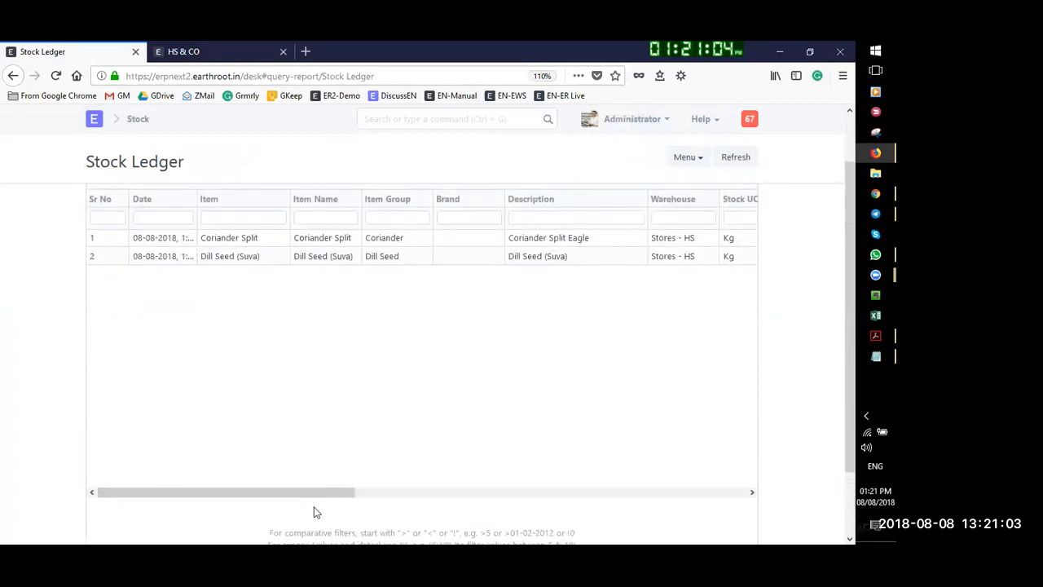
left_click_drag(320, 495, 743, 523)
scroll(693, 377, "up", 1)
scroll(692, 378, "up", 1)
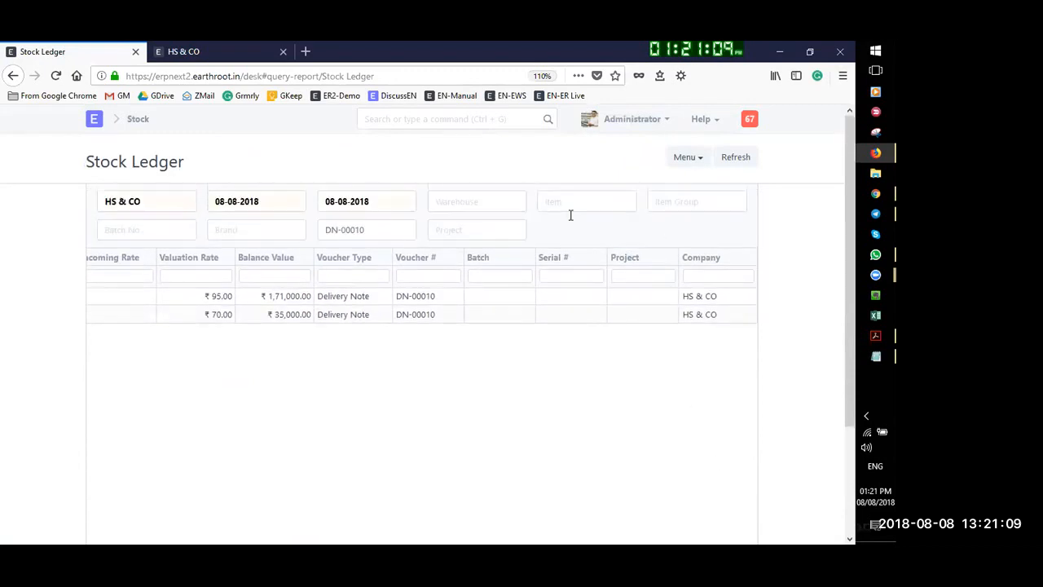
left_click(12, 77)
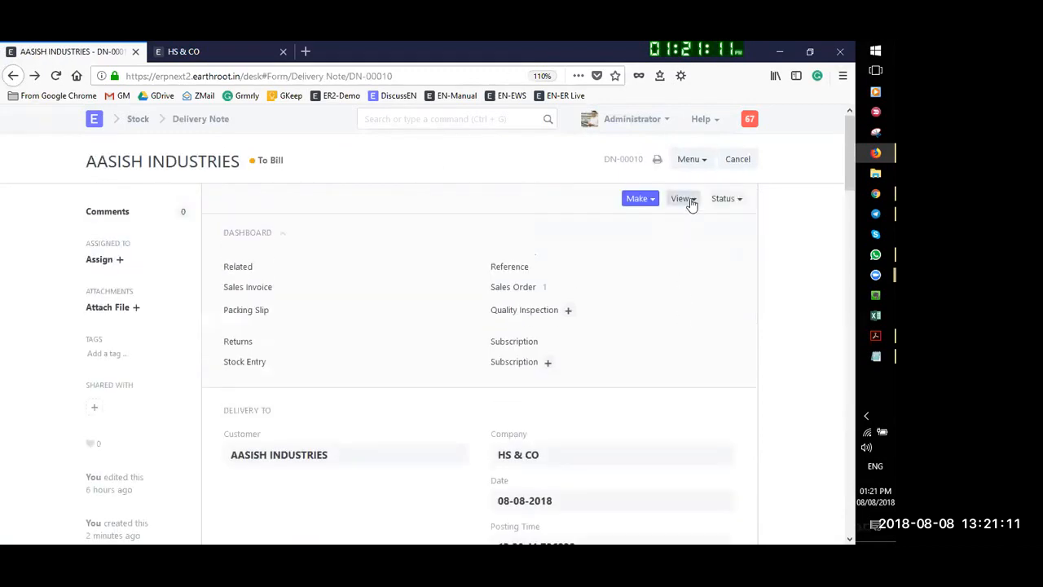
left_click(650, 204)
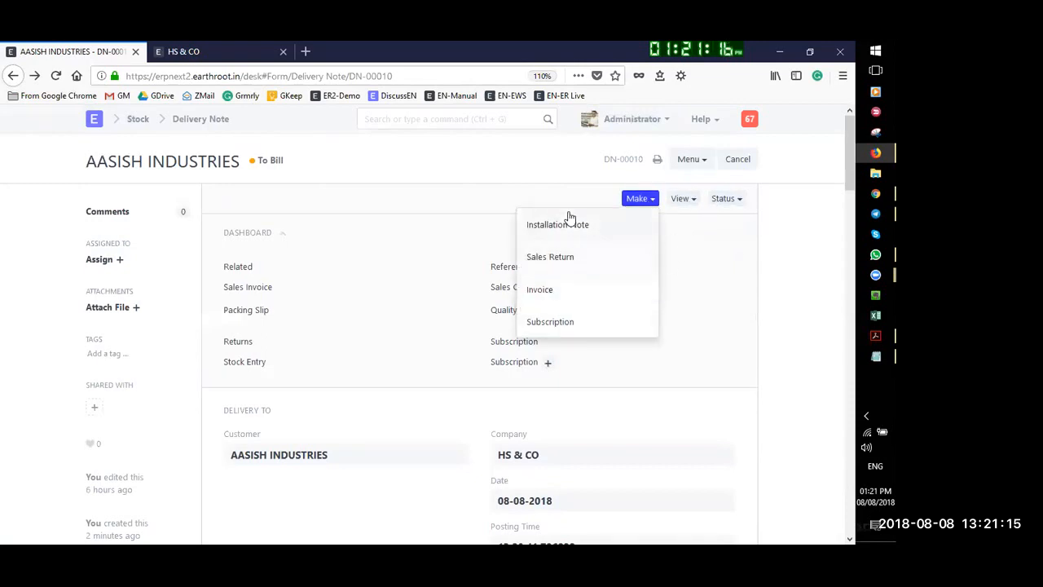
left_click(700, 243)
scroll(701, 244, "down", 1)
scroll(701, 242, "up", 1)
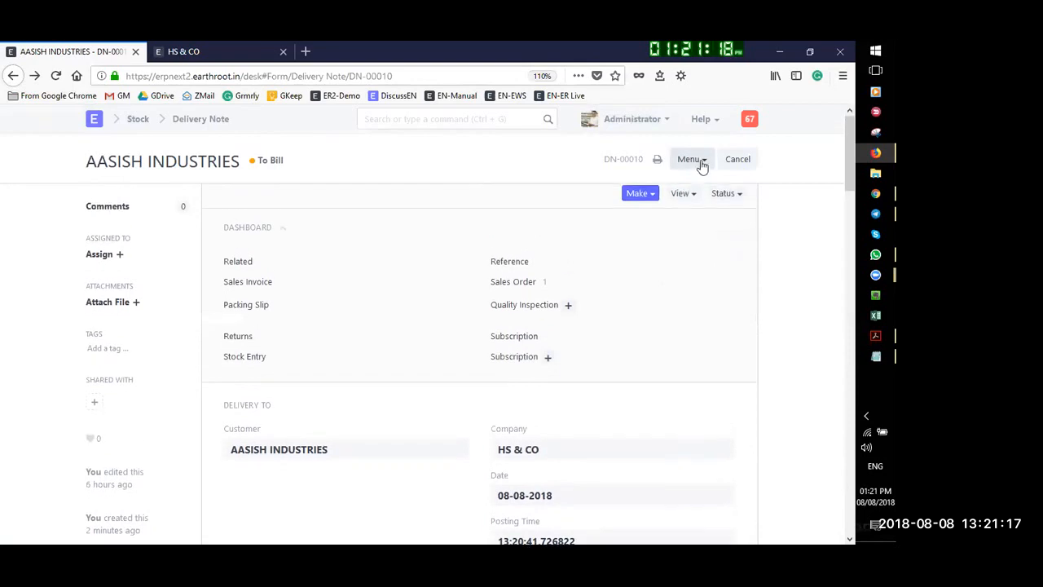
left_click(658, 160)
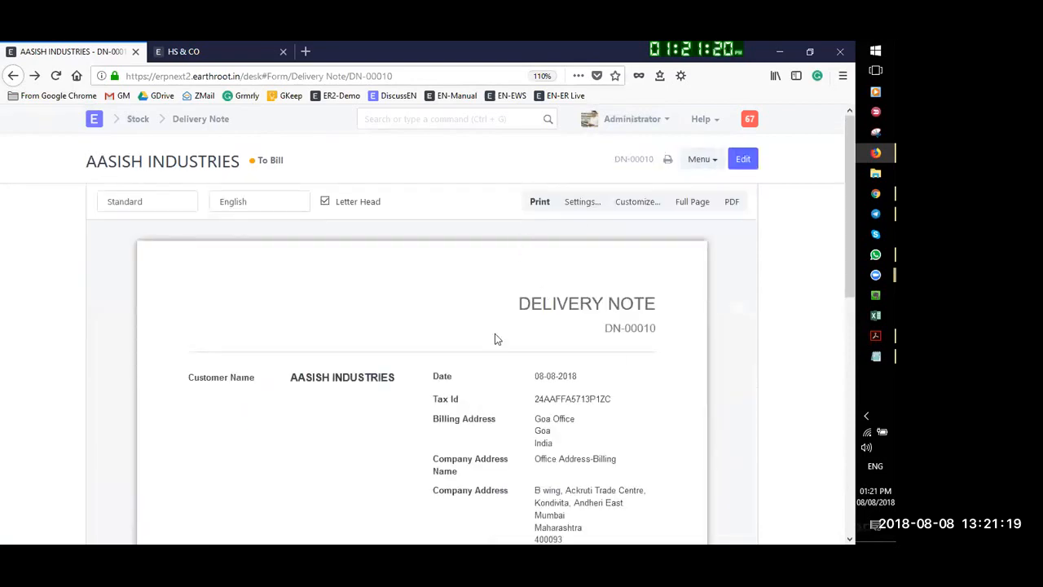
scroll(484, 322, "down", 5)
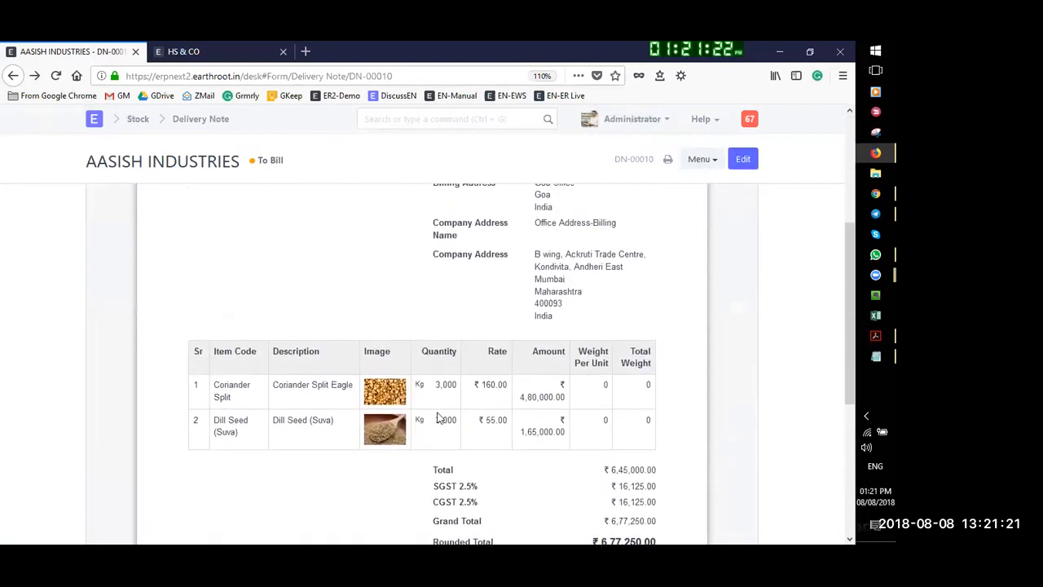
scroll(545, 346, "down", 3)
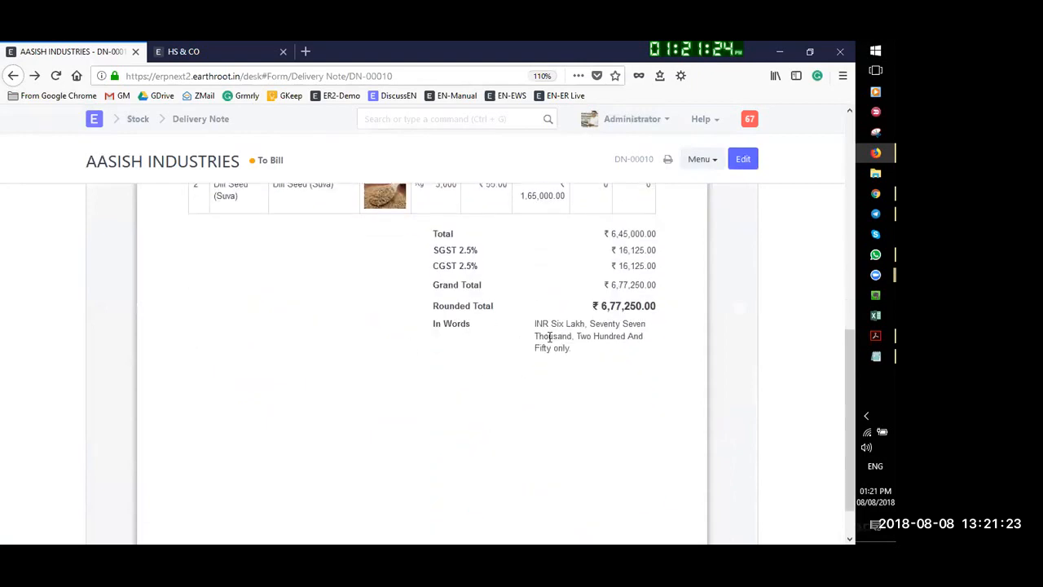
scroll(401, 356, "up", 2)
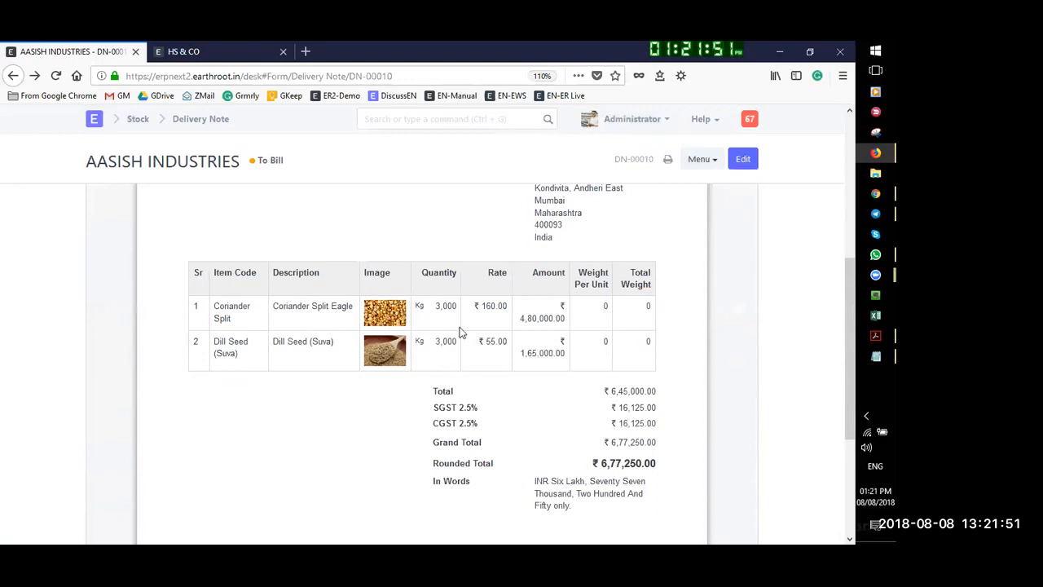
scroll(598, 275, "up", 4)
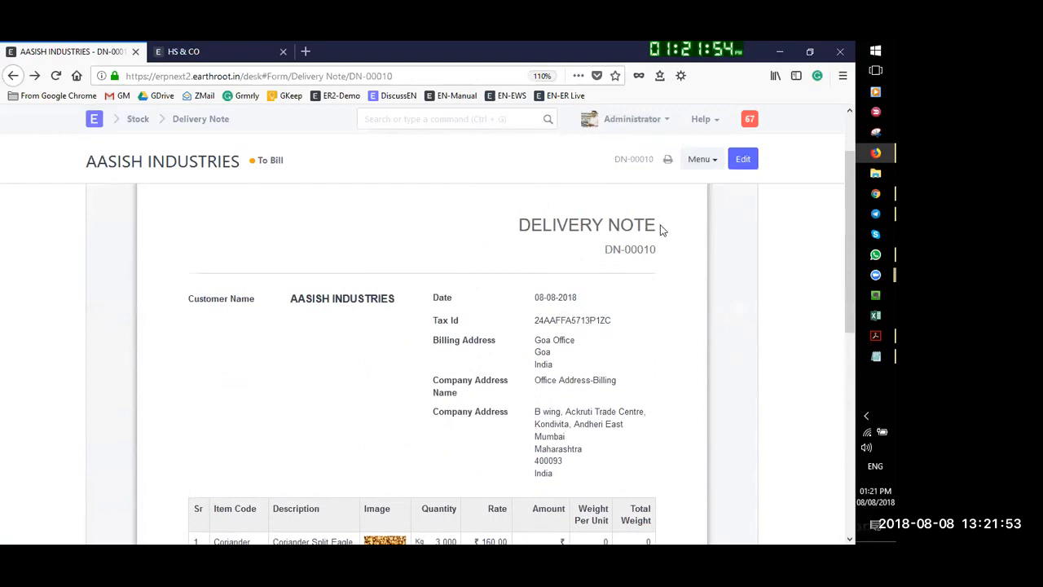
left_click(670, 160)
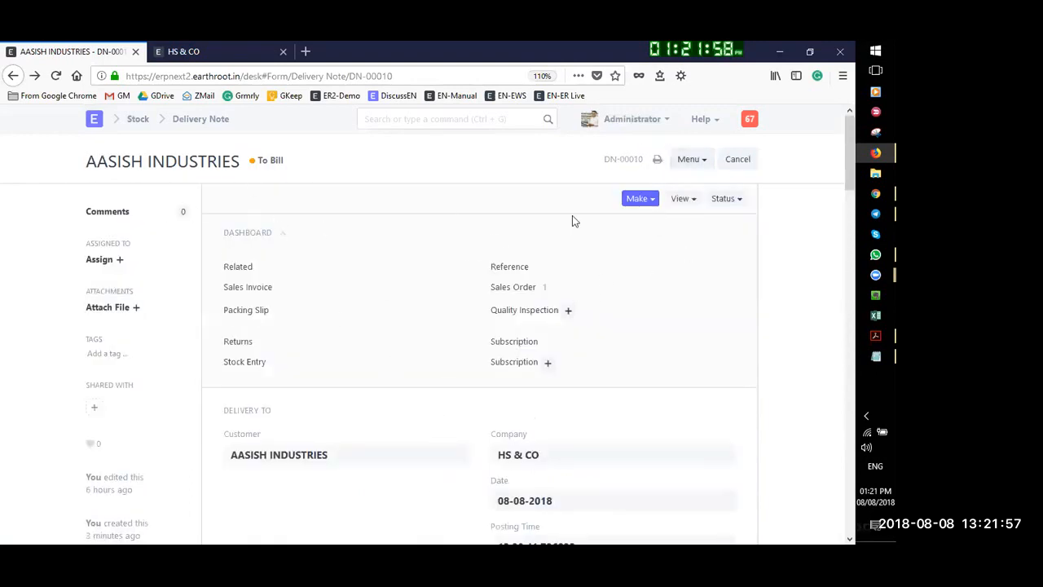
Look over the delivery note's status options, then go back to quality inspection QI-00004
left_click(726, 199)
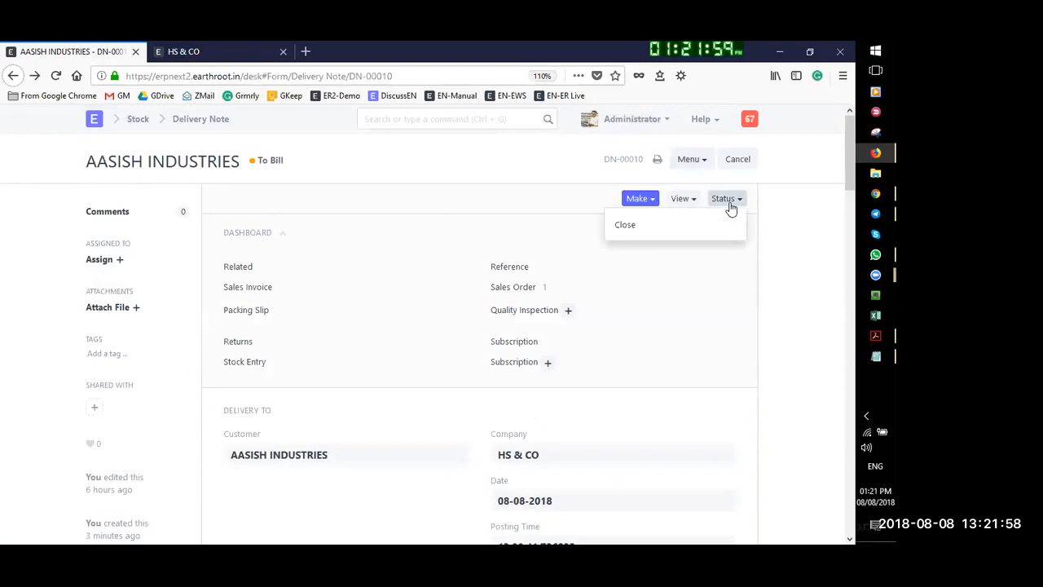
left_click(385, 202)
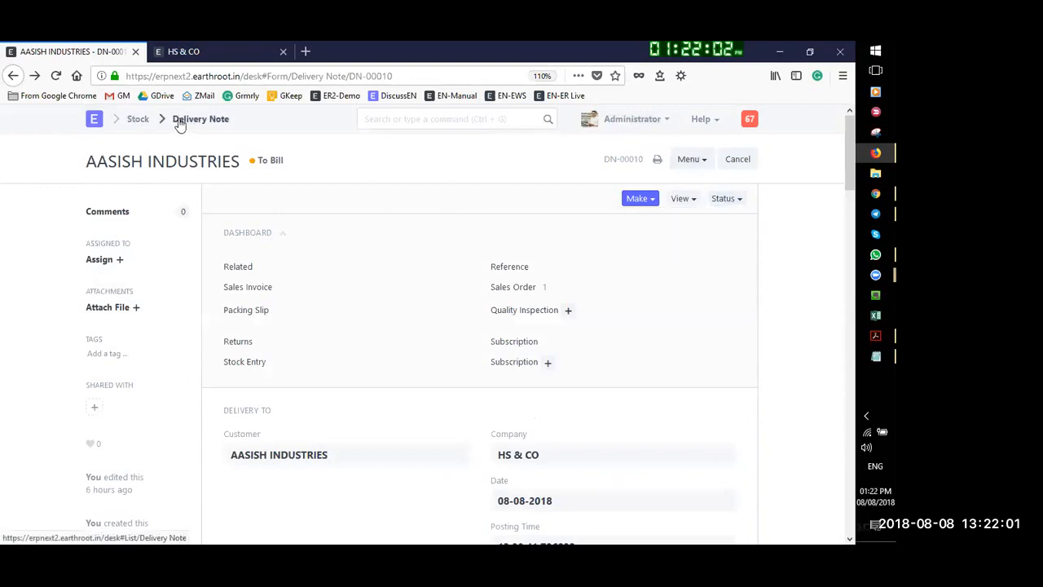
left_click(13, 76)
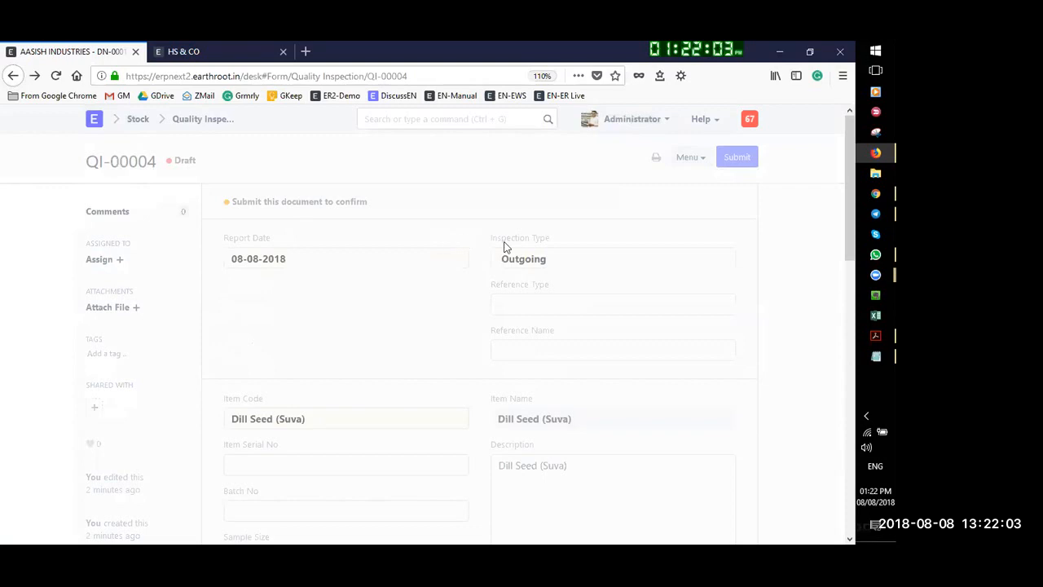
Navigate through the Stock module and the module desktop to the Buying module
left_click(388, 121)
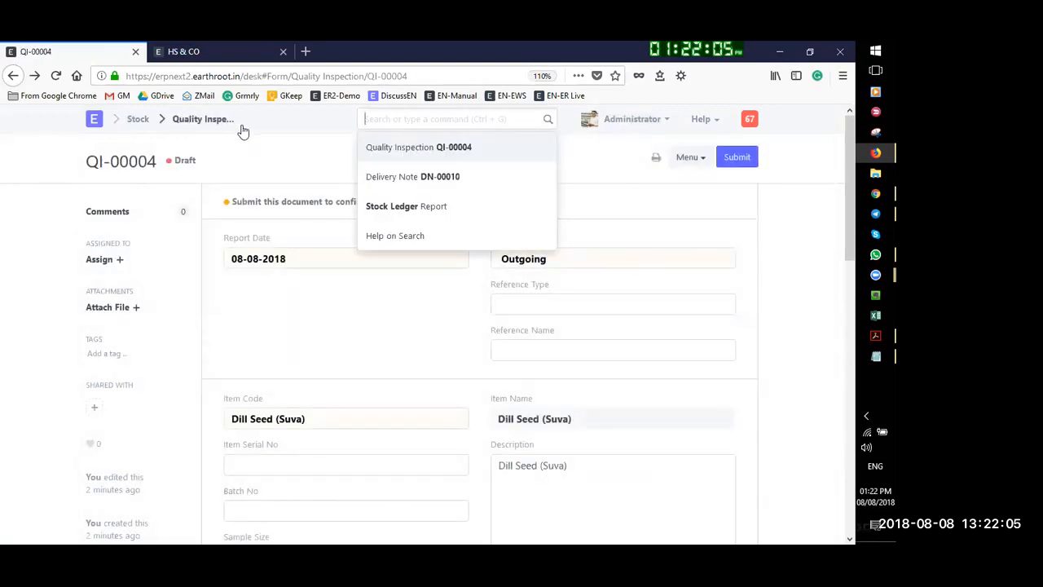
left_click(136, 124)
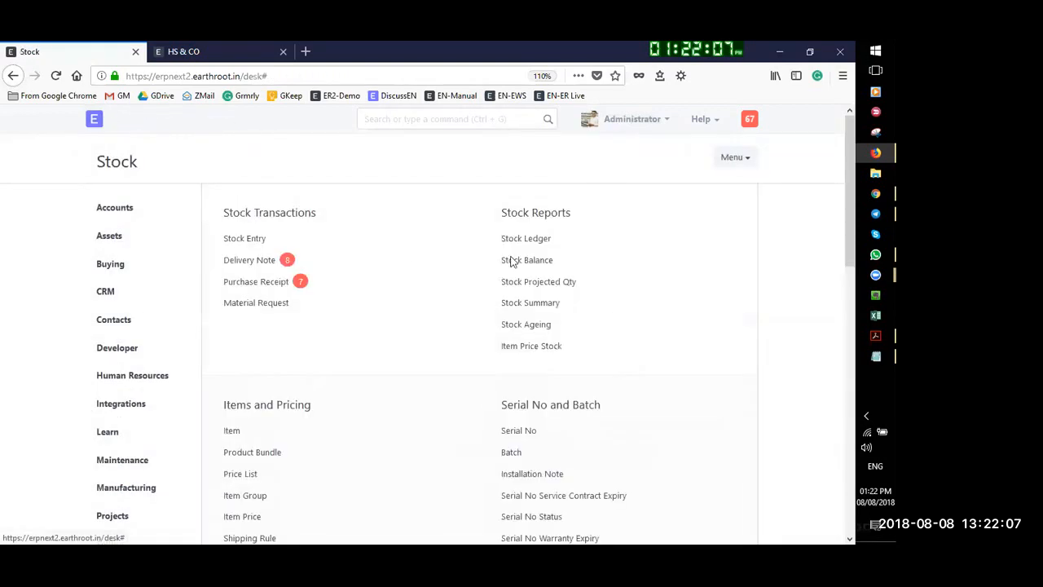
left_click(95, 119)
left_click(617, 296)
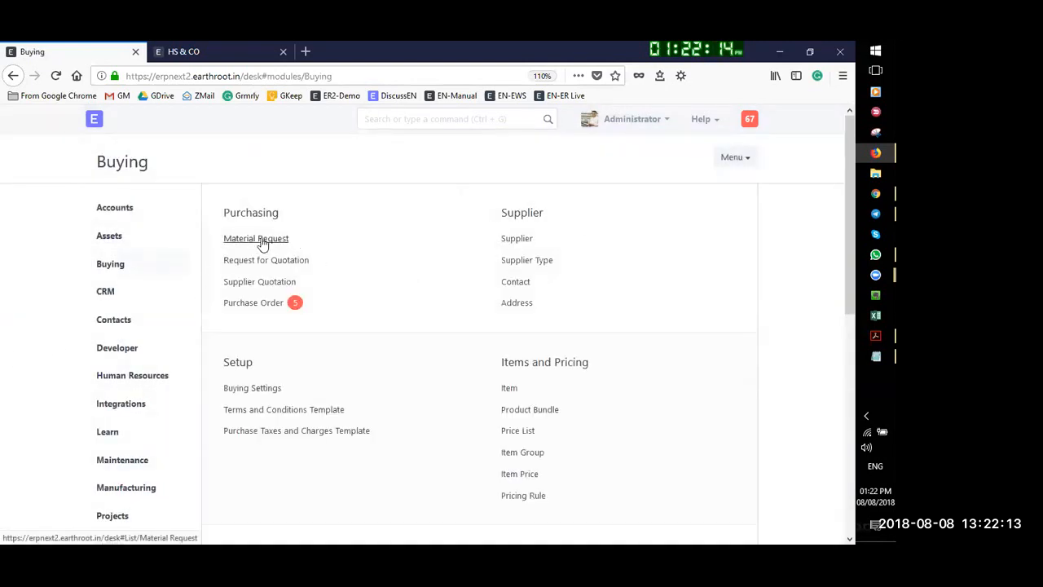
Start a new Material Request pulling SO-00008's items: Coriander Split 6,000 and Dill Seed (Suva) 5,000
left_click(262, 242)
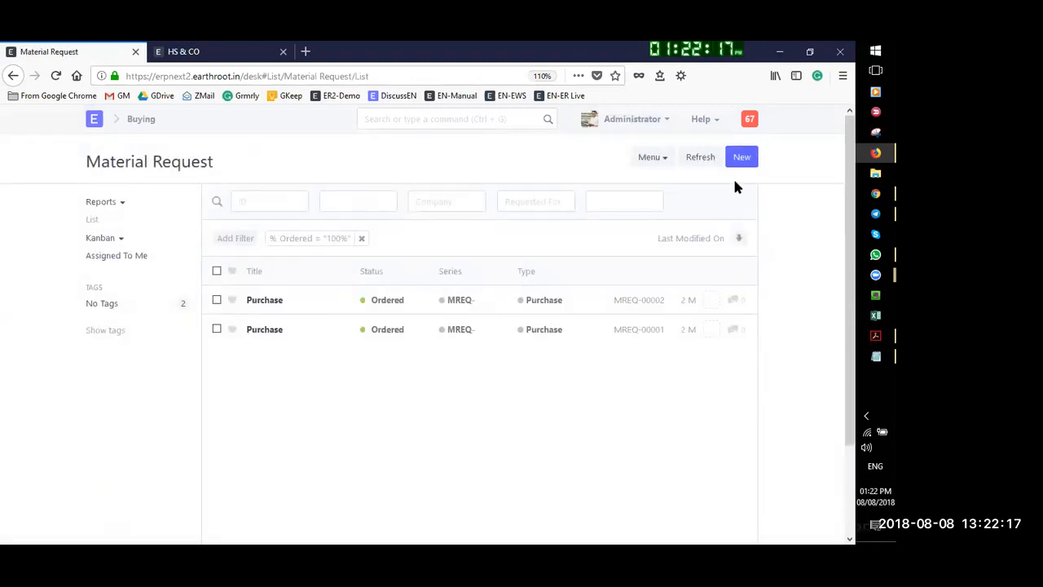
left_click(742, 157)
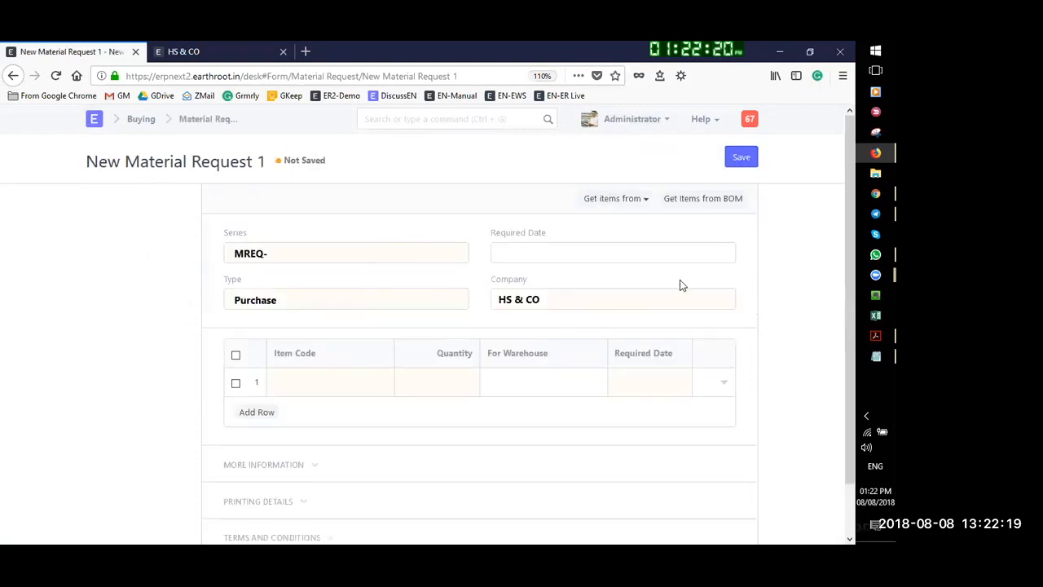
left_click(629, 199)
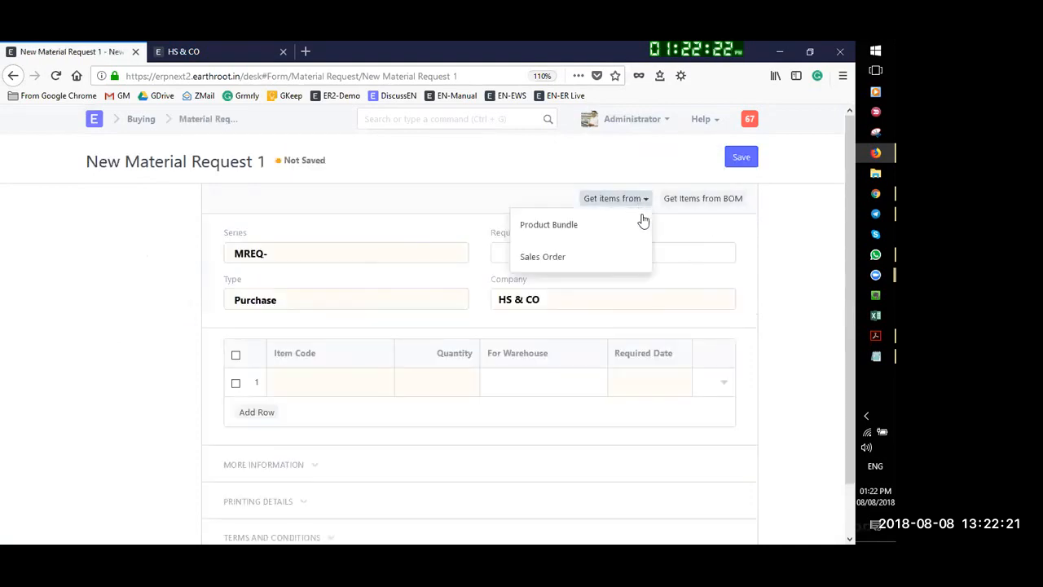
left_click(564, 257)
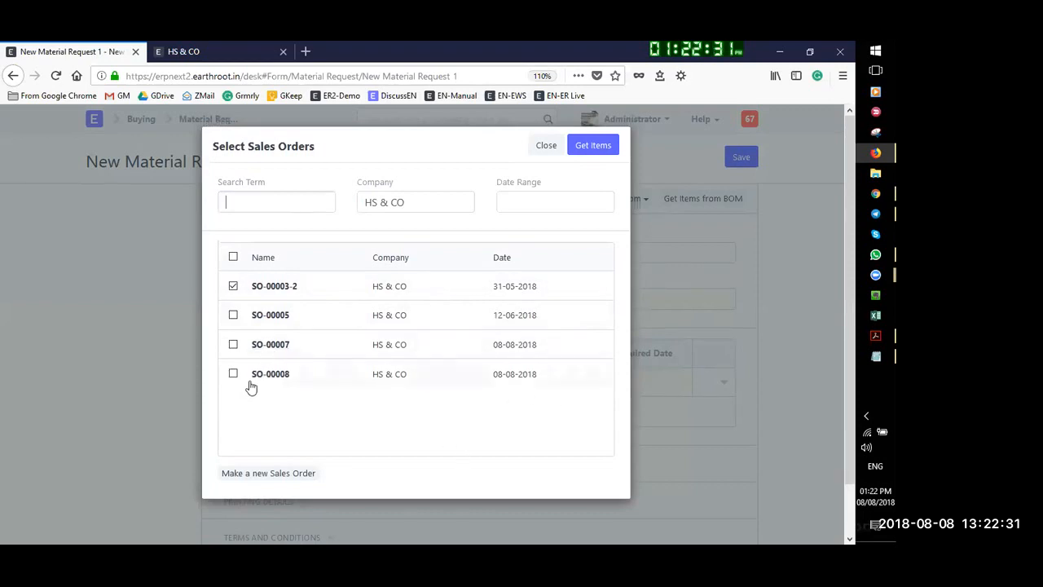
left_click(233, 286)
left_click(596, 150)
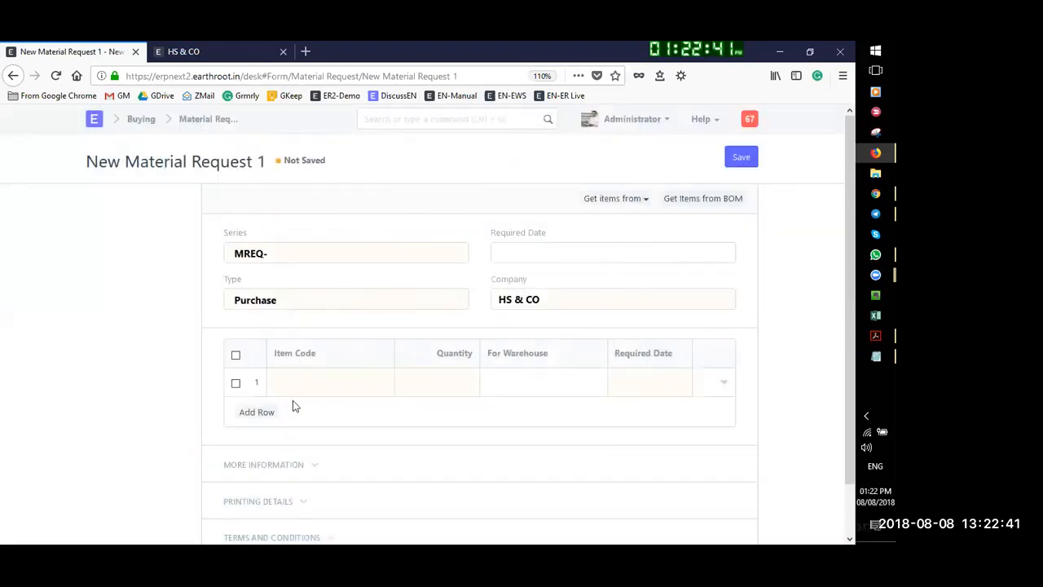
left_click(455, 388)
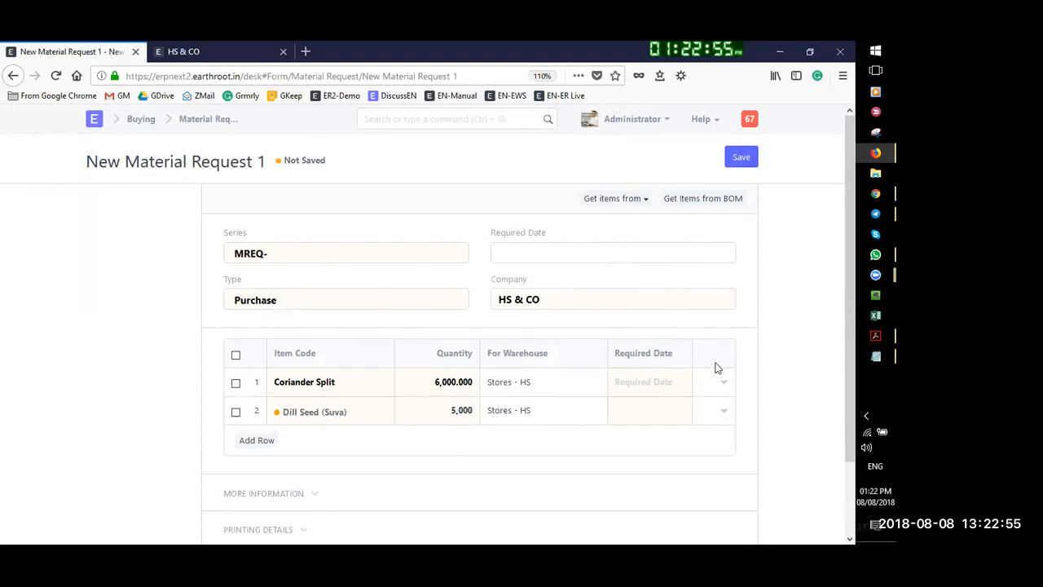
Set the required date to 25-08-2018 and expand the More Information and Terms sections
scroll(617, 459, "down", 2)
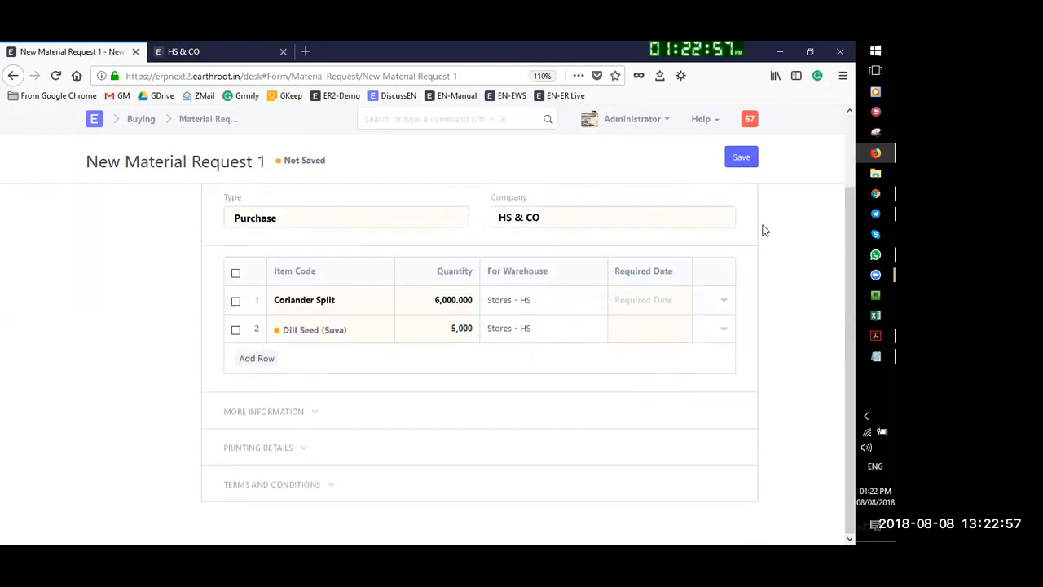
scroll(363, 405, "up", 2)
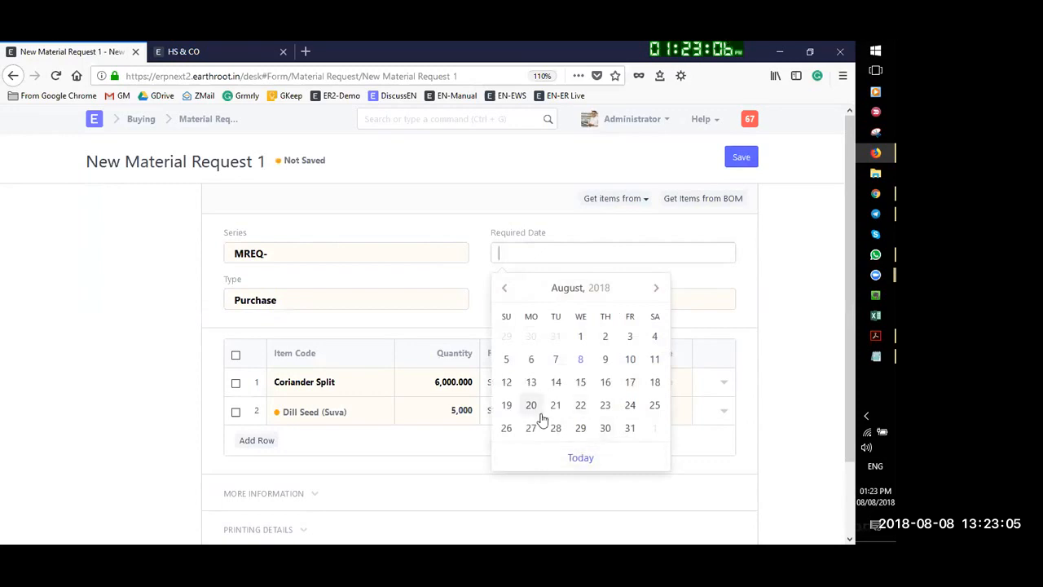
left_click(655, 405)
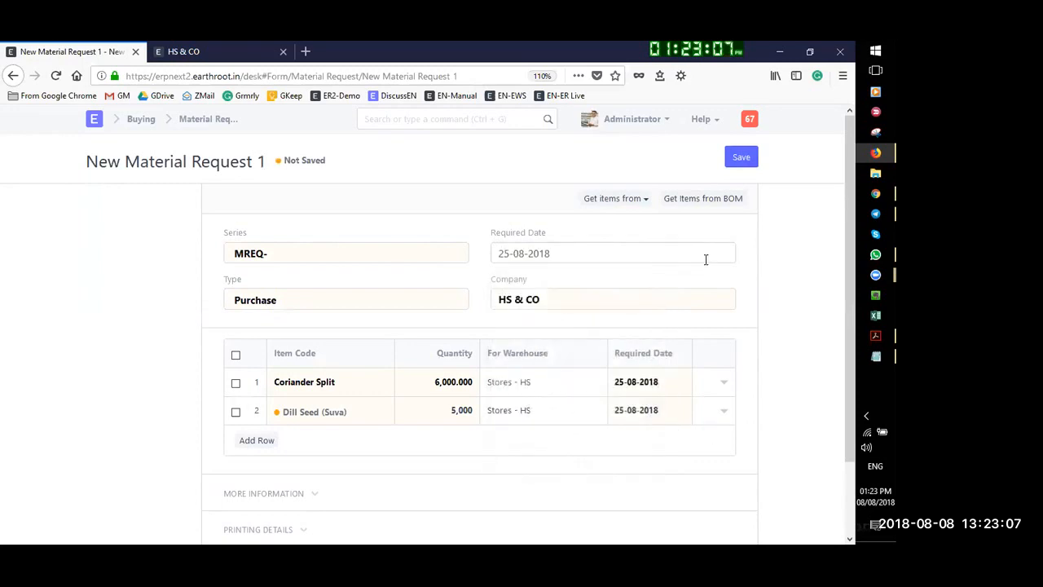
scroll(691, 380, "down", 2)
scroll(652, 361, "up", 2)
scroll(589, 272, "down", 2)
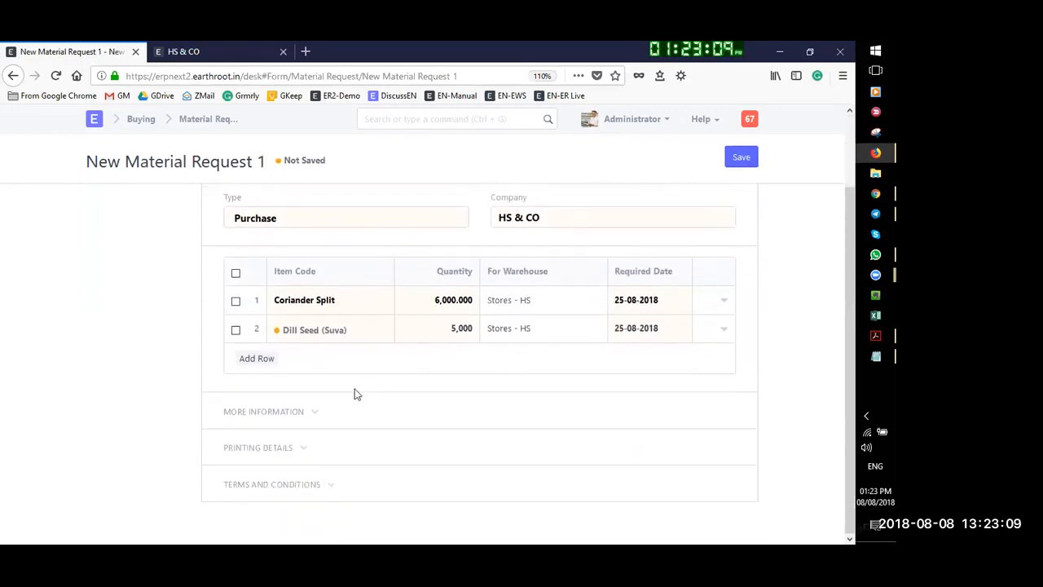
left_click(290, 413)
scroll(347, 404, "down", 2)
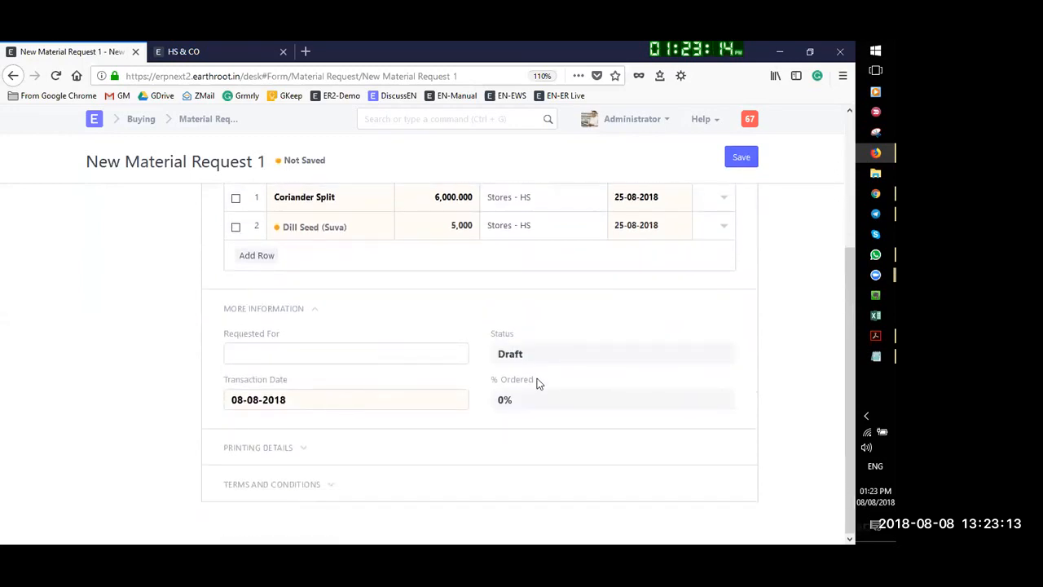
left_click(302, 488)
scroll(569, 348, "up", 3)
scroll(586, 351, "up", 5)
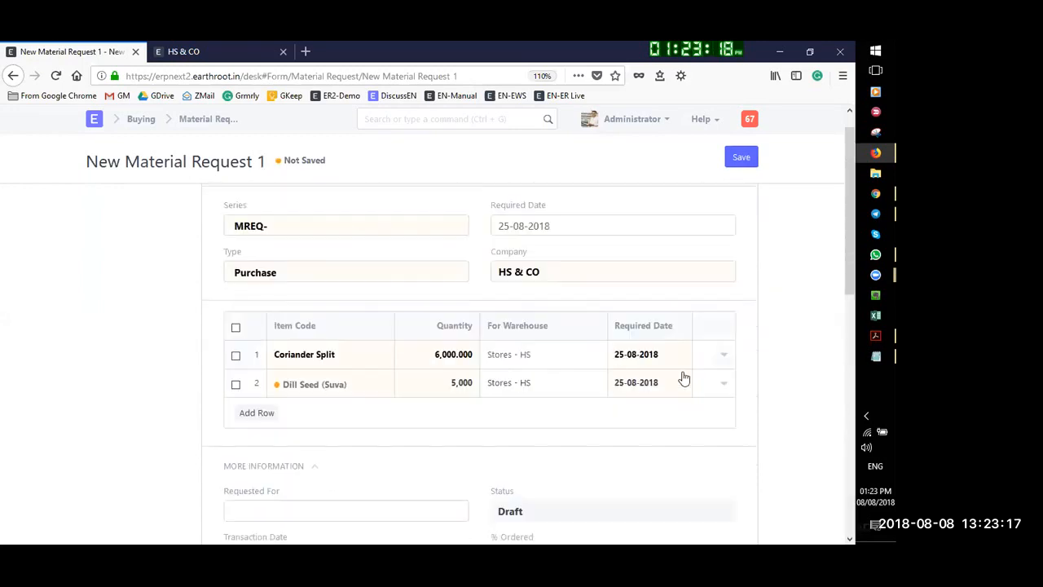
Check the Coriander Split row's warehouse in its detail editor, then collapse the row
left_click(722, 361)
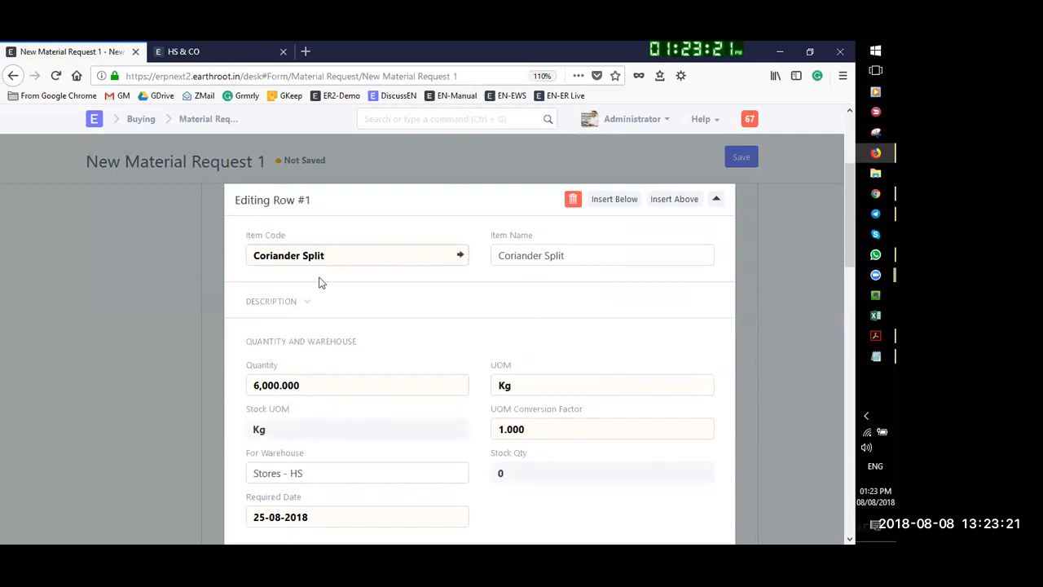
scroll(275, 291, "down", 2)
scroll(348, 346, "down", 4)
left_click(323, 240)
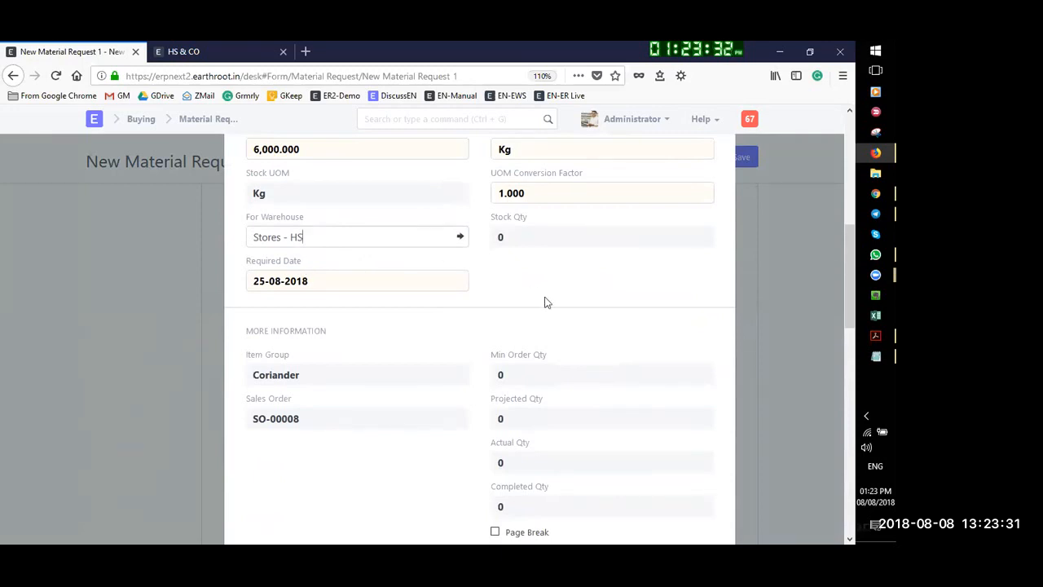
scroll(587, 308, "up", 1)
scroll(714, 249, "up", 5)
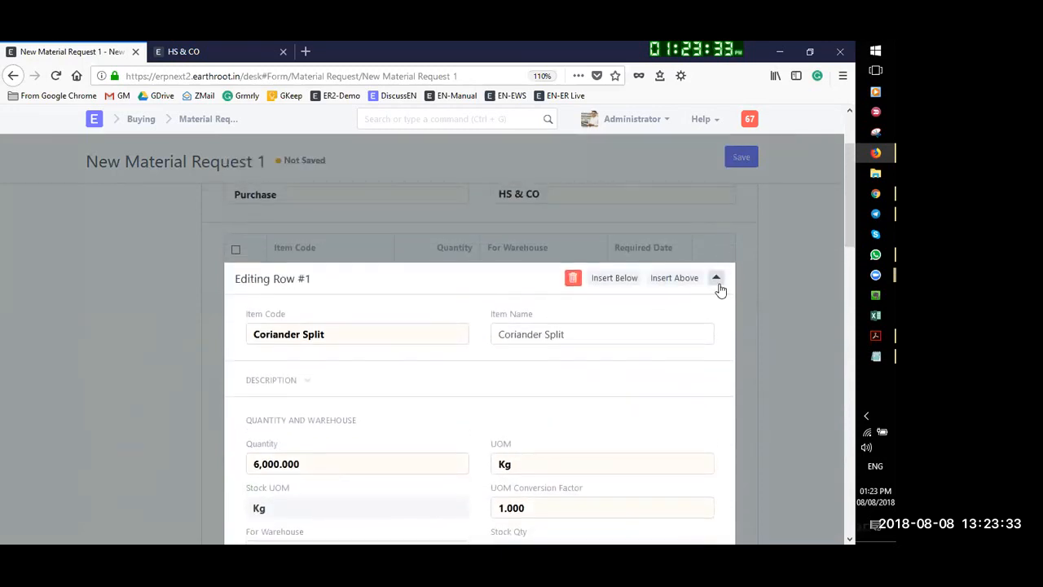
left_click(719, 280)
scroll(787, 339, "up", 2)
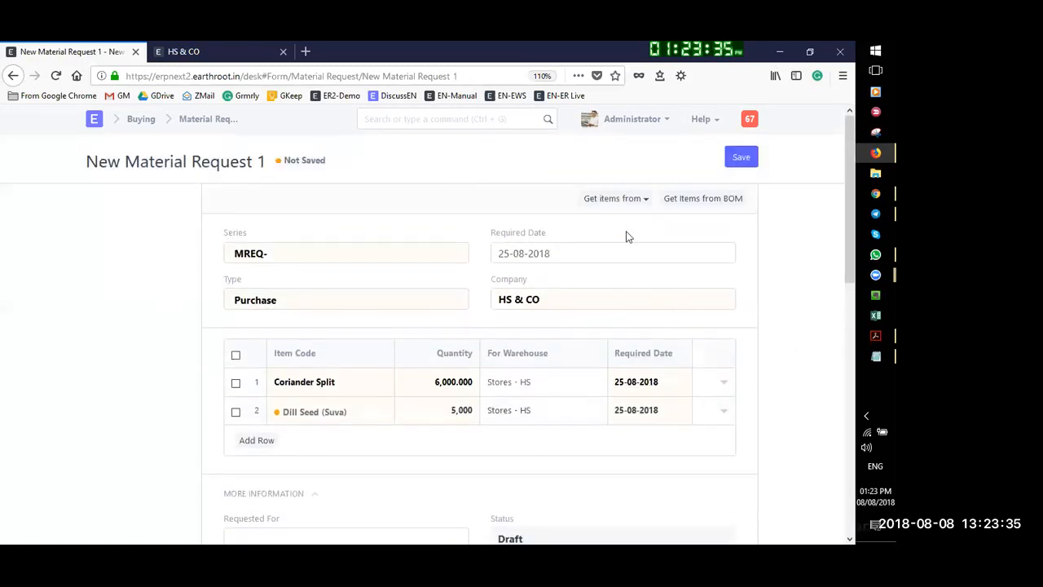
Save the material request, then submit it as MREQ-00003 and confirm
left_click(744, 159)
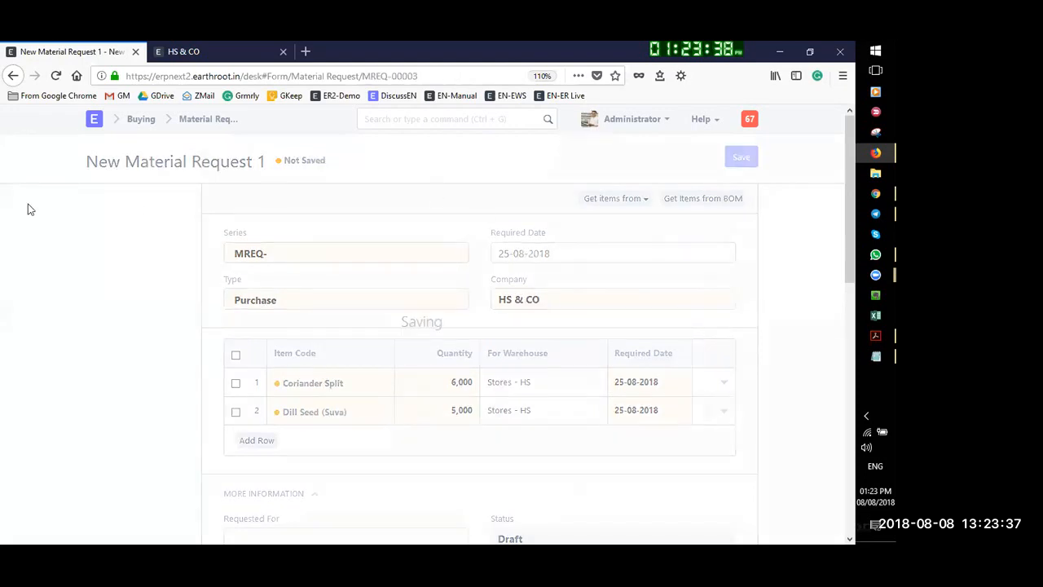
left_click(737, 159)
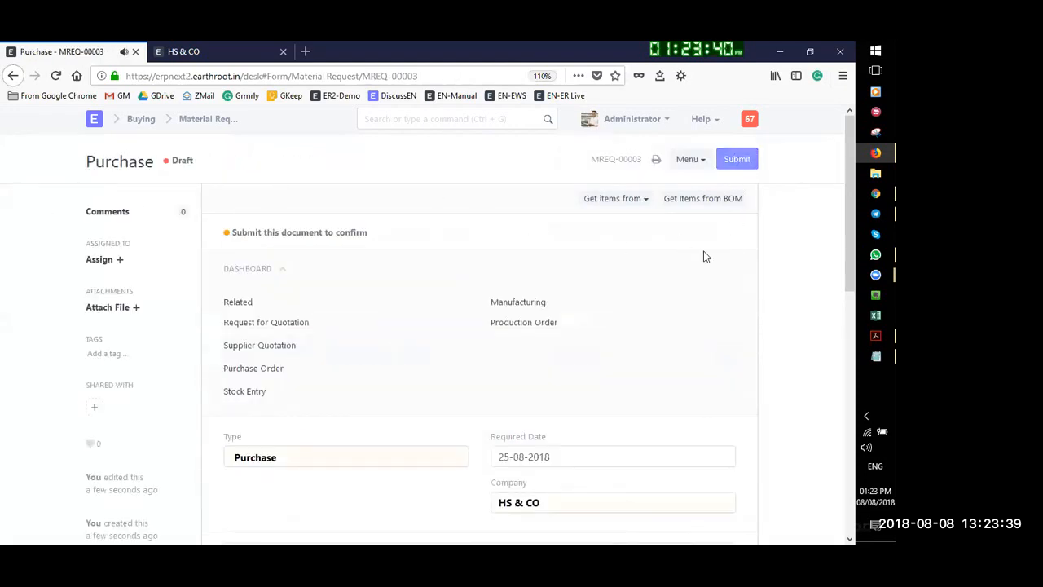
left_click(605, 147)
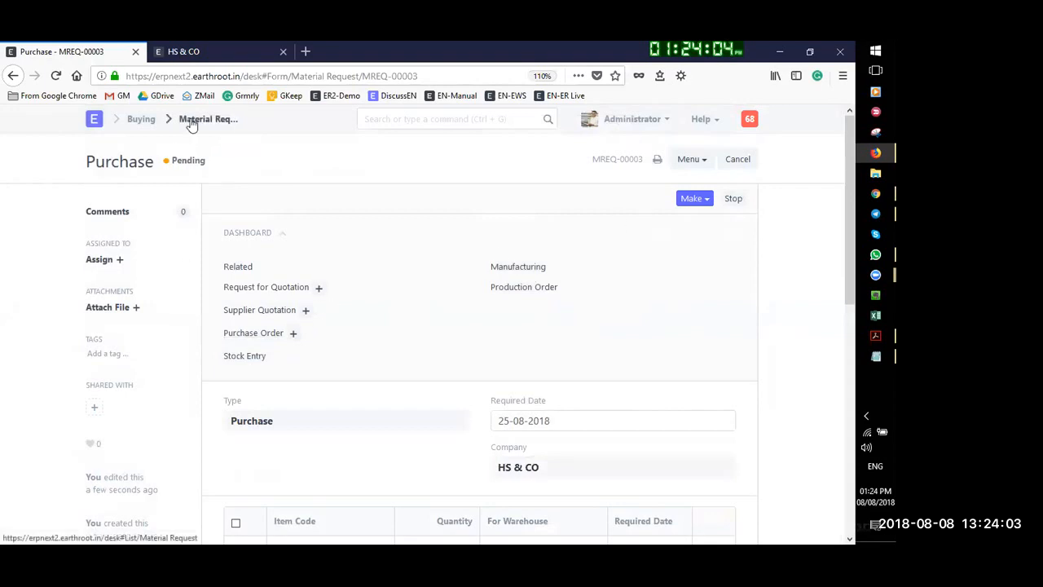
Open MREQ-00003 from the unfiltered Material Request list and make a Purchase Order from it
left_click(140, 121)
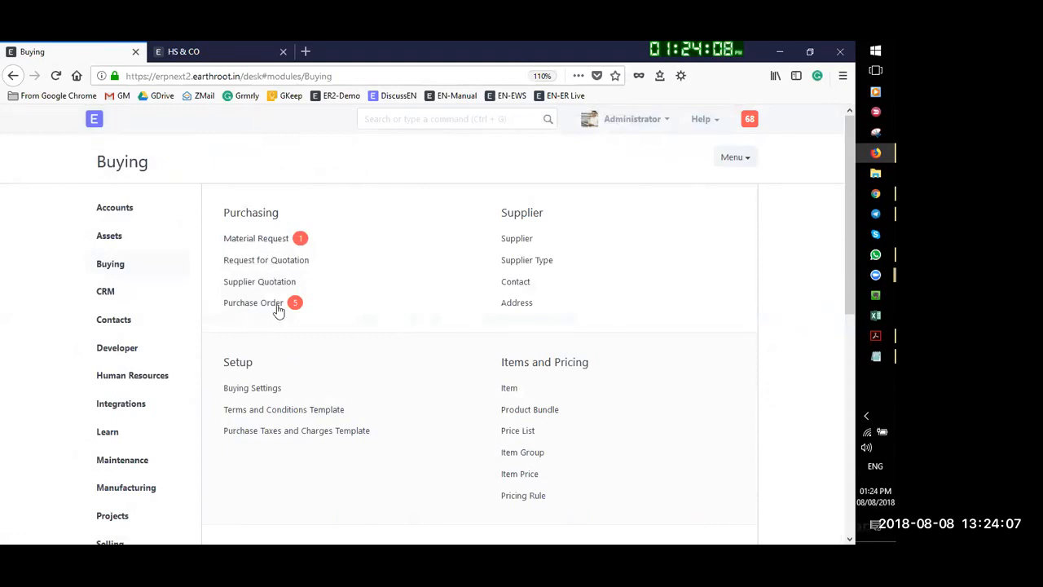
left_click(261, 239)
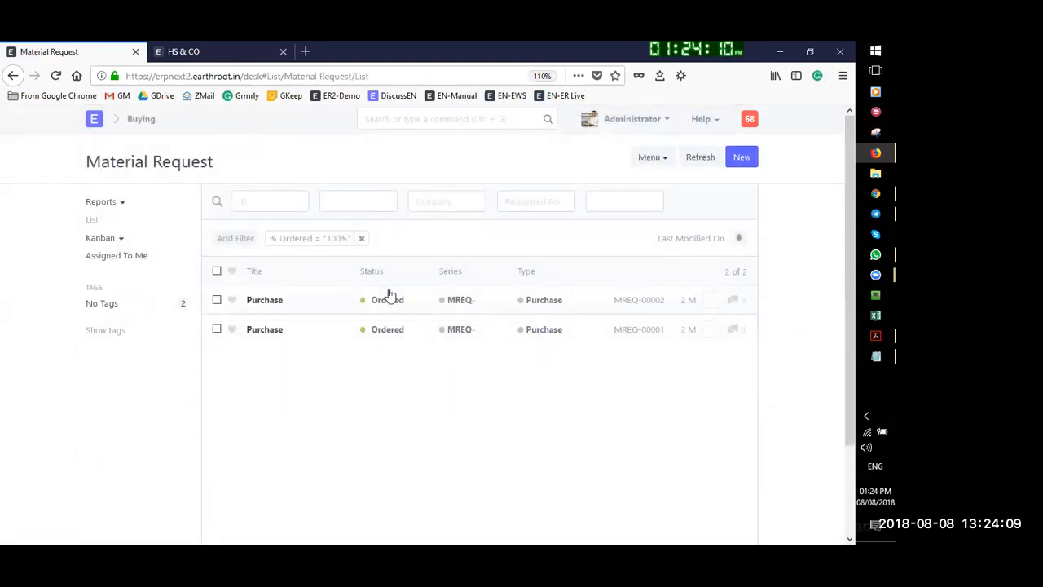
left_click(364, 238)
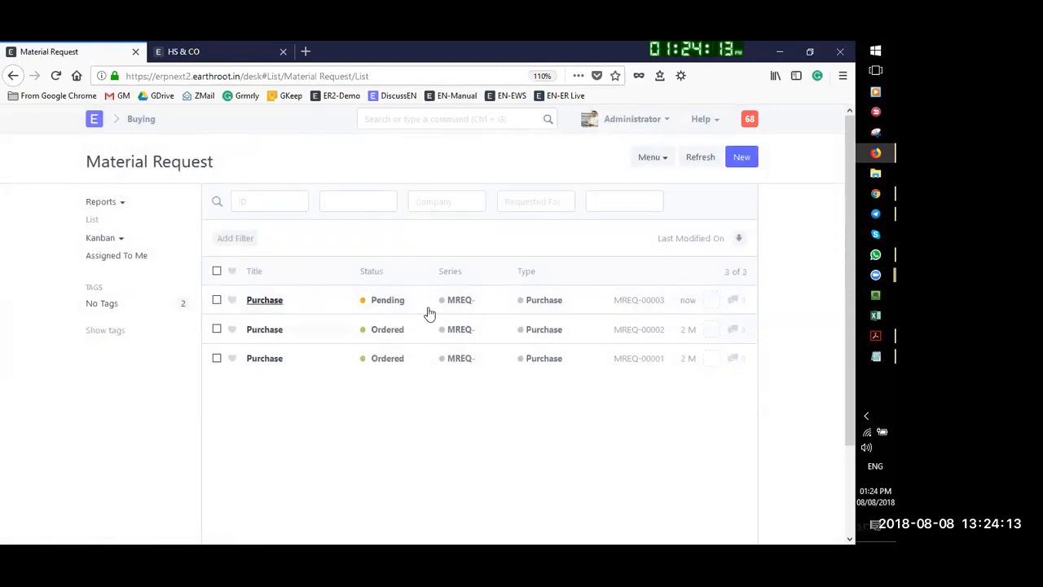
left_click(269, 302)
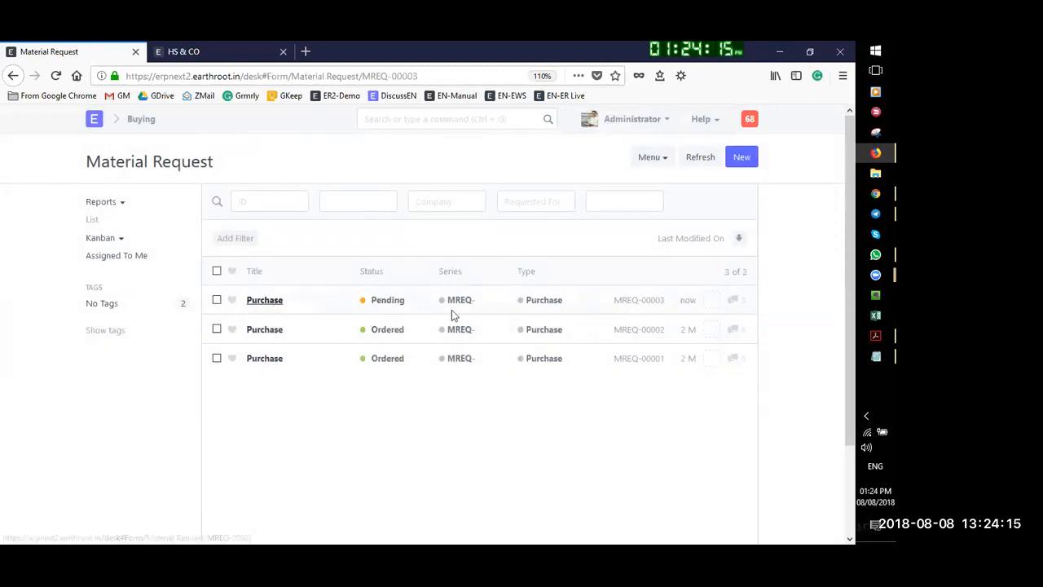
left_click(698, 200)
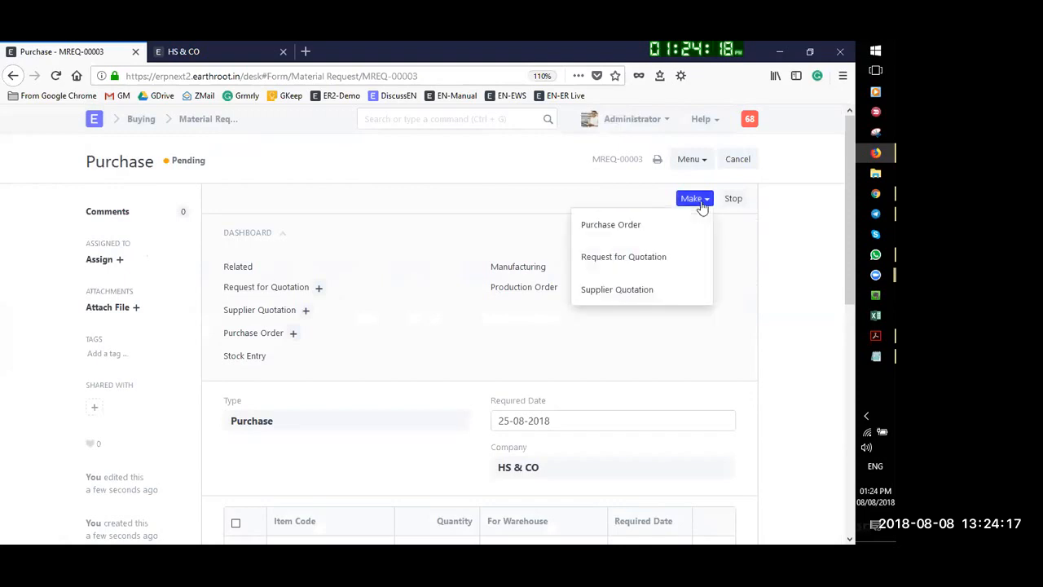
left_click(623, 231)
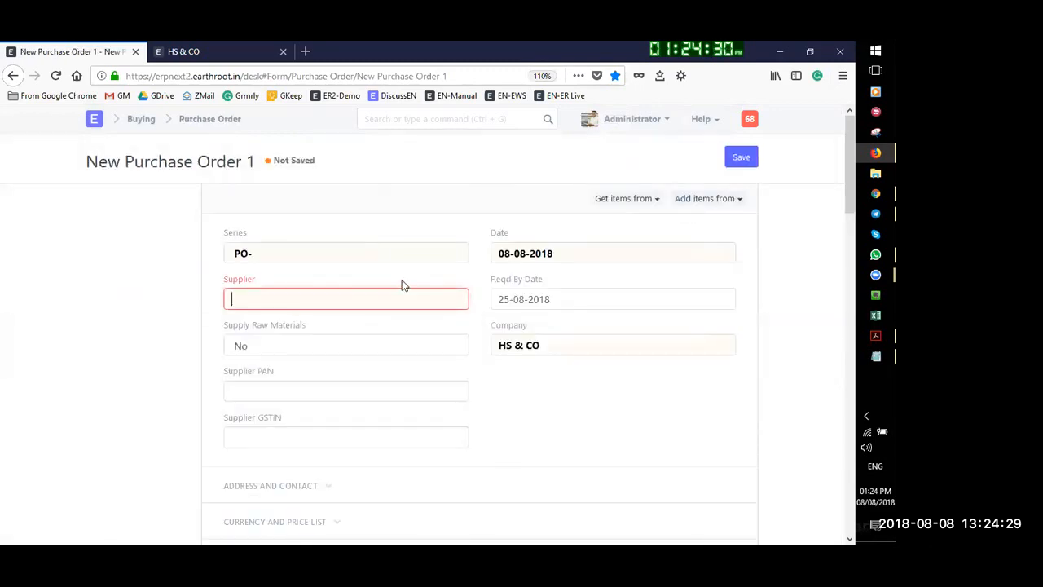
Set supplier LOIYD CORPORATION with packing instructions 'Bag of 25 kg each' and 'JUtete bag'
left_click(268, 298)
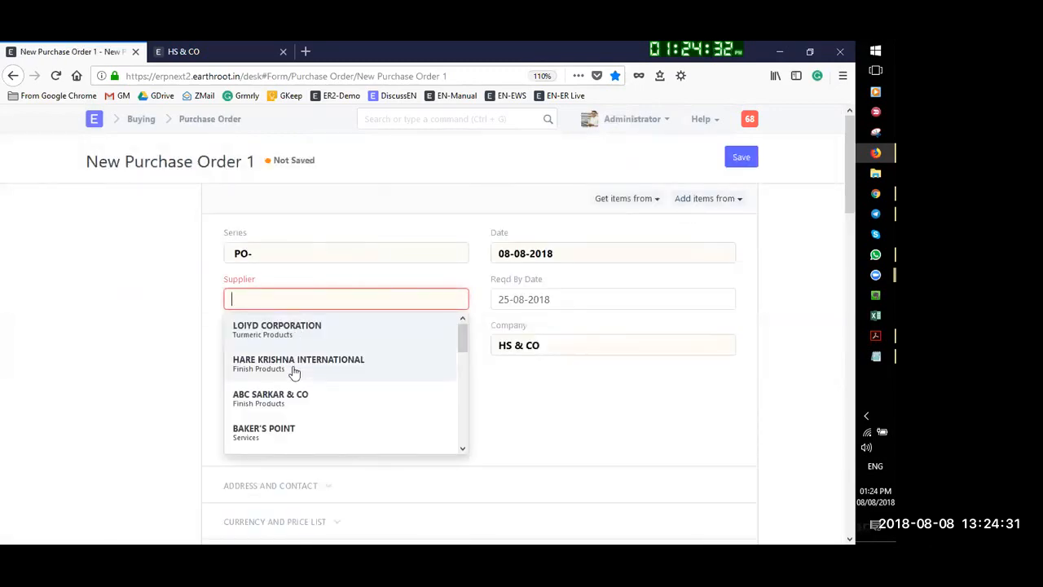
left_click(287, 326)
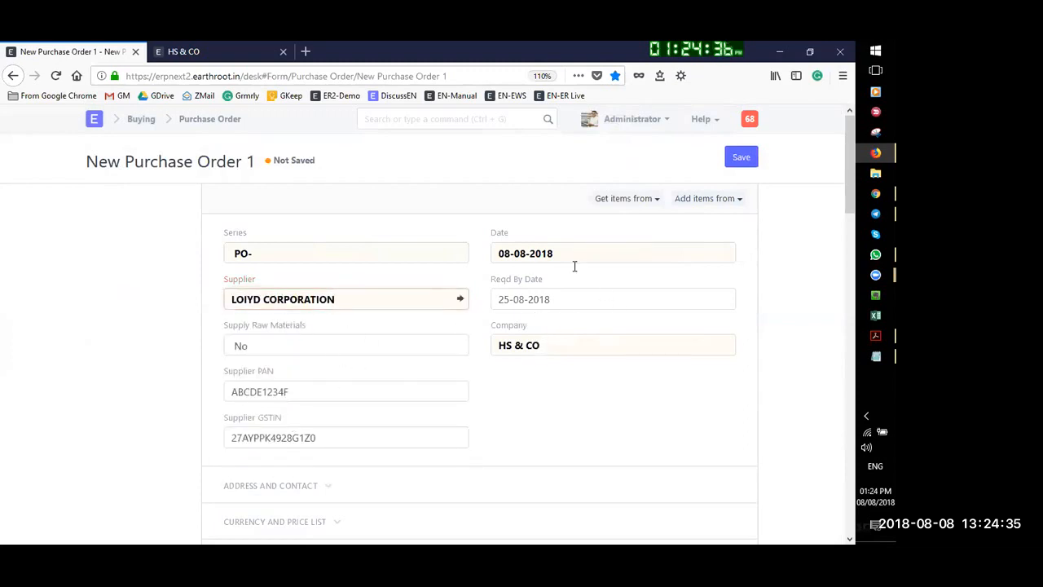
scroll(389, 279, "down", 3)
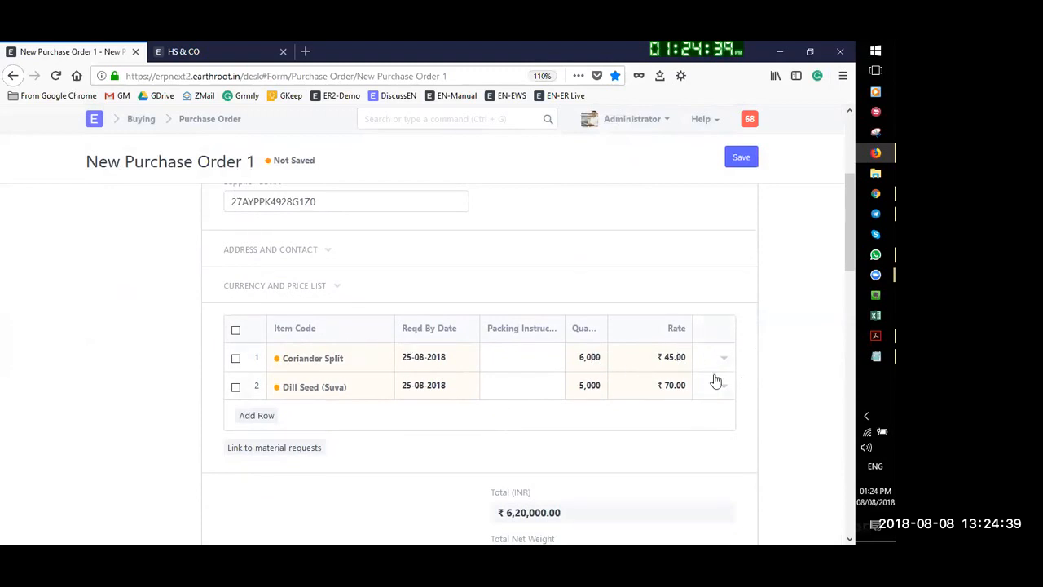
left_click(529, 355)
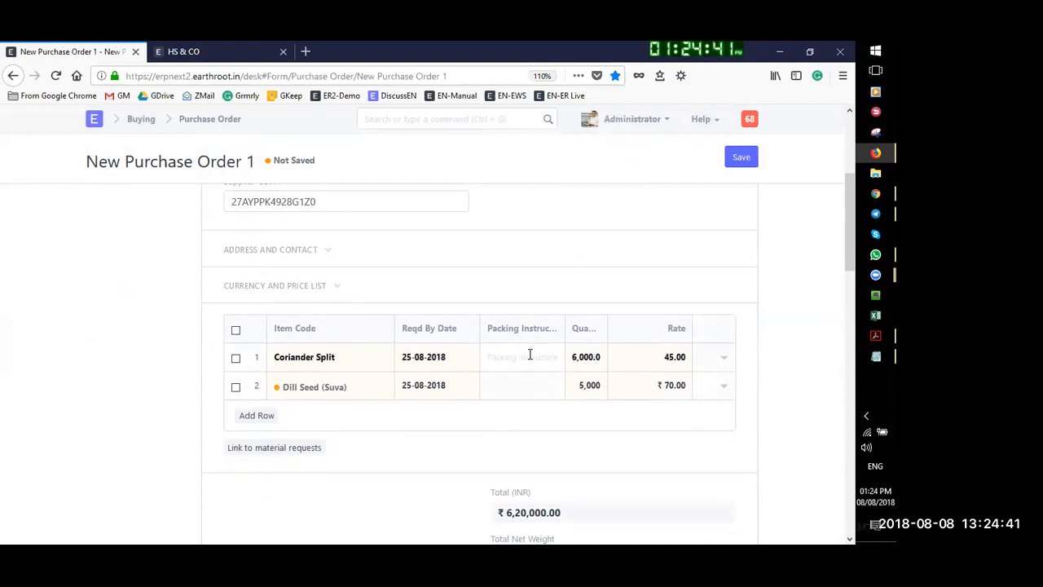
type("Bag of 25 kg each")
left_click(514, 389)
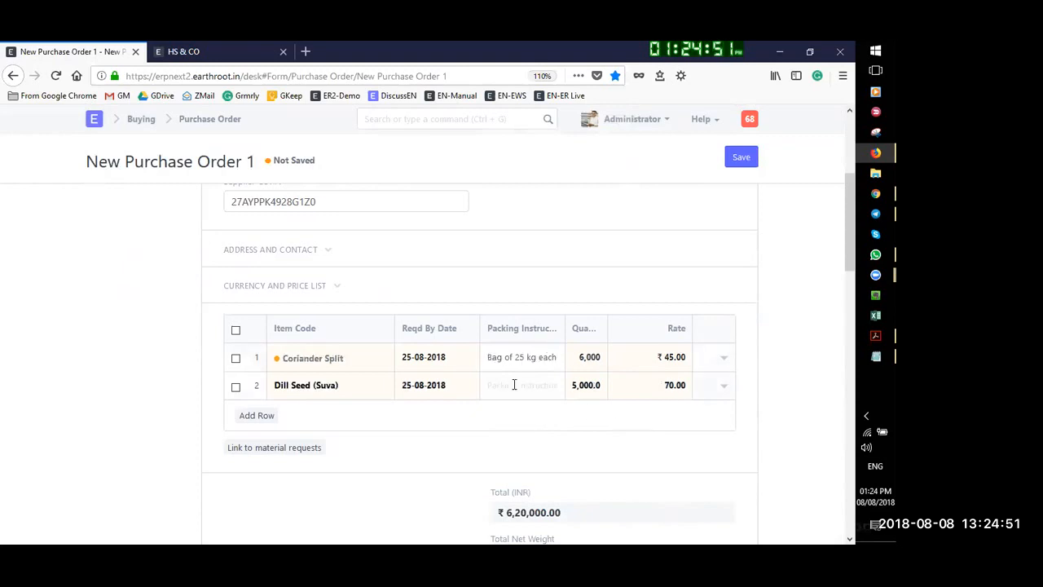
type("JUte")
type("te ")
type("bag")
Lower Coriander Split's rate from 45 to 35 and adjust Dill Seed's rate to 70
scroll(768, 383, "down", 2)
scroll(650, 222, "up", 1)
left_click(673, 277)
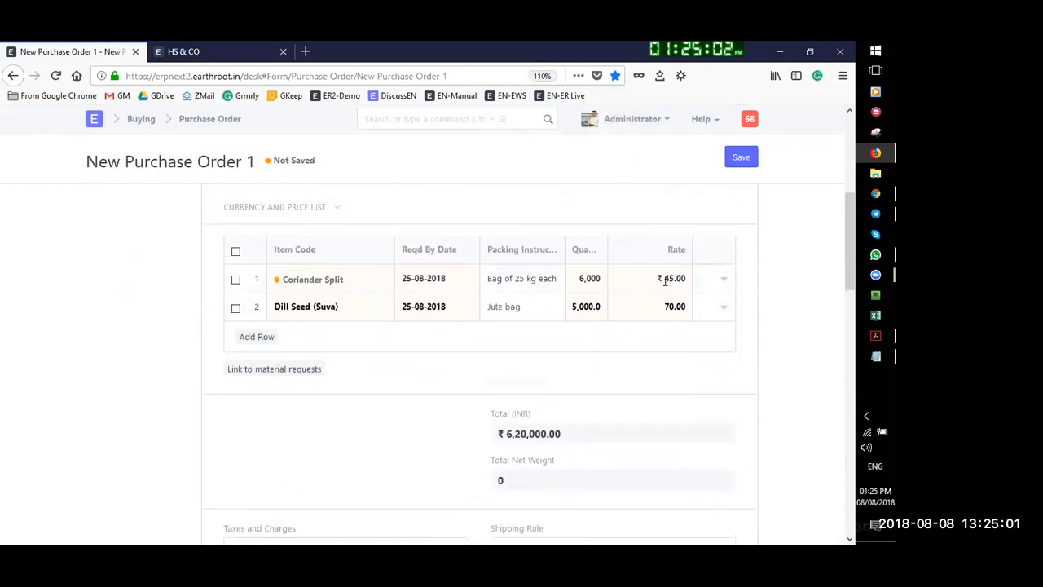
key("Left")
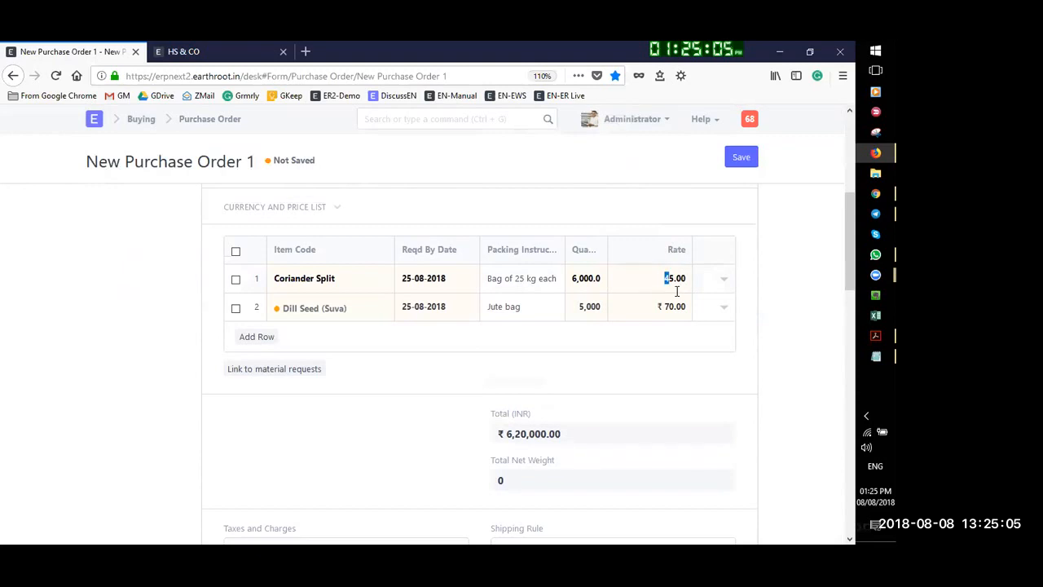
type("3")
left_click(673, 303)
left_click_drag(667, 305, 686, 303)
left_click(676, 307)
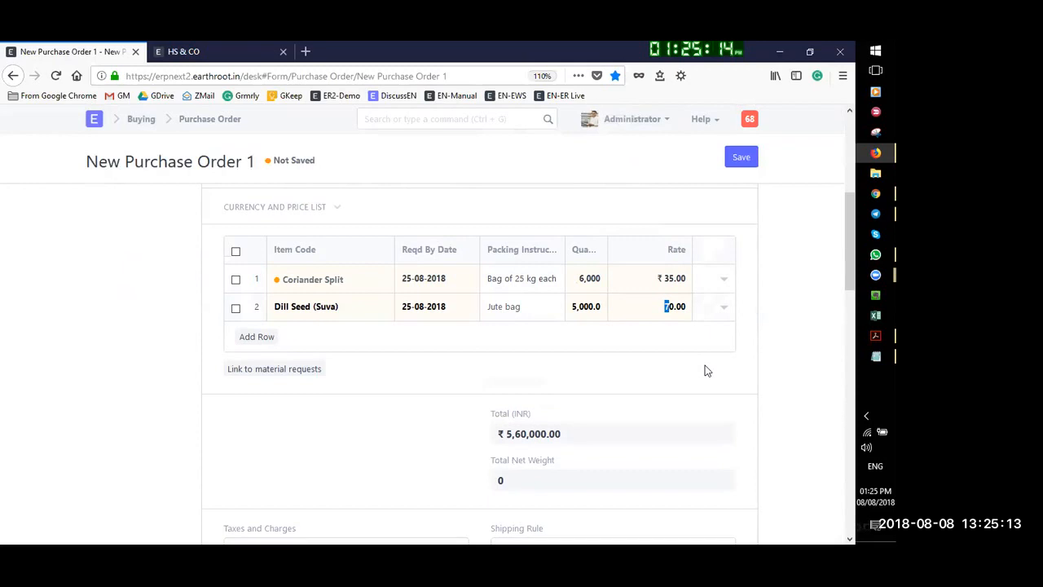
Apply Out of State GST 5% - HS (IGST ₹25,500, total ₹5,35,500) and save the purchase order
scroll(796, 378, "down", 4)
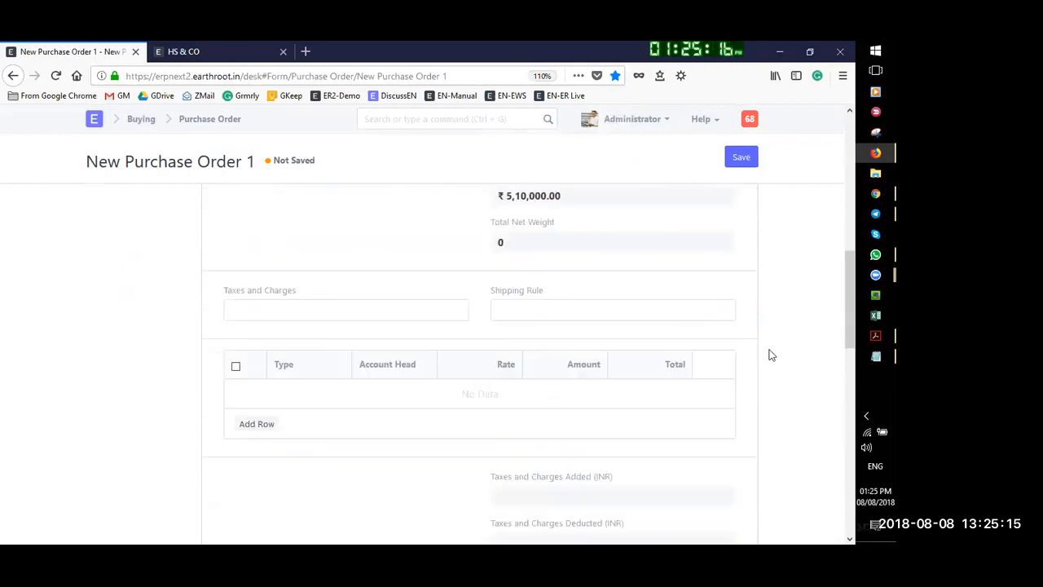
left_click(284, 231)
scroll(277, 252, "up", 2)
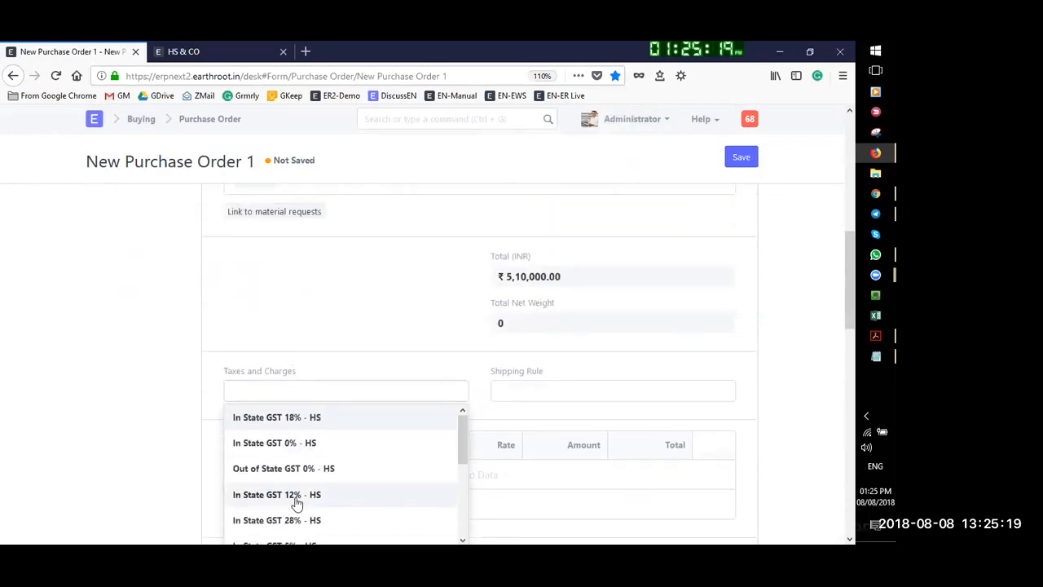
scroll(291, 440, "down", 1)
scroll(290, 440, "up", 2)
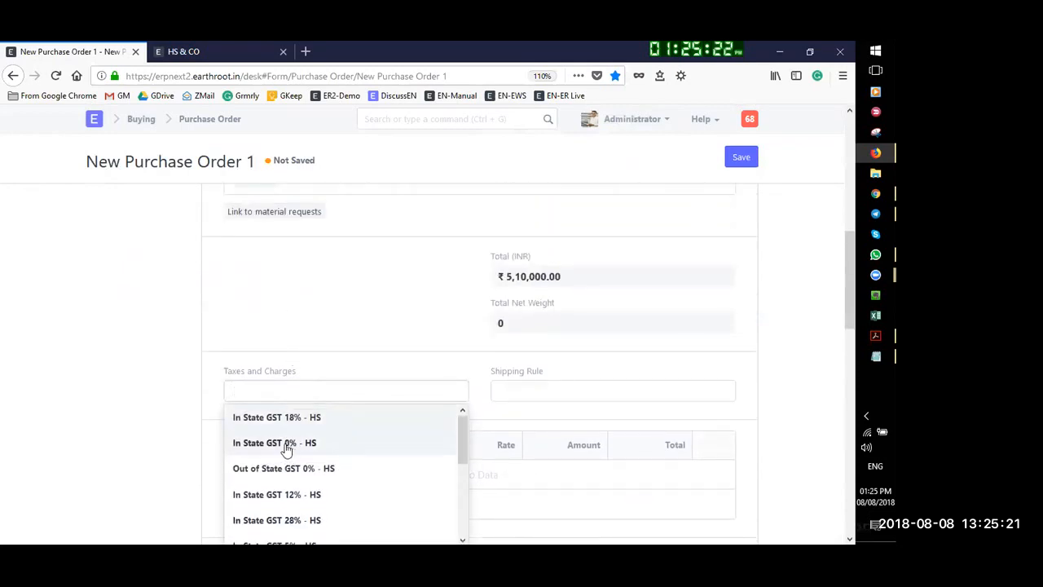
scroll(291, 497, "down", 2)
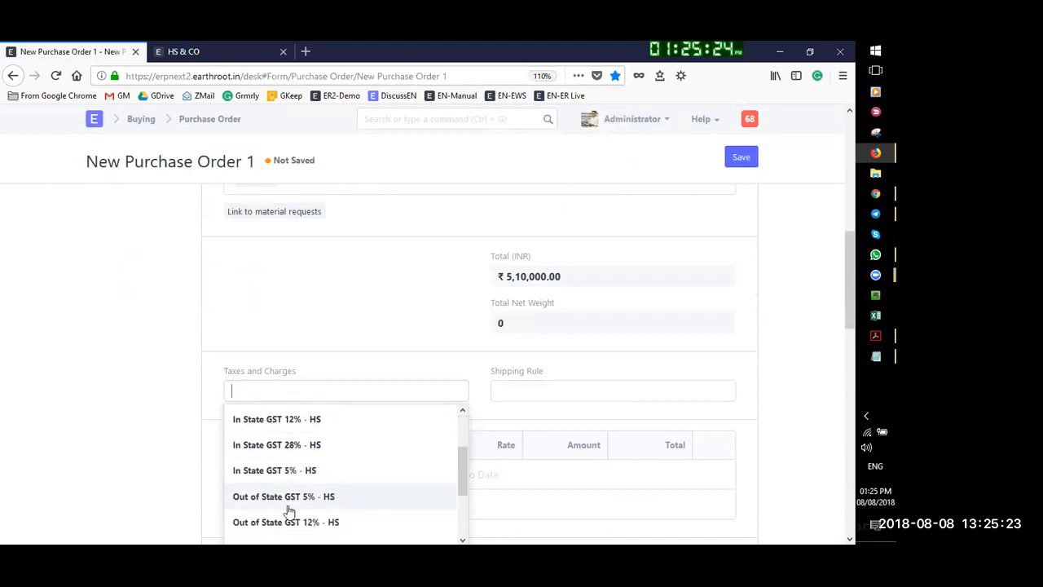
left_click(288, 492)
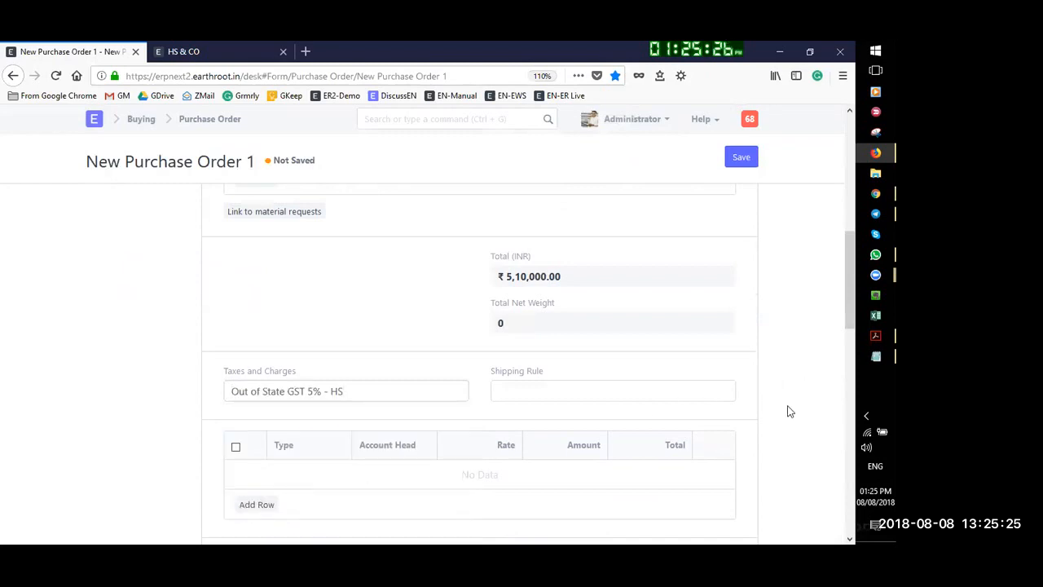
scroll(676, 411, "down", 2)
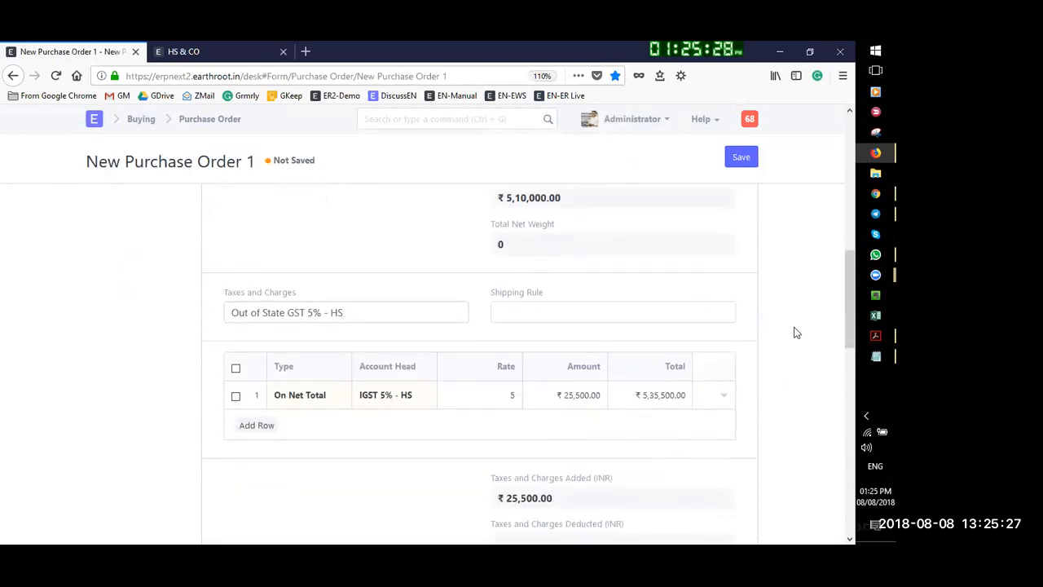
left_click(741, 155)
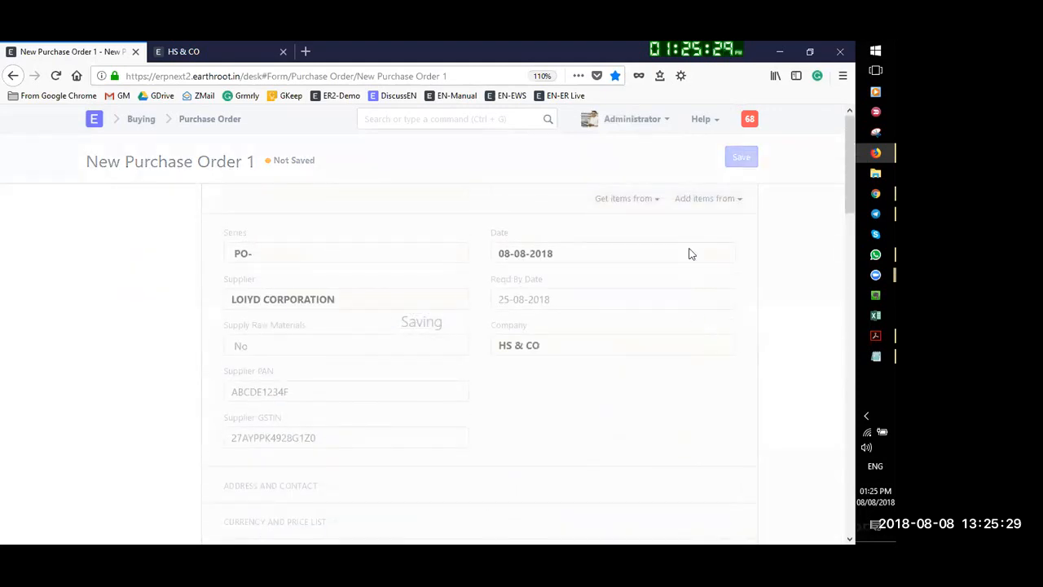
Submit and confirm PO-00009, then dismiss the email prompt without sending
left_click(736, 160)
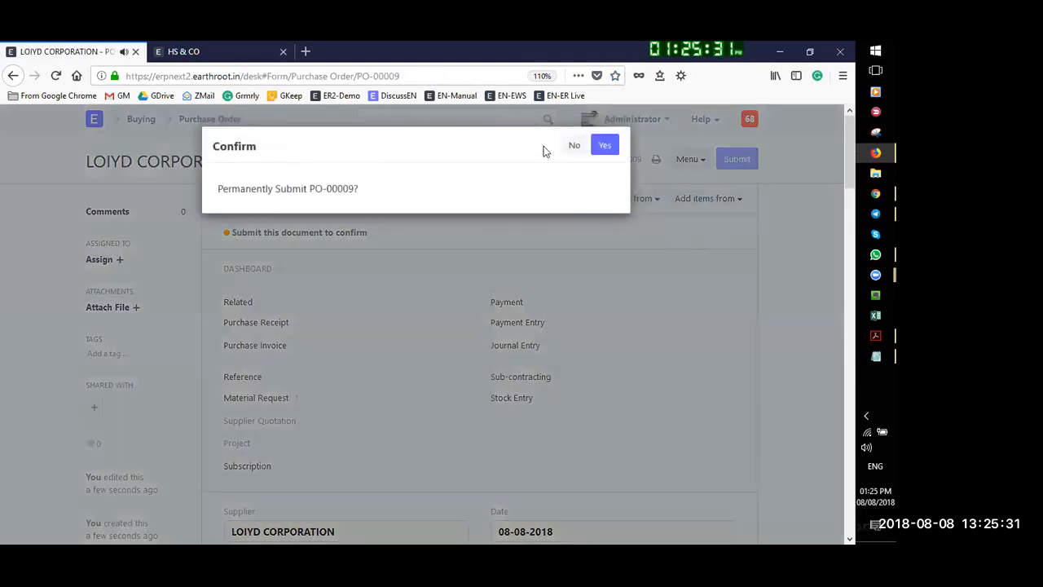
left_click(604, 146)
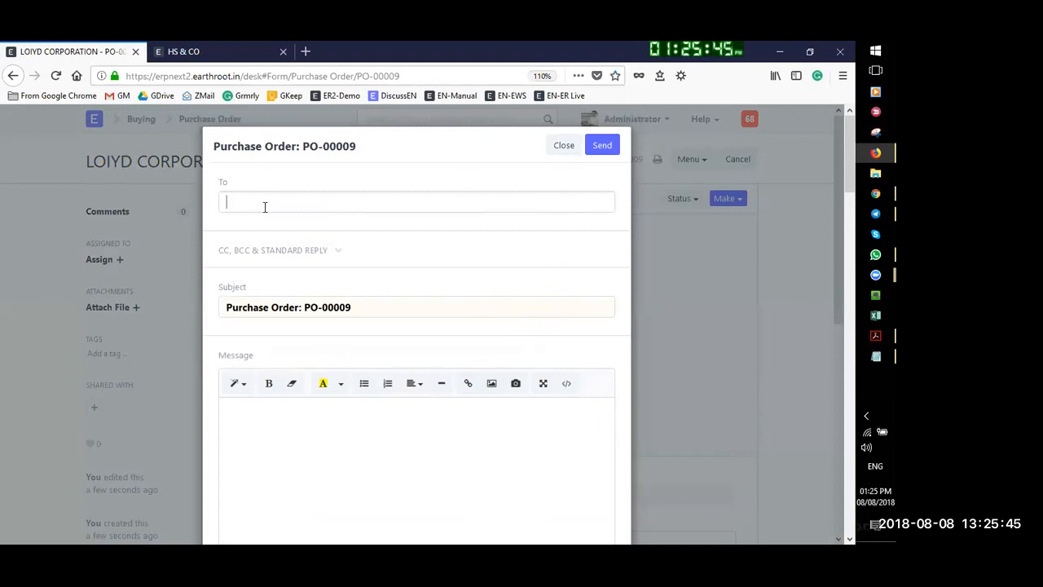
left_click(564, 146)
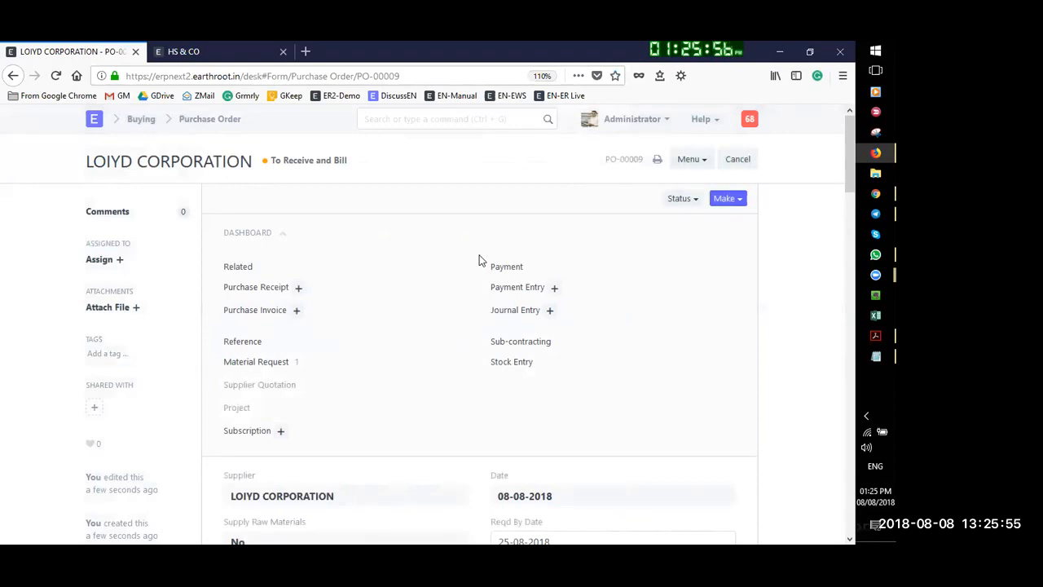
Make a Purchase Receipt from PO-00009, then switch to the 'Live Demo of Transaction flow' PDF
left_click(747, 201)
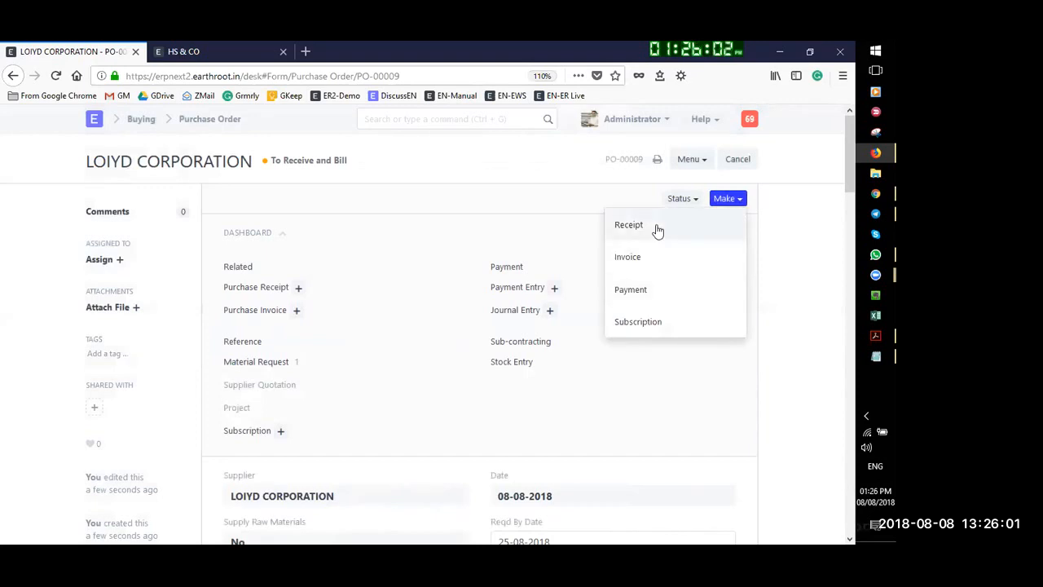
left_click(633, 232)
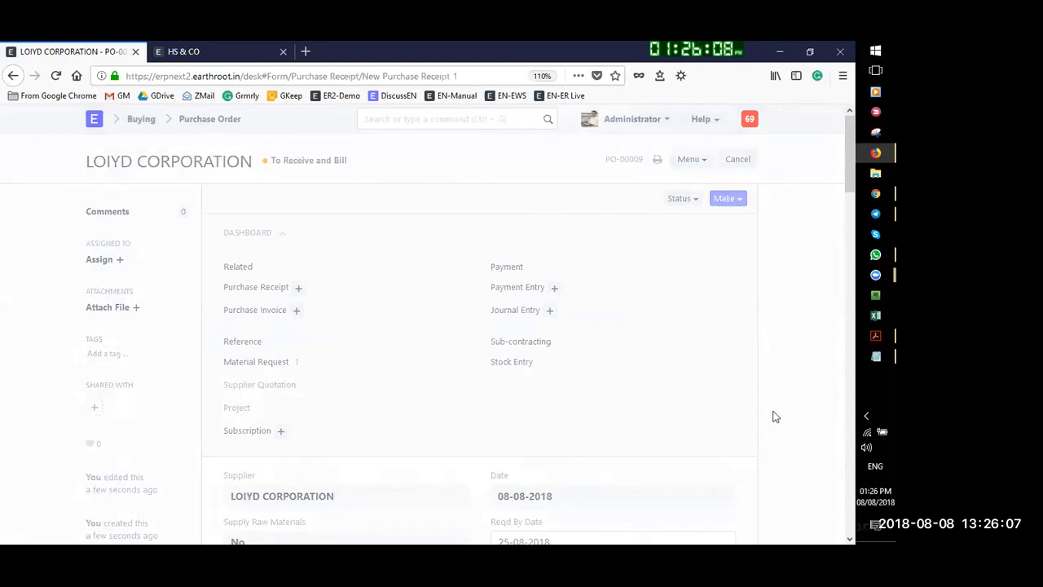
left_click(875, 335)
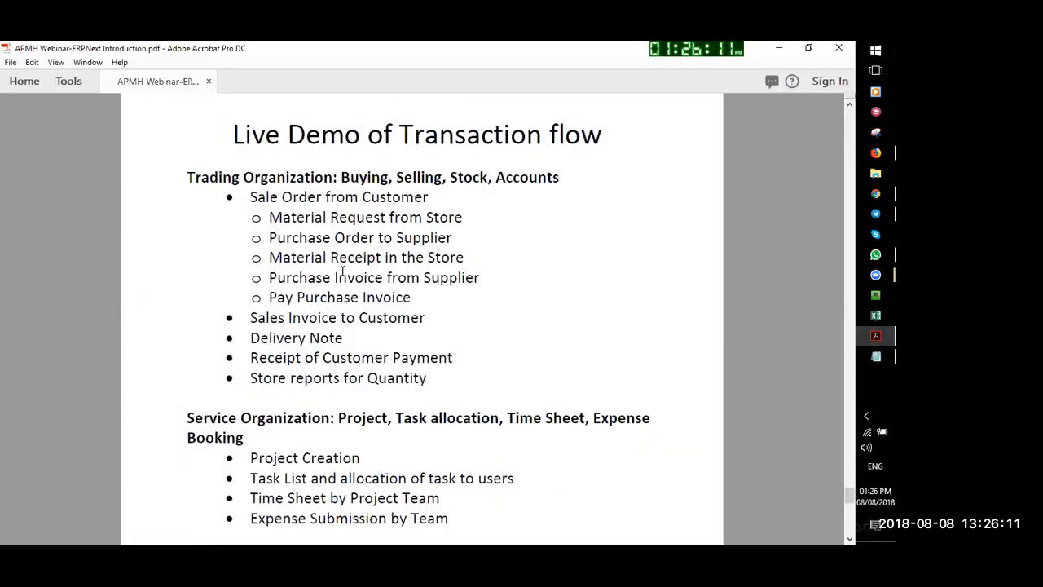
Highlight 'Sale Order from Customer' on the Live Demo of Transaction flow slide, then go back to ERPNext in Firefox
left_click_drag(249, 198, 420, 203)
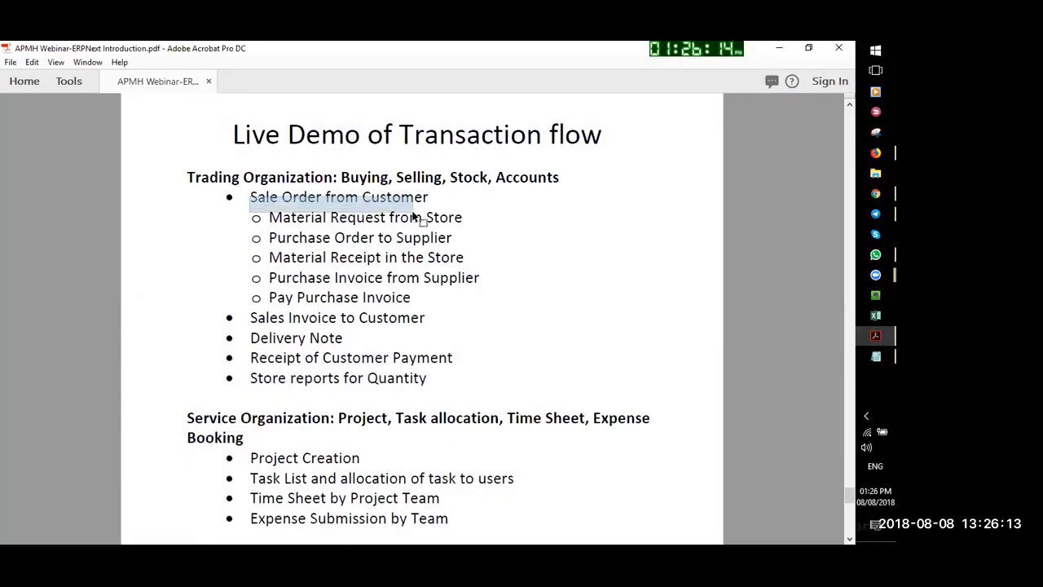
left_click(435, 216)
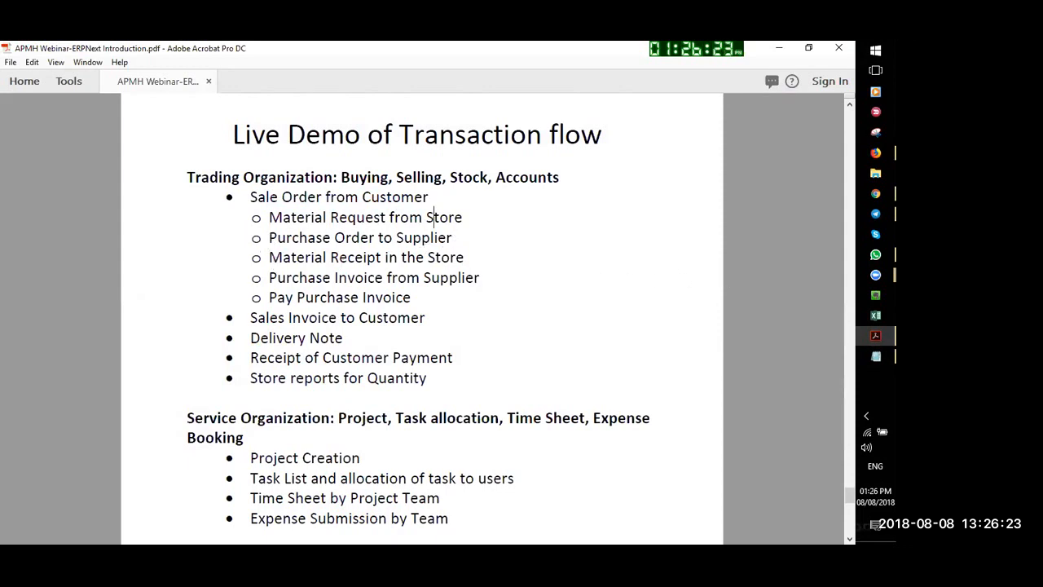
left_click(876, 153)
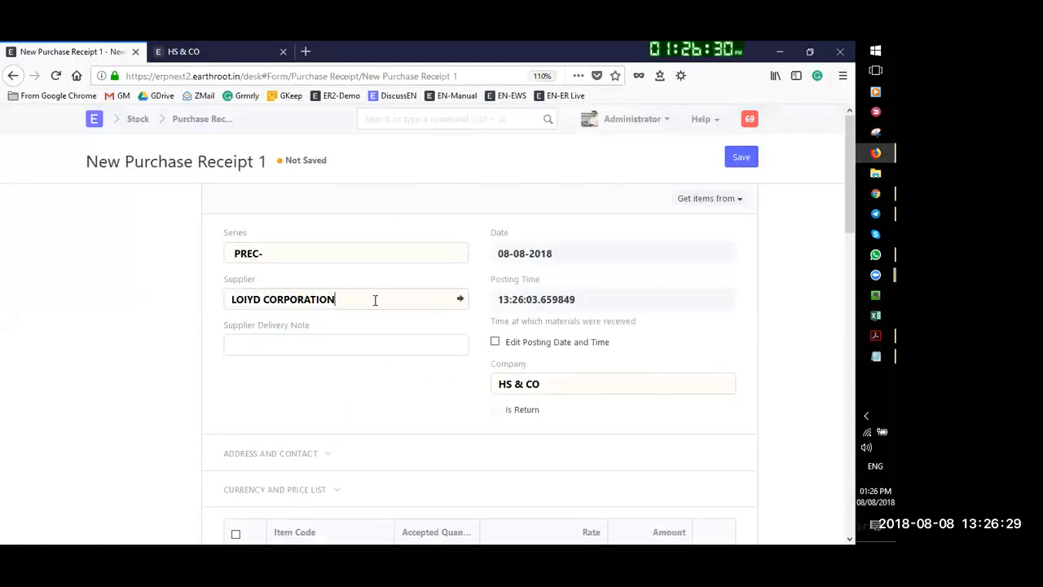
Change the accepted quantities to 5,500 Coriander Split and 4,500 Dill Seed (Suva), then save the receipt
scroll(419, 259, "down", 3)
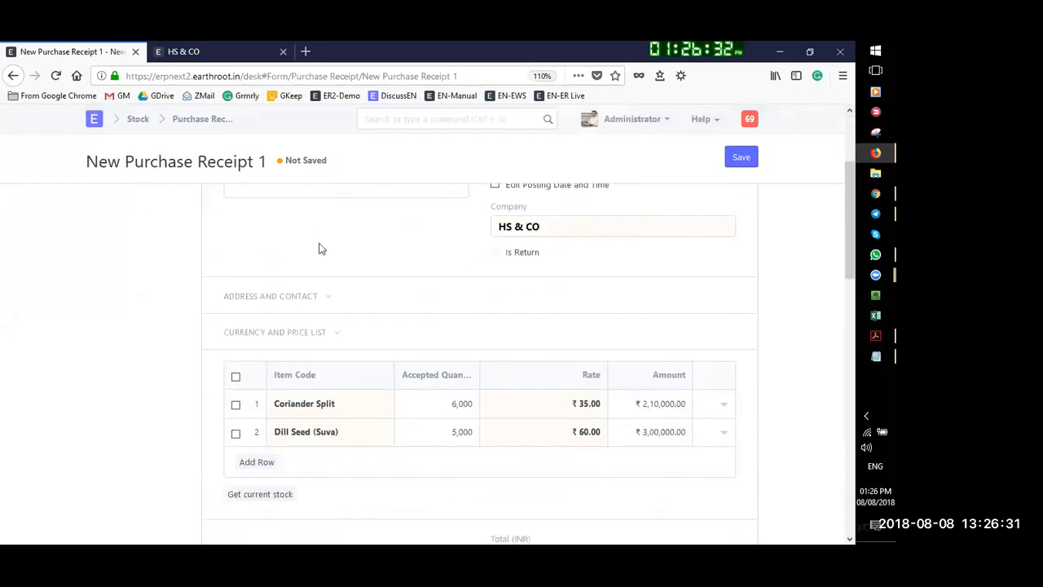
scroll(366, 509, "down", 2)
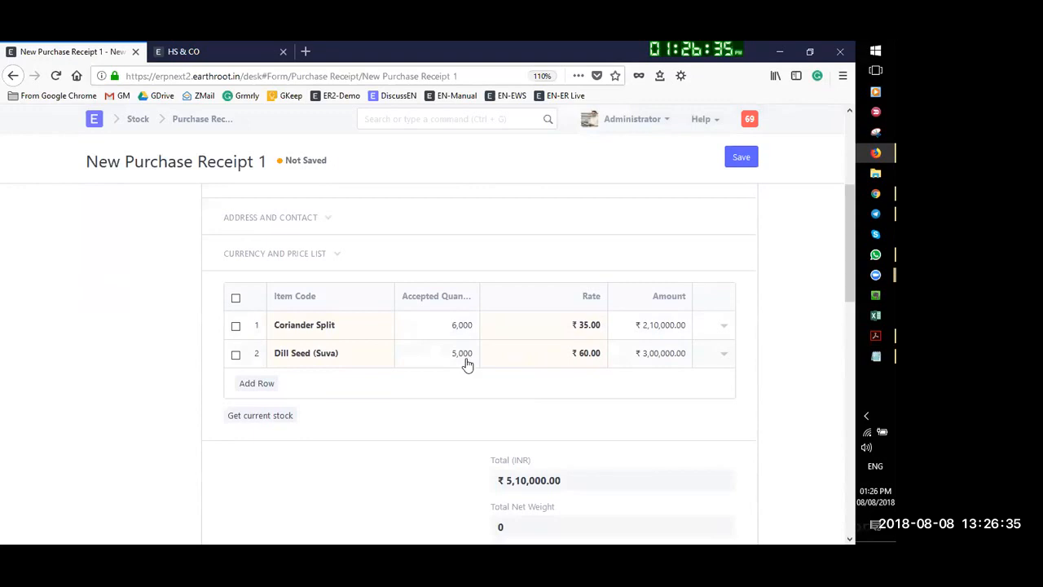
left_click(462, 329)
left_click(447, 326)
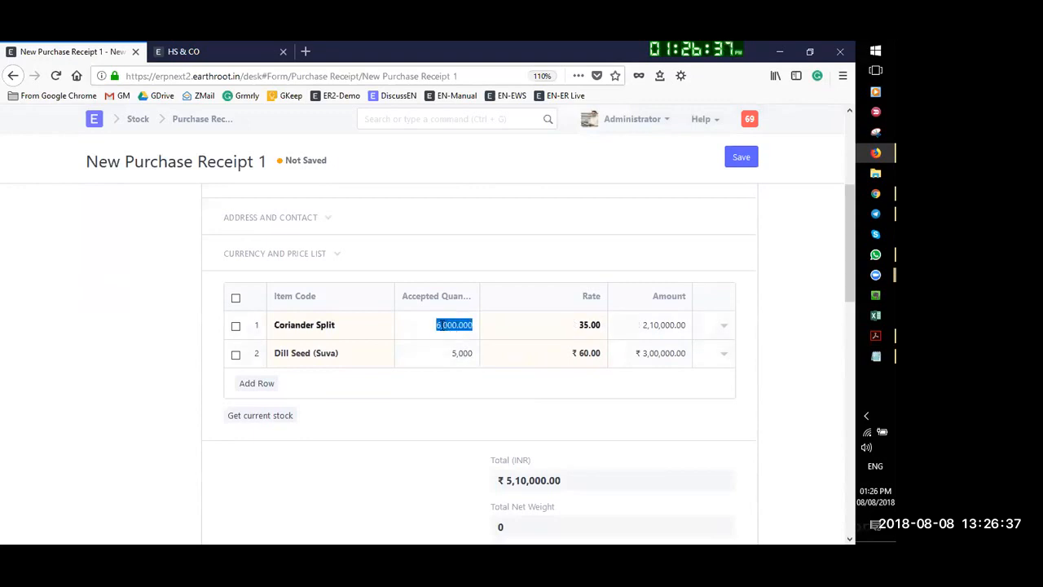
left_click(447, 350)
key("shift+Right")
key("shift+Right")
key("shift+Right")
key("shift+Right")
type("5")
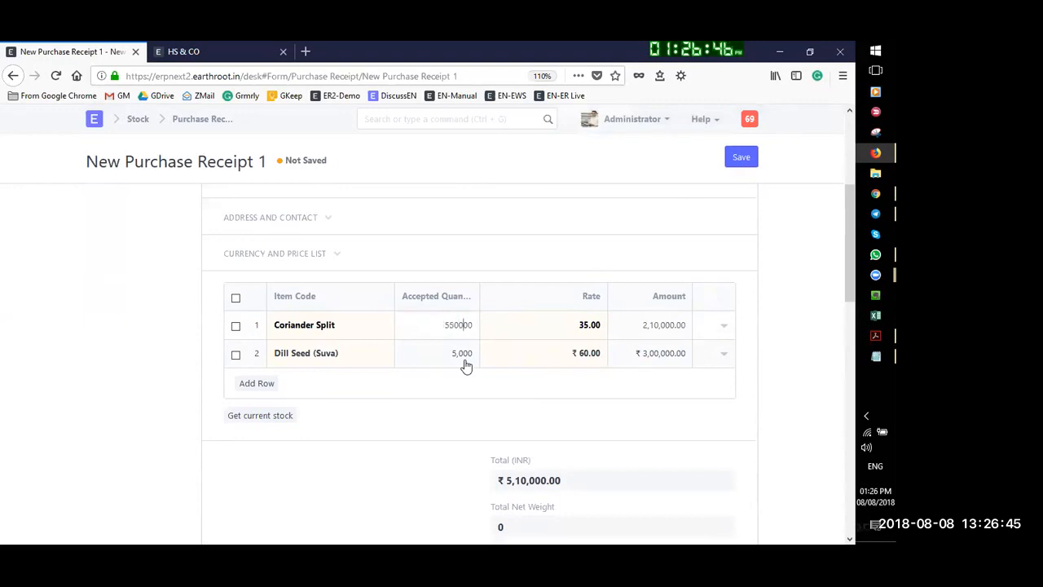
left_click(463, 358)
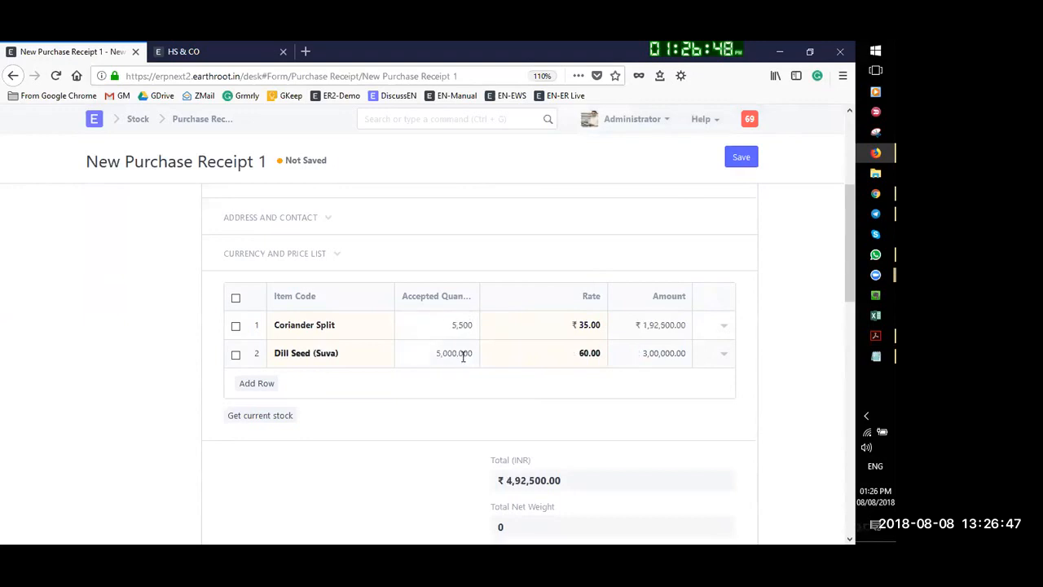
type("4500")
left_click(775, 352)
scroll(778, 332, "down", 3)
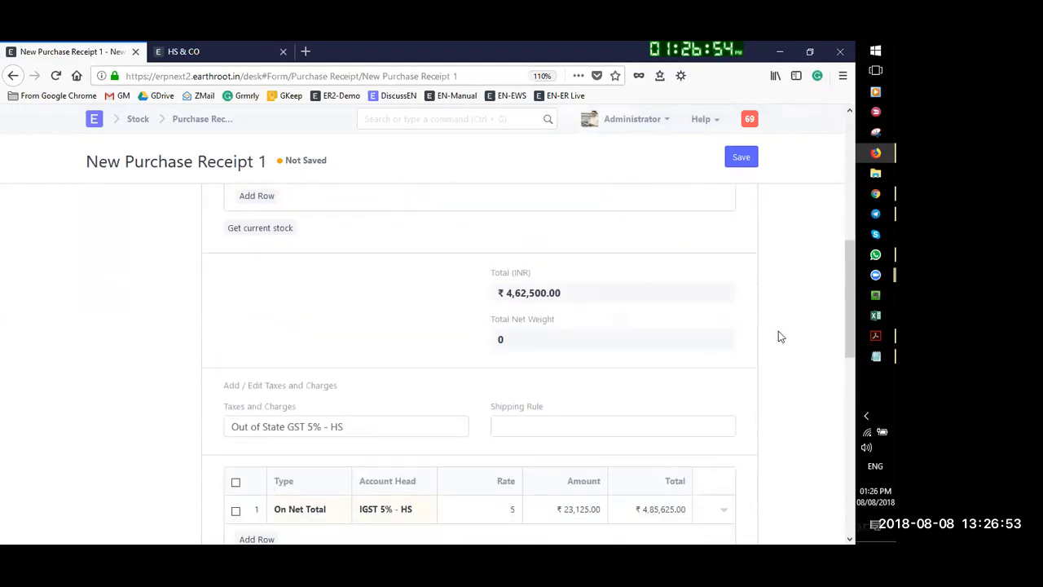
left_click(741, 156)
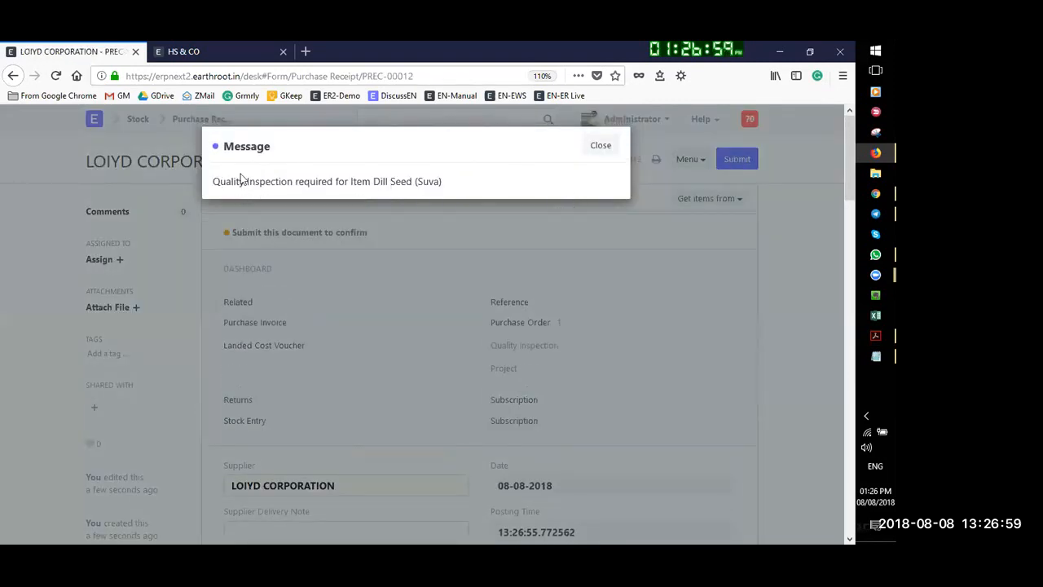
Dismiss the Quality Inspection required message and open the Dill Seed (Suva) row details
left_click_drag(213, 181, 470, 204)
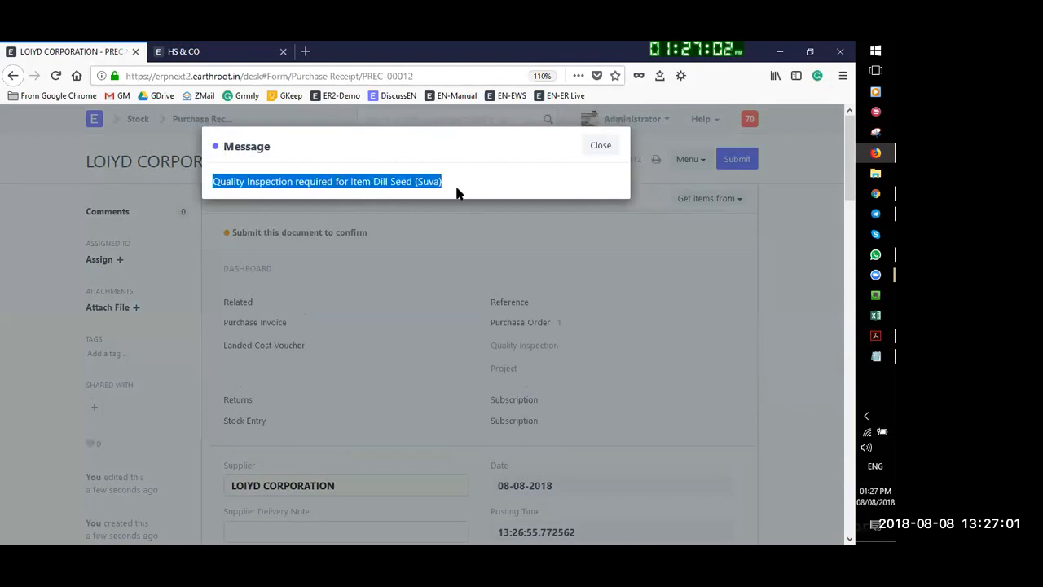
left_click(601, 145)
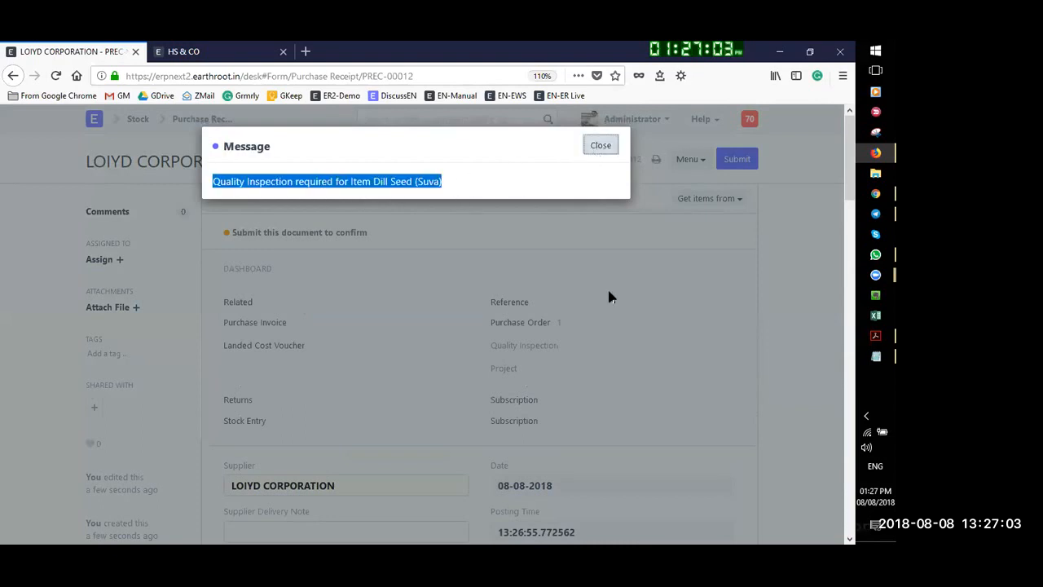
scroll(408, 400, "down", 3)
scroll(555, 405, "down", 3)
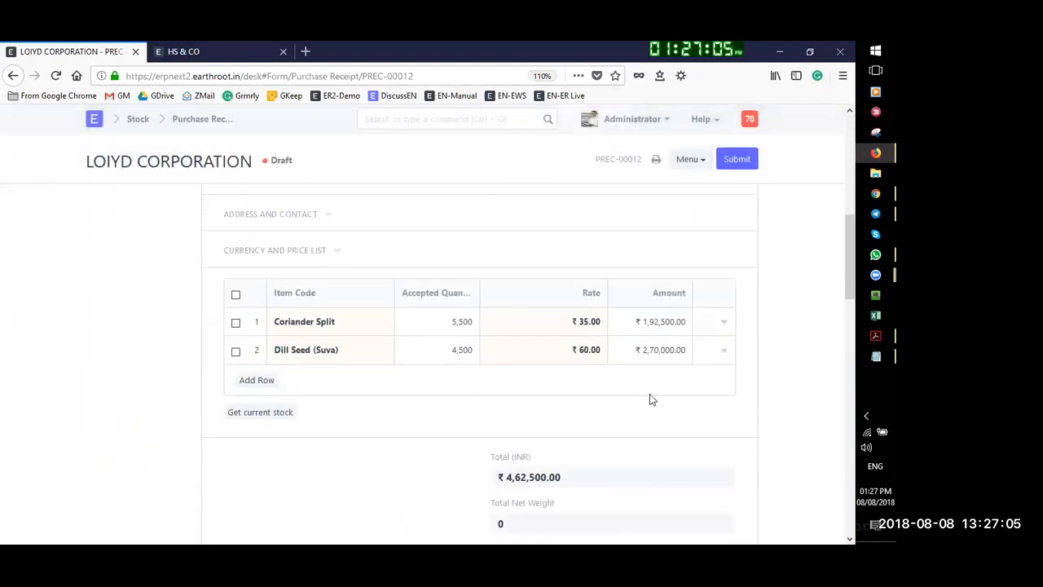
left_click(723, 354)
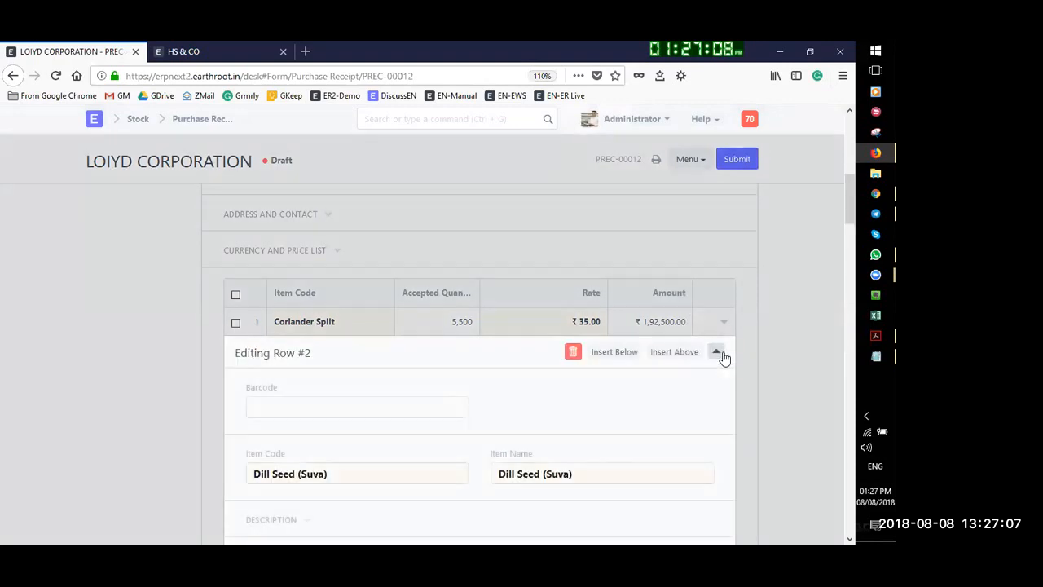
Select QI-00003 as the Dill Seed row's Quality Inspection and collapse the row
scroll(296, 398, "down", 5)
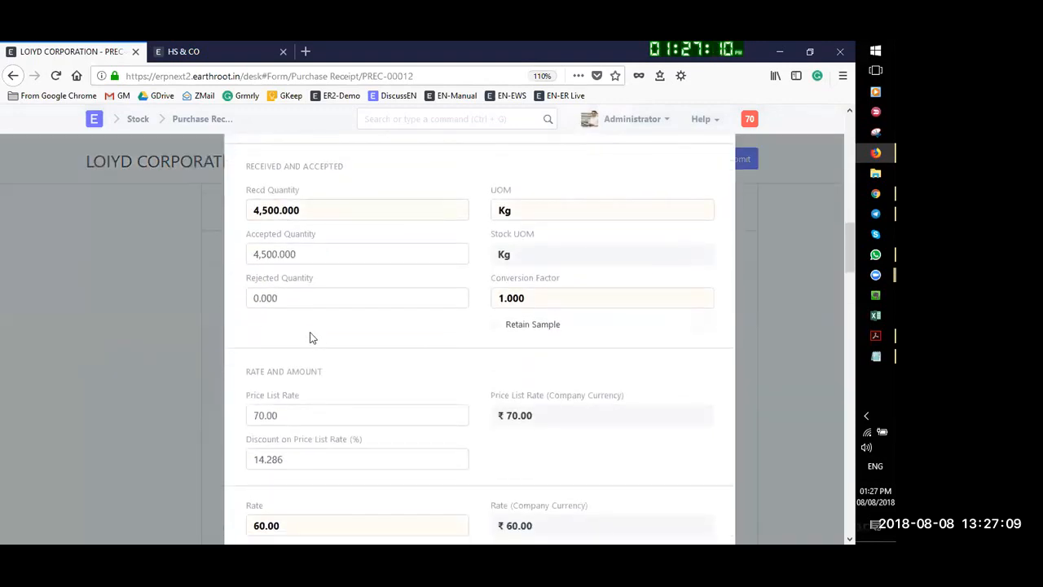
scroll(333, 329, "down", 2)
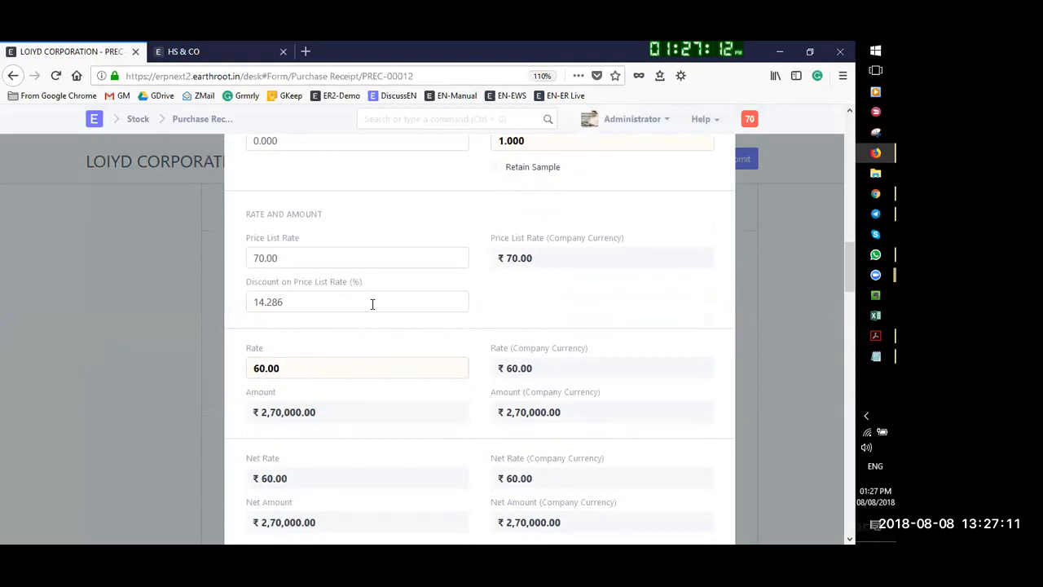
scroll(381, 347, "down", 5)
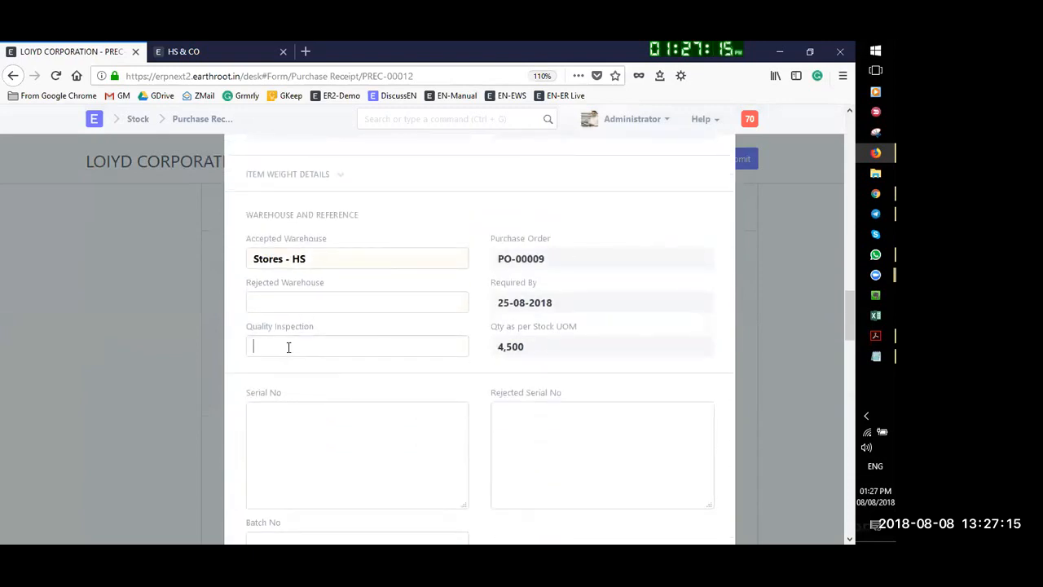
left_click(288, 347)
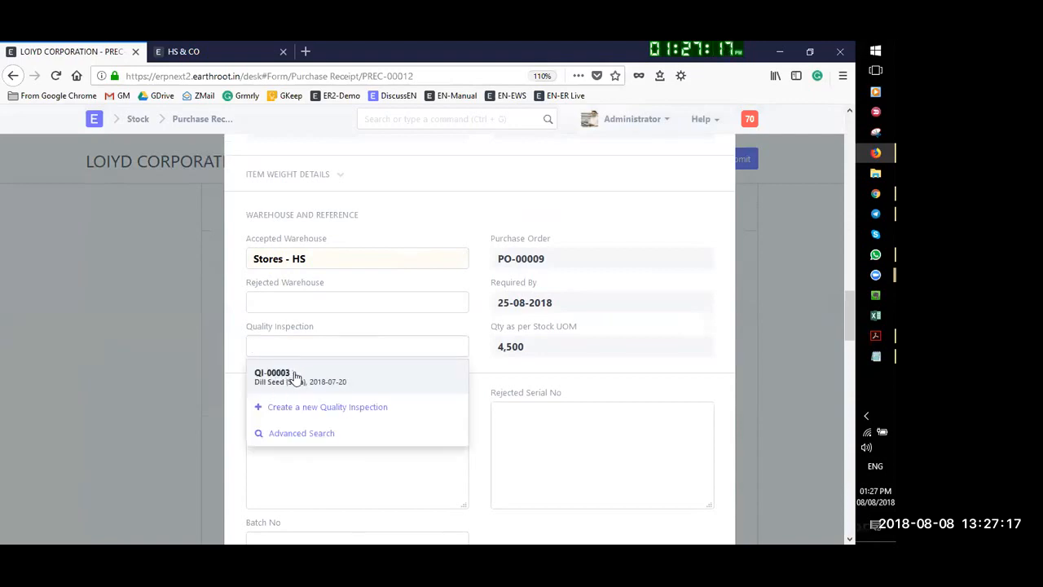
left_click(284, 375)
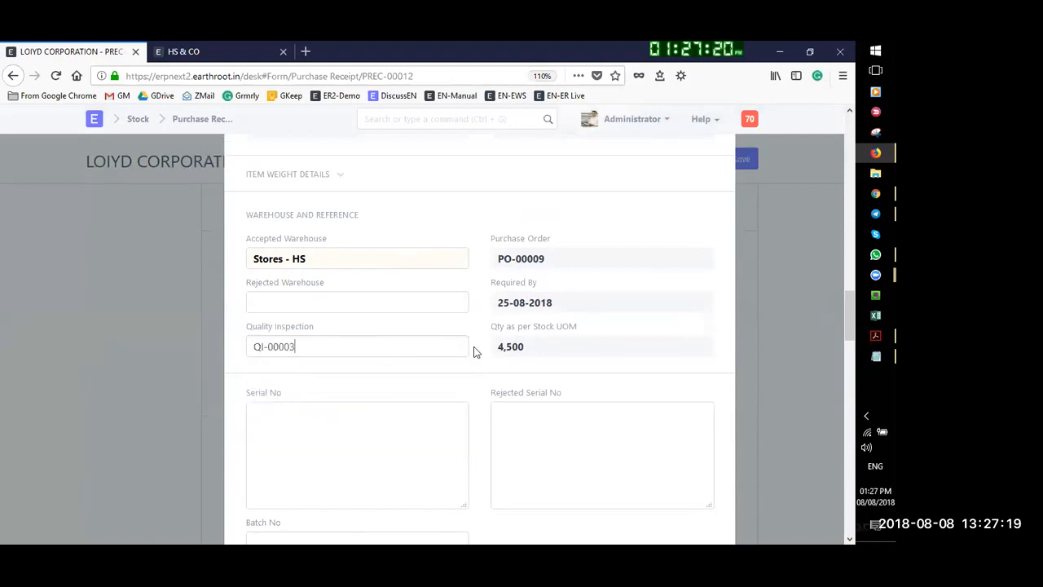
scroll(473, 350, "up", 15)
scroll(704, 425, "down", 10)
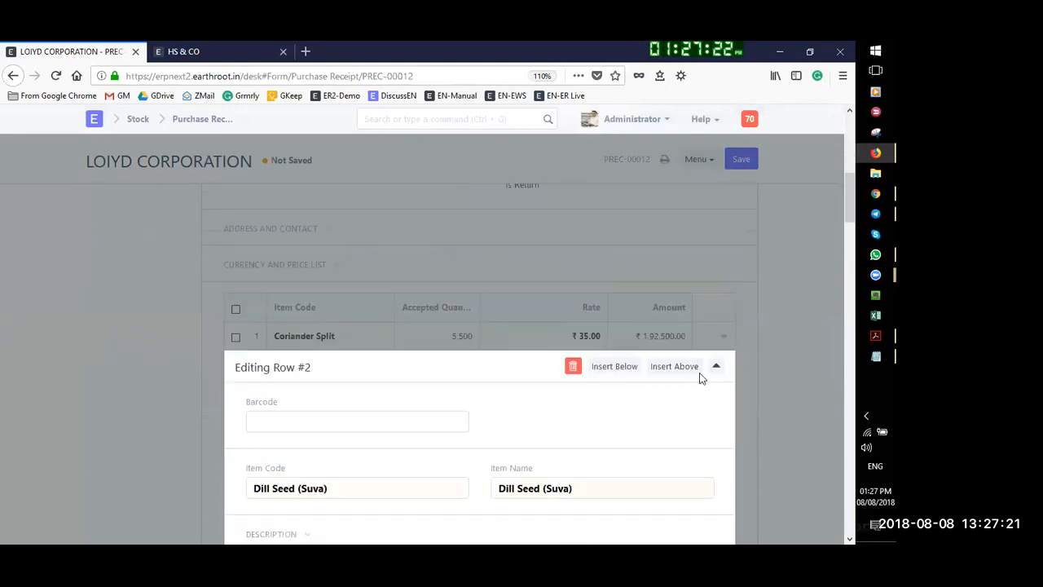
left_click(717, 201)
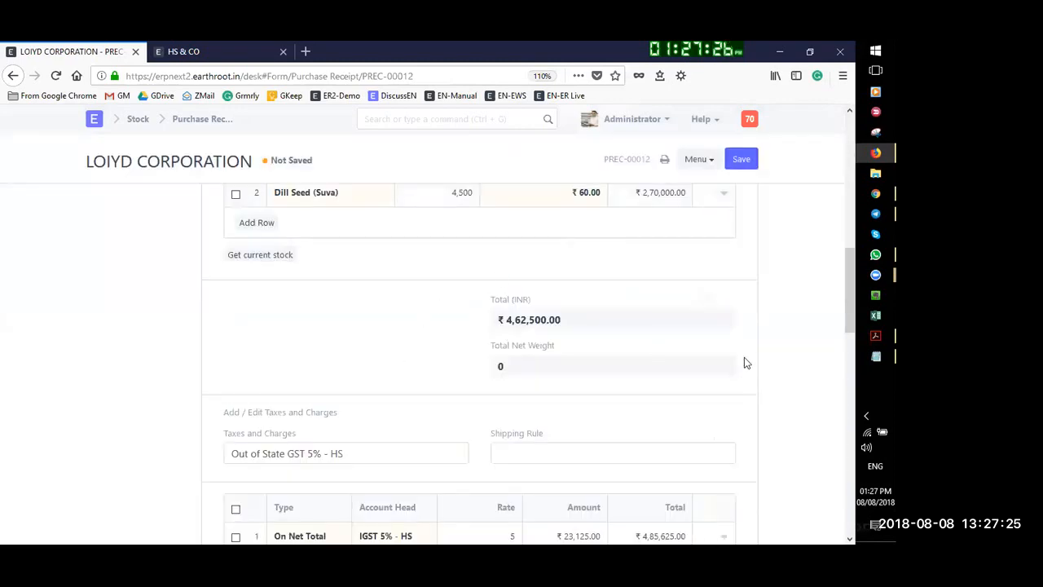
Submit PREC-00012 with confirmation, then reopen it from the Purchase Receipt list
scroll(745, 357, "down", 1)
scroll(740, 237, "up", 1)
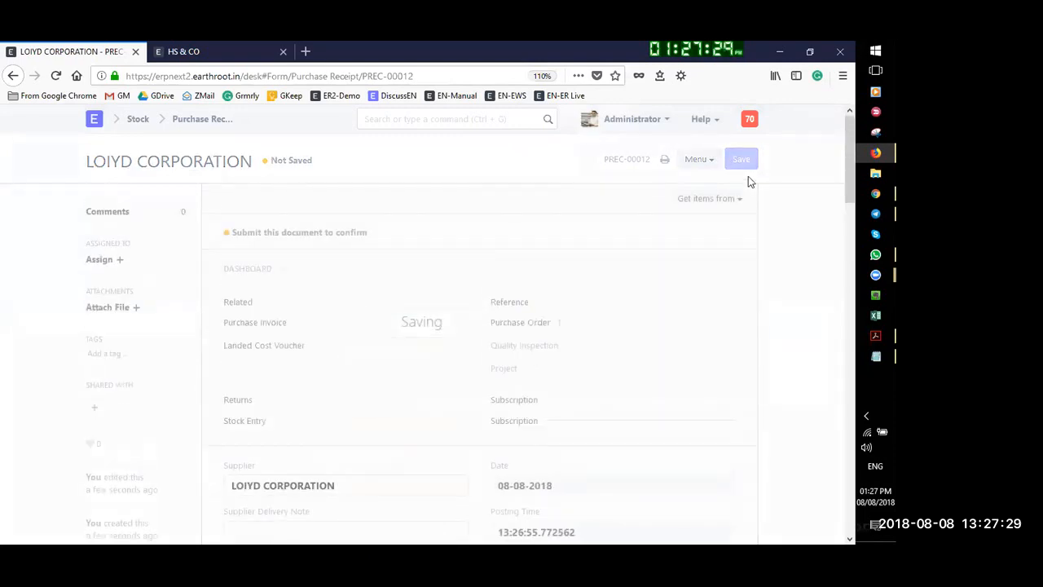
left_click(736, 160)
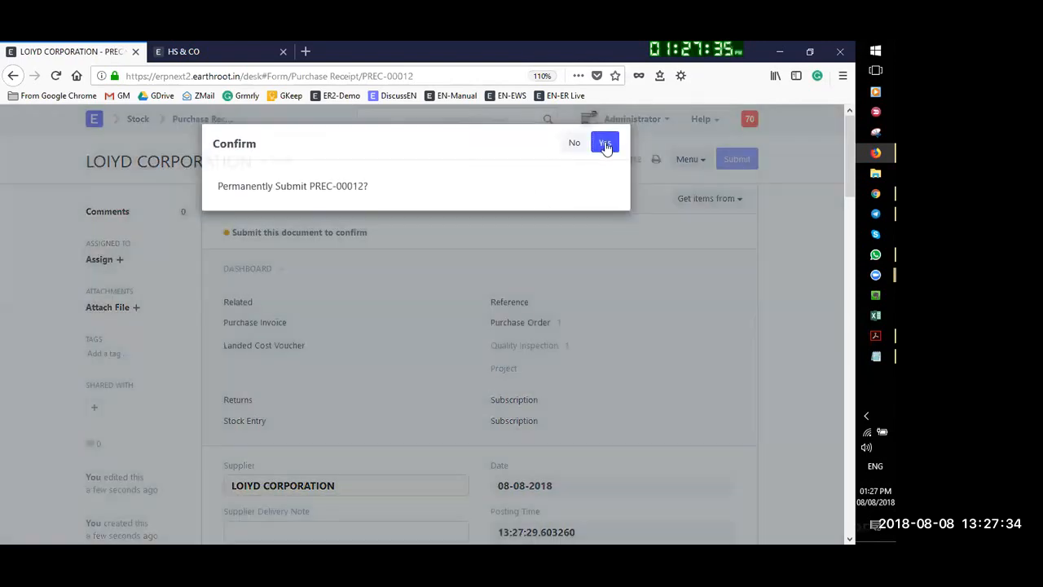
left_click(605, 144)
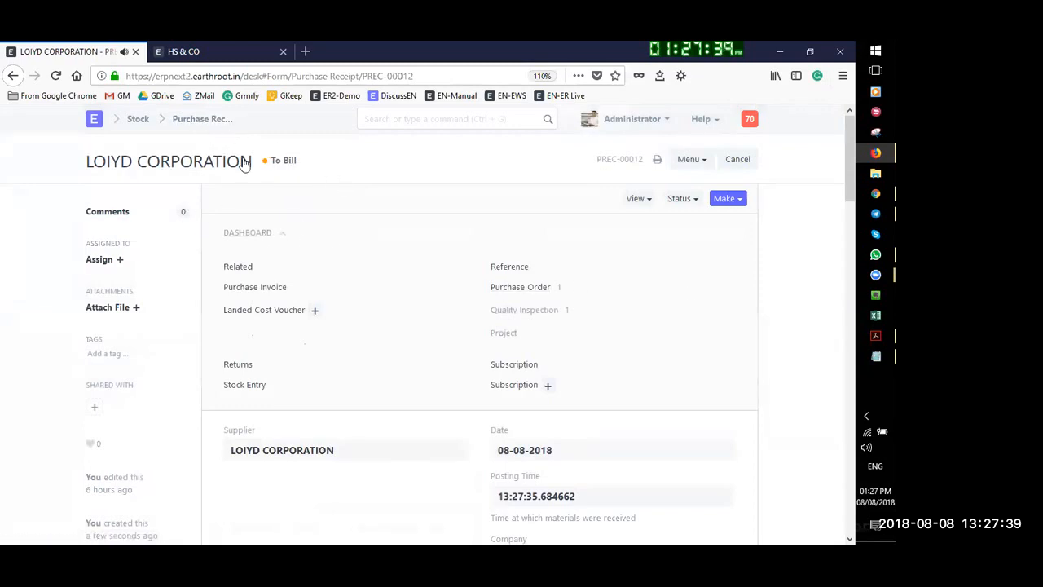
left_click(197, 120)
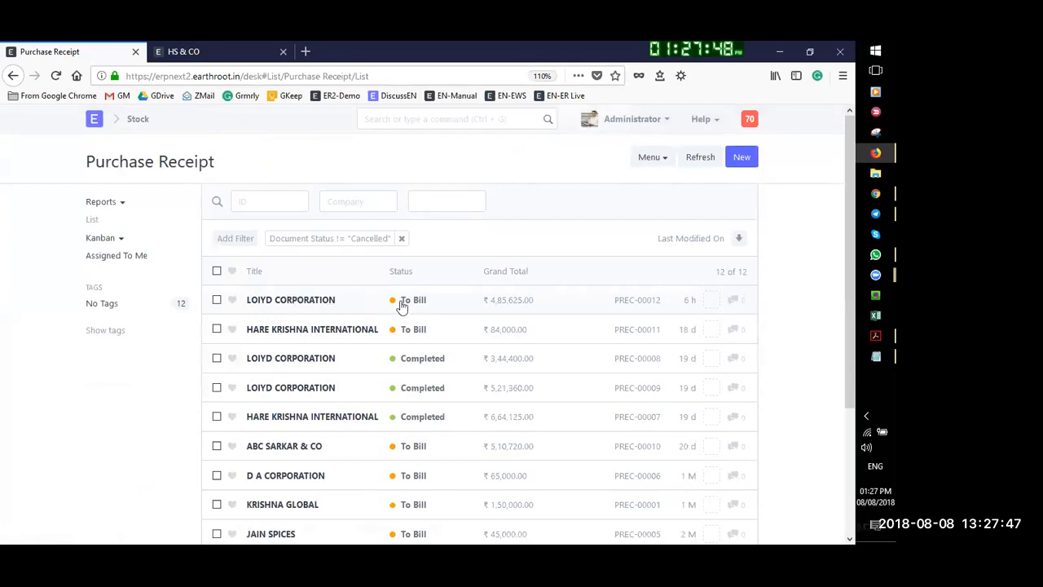
left_click(300, 300)
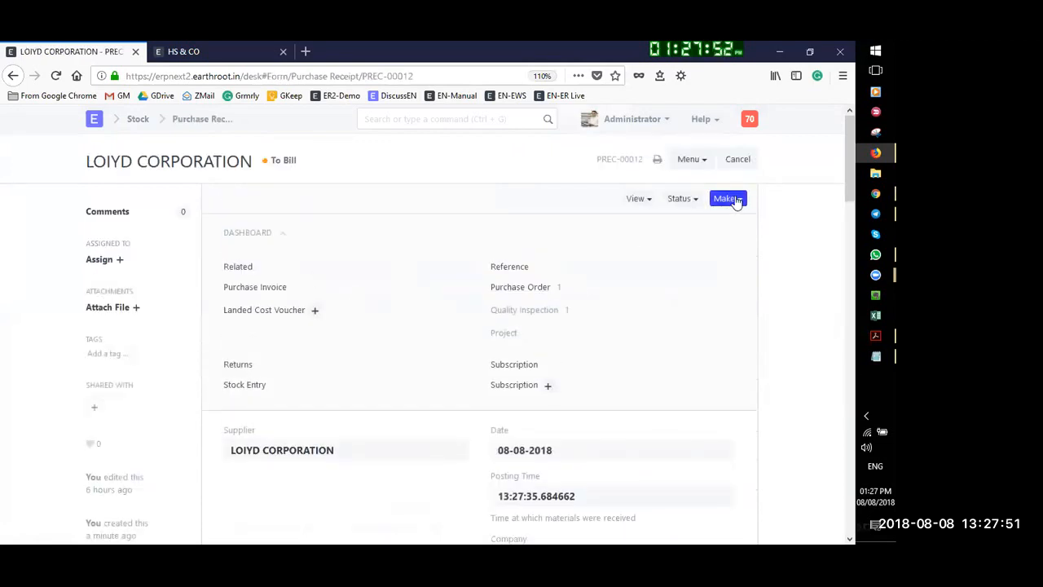
Create a purchase invoice from the receipt and review its items and taxes
left_click(738, 200)
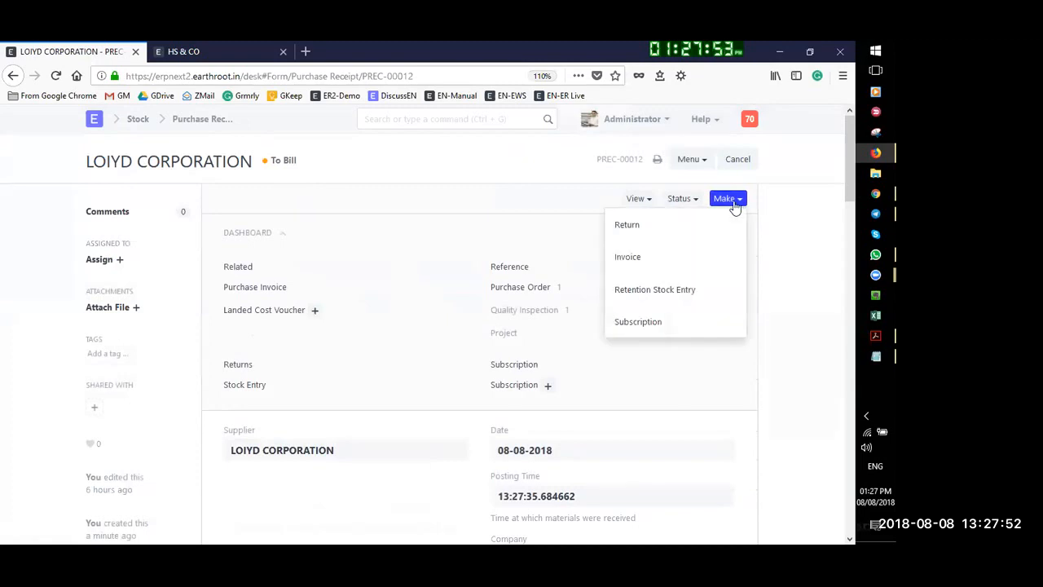
left_click(644, 258)
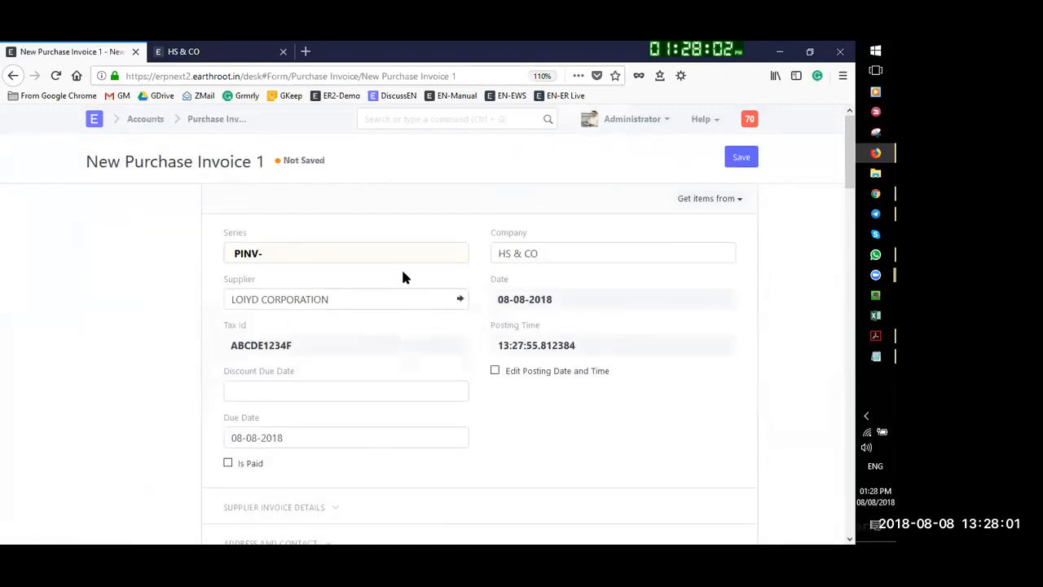
left_click(304, 394)
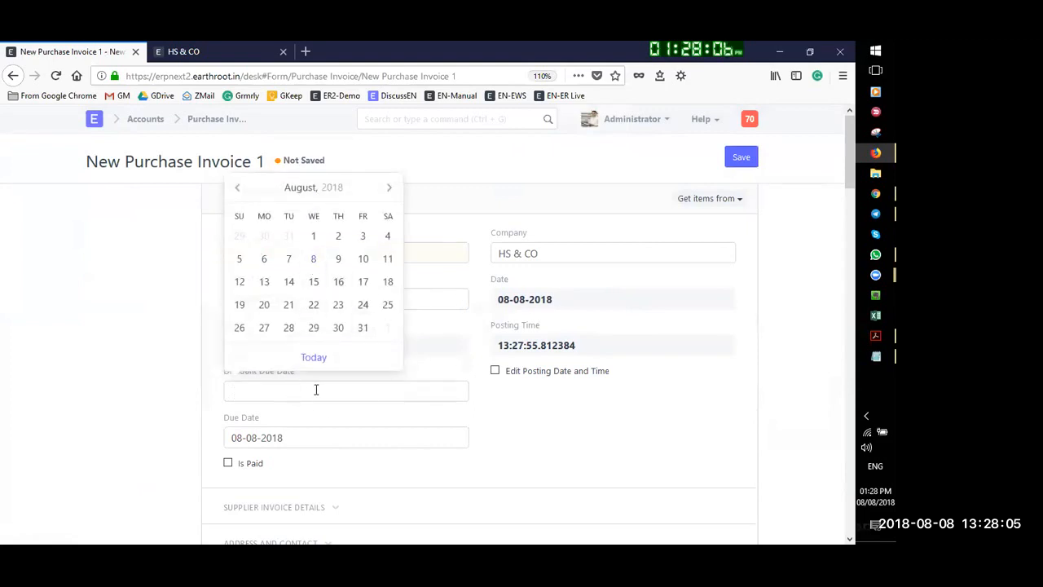
left_click(623, 453)
scroll(351, 388, "down", 3)
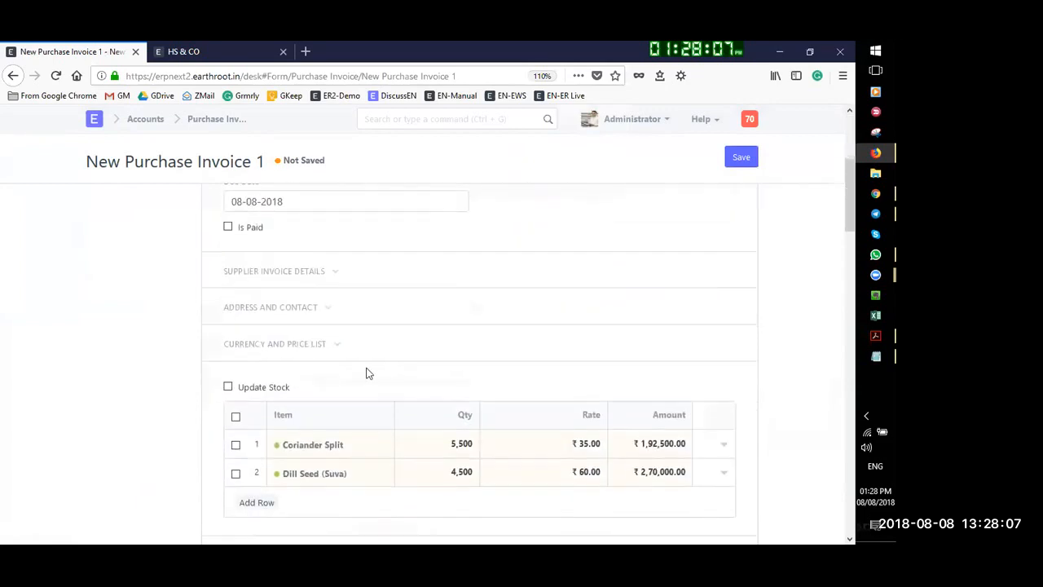
scroll(432, 440, "down", 1)
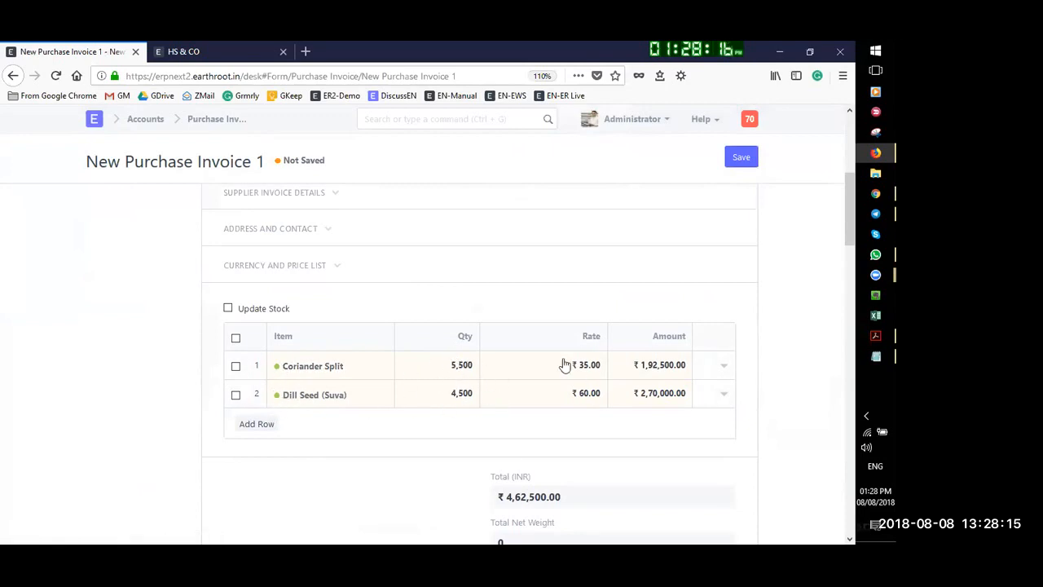
scroll(611, 448, "down", 3)
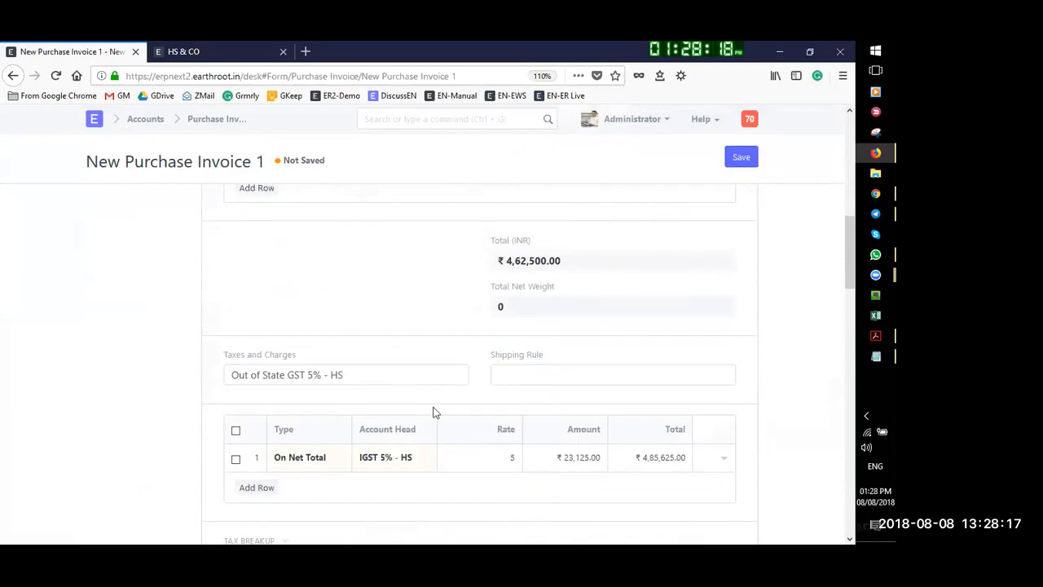
scroll(433, 412, "down", 2)
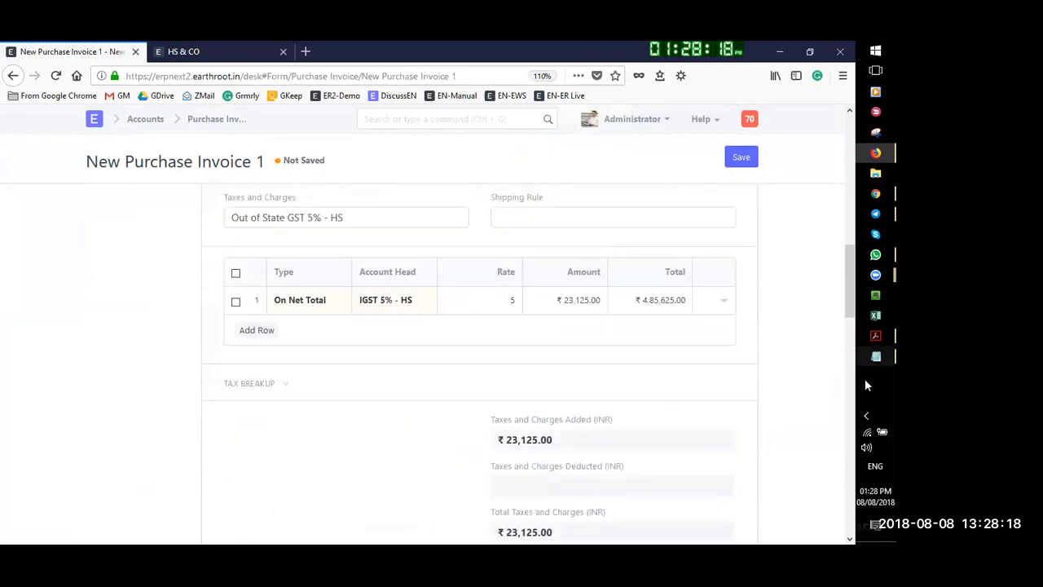
Save and submit purchase invoice PINV-00018, confirming the submission
left_click(747, 162)
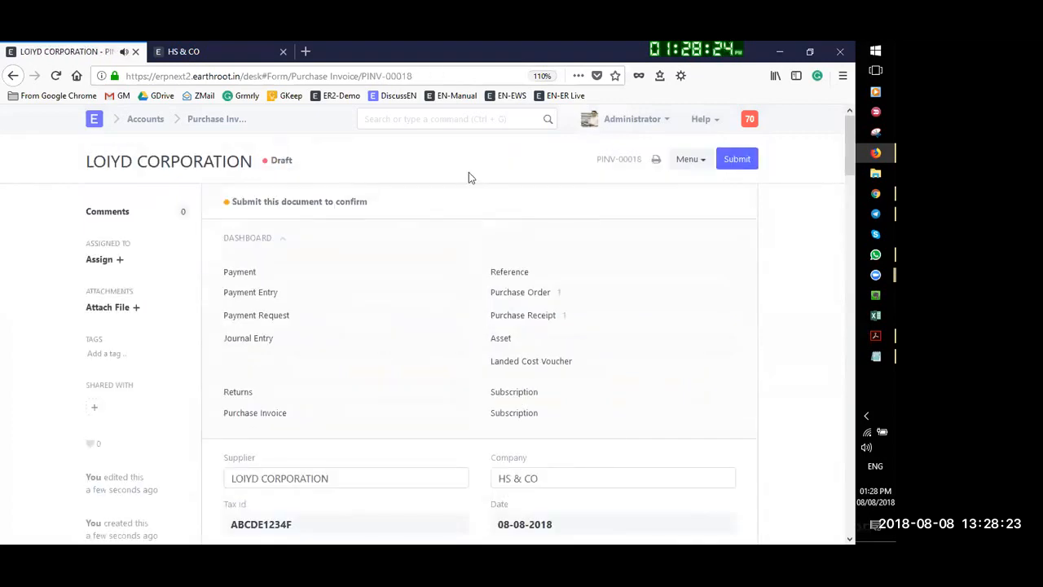
left_click(738, 160)
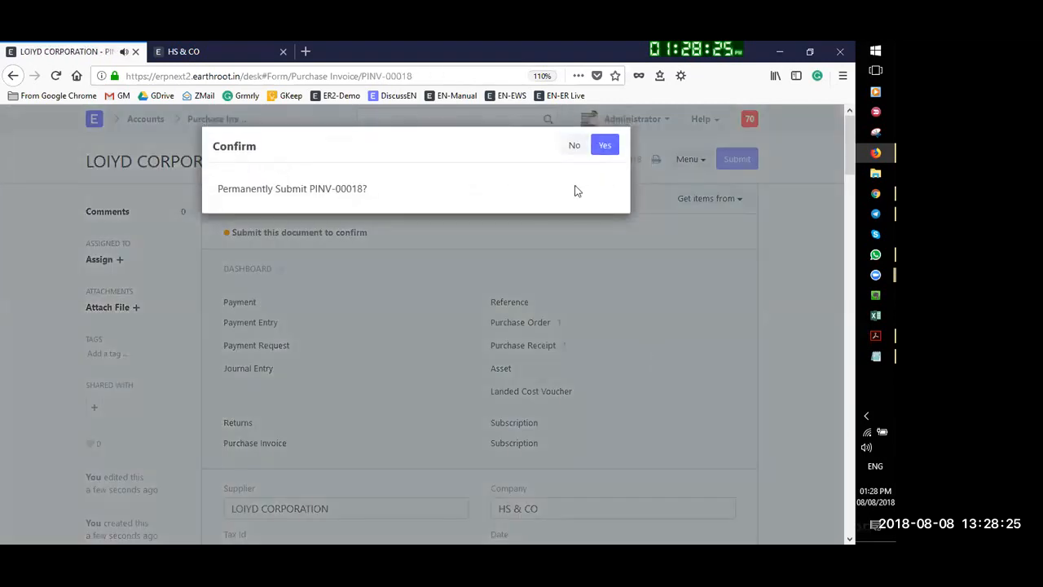
left_click(604, 146)
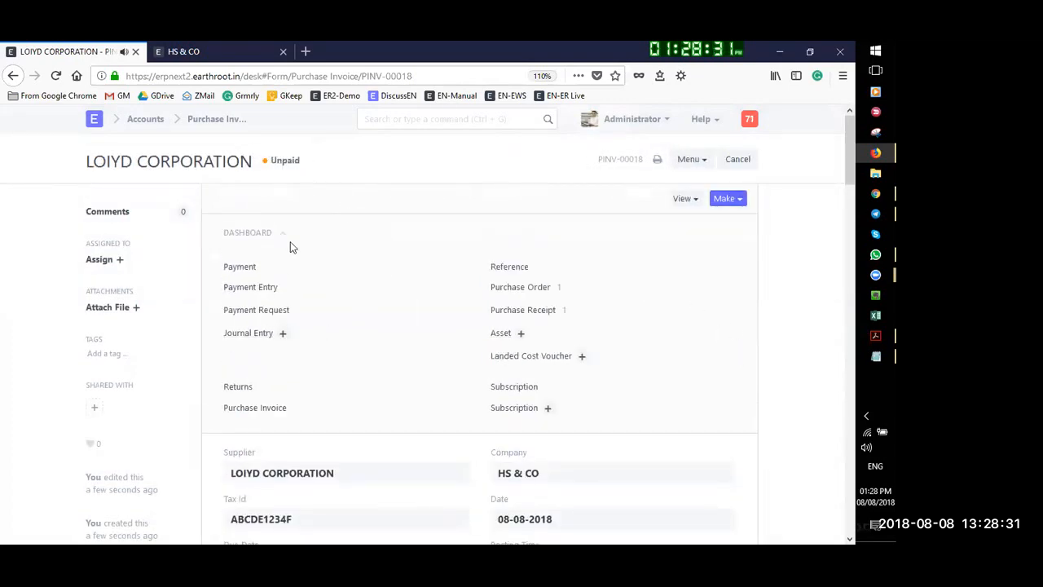
Create a payment entry for PINV-00018 and attempt to save it, dismissing the missing reference warning
left_click(733, 200)
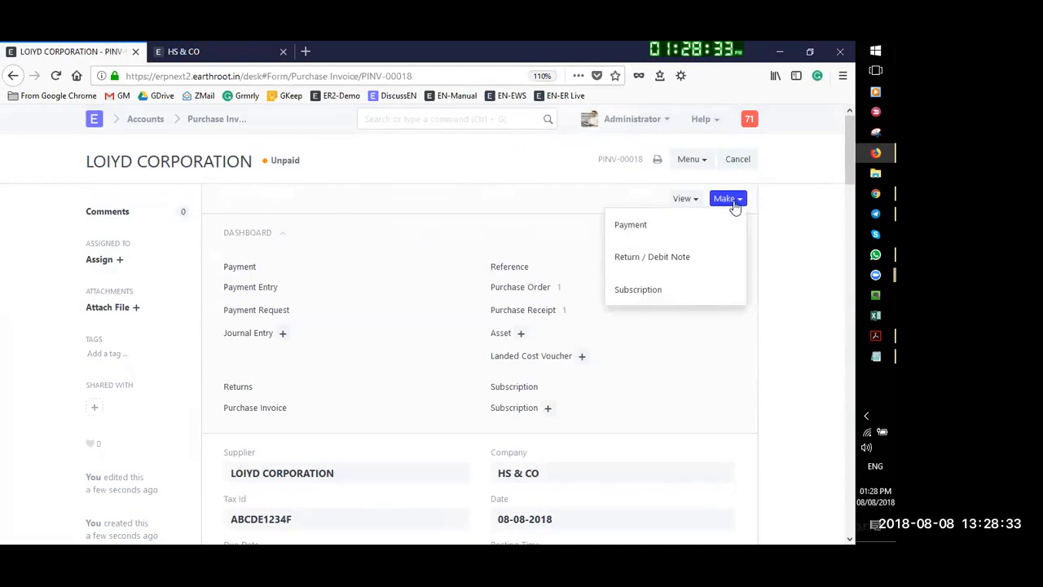
left_click(643, 226)
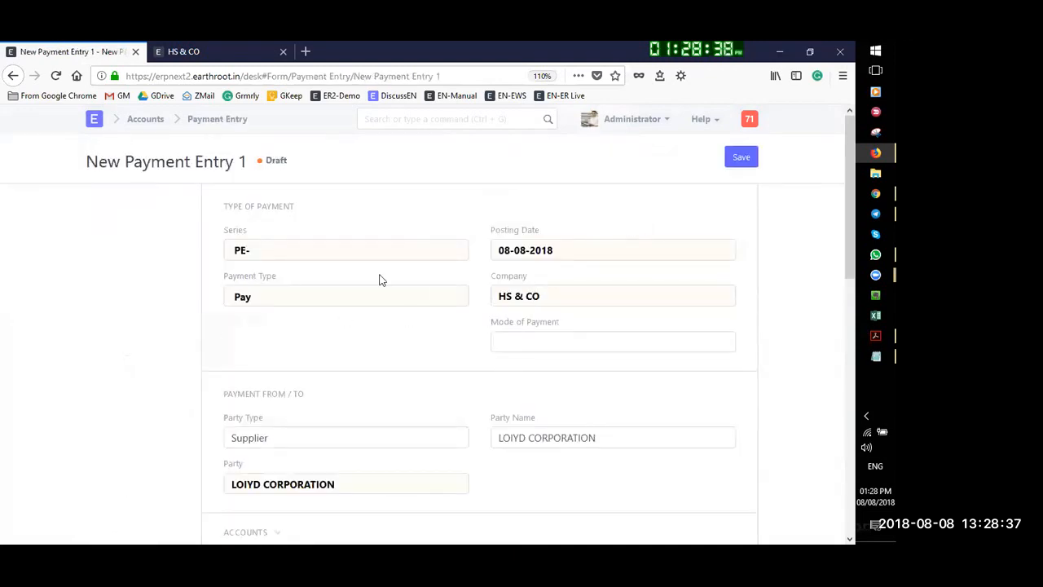
scroll(277, 247, "down", 5)
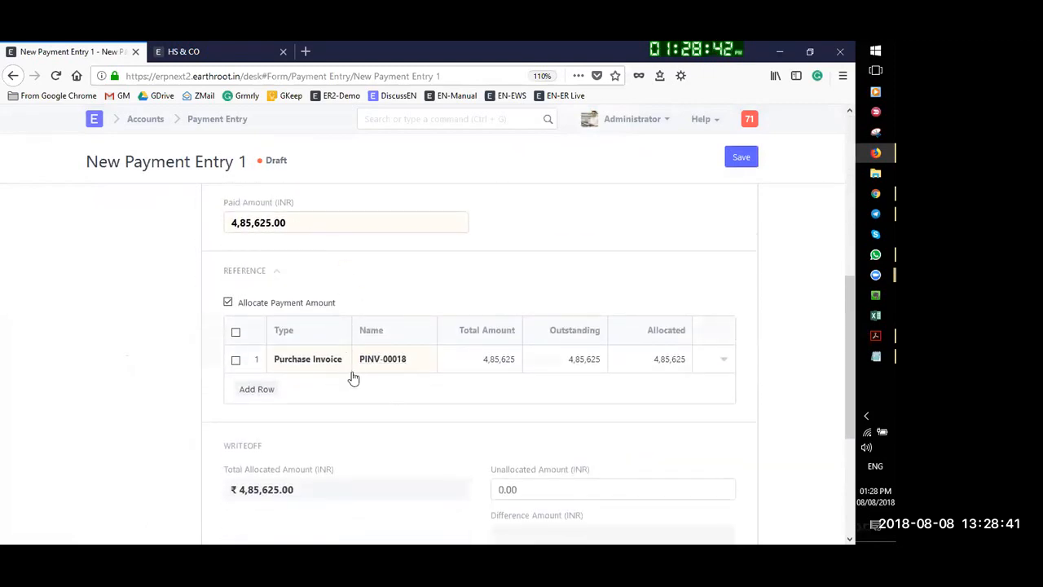
scroll(660, 386, "down", 2)
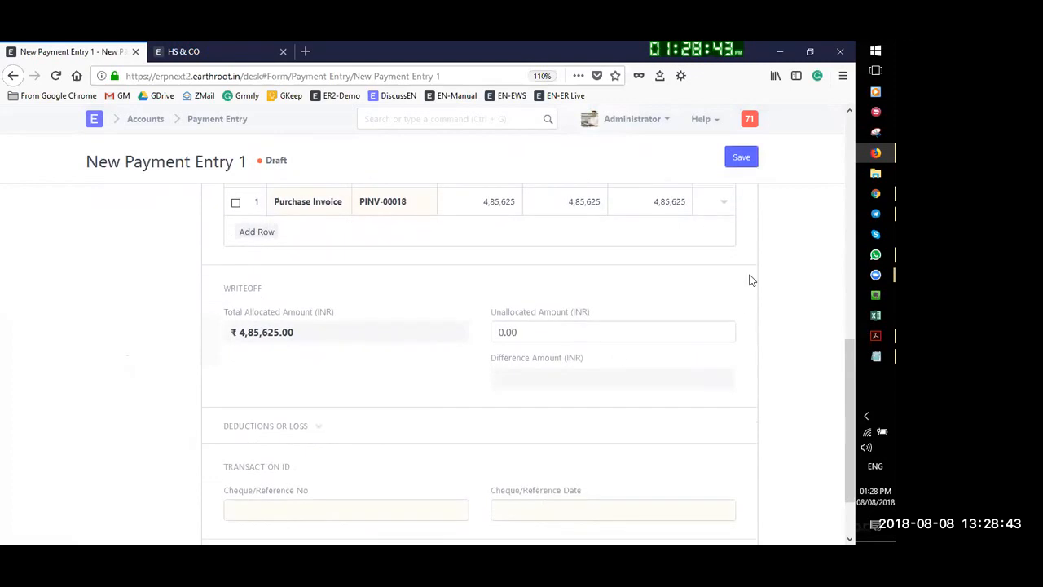
left_click(742, 159)
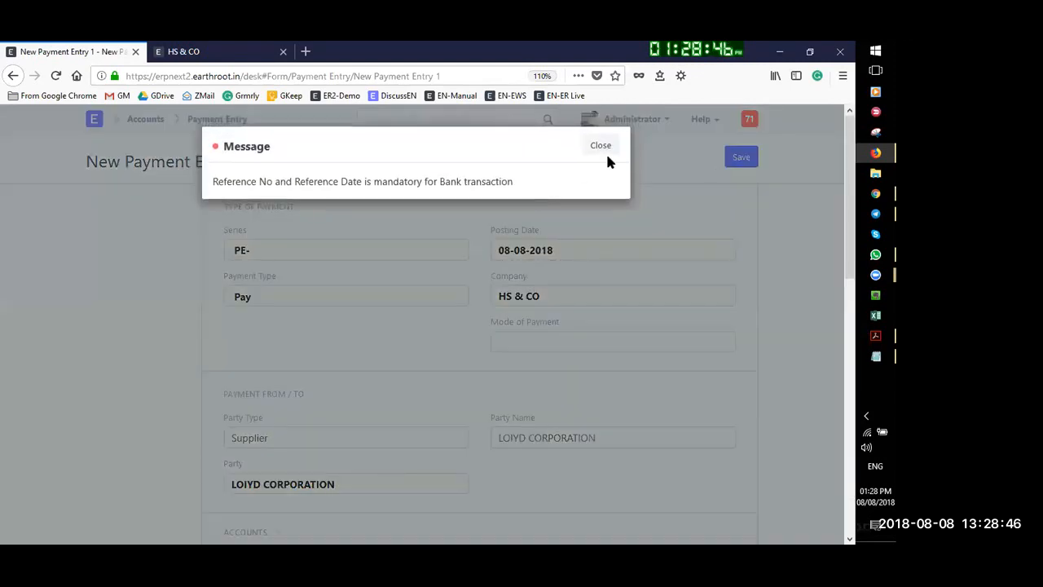
left_click(599, 148)
Set the cheque reference date to 09-08-2018, then save and submit PE-00012
scroll(316, 357, "down", 2)
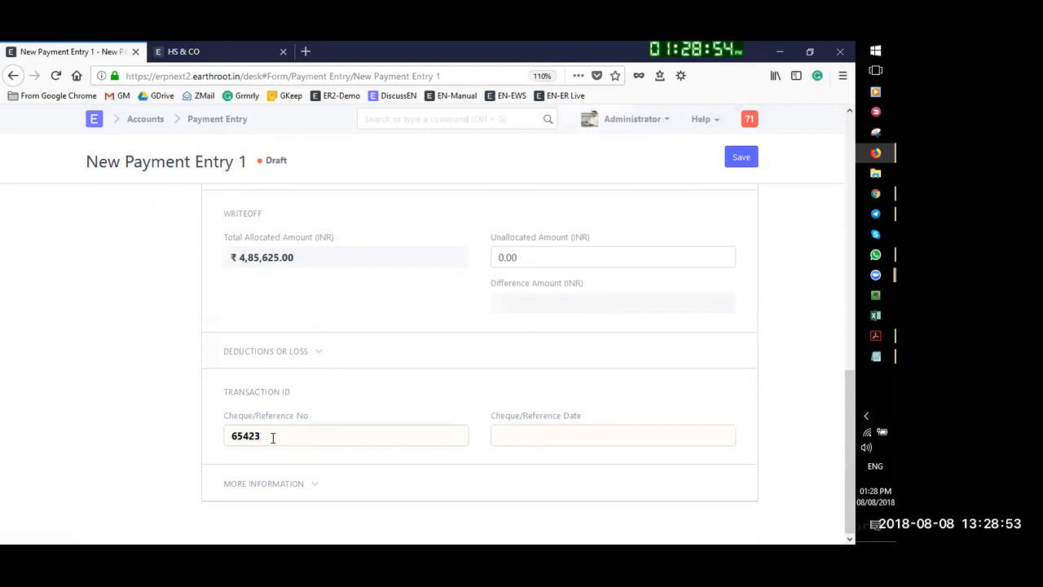
left_click(550, 437)
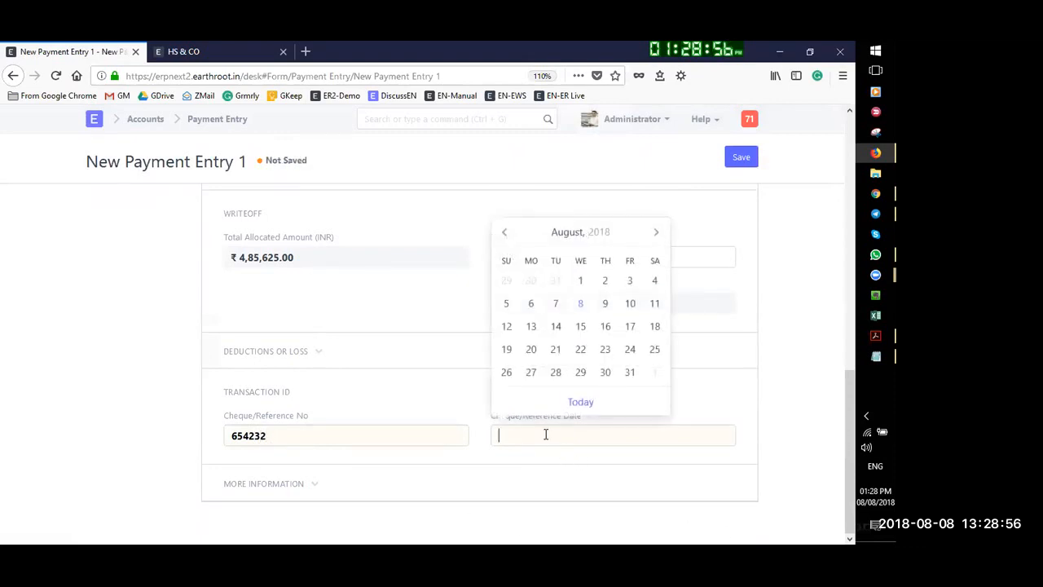
left_click(606, 305)
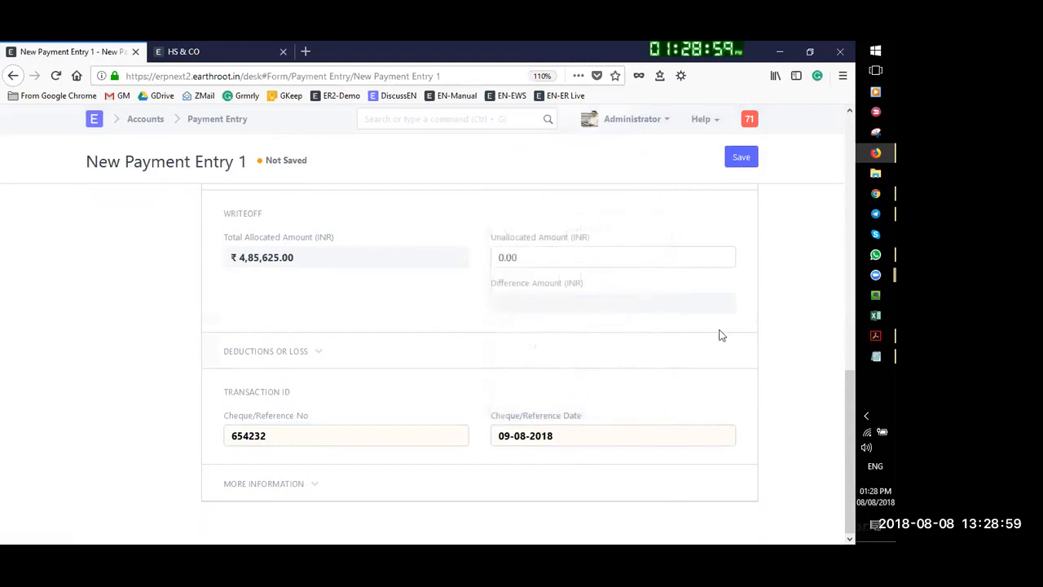
left_click(739, 158)
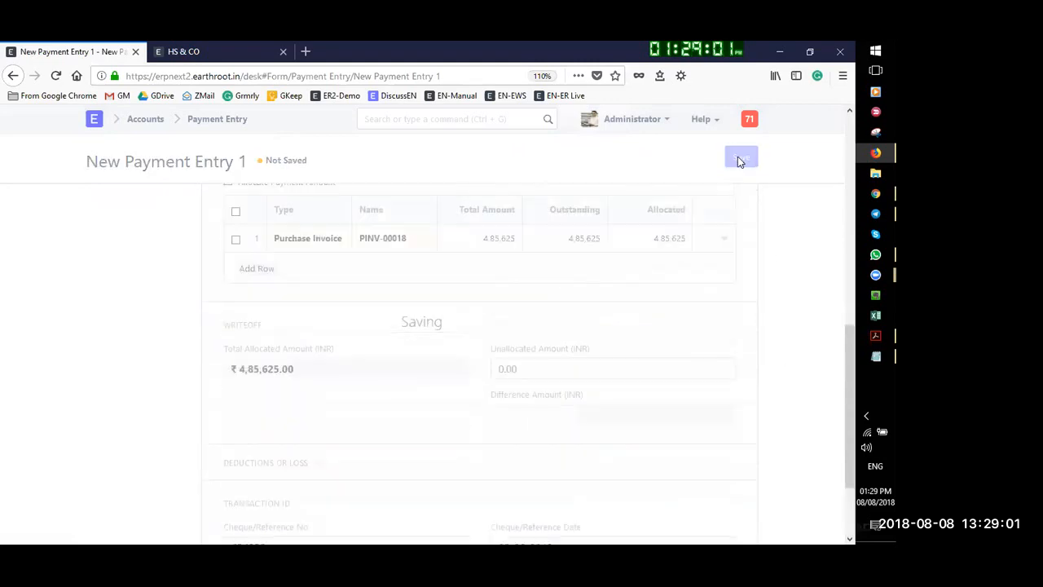
left_click(737, 159)
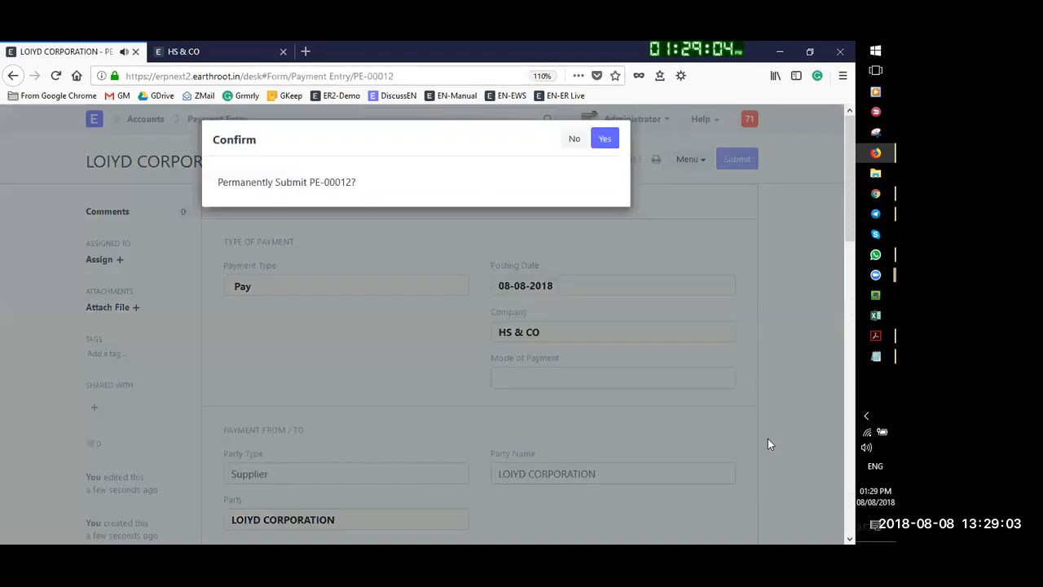
left_click(605, 146)
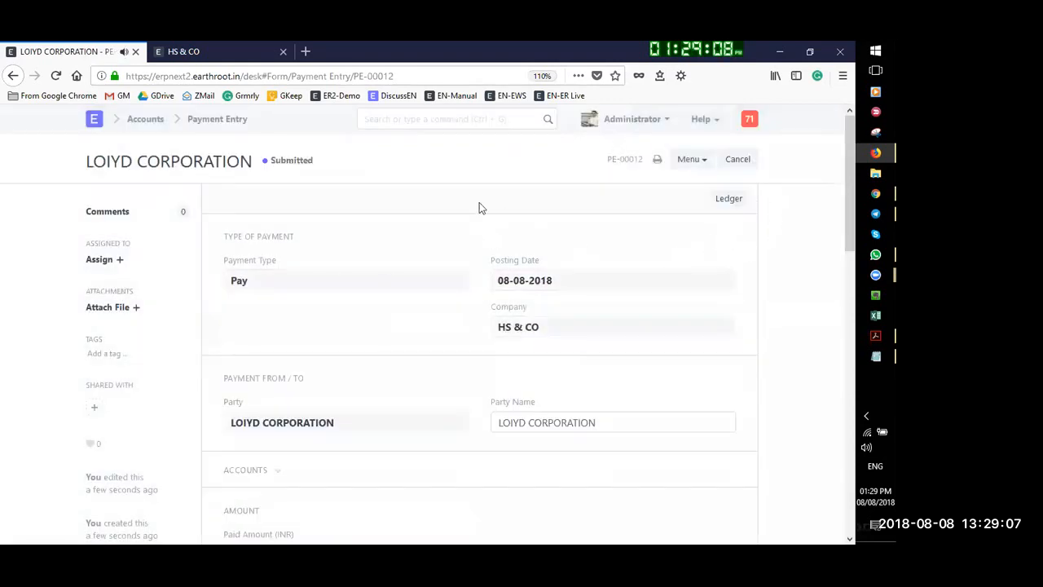
left_click(145, 120)
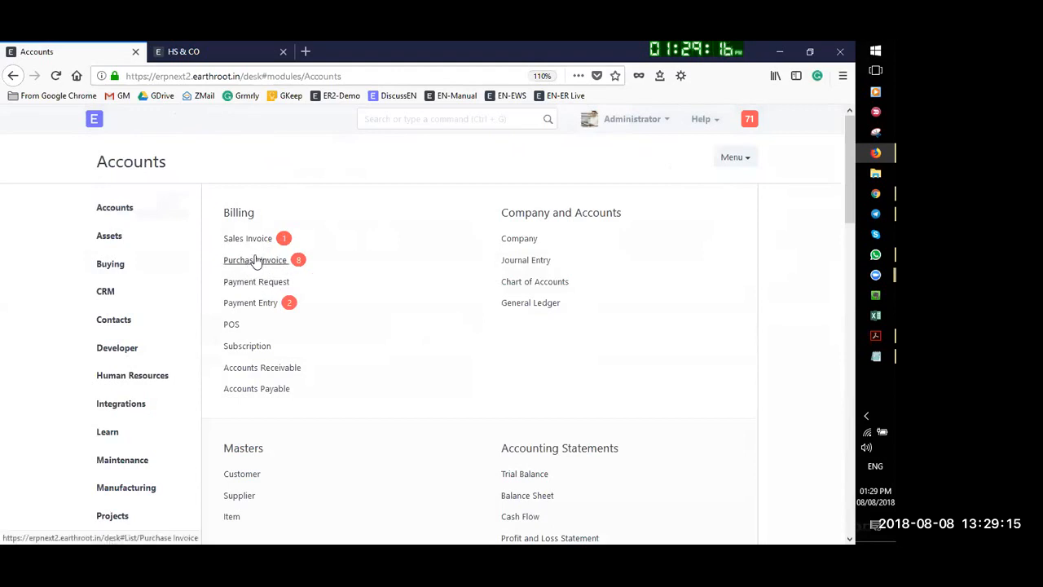
left_click(96, 121)
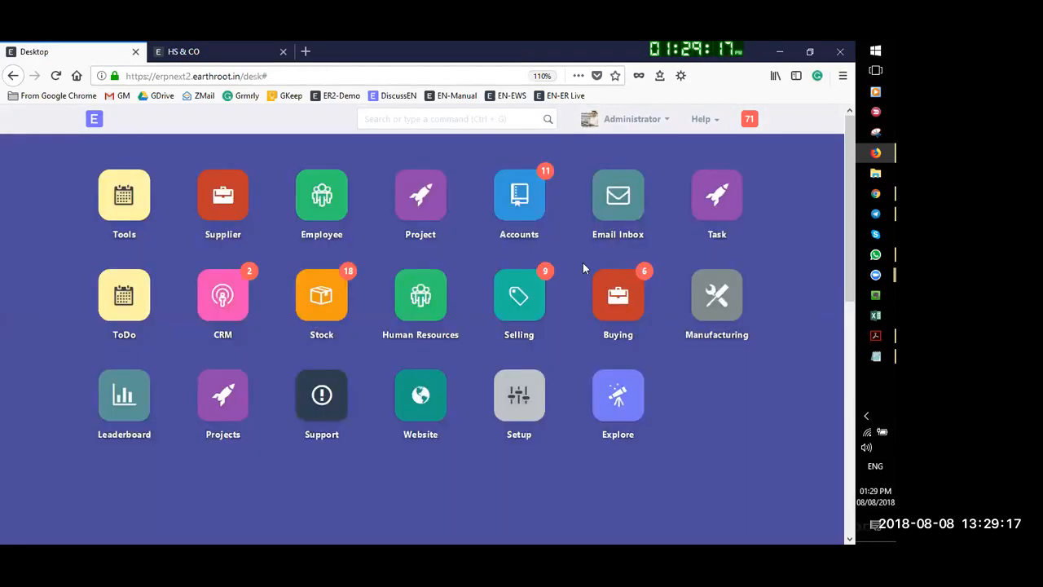
left_click(522, 296)
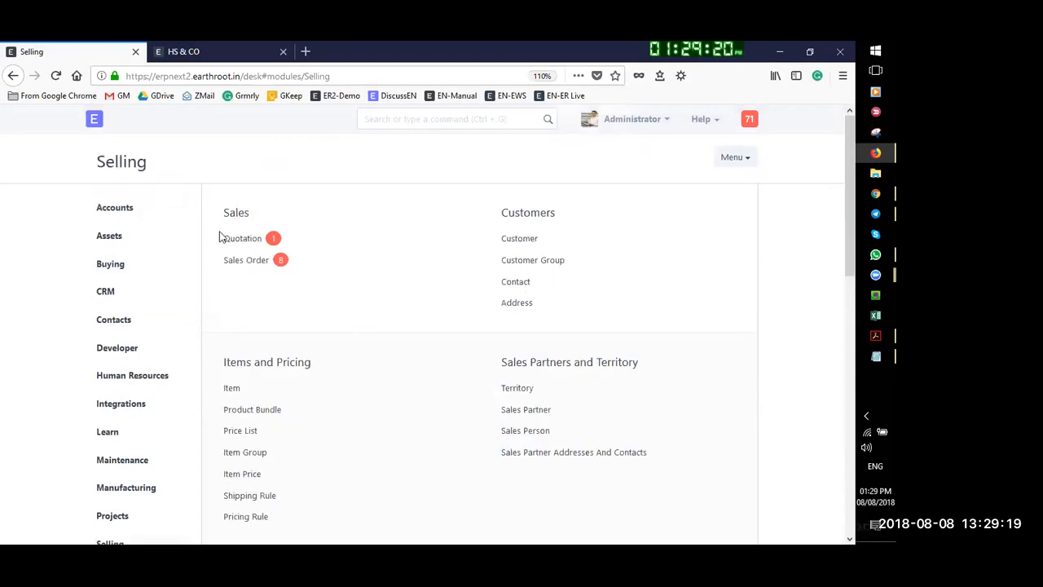
left_click(247, 262)
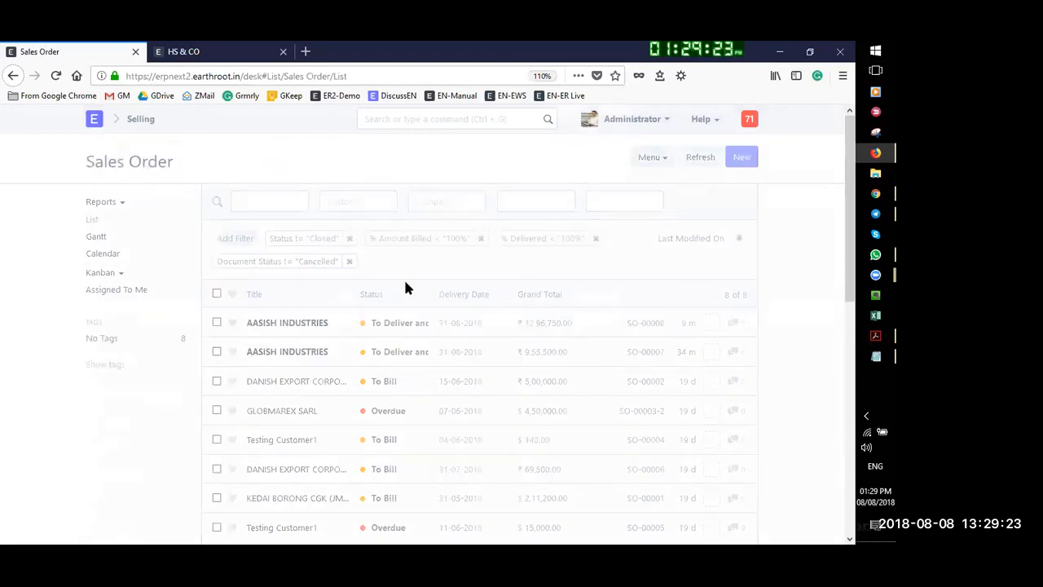
left_click(302, 325)
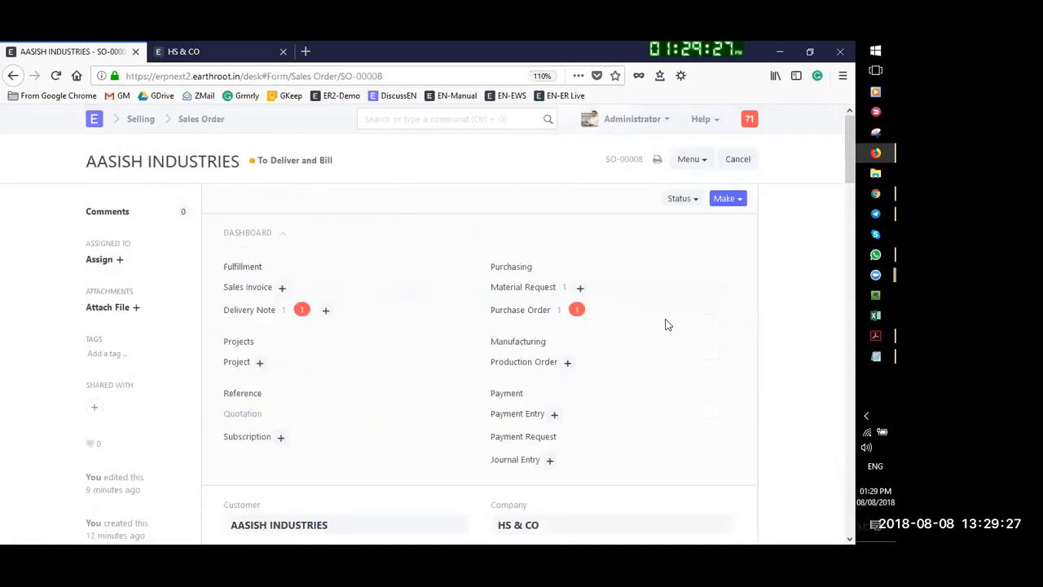
scroll(666, 324, "down", 8)
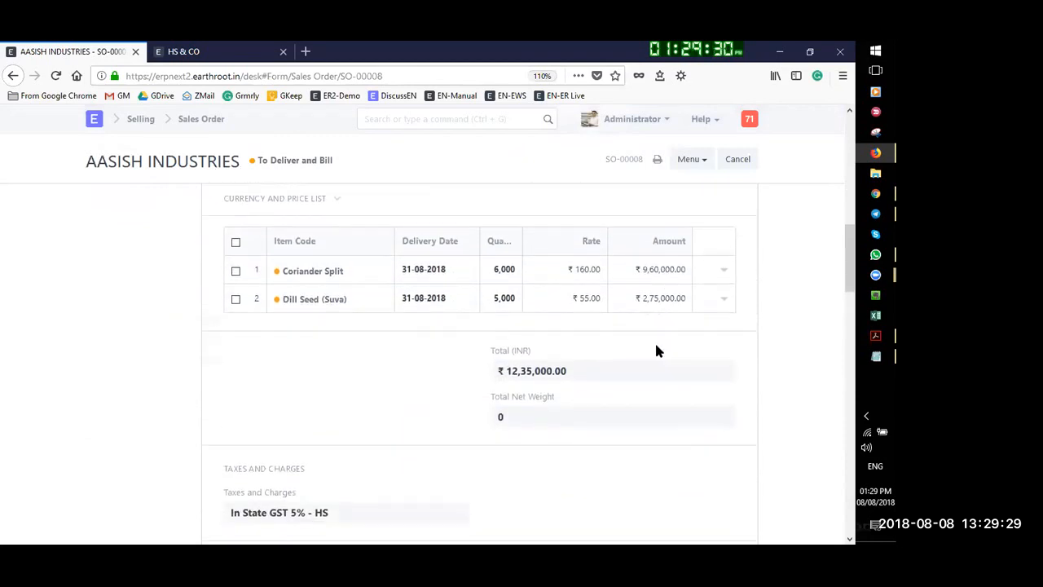
scroll(658, 350, "down", 10)
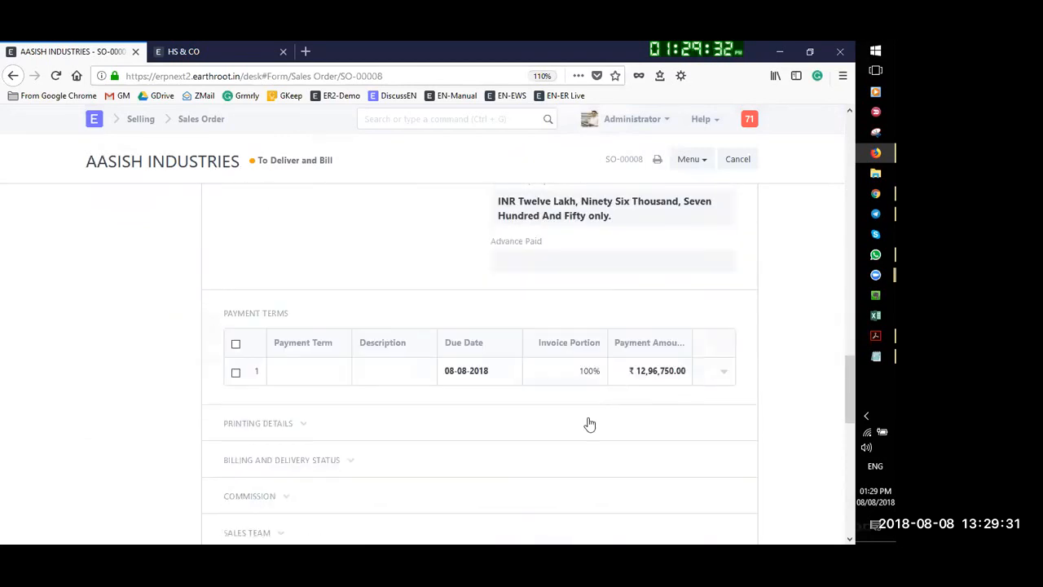
scroll(590, 425, "down", 10)
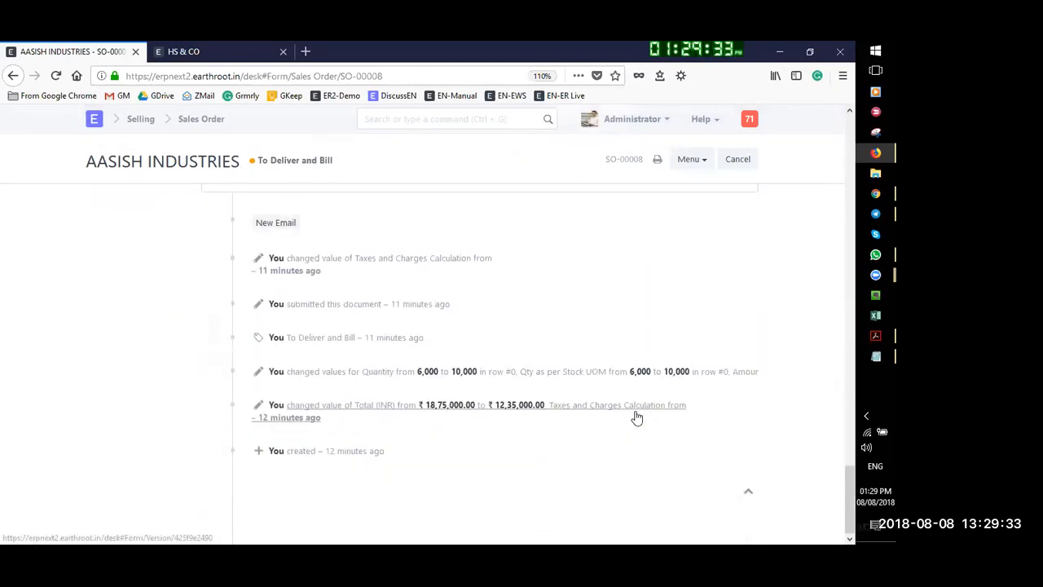
scroll(636, 417, "up", 6)
scroll(637, 416, "down", 6)
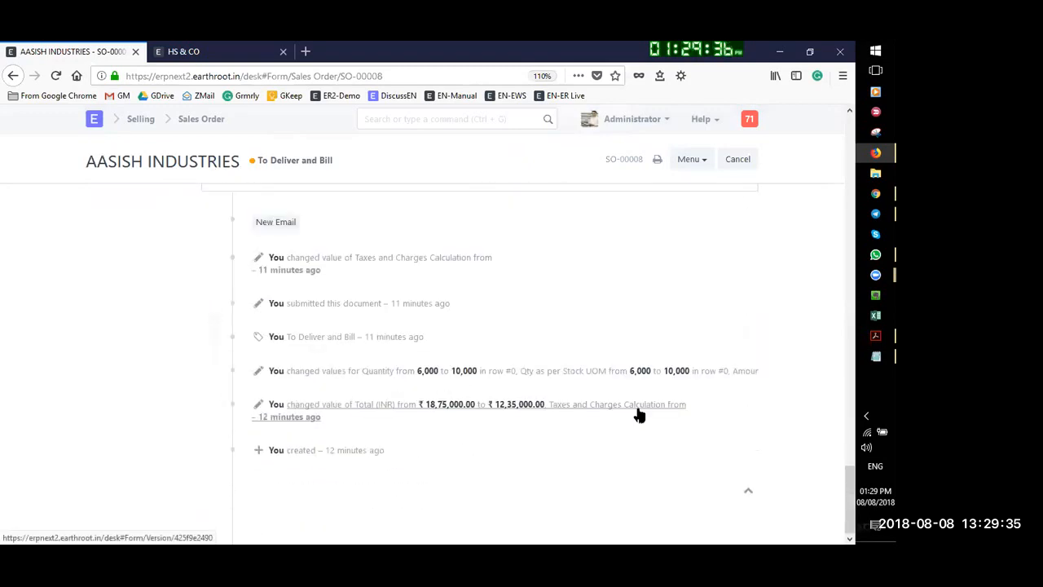
scroll(523, 304, "up", 10)
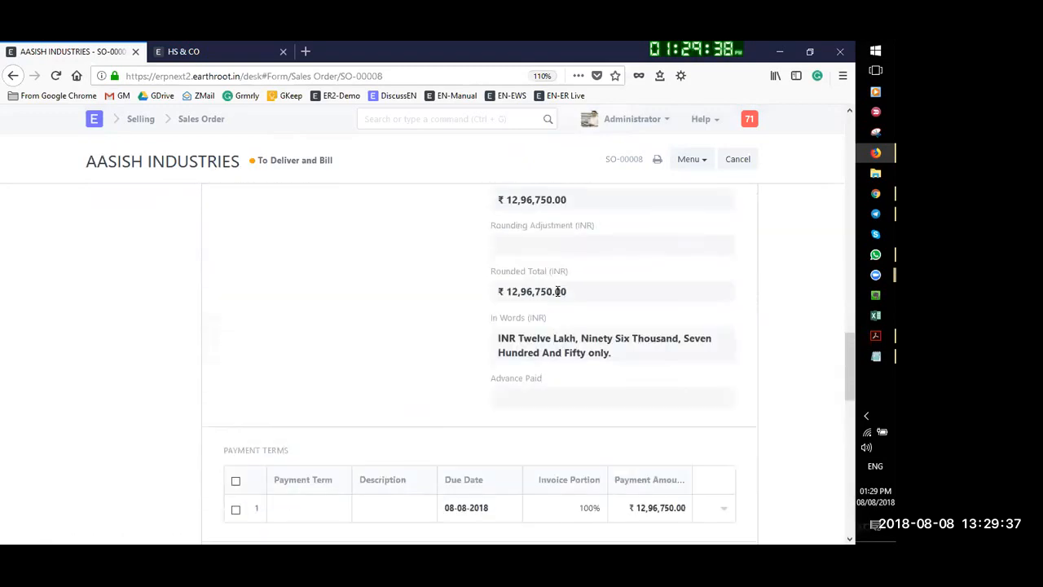
scroll(662, 291, "up", 6)
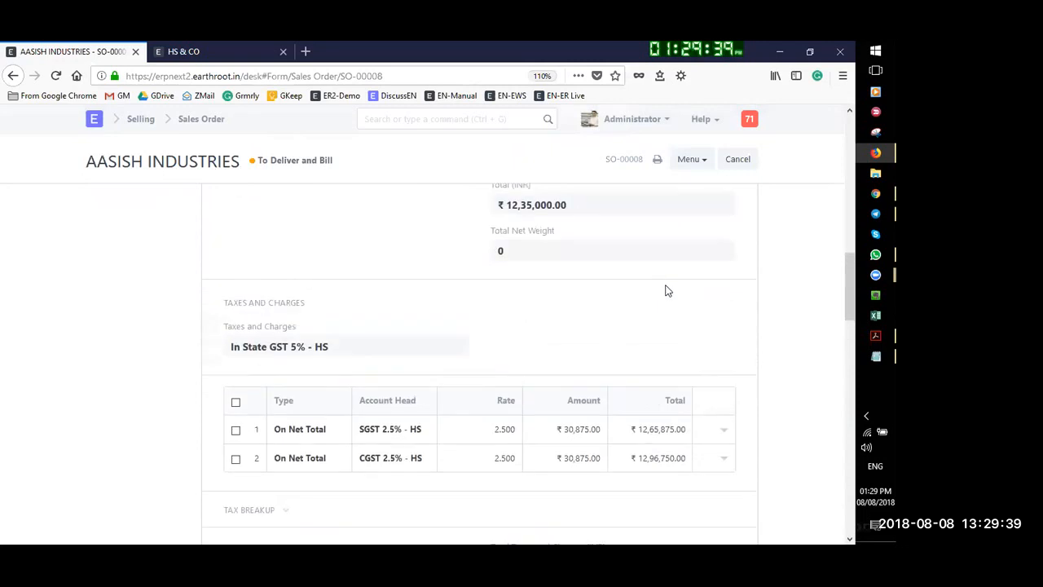
scroll(665, 289, "up", 5)
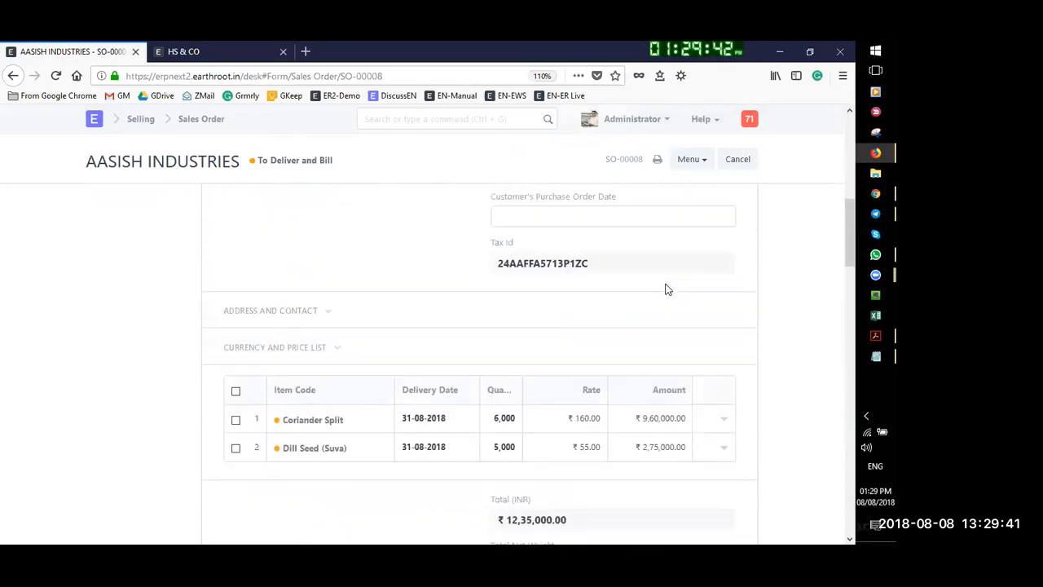
scroll(665, 289, "up", 2)
scroll(665, 289, "down", 6)
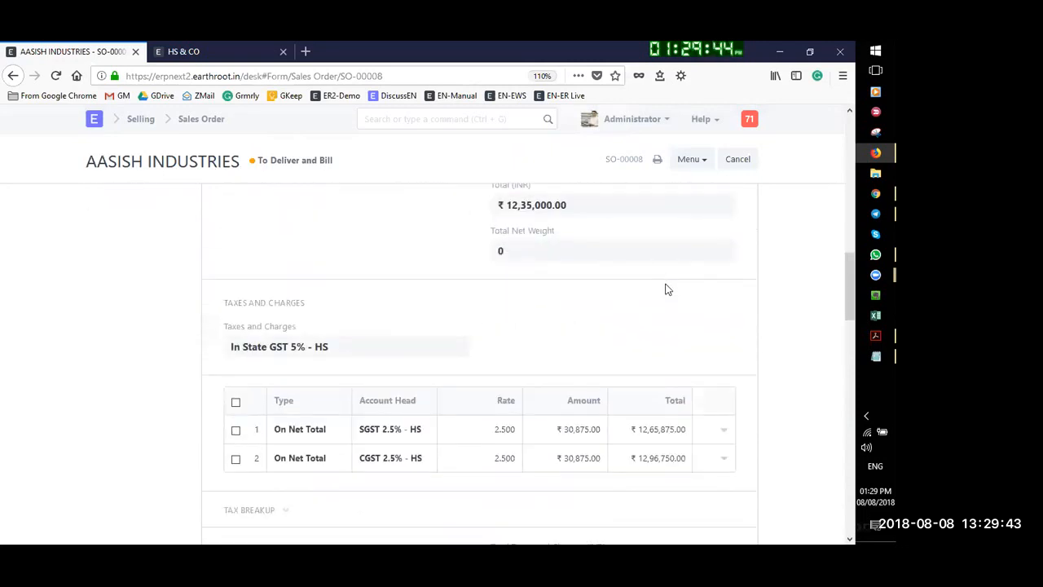
scroll(667, 290, "down", 2)
scroll(666, 289, "down", 5)
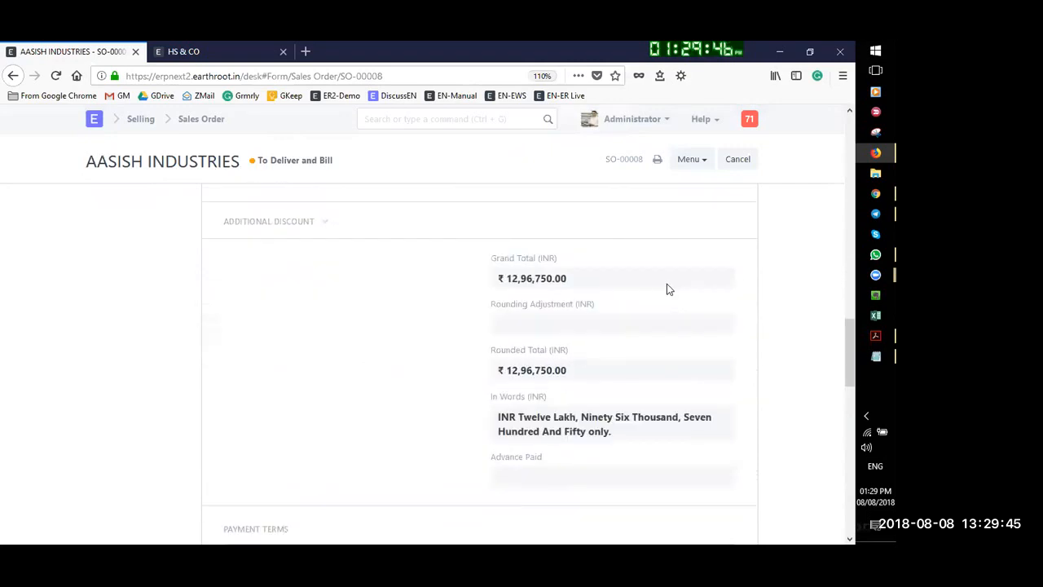
scroll(666, 289, "up", 15)
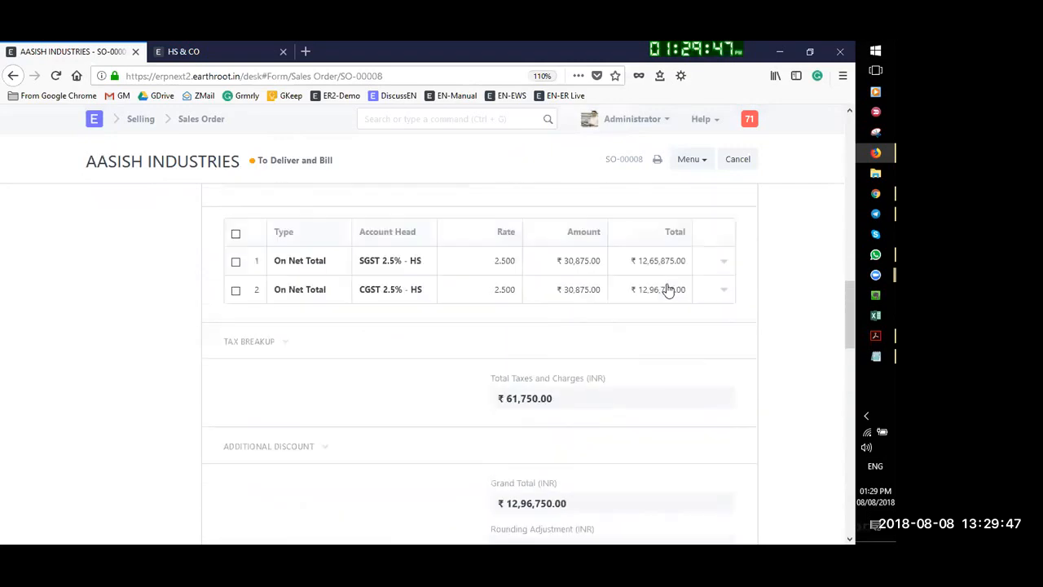
scroll(691, 285, "up", 3)
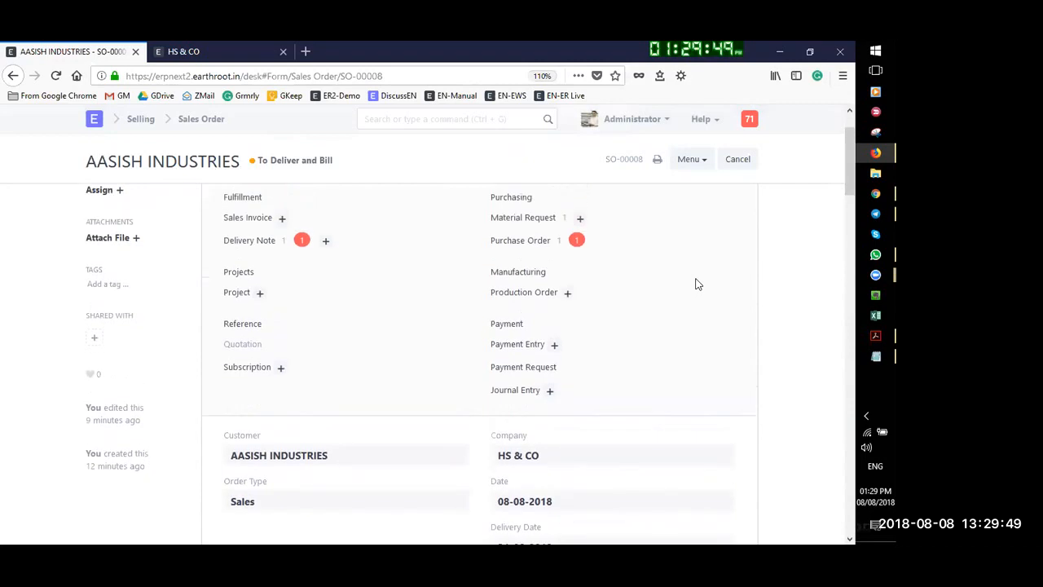
left_click(692, 202)
left_click(734, 200)
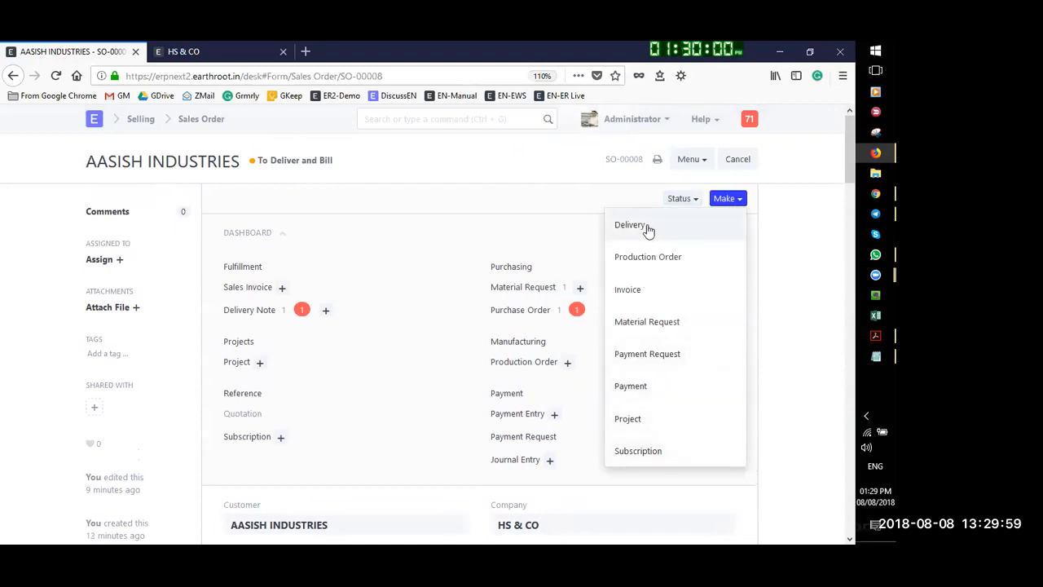
Review SO-00008's linked documents: one delivery note, one material request and one purchase order
left_click(694, 161)
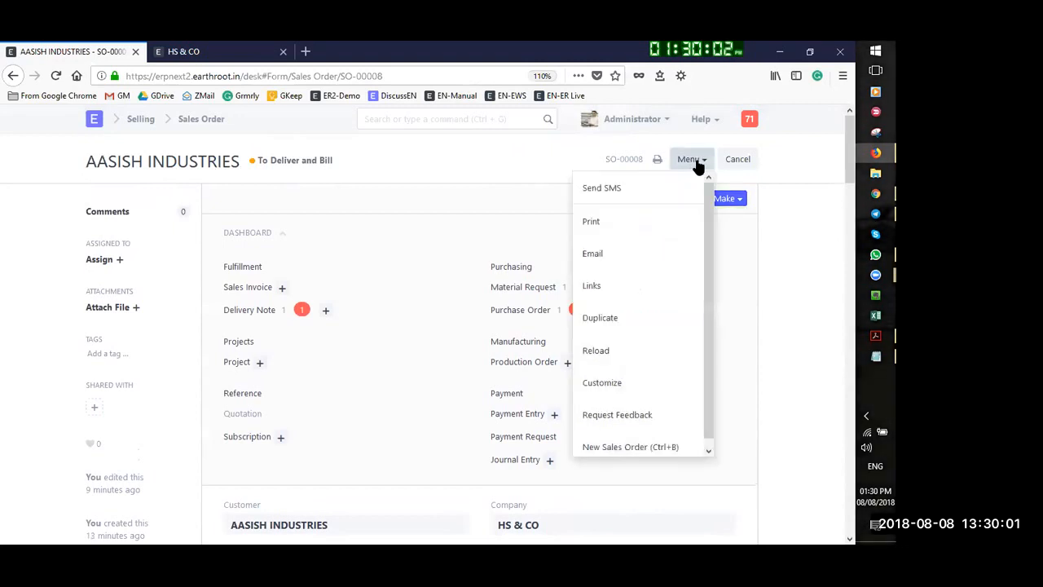
left_click(600, 289)
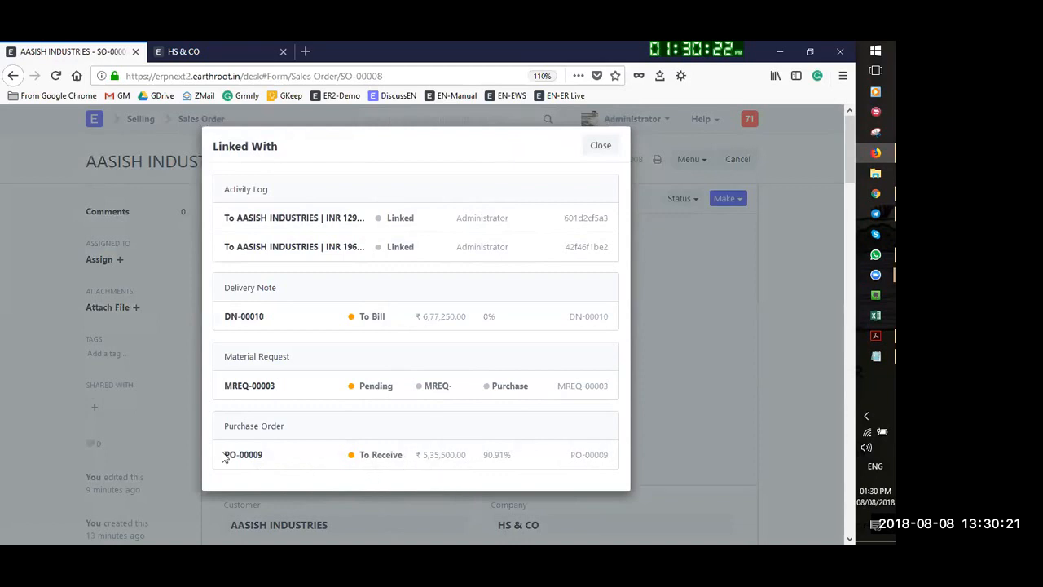
scroll(531, 481, "down", 5)
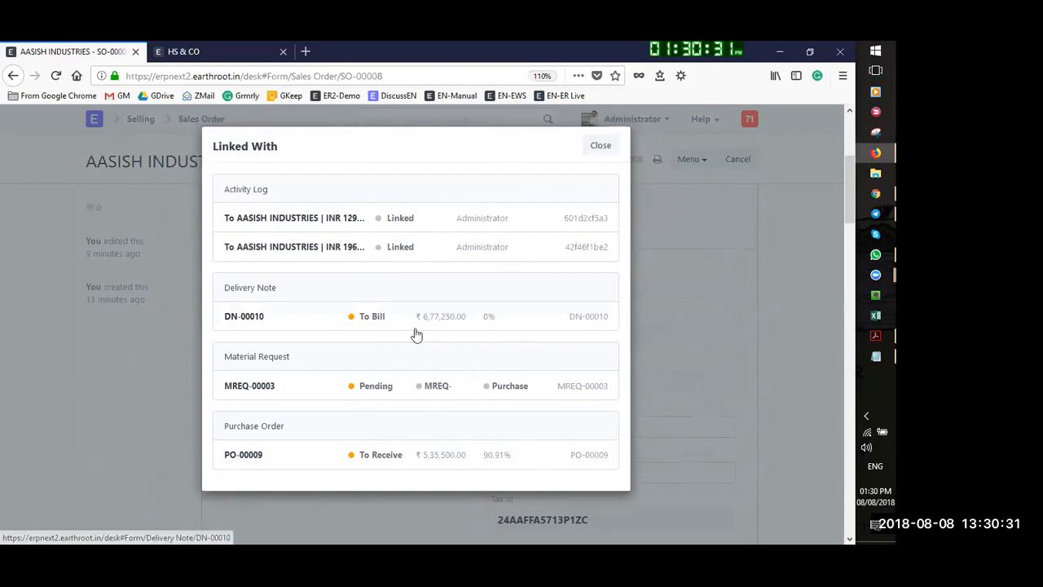
left_click(601, 146)
Start a new delivery note from sales order SO-00008
scroll(569, 368, "up", 3)
scroll(573, 374, "down", 2)
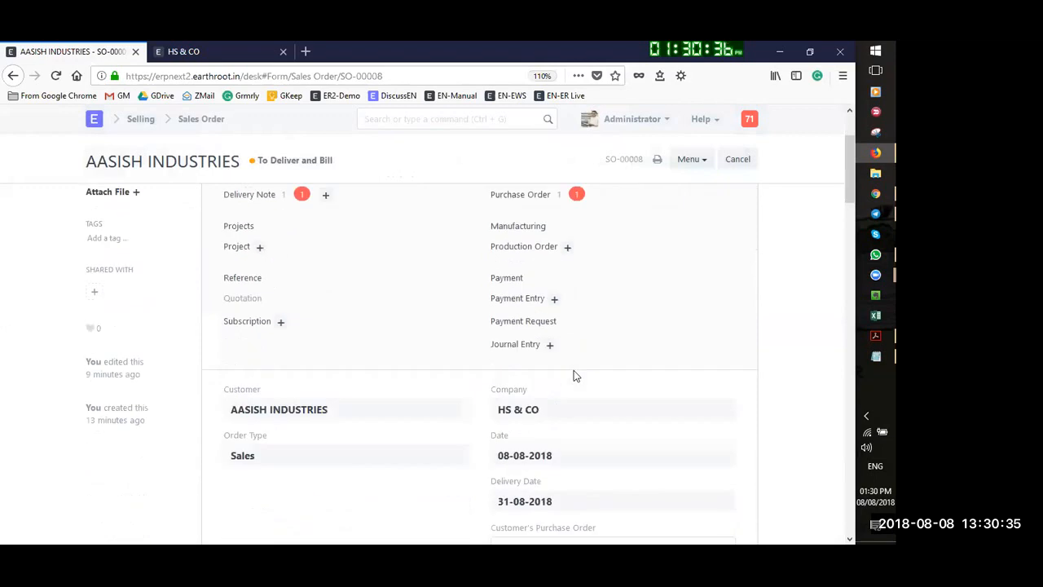
scroll(574, 373, "down", 6)
scroll(724, 257, "up", 3)
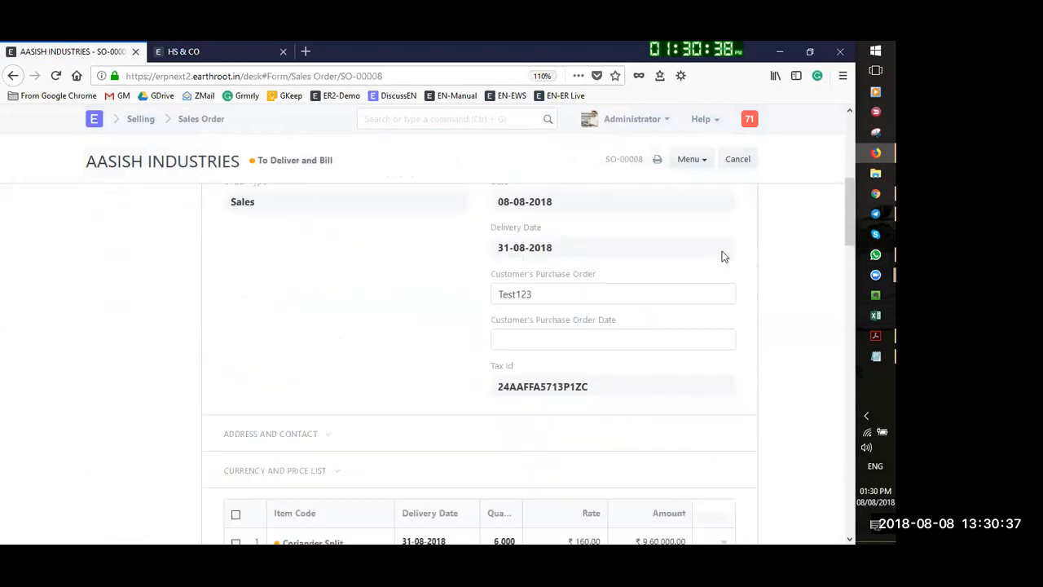
scroll(709, 236, "up", 5)
left_click(721, 200)
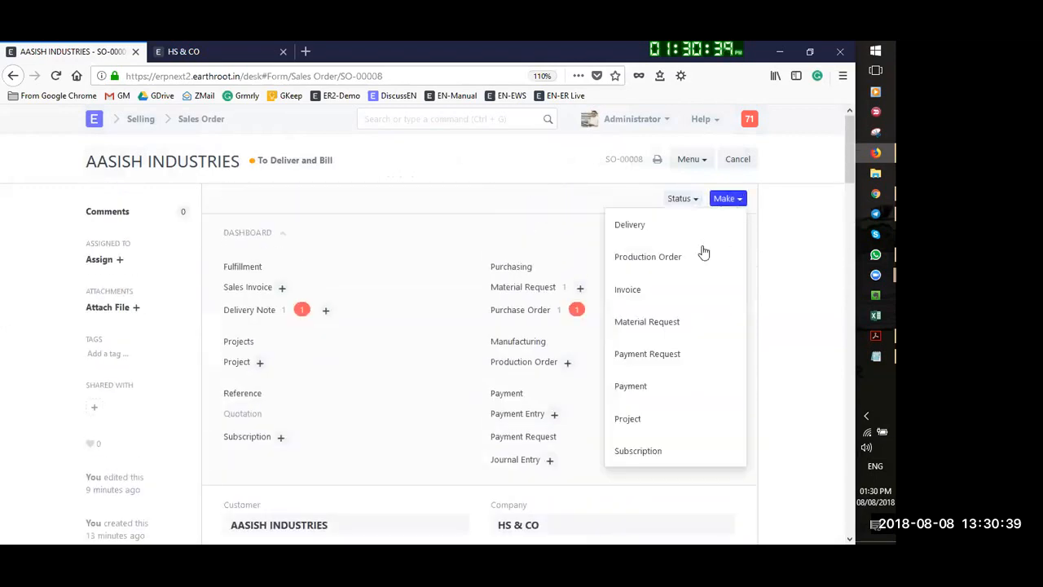
left_click(658, 233)
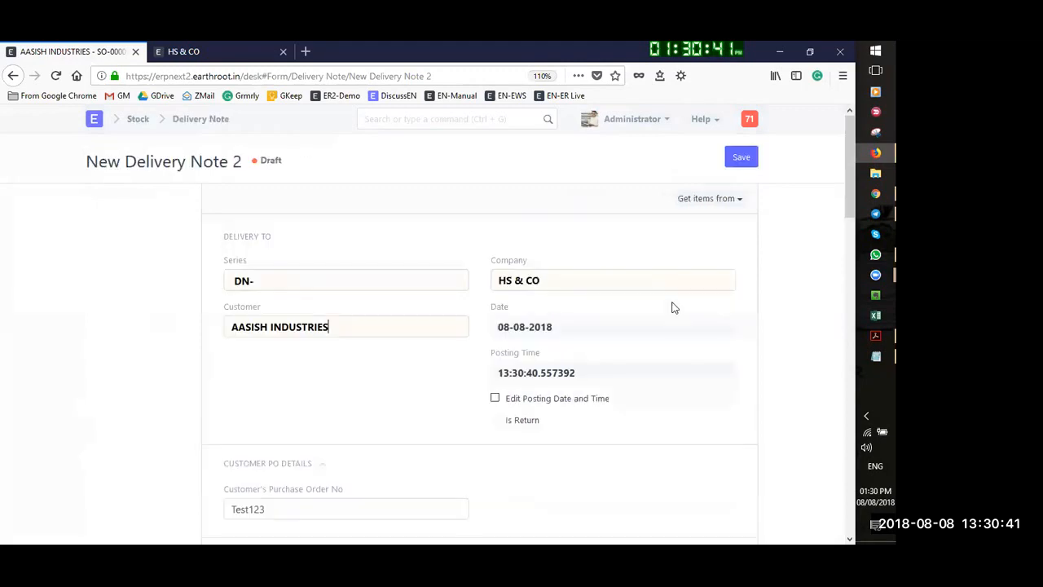
Review the 3,000 Coriander Split and 2,000 Dill Seed items and taxes, then save draft DN-00011
scroll(673, 305, "down", 3)
scroll(673, 306, "down", 2)
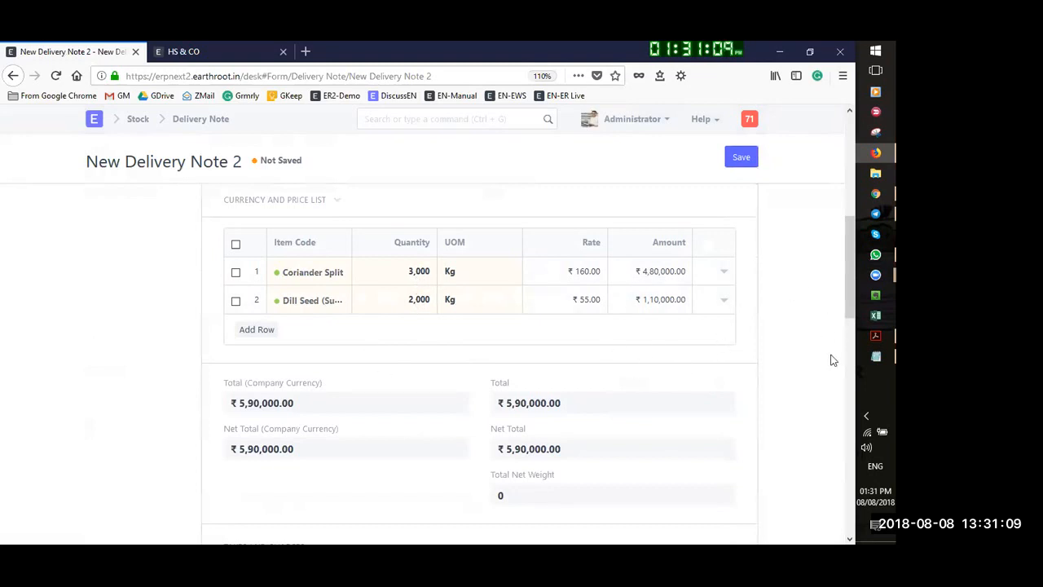
scroll(787, 314, "up", 2)
scroll(766, 285, "down", 3)
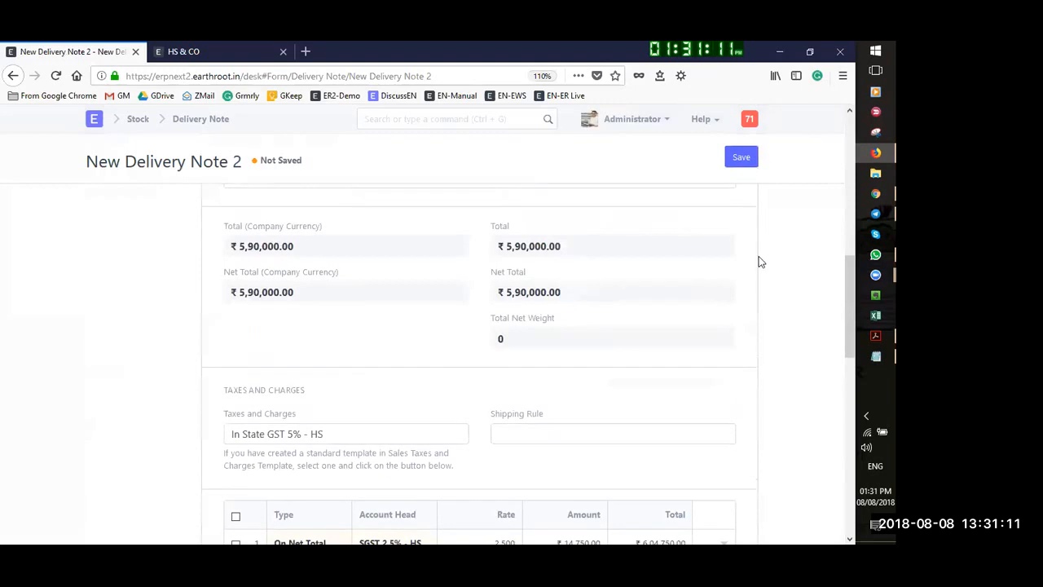
scroll(762, 212, "up", 5)
left_click(741, 159)
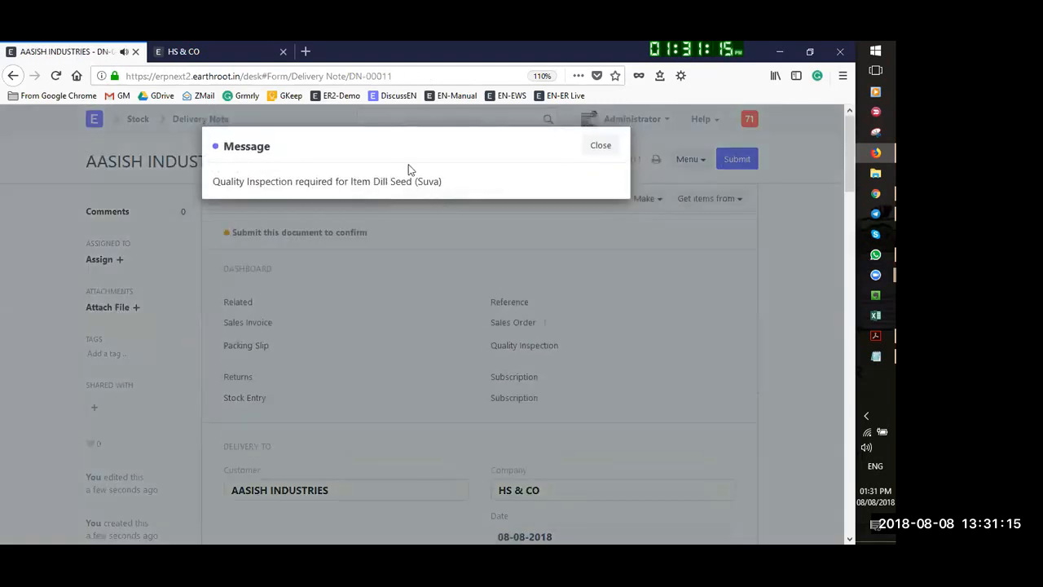
Dismiss the inspection-required message and start a new quality inspection from the Dill Seed (Suva) row
left_click(600, 146)
scroll(595, 350, "down", 8)
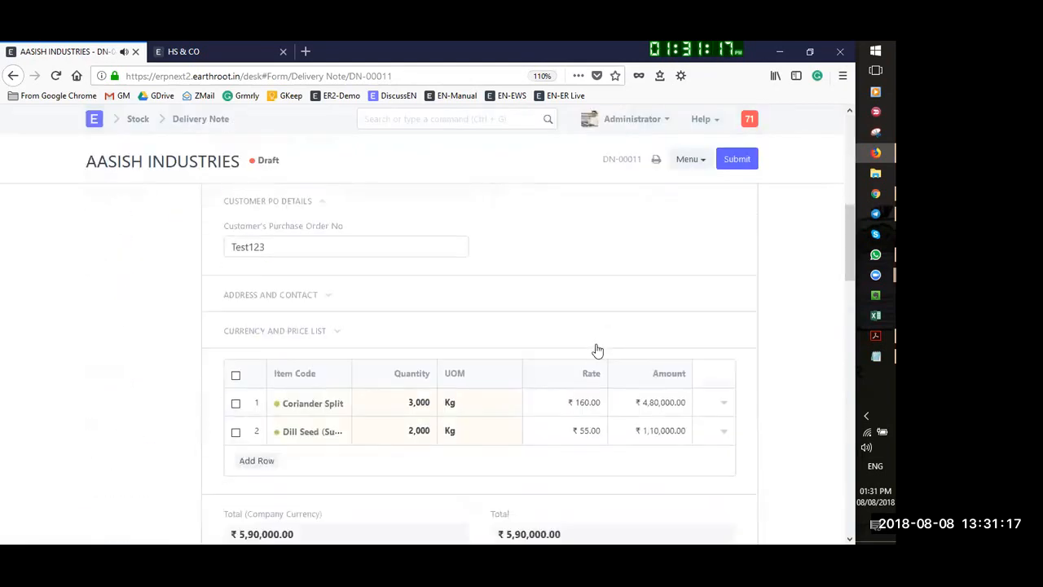
scroll(733, 334, "up", 3)
left_click(722, 276)
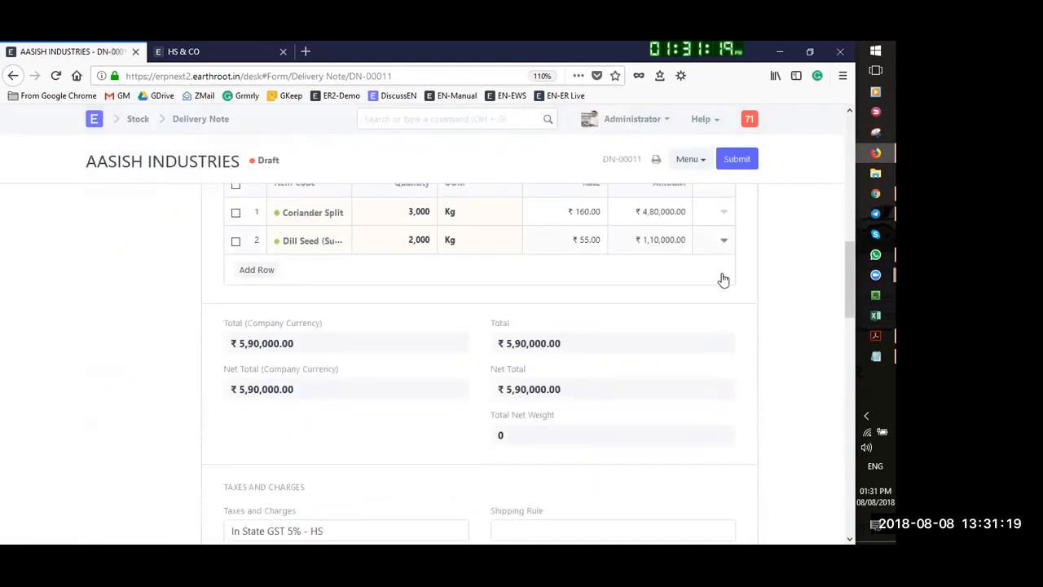
scroll(468, 421, "down", 9)
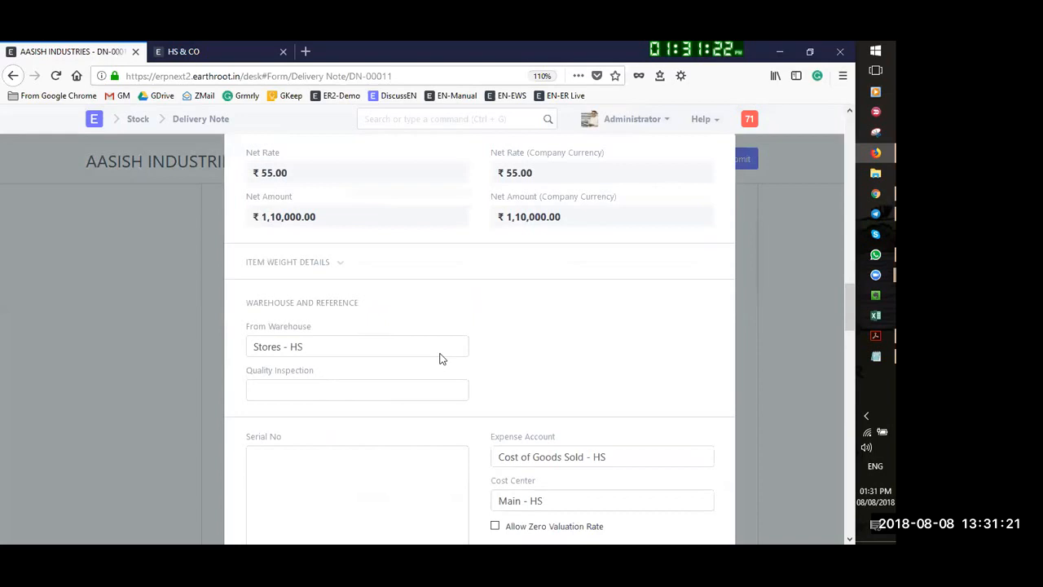
scroll(326, 301, "down", 1)
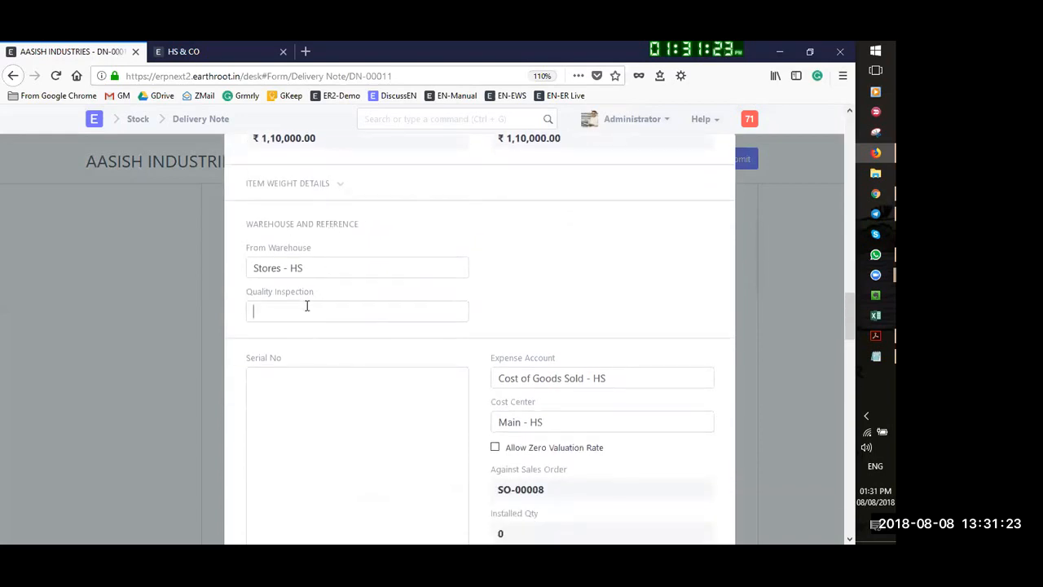
left_click(305, 308)
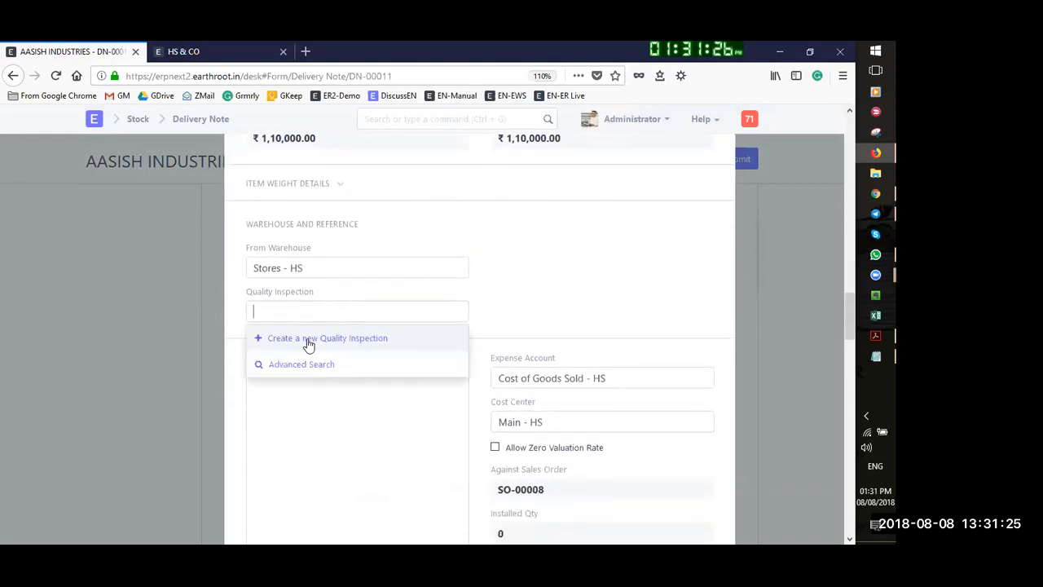
left_click(308, 339)
Set the inspected item to Dill Seed (Suva) with sample size 20
scroll(442, 288, "down", 6)
scroll(268, 268, "up", 1)
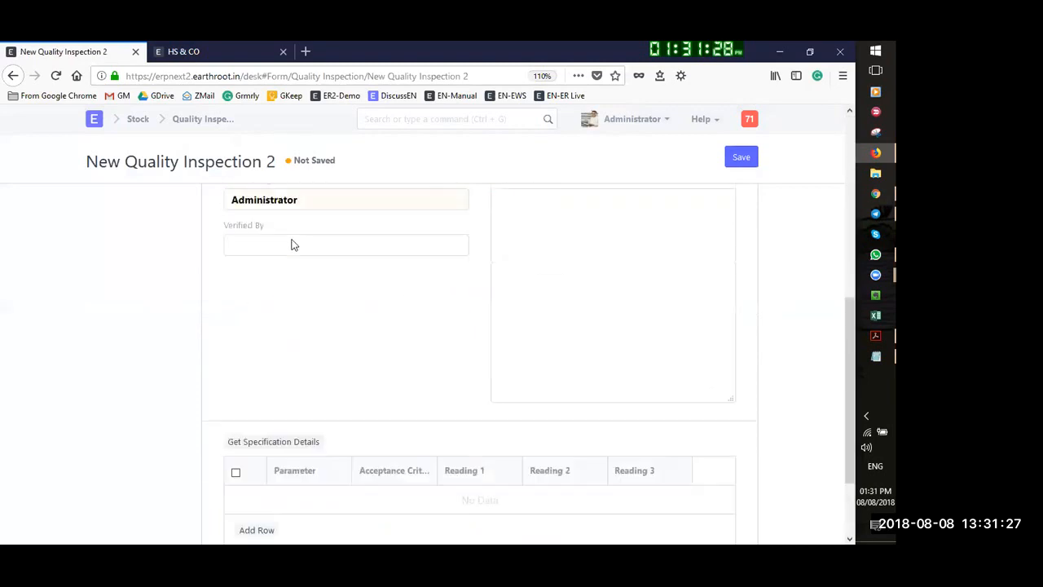
scroll(293, 244, "up", 4)
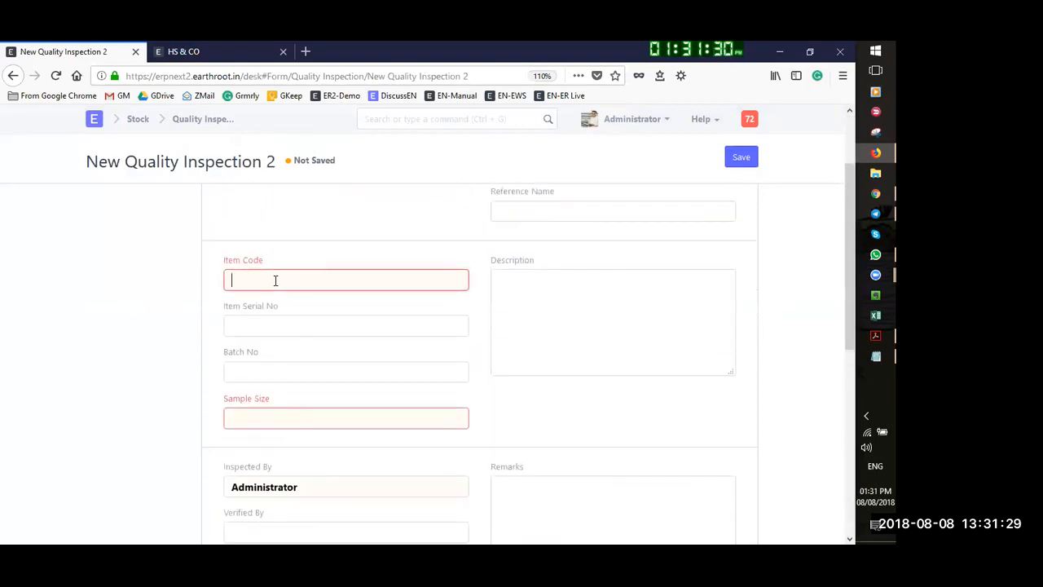
left_click(276, 280)
type("di")
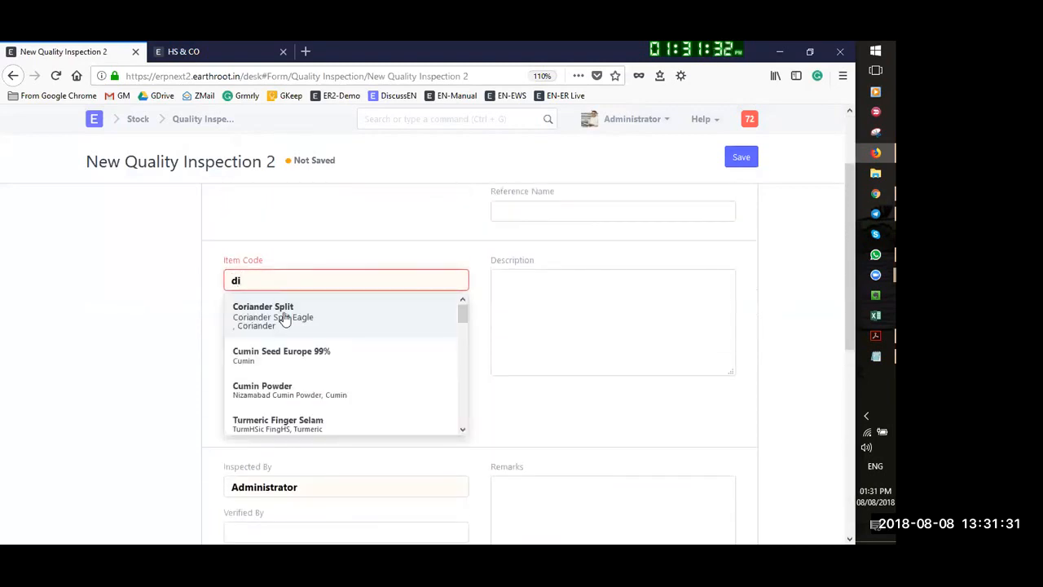
left_click(289, 309)
left_click(271, 419)
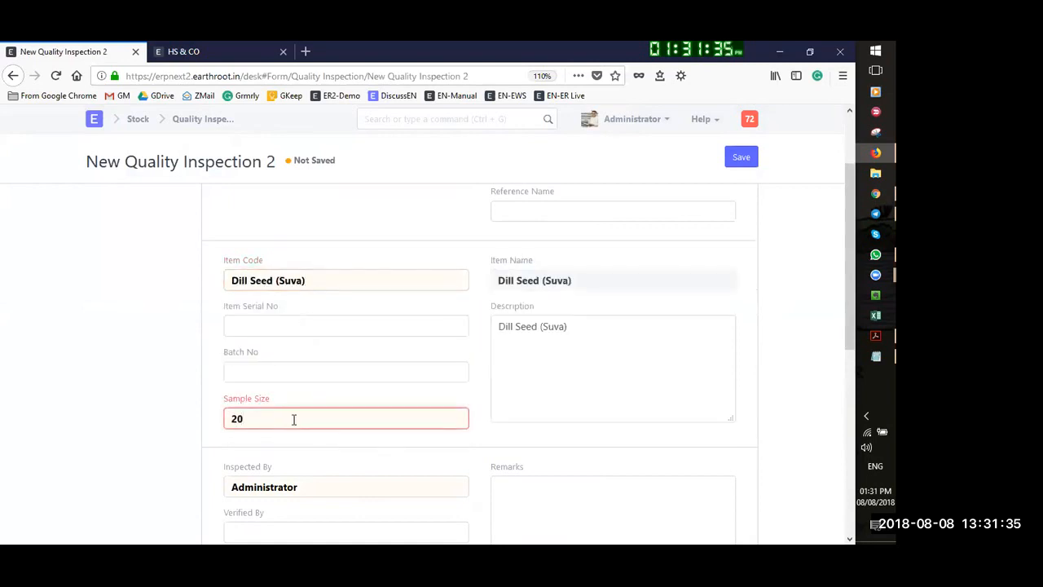
Add a specification row with parameter color, acceptance criteria black and reading 'slight'
scroll(284, 462, "down", 5)
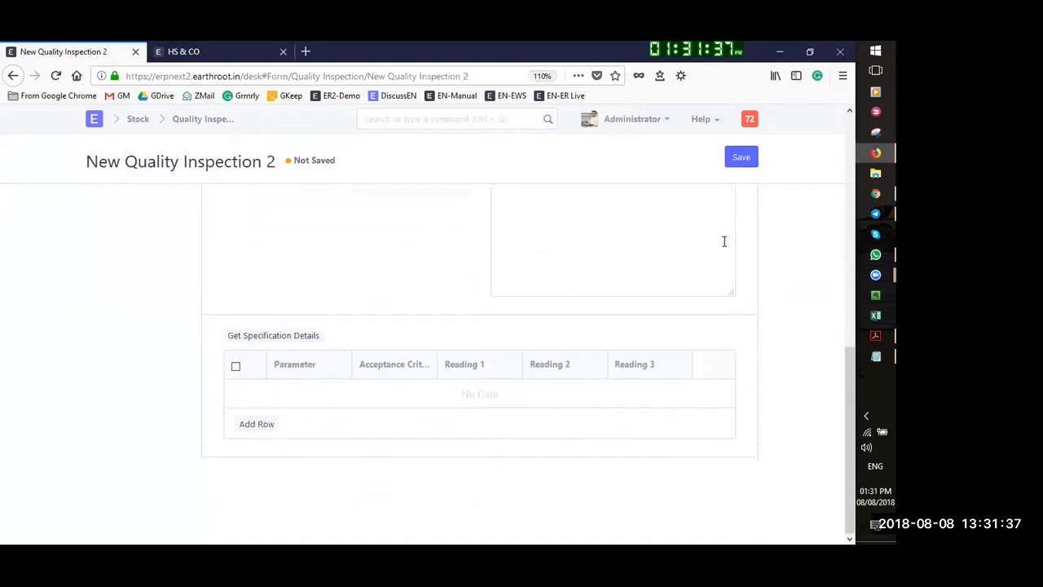
left_click(253, 425)
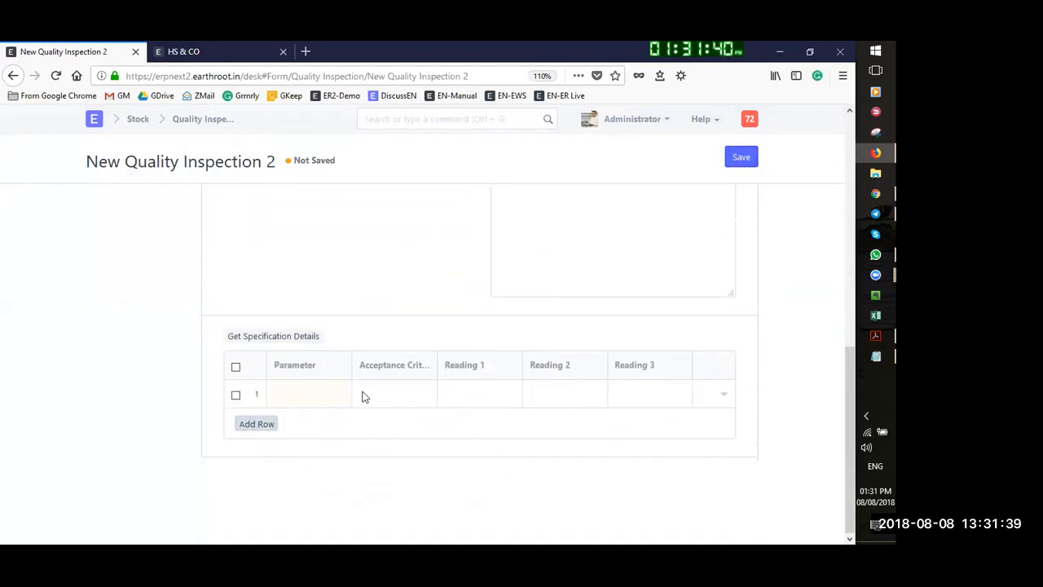
left_click(292, 398)
type("color")
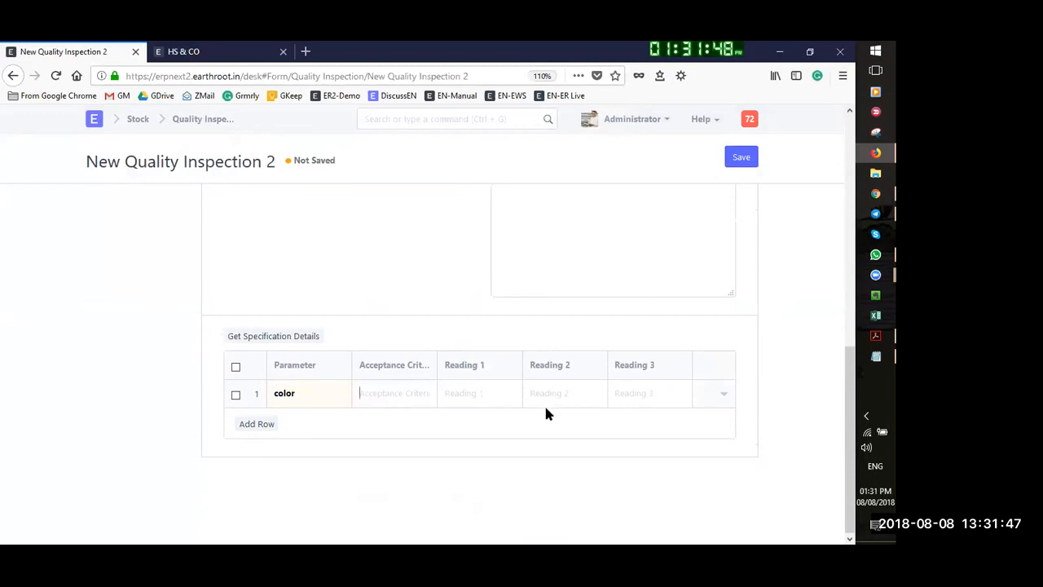
left_click(398, 394)
type("black")
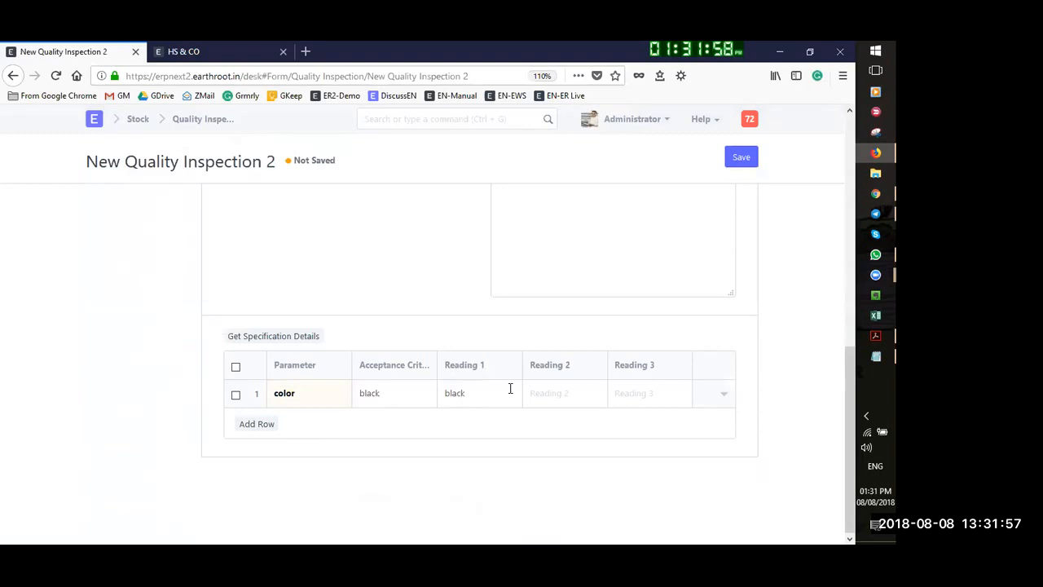
key("Tab")
type("slight black")
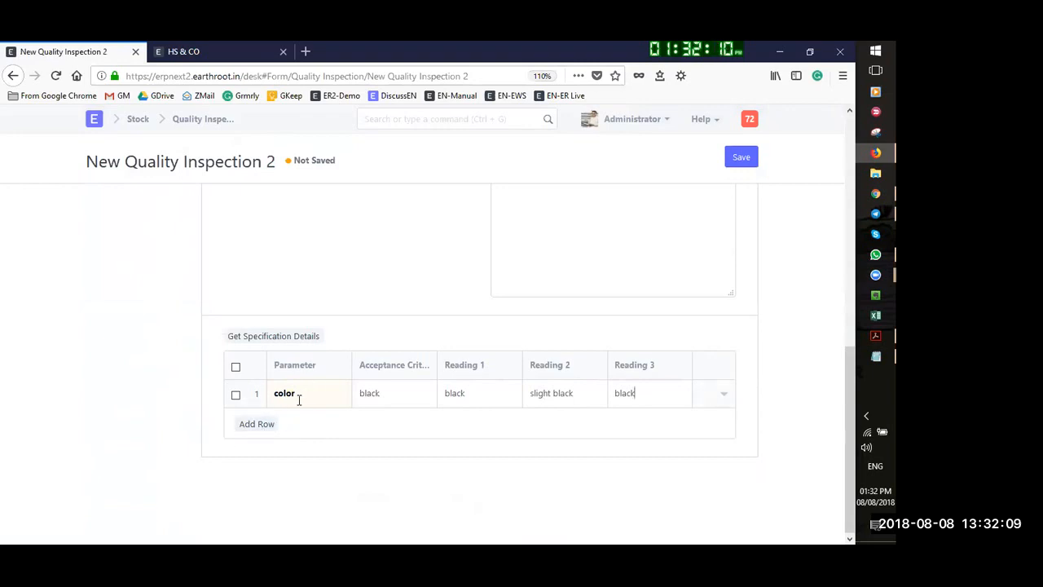
Set the Inspection Type to Outgoing and save the quality inspection
left_click(741, 157)
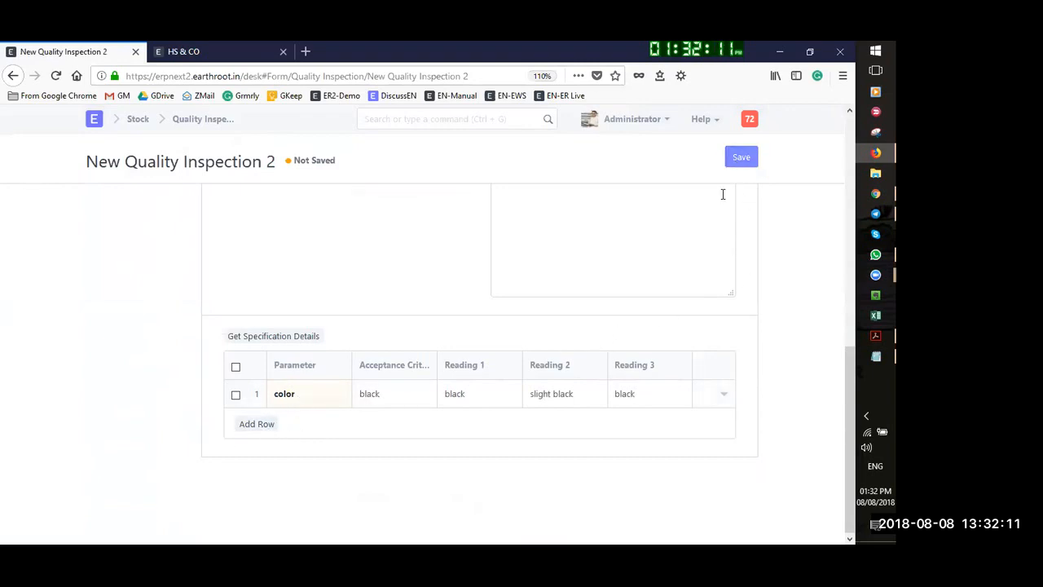
left_click(601, 149)
left_click(543, 231)
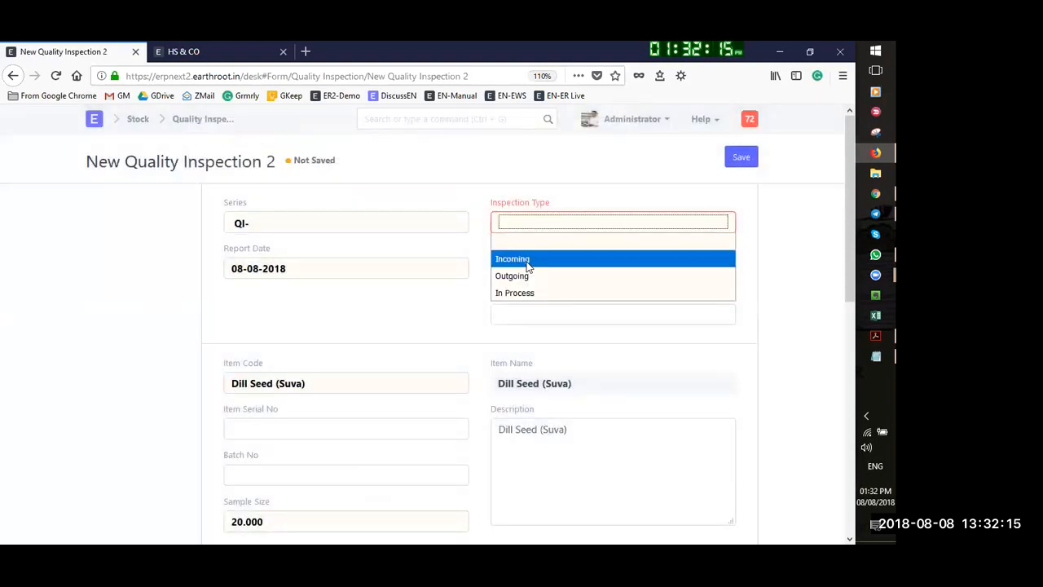
left_click(533, 277)
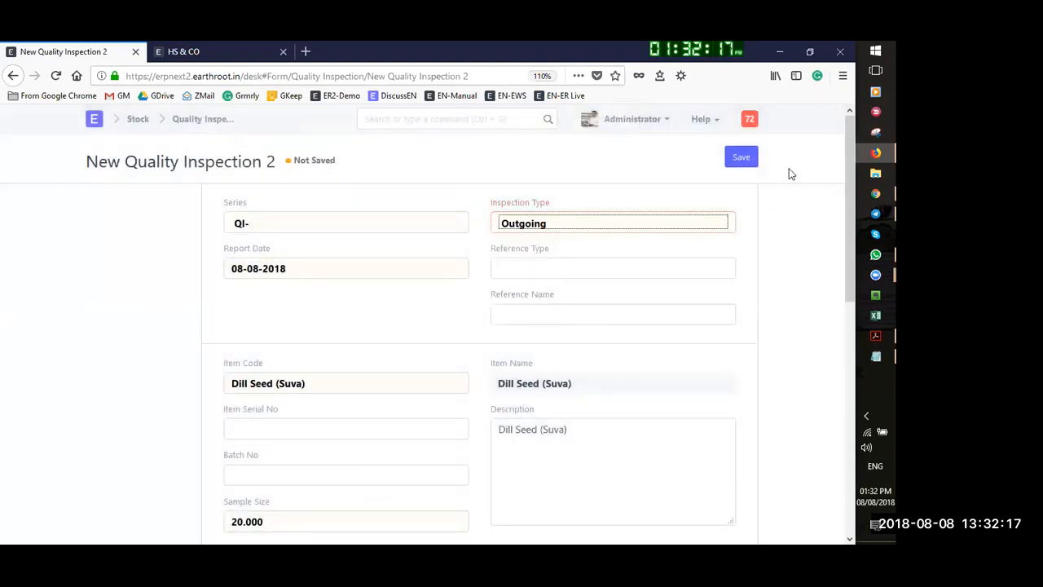
left_click(747, 161)
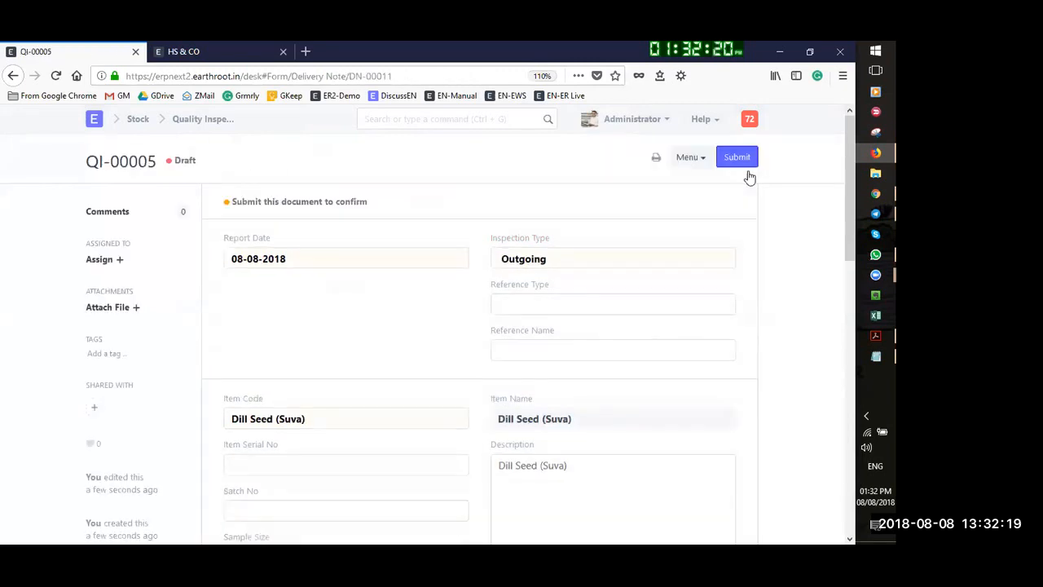
Save DN-00011 with the inspection linked, then submit it and confirm
left_click(741, 160)
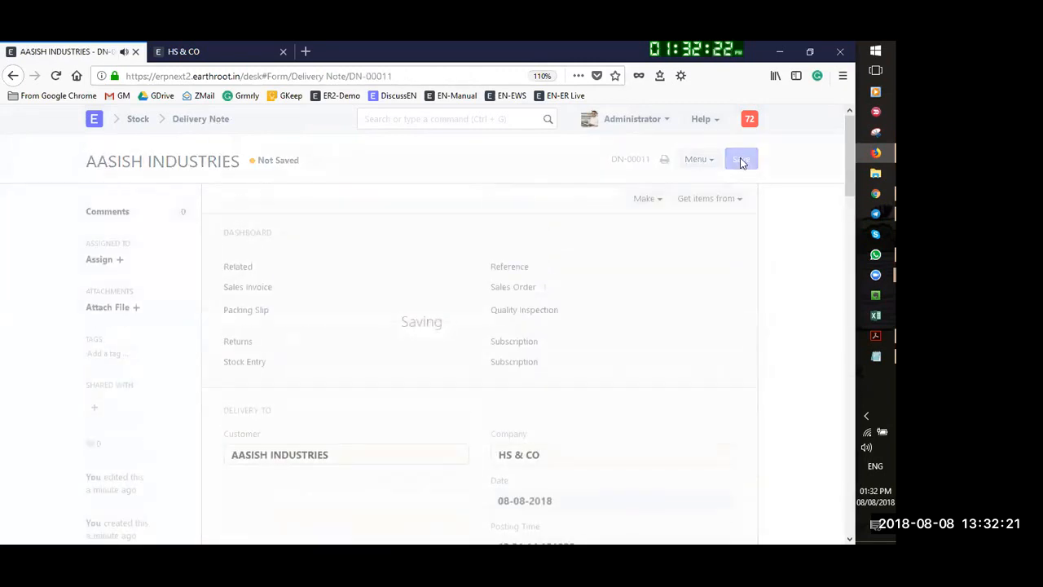
left_click(738, 160)
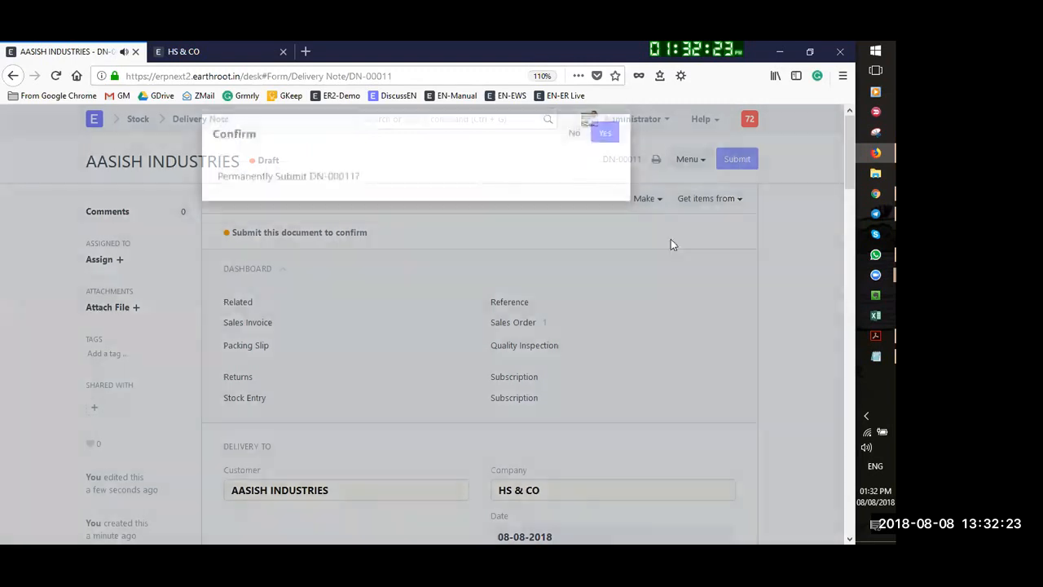
left_click(604, 145)
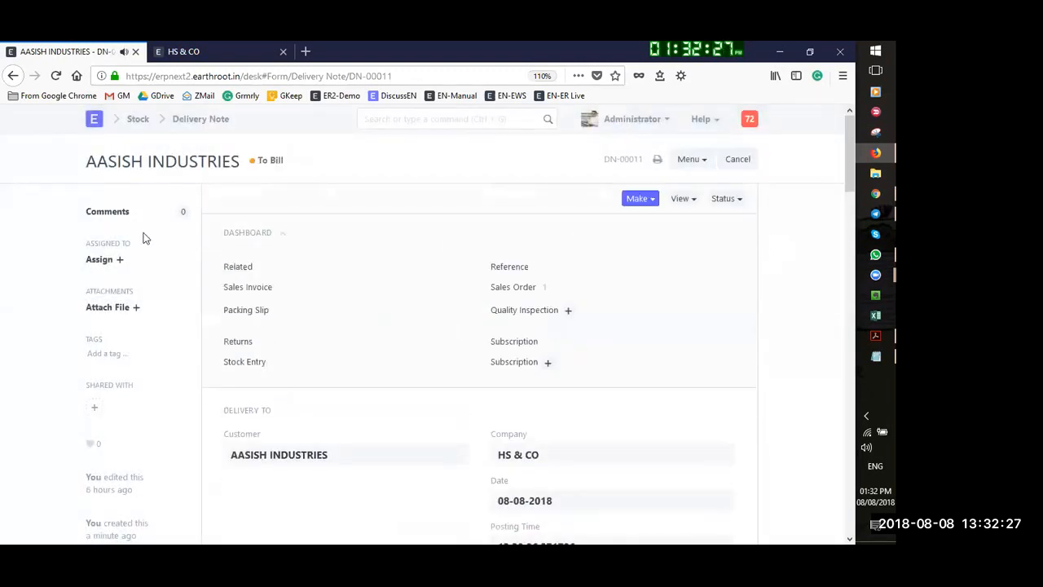
scroll(563, 359, "down", 5)
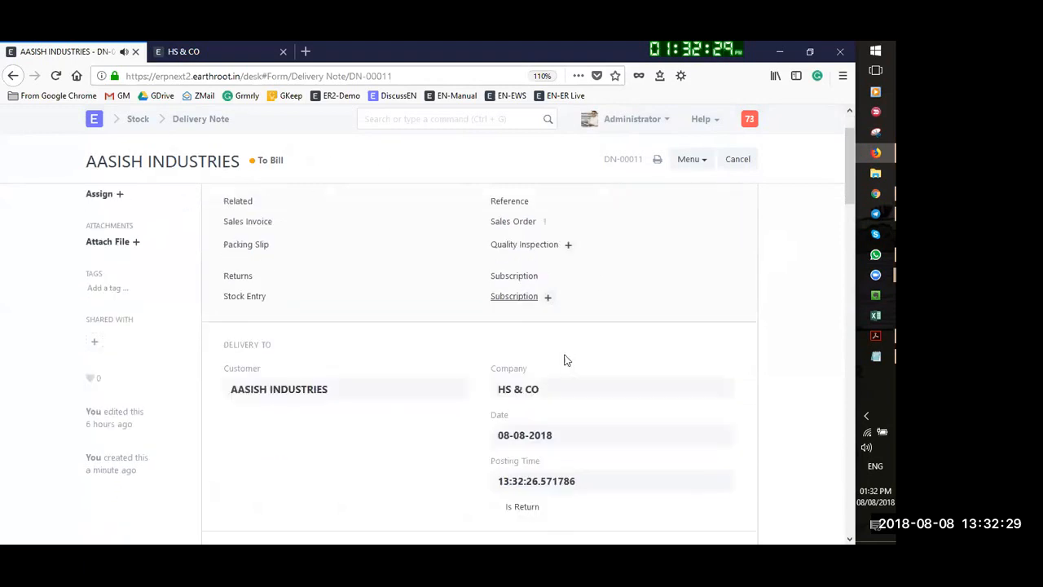
scroll(599, 314, "up", 5)
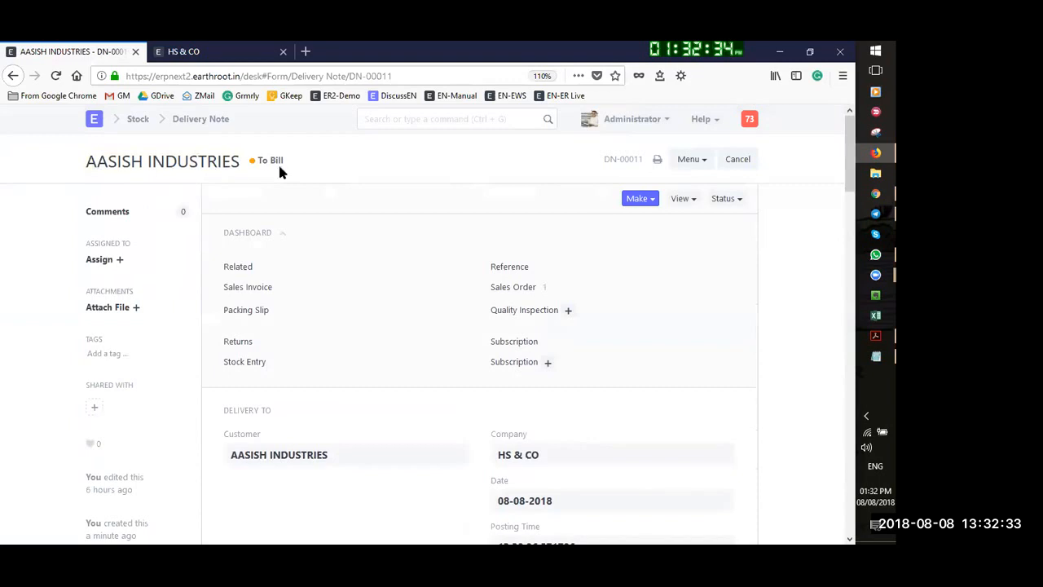
Open AASISH INDUSTRIES' sales order SO-00008 from the Selling Sales Order list, clearing the % Delivered filter
left_click(135, 120)
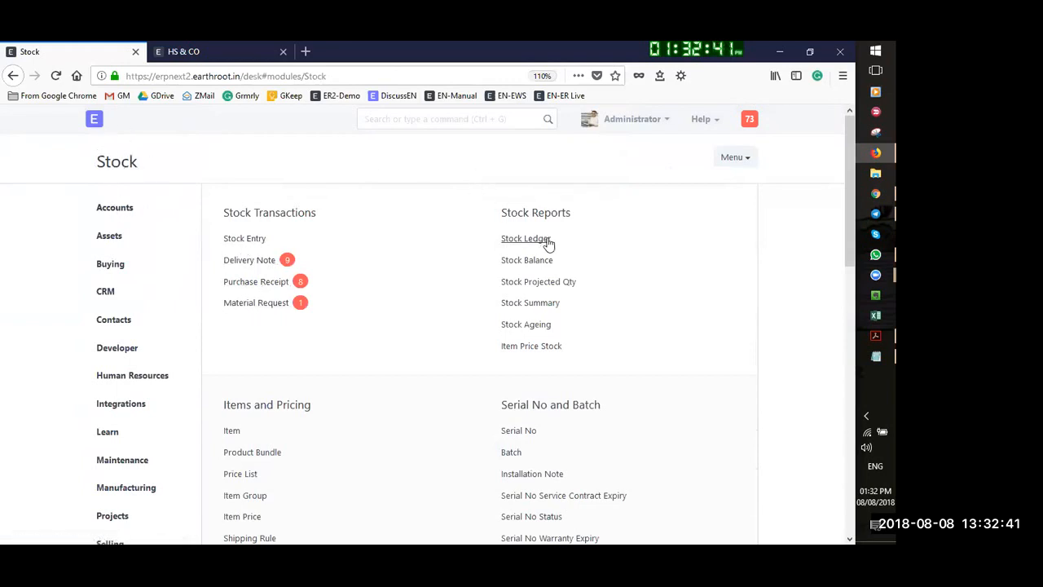
left_click(89, 122)
left_click(514, 288)
left_click(250, 262)
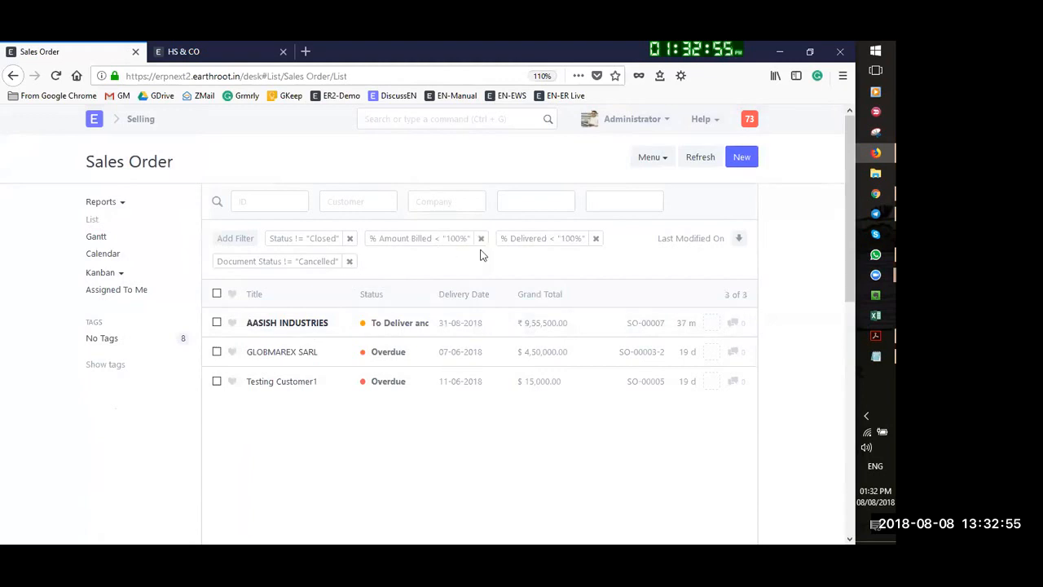
left_click(596, 239)
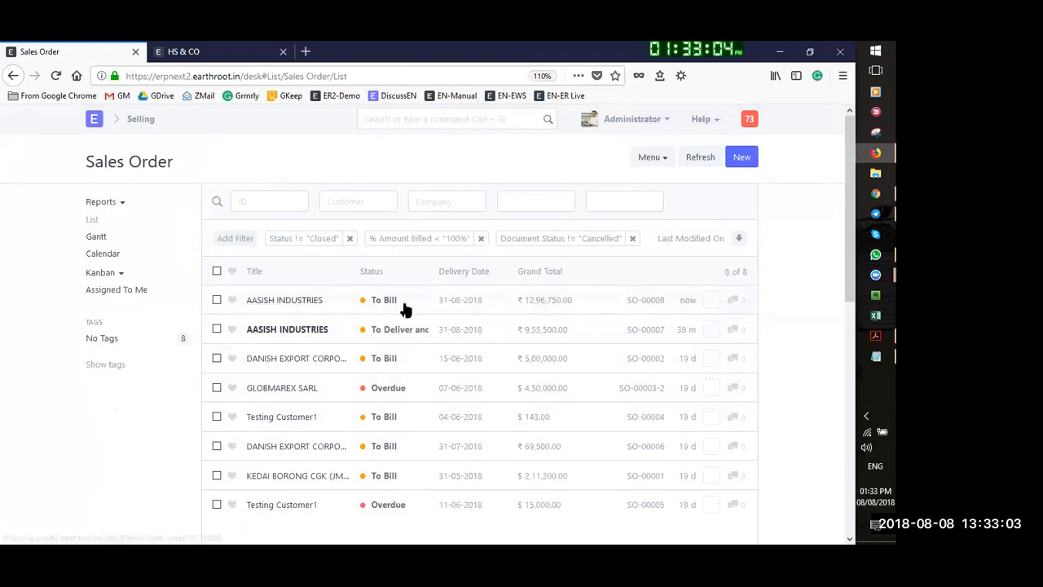
left_click(269, 300)
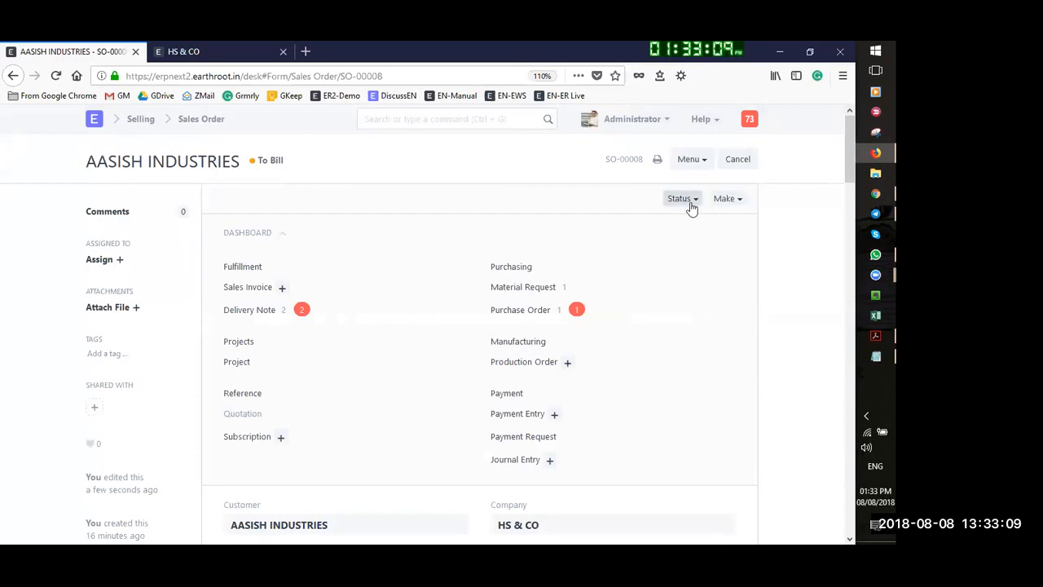
left_click(743, 200)
Make a new sales invoice from SO-00008 and review its items and totals
left_click(628, 225)
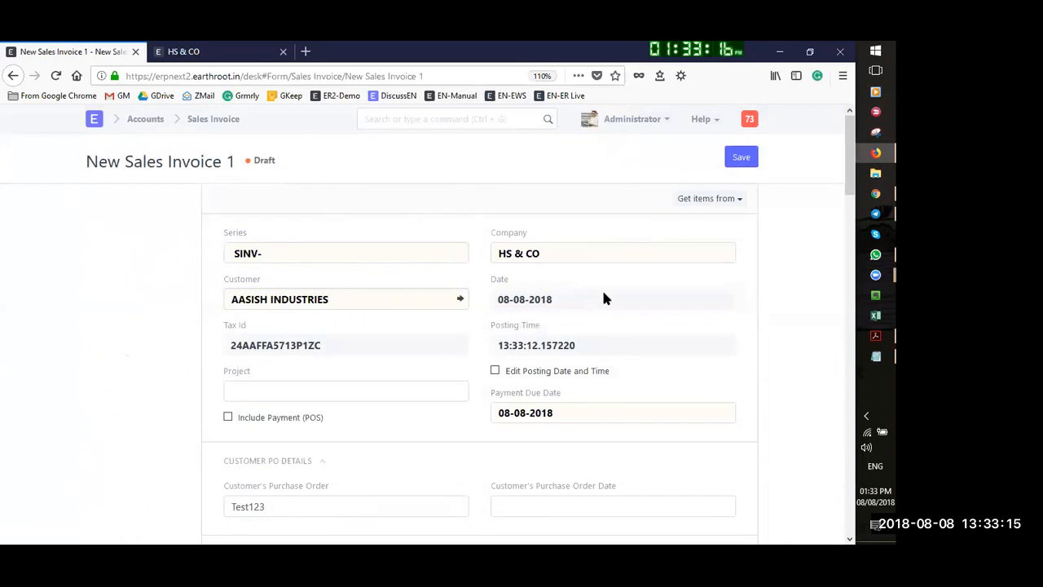
scroll(603, 298, "down", 4)
scroll(635, 309, "up", 2)
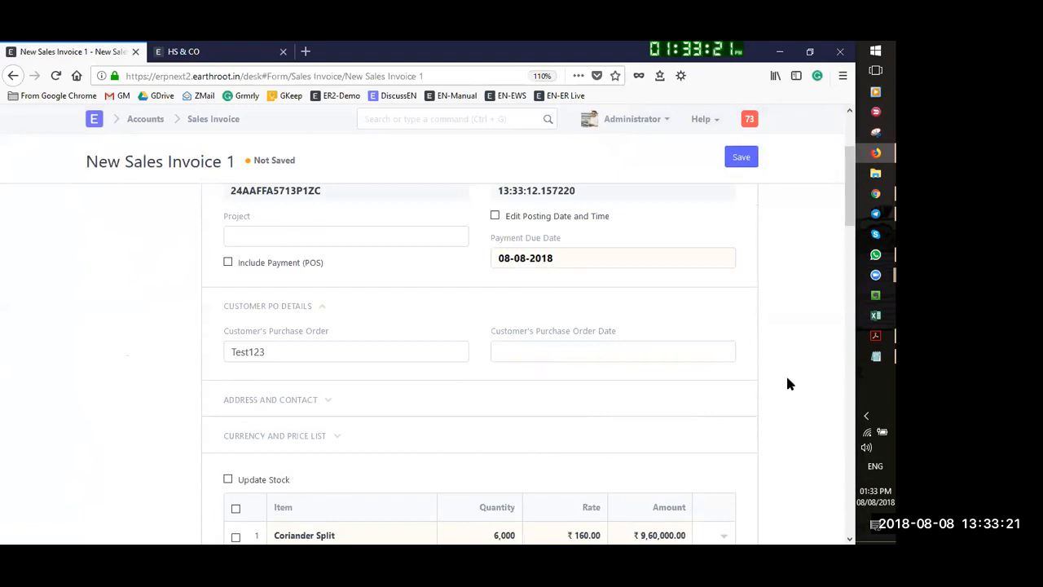
scroll(787, 387, "down", 3)
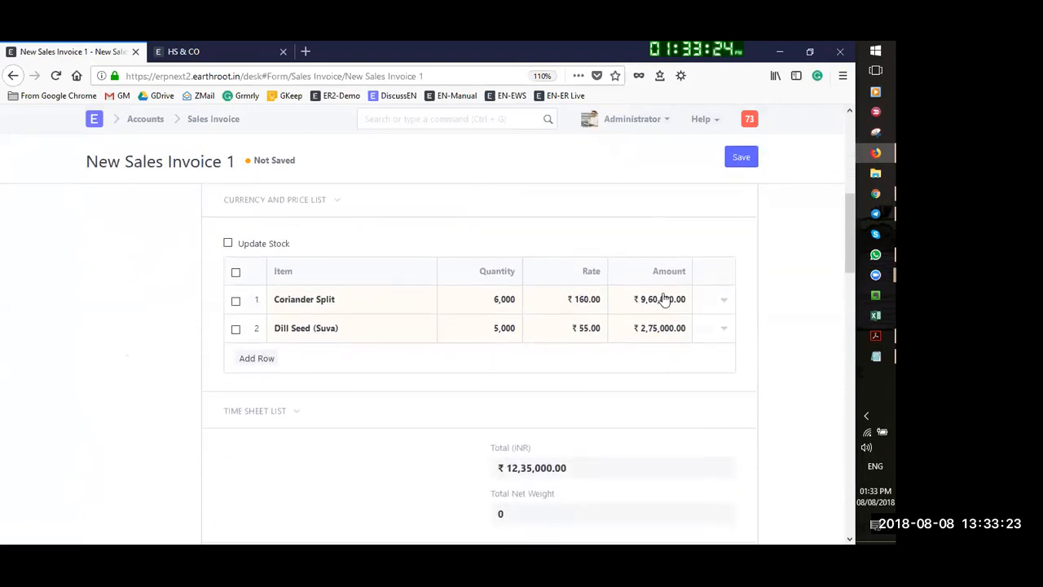
scroll(687, 368, "down", 6)
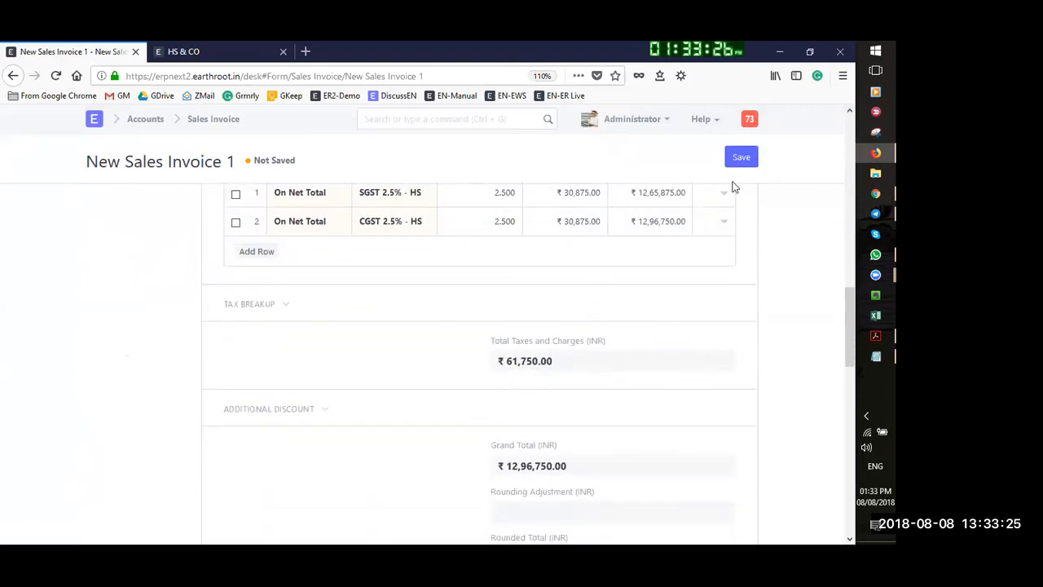
Save the invoice as SINV-00004 (₹12,96,750.00) and submit it permanently
left_click(751, 158)
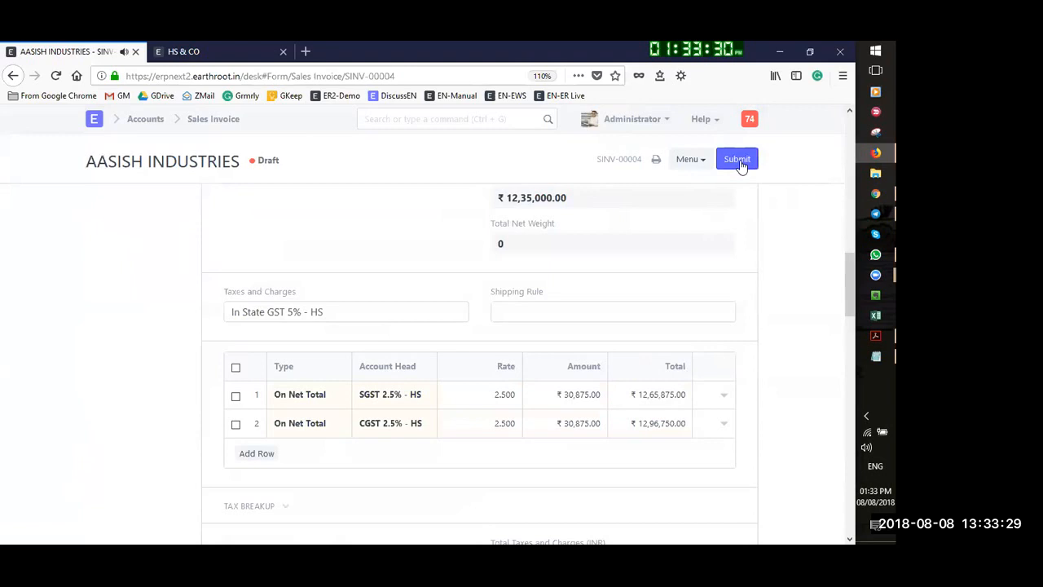
left_click(737, 160)
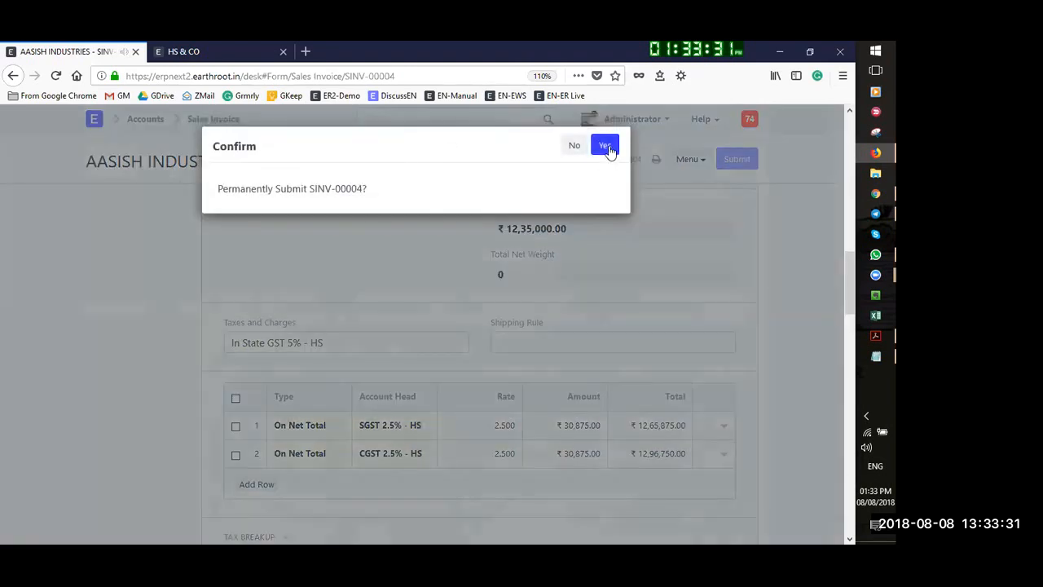
left_click(605, 147)
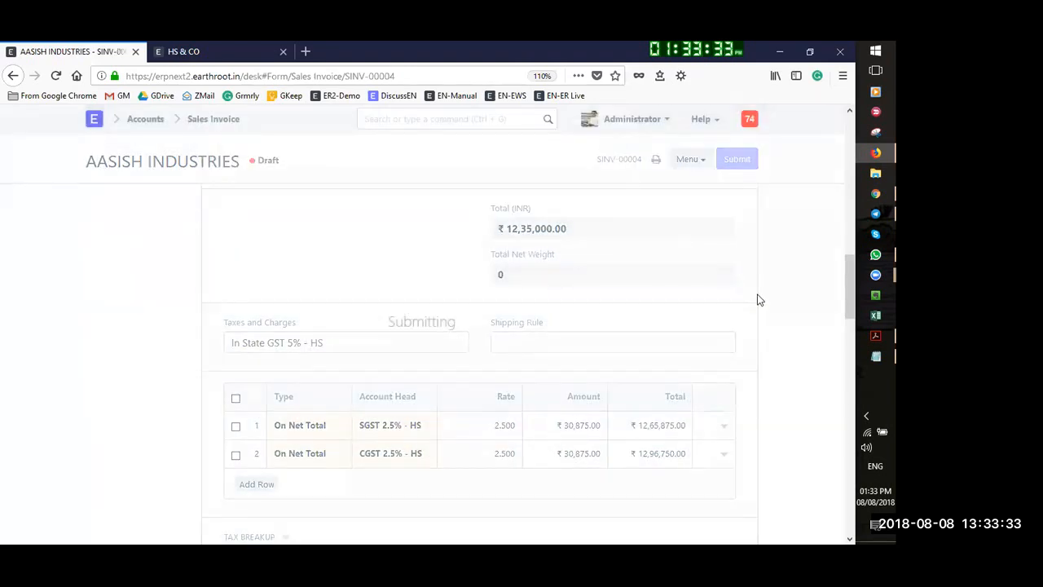
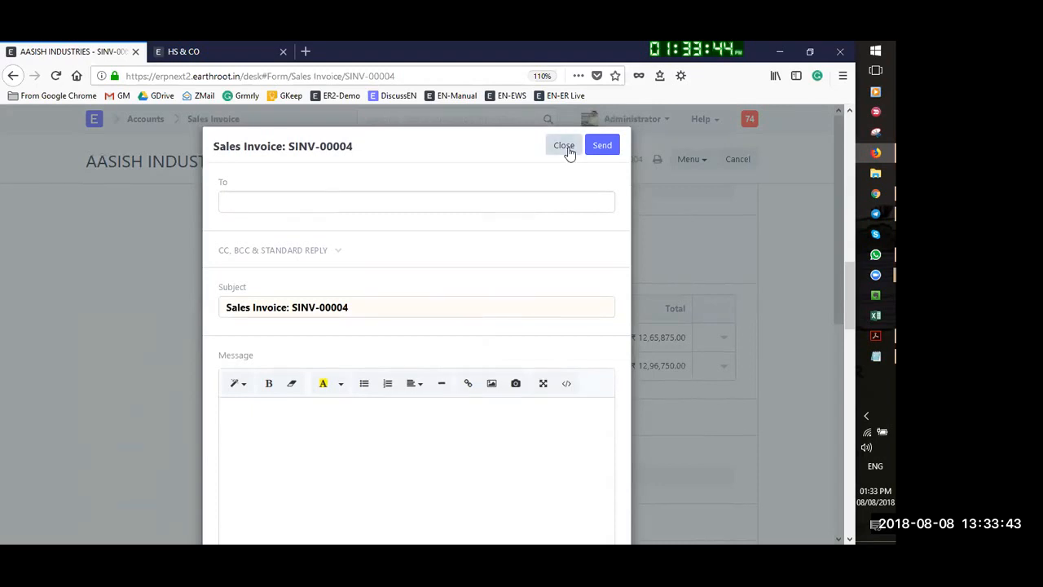
Close the e-mail draft for SINV-00004 and look through the invoice's Menu actions
left_click(561, 150)
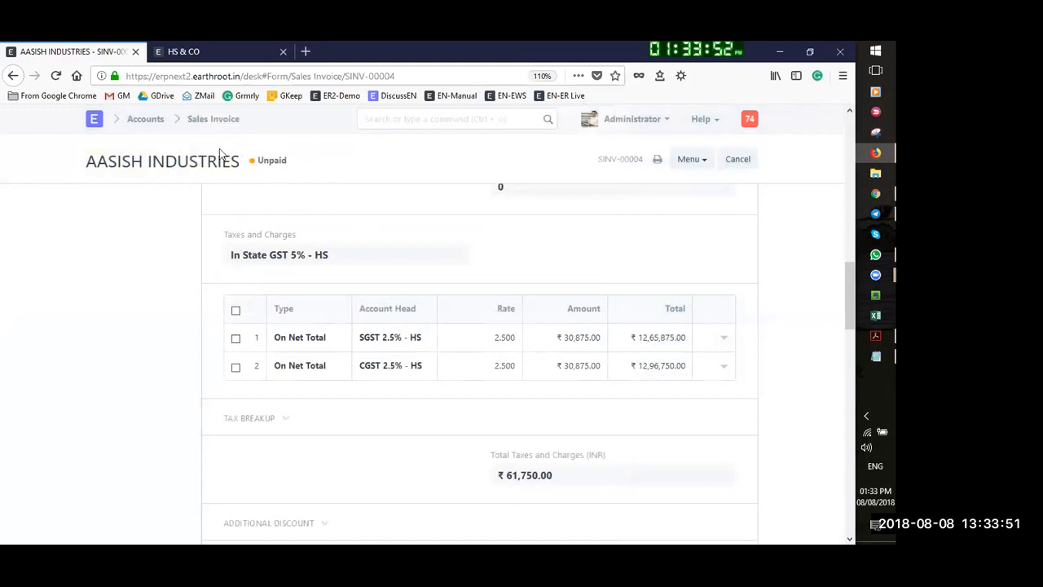
left_click(707, 163)
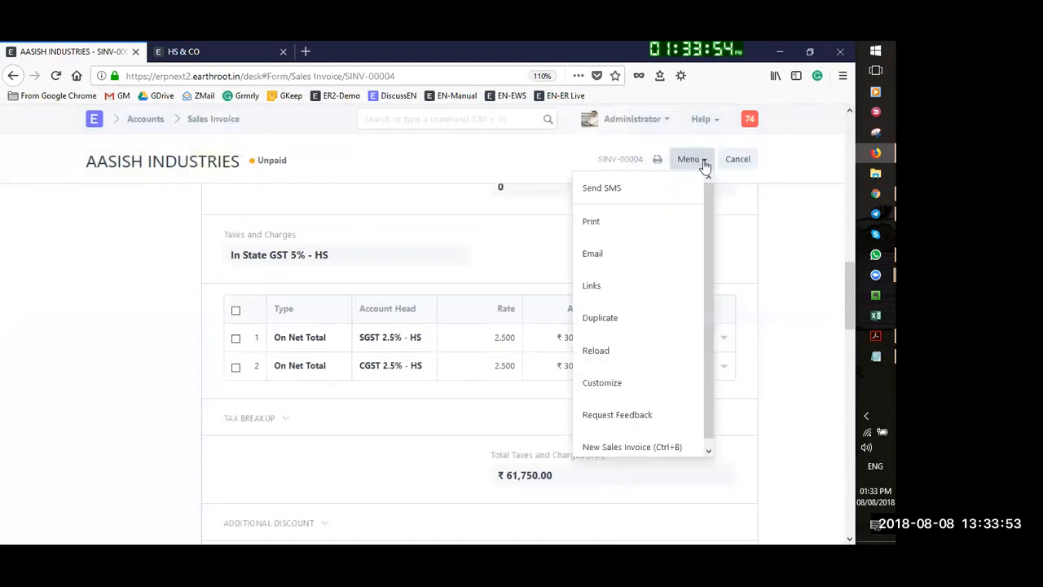
left_click(741, 242)
scroll(737, 242, "up", 10)
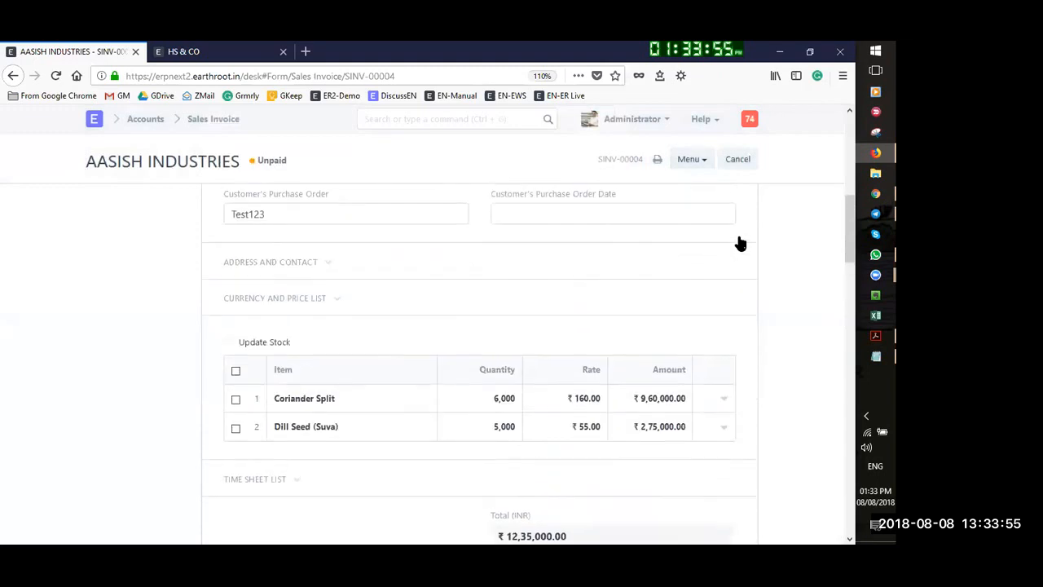
Show the documents that can be made from SINV-00004, briefly starting a payment entry
left_click(734, 200)
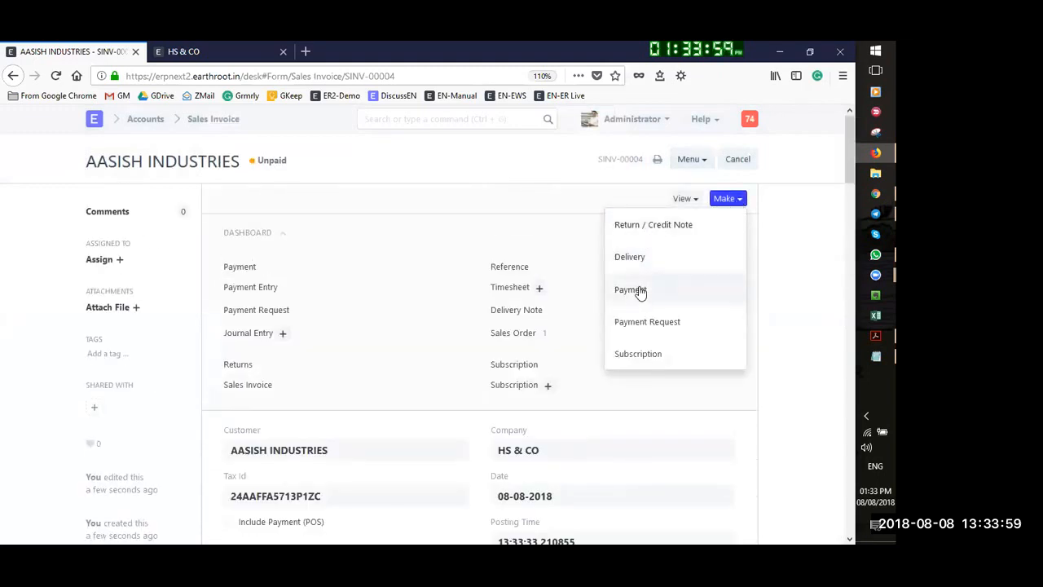
left_click(641, 292)
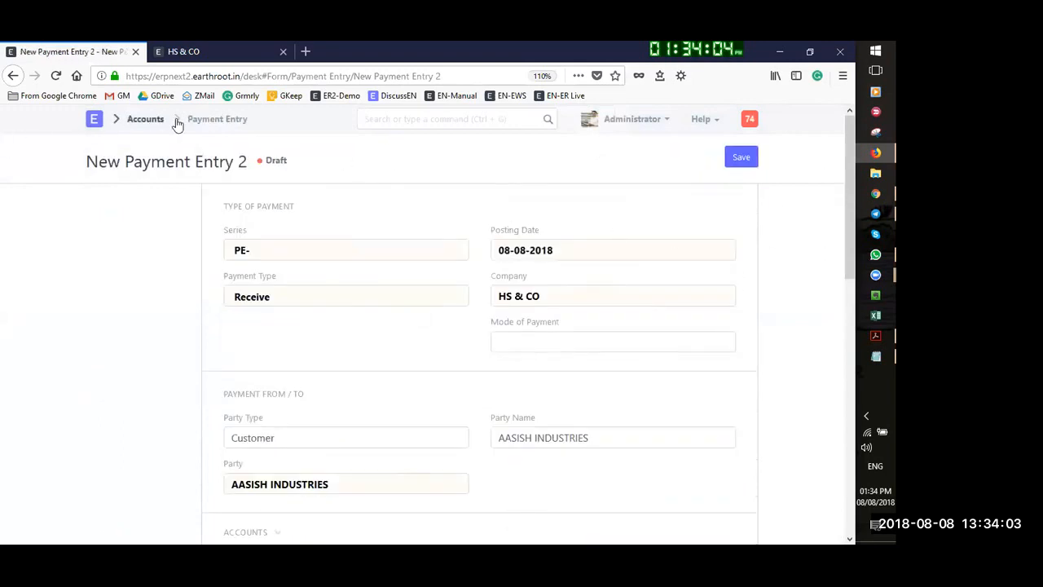
left_click(13, 76)
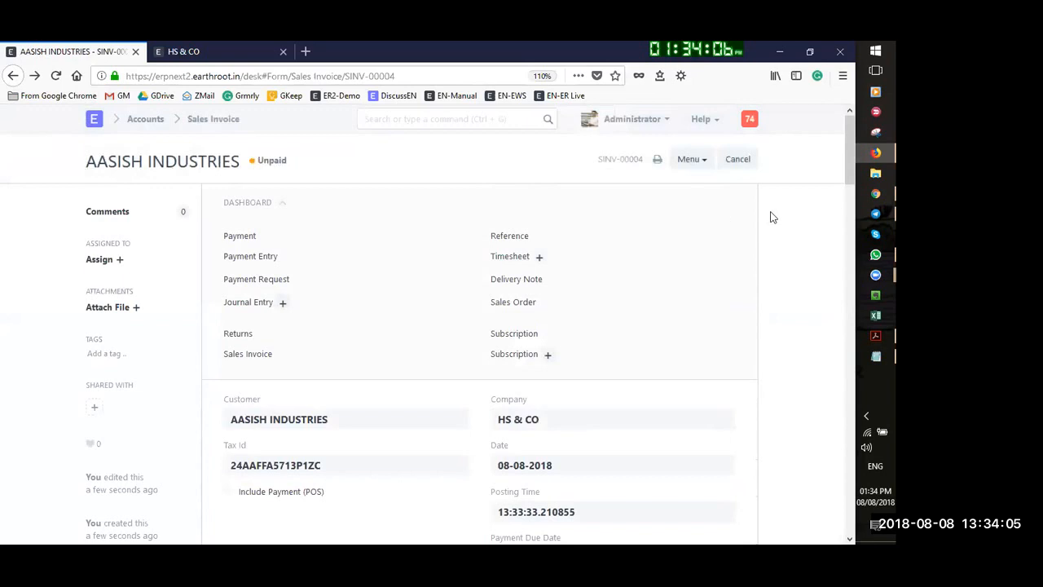
left_click(743, 201)
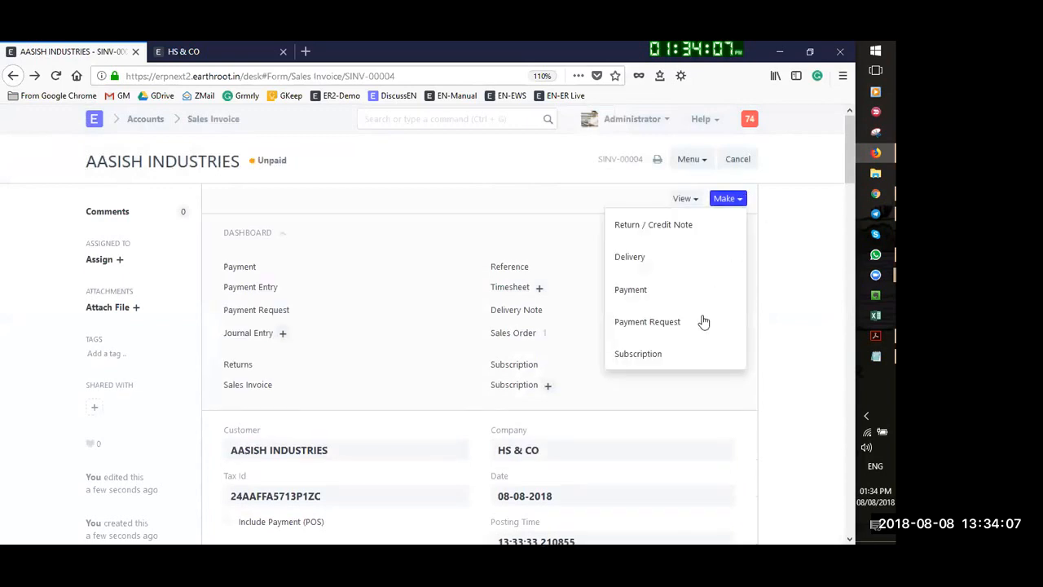
left_click(656, 324)
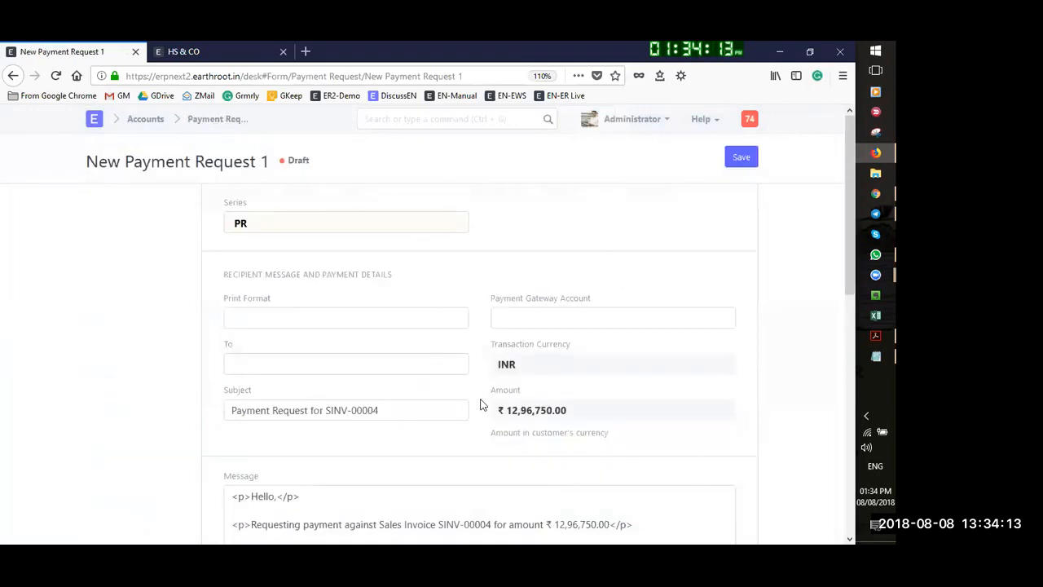
scroll(481, 405, "down", 3)
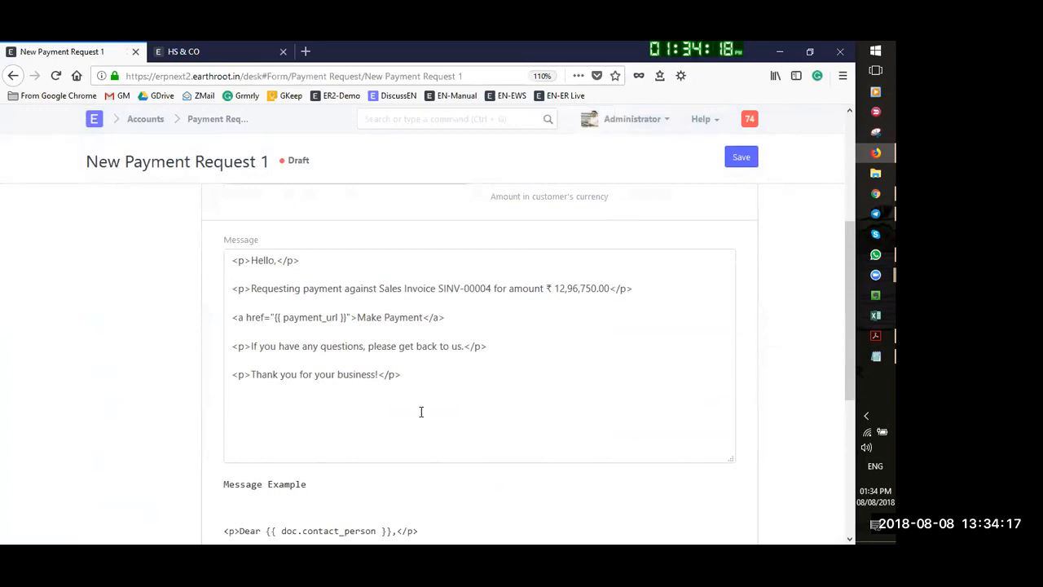
scroll(456, 391, "down", 2)
scroll(349, 328, "up", 2)
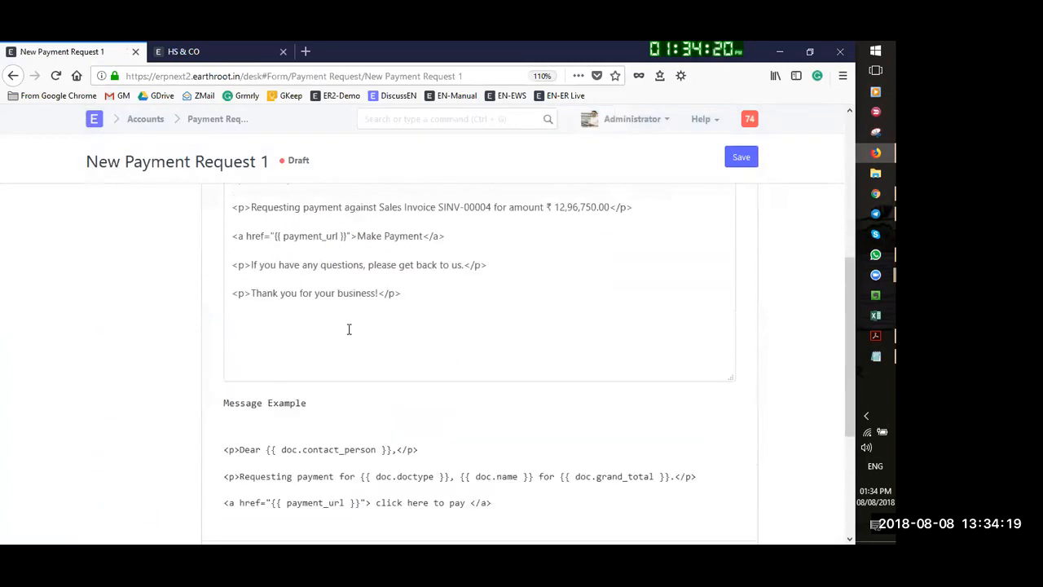
left_click(13, 76)
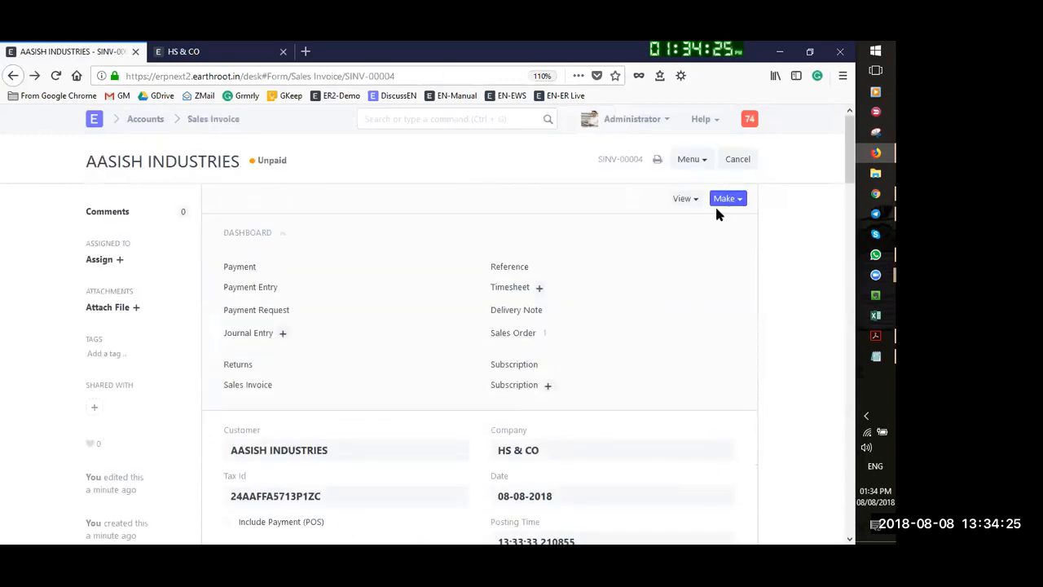
Start a payment entry from SINV-00004 and set the Paid Amount to 10,00,000
left_click(729, 199)
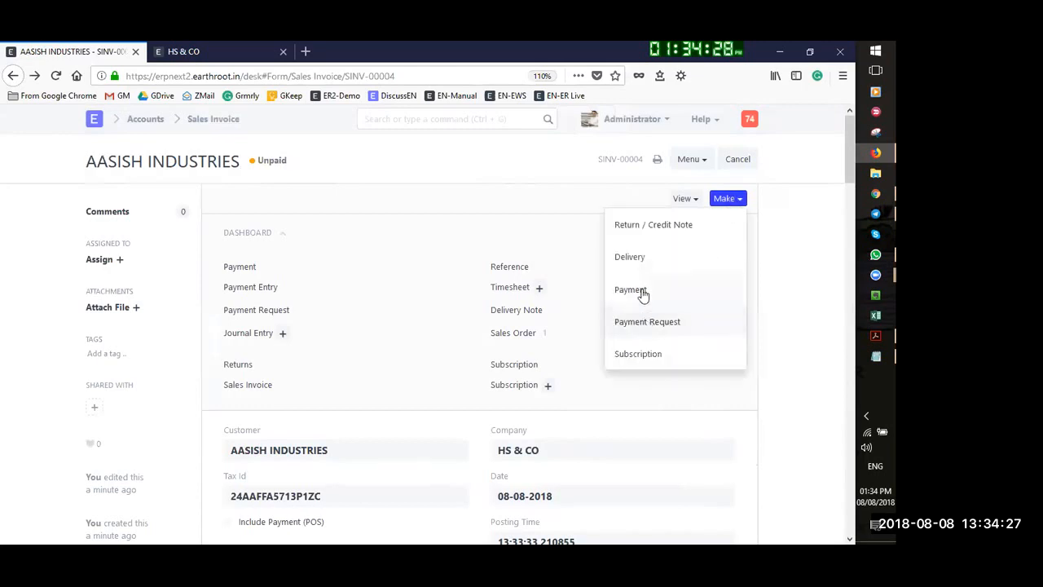
left_click(632, 291)
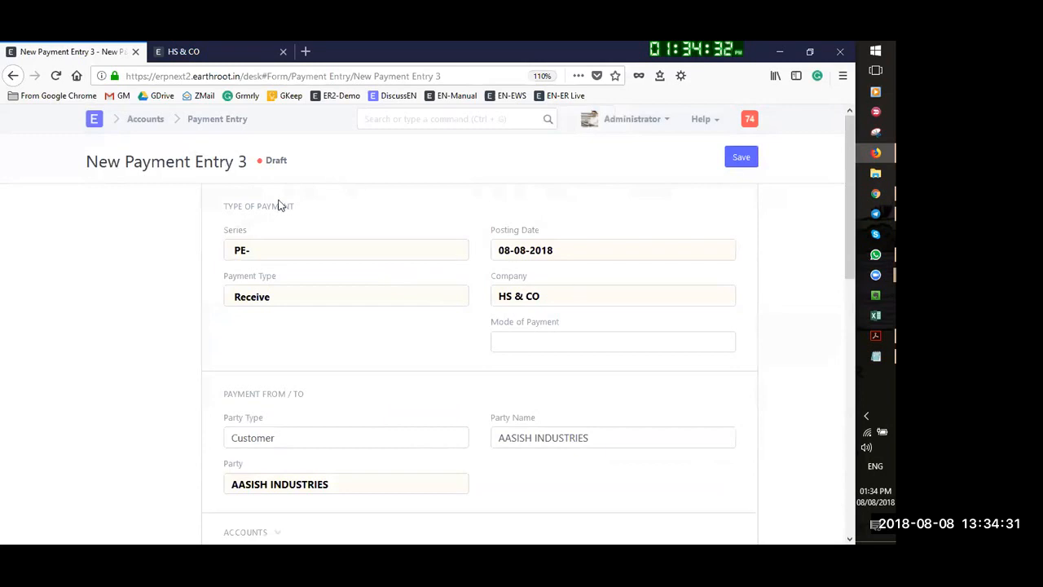
scroll(353, 249, "down", 6)
scroll(473, 361, "up", 3)
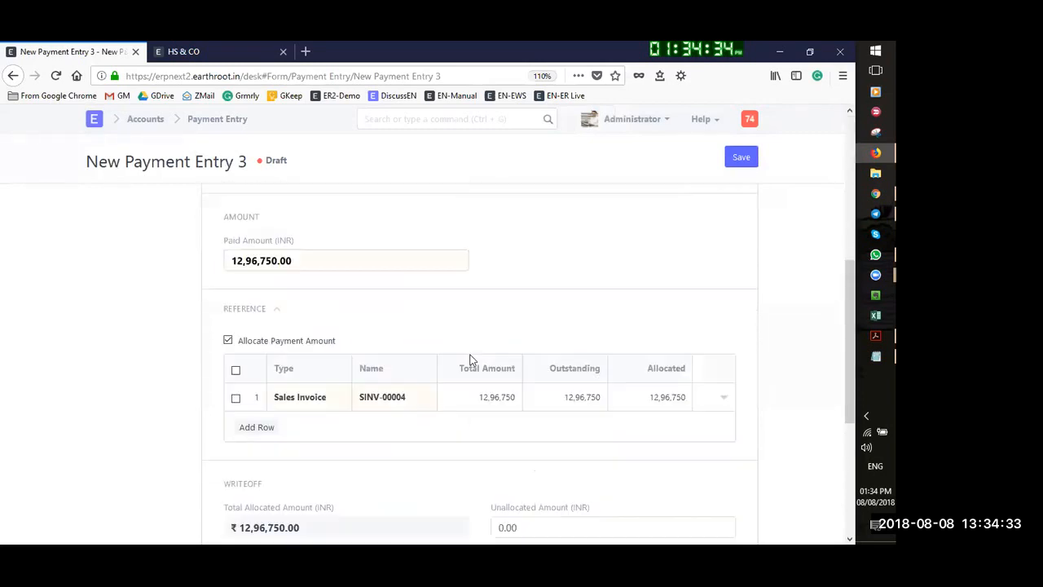
left_click(319, 299)
left_click(319, 300)
type("0")
key("Left")
type("0,0")
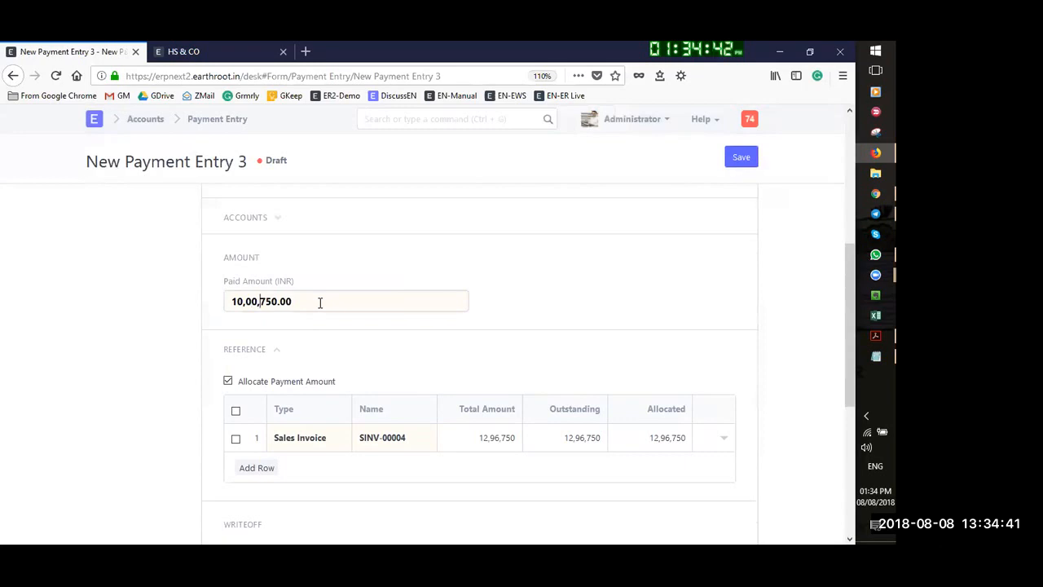
type("0,00")
Add Cheque/Reference No 12345 dated 09-08-2018 and save the payment entry
left_click(740, 160)
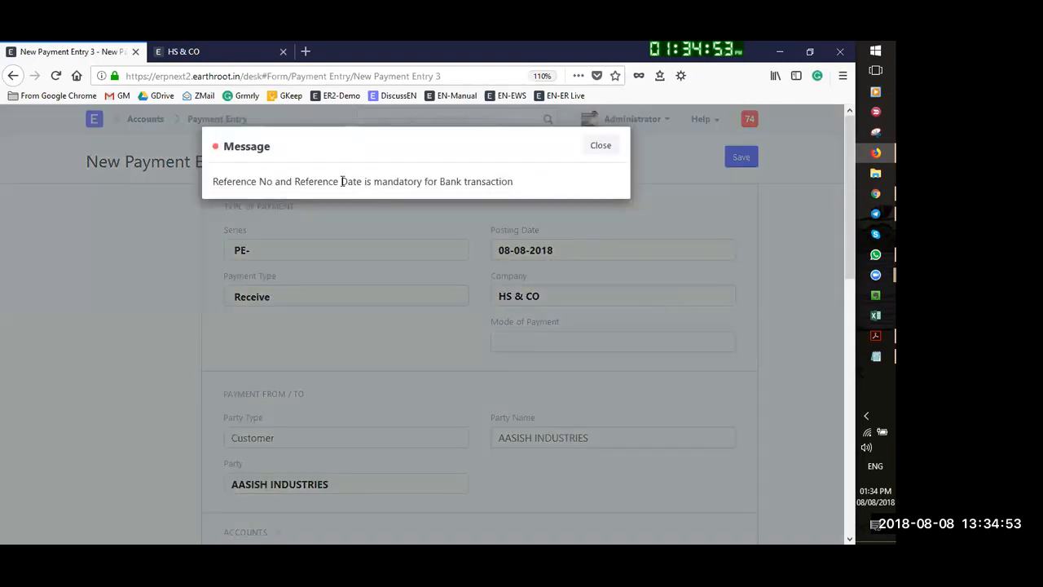
left_click(591, 148)
scroll(188, 364, "down", 10)
scroll(187, 364, "down", 1)
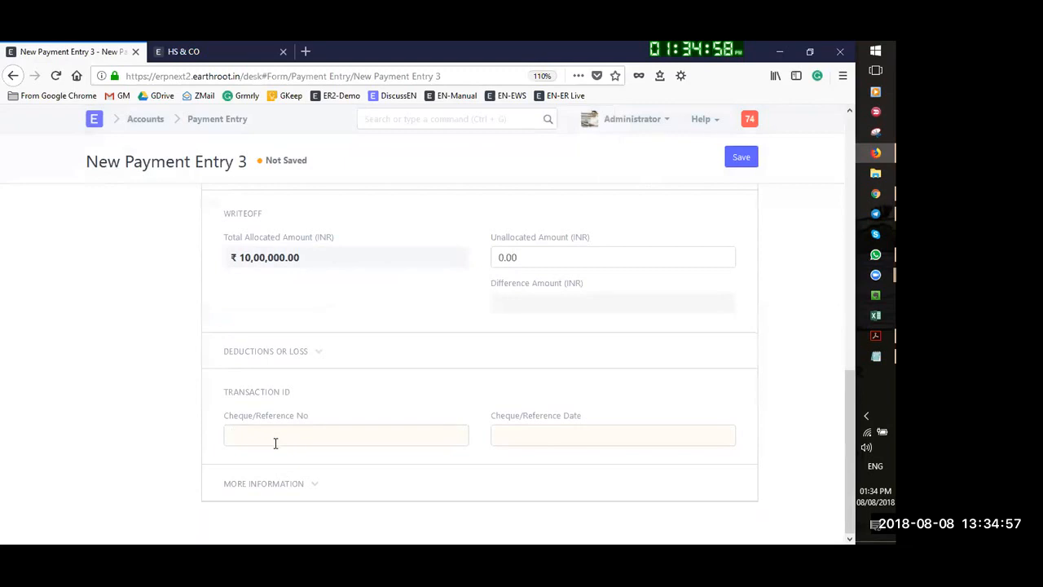
left_click(275, 442)
type("12345")
key("Tab")
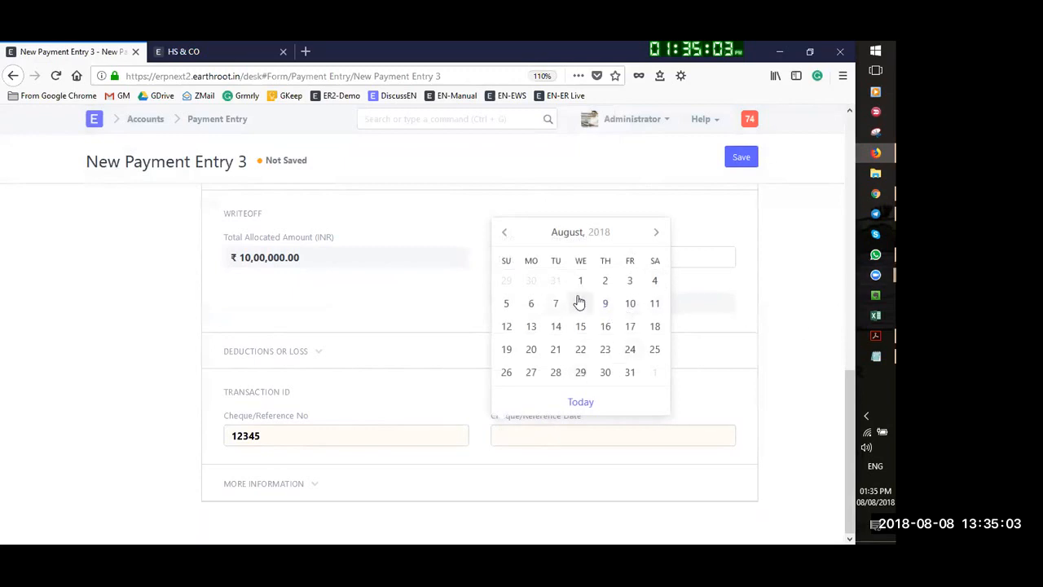
left_click(606, 310)
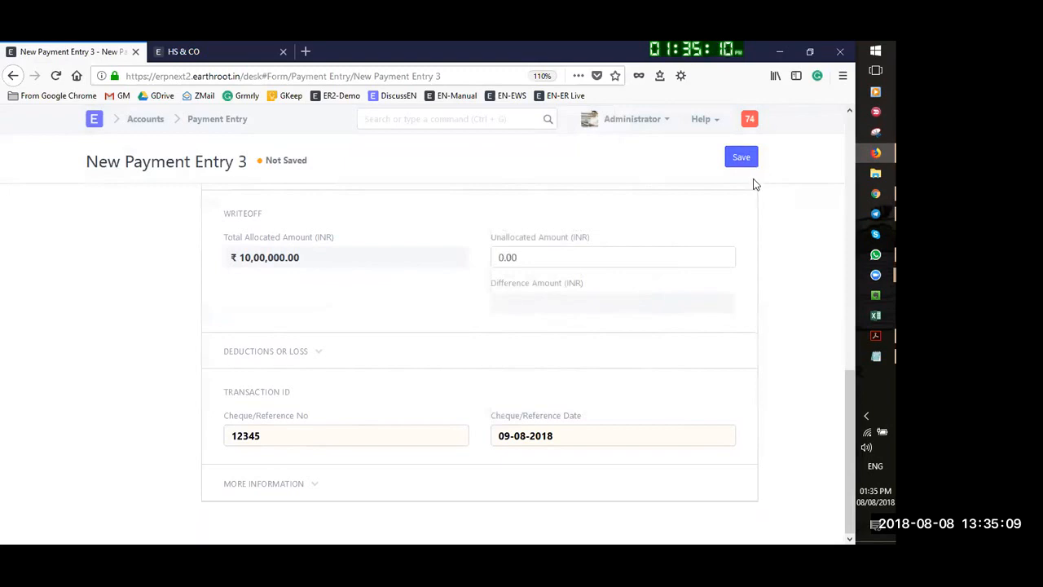
scroll(703, 220, "up", 10)
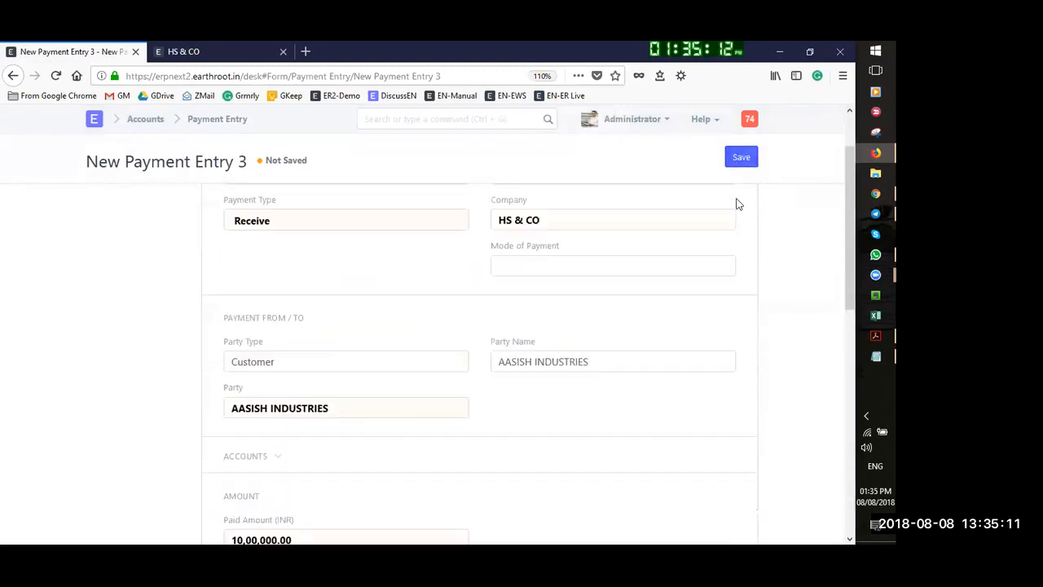
left_click(739, 162)
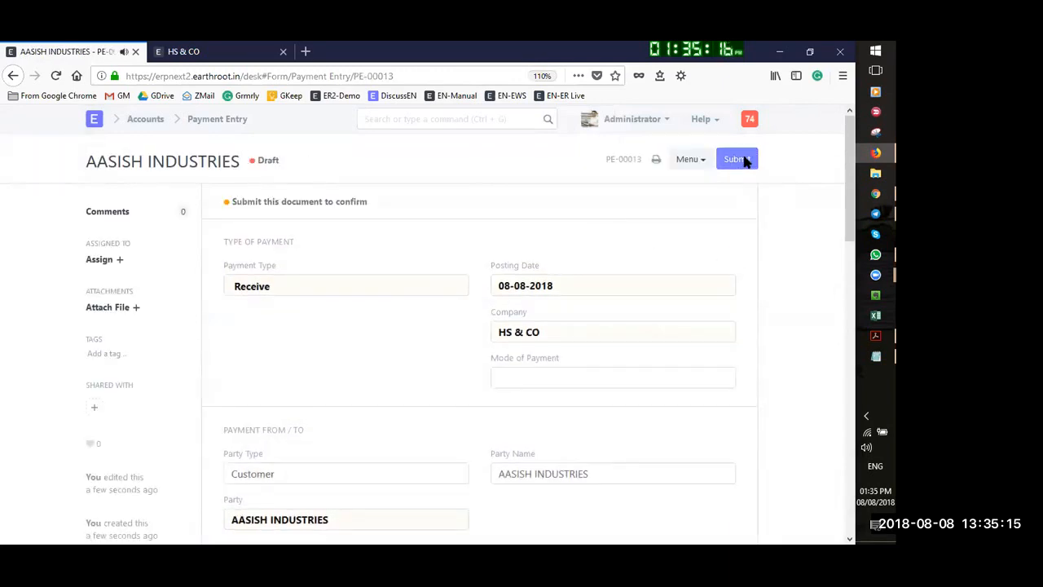
Submit payment entry PE-00013 and go to the Accounts module page
left_click(735, 160)
left_click(605, 148)
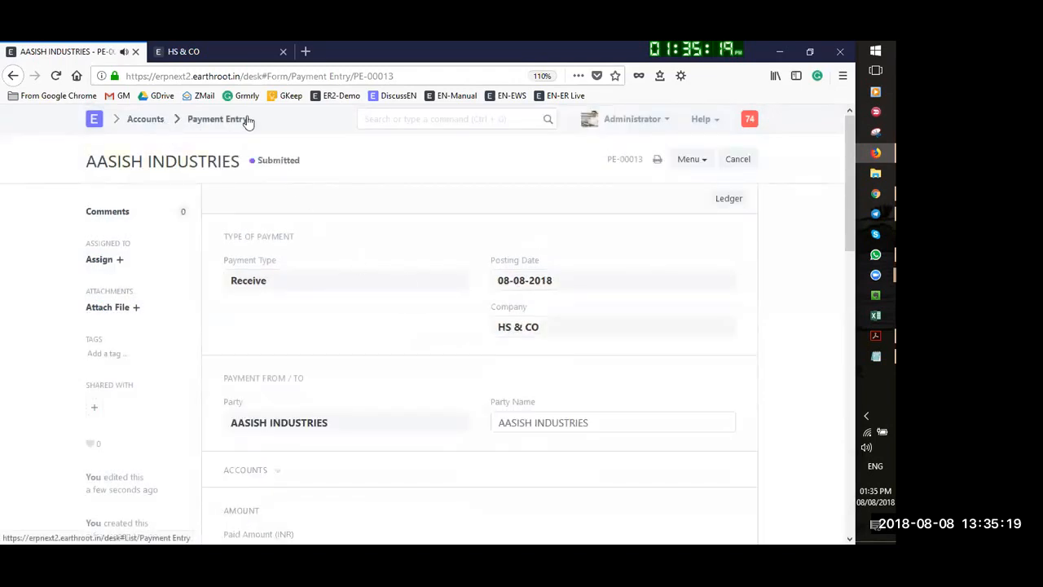
left_click(142, 120)
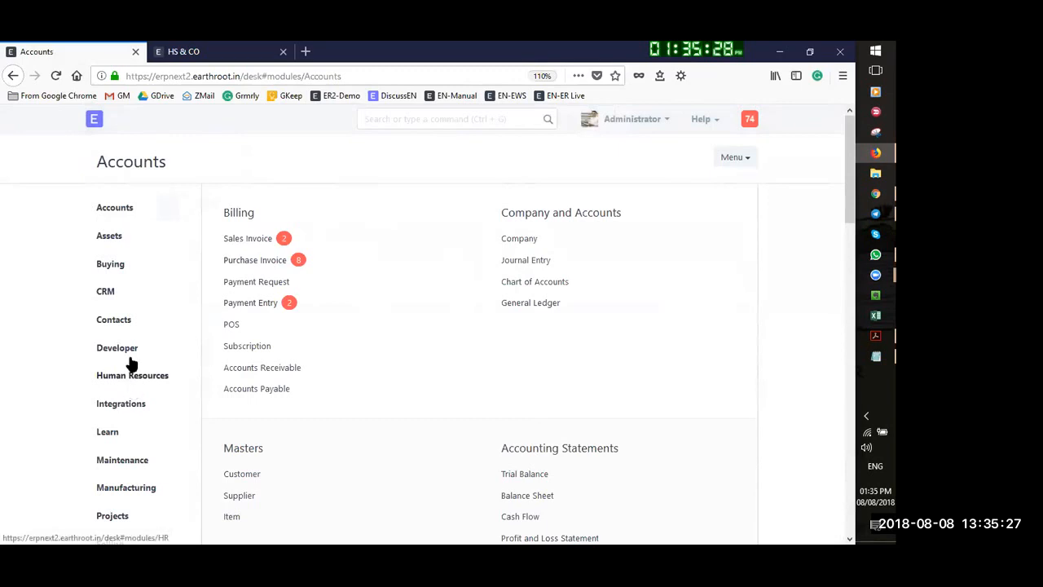
Clear the Selling Sales Order list filters and open AASISH INDUSTRIES' completed order SO-00008
scroll(109, 456, "down", 1)
scroll(109, 458, "down", 2)
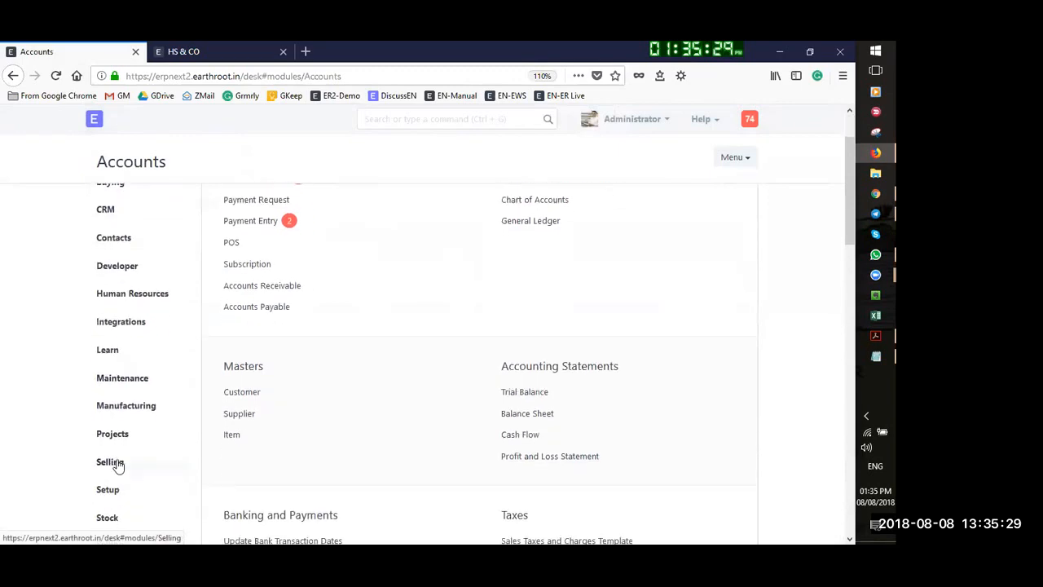
left_click(112, 395)
scroll(294, 332, "up", 3)
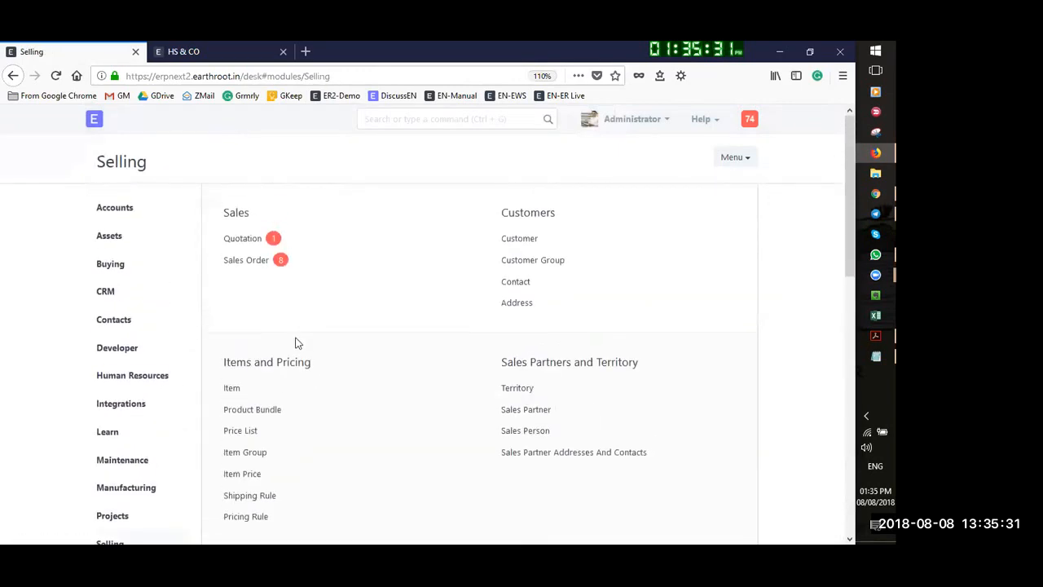
left_click(253, 260)
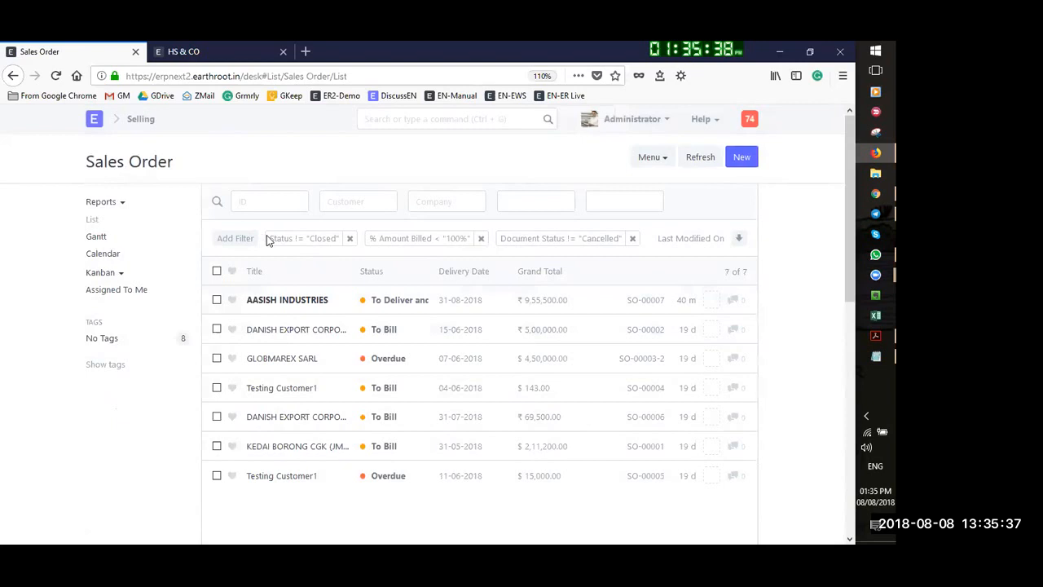
left_click(481, 239)
left_click(497, 240)
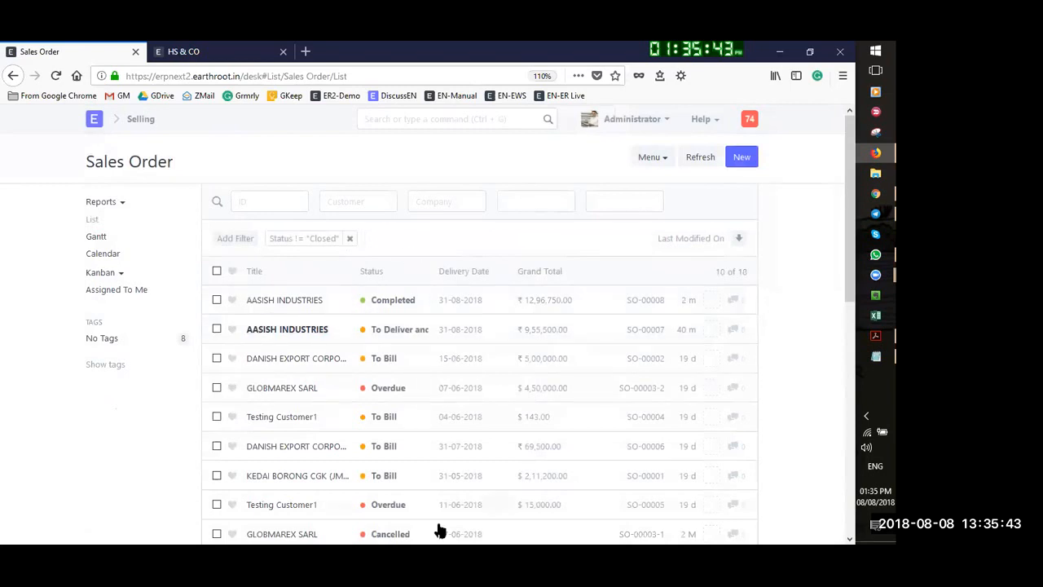
left_click(348, 239)
left_click(230, 237)
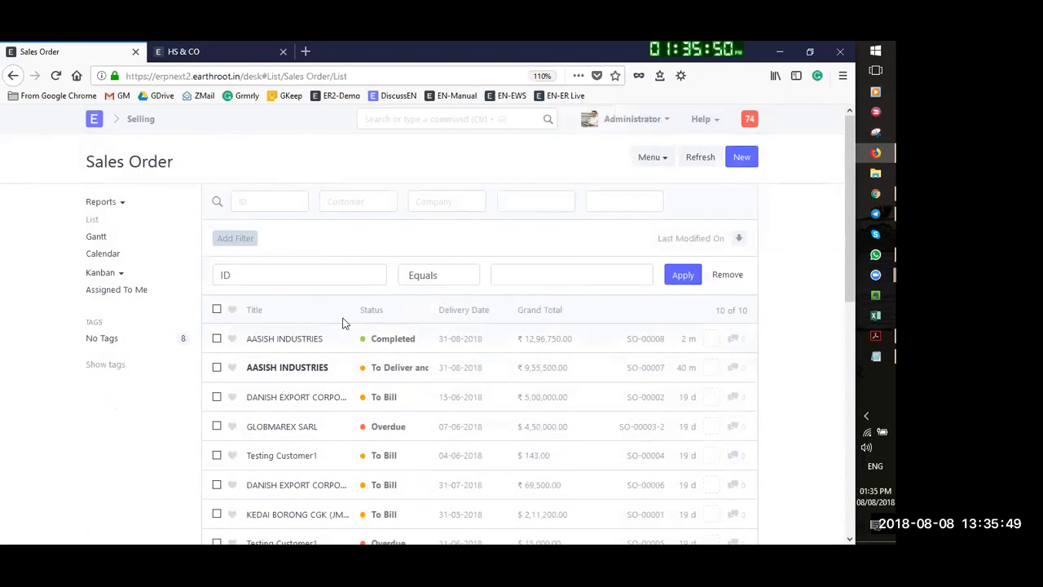
left_click(288, 342)
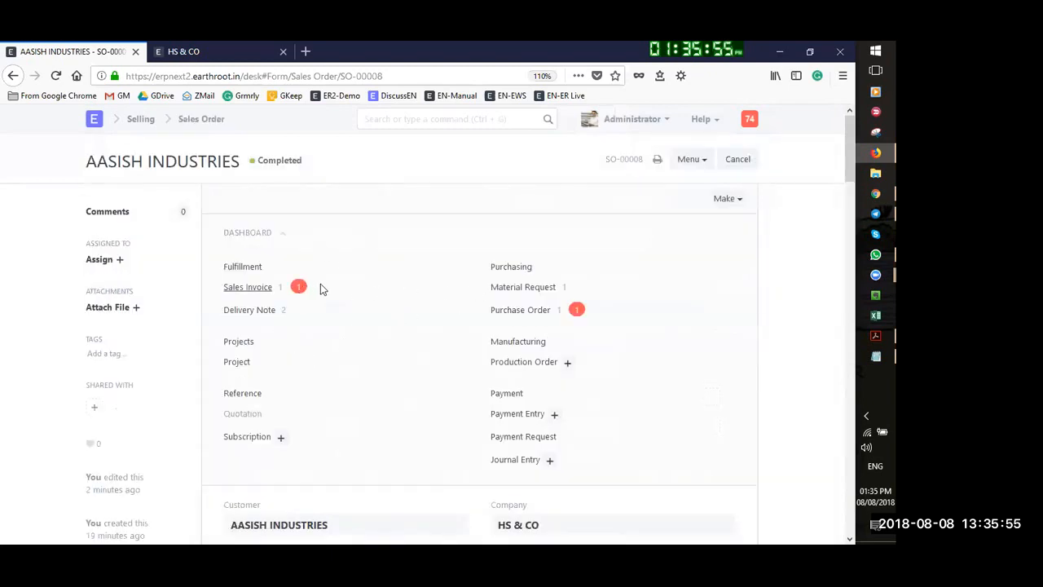
Open SO-00008's linked invoice SINV-00004 and scroll through its items and totals
left_click(242, 290)
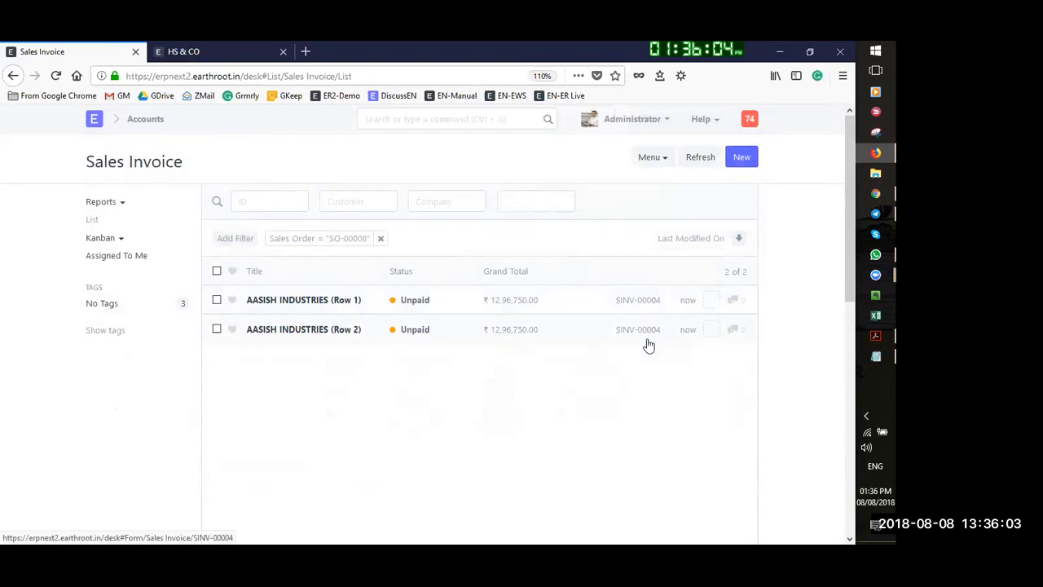
left_click(326, 301)
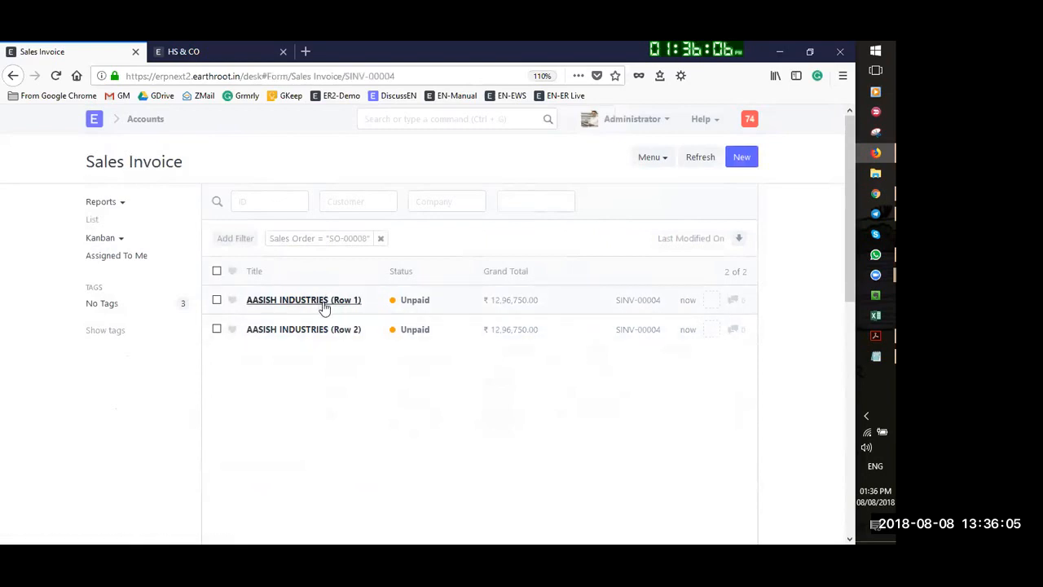
scroll(683, 332, "down", 3)
scroll(683, 332, "down", 15)
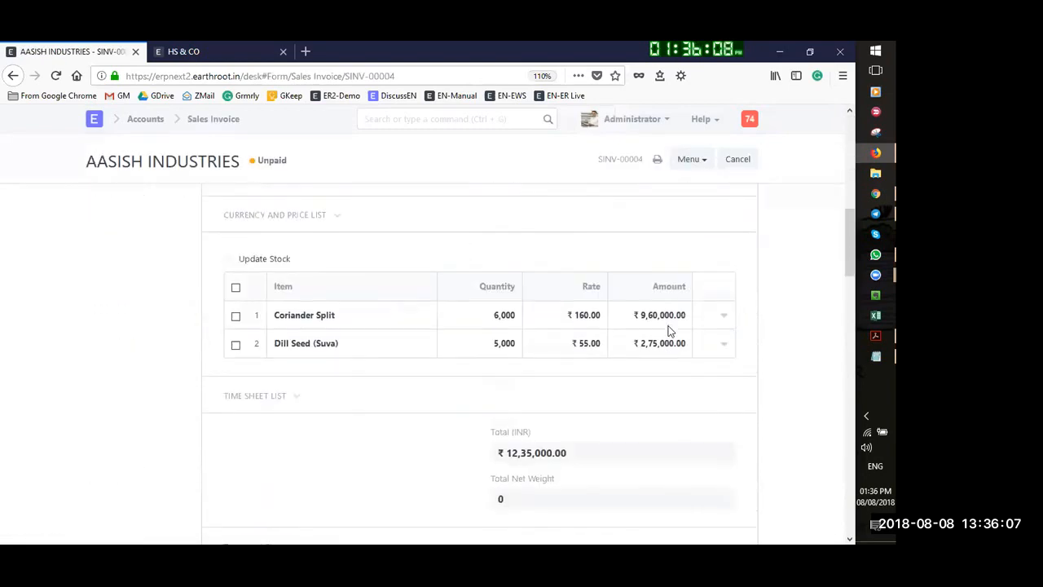
scroll(717, 336, "down", 3)
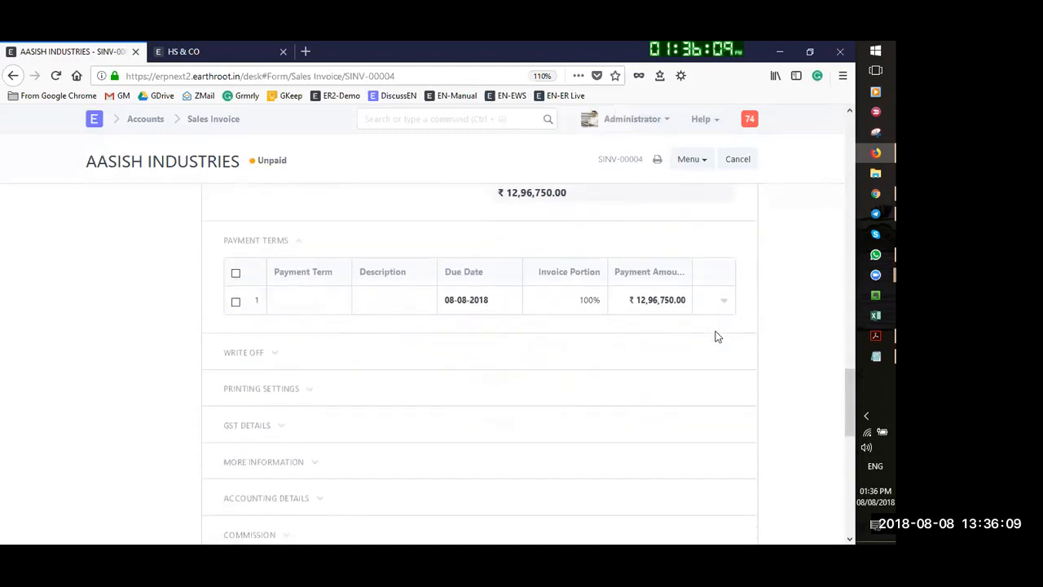
scroll(717, 337, "up", 1)
scroll(496, 330, "up", 4)
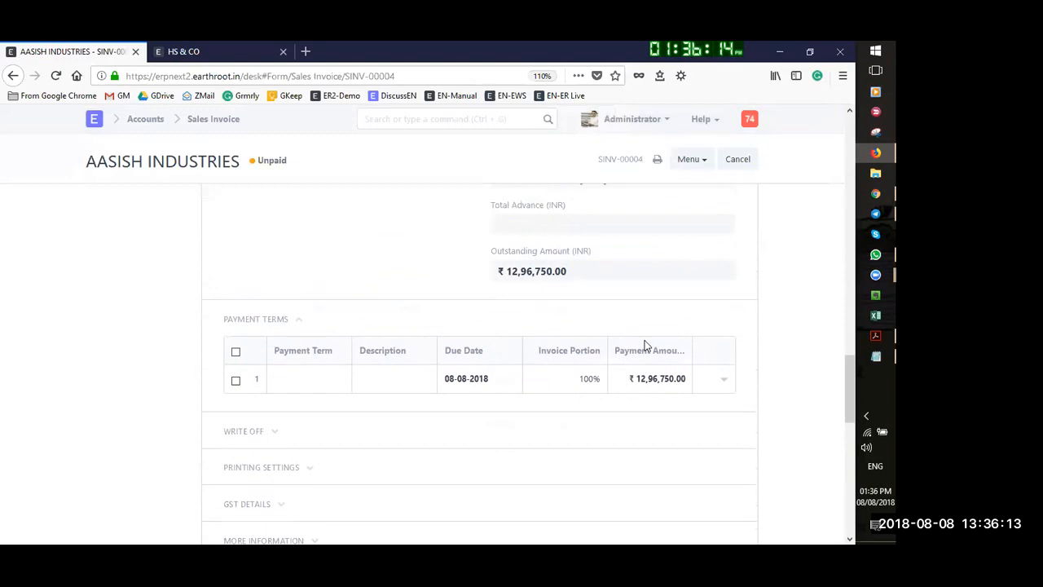
scroll(644, 345, "up", 4)
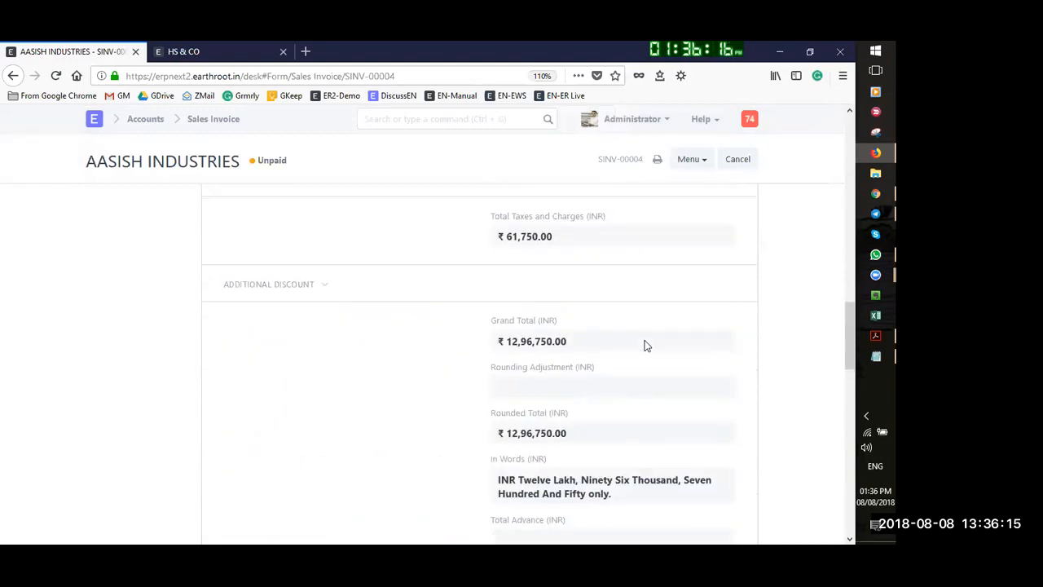
scroll(643, 346, "down", 12)
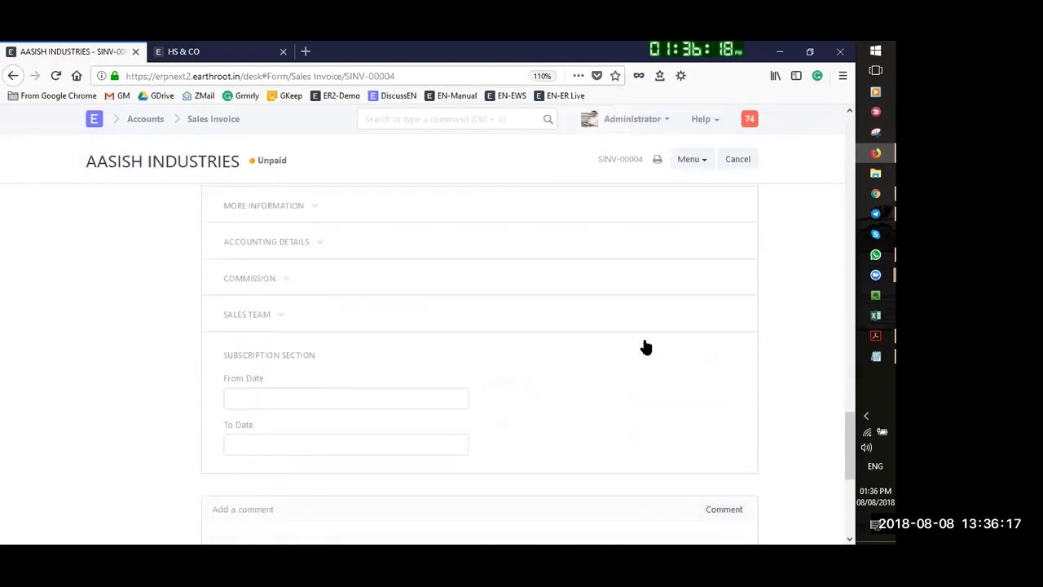
scroll(644, 345, "up", 8)
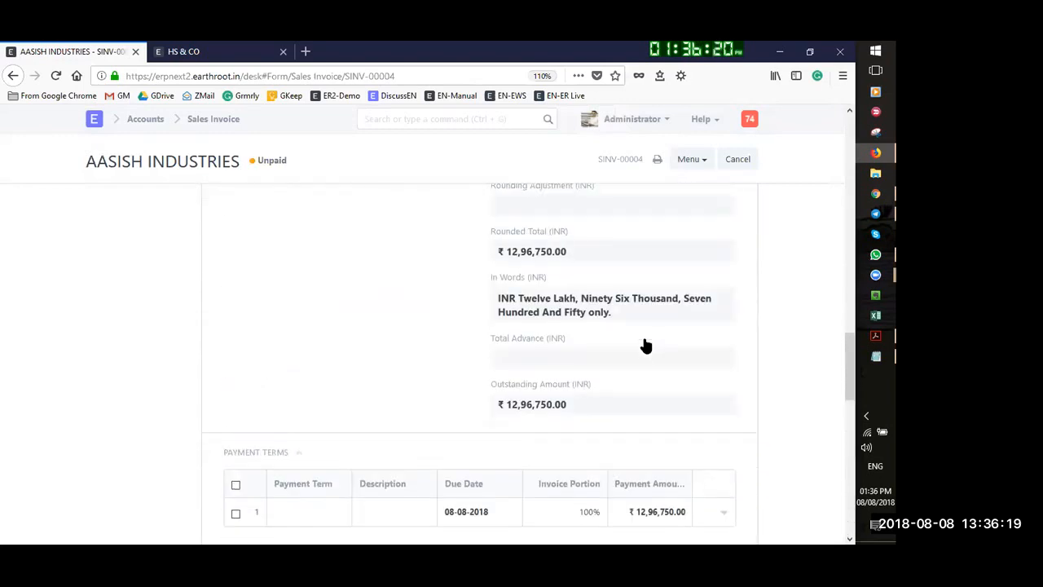
scroll(650, 343, "down", 3)
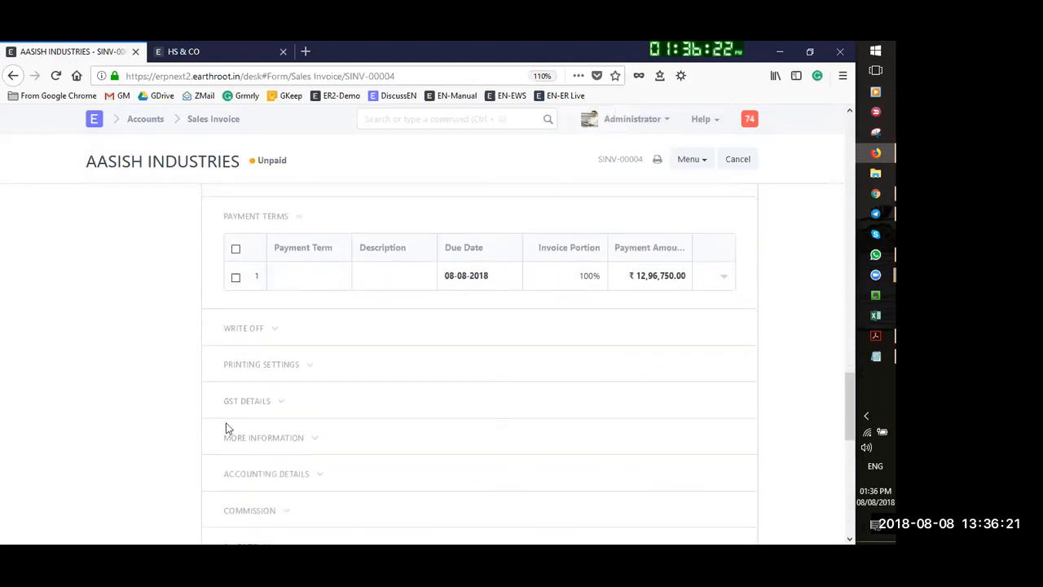
scroll(309, 397, "down", 1)
Expand the invoice's Accounting Details, then bring up the View options for its ledger
left_click(281, 398)
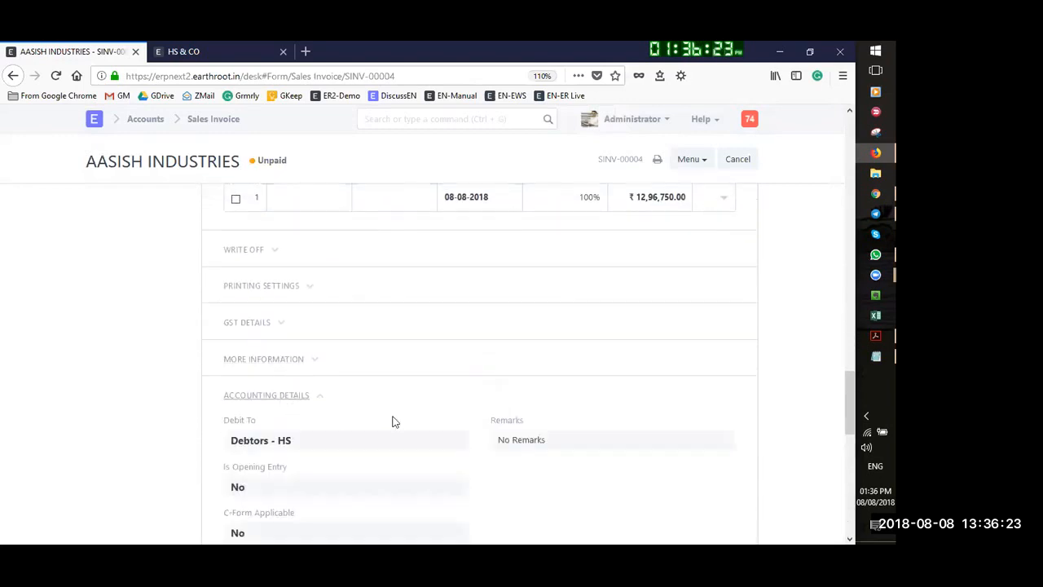
scroll(275, 393, "down", 5)
scroll(289, 333, "up", 1)
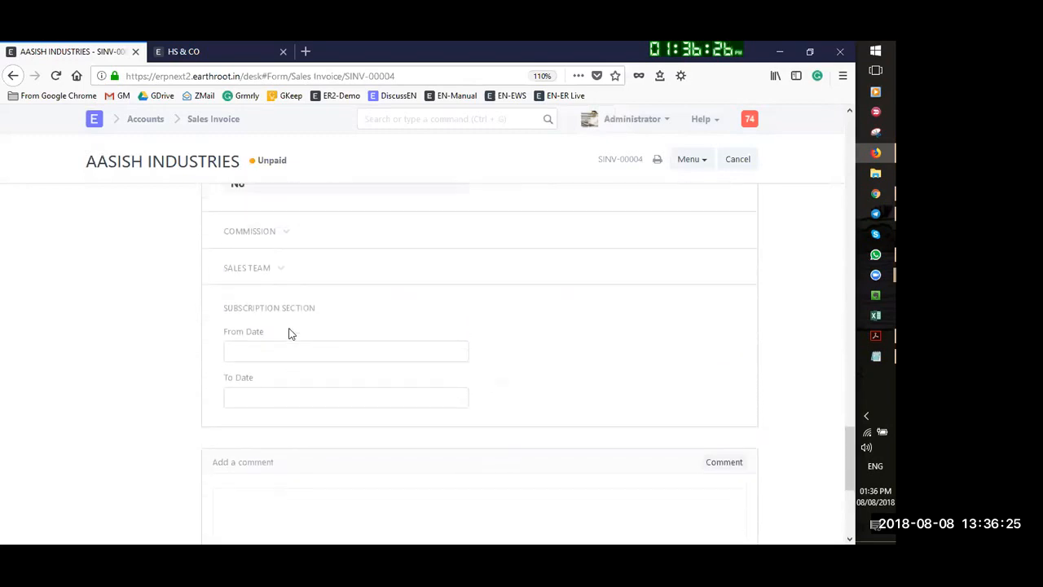
scroll(470, 272, "up", 6)
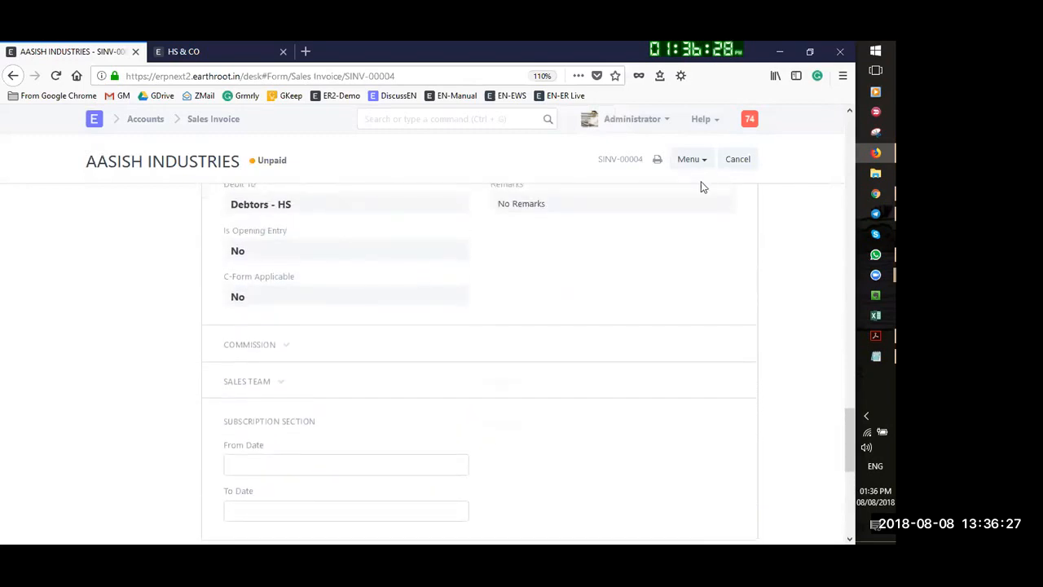
scroll(700, 260, "up", 6)
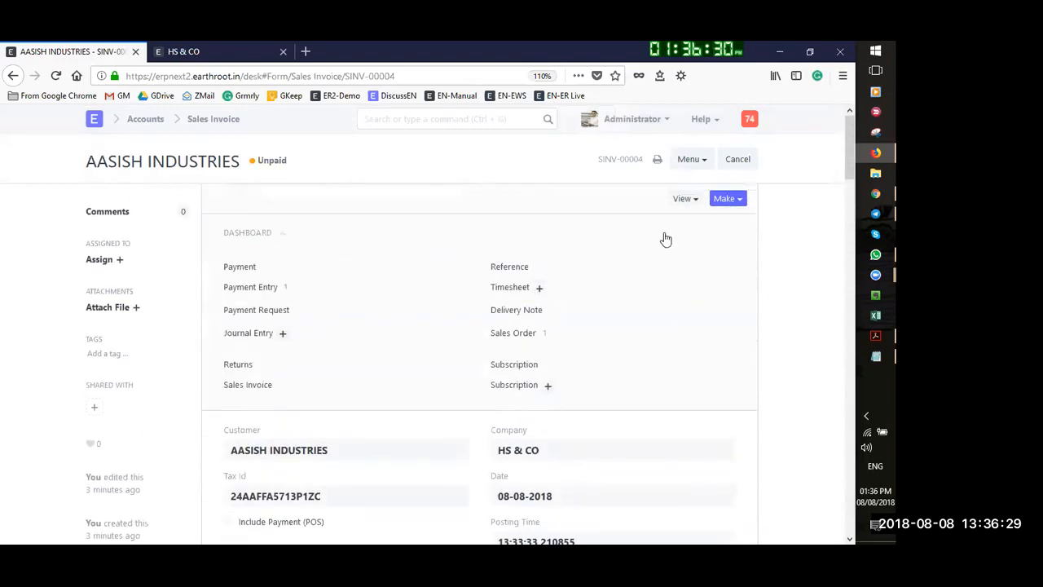
left_click(687, 199)
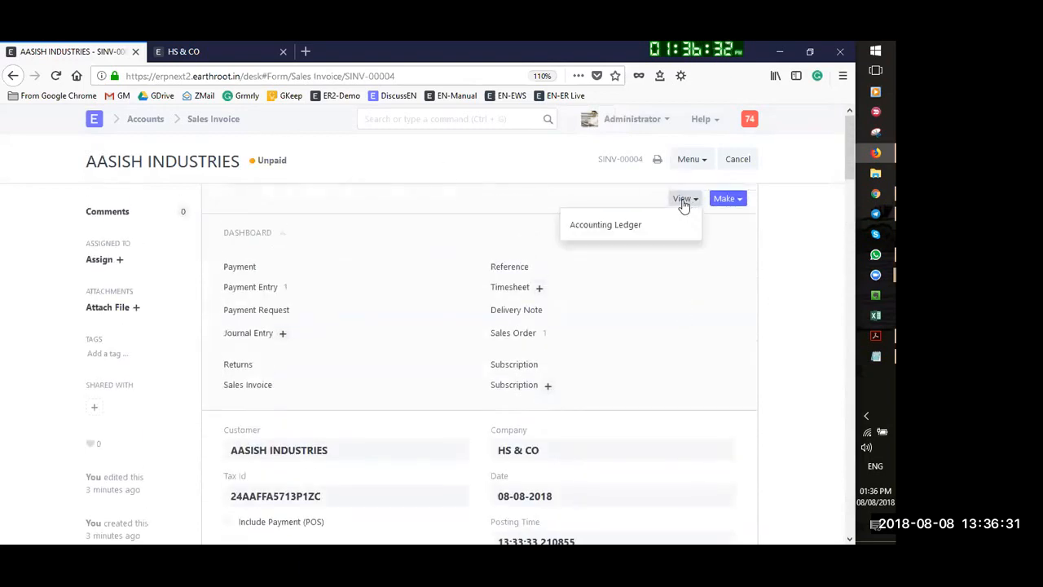
left_click(620, 226)
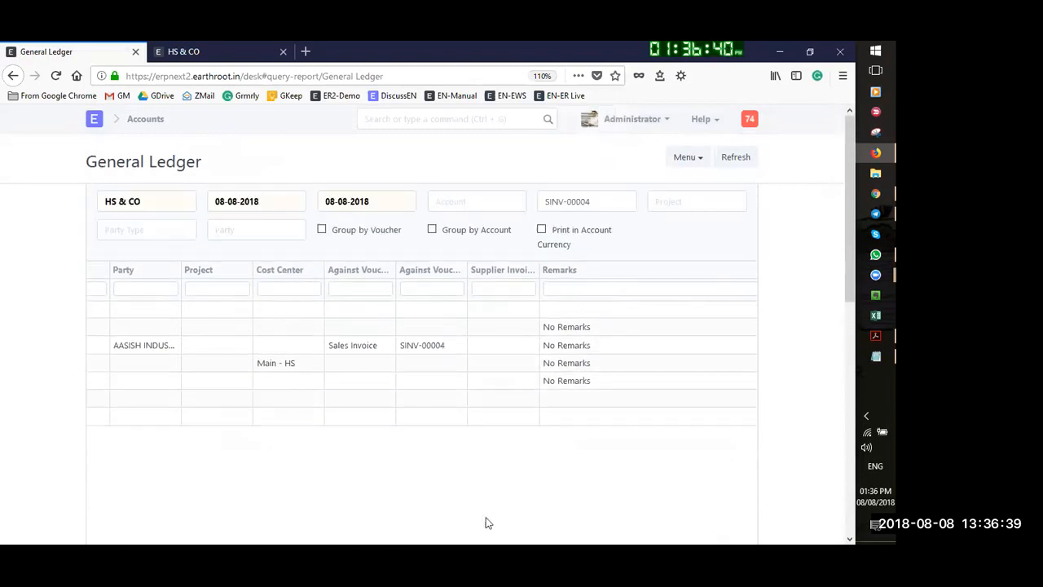
scroll(509, 525, "down", 2)
left_click_drag(486, 406, 81, 406)
scroll(508, 388, "up", 2)
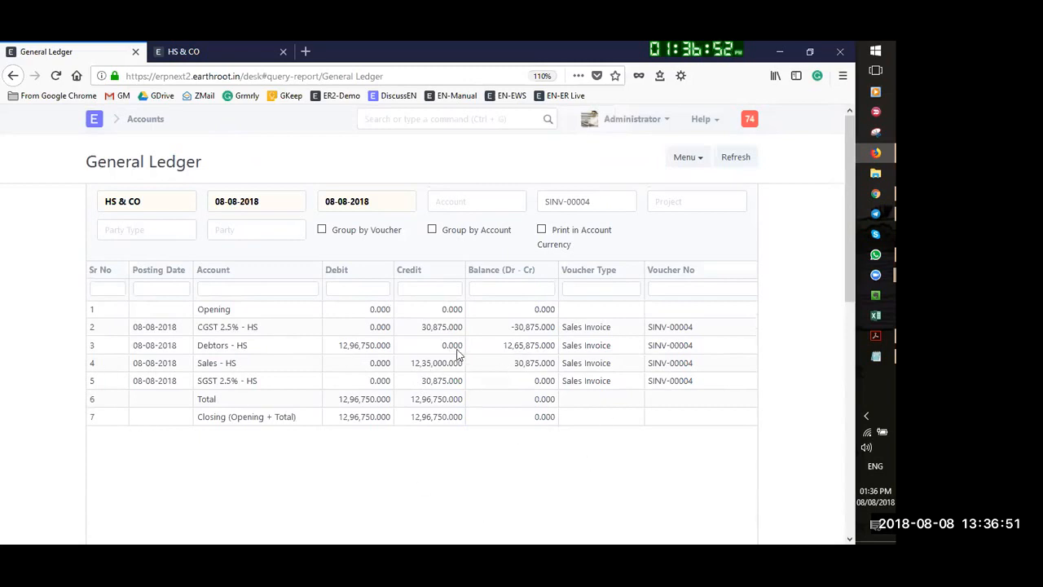
left_click(13, 76)
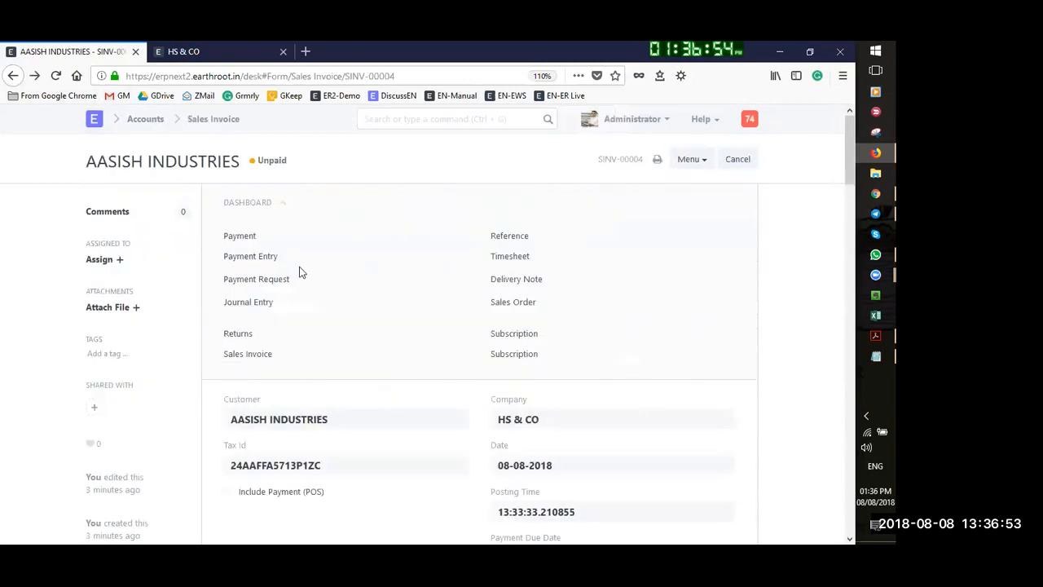
scroll(538, 286, "down", 4)
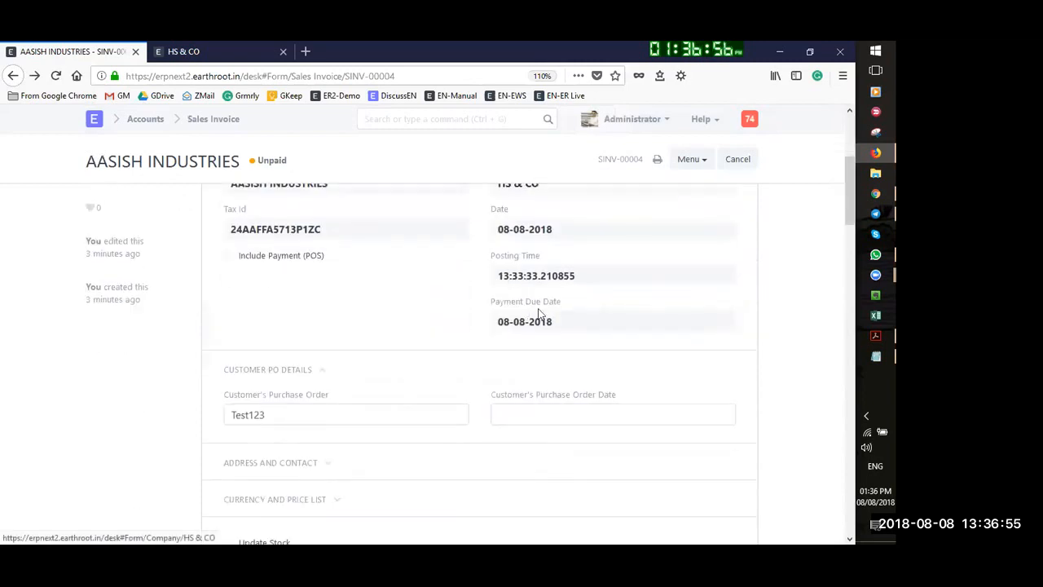
scroll(582, 255, "up", 2)
scroll(347, 257, "up", 1)
scroll(303, 227, "down", 1)
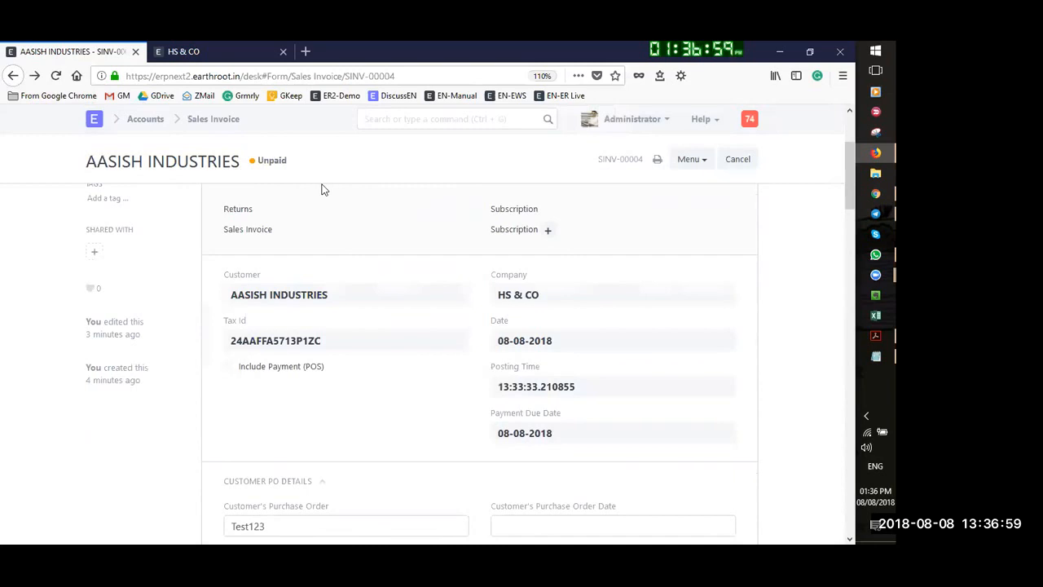
scroll(554, 294, "down", 4)
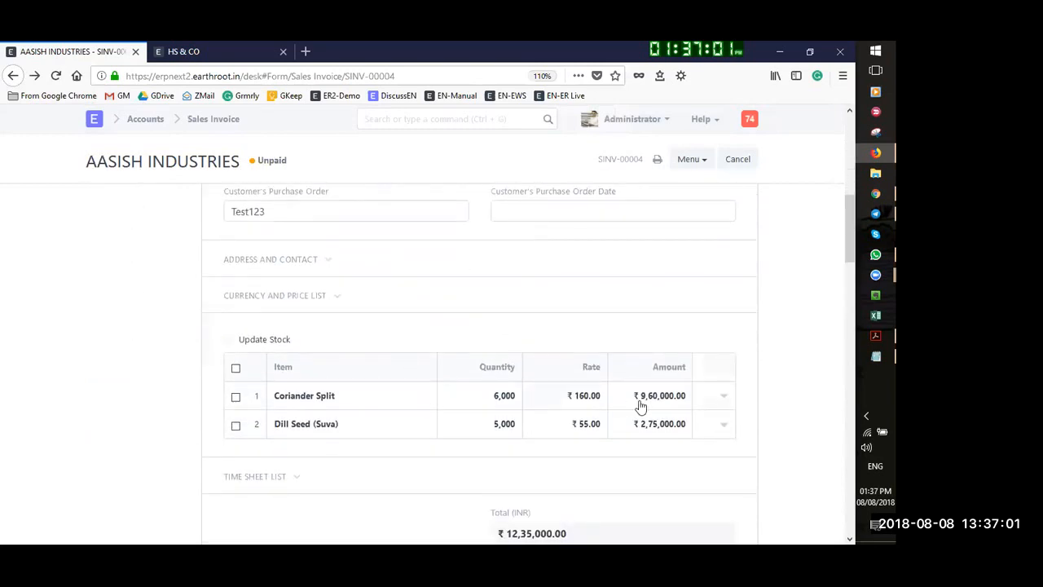
scroll(684, 228, "up", 6)
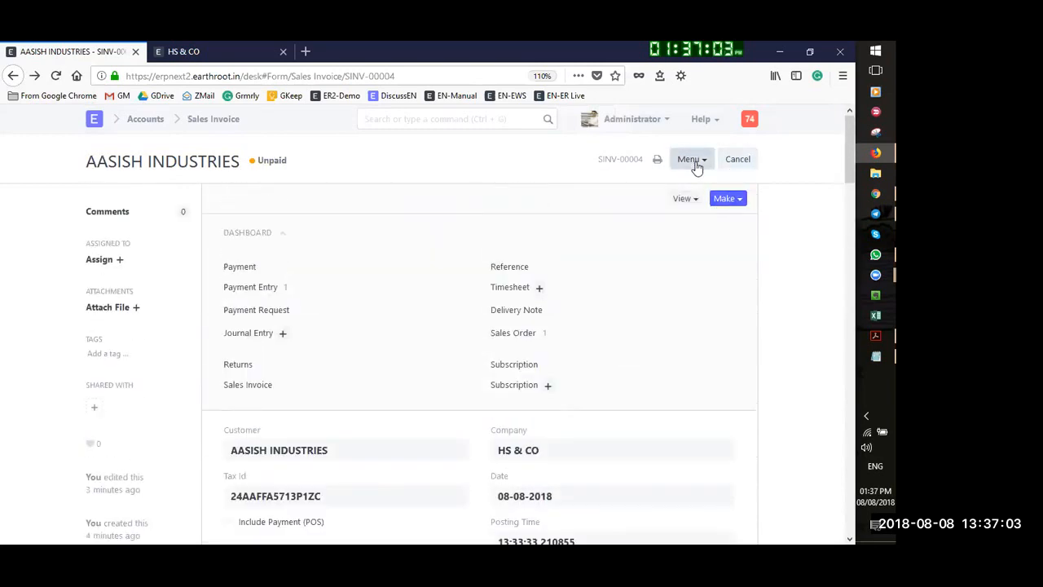
left_click(696, 165)
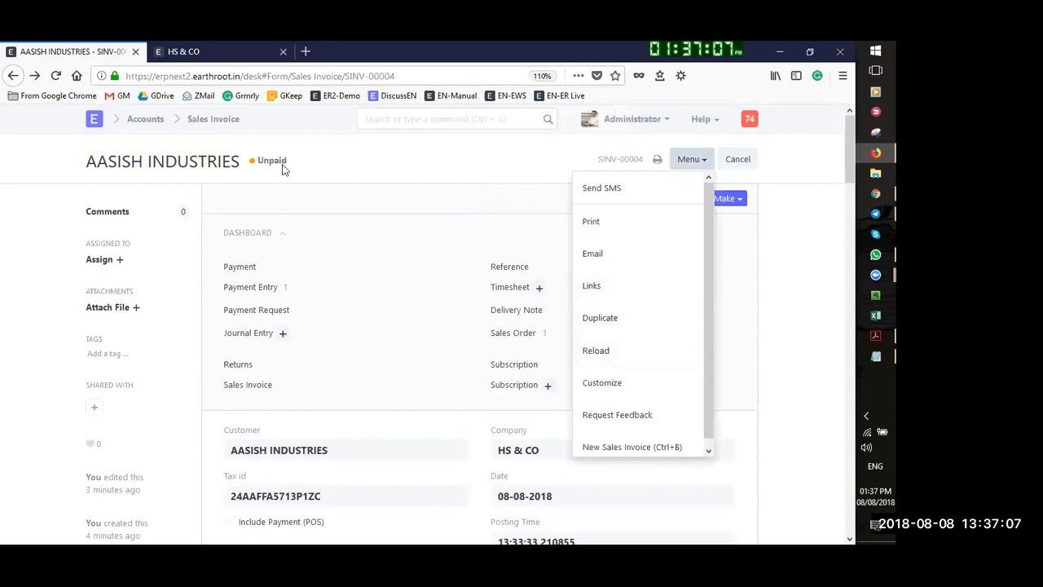
left_click(592, 285)
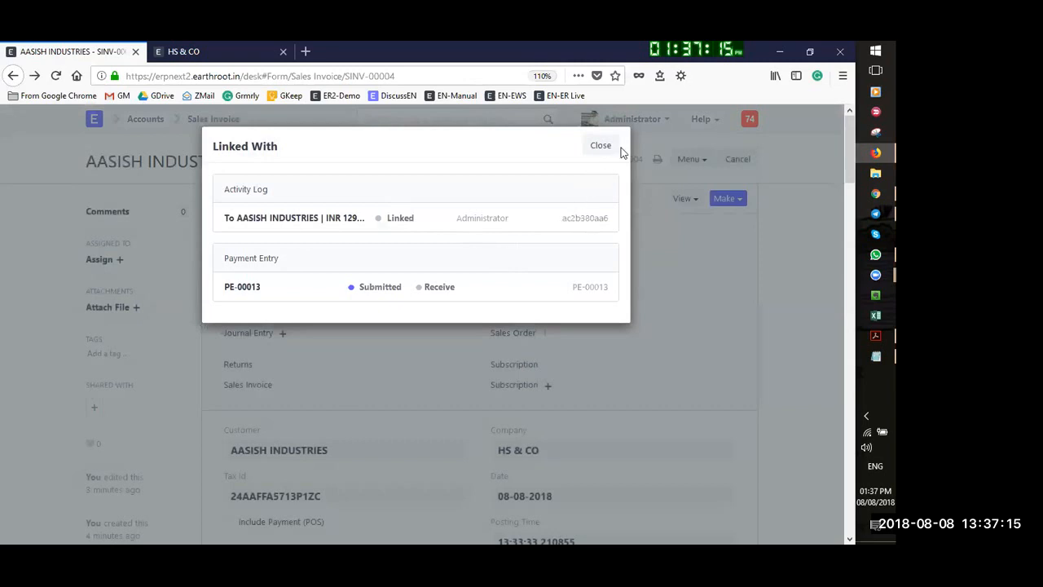
left_click(595, 145)
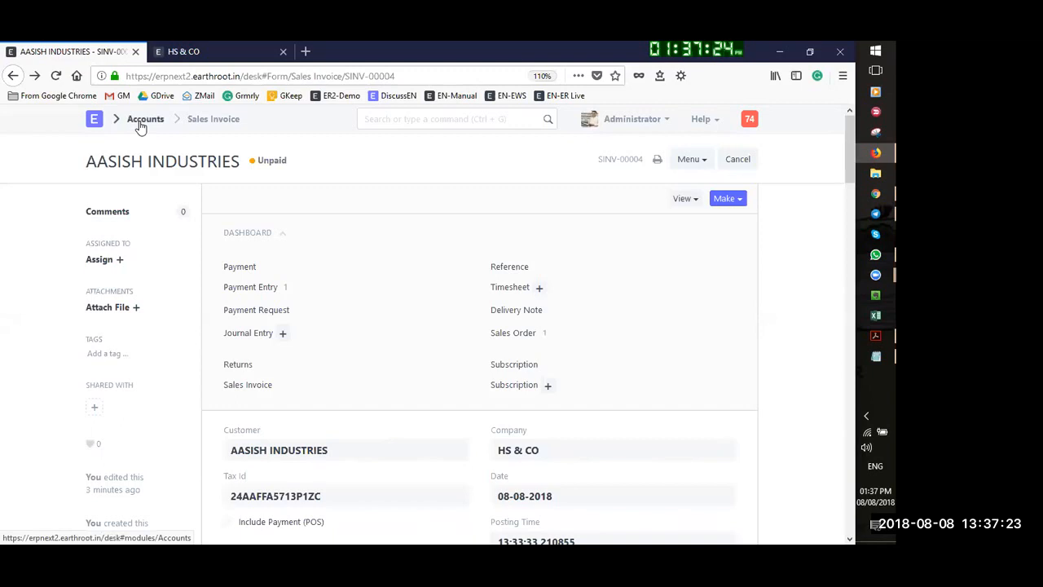
Open the Profit and Loss Statement from Accounts and glance at the other financial statements
left_click(140, 122)
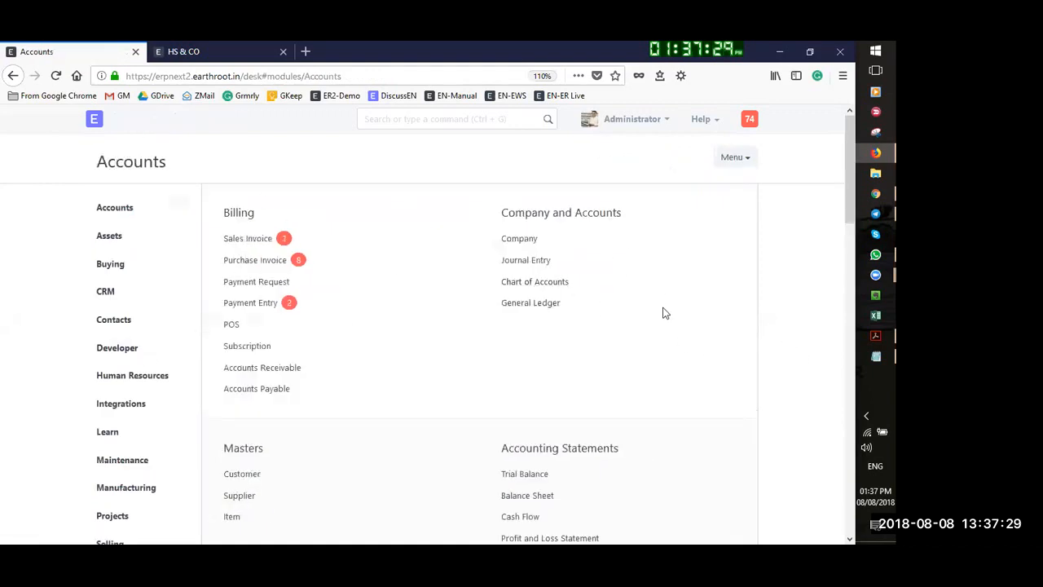
scroll(540, 389, "down", 3)
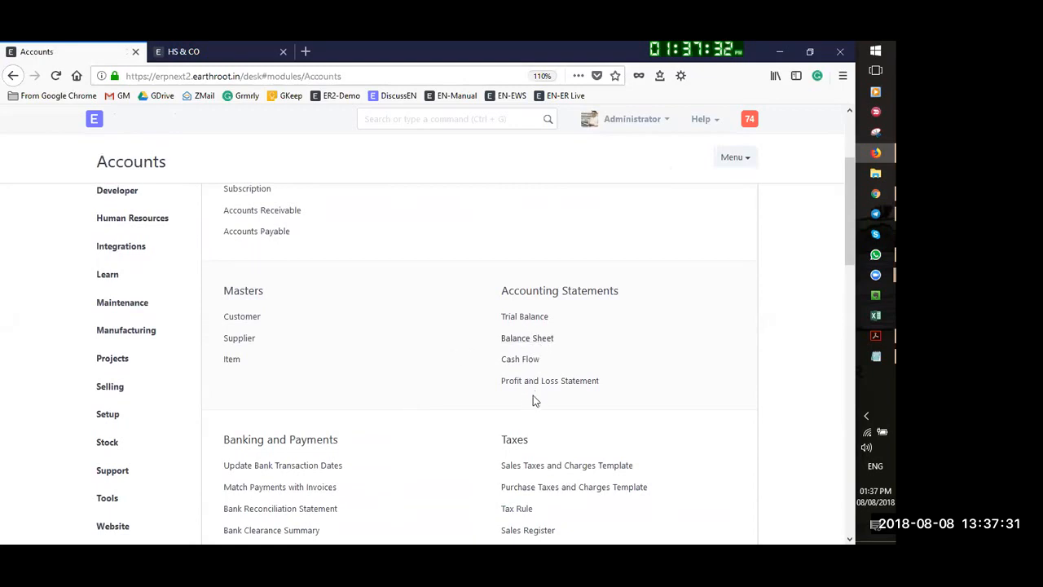
left_click(531, 383)
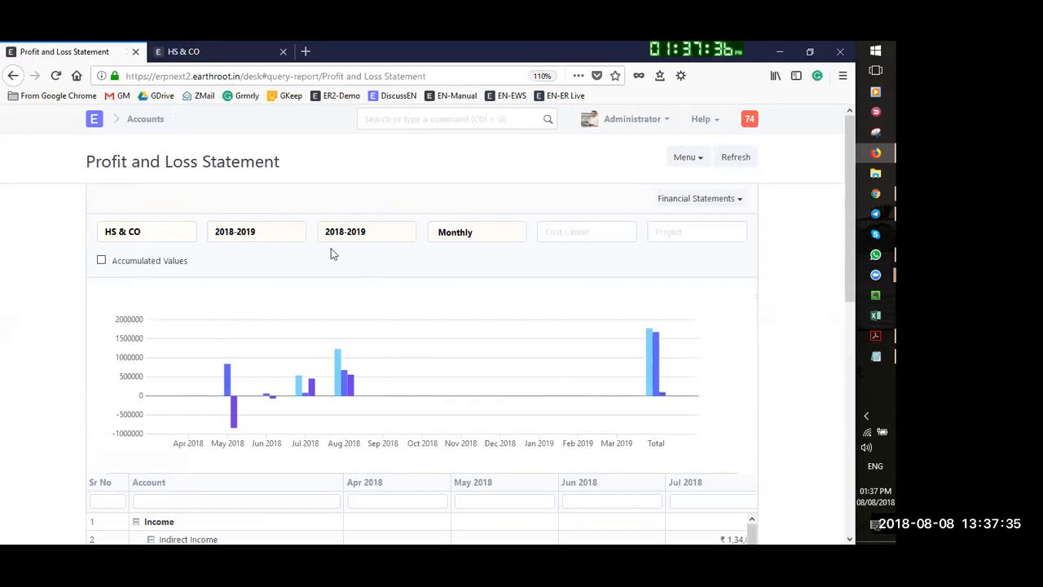
scroll(257, 283, "down", 2)
scroll(549, 381, "up", 2)
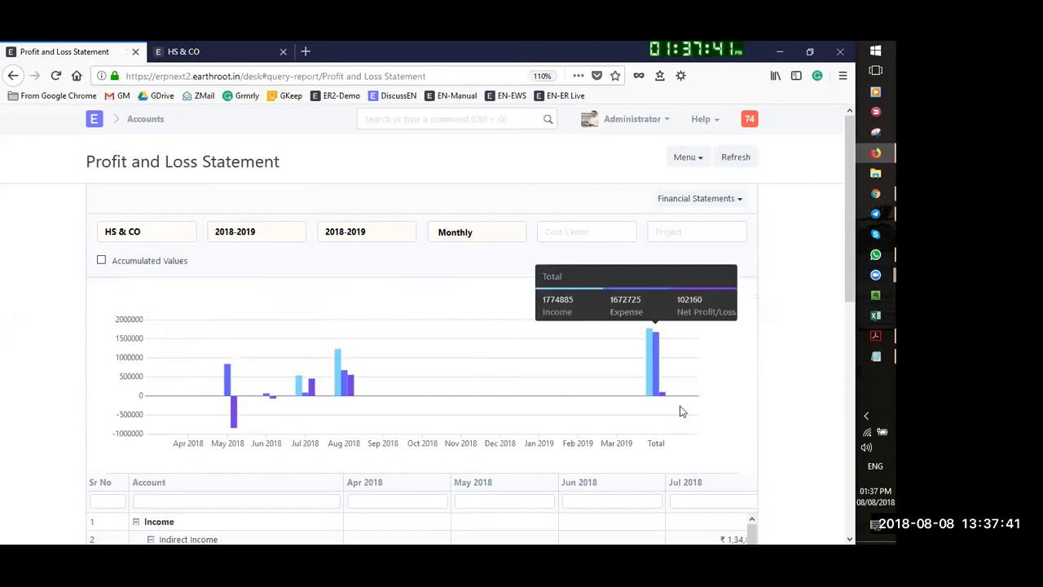
left_click(736, 202)
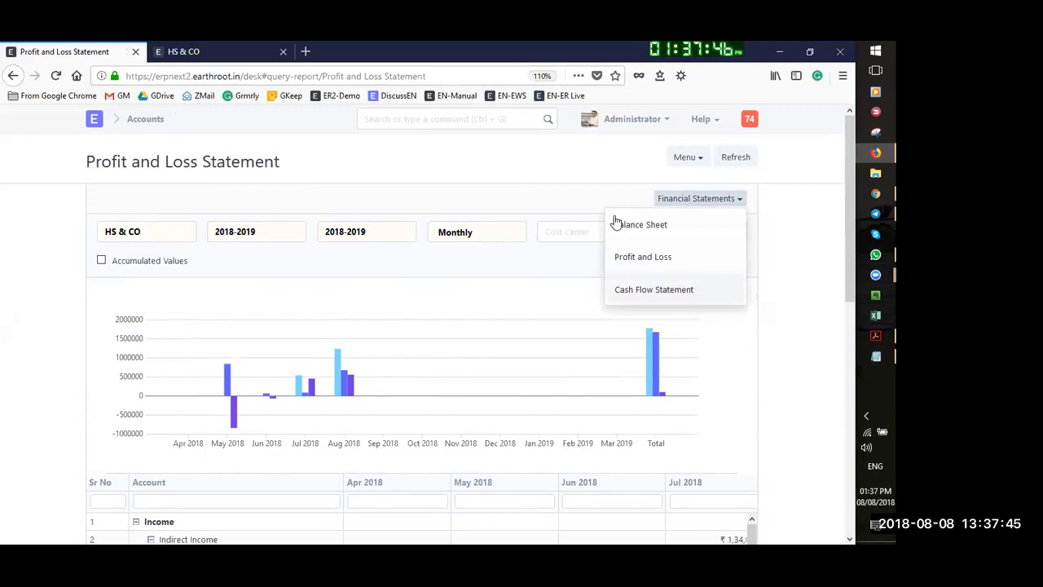
left_click(3, 308)
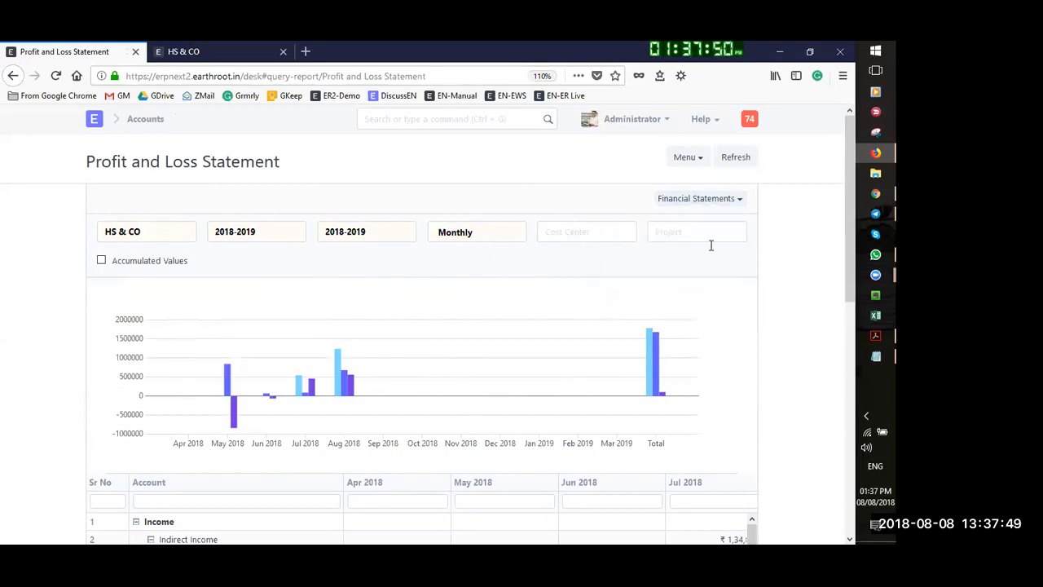
Browse the monthly 2018-2019 Profit and Loss figures, check the Menu, then go back to Accounts
scroll(671, 294, "down", 5)
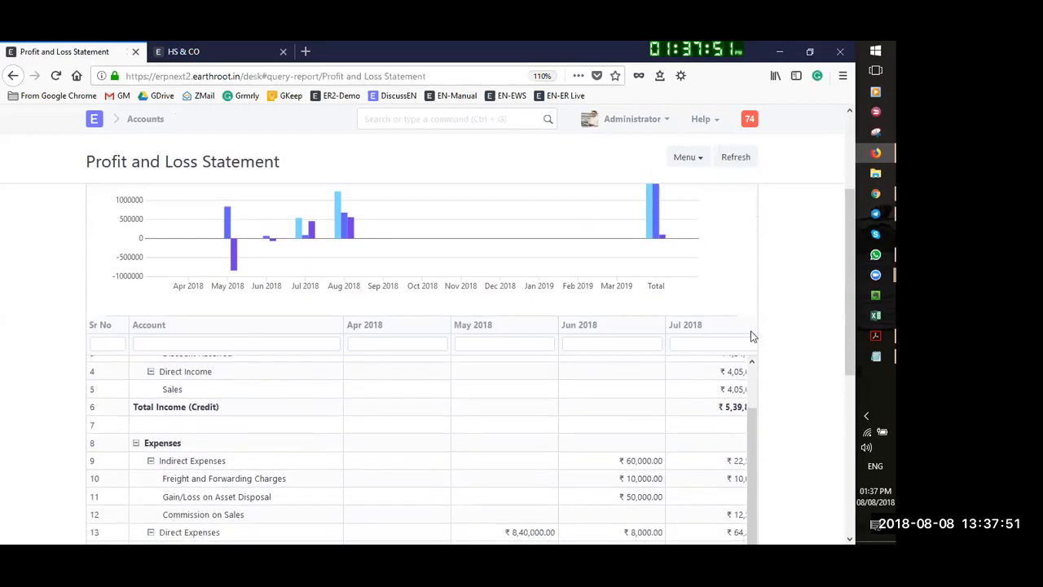
scroll(654, 405, "down", 3)
scroll(202, 420, "up", 2)
left_click_drag(226, 465, 318, 482)
scroll(317, 483, "up", 2)
left_click_drag(308, 537, 195, 528)
scroll(197, 528, "right", 2)
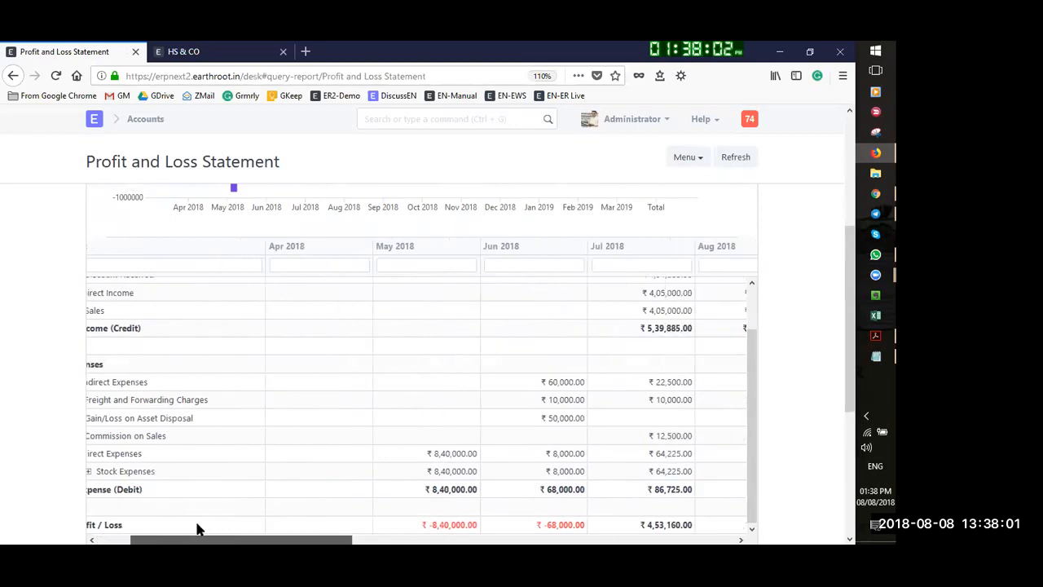
scroll(188, 528, "left", 2)
scroll(281, 458, "up", 8)
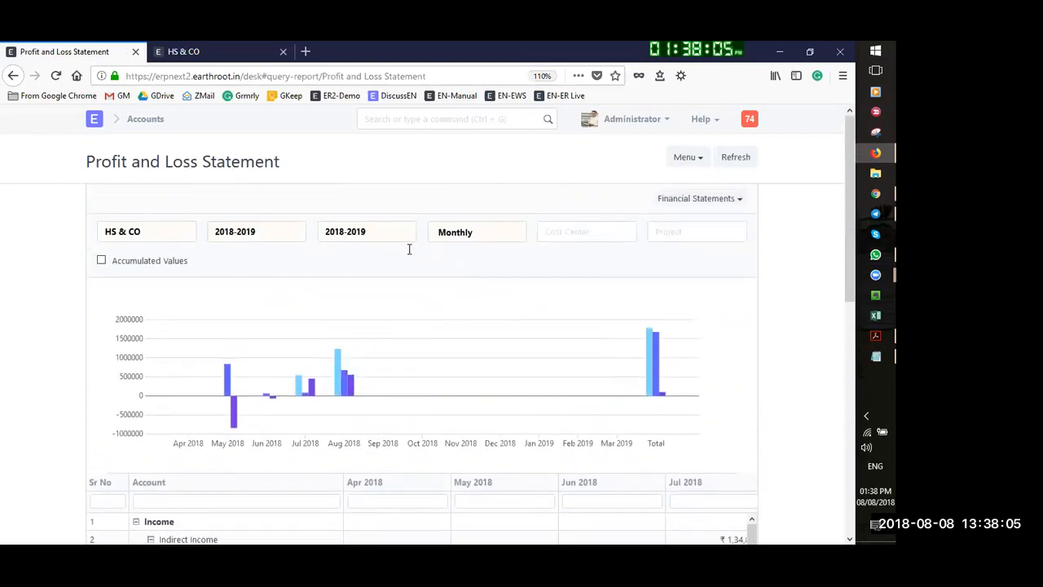
scroll(372, 508, "down", 8)
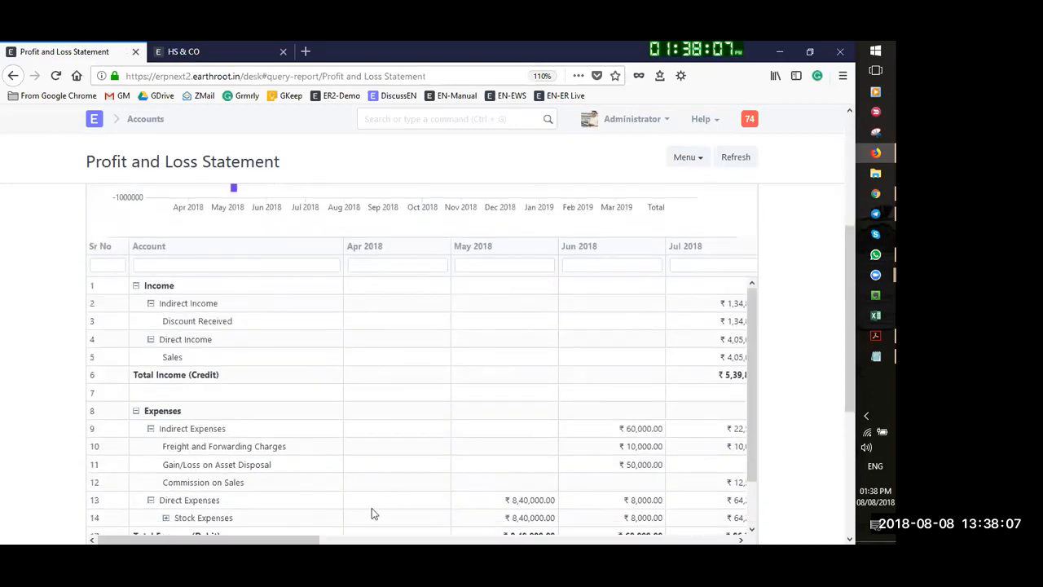
scroll(277, 529, "right", 1)
left_click_drag(277, 530, 396, 529)
scroll(570, 342, "up", 1)
scroll(571, 342, "up", 3)
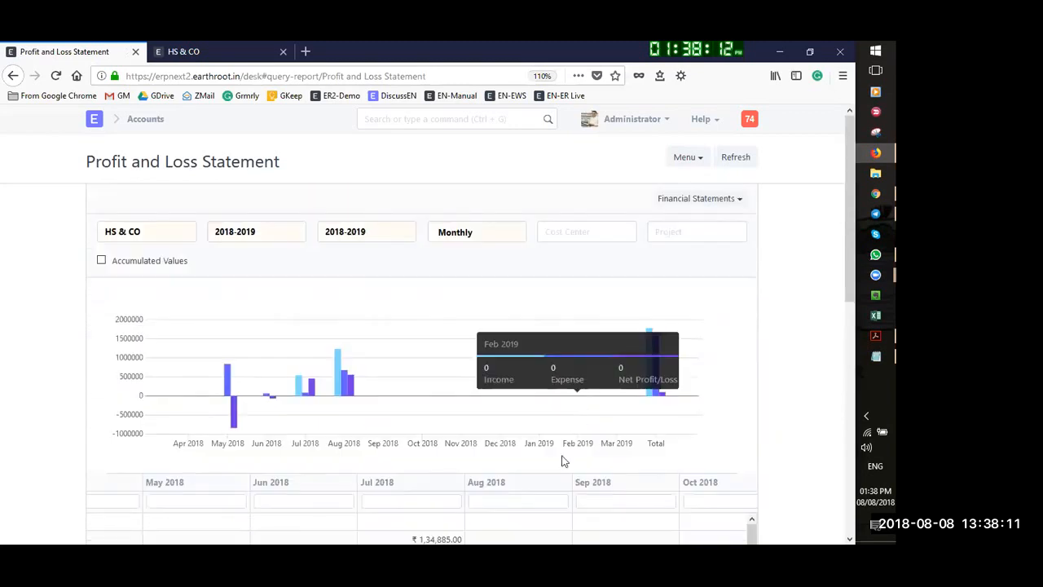
scroll(483, 518, "down", 4)
scroll(323, 526, "down", 2)
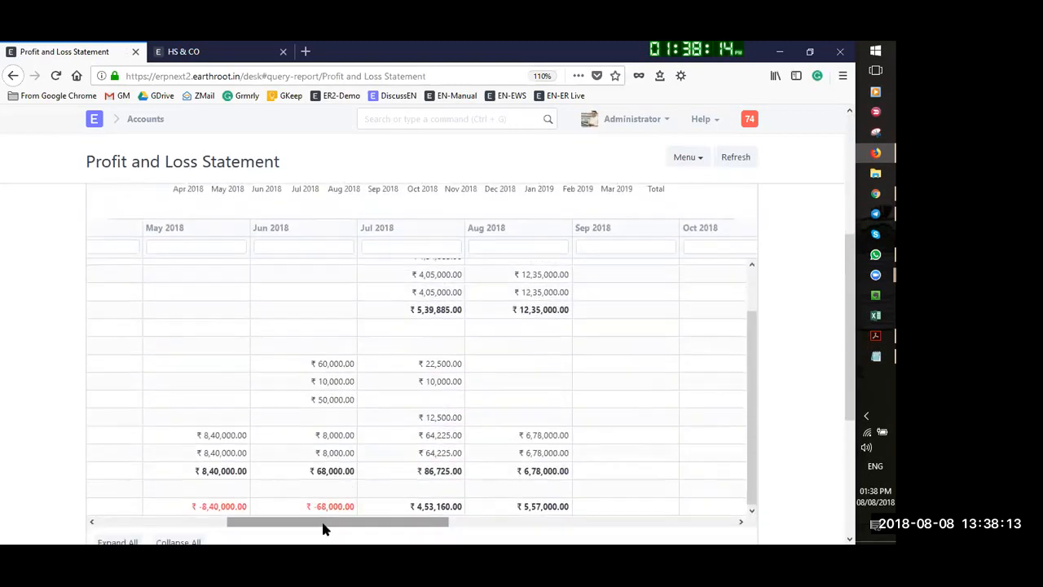
left_click_drag(356, 470, 247, 470)
scroll(754, 328, "up", 1)
scroll(271, 247, "up", 3)
scroll(270, 247, "up", 3)
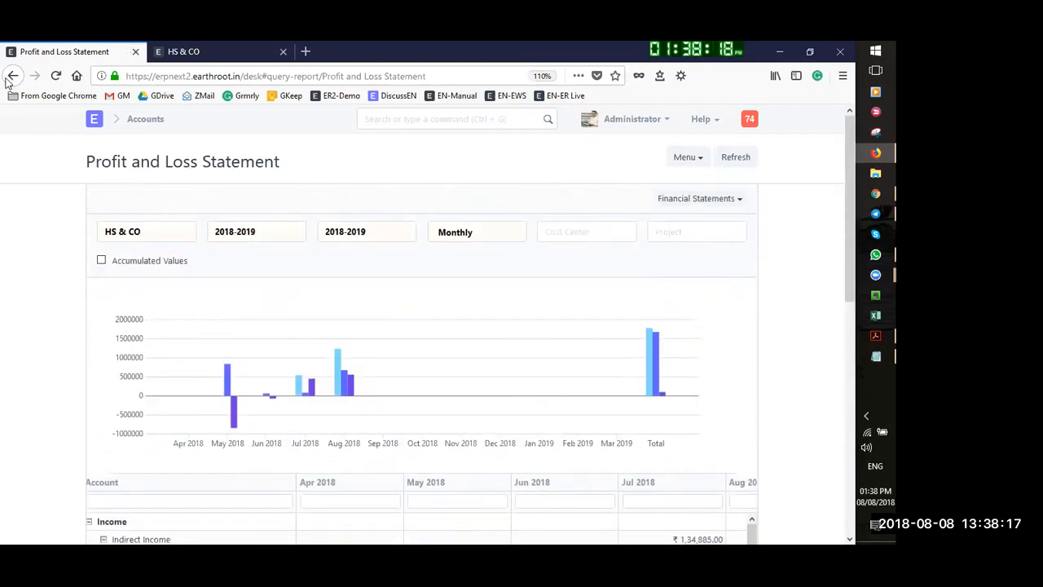
left_click(701, 160)
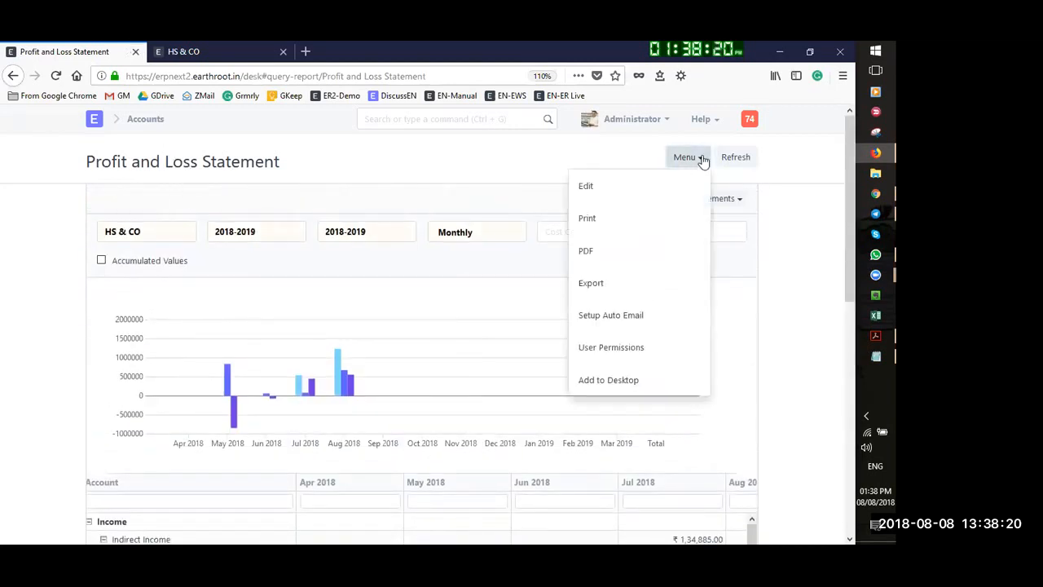
left_click(12, 76)
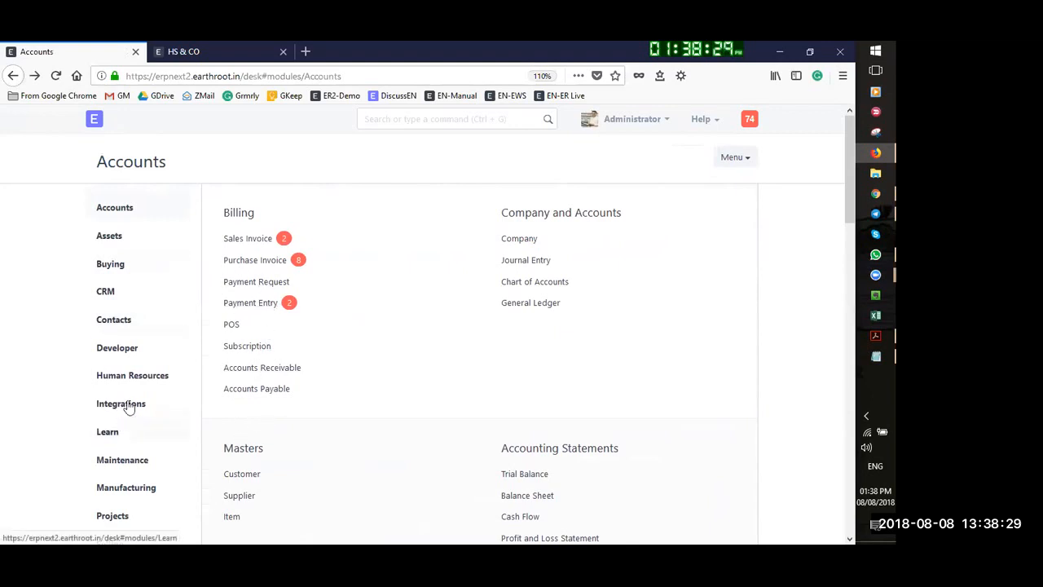
Open the Buying Purchase Order Report Builder and its column picker
left_click(116, 272)
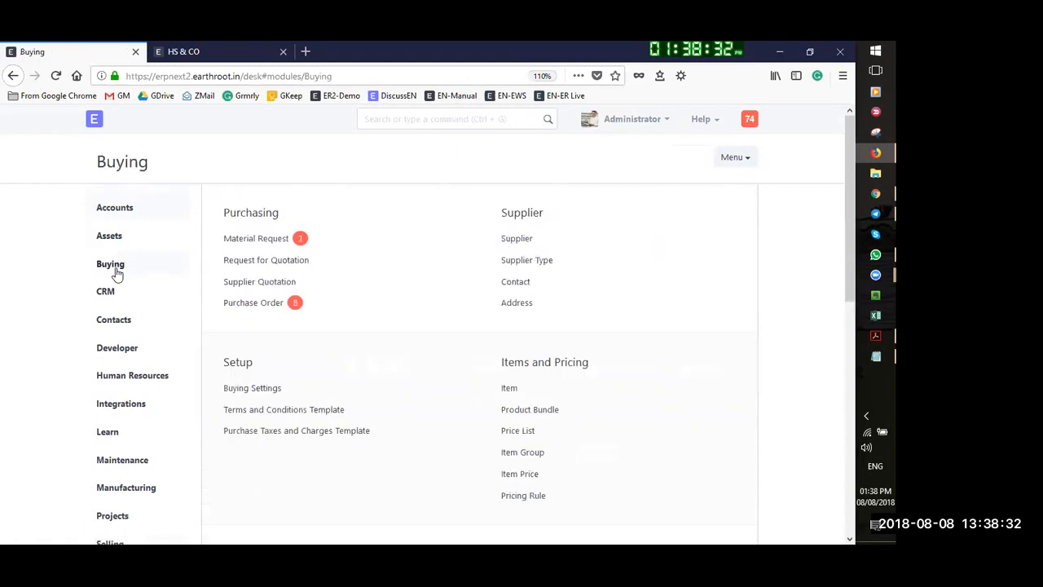
left_click(255, 303)
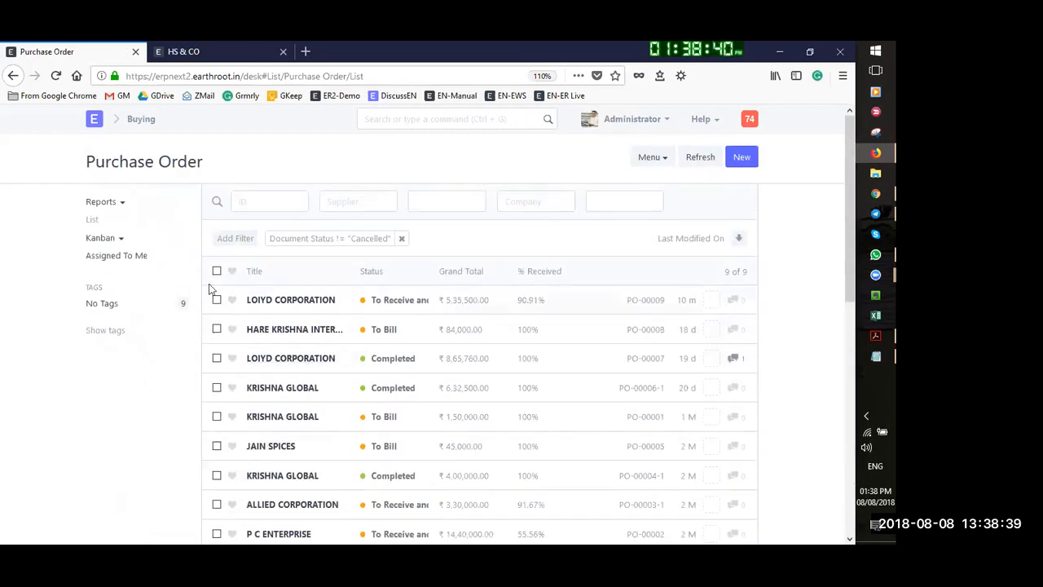
left_click(121, 208)
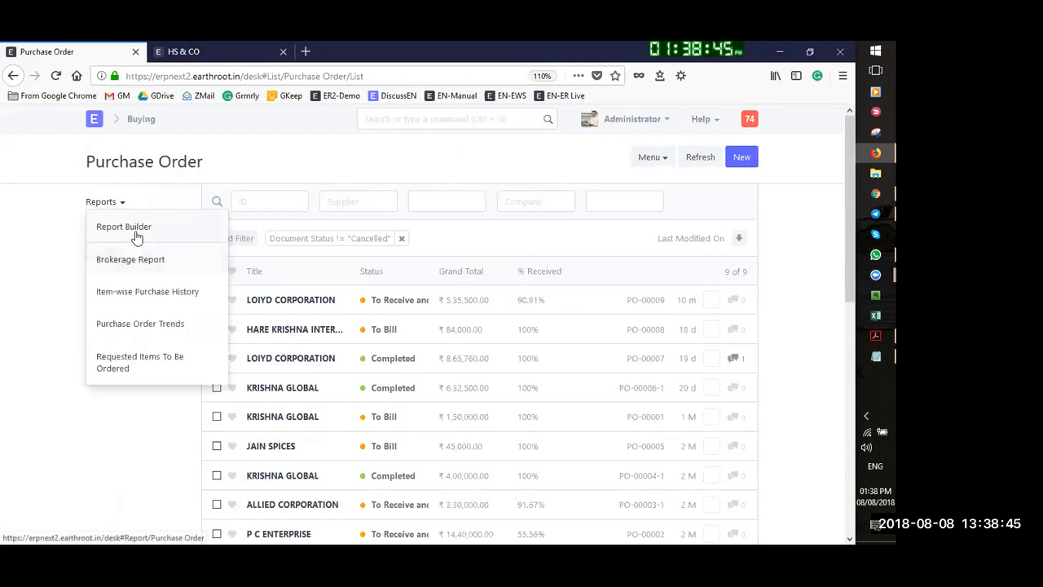
left_click(151, 229)
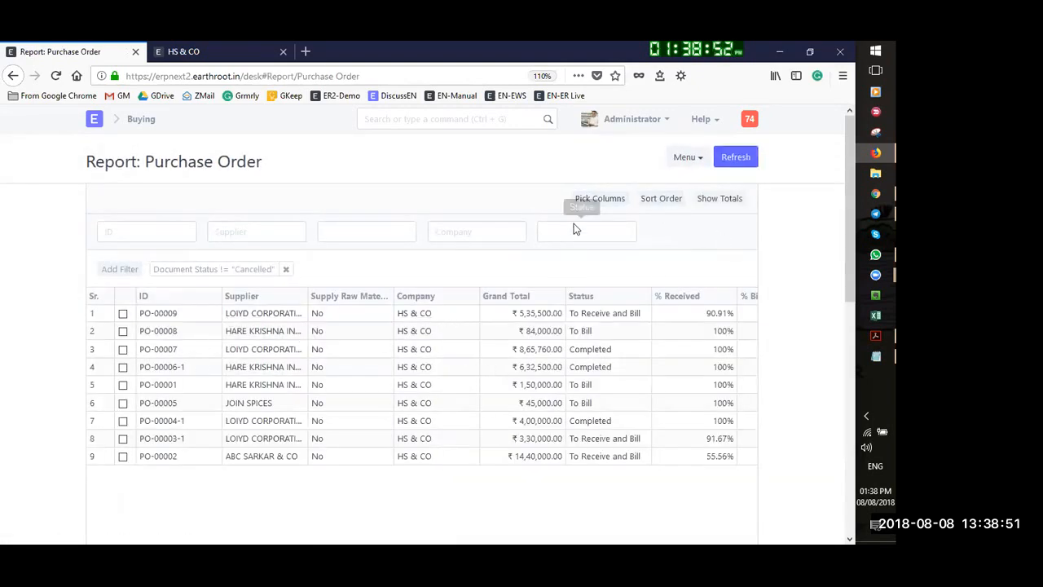
left_click(589, 203)
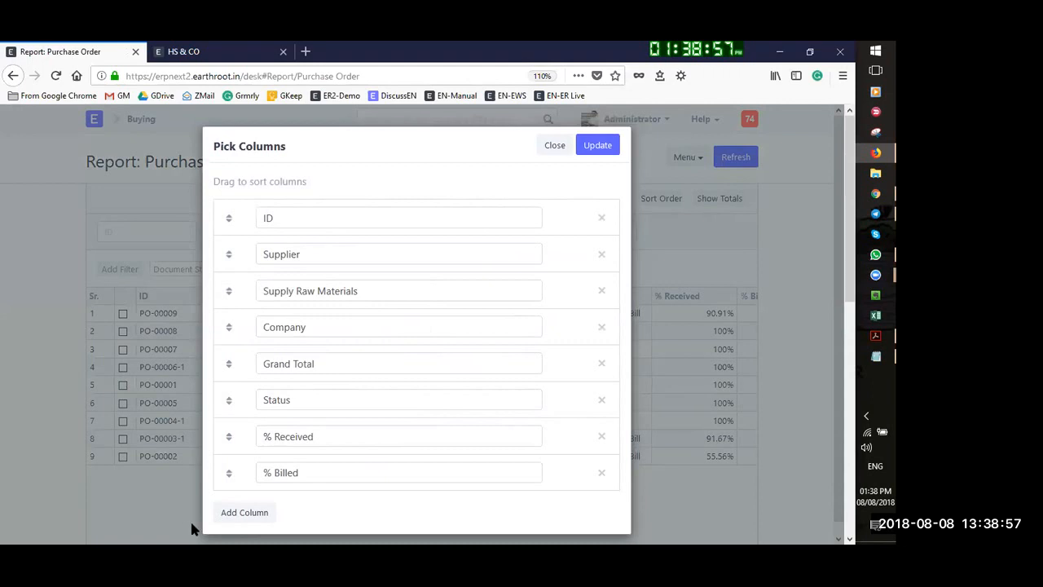
Add a Customer column to the Purchase Order report and apply the change
left_click(243, 517)
left_click(308, 506)
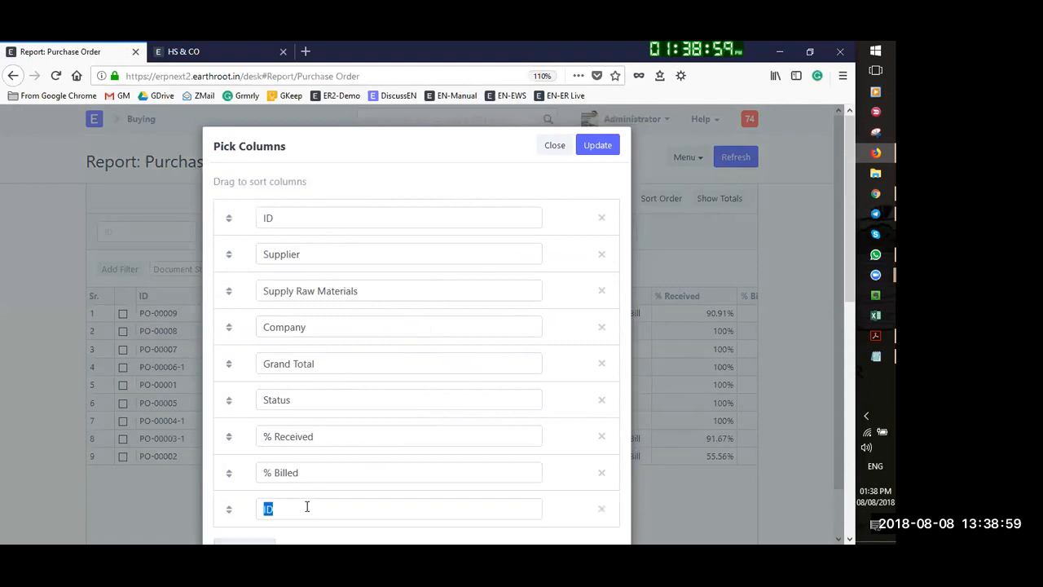
key("BackSpace")
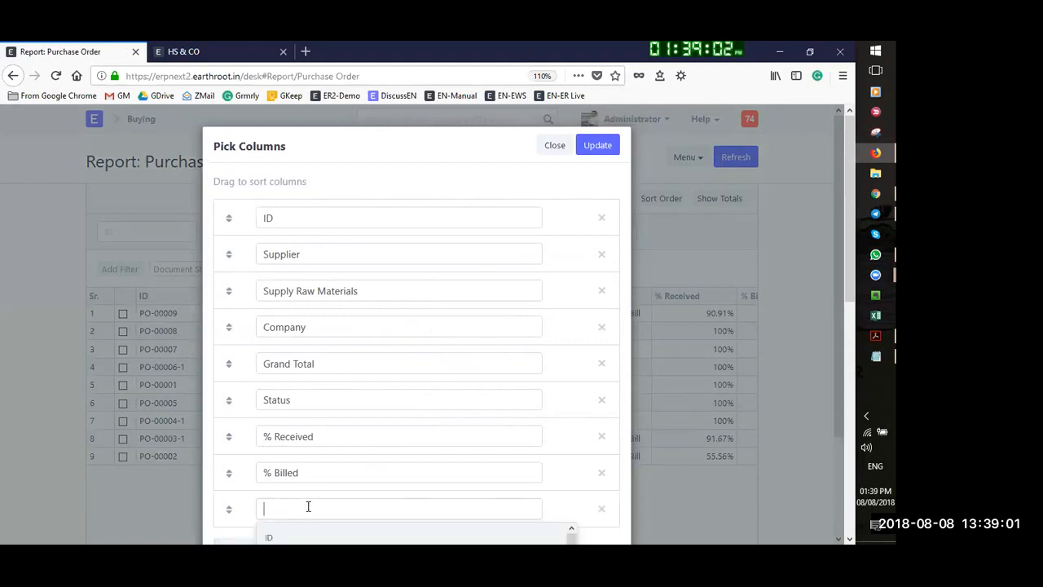
scroll(309, 504, "down", 3)
scroll(297, 497, "down", 2)
scroll(294, 489, "down", 5)
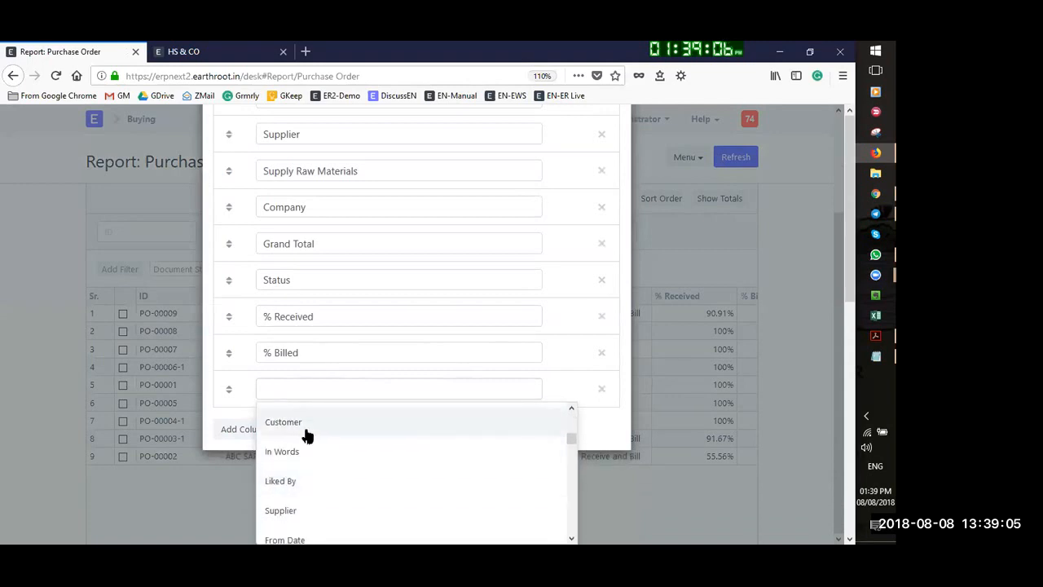
left_click(303, 430)
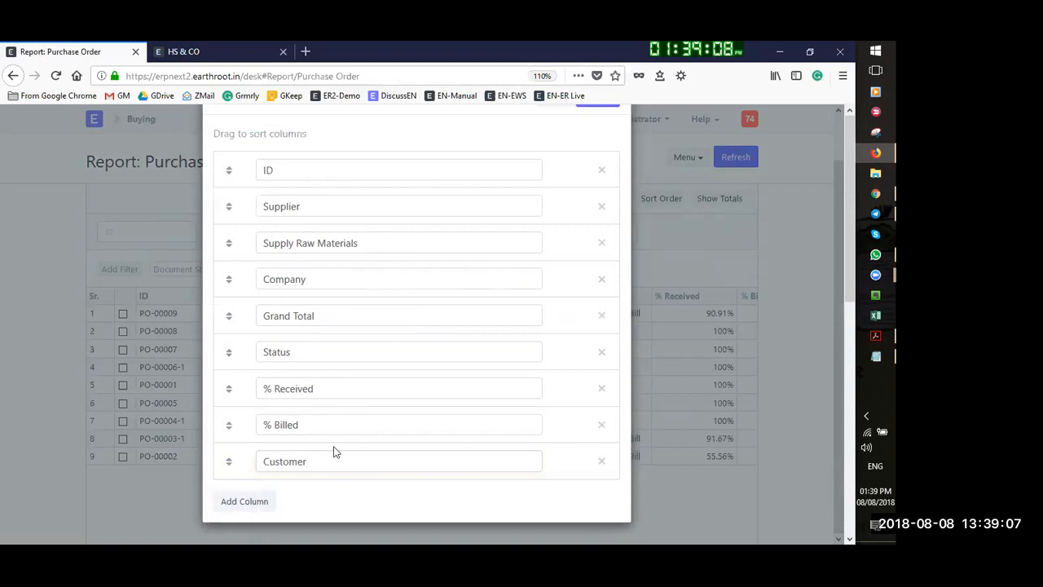
scroll(584, 207, "up", 1)
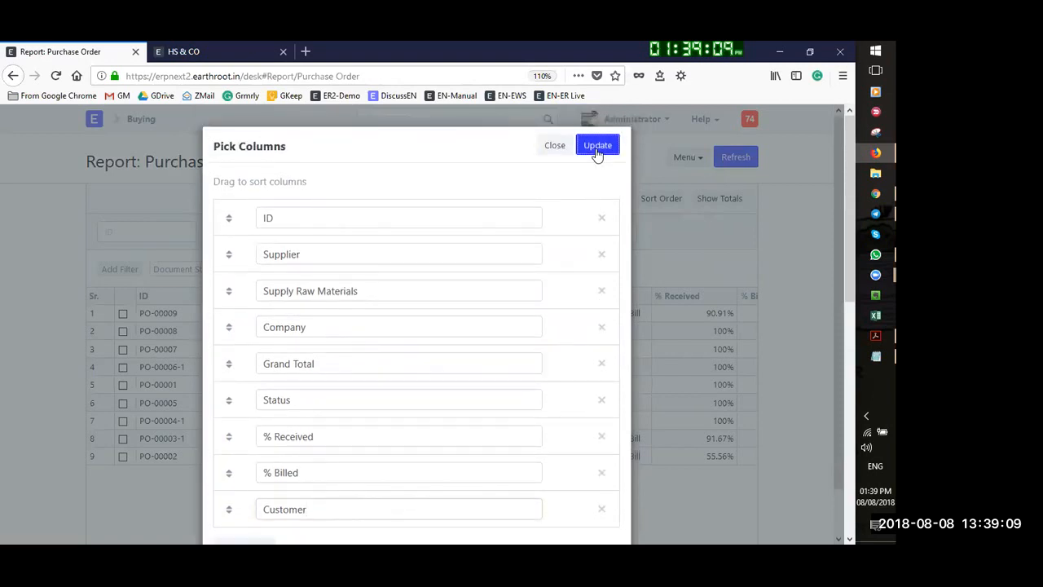
left_click(597, 147)
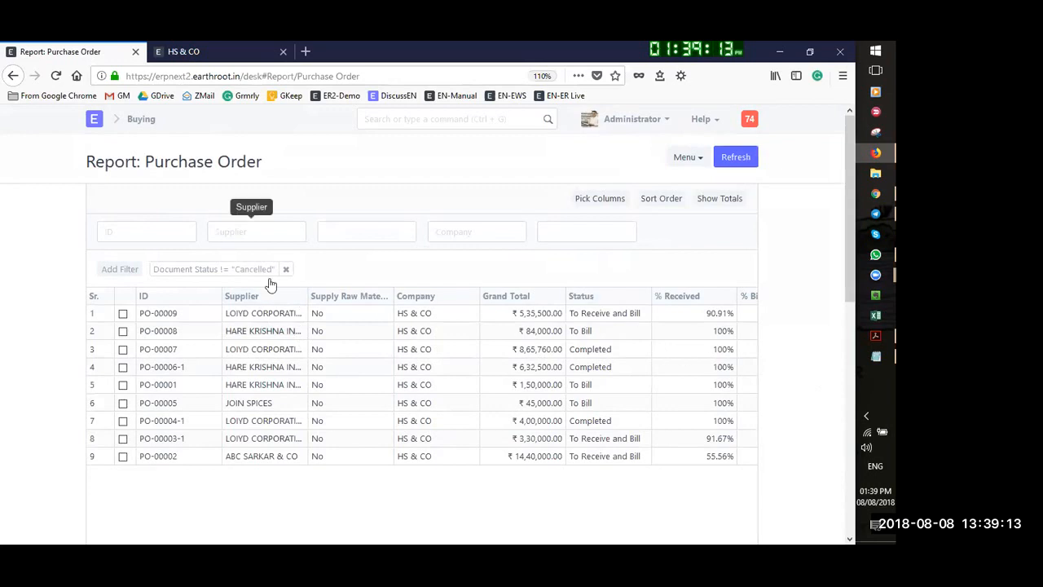
left_click(693, 160)
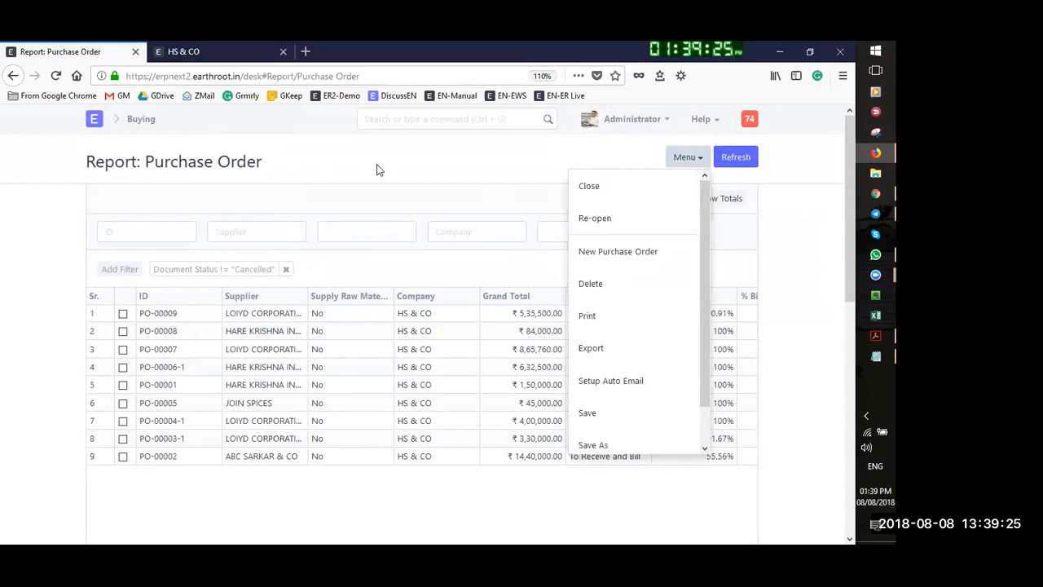
left_click(453, 174)
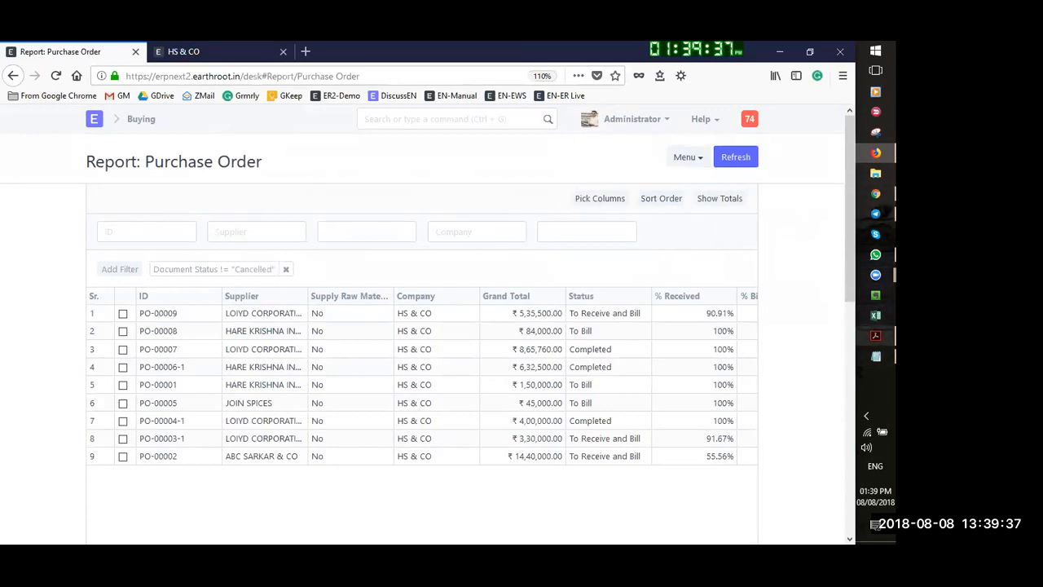
Compare the Live Demo of Transaction flow PDF with the ERPNext desk, then open Projects
mouse_move(875, 335)
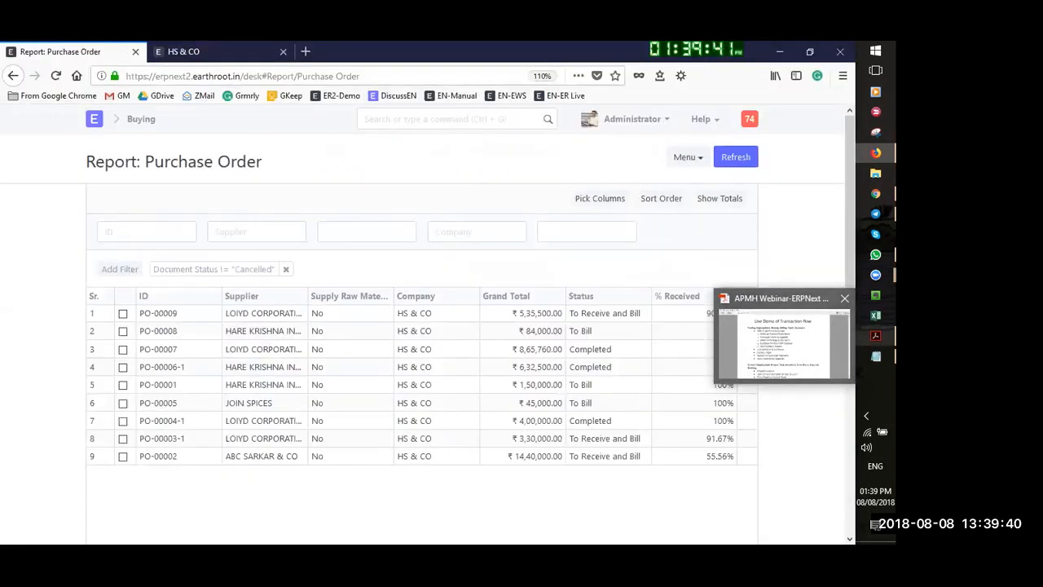
mouse_move(875, 213)
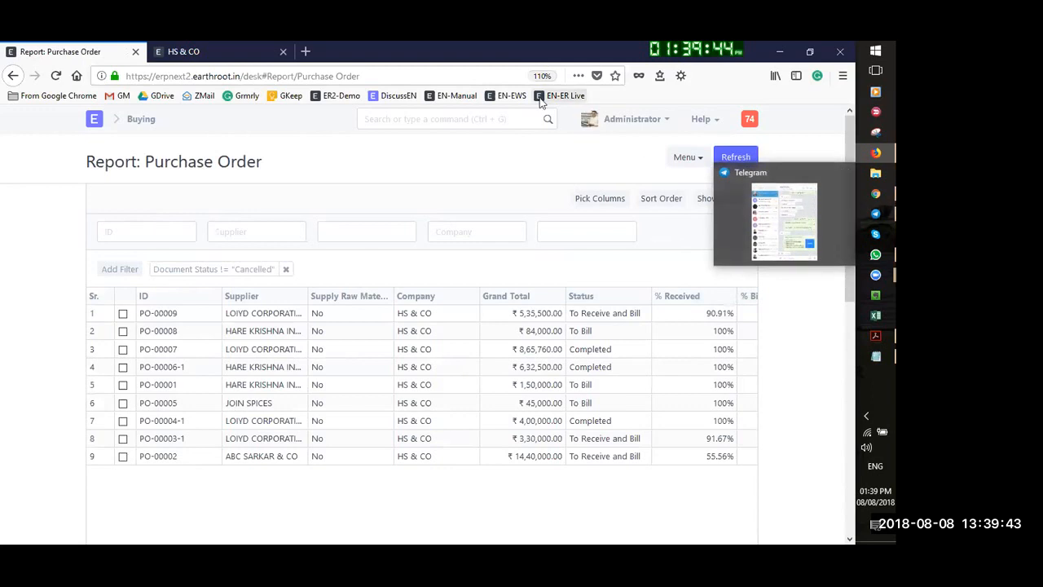
left_click(94, 119)
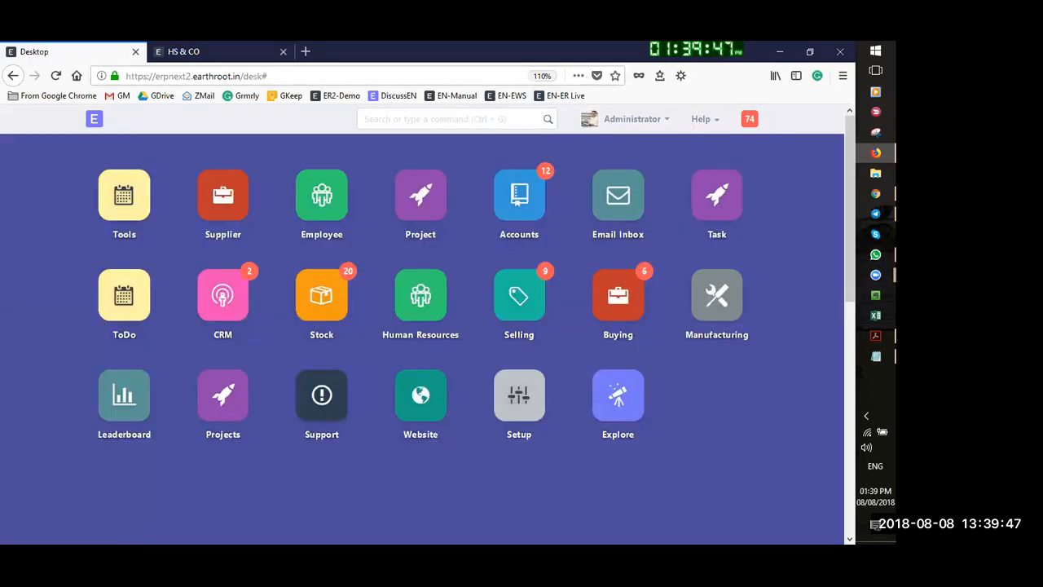
left_click(875, 335)
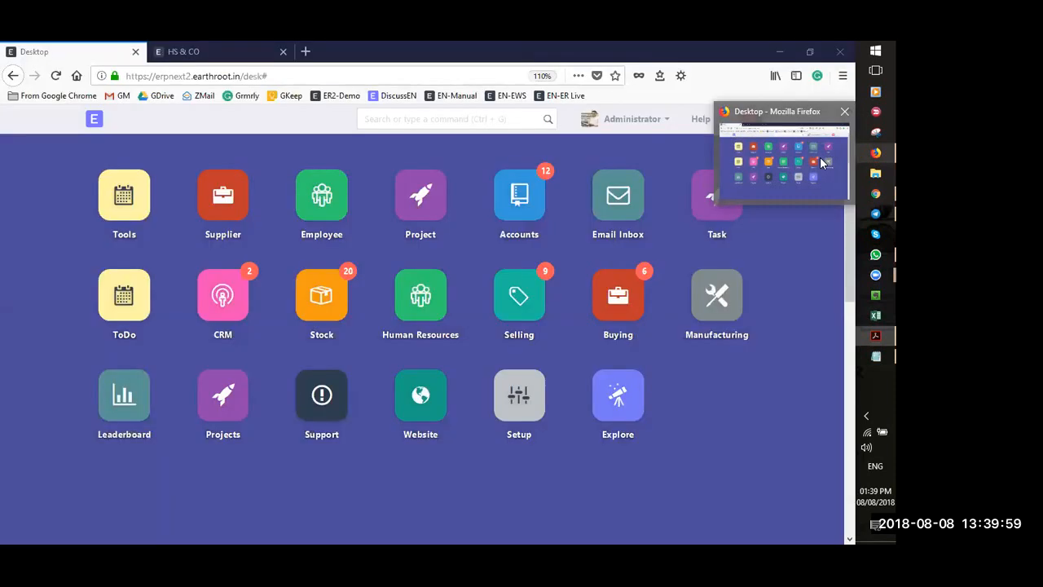
left_click(875, 153)
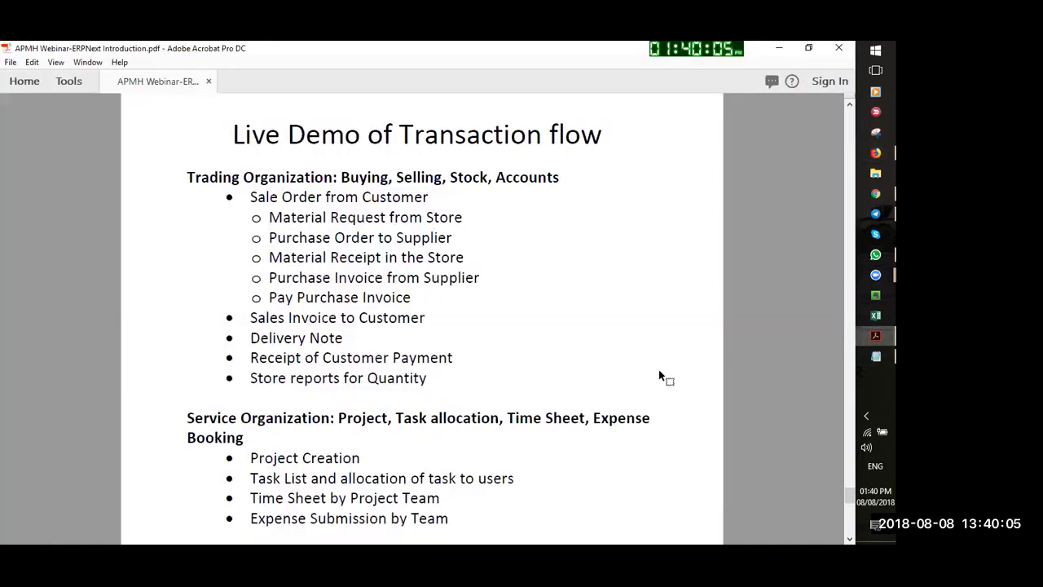
left_click(875, 335)
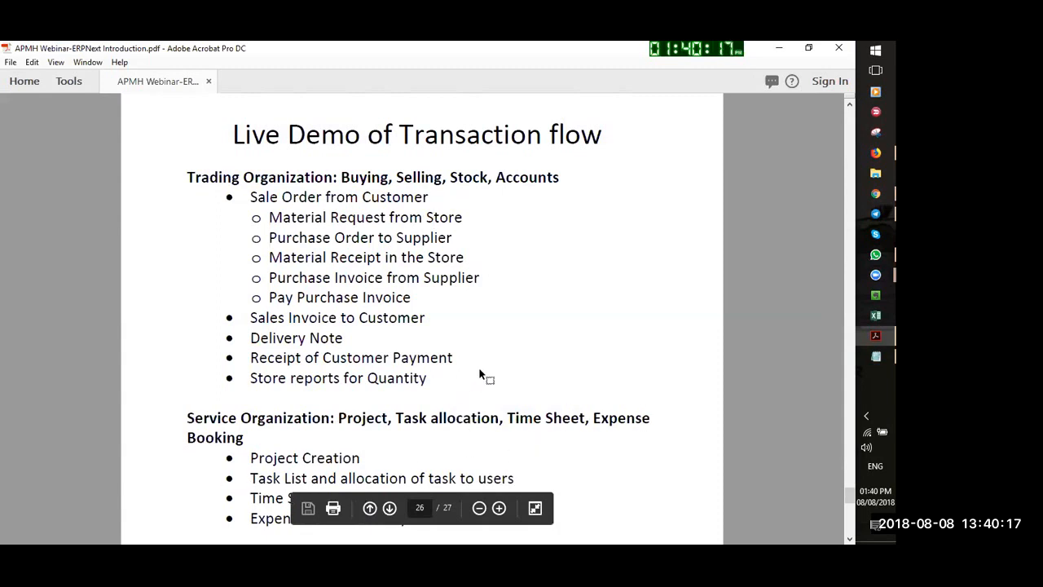
left_click(875, 153)
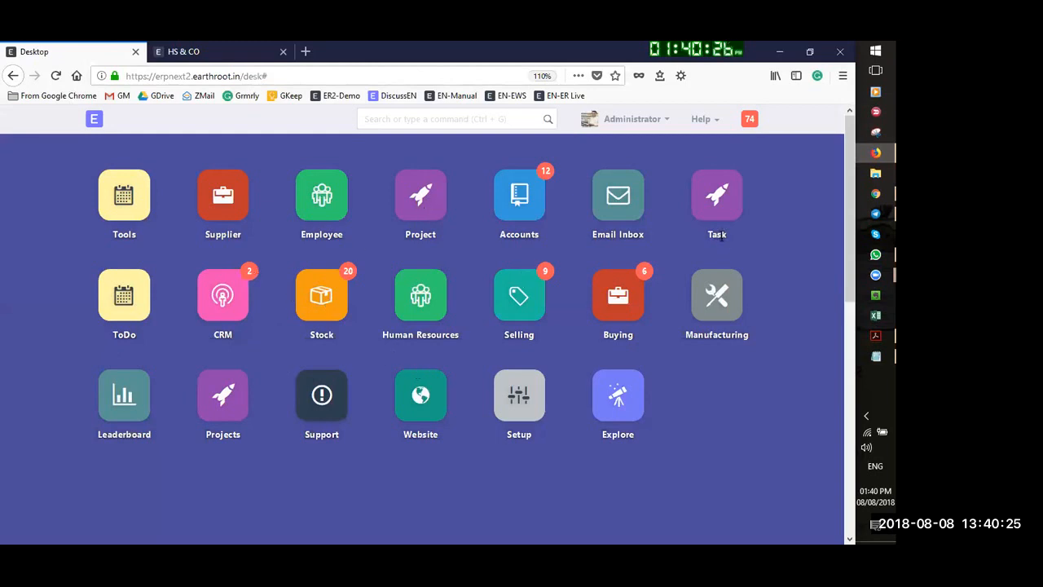
left_click(227, 393)
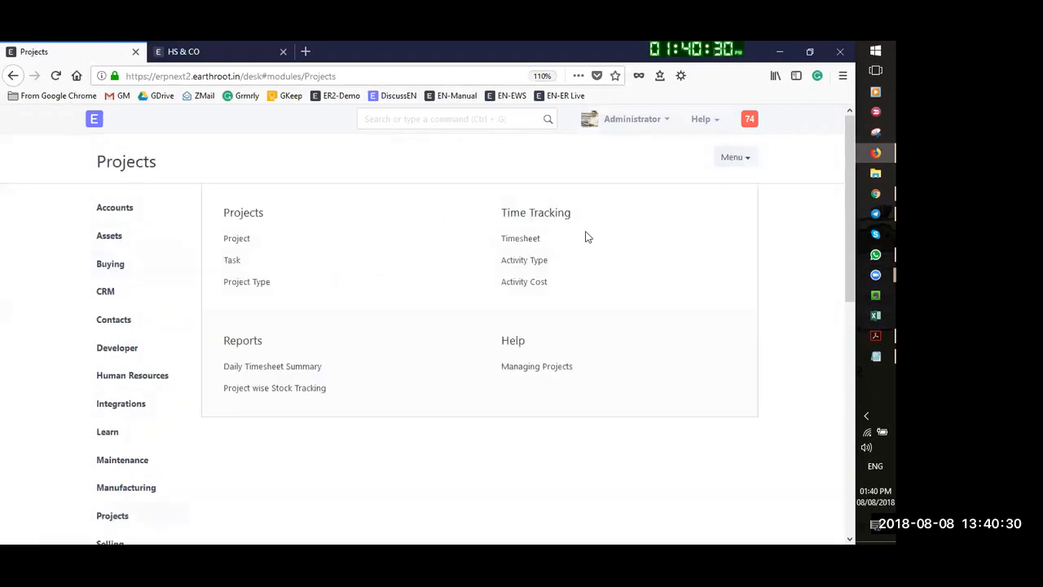
Start a new project named 'ERPNext Implementation' from the Project list
left_click(236, 238)
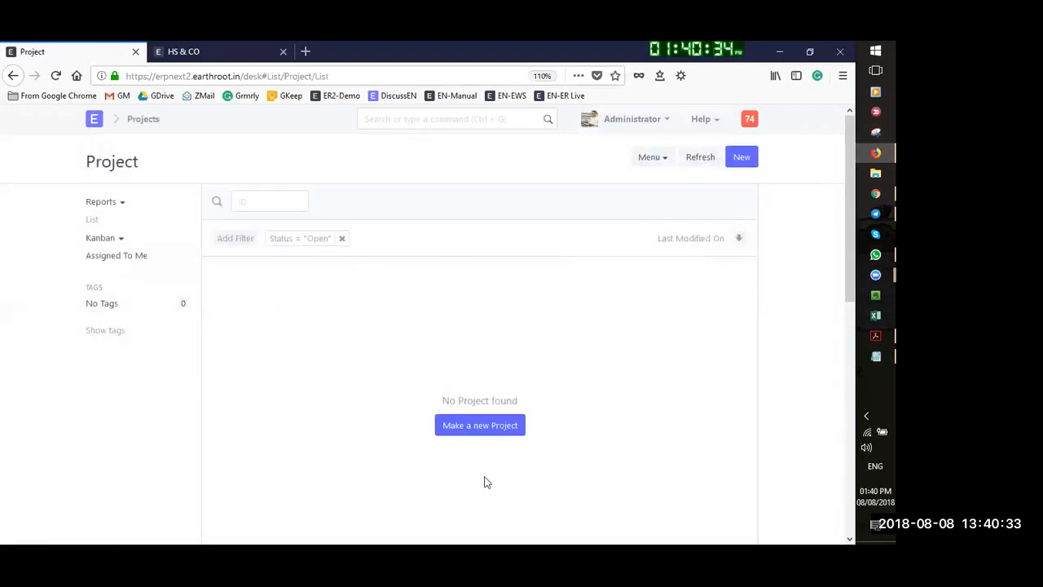
left_click(480, 425)
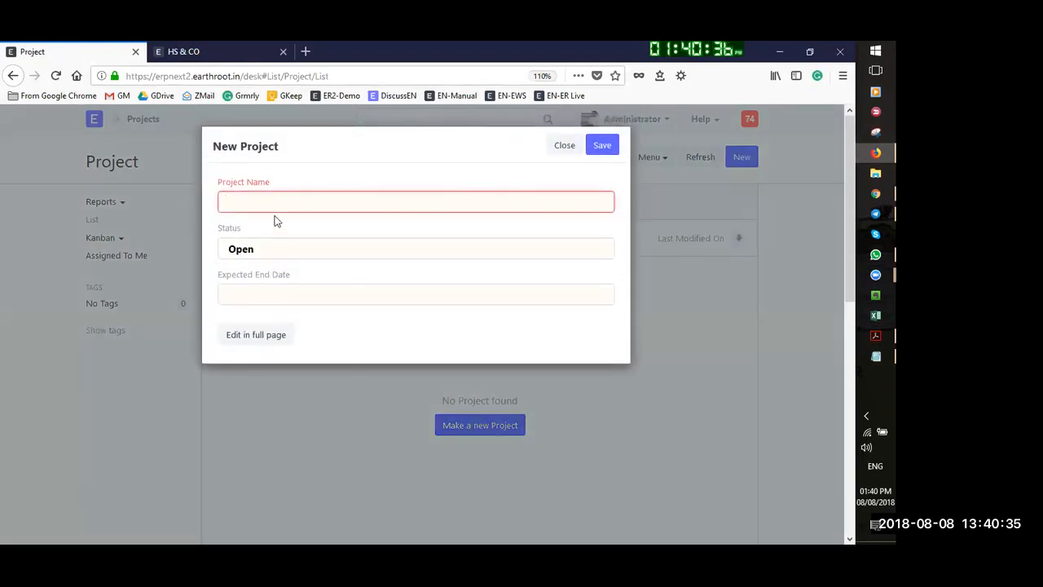
type("ERPNext IMple")
key("BackSpace")
key("BackSpace")
key("BackSpace")
type("mplementation")
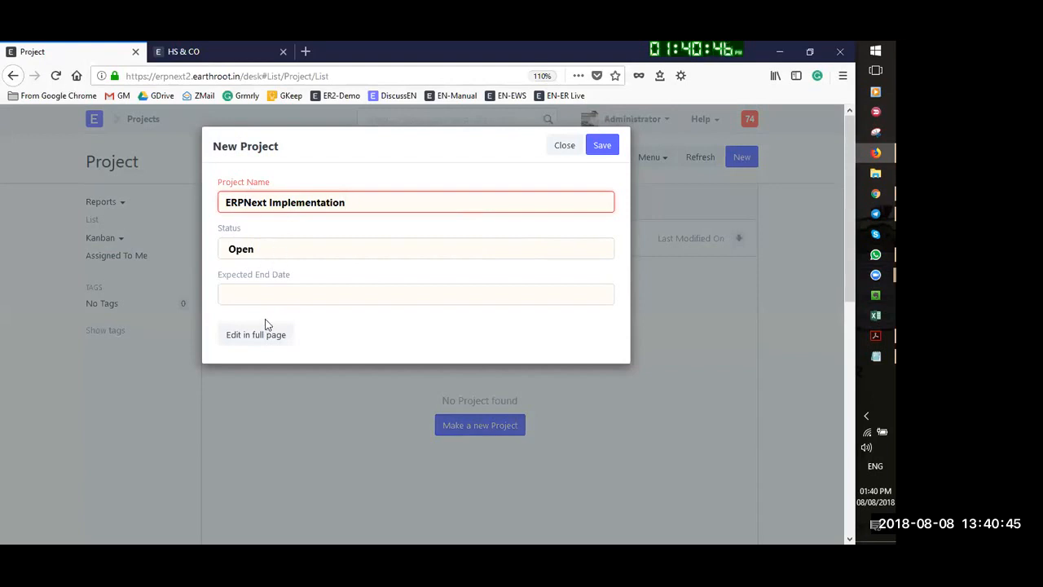
Set its expected end date to 30-09-2018 and continue in the full project form
left_click(259, 299)
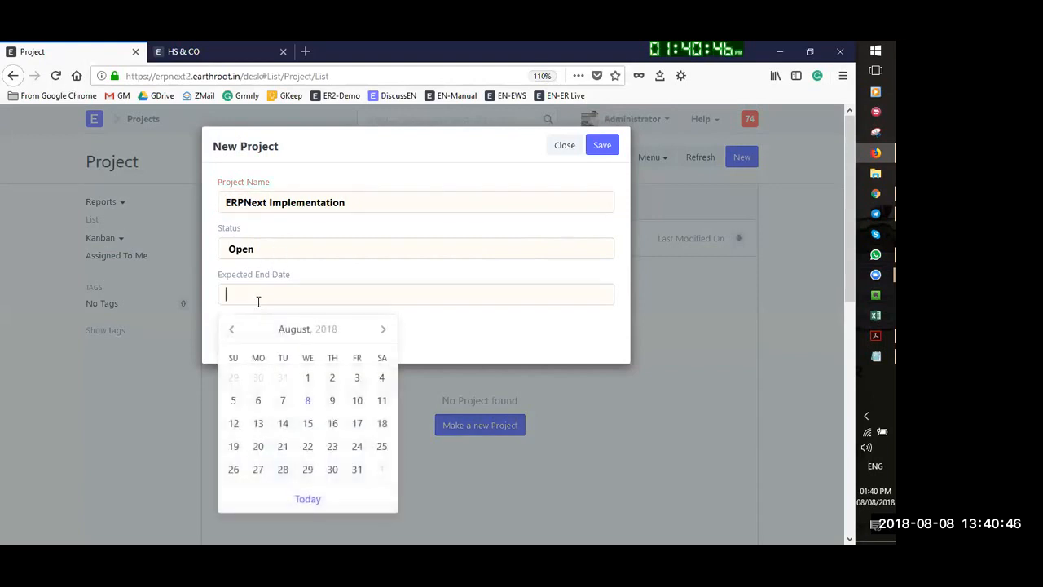
left_click(383, 330)
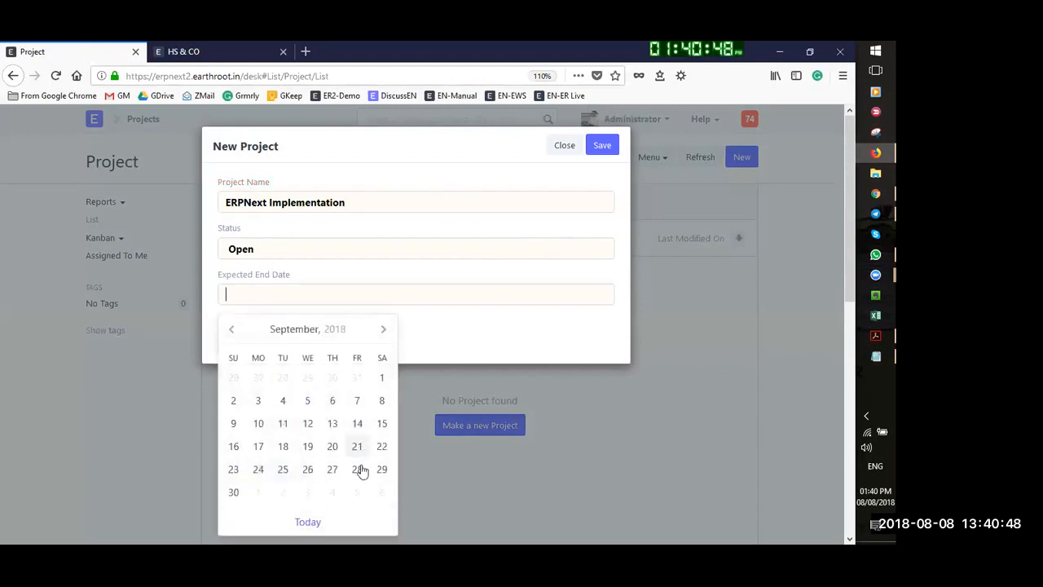
left_click(234, 493)
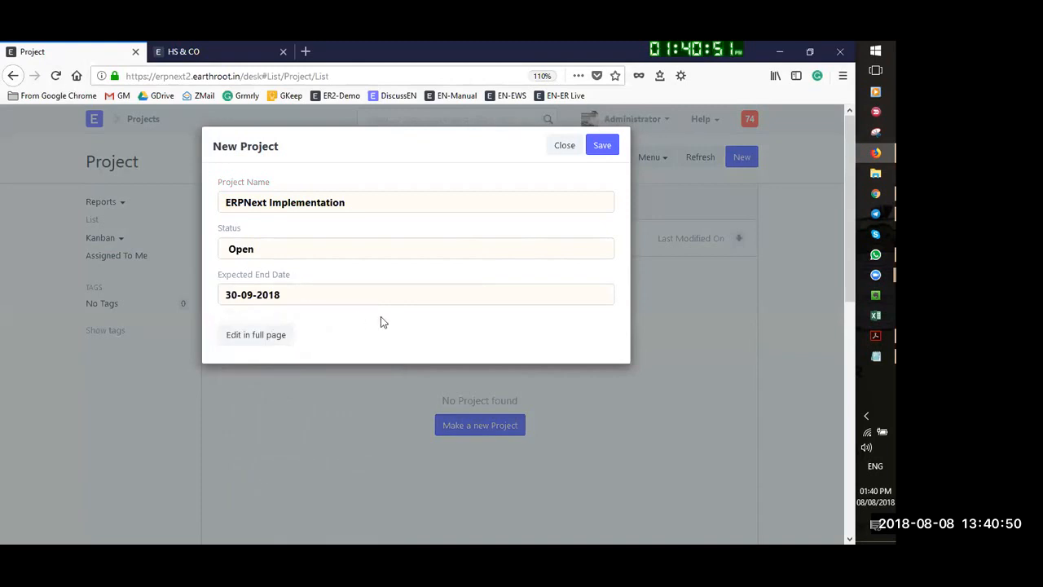
left_click(272, 337)
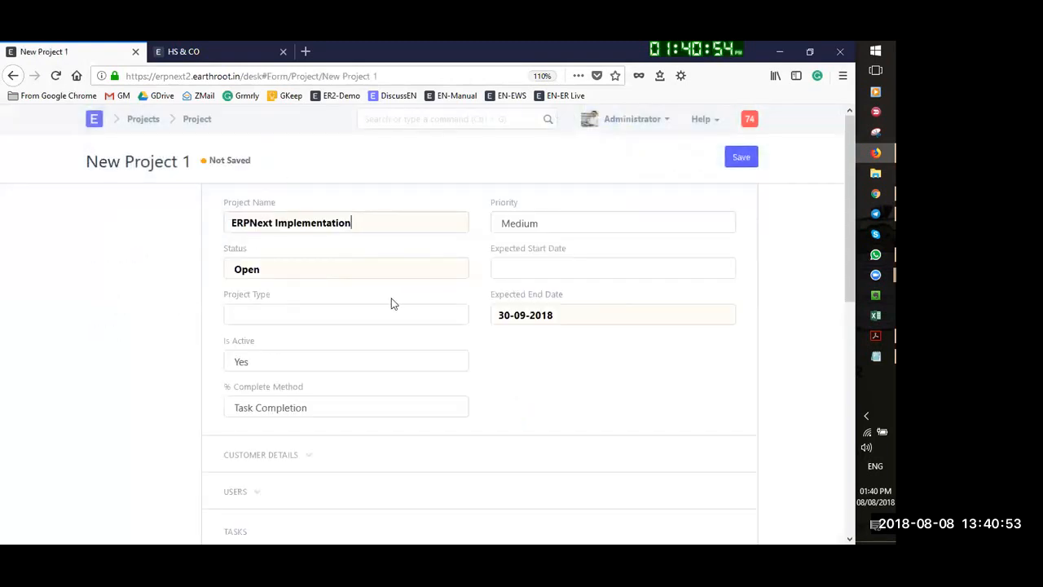
Set Project Type to Internal and Expected Start Date to 13-08-2018
scroll(297, 257, "down", 2)
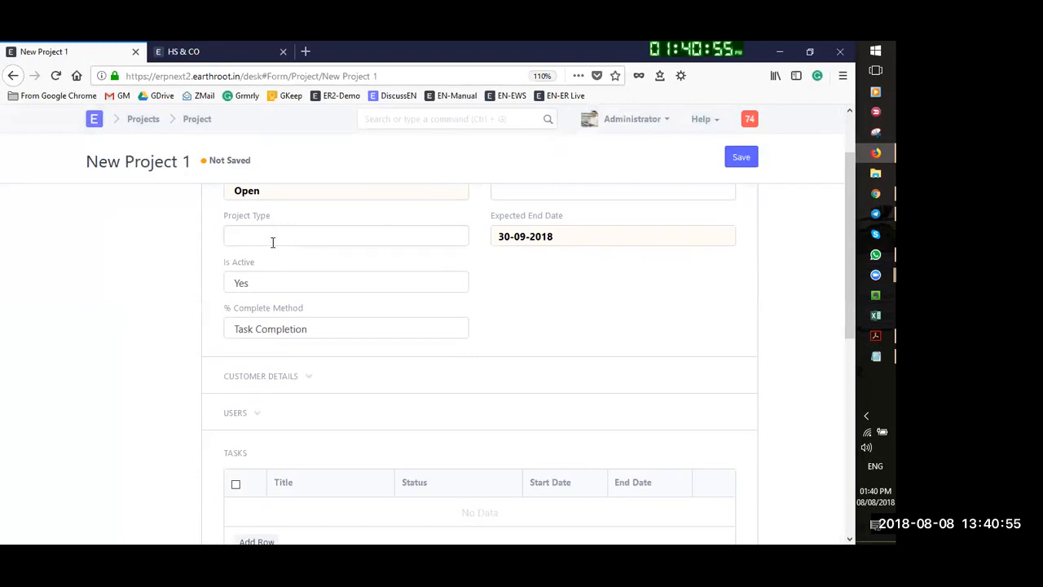
left_click(268, 239)
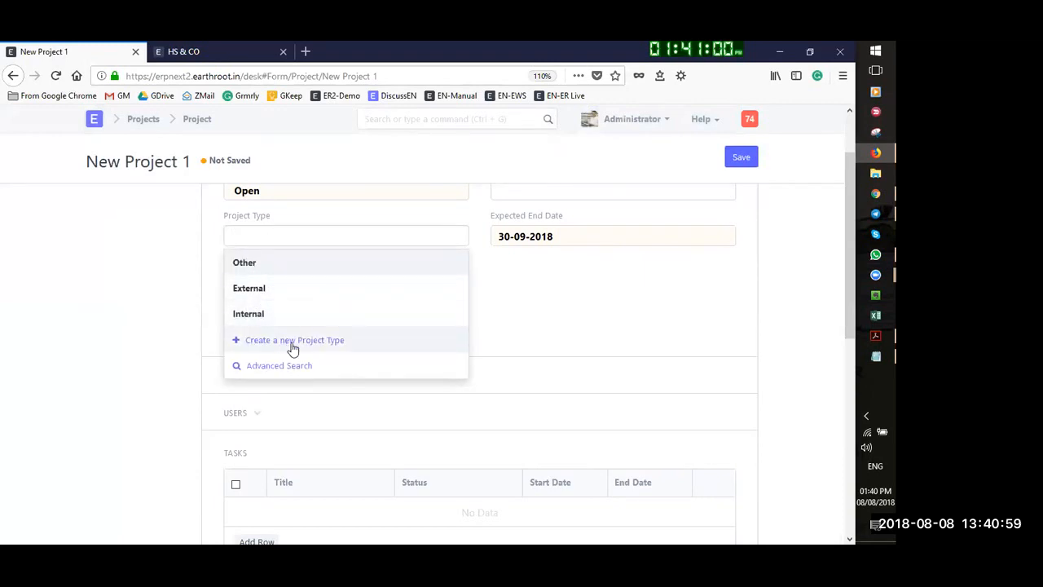
left_click(271, 318)
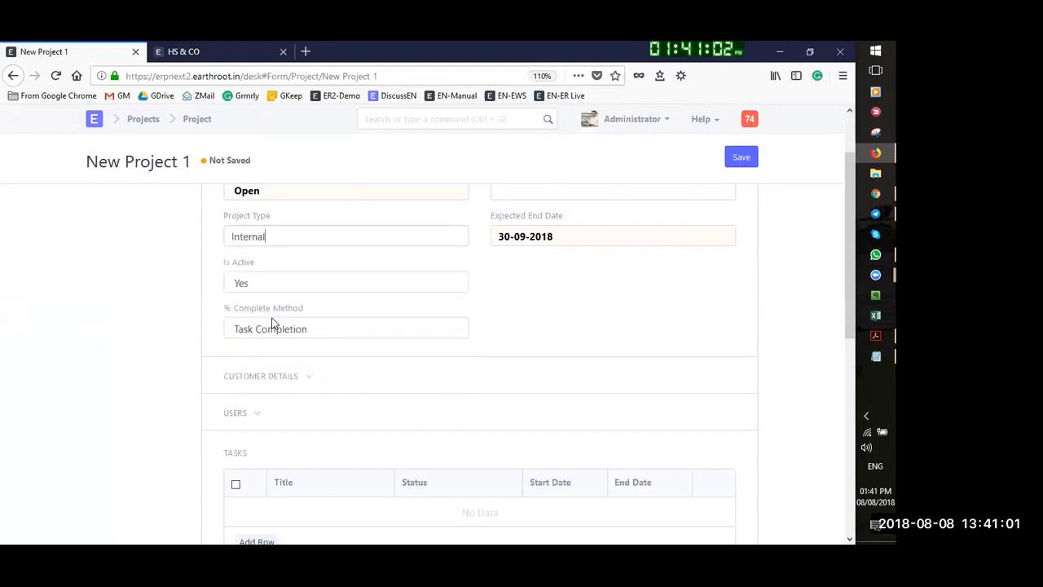
scroll(458, 314, "up", 2)
left_click(555, 269)
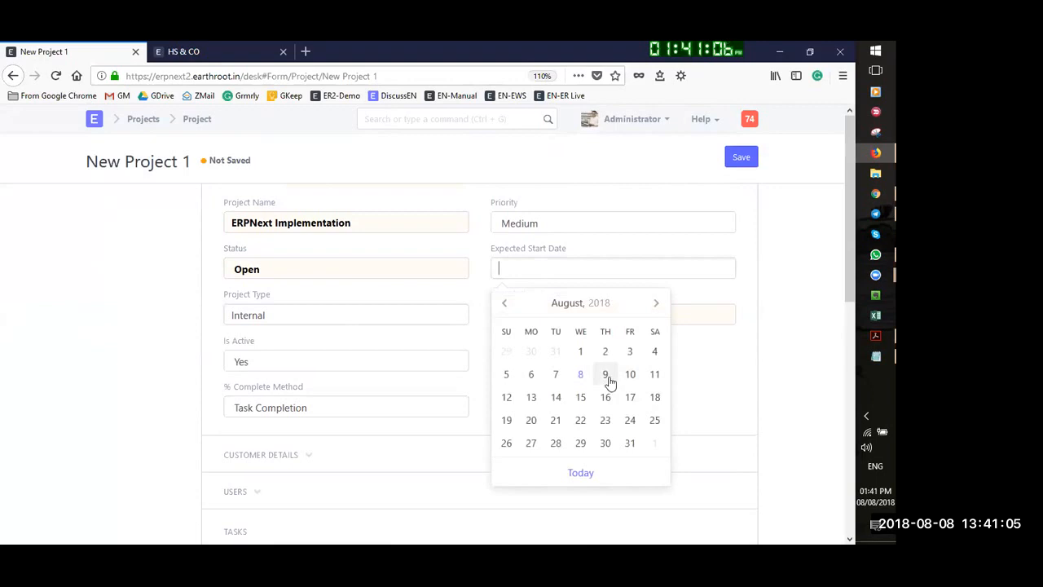
left_click(533, 398)
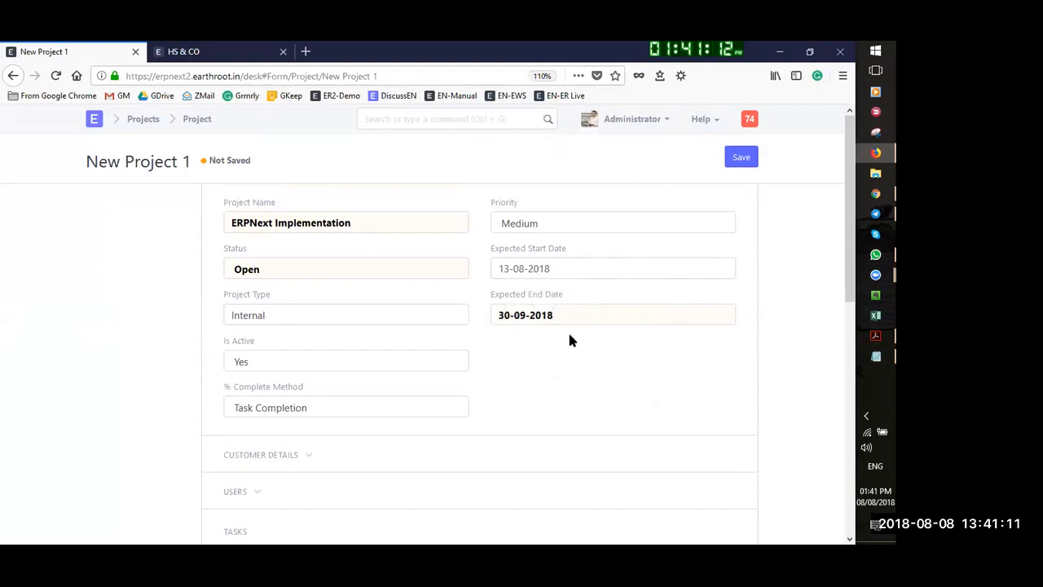
scroll(563, 321, "down", 2)
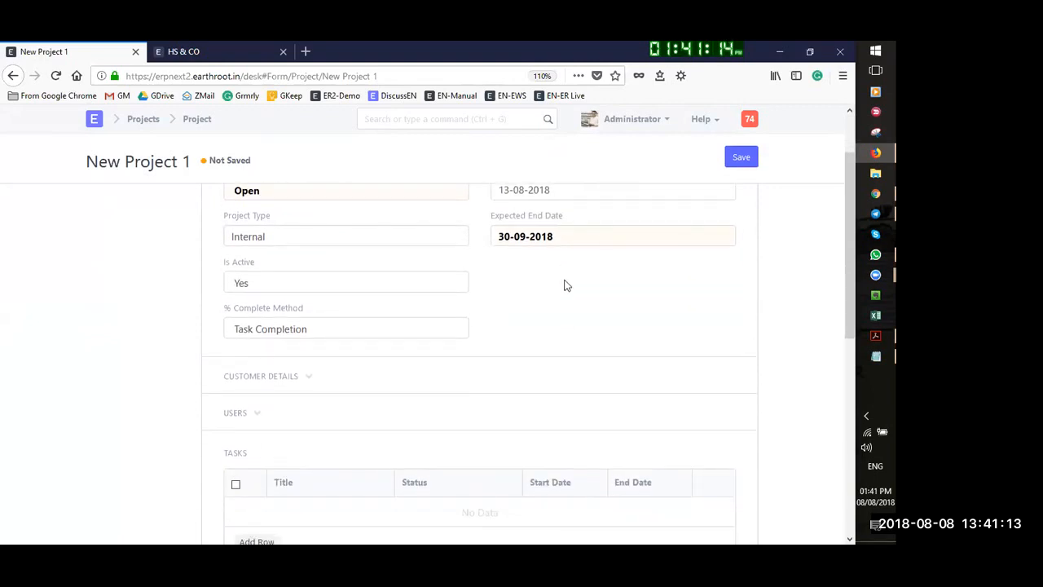
Link the project to the customer's first sales order and add the suggested user in Users
left_click(303, 330)
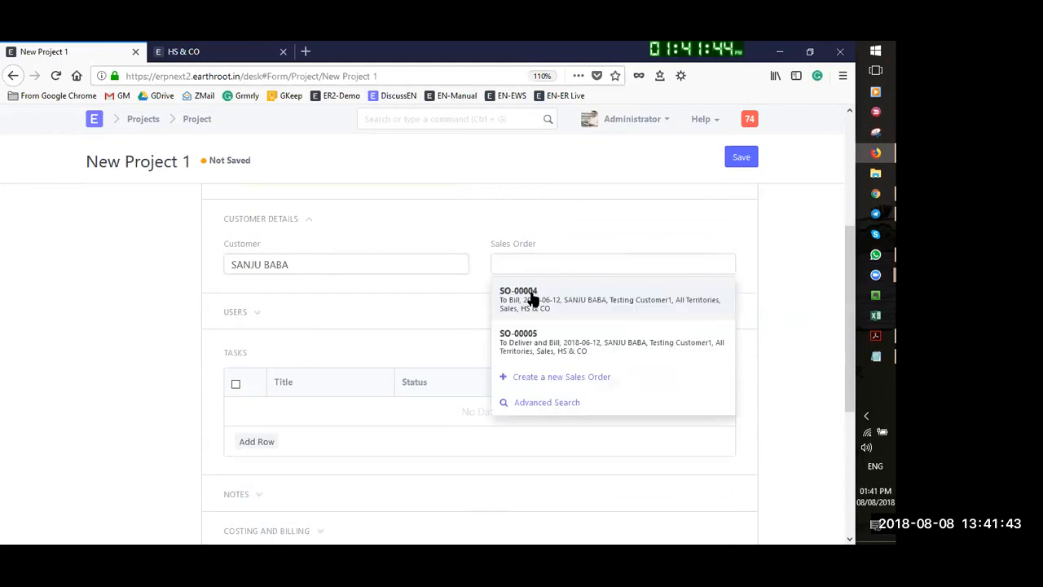
left_click(571, 303)
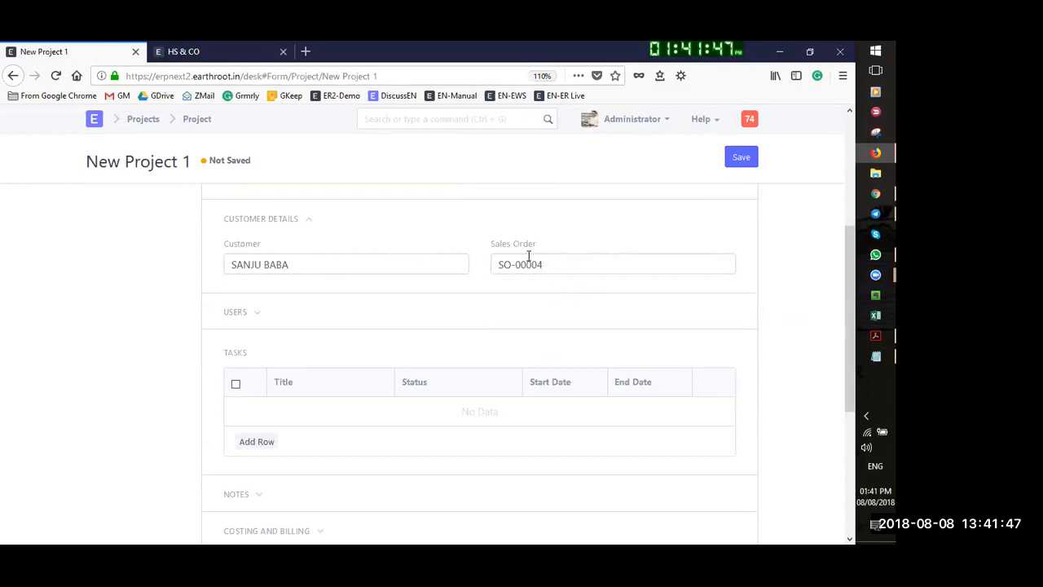
left_click(255, 316)
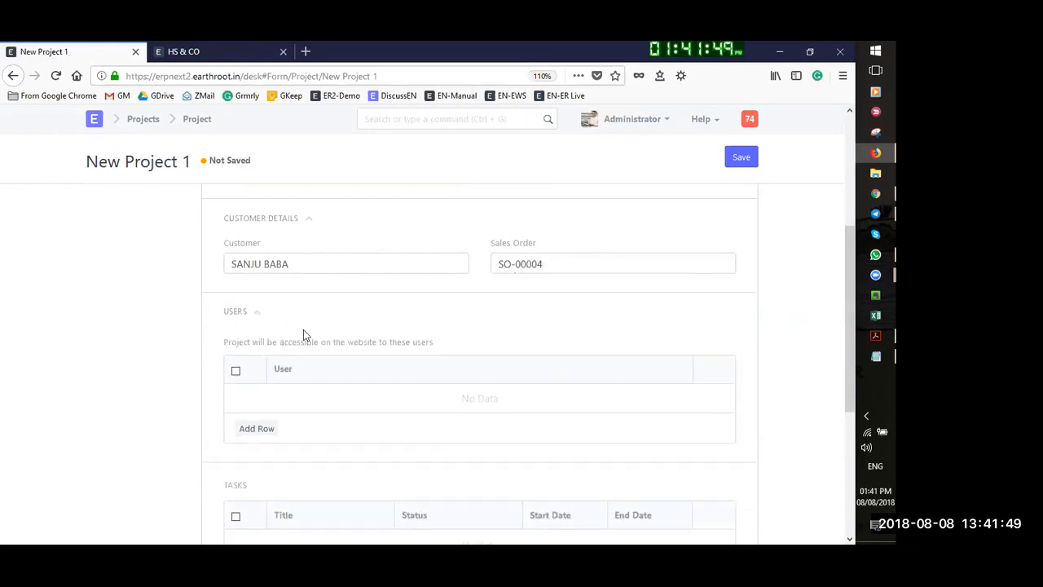
scroll(277, 294, "down", 3)
left_click(259, 274)
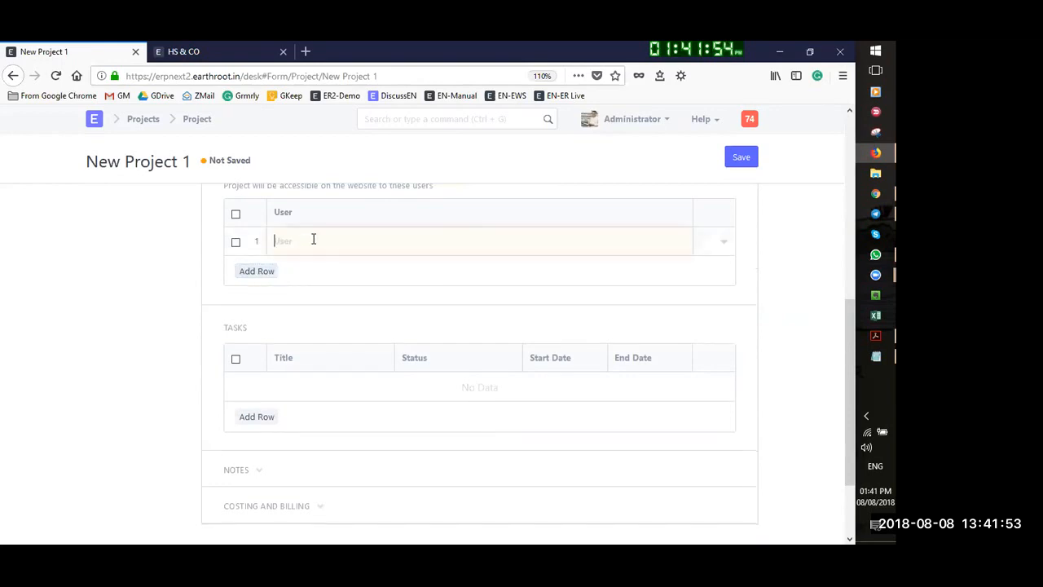
left_click(315, 238)
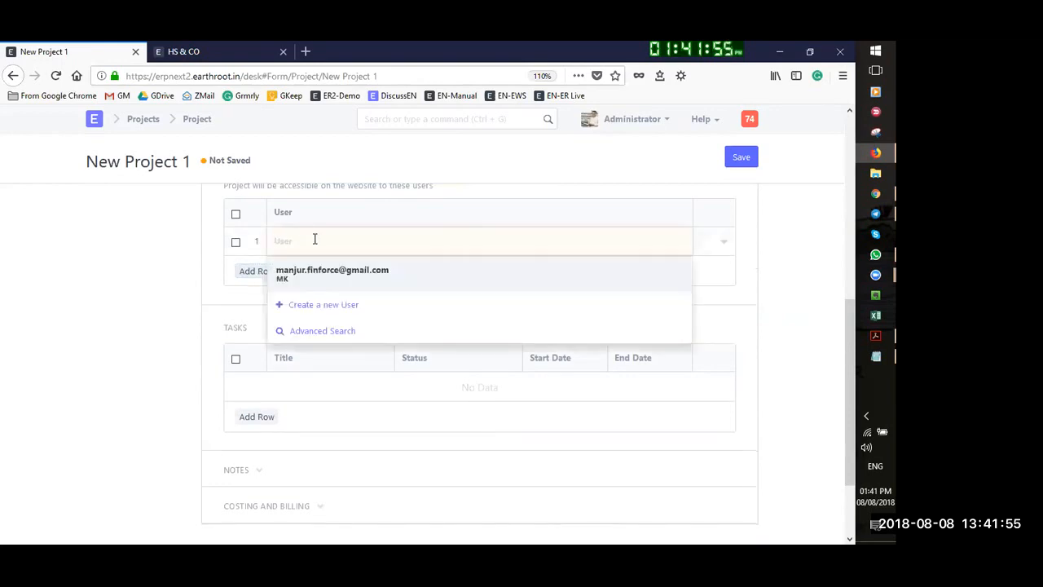
left_click(345, 278)
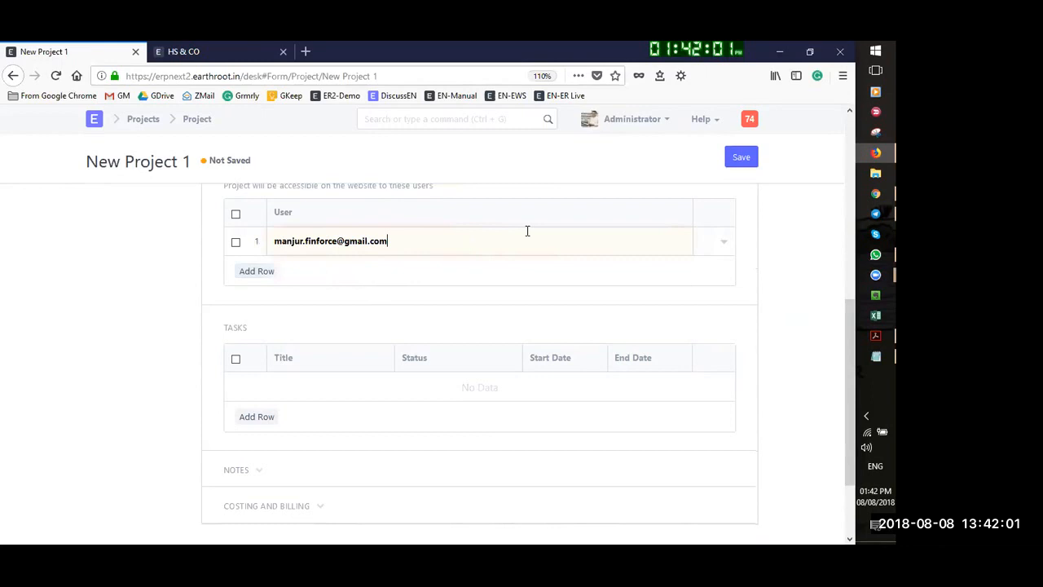
scroll(222, 306, "down", 2)
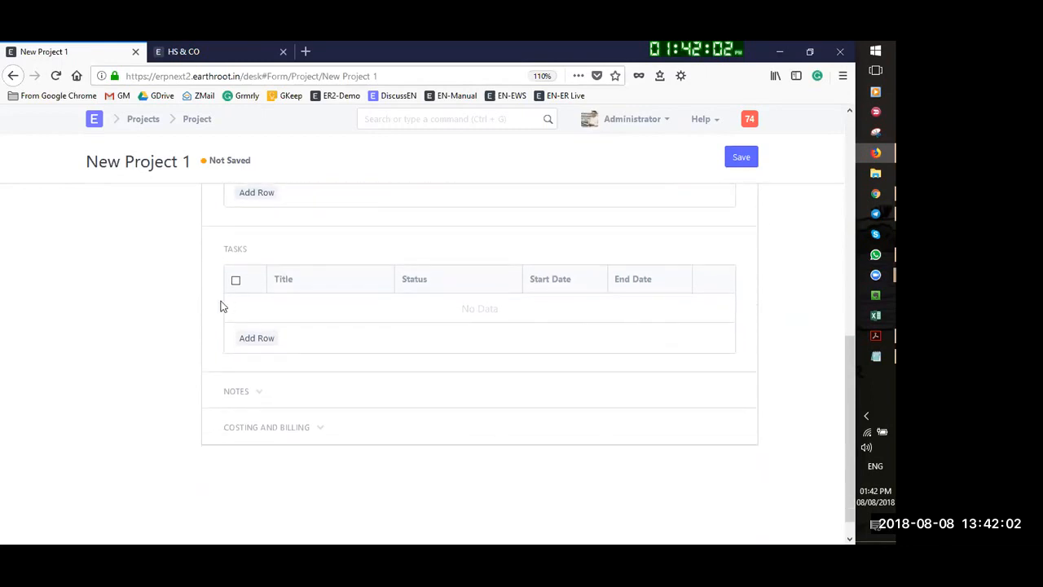
Add task 'Requiment gathering' running 13-08-2018 to 17-08-2018
left_click(273, 335)
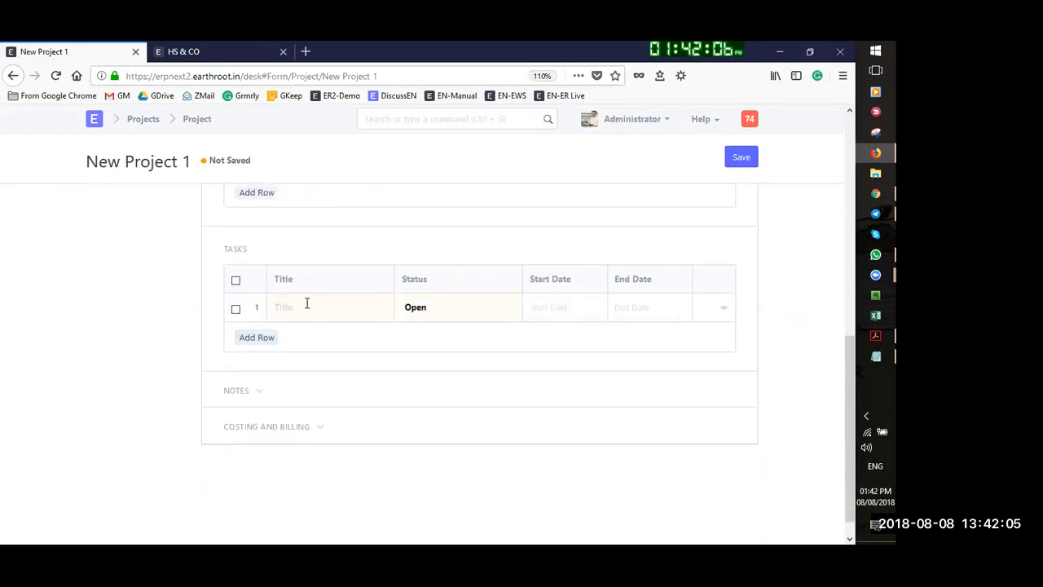
type("Requiment gathering")
key("Tab")
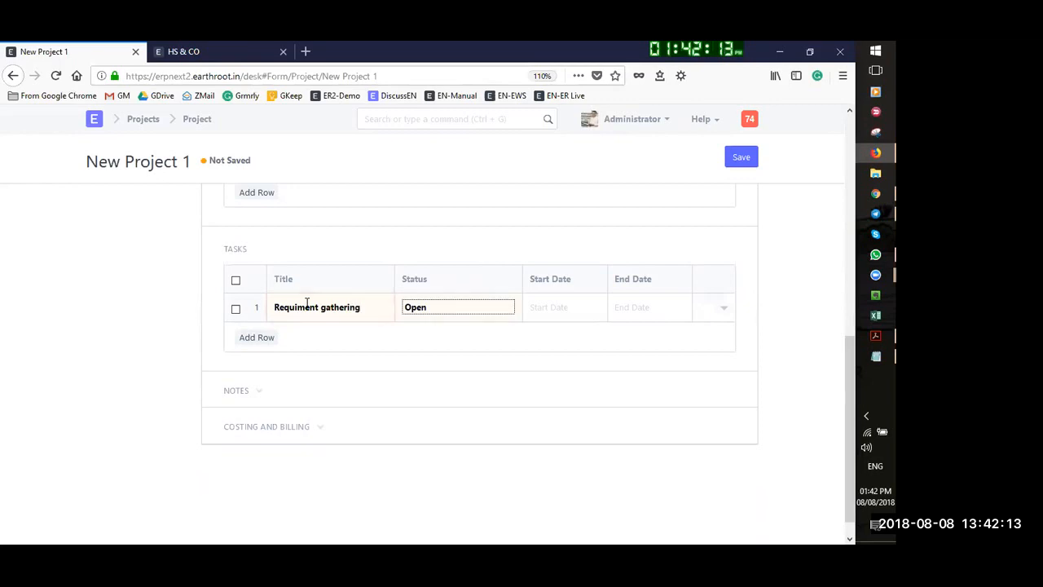
key("Tab")
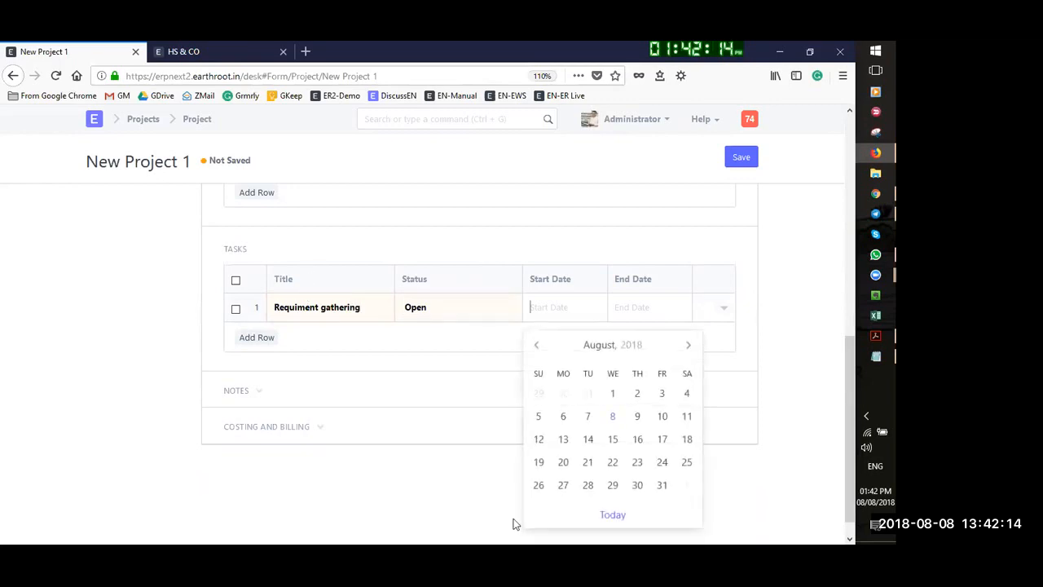
left_click(563, 439)
left_click(641, 306)
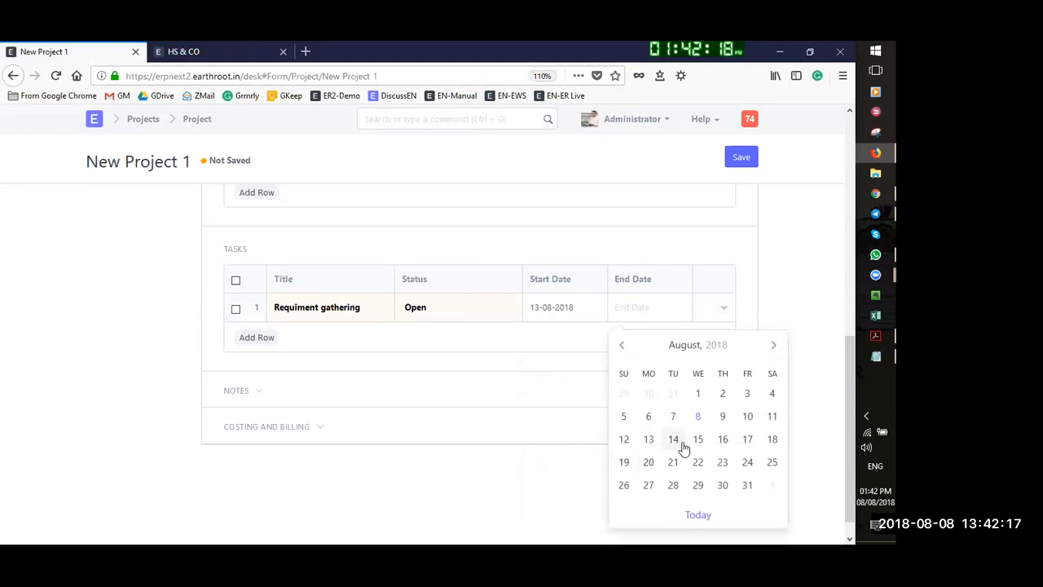
left_click(748, 442)
Add task 'Process documentation' running 20-08-2018 to 24-08-2018
left_click(255, 338)
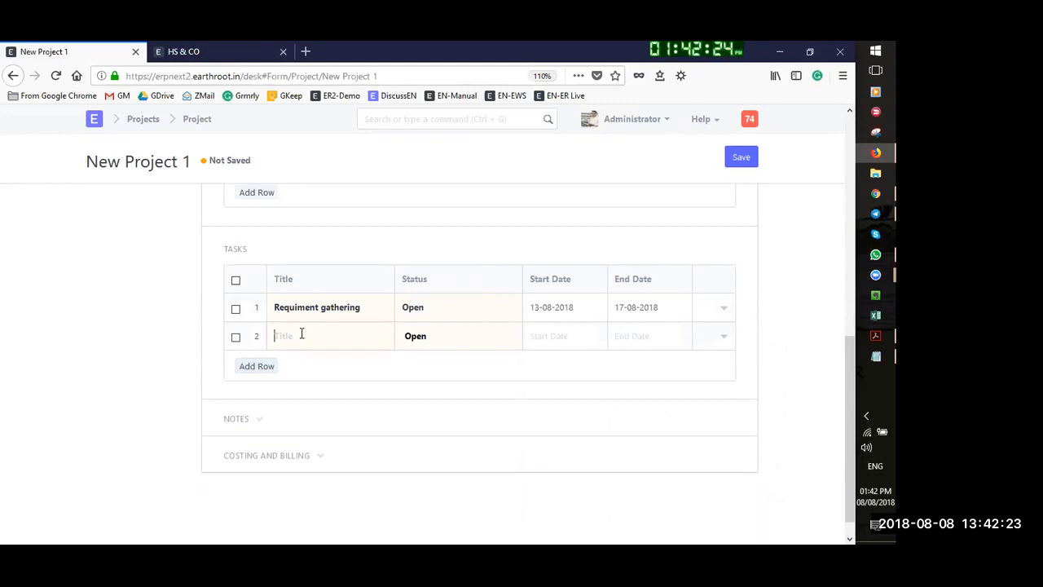
type("Process documenta")
key("Tab")
key("Tab")
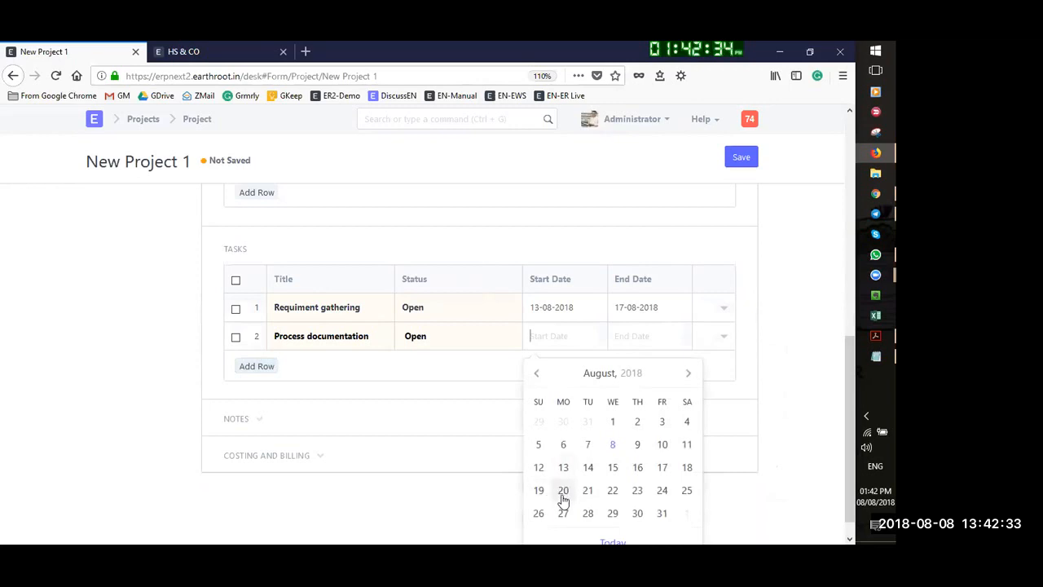
left_click(563, 492)
left_click(627, 333)
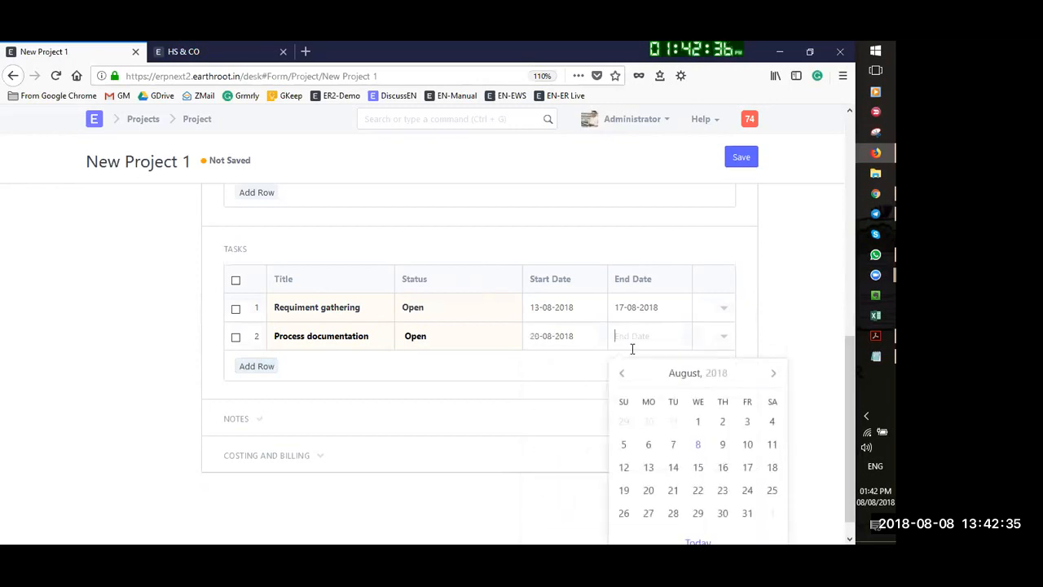
left_click(748, 490)
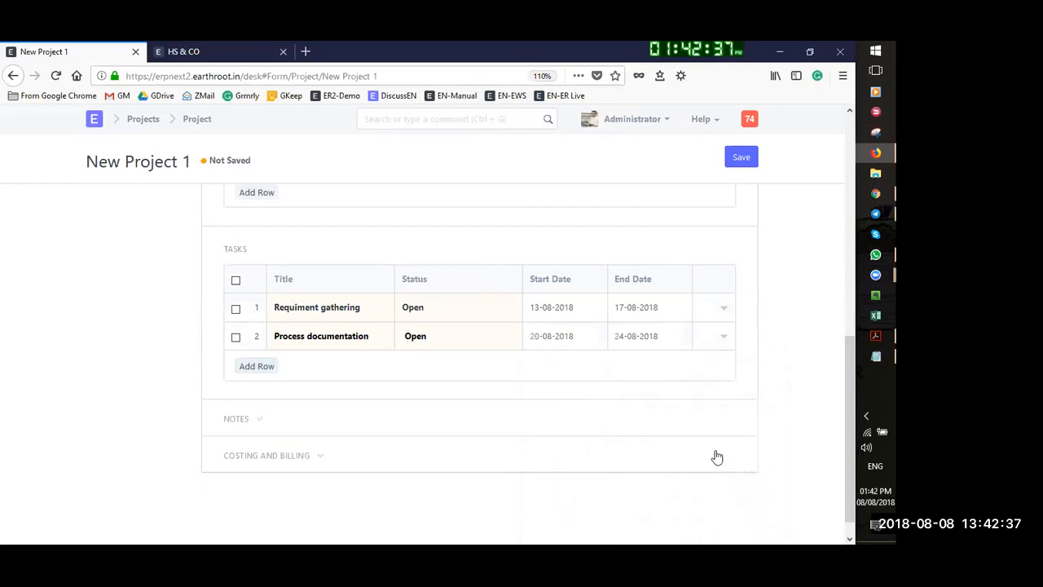
Add task 'POC - prototype demo' running 27-08-2018 to 31-08-2018
left_click(265, 366)
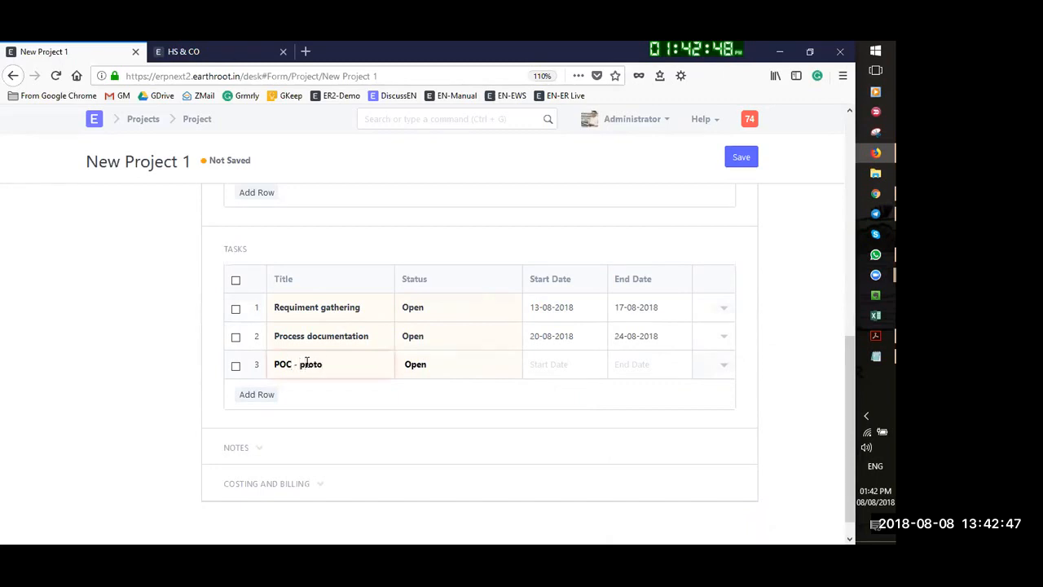
type("o")
key("Tab")
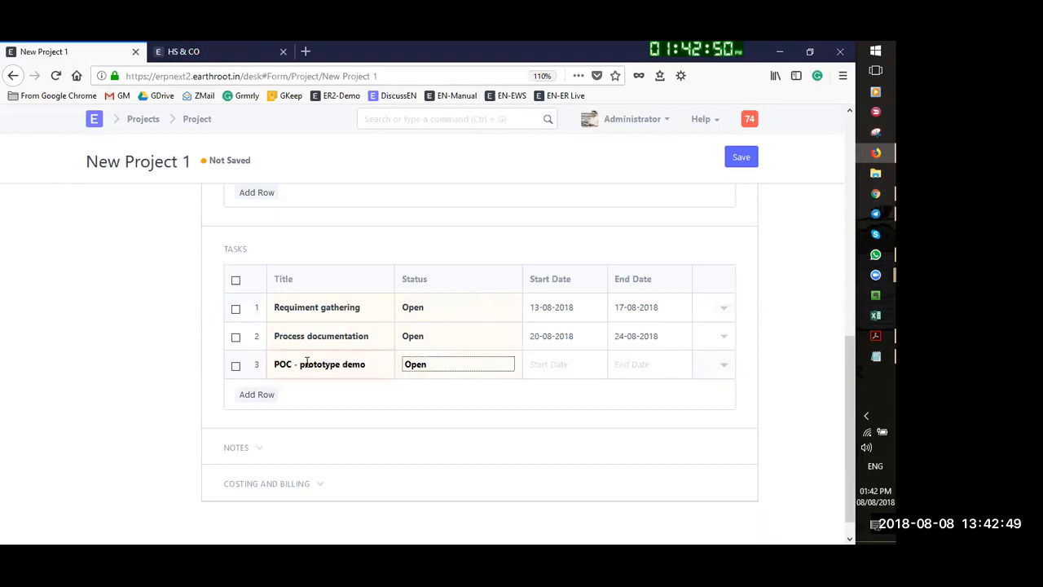
key("Tab")
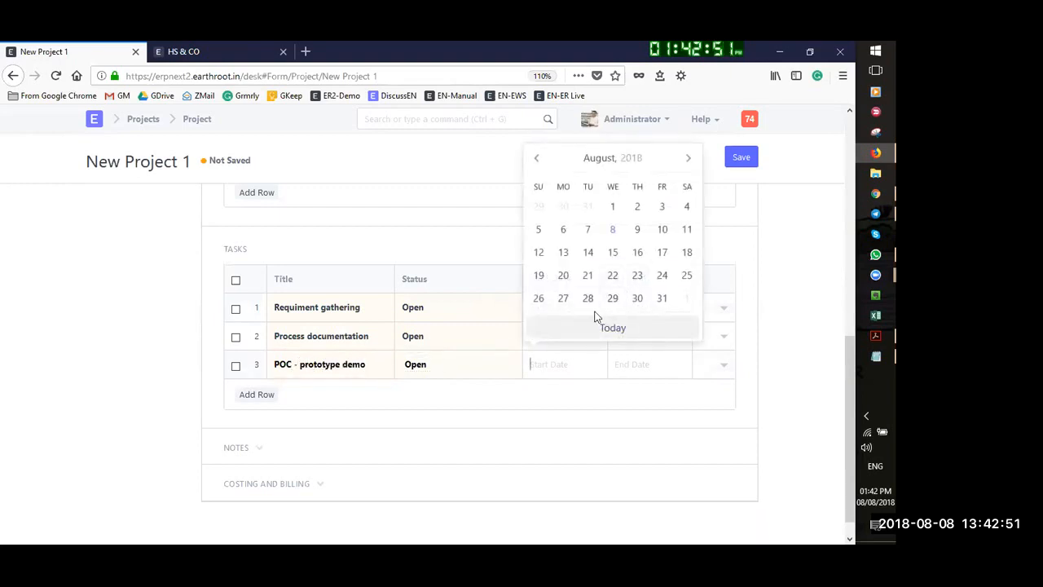
left_click(562, 299)
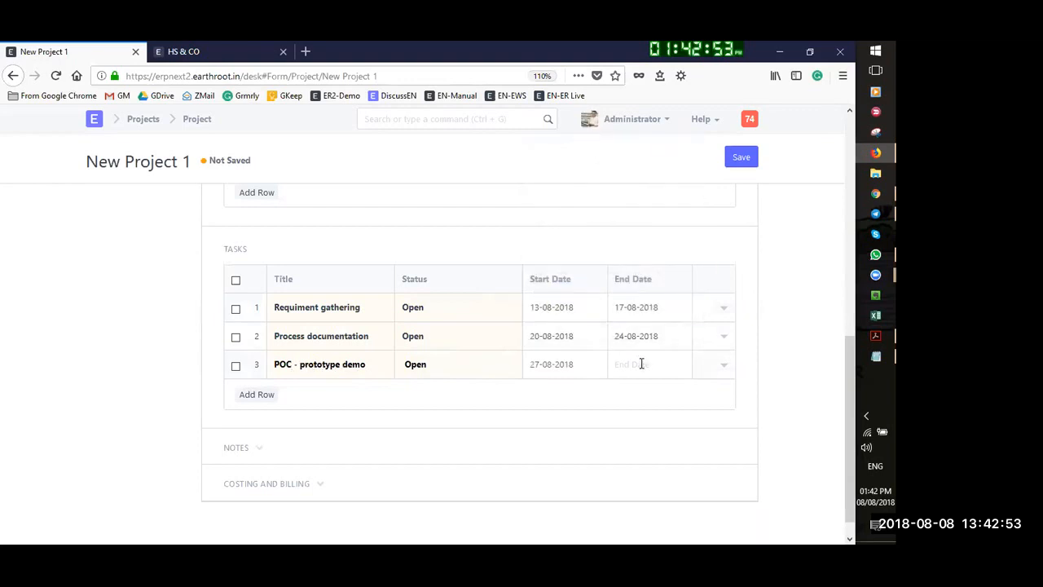
left_click(641, 363)
left_click(747, 298)
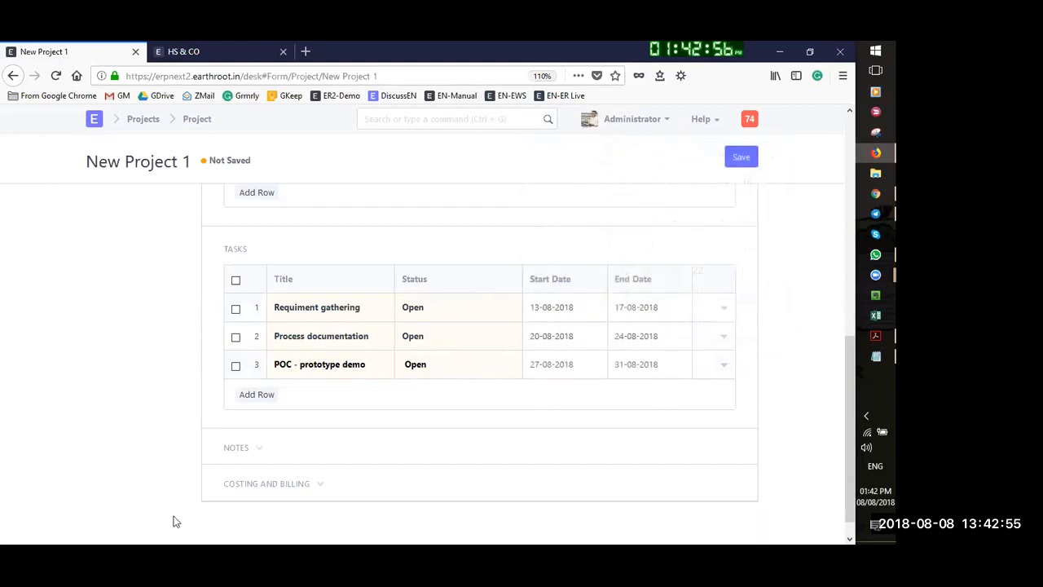
left_click(257, 394)
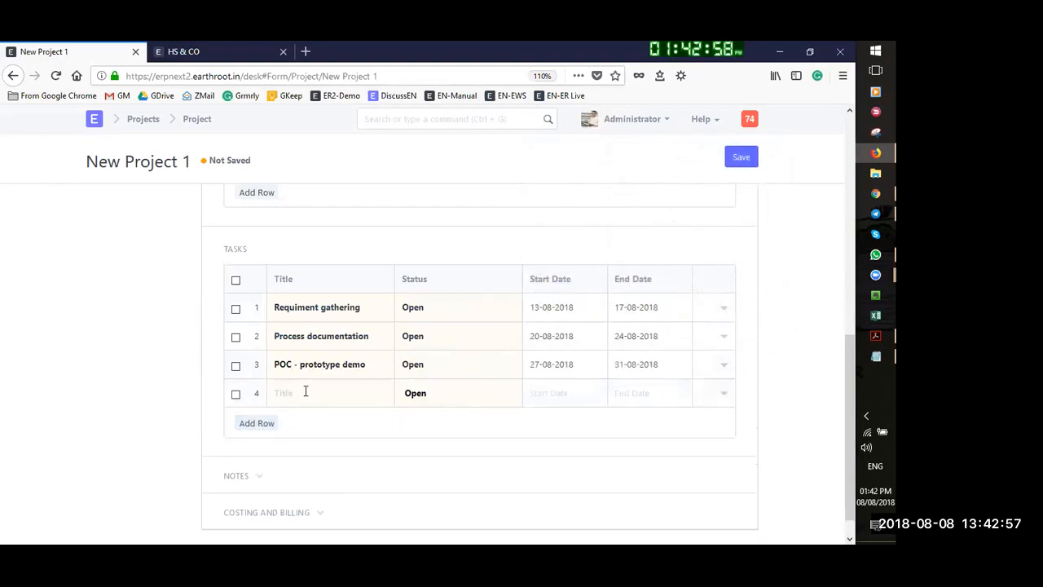
Title task 4 'Implementation of key modules' and schedule it 03-09-2018 to 12-09-2018
type("Imp")
type("lementation of key modules")
key("Tab")
left_click(534, 393)
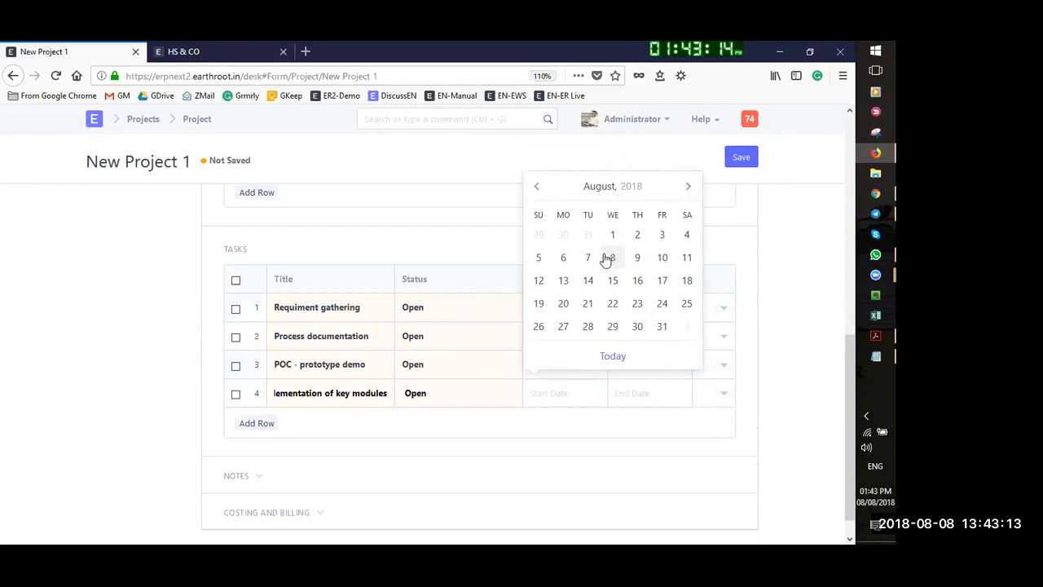
left_click(687, 189)
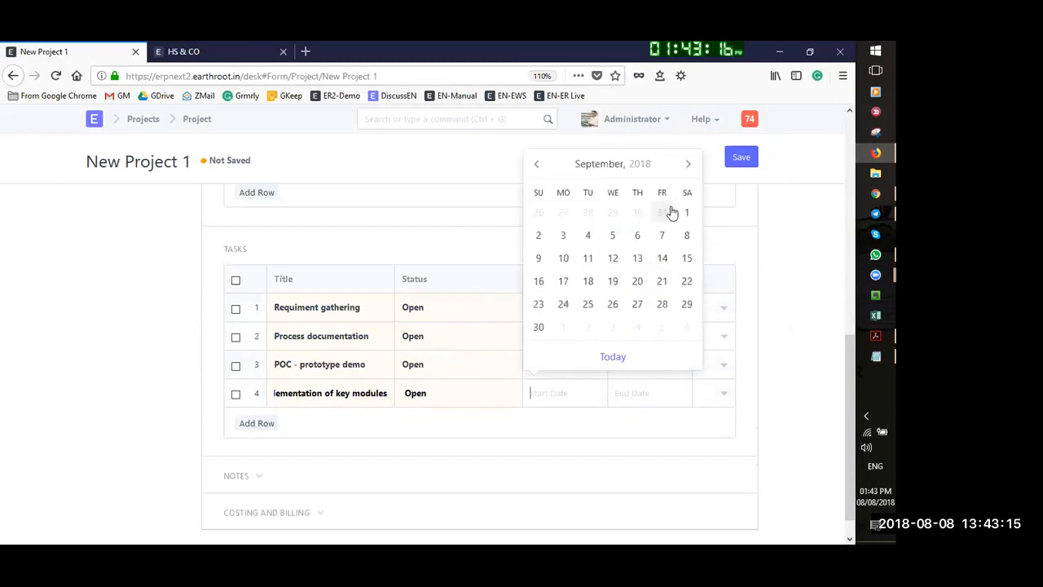
left_click(563, 236)
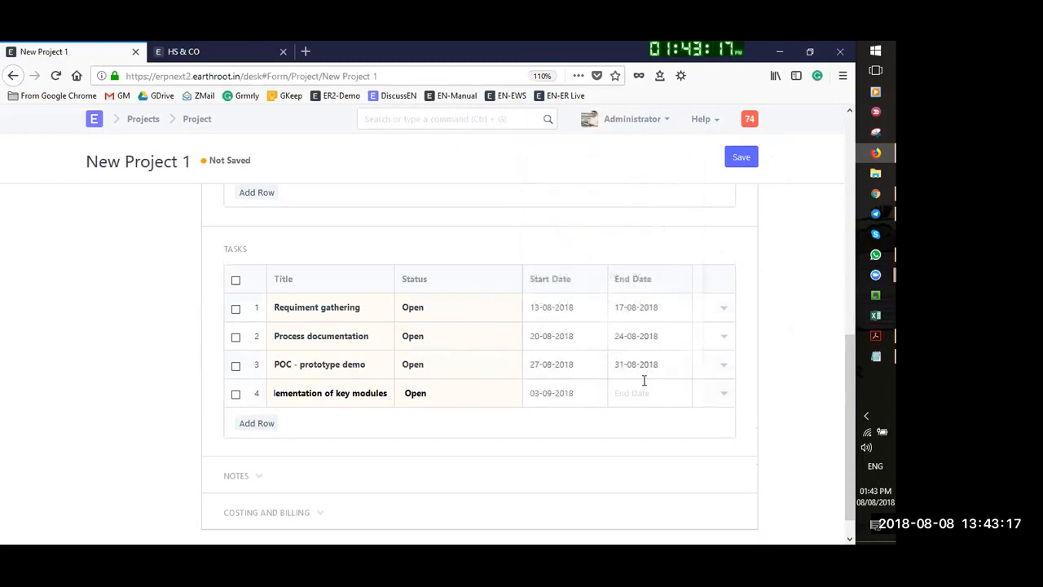
left_click(644, 380)
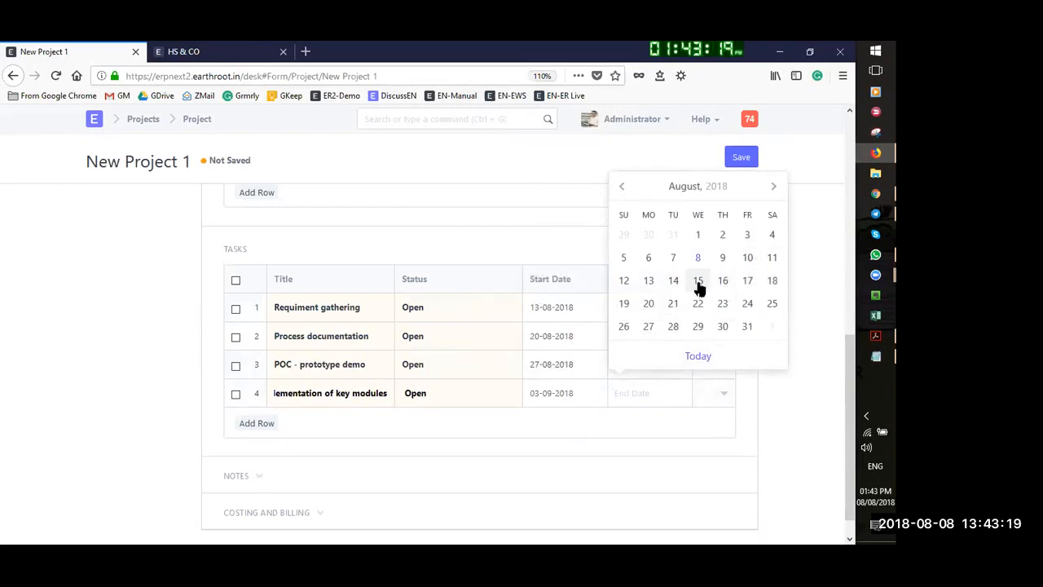
left_click(773, 186)
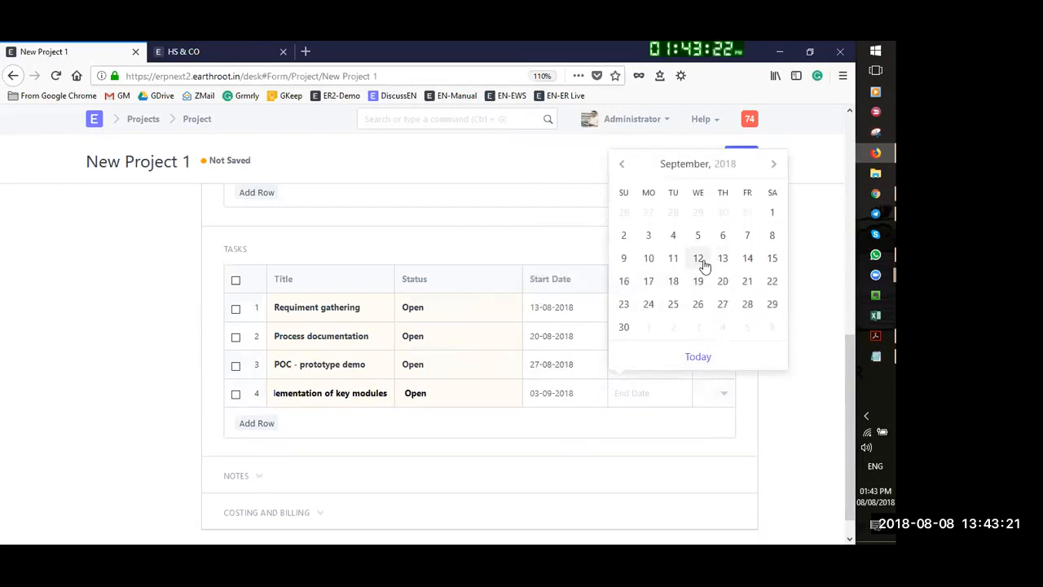
left_click(700, 262)
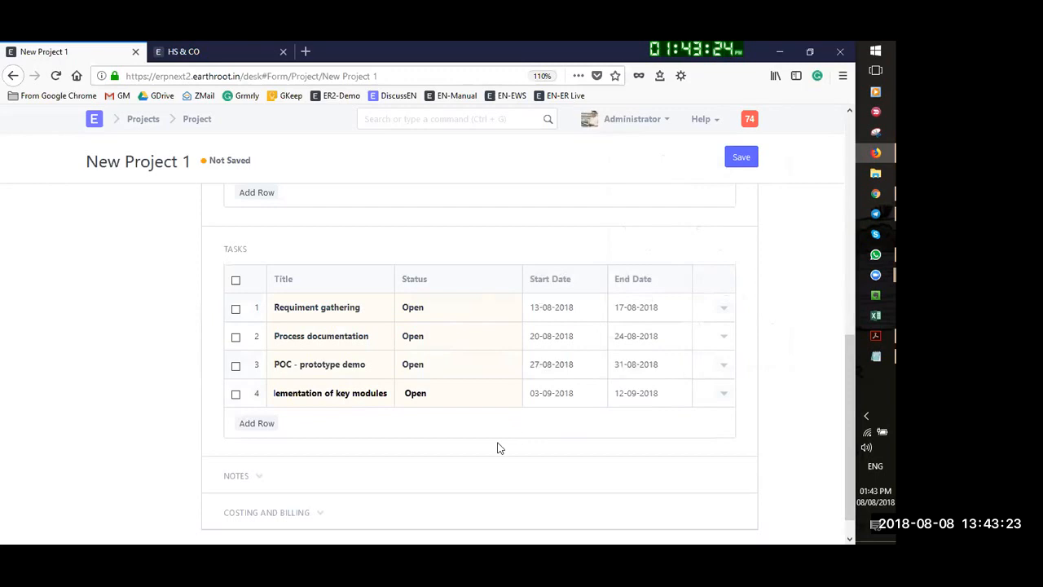
Add task 'Training for users' running 18-09-2018 to 25-09-2018
left_click(259, 422)
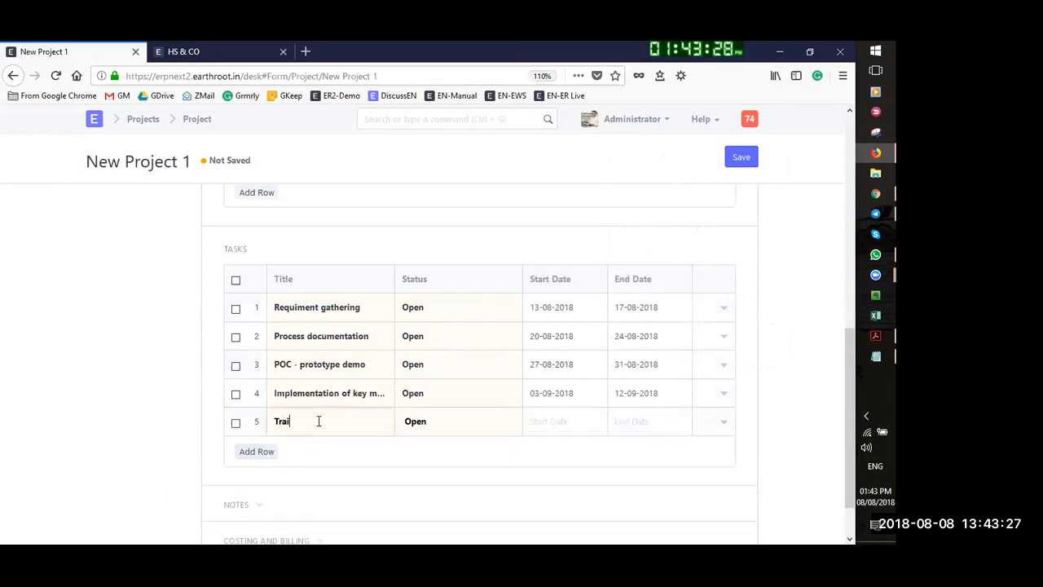
type("Training for users")
left_click(551, 419)
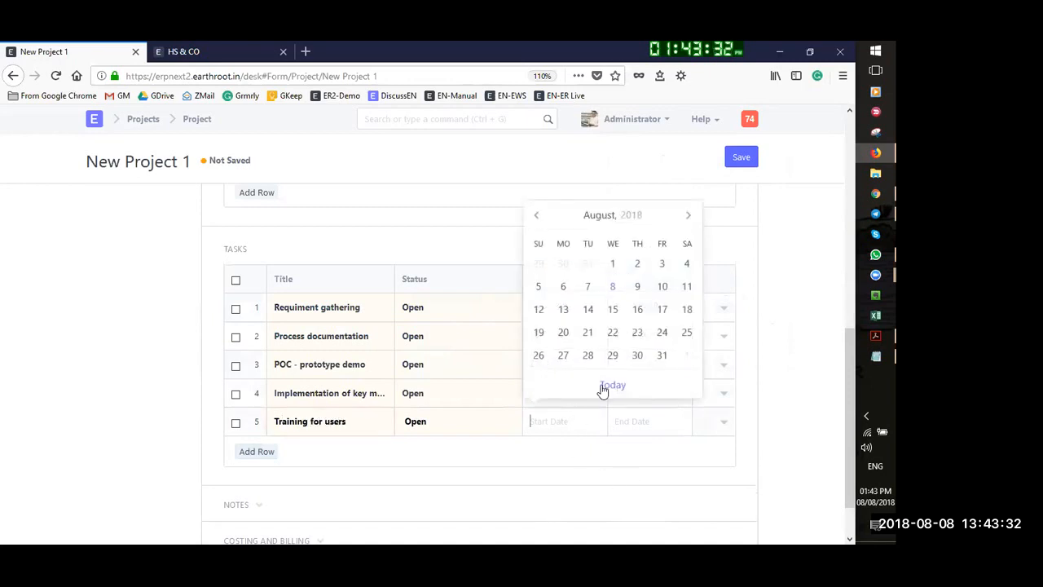
left_click(687, 218)
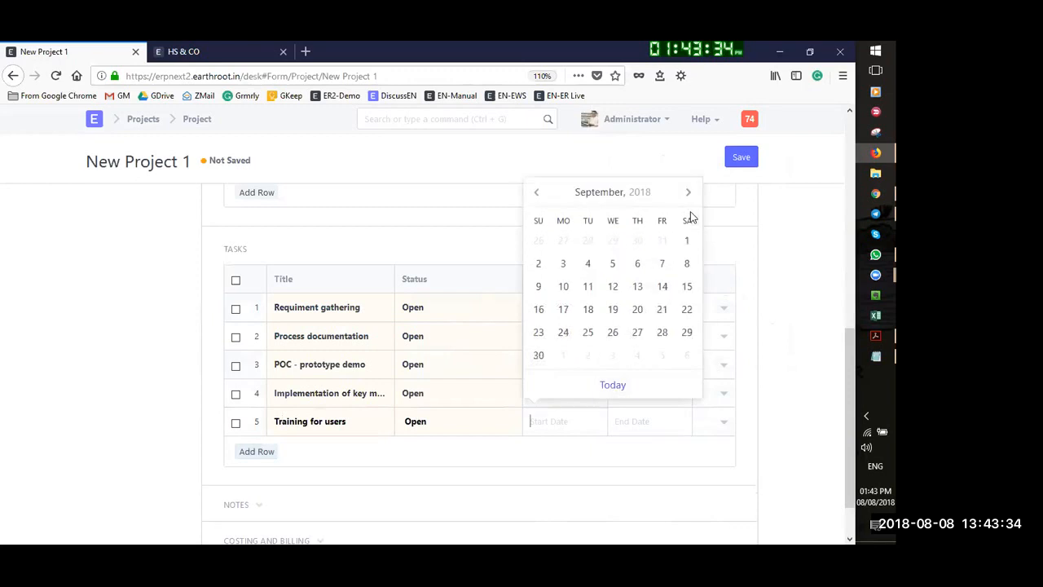
left_click(588, 310)
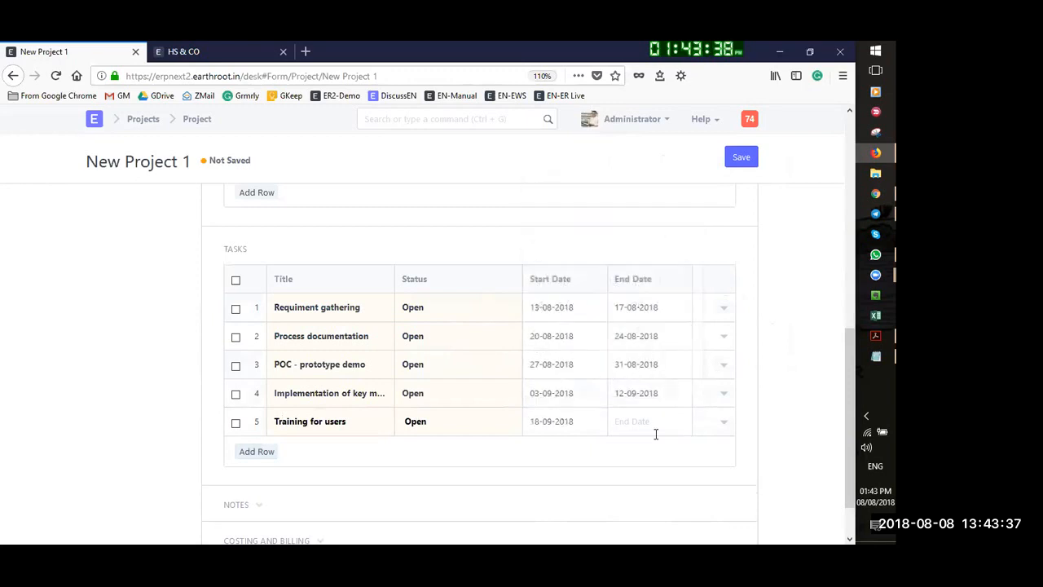
left_click(655, 431)
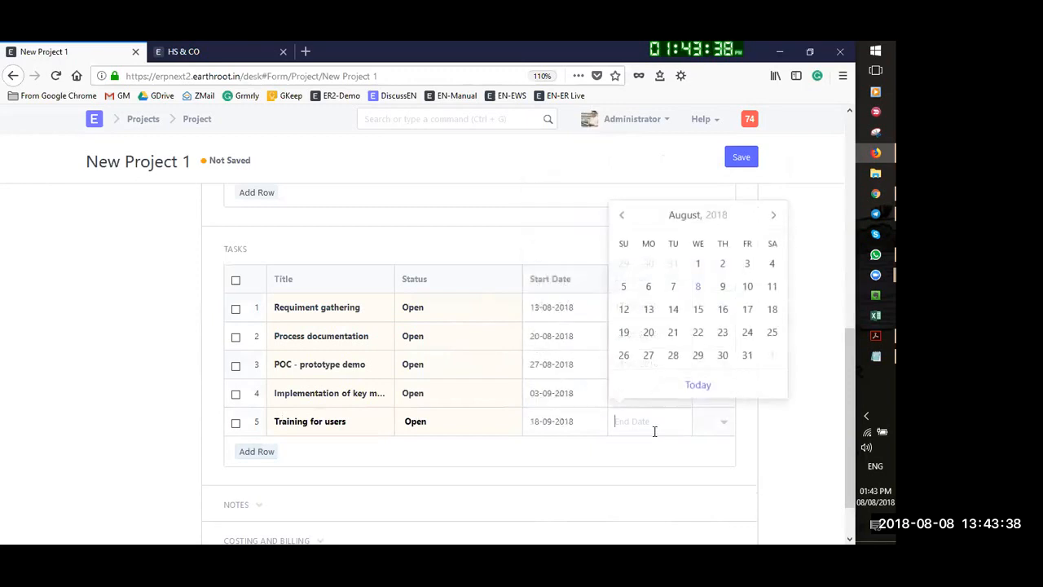
left_click(771, 217)
left_click(673, 332)
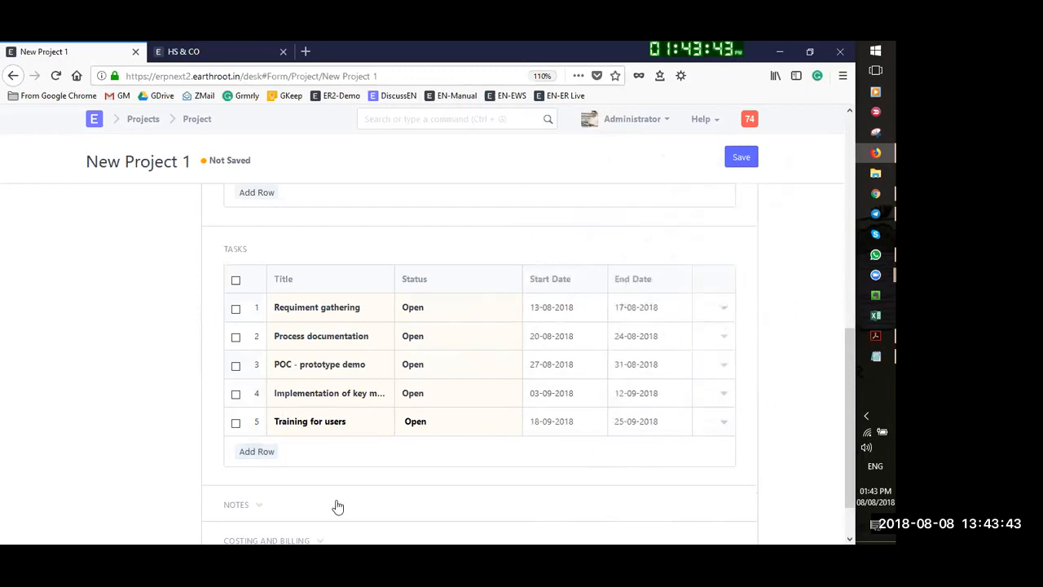
Add task 'Signoff meeting' running 26-09-2018 to 30-09-2018
left_click(258, 452)
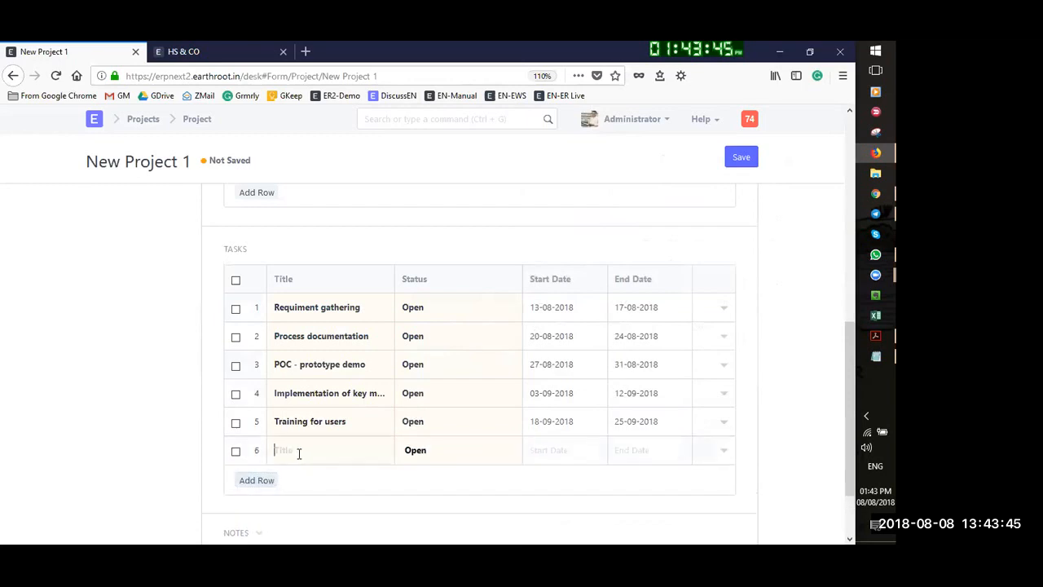
type("Signoff meeting")
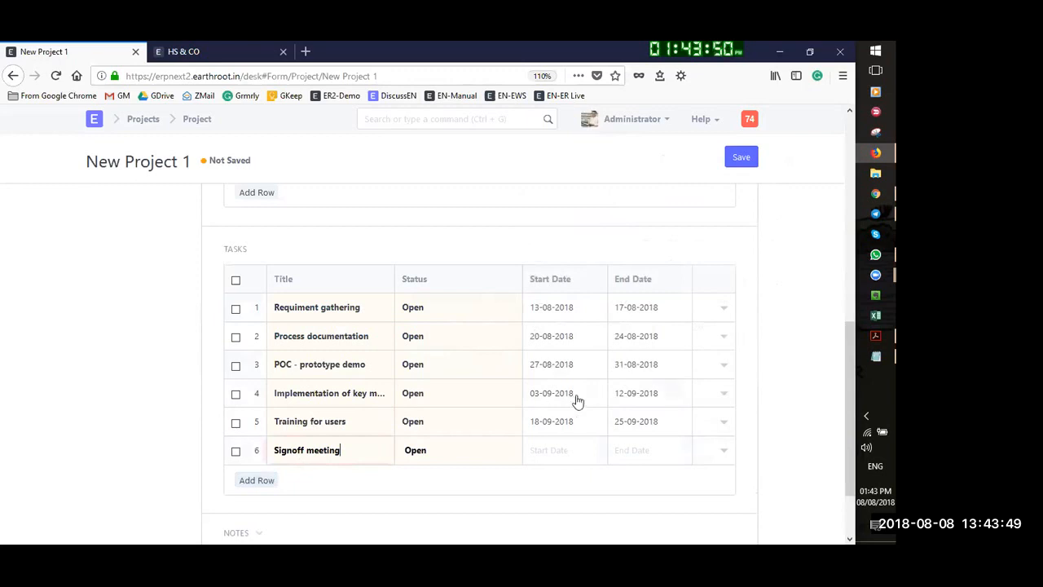
left_click(566, 446)
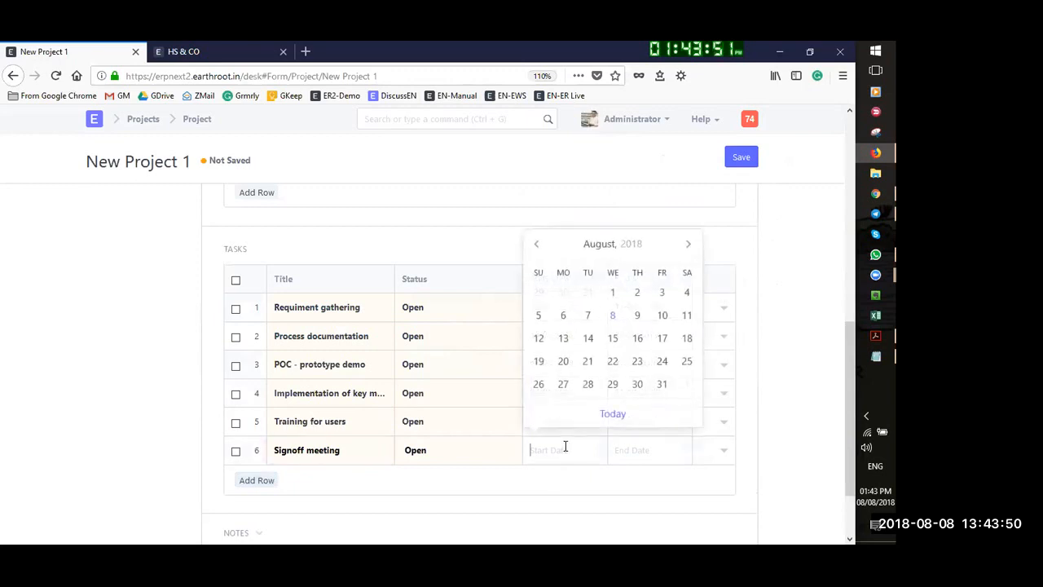
left_click(689, 243)
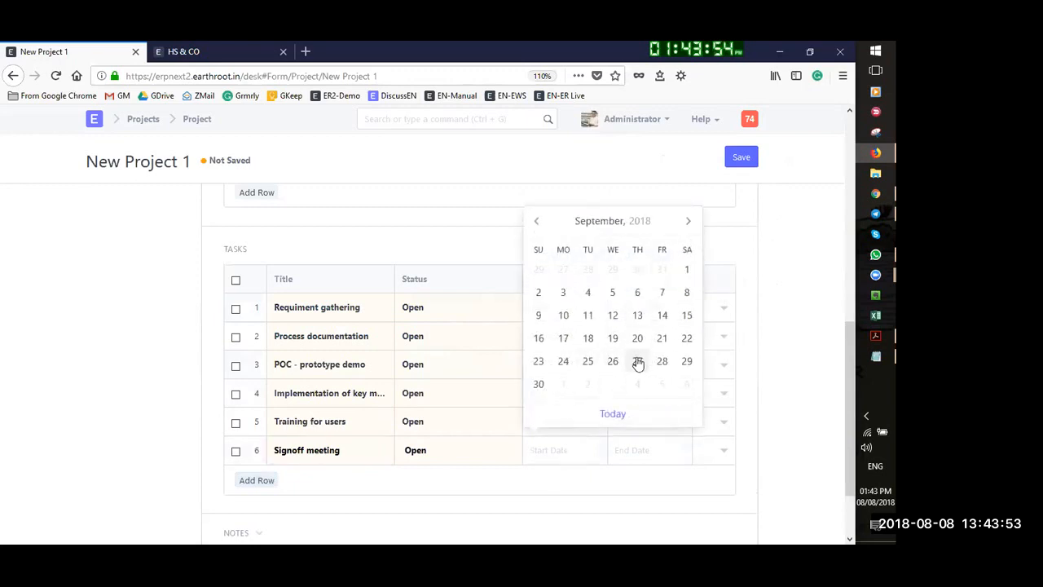
left_click(640, 366)
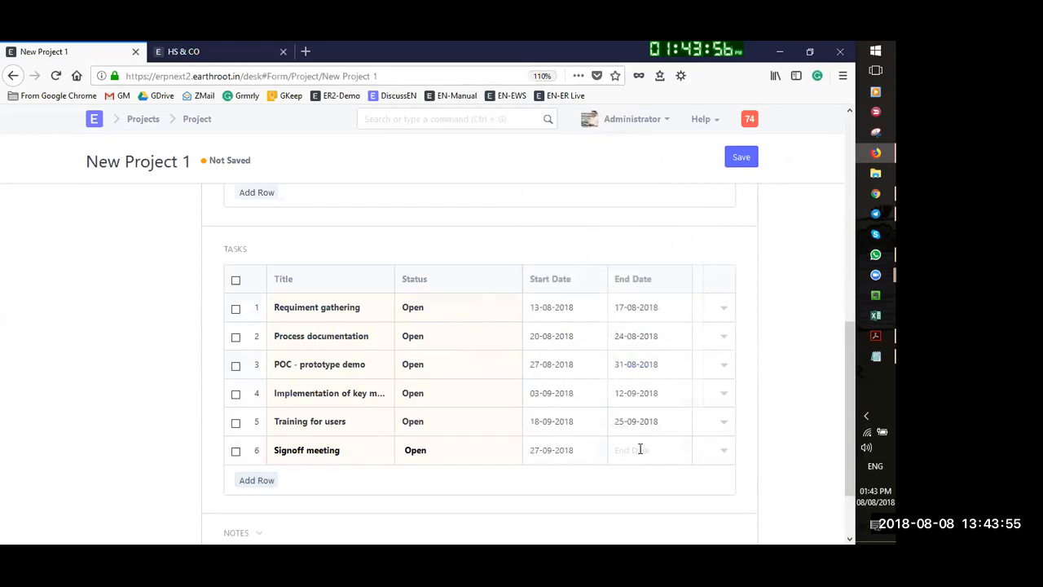
left_click(640, 449)
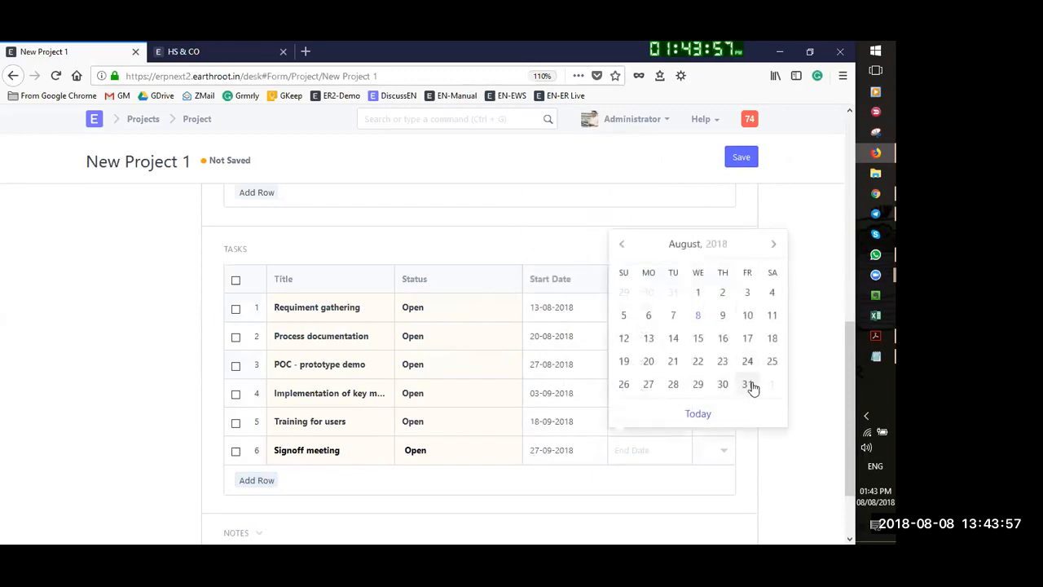
left_click(773, 247)
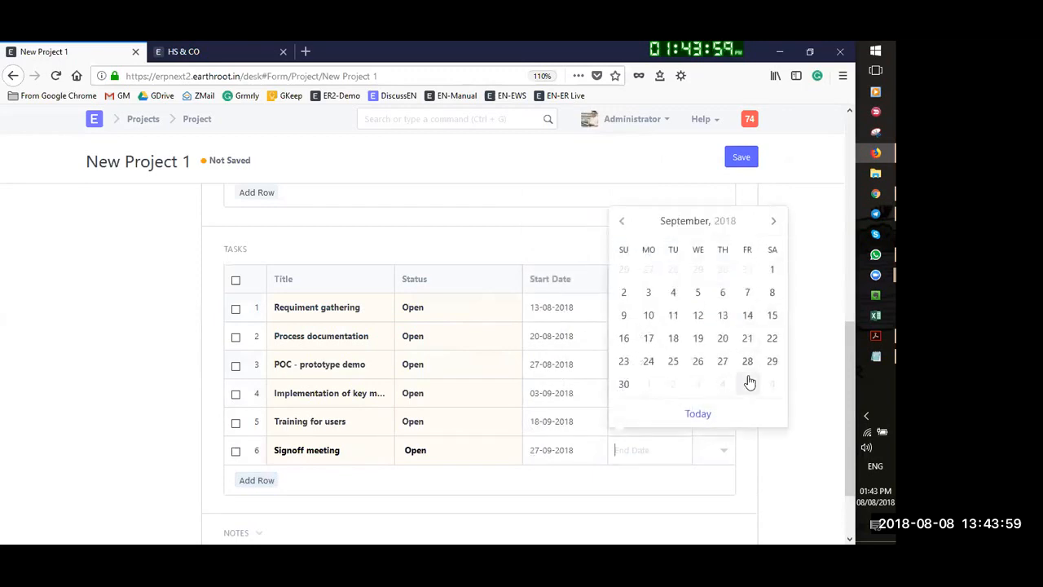
left_click(622, 391)
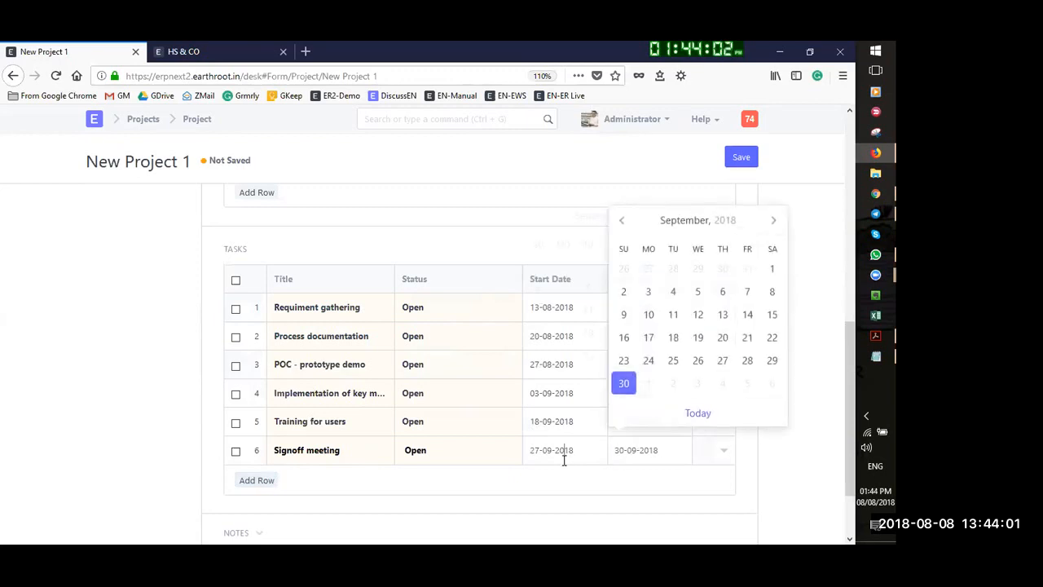
left_click(564, 454)
left_click(608, 363)
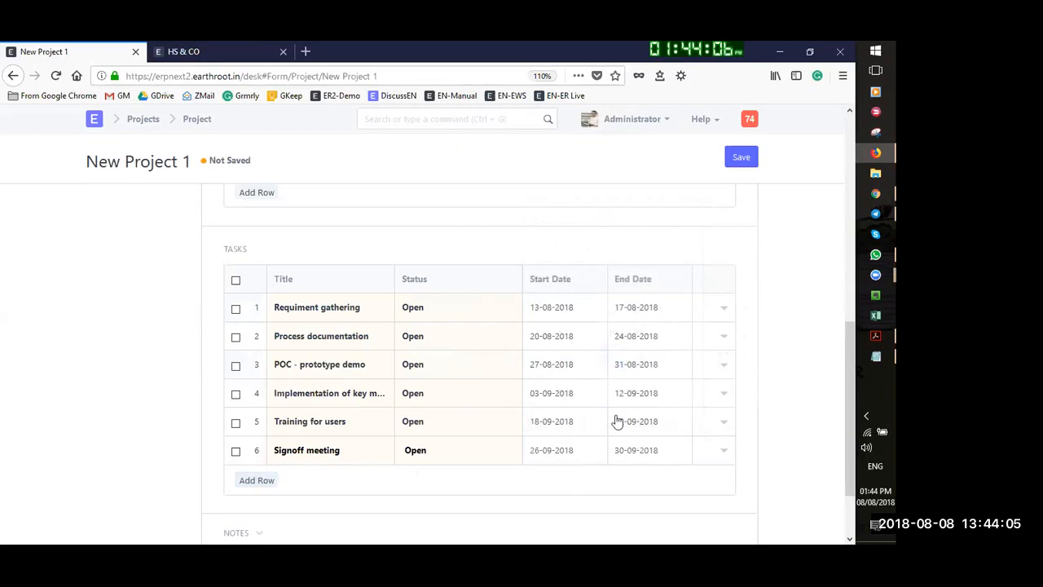
Review the first task's full details in its row edit panel, then close it
scroll(752, 396, "down", 2)
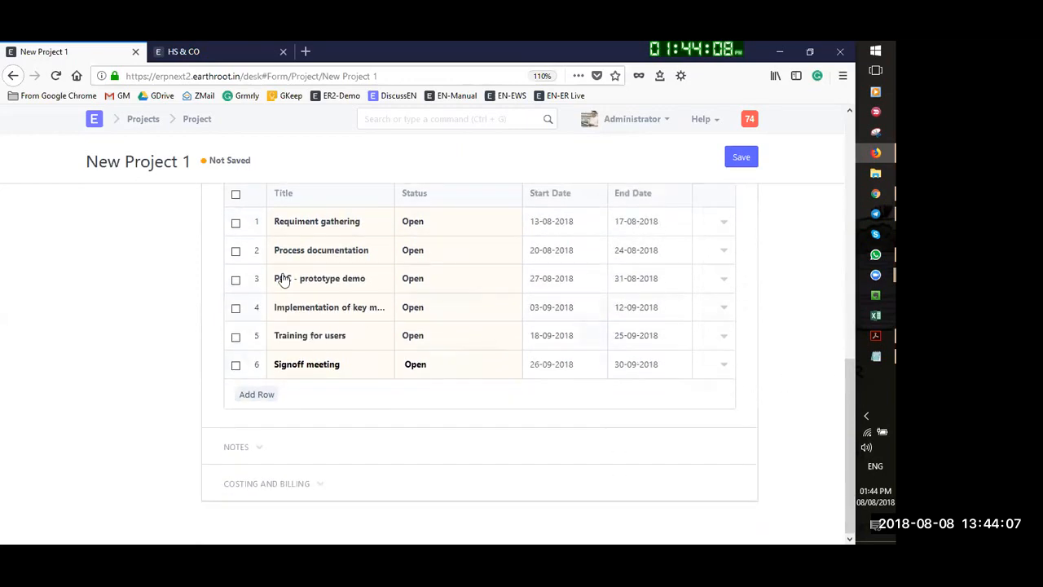
left_click(724, 226)
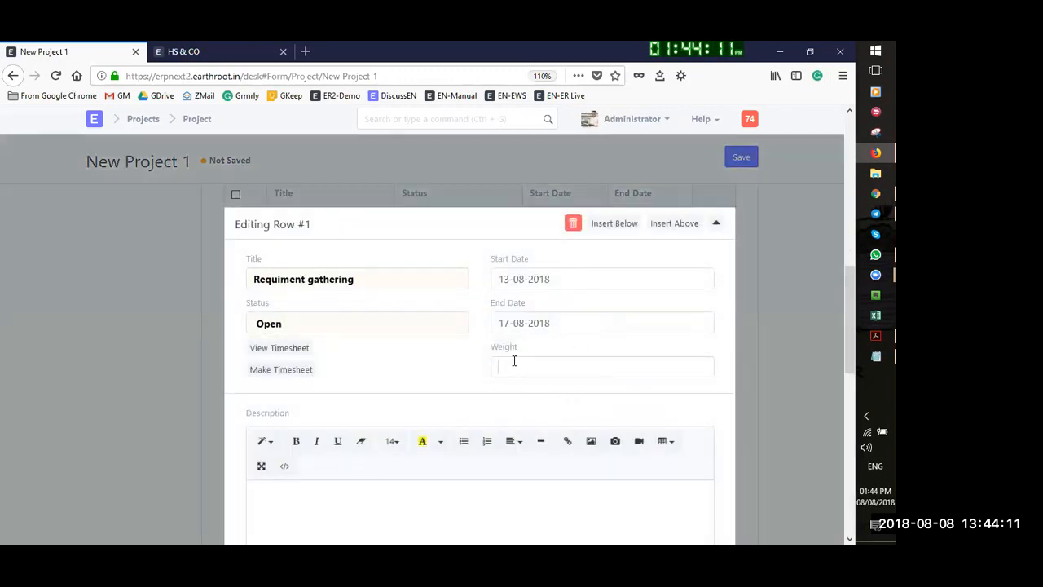
scroll(489, 366, "down", 1)
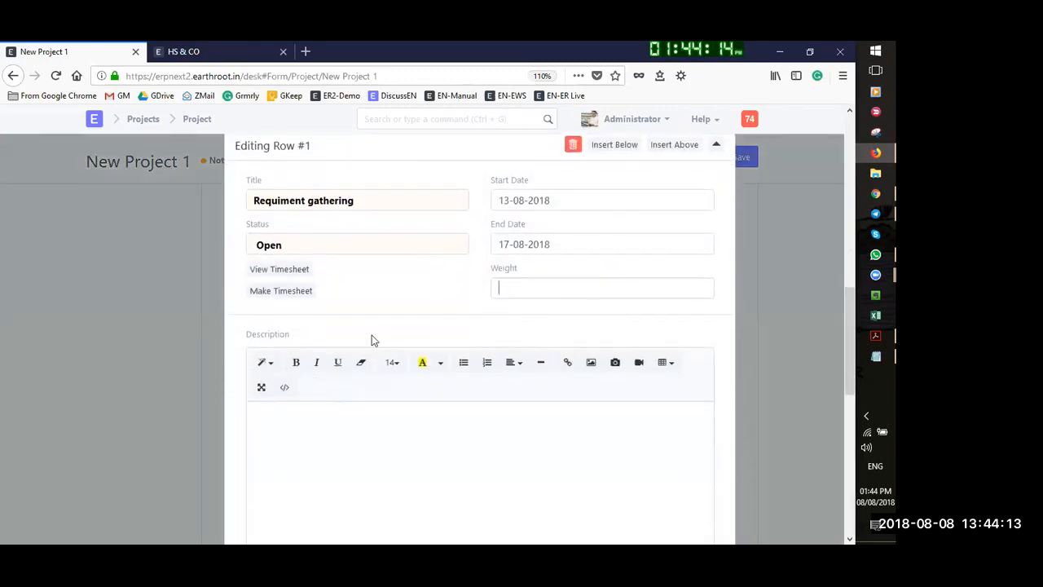
scroll(603, 253, "down", 1)
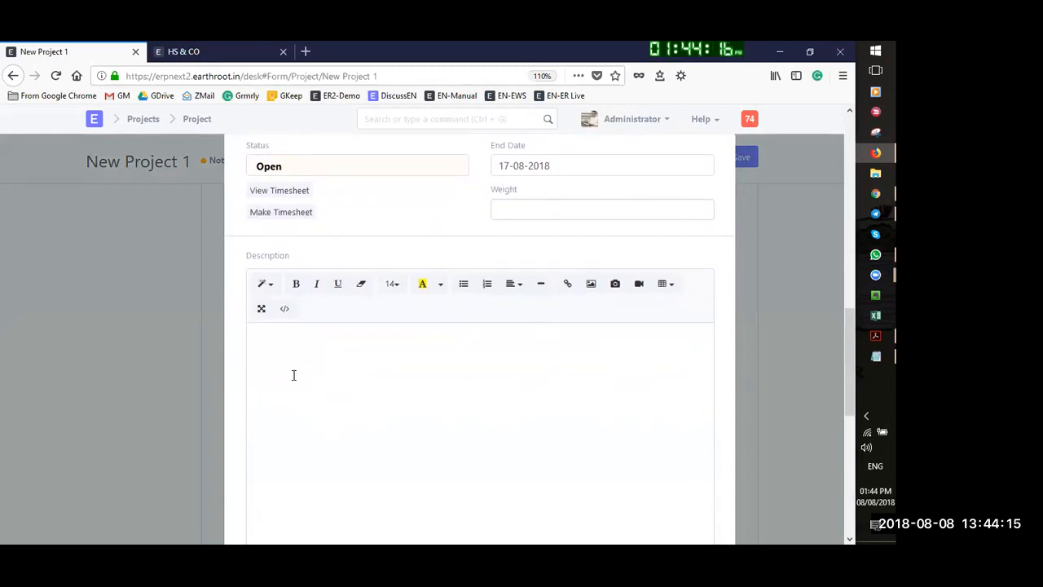
scroll(398, 368, "up", 2)
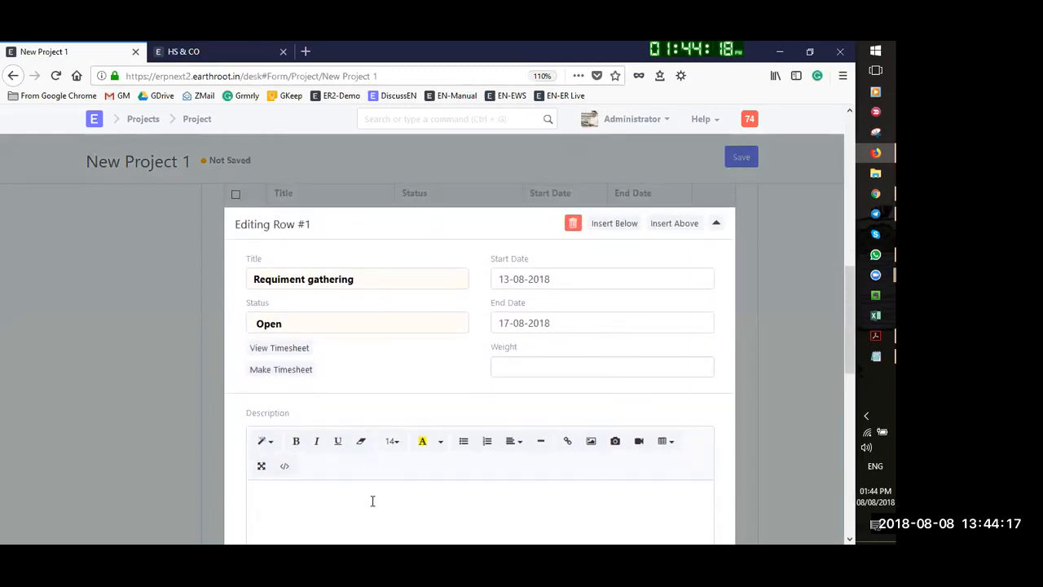
scroll(321, 424, "down", 3)
scroll(350, 383, "down", 3)
scroll(559, 312, "up", 6)
left_click(717, 226)
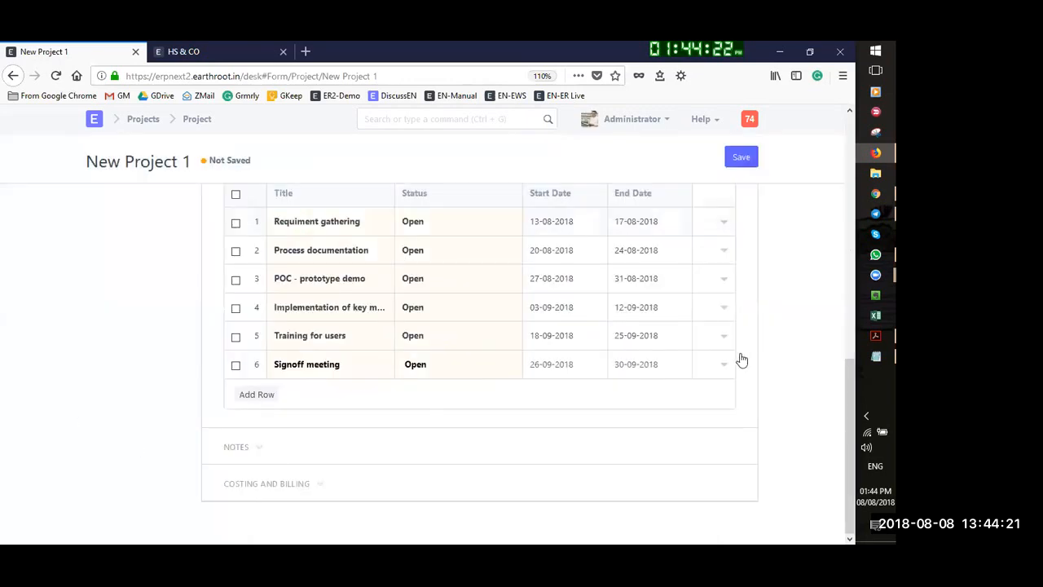
left_click(724, 223)
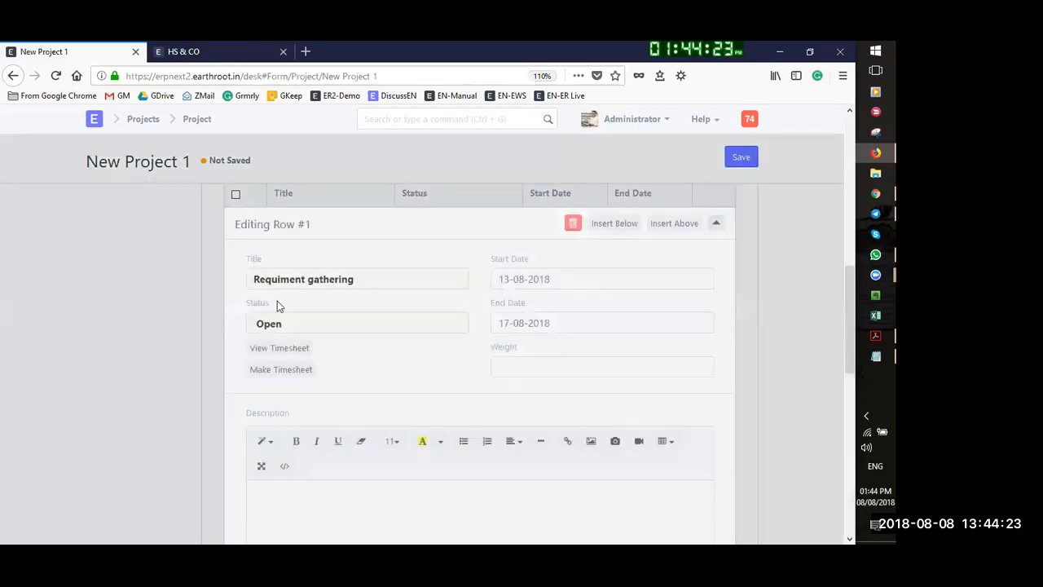
left_click(712, 223)
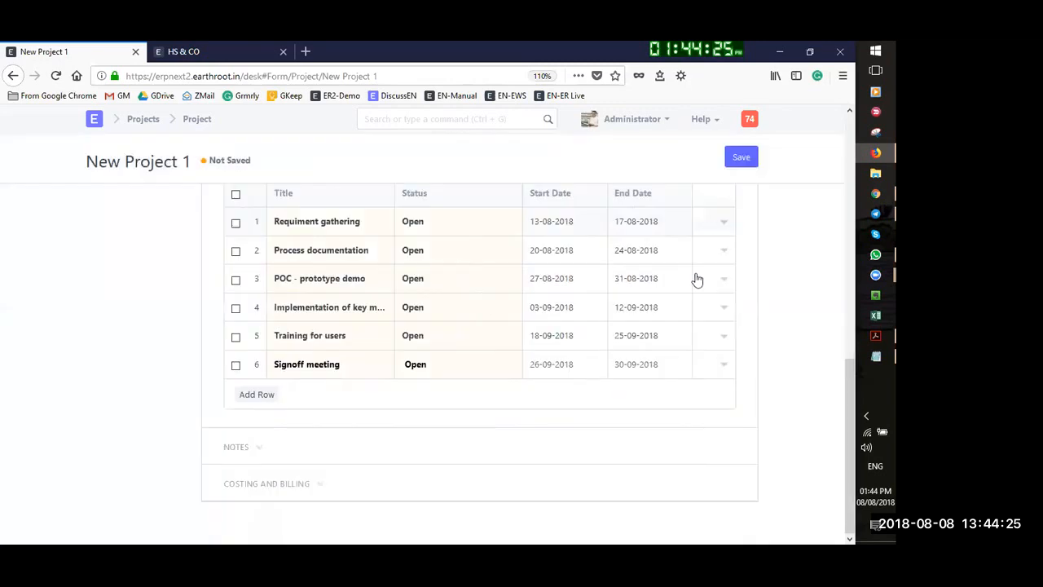
Expand the Notes and Costing and Billing sections, then save the project
left_click(262, 454)
left_click(260, 454)
left_click(261, 455)
scroll(346, 440, "down", 5)
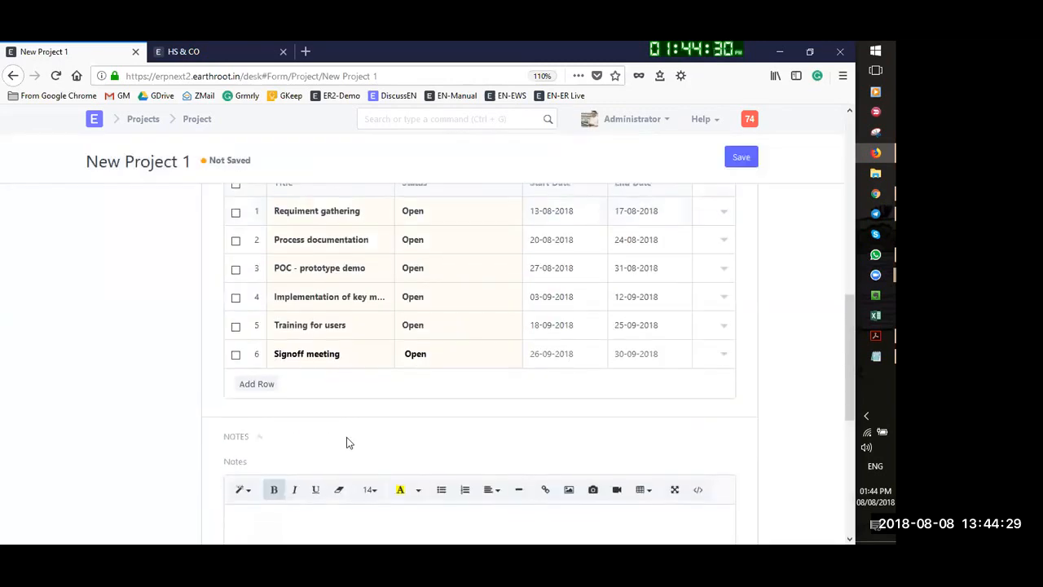
scroll(318, 456, "up", 2)
scroll(317, 456, "down", 3)
left_click(287, 485)
scroll(349, 480, "down", 2)
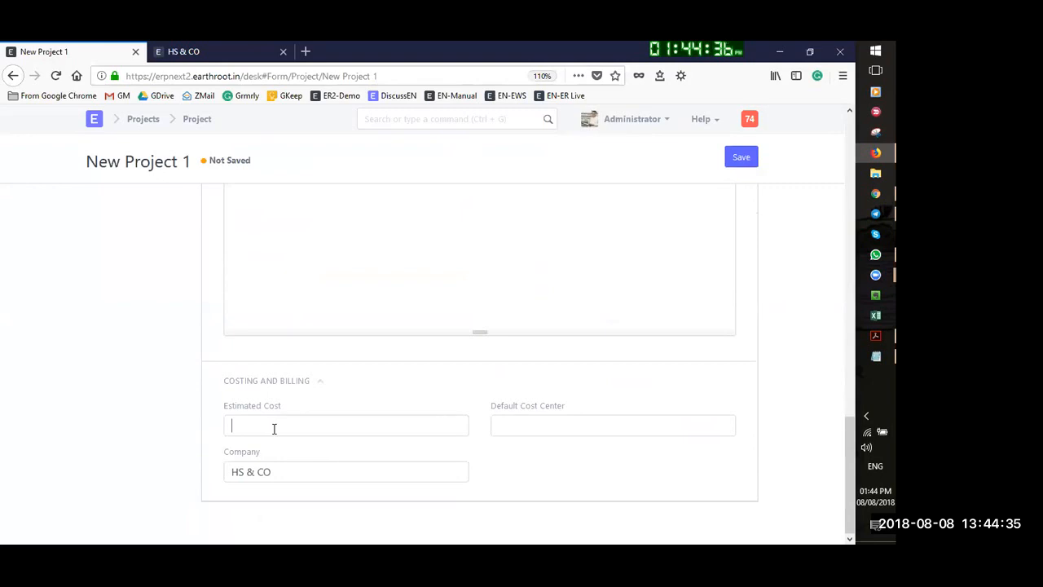
scroll(715, 309, "up", 10)
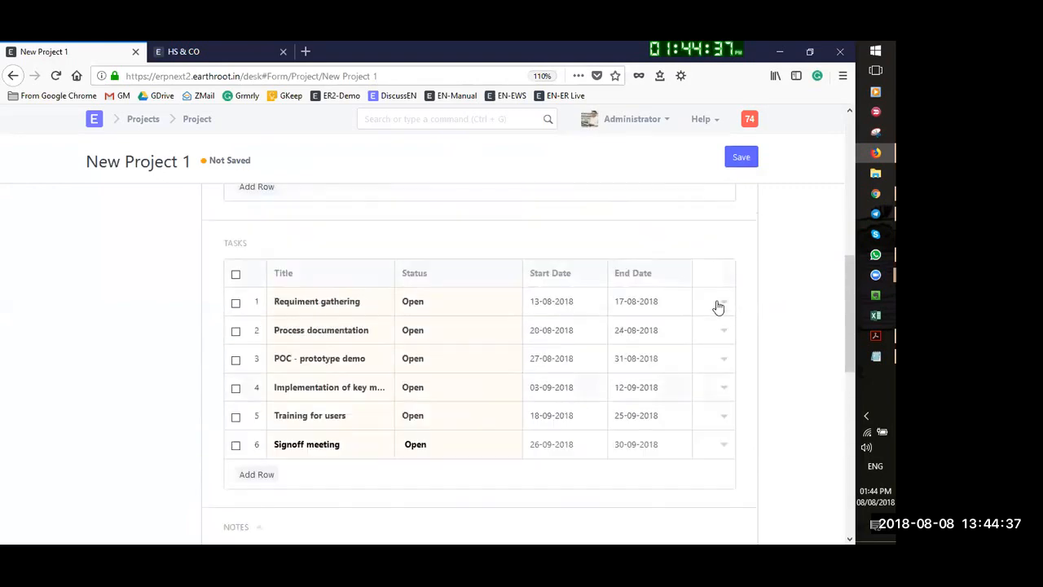
left_click(727, 157)
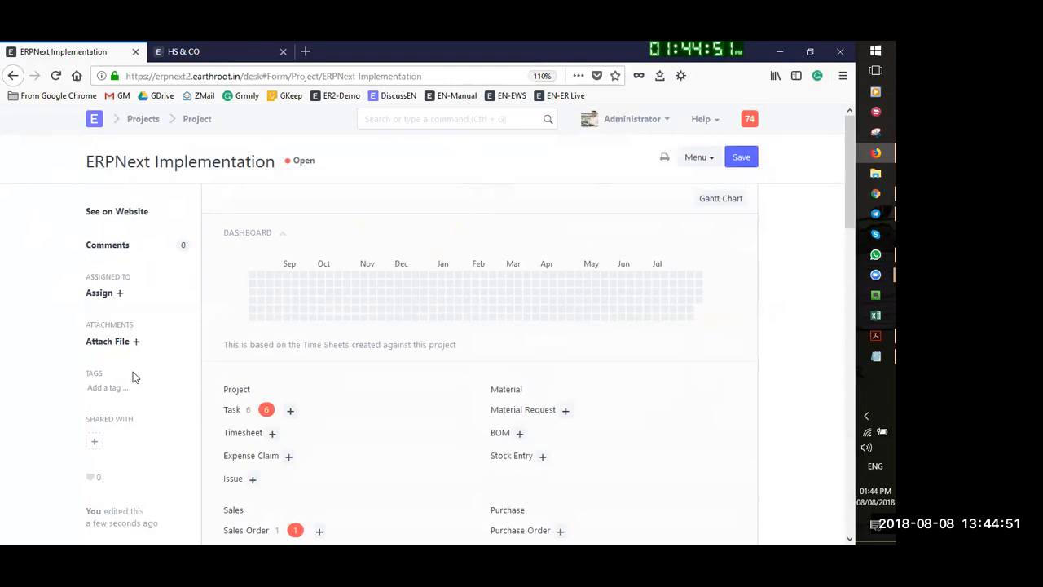
Upload 'ERPNext Gartner Apr 2017' from Pictures as an attachment on the project
left_click(136, 342)
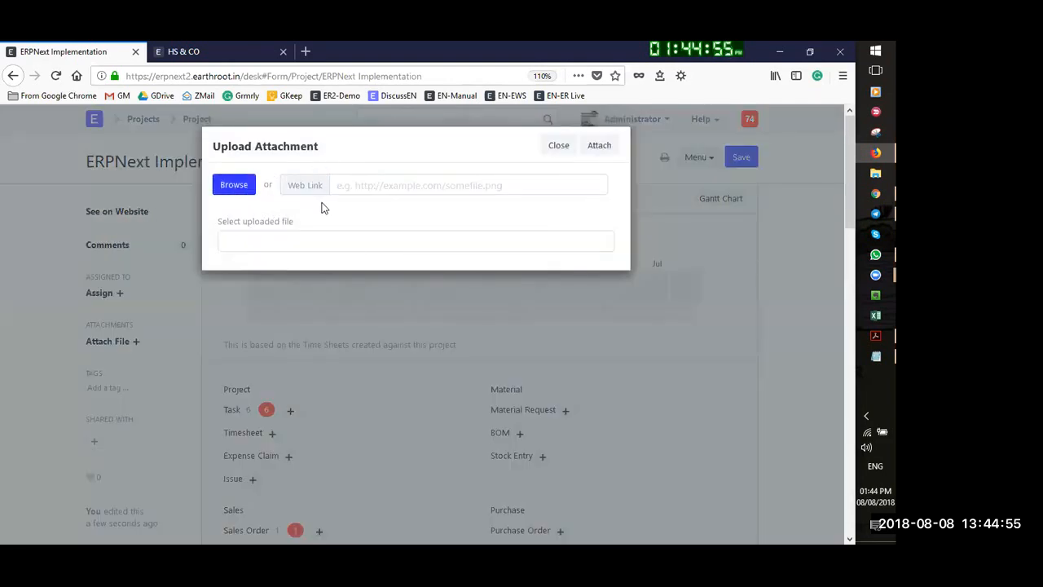
left_click(234, 185)
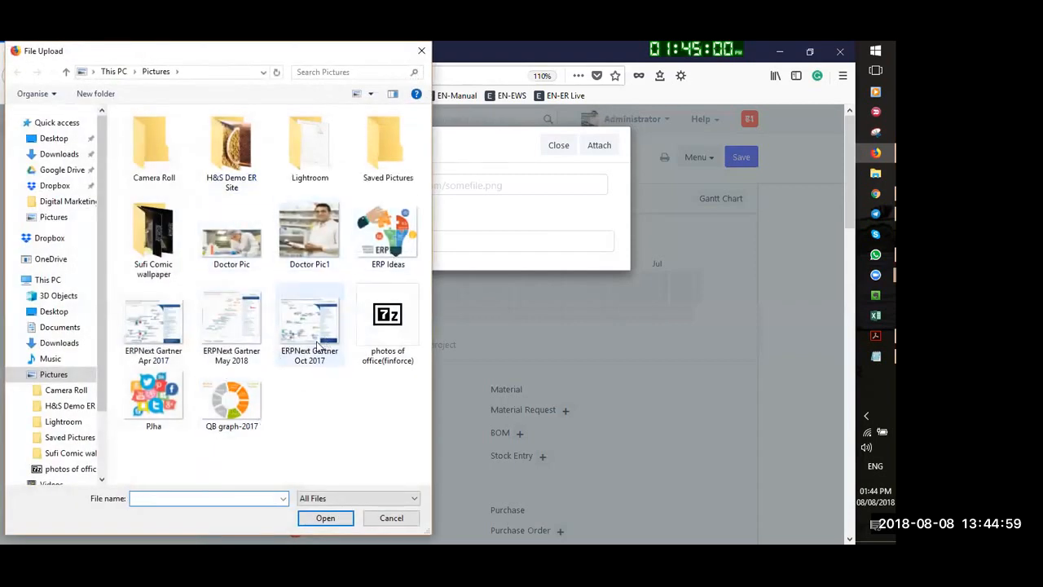
left_click(173, 324)
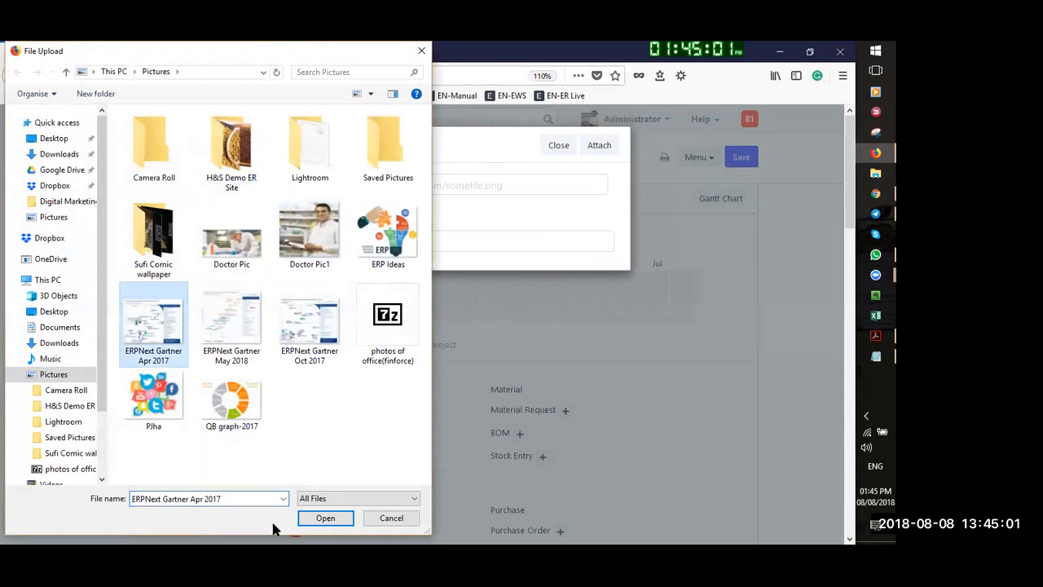
left_click(327, 519)
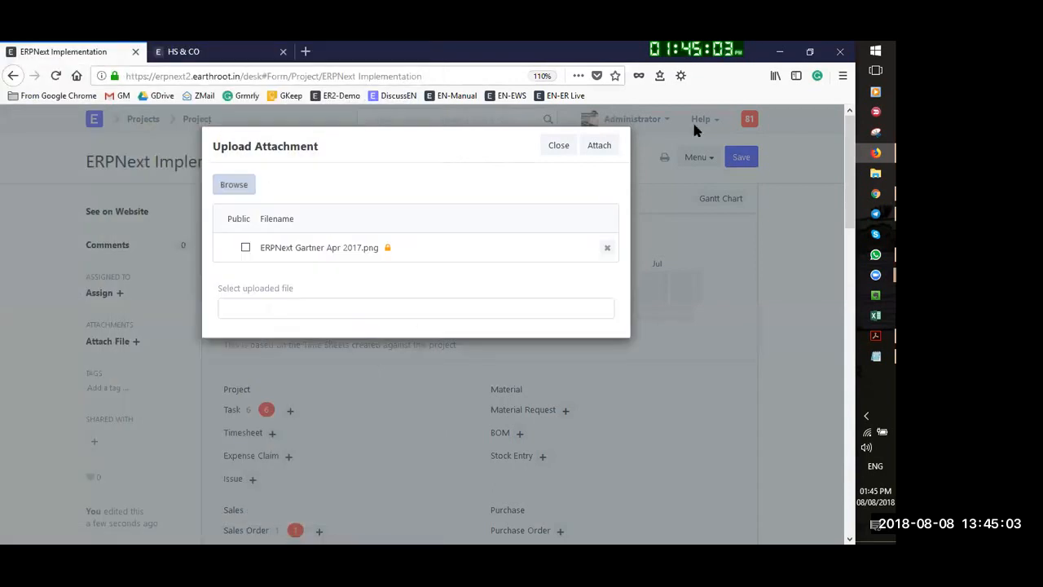
left_click(600, 145)
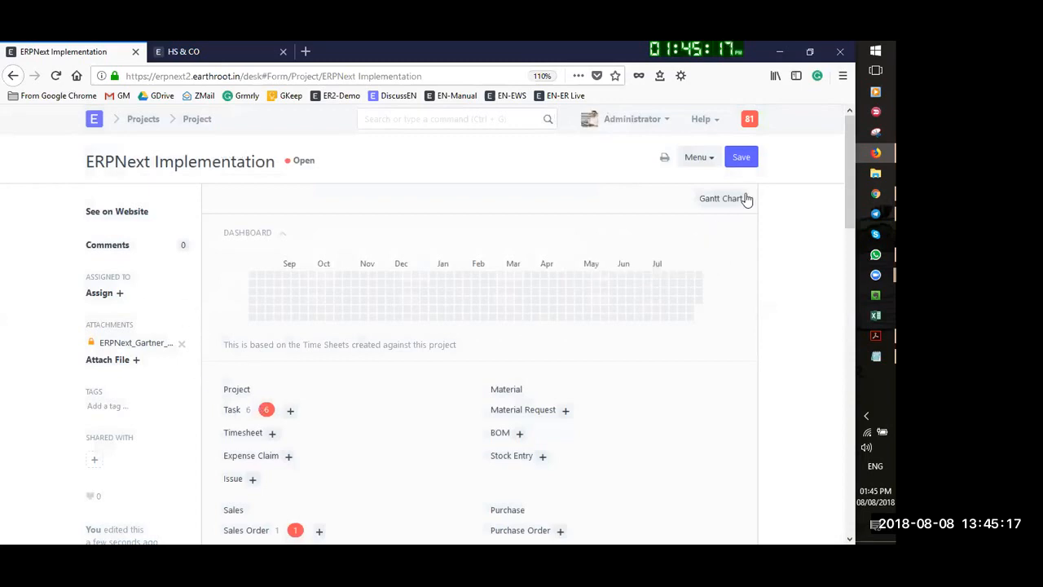
scroll(396, 380, "down", 6)
Start a project assignment and pick the assignee user from the suggestions
scroll(412, 333, "up", 6)
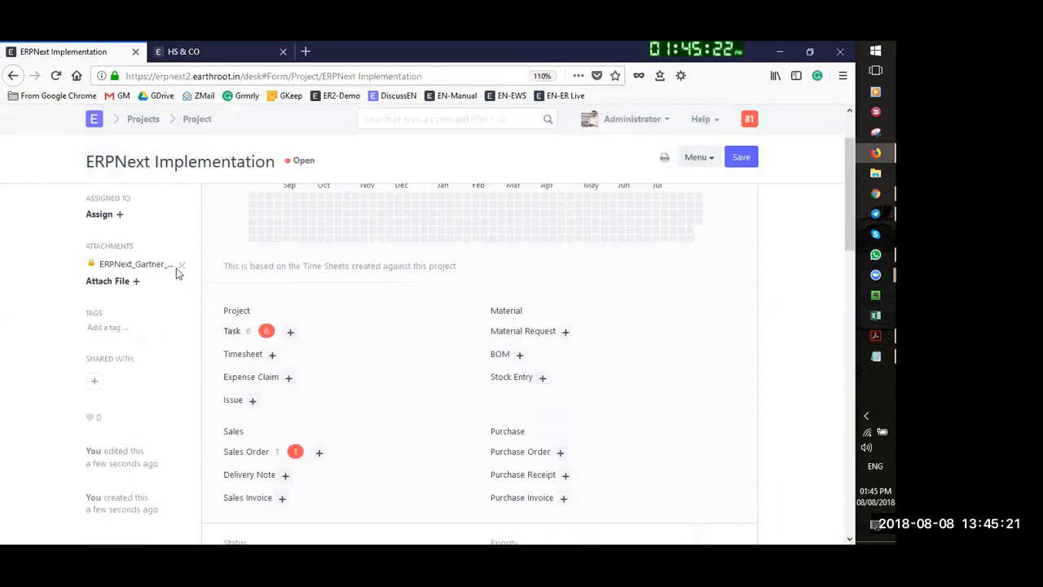
left_click(119, 215)
left_click(253, 200)
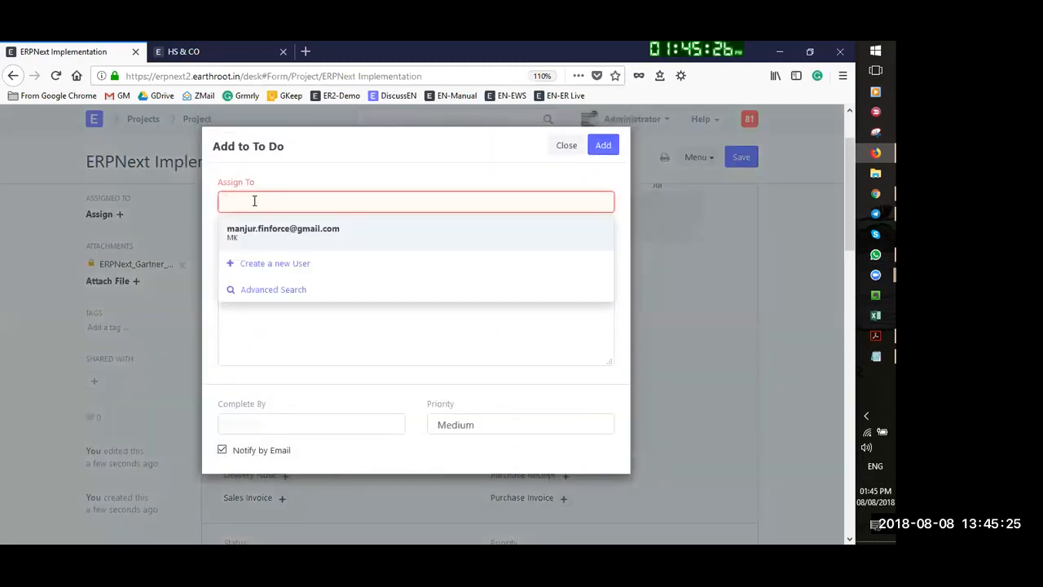
left_click(270, 232)
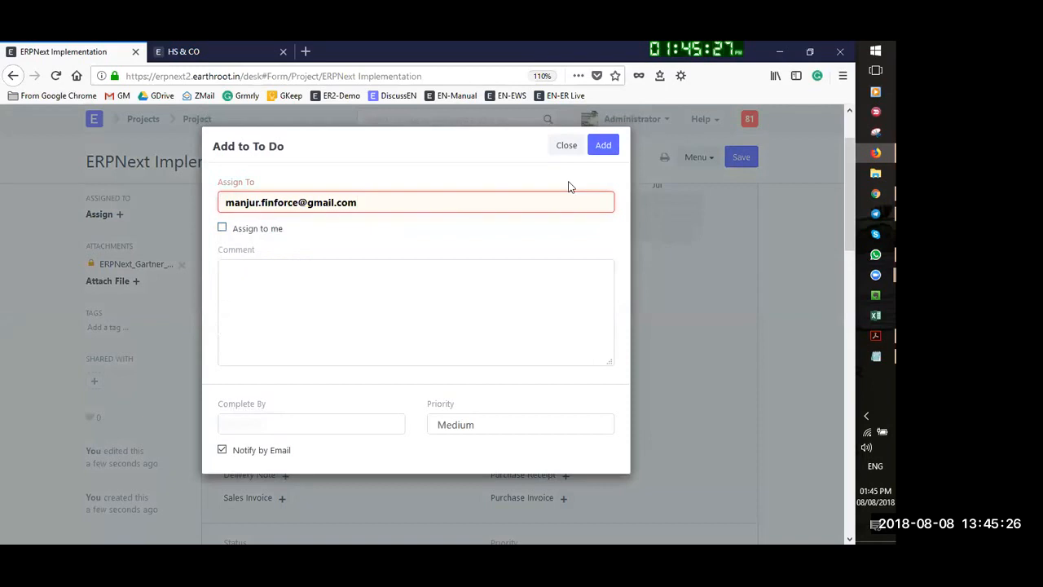
left_click(603, 145)
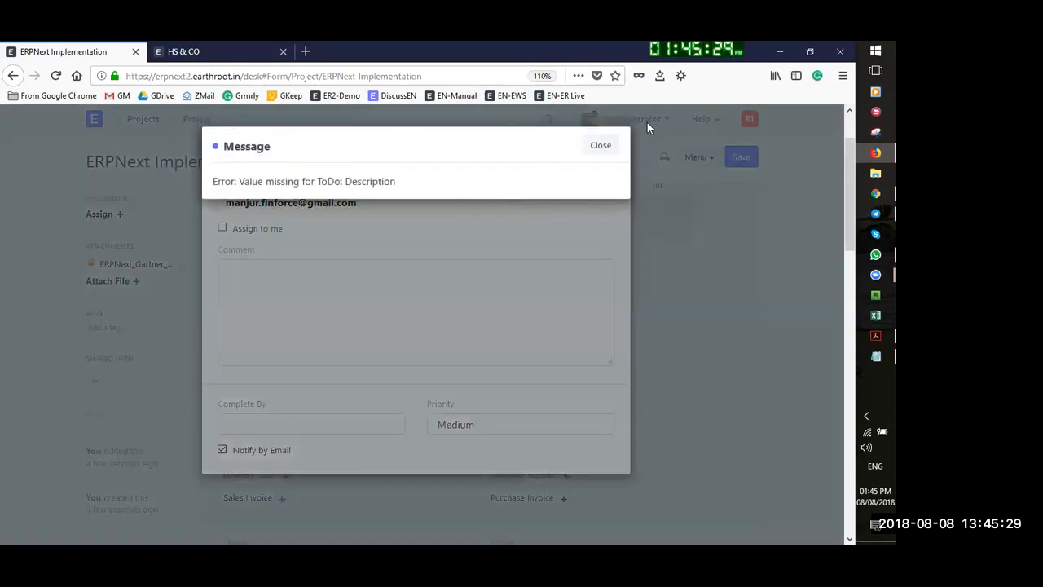
left_click(596, 147)
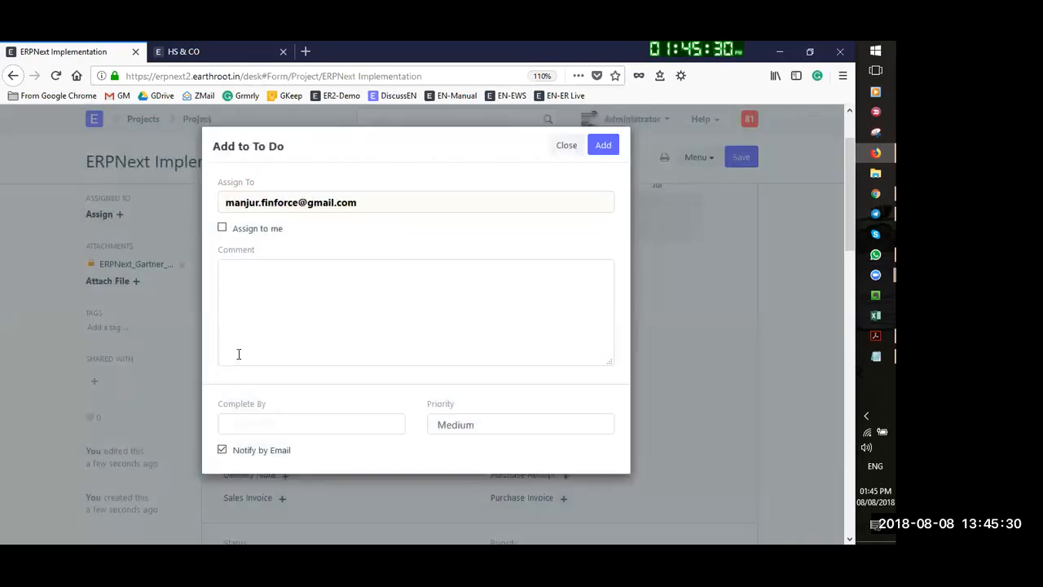
Set the assignment's Complete By date to 30-09-2018
left_click(267, 424)
scroll(318, 405, "down", 2)
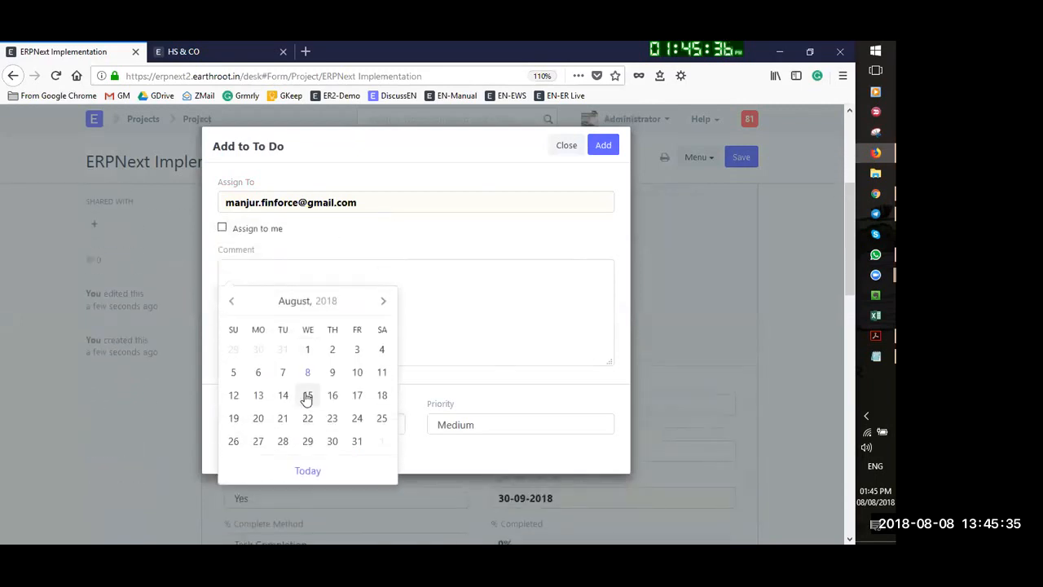
left_click(387, 304)
scroll(315, 456, "up", 2)
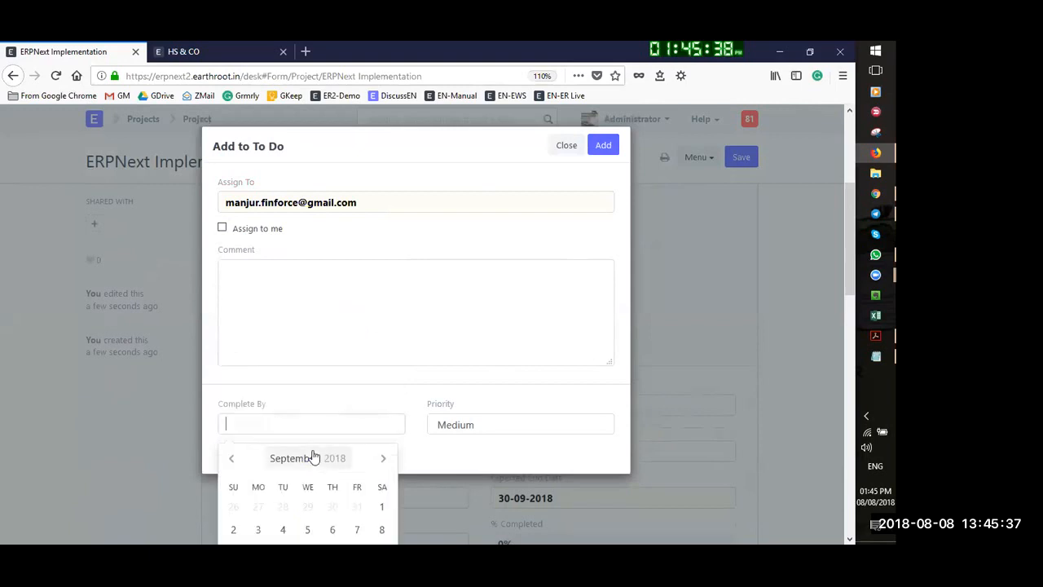
scroll(328, 489, "down", 4)
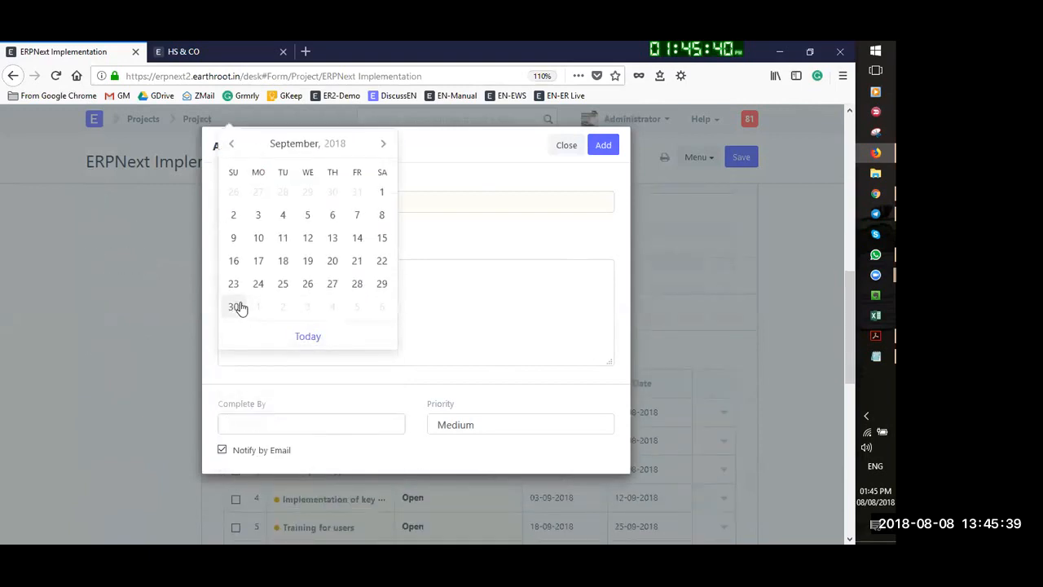
left_click(237, 308)
left_click(605, 147)
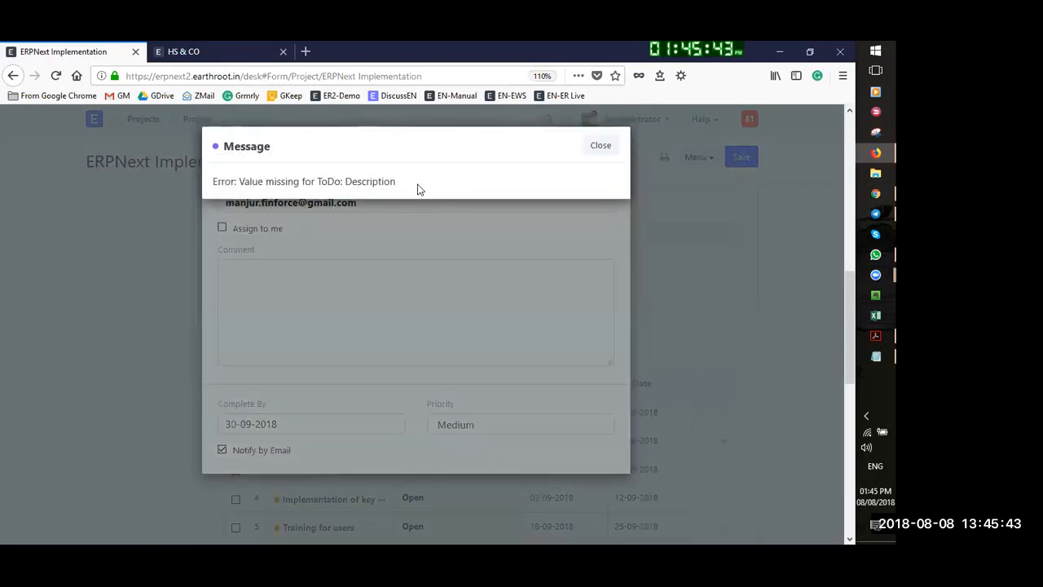
left_click(601, 146)
Add the comment 'This is to be completed', submit the assignment, and save the project
left_click(388, 308)
type("Thi i")
type(" is")
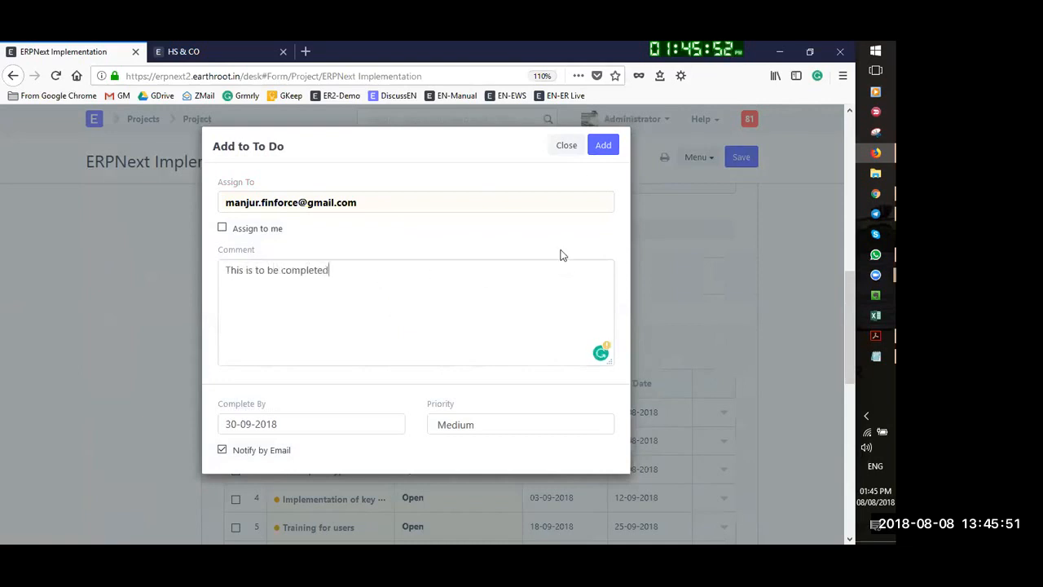
left_click(605, 150)
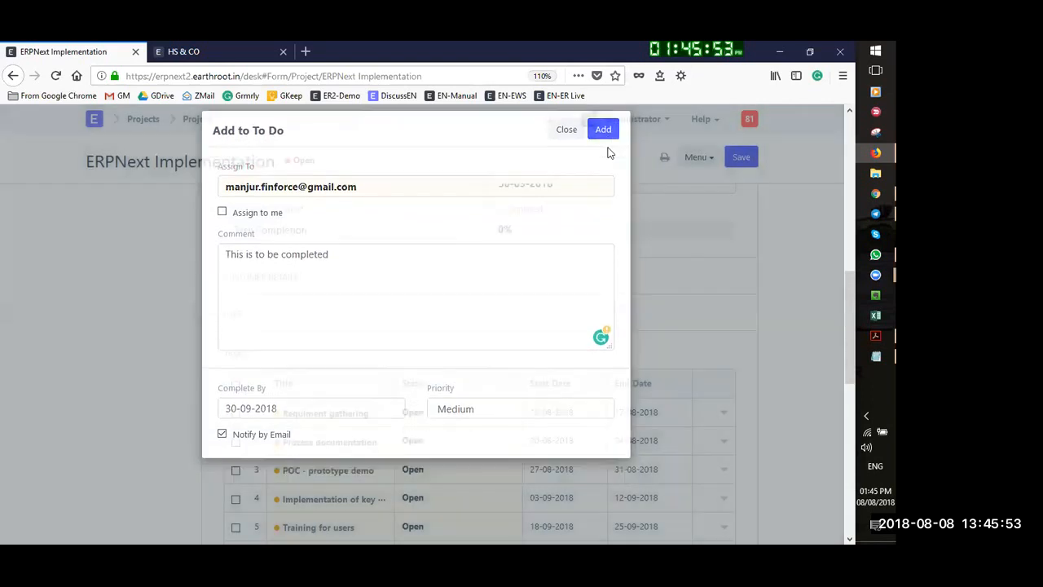
scroll(668, 330, "up", 4)
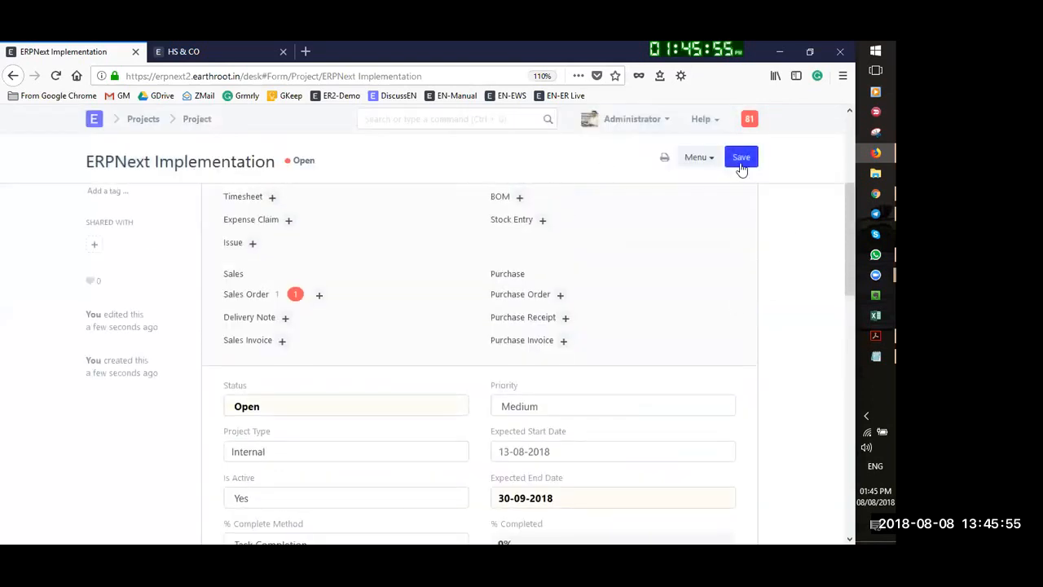
left_click(741, 163)
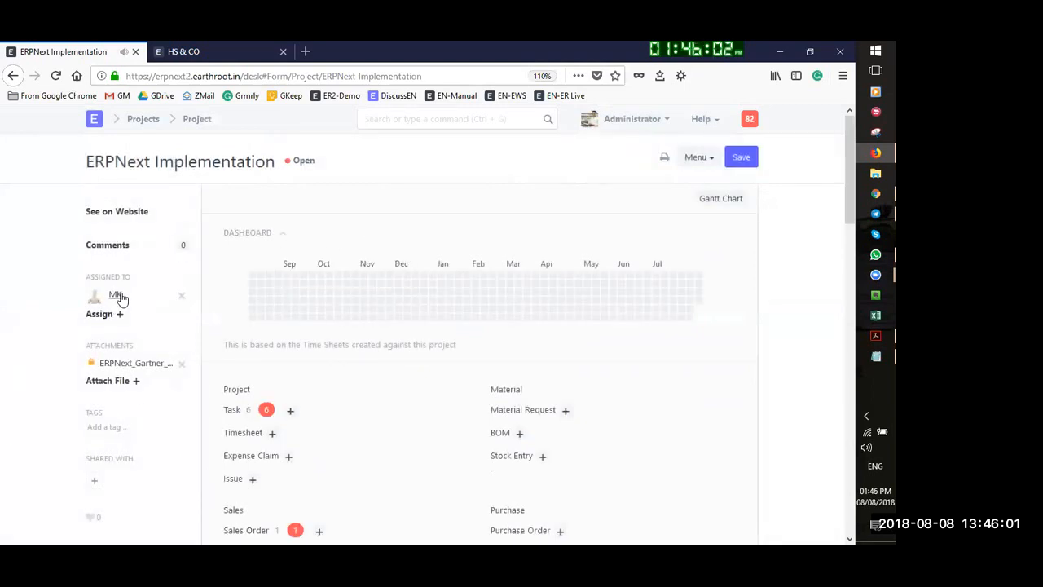
Look over the project's task list and open the 'Requiment gathering' task
left_click(232, 410)
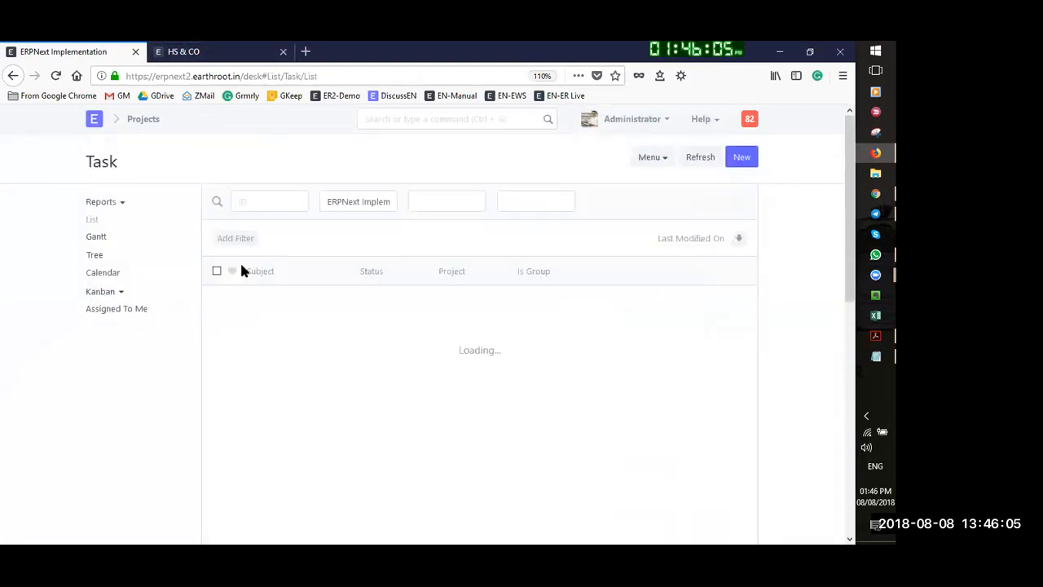
left_click(145, 119)
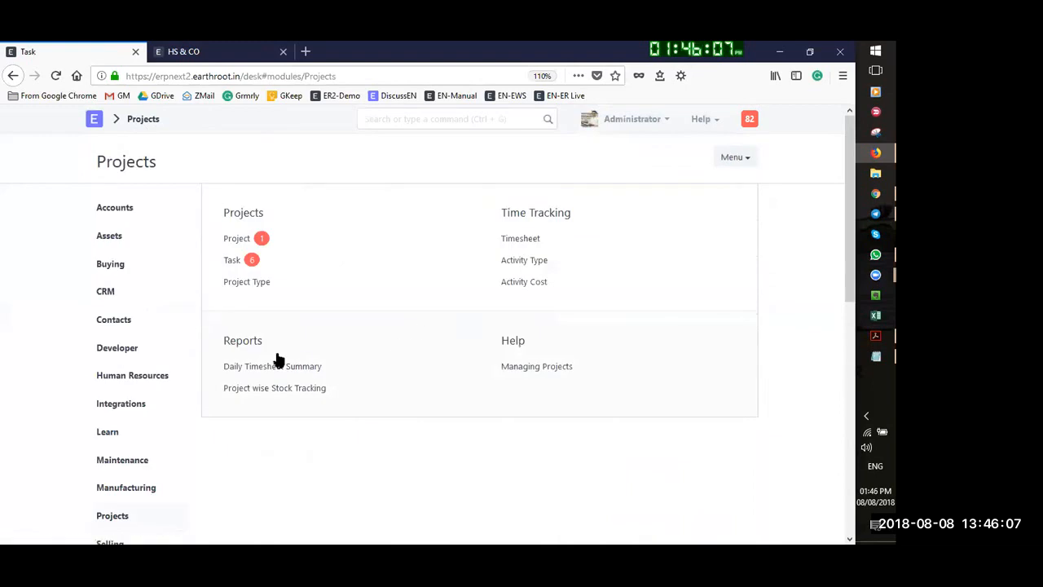
left_click(233, 262)
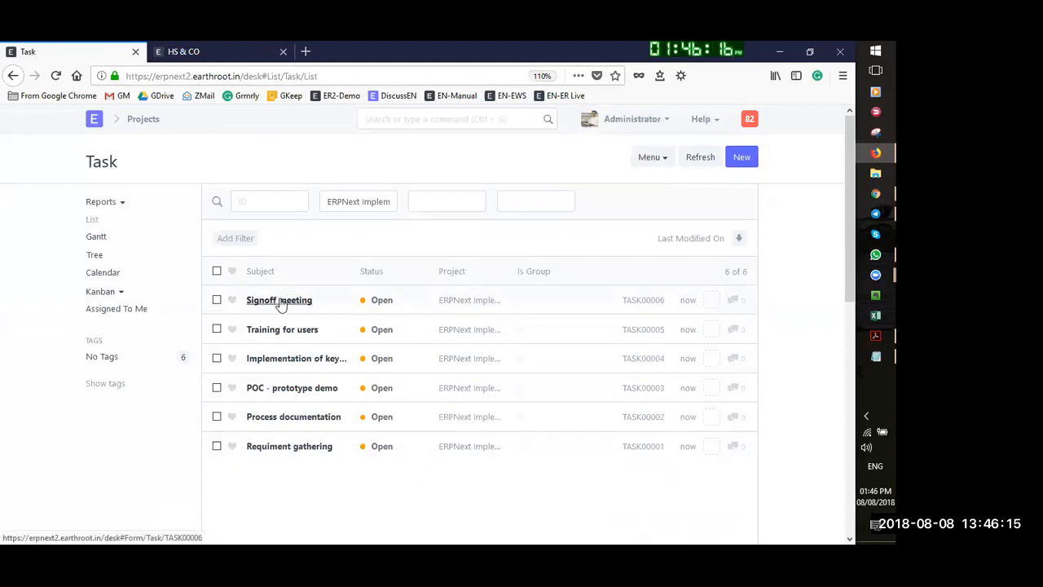
left_click(280, 447)
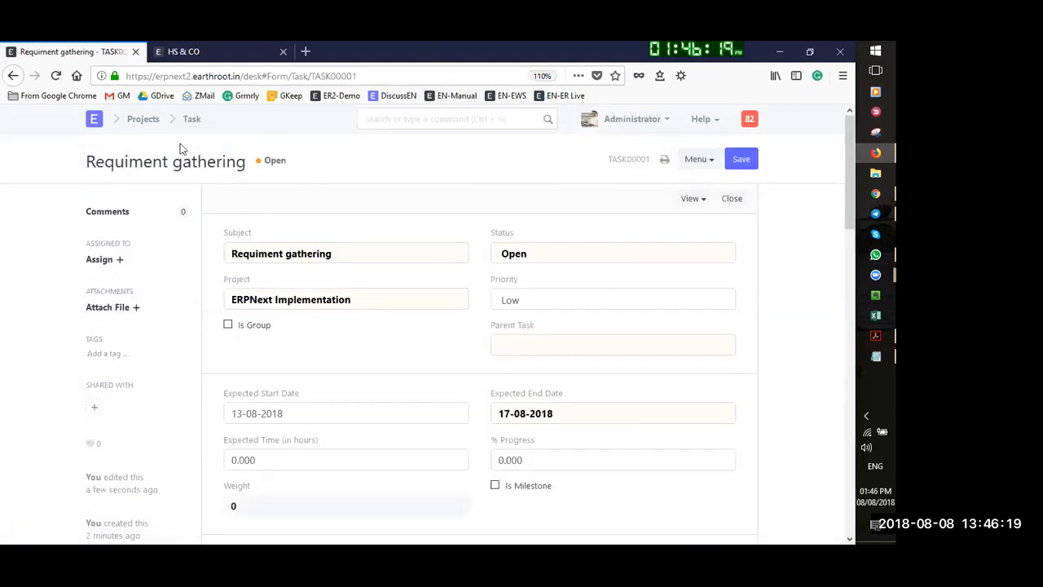
Search 'user' in the awesome bar and open the User list
left_click(365, 118)
type("user")
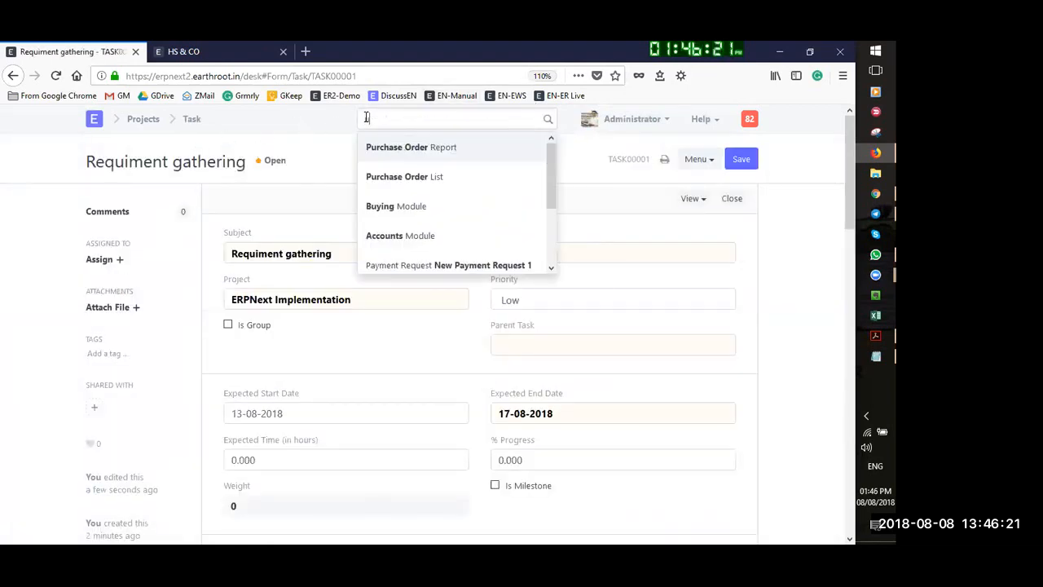
left_click(368, 176)
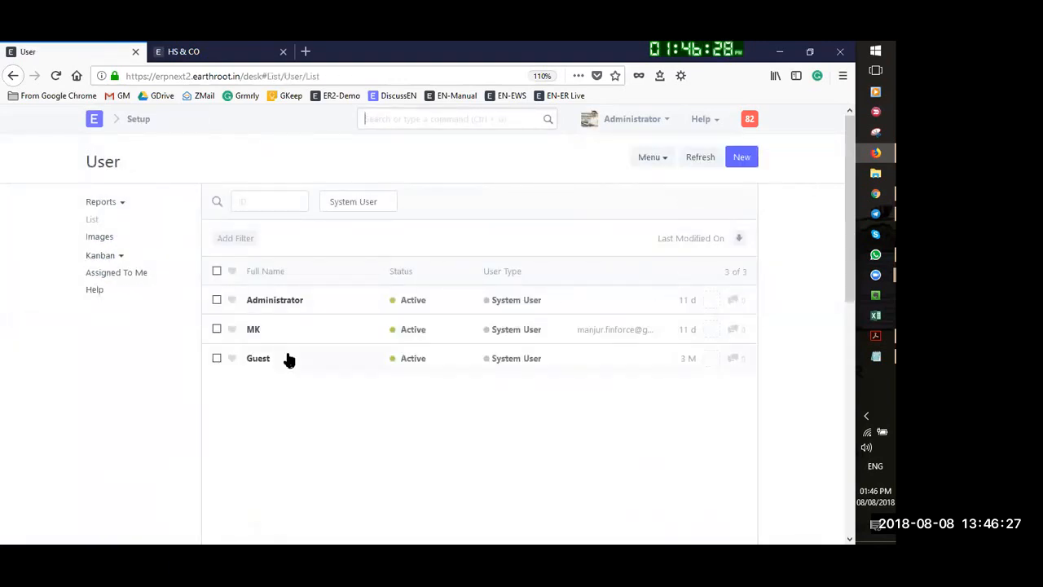
Create a new user with their e-mail address and first name, and save it
left_click(741, 157)
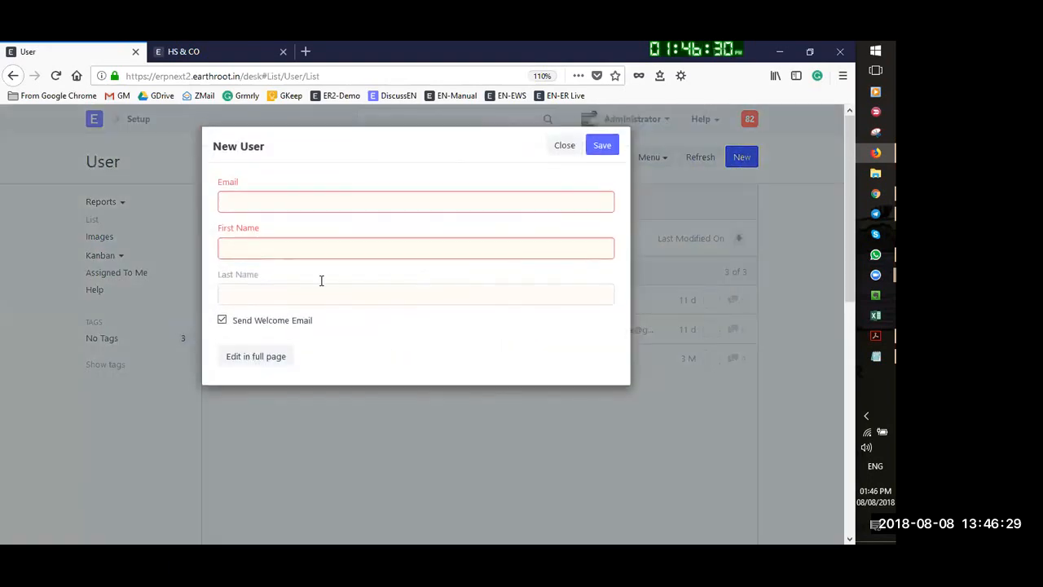
left_click(300, 255)
type("Mehul")
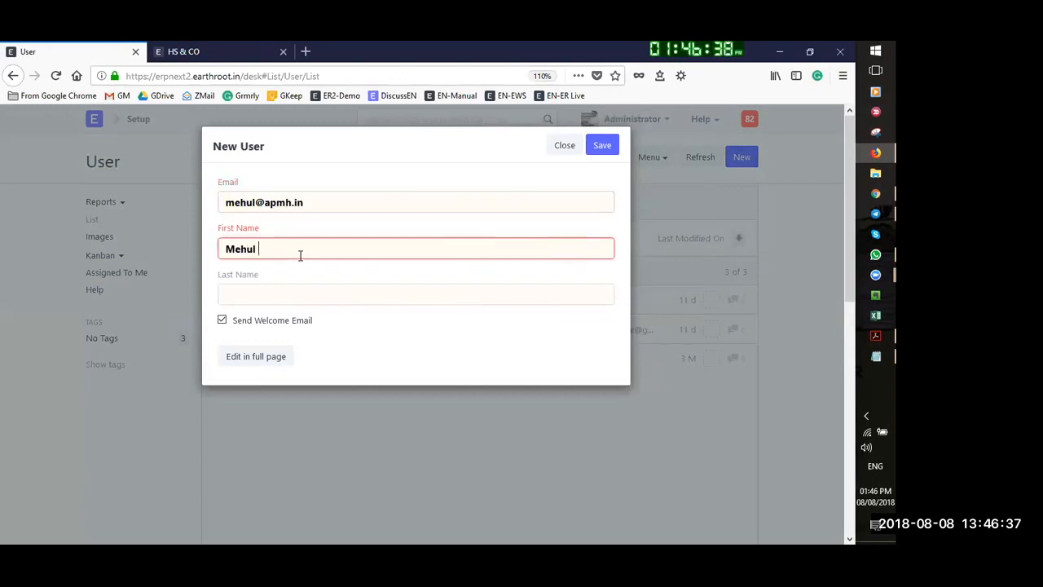
type(" APMH")
left_click(265, 296)
key("BackSpace")
key("BackSpace")
key("BackSpace")
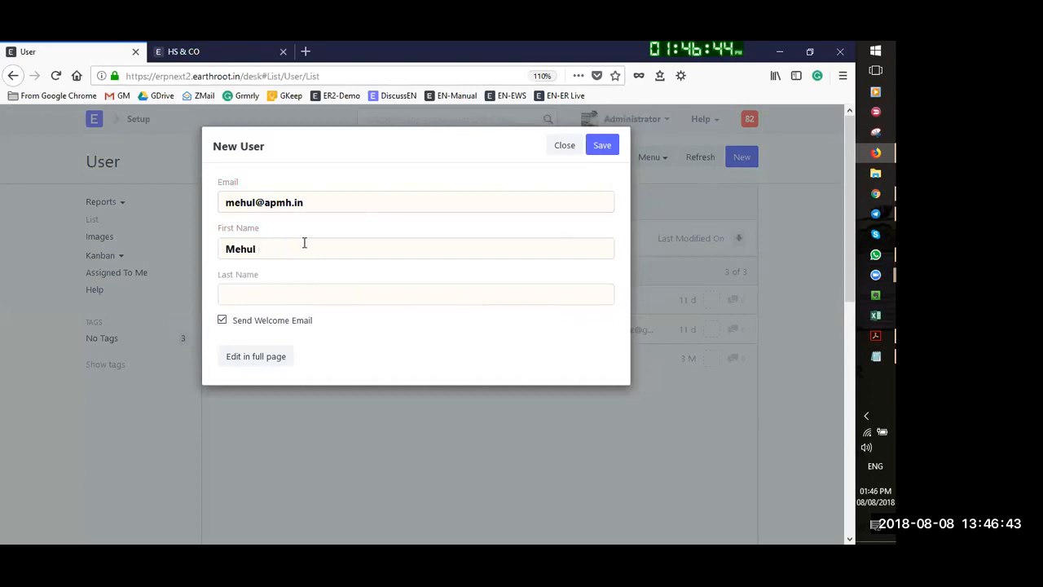
key("Tab")
left_click(609, 150)
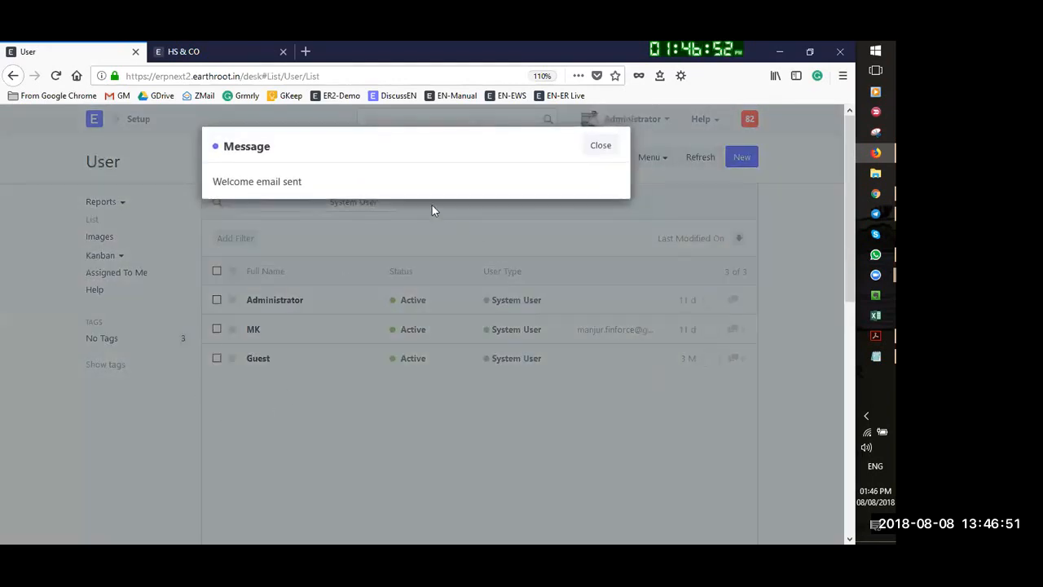
left_click(592, 151)
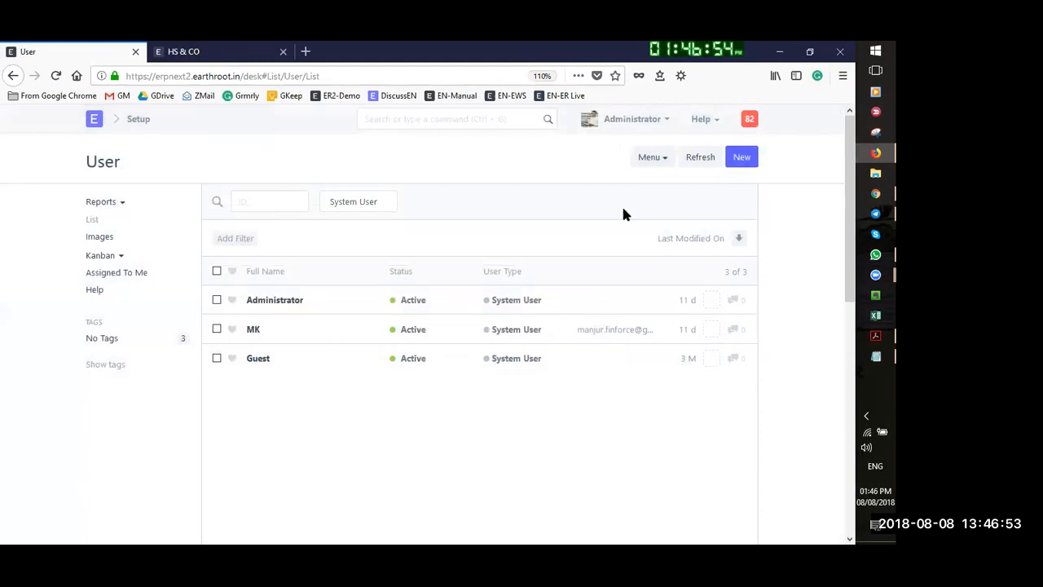
Reload the User list and filter it to User Type Website User
left_click(694, 160)
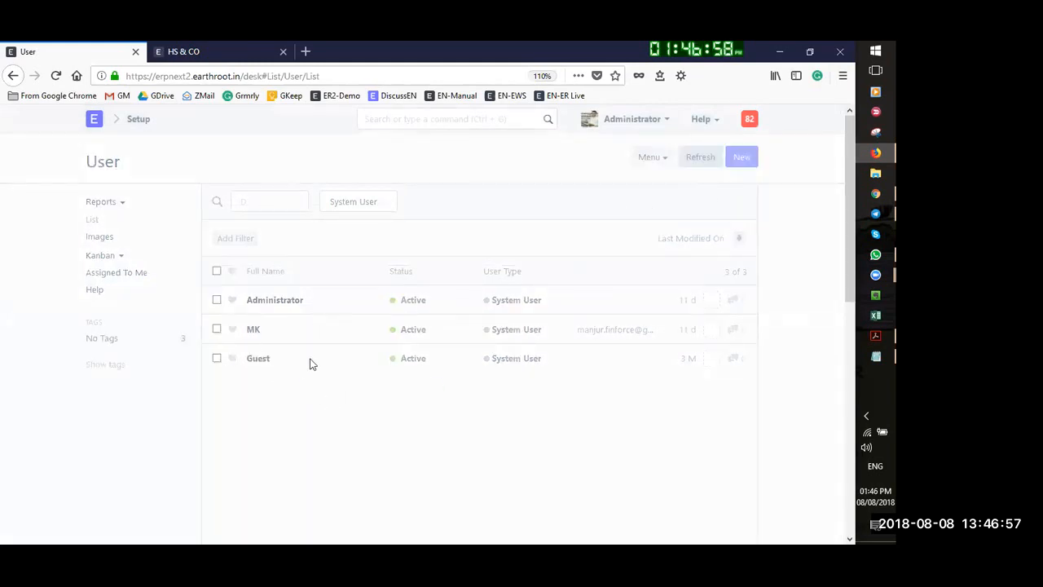
left_click(701, 167)
left_click(381, 208)
left_click(359, 220)
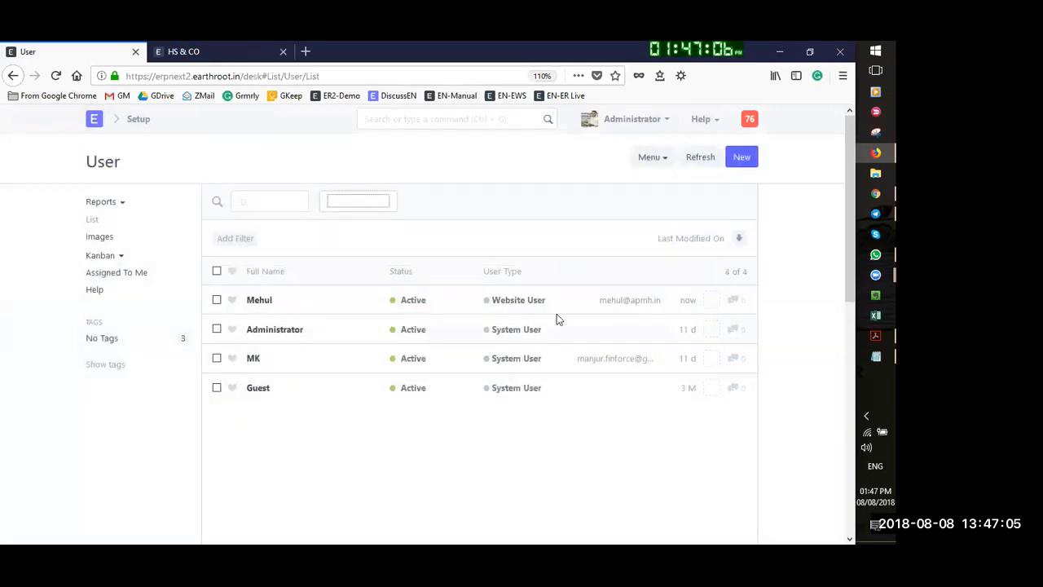
left_click(511, 301)
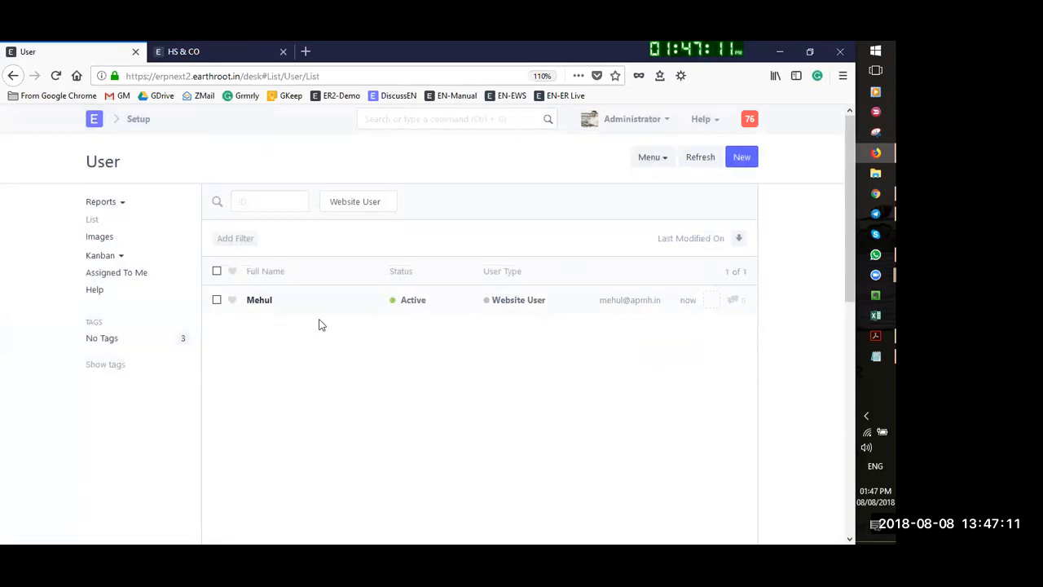
Open the new user's record and search the page for 'project' roles
left_click(257, 300)
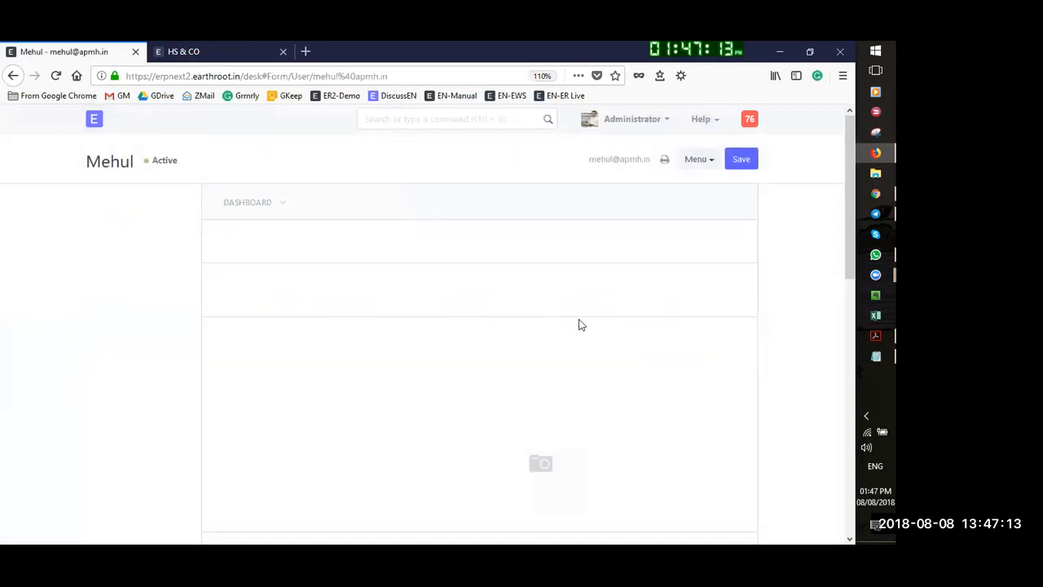
scroll(279, 291, "down", 3)
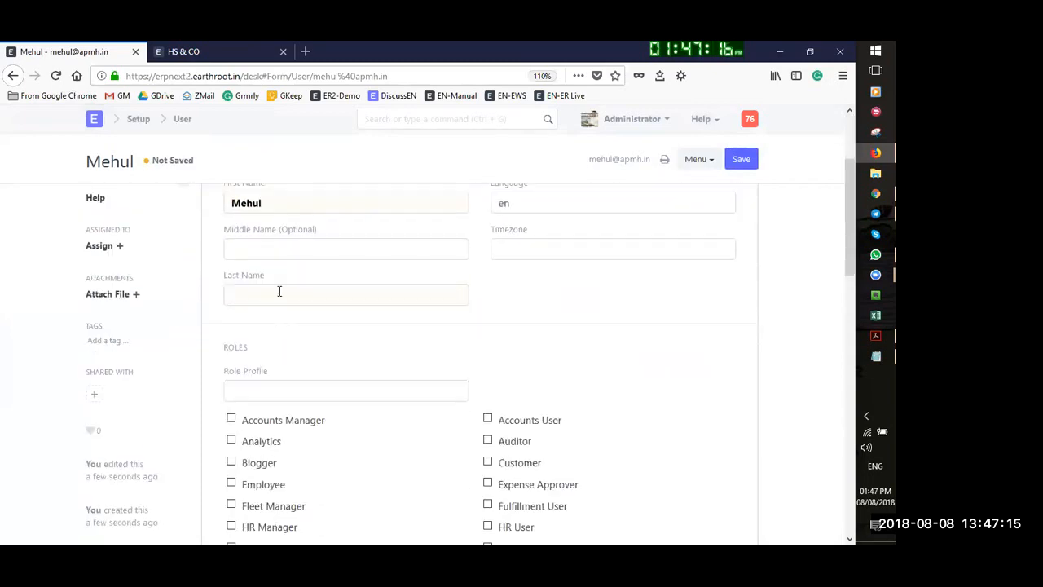
scroll(363, 244, "up", 3)
scroll(516, 412, "down", 5)
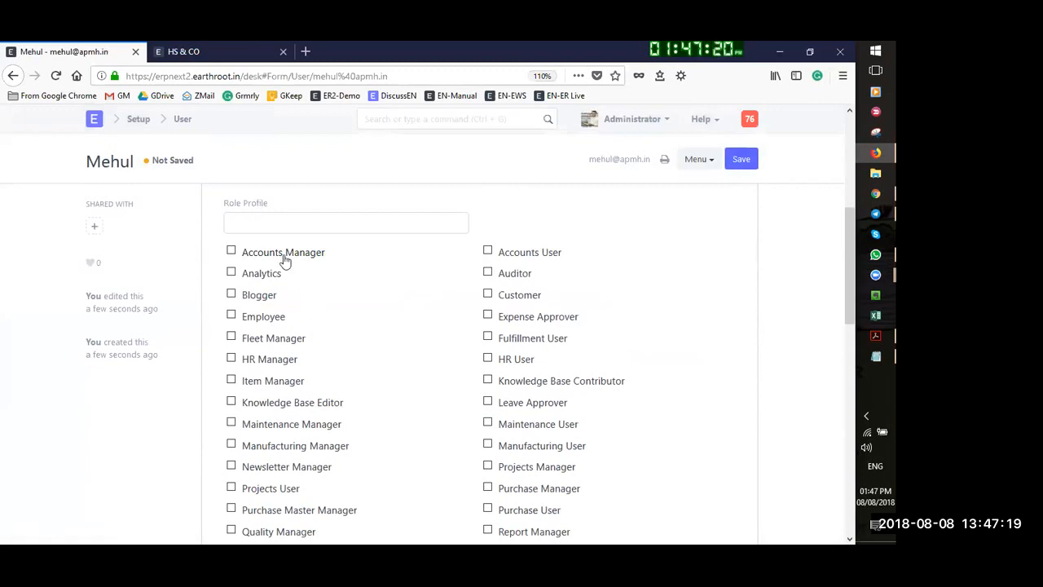
scroll(321, 433, "down", 2)
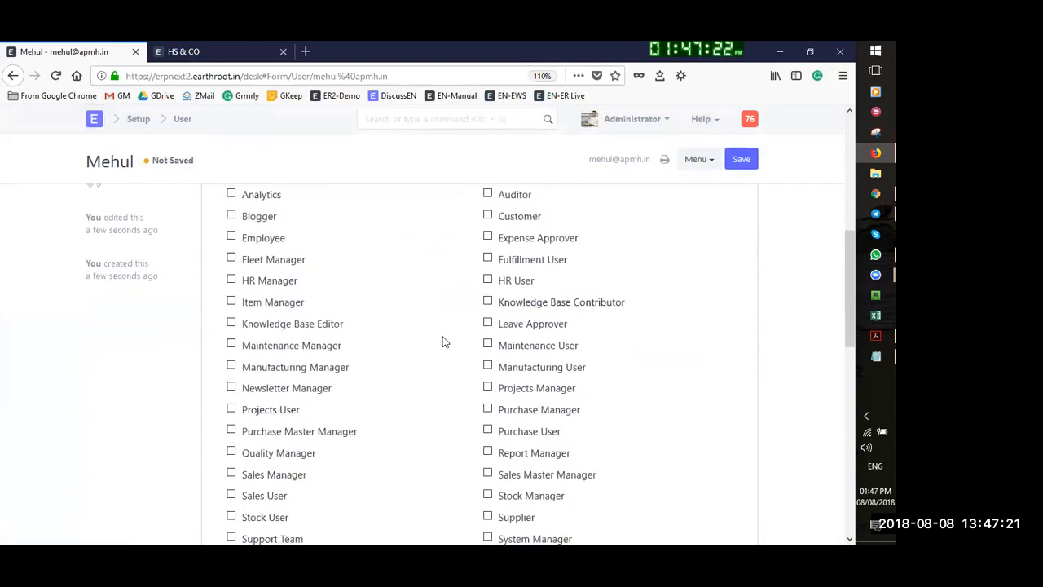
key("ctrl+f")
type("project")
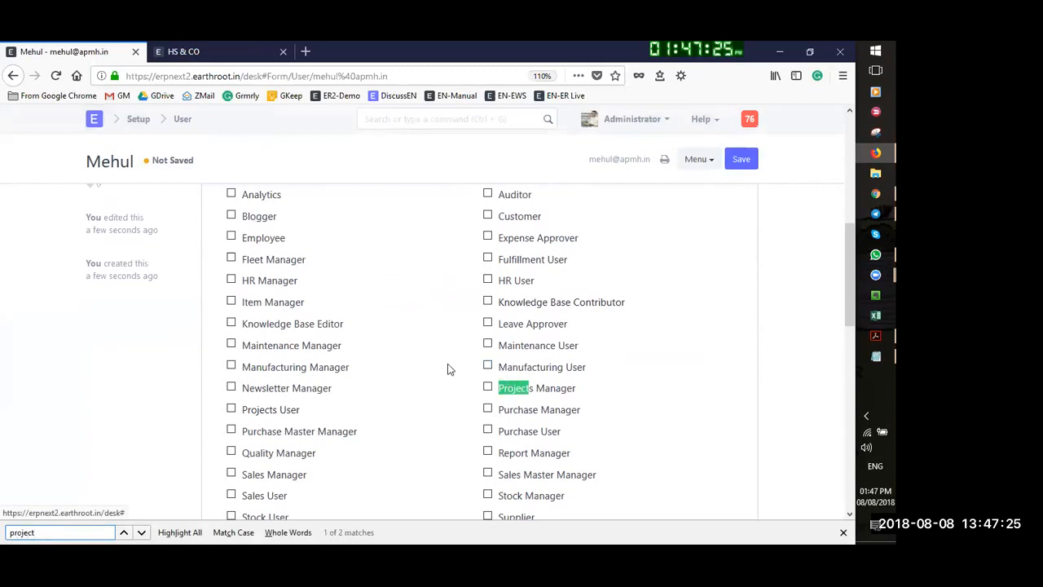
scroll(447, 369, "up", 4)
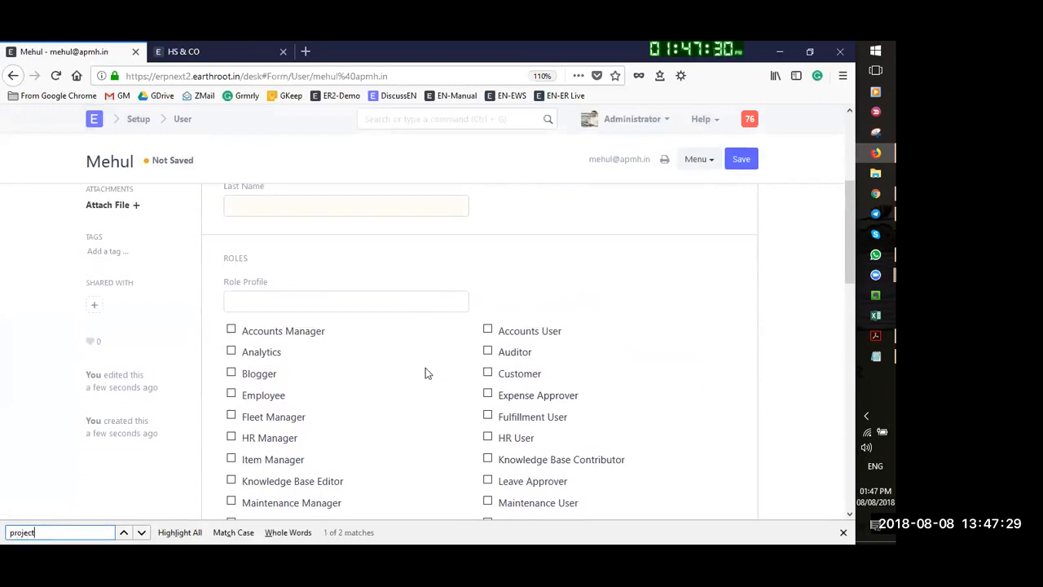
scroll(424, 365, "down", 3)
scroll(538, 471, "down", 2)
Grant Projects Manager and Projects User roles, save, and return to the User list
left_click(488, 388)
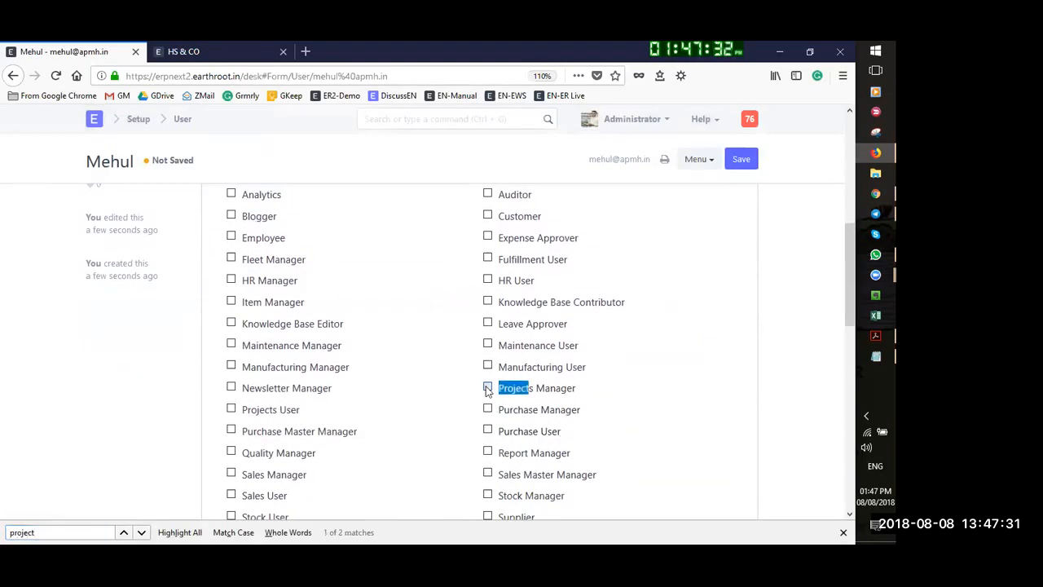
left_click(231, 409)
left_click(741, 159)
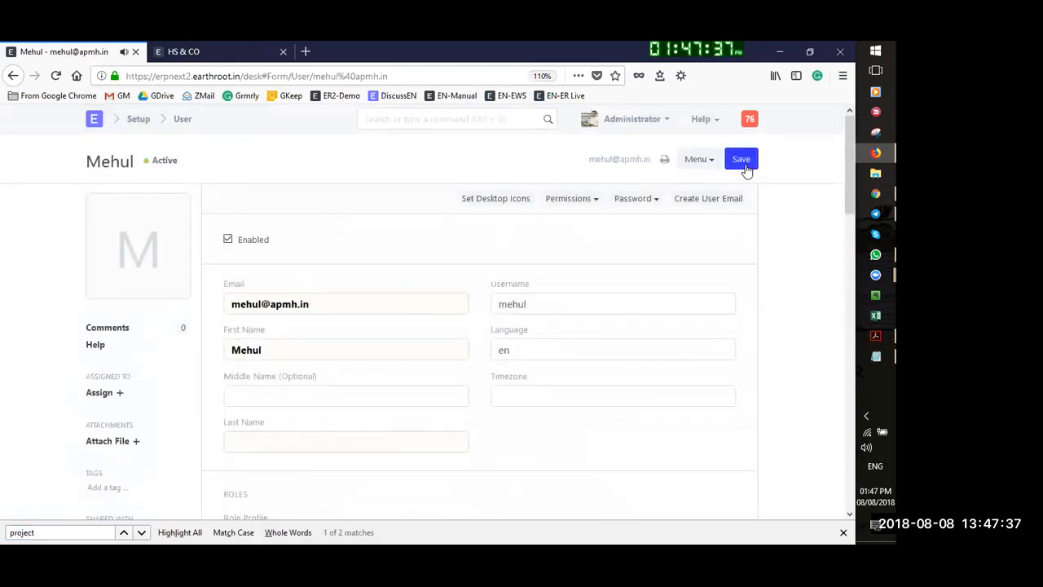
left_click(743, 162)
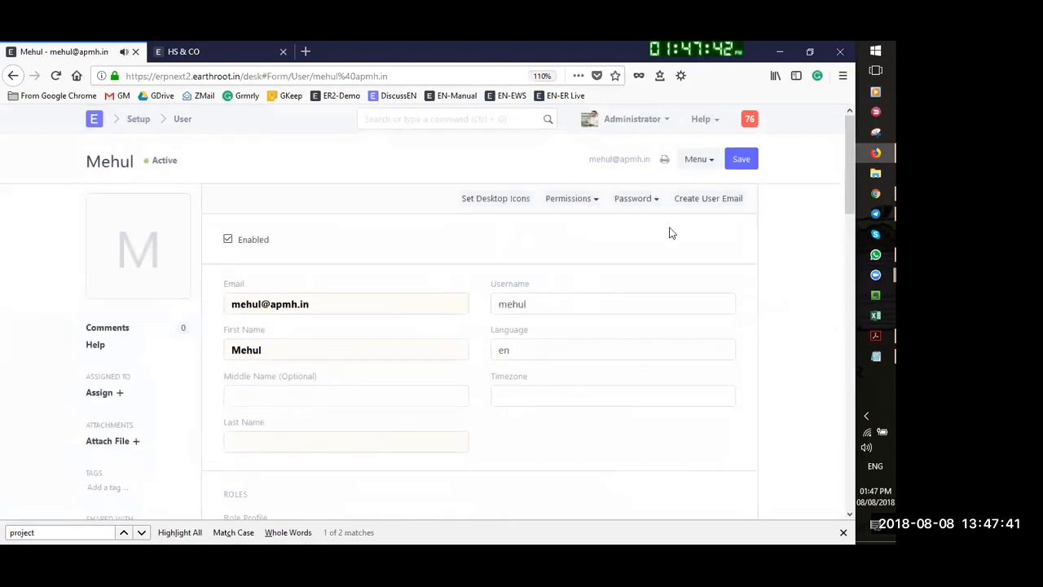
left_click(744, 161)
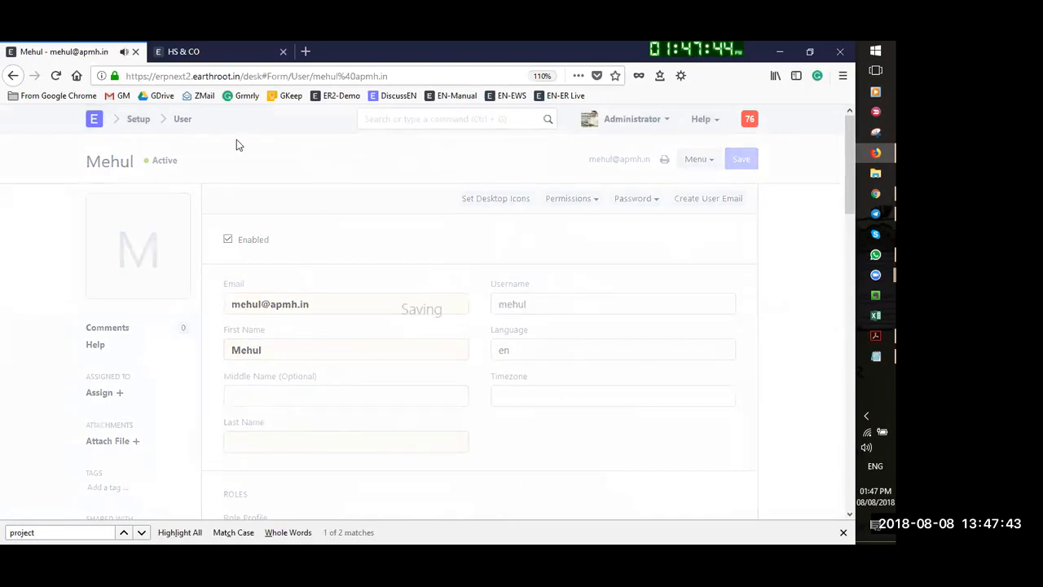
left_click(183, 119)
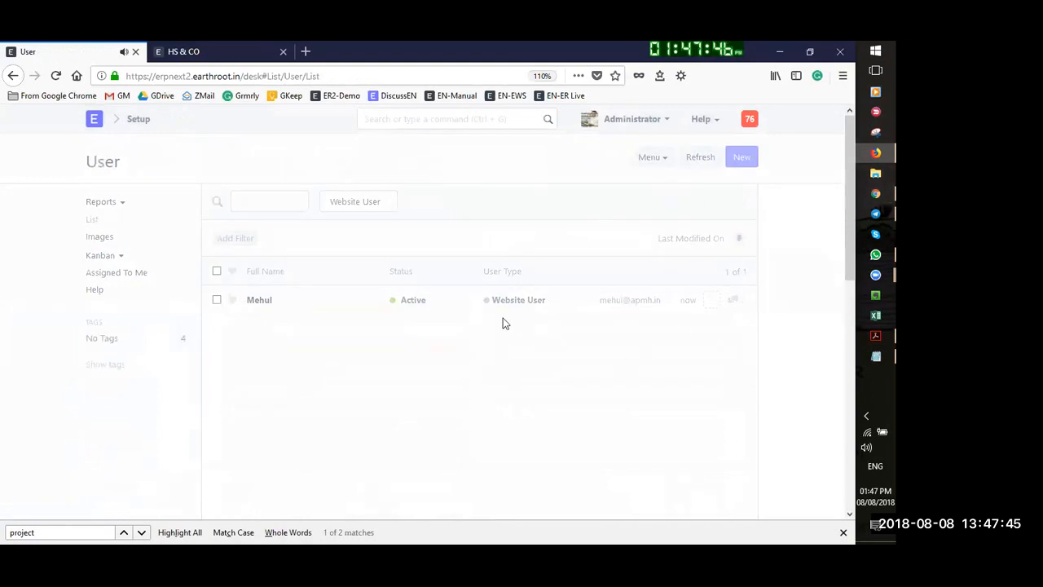
Clear the Website User type filter and browse to the Projects module's task list
left_click(344, 211)
left_click(340, 221)
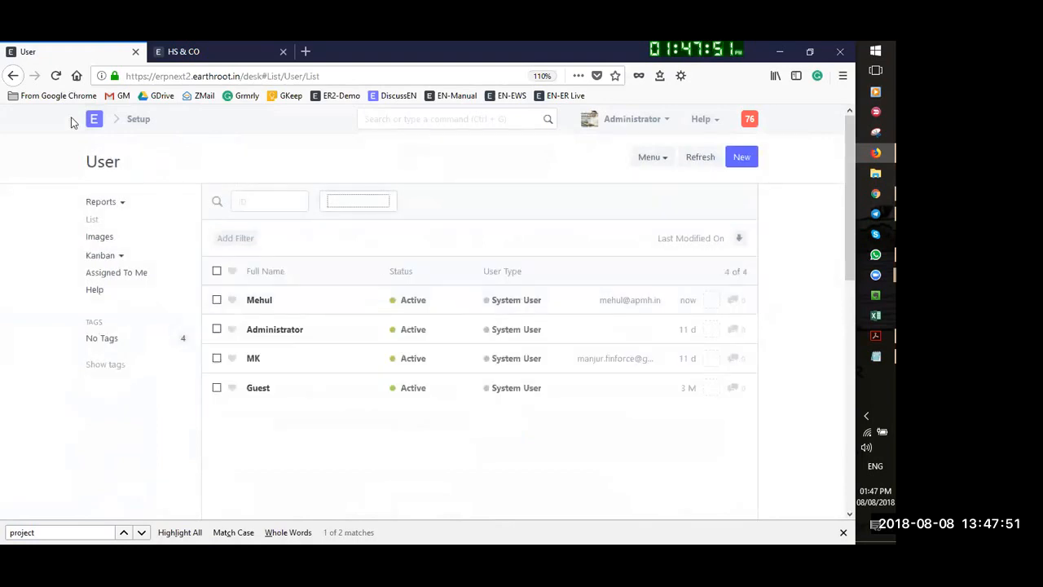
left_click(96, 122)
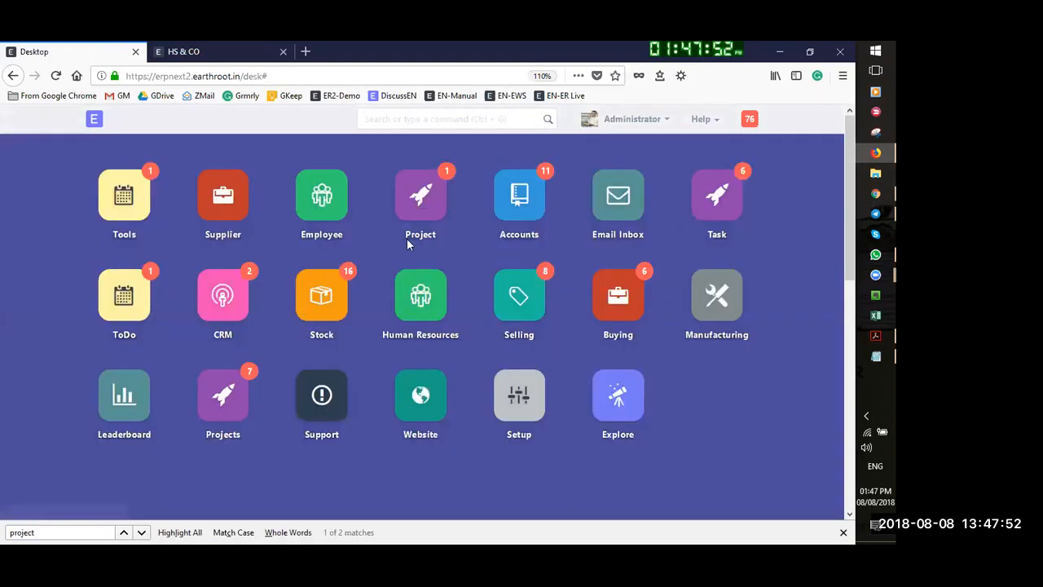
left_click(232, 404)
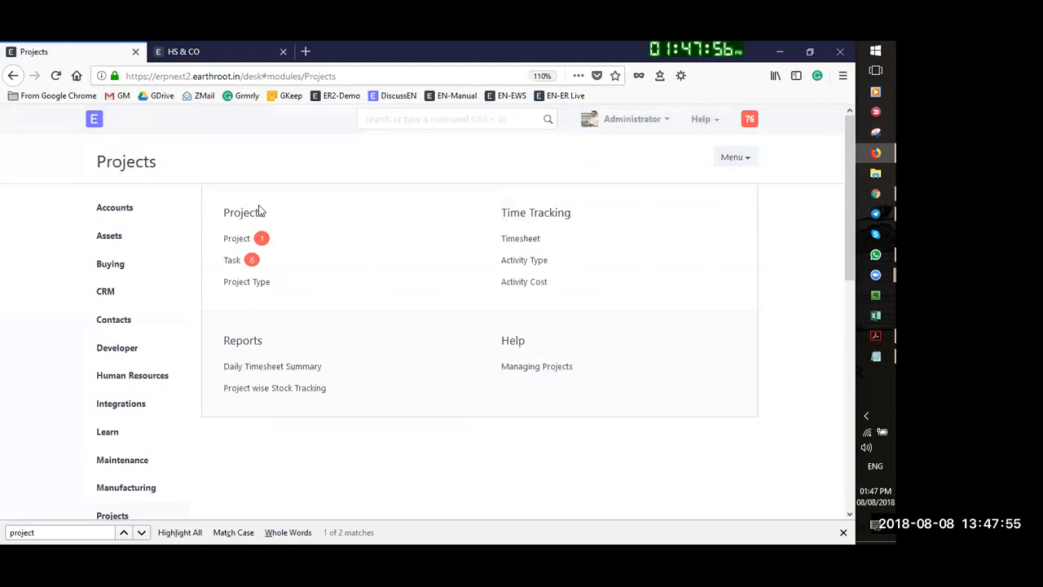
left_click(227, 262)
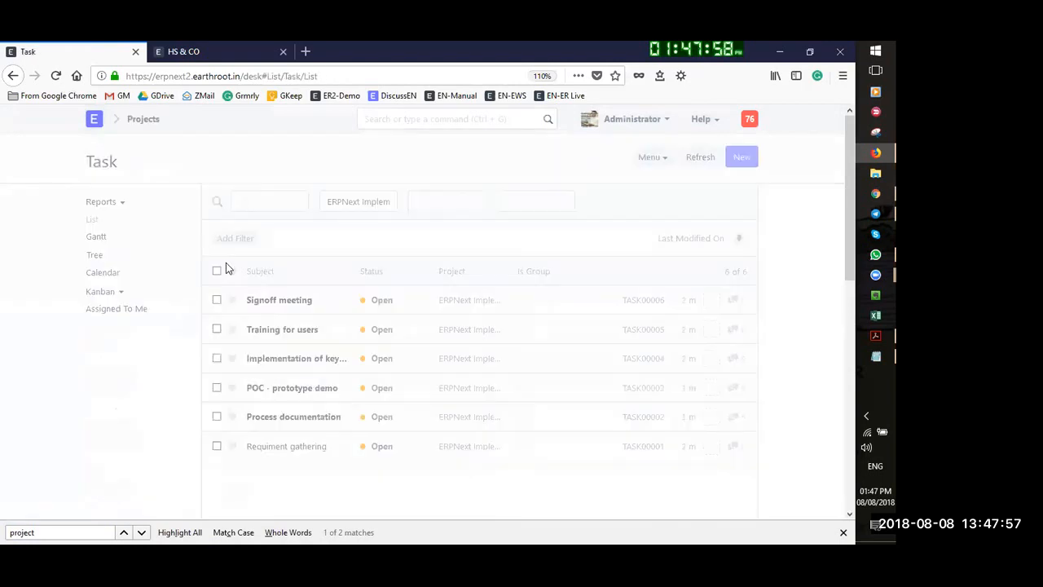
left_click(95, 118)
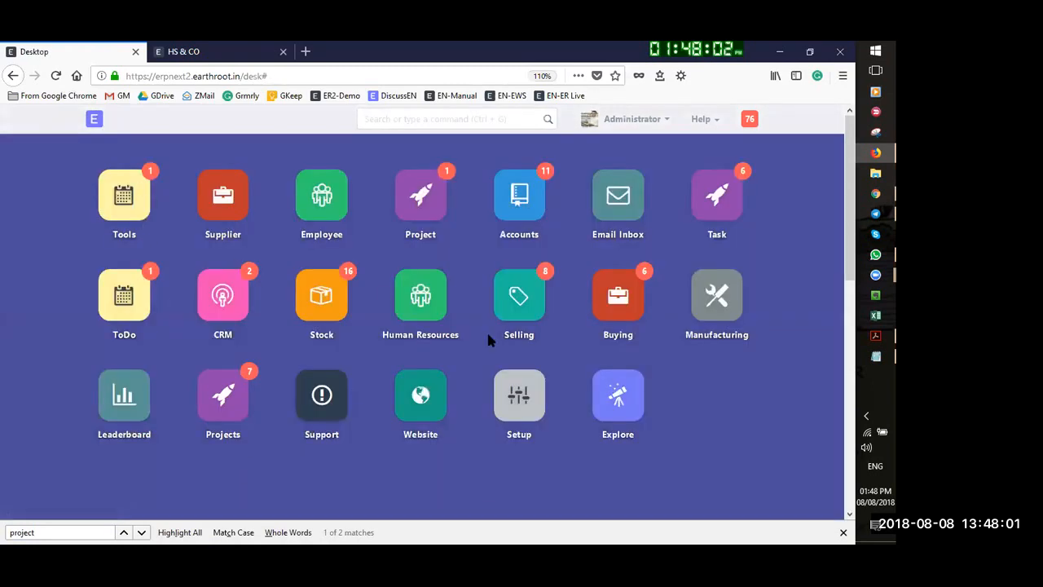
Search 'task' in the awesome bar and open the Task List
left_click(373, 117)
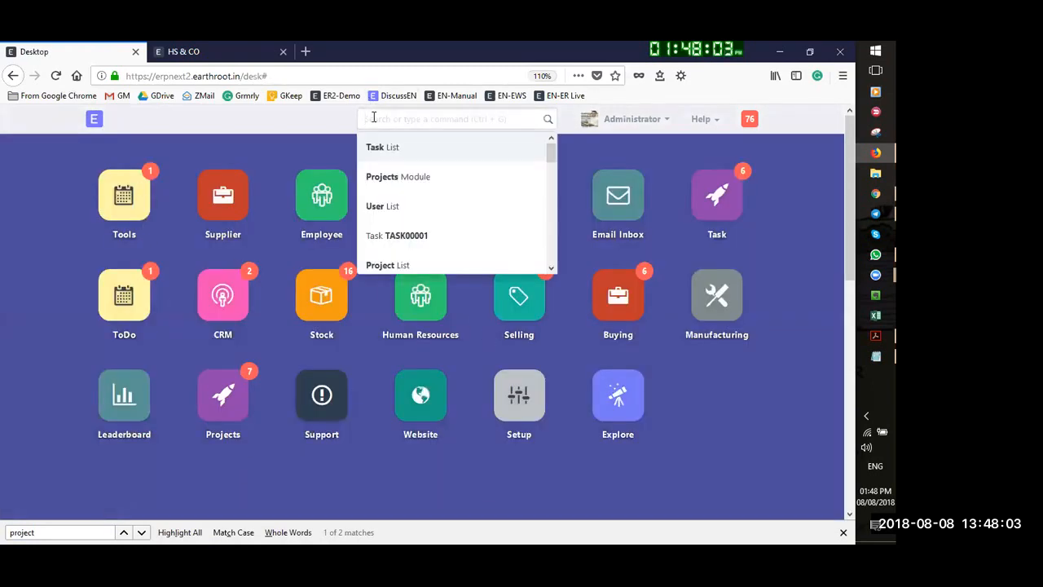
type("tast")
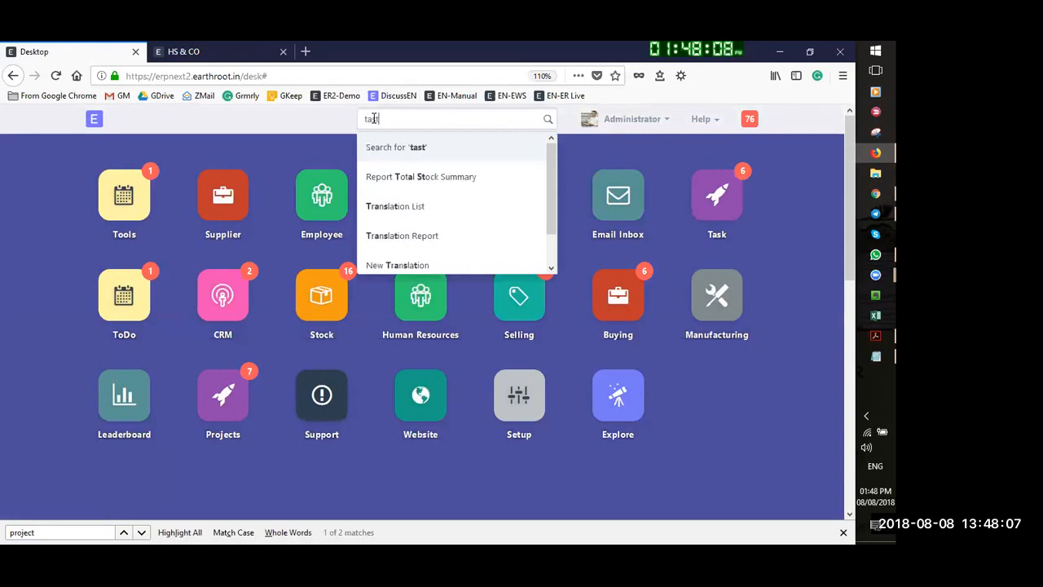
key("BackSpace")
type("k")
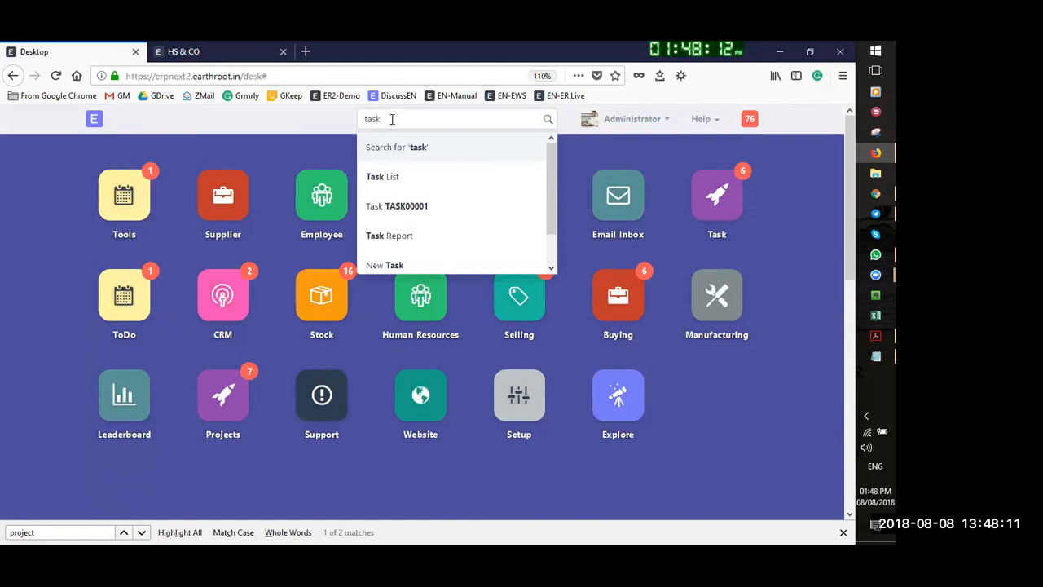
left_click(404, 178)
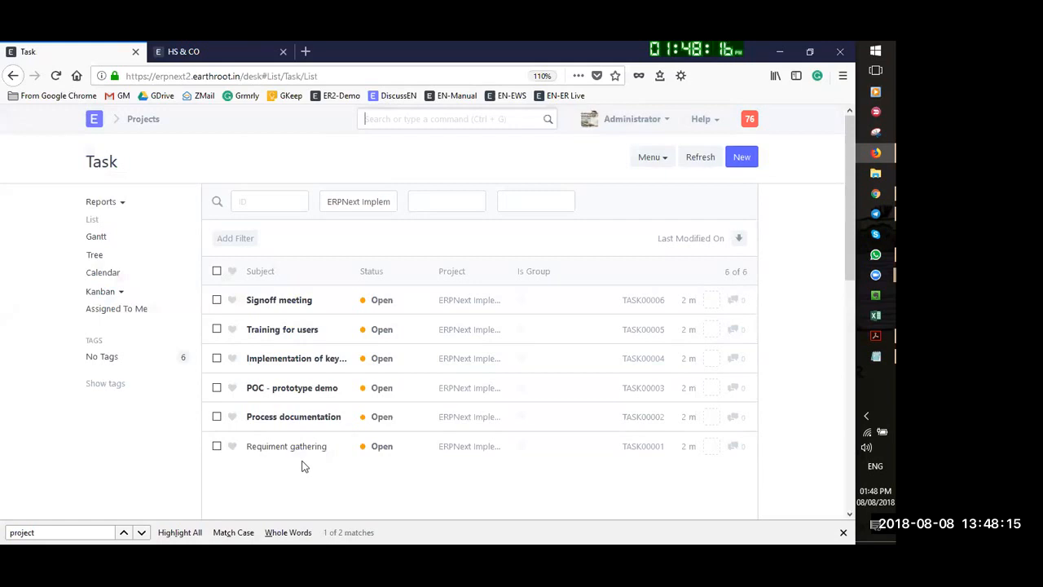
Open the Requiment gathering task and choose the new user as its assignee
left_click(280, 448)
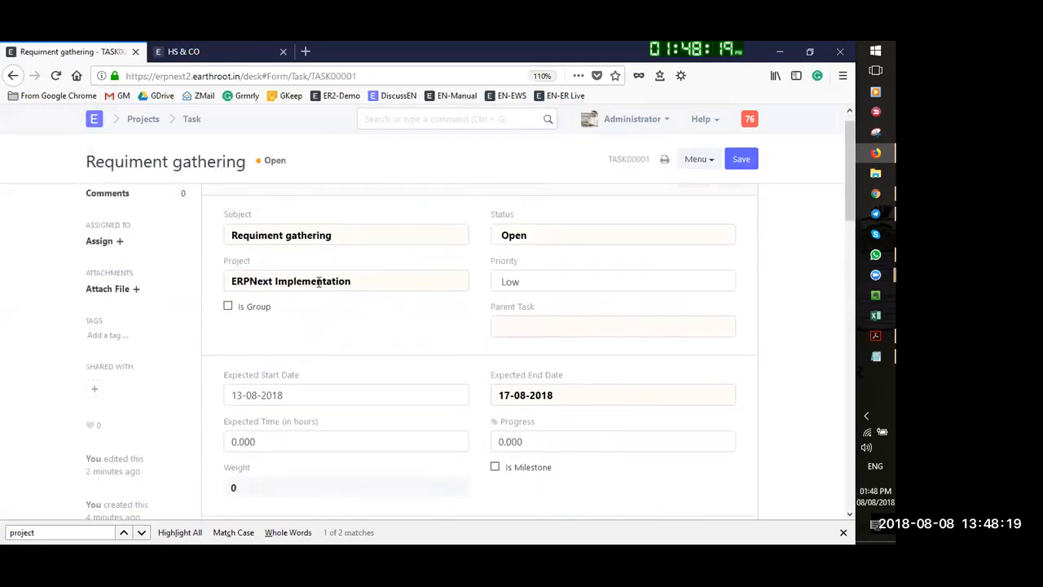
left_click(118, 261)
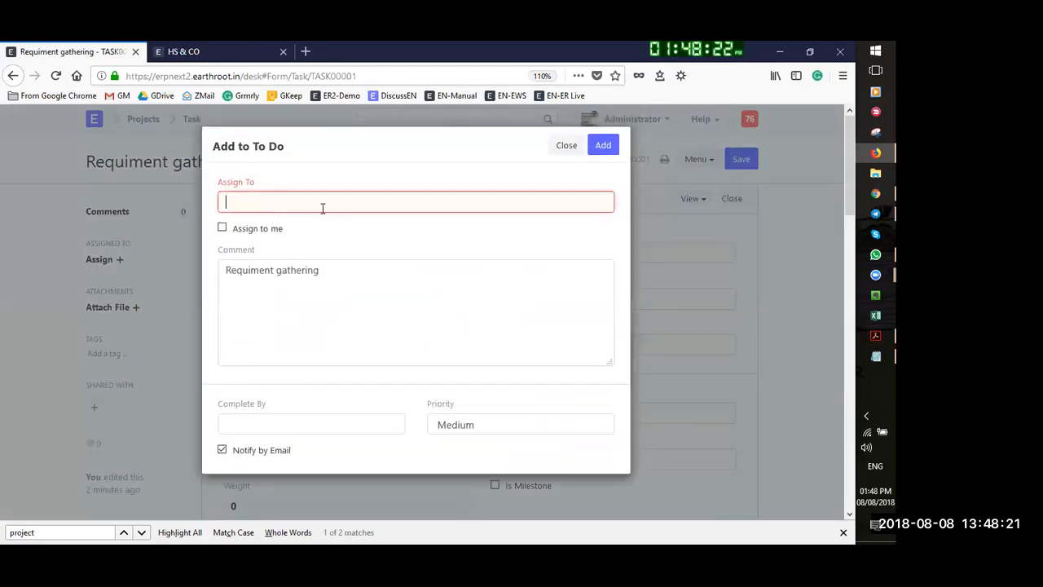
type("mehul")
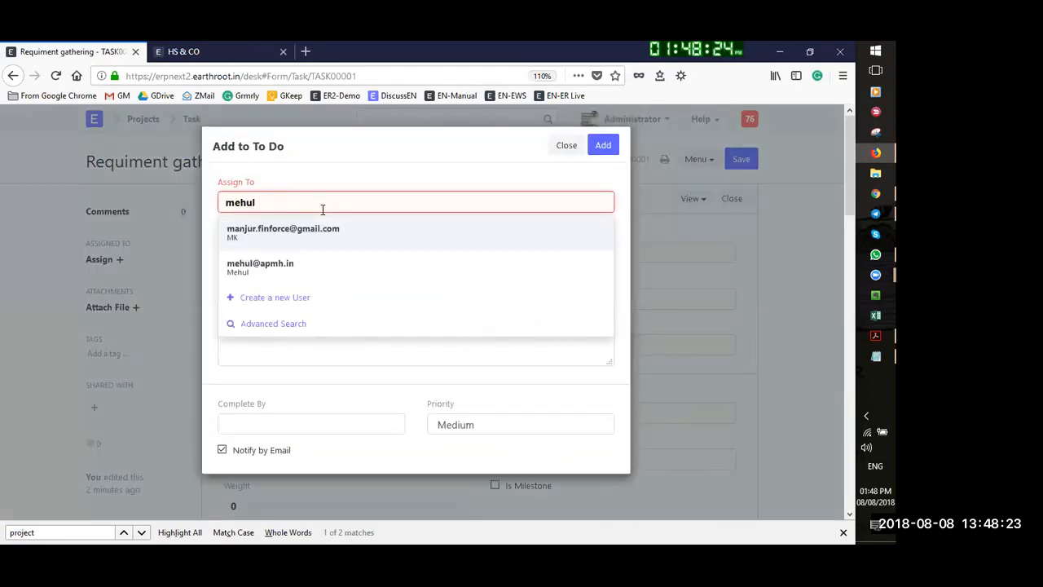
left_click(307, 234)
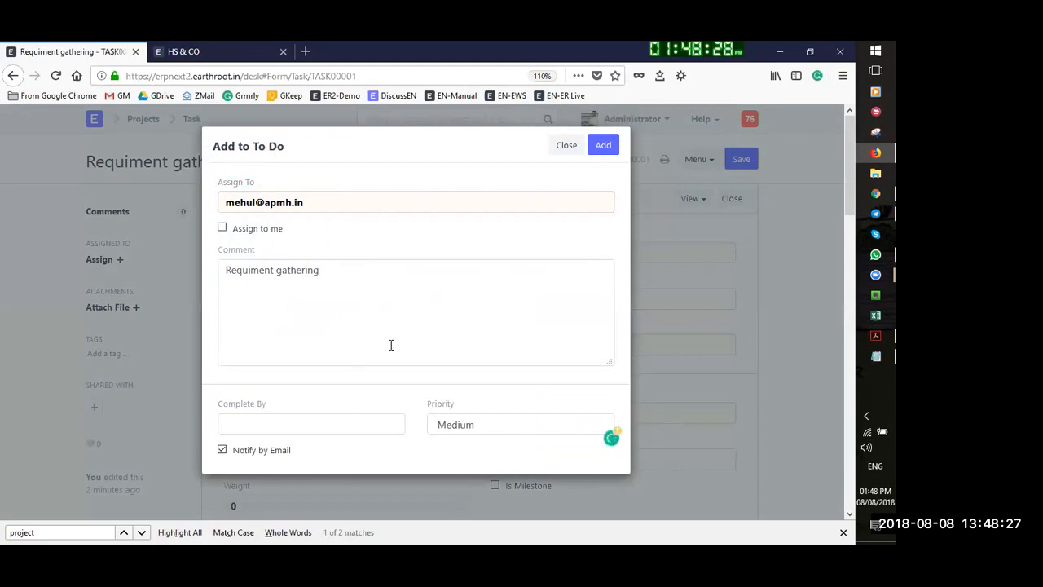
Add the comment 'to be initiated by', correcting the spelling
type("to be")
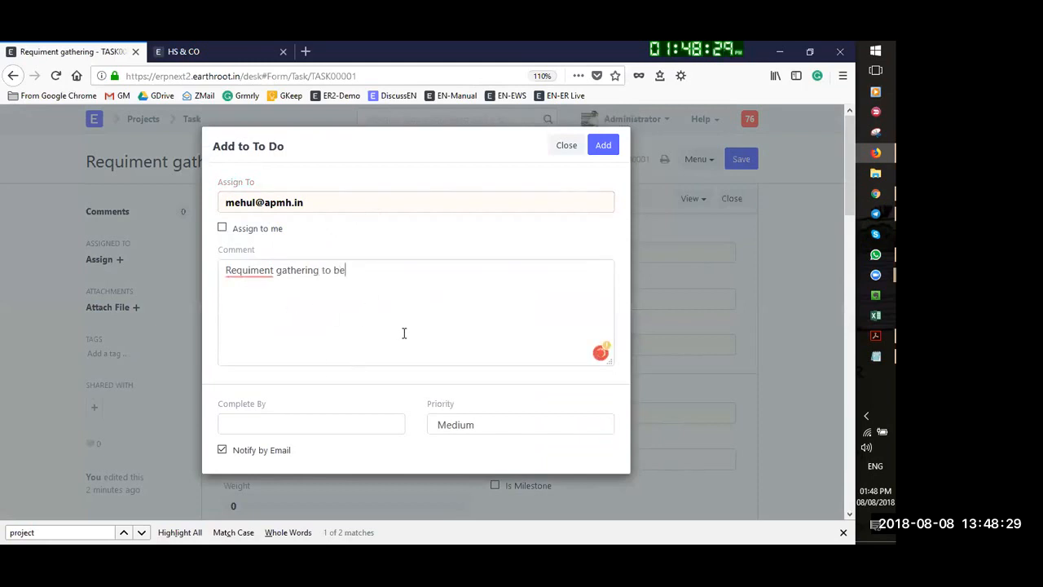
type(" intiated by you")
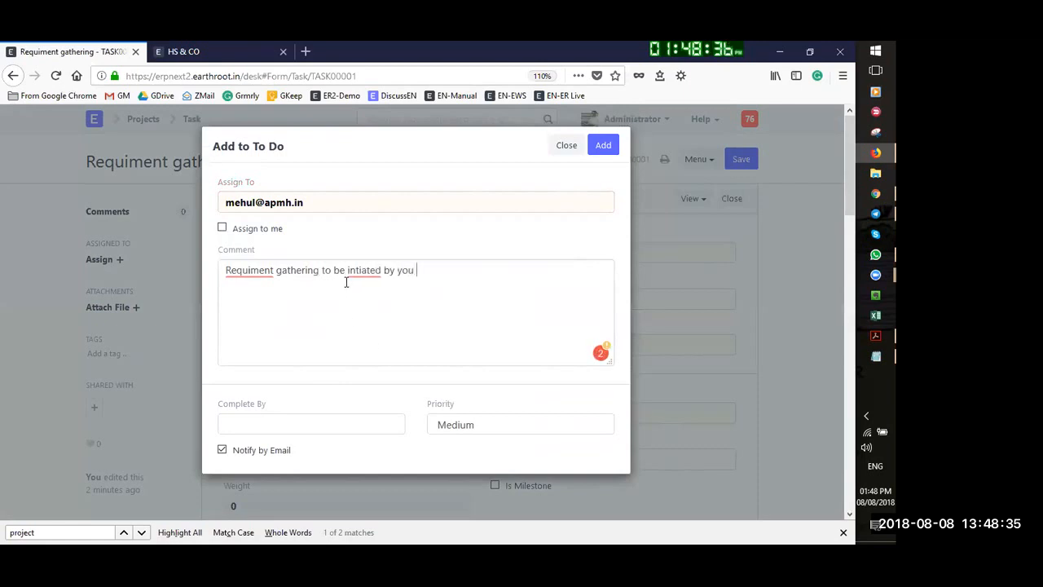
right_click(363, 270)
left_click(372, 294)
mouse_move(265, 274)
left_click(273, 293)
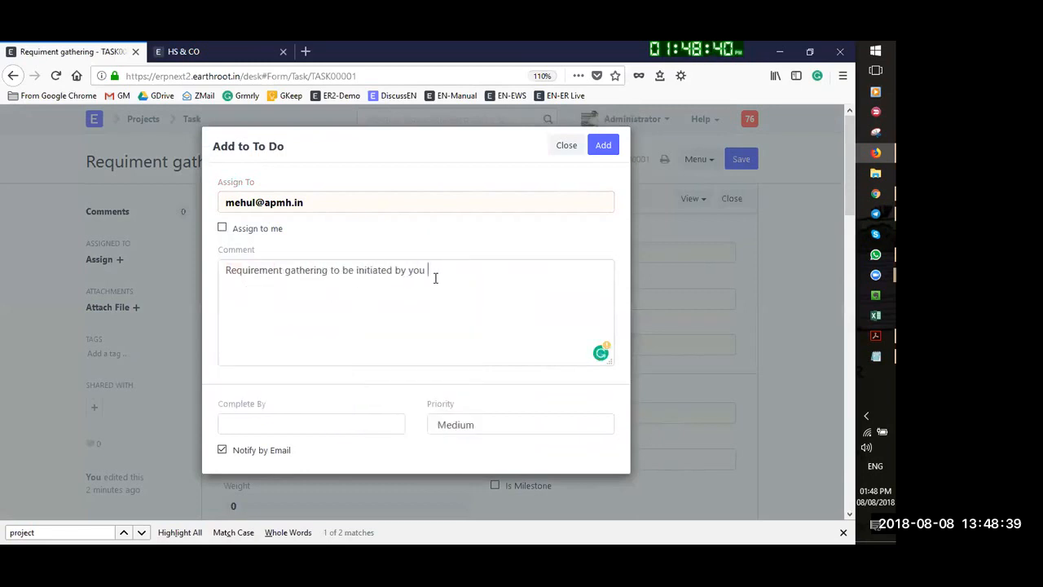
Set Complete By to 17-08-2018 and add the to-do assignment
left_click(257, 424)
scroll(290, 422, "down", 1)
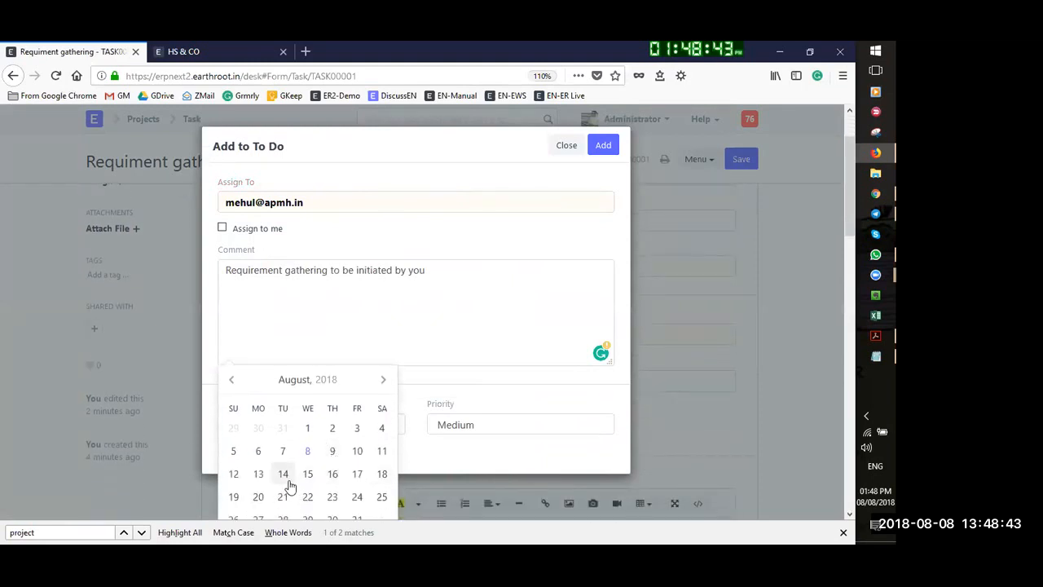
left_click(357, 474)
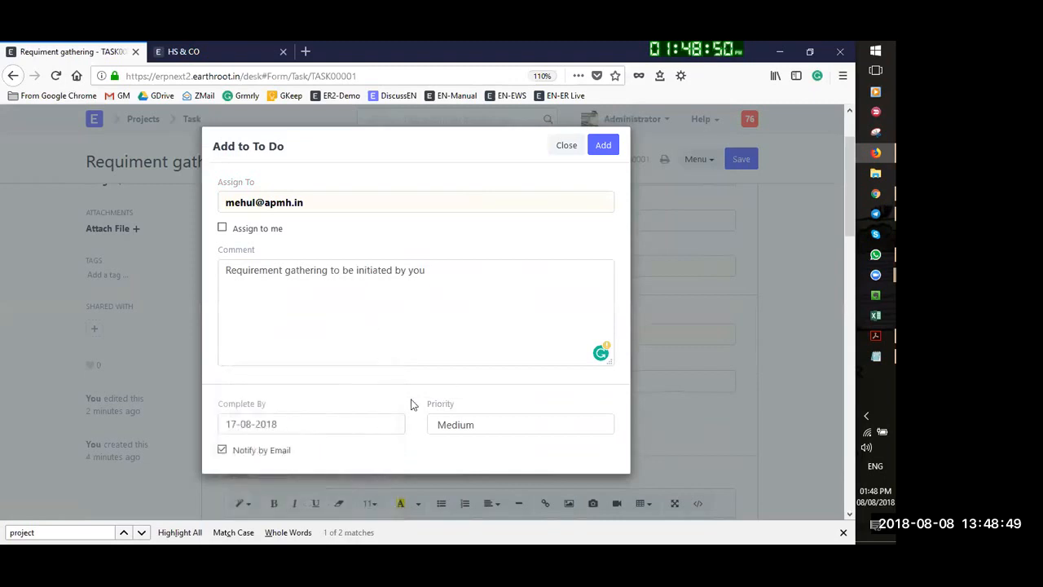
left_click(601, 145)
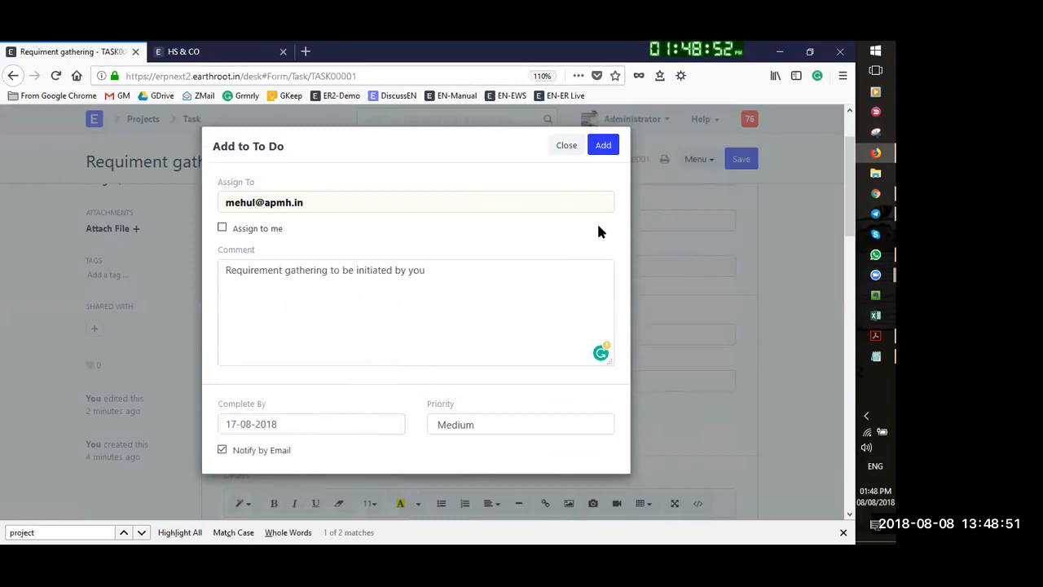
left_click(603, 145)
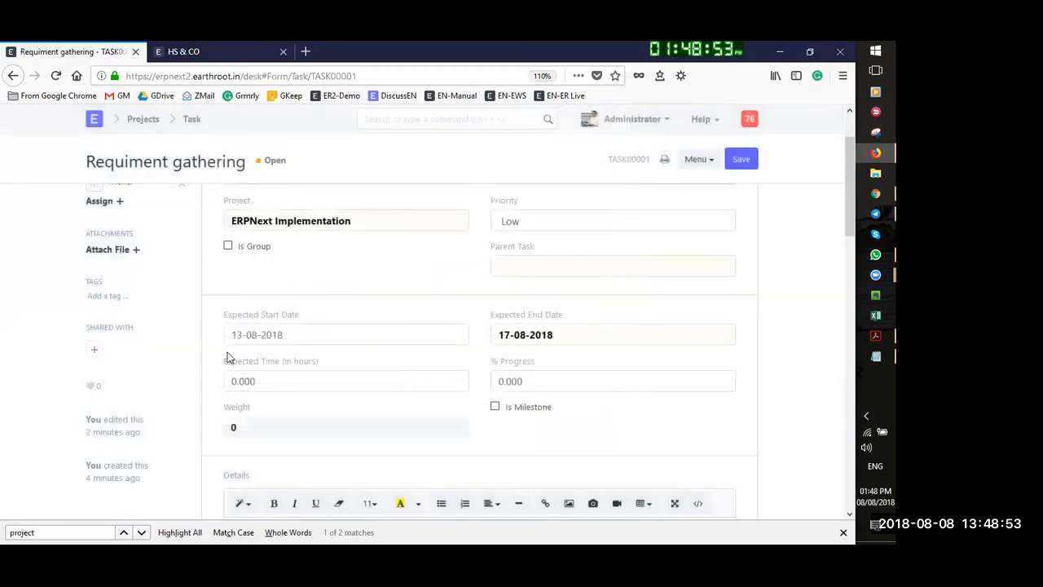
Replace TASK00001's Expected Time value with 15 hours and save the task
scroll(90, 234, "up", 2)
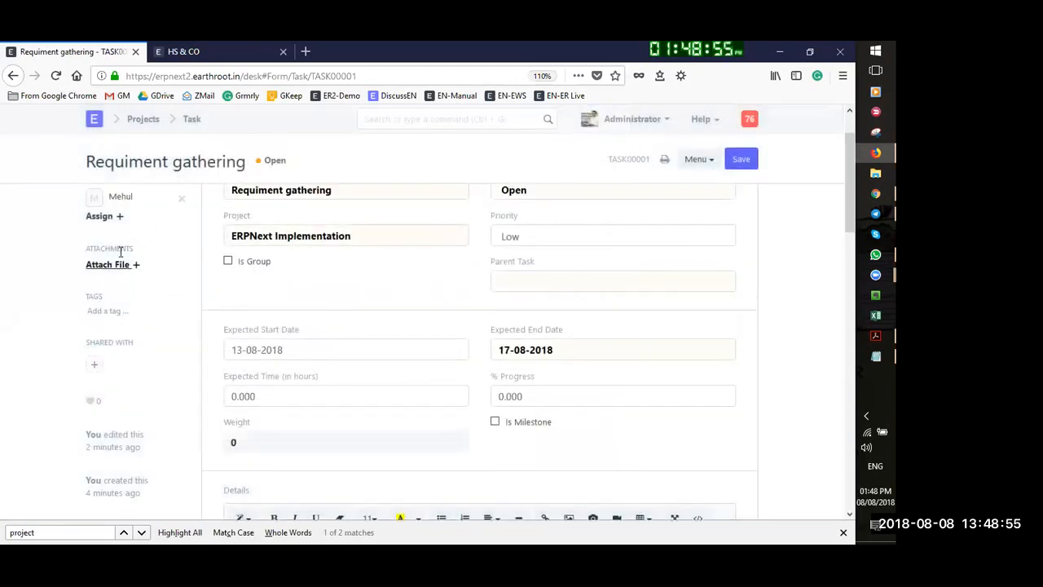
double_click(293, 461)
scroll(297, 424, "down", 2)
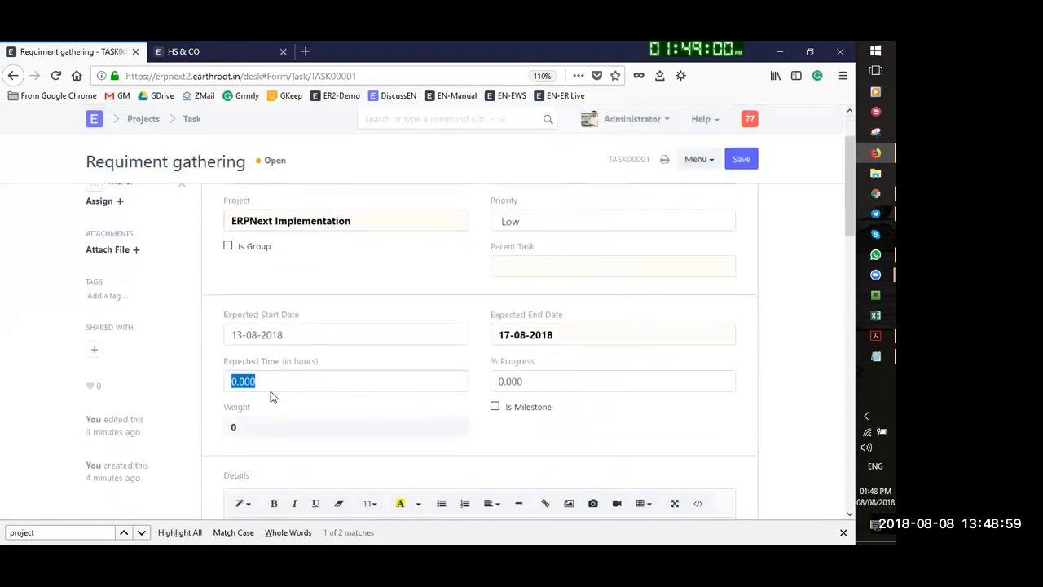
type("1")
left_click(428, 443)
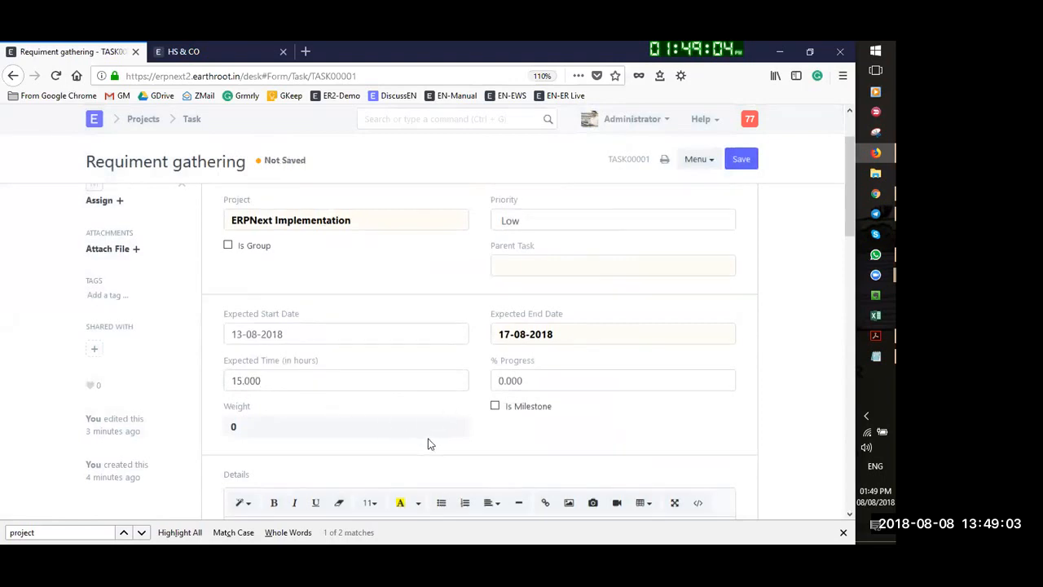
scroll(419, 426, "down", 6)
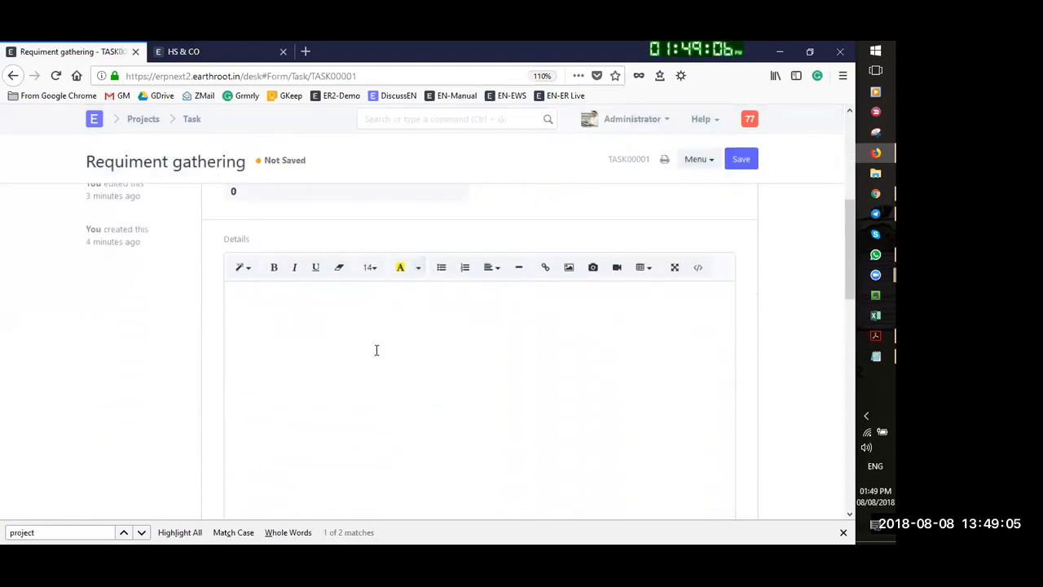
scroll(374, 351, "down", 10)
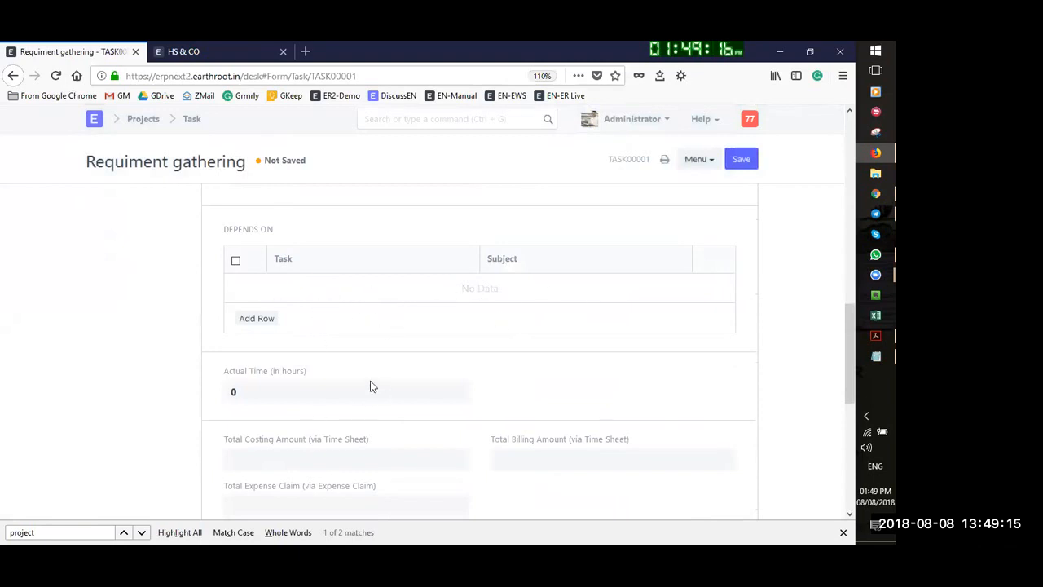
scroll(402, 389, "down", 4)
scroll(345, 270, "up", 4)
scroll(595, 265, "up", 3)
left_click(741, 159)
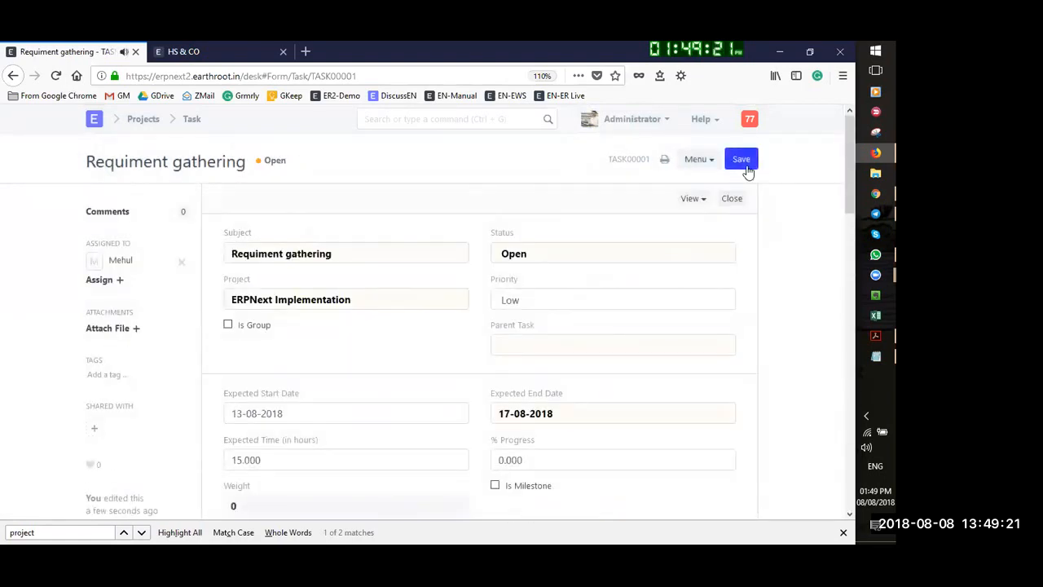
Enter 50 in % Progress, save, then return to the Task list and Projects module
left_click(743, 168)
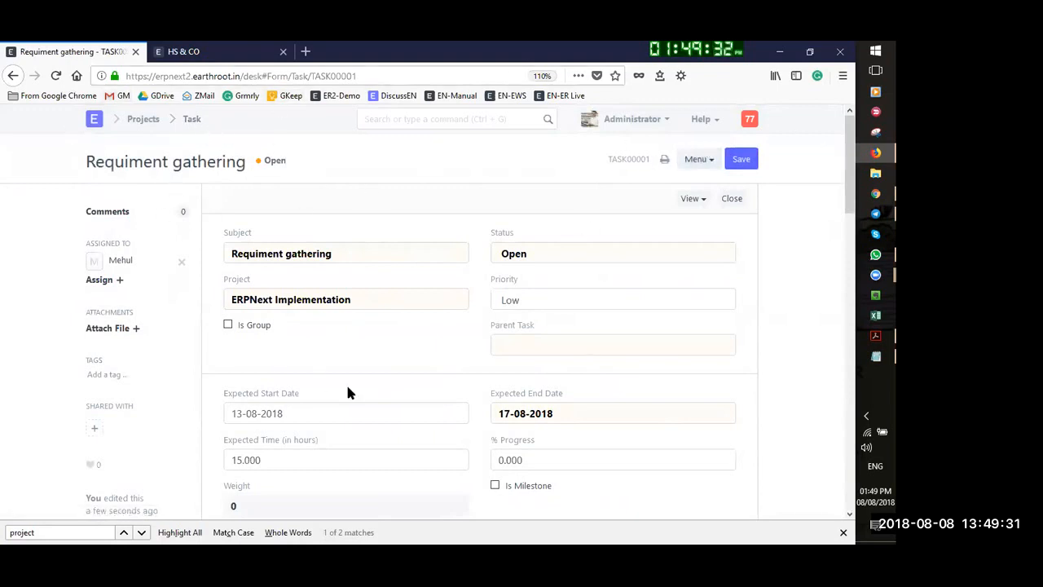
scroll(530, 368, "down", 2)
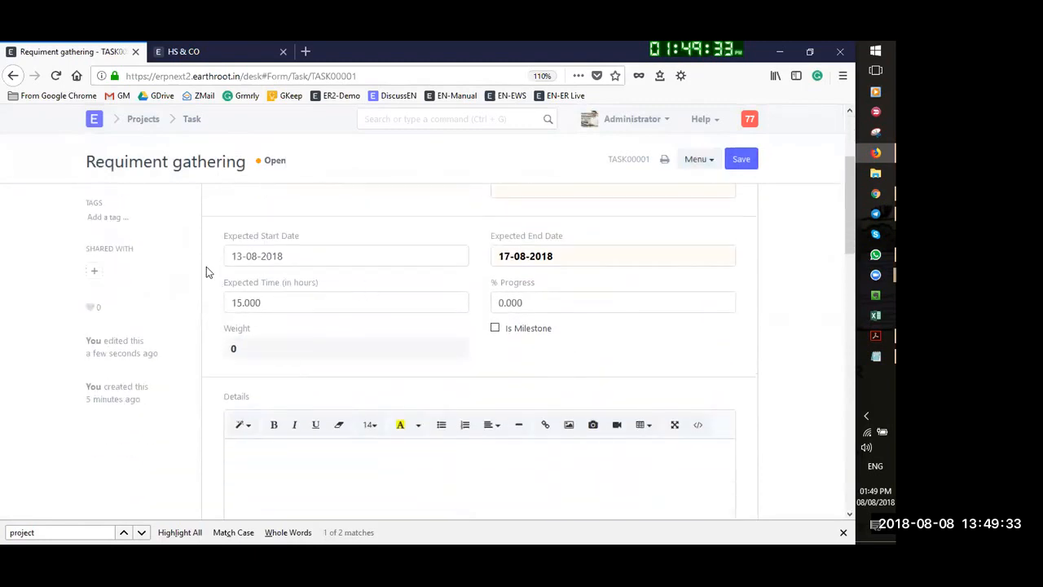
left_click_drag(564, 306, 487, 314)
type("50")
left_click(741, 158)
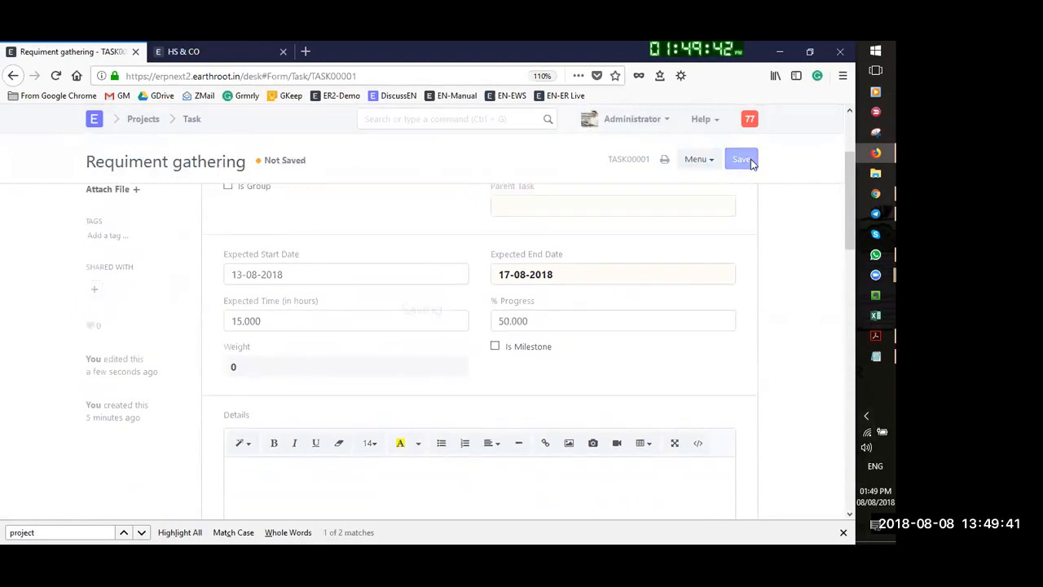
left_click(743, 161)
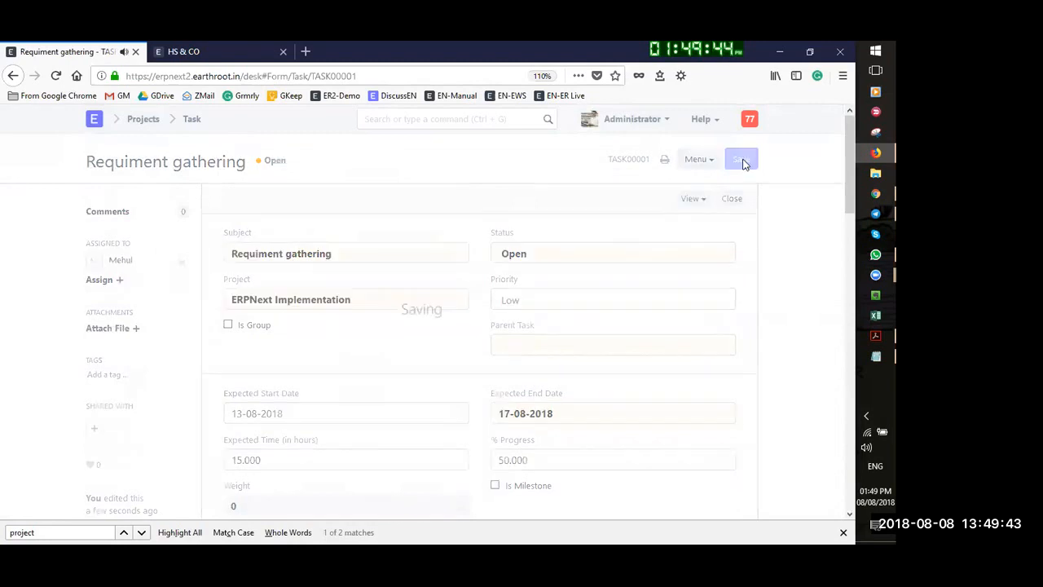
left_click(191, 119)
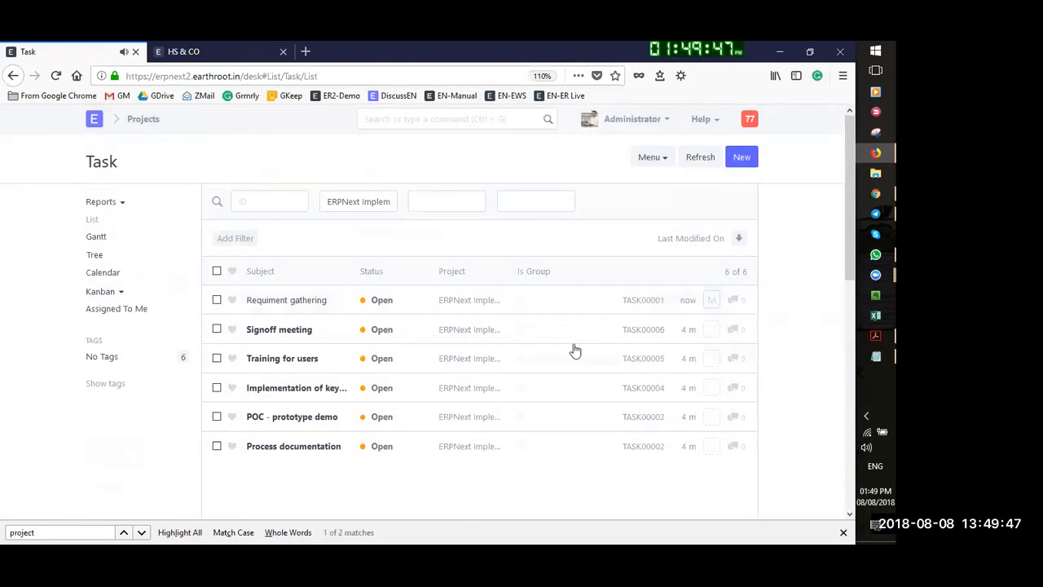
left_click(141, 121)
Open the ERPNext Implementation project and inspect its Tasks table of six Open tasks
left_click(237, 238)
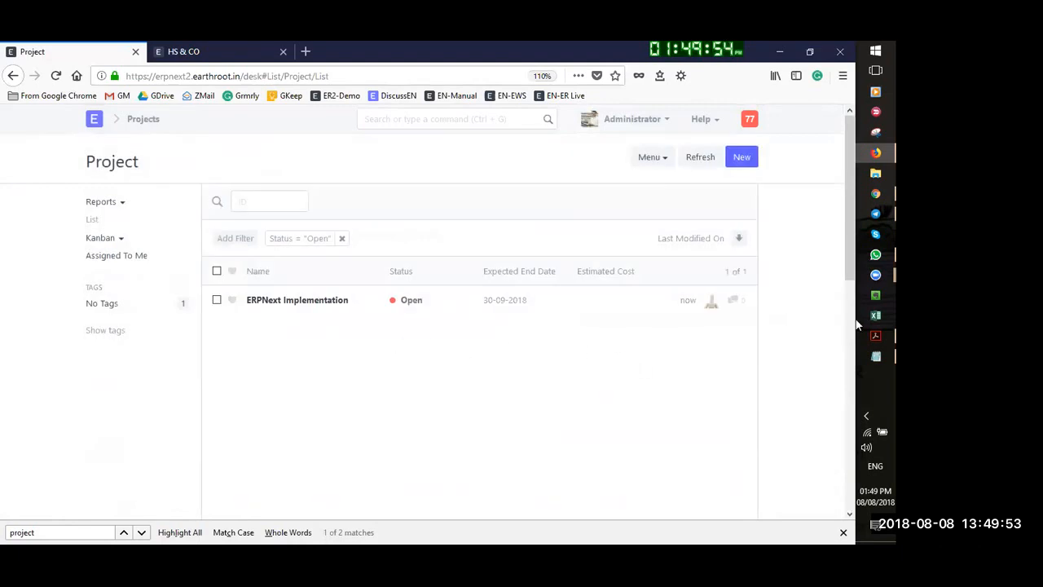
left_click(298, 304)
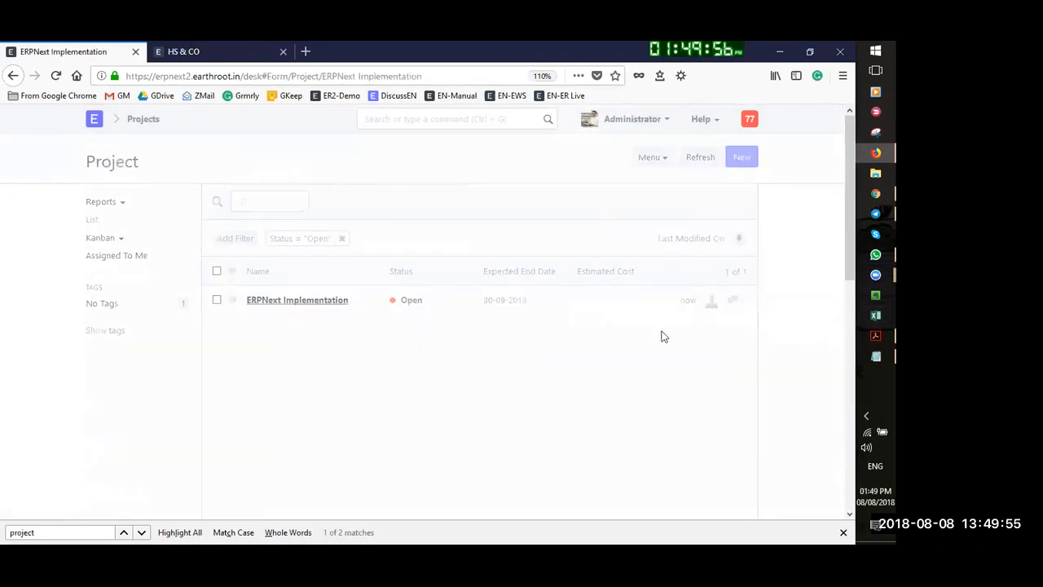
scroll(694, 383, "down", 6)
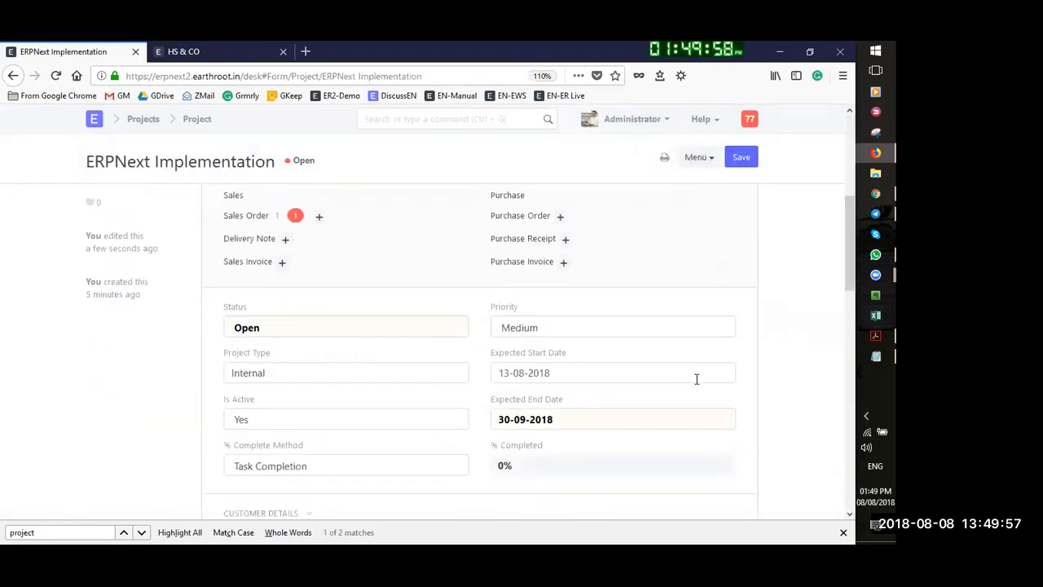
scroll(500, 402, "down", 5)
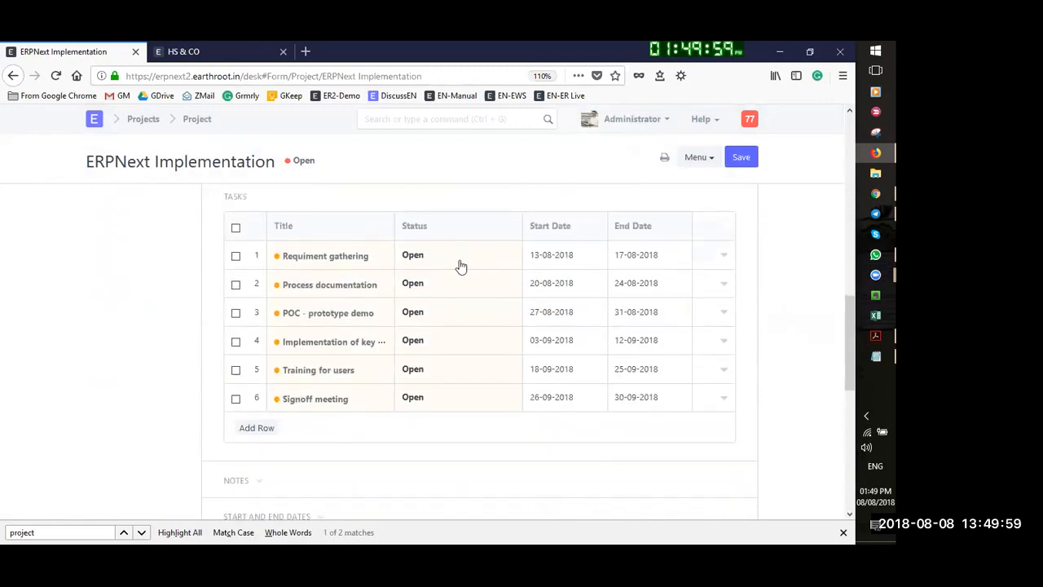
left_click(325, 256)
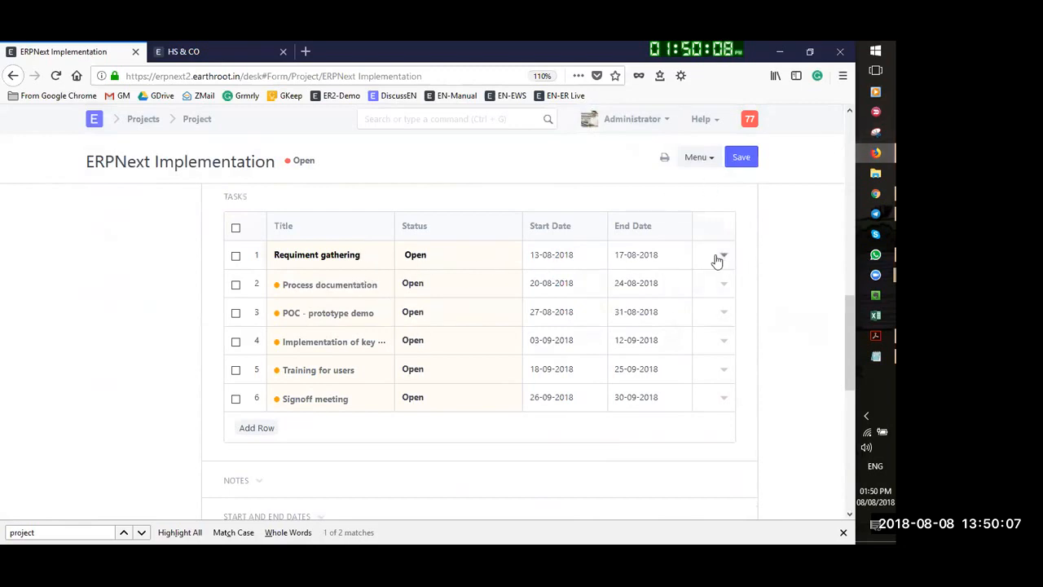
scroll(386, 330, "down", 4)
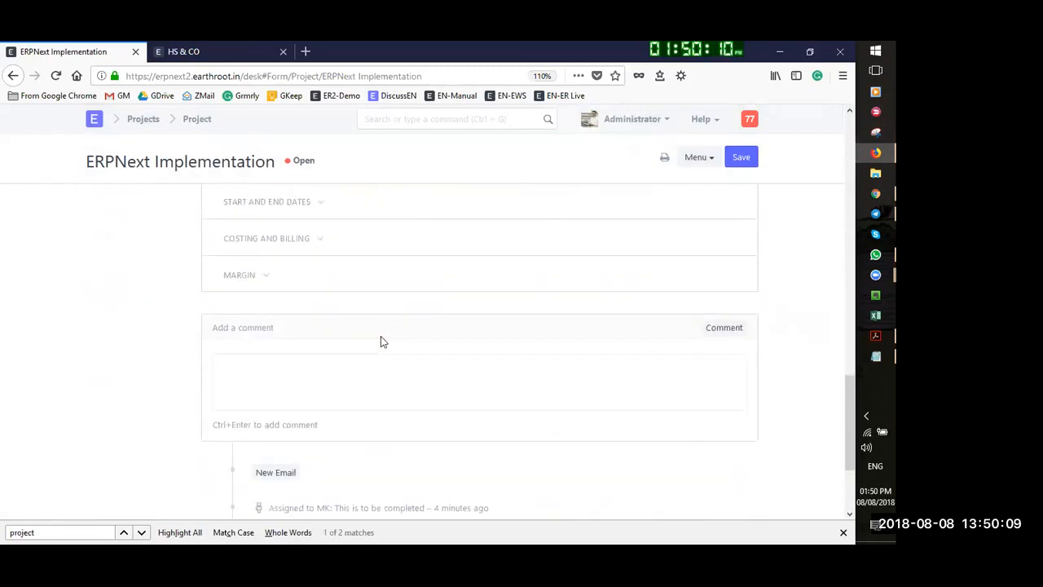
scroll(380, 340, "up", 5)
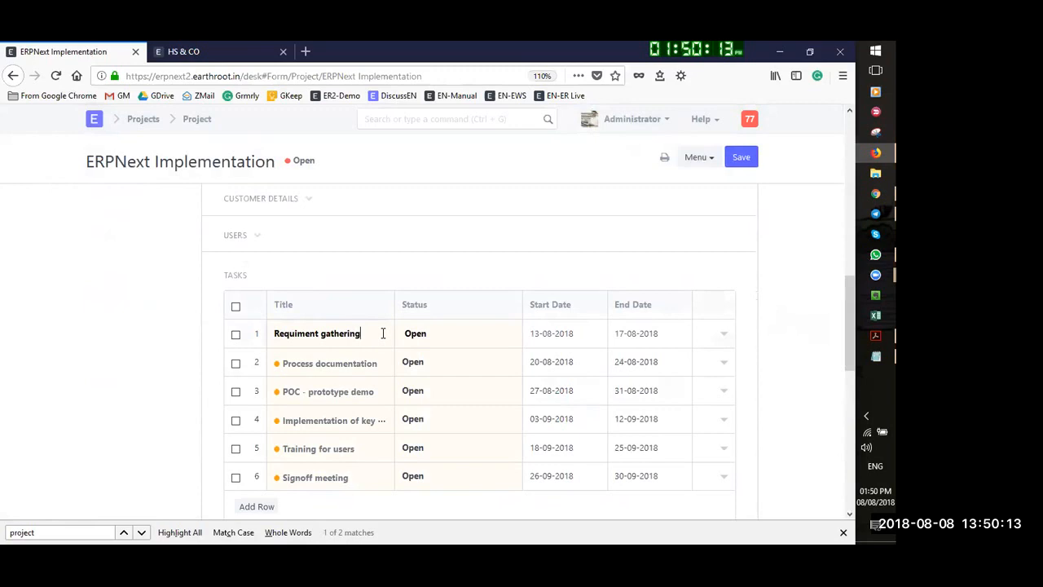
scroll(383, 333, "up", 10)
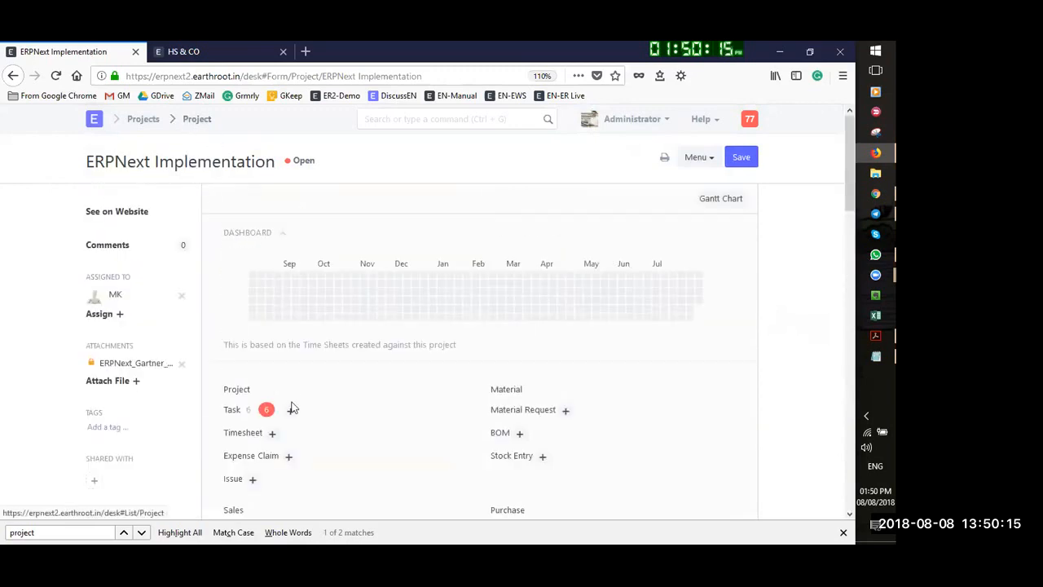
Reopen Requiment gathering and set its % Progress to 100
left_click(227, 410)
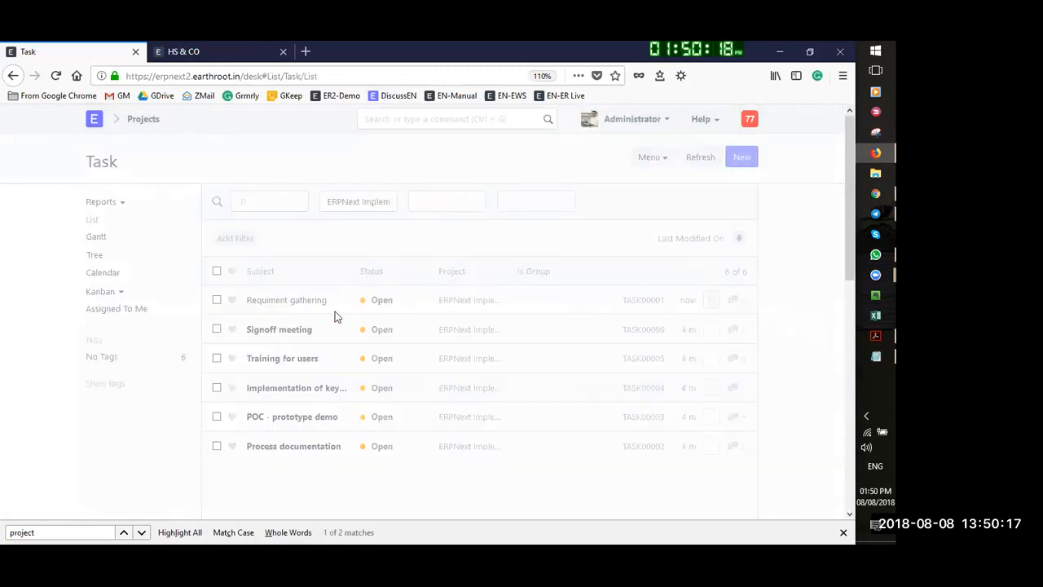
left_click(295, 301)
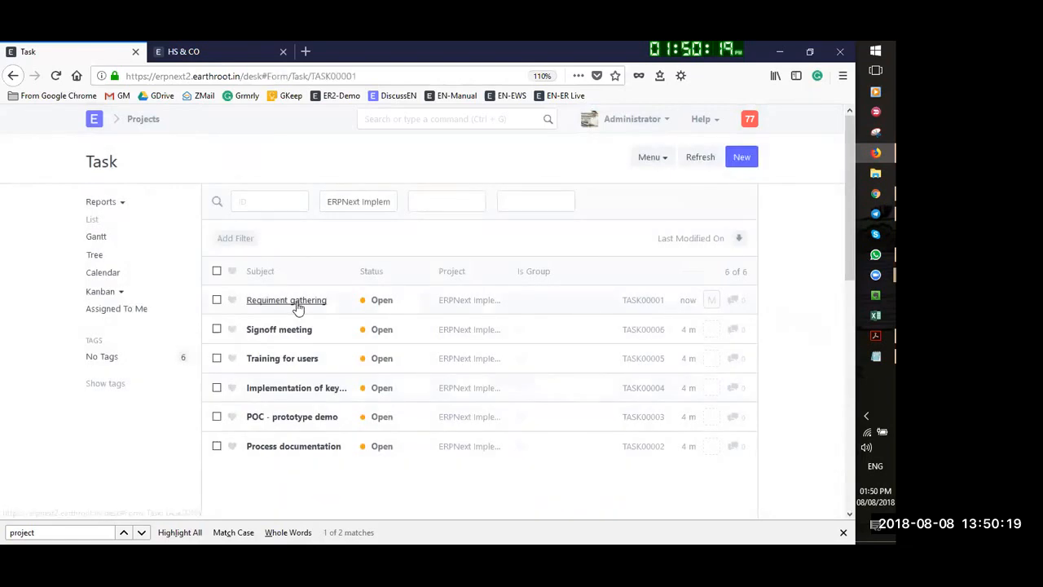
scroll(539, 372, "down", 2)
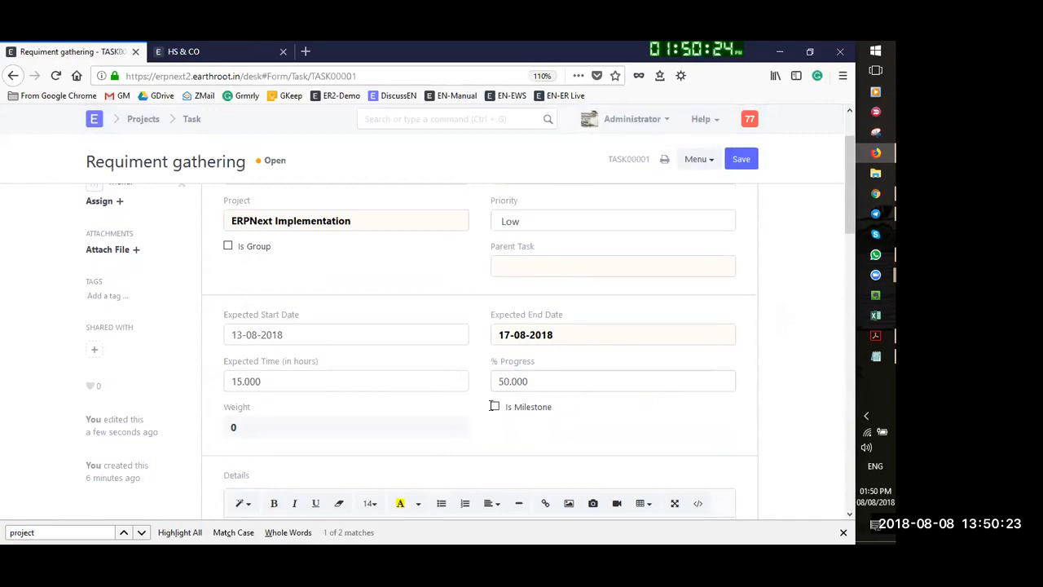
left_click(530, 380)
type("1")
left_click(670, 486)
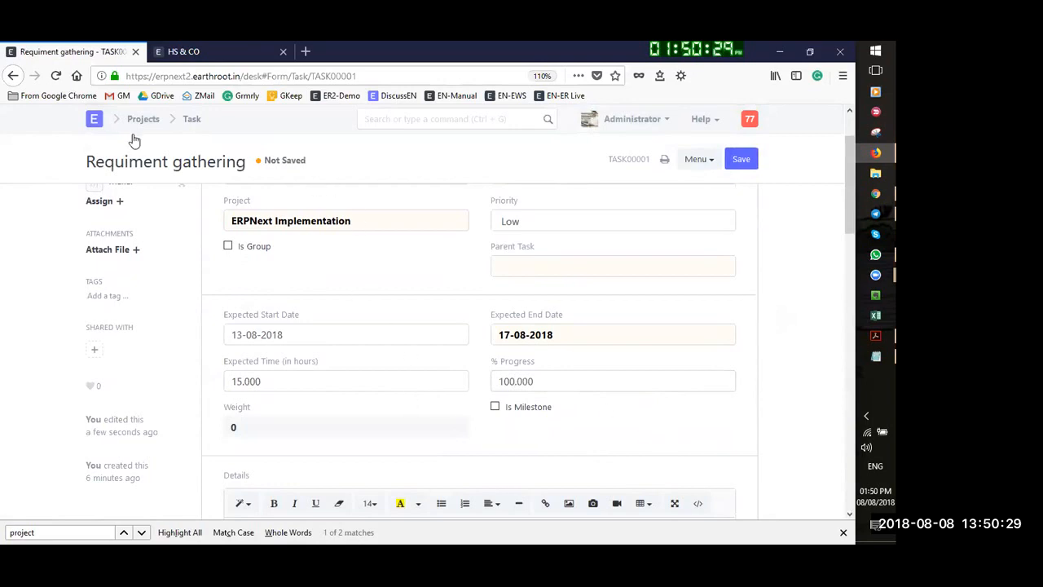
left_click(743, 161)
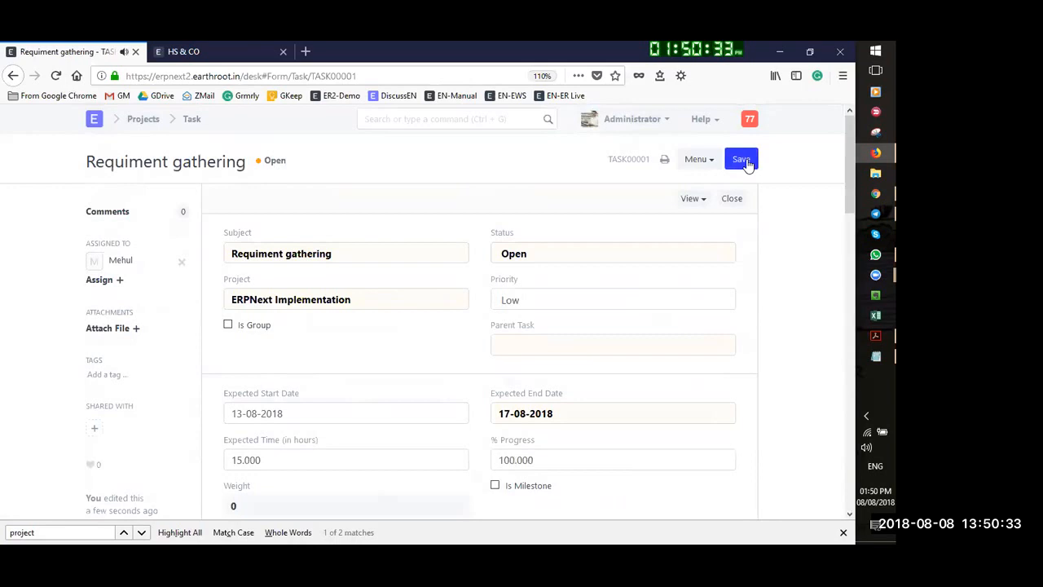
left_click(748, 163)
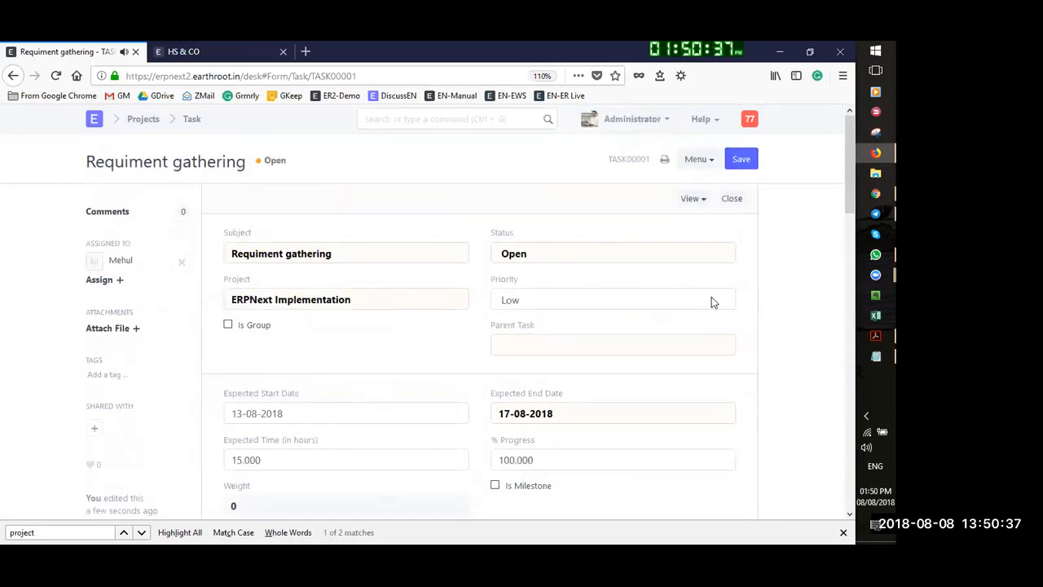
Review the task fields, checking the Parent Task choices and Expected Start Date calendar
left_click(844, 532)
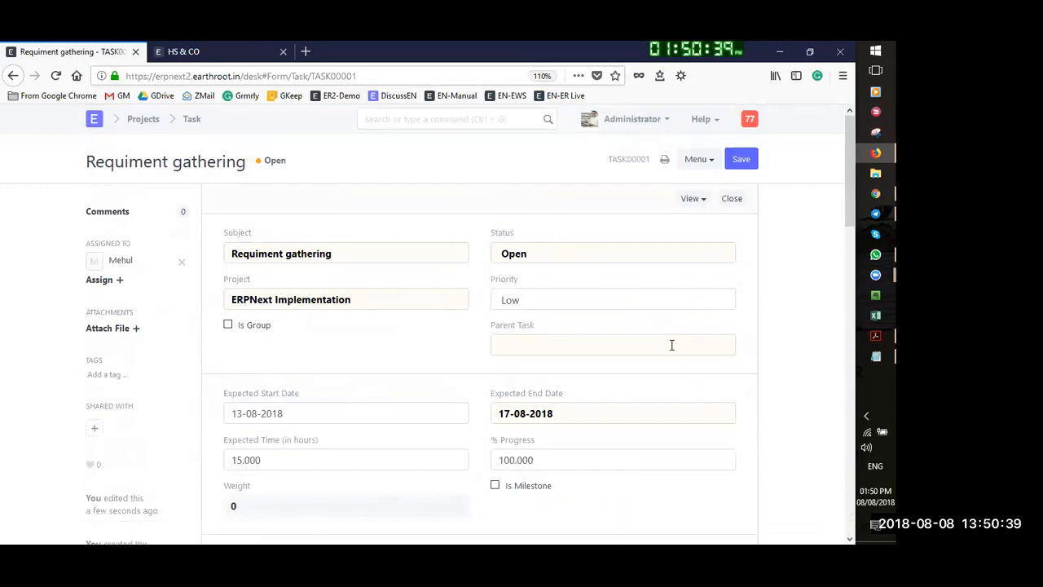
scroll(673, 345, "down", 3)
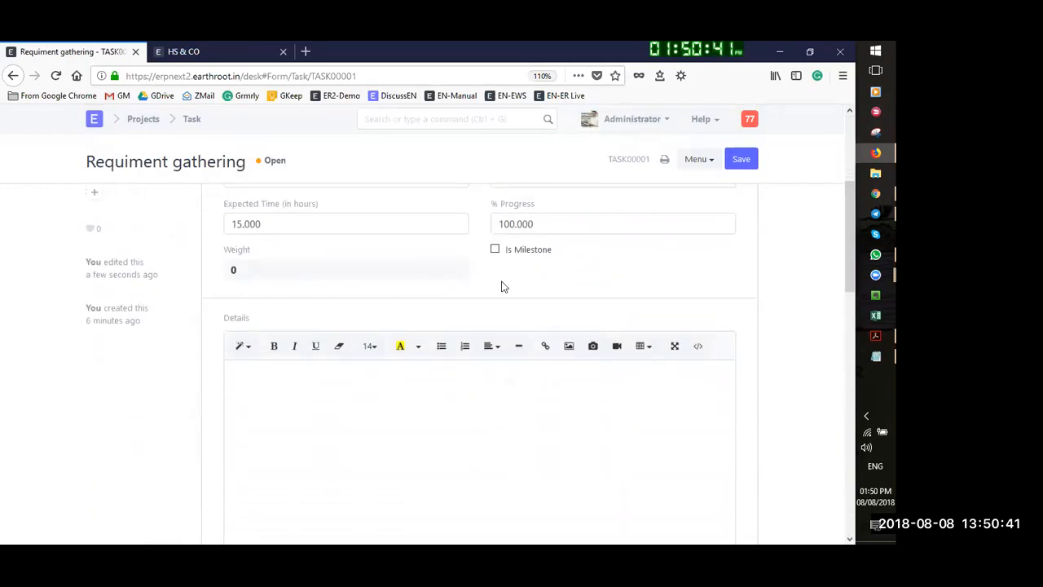
scroll(501, 286, "up", 3)
scroll(589, 356, "up", 2)
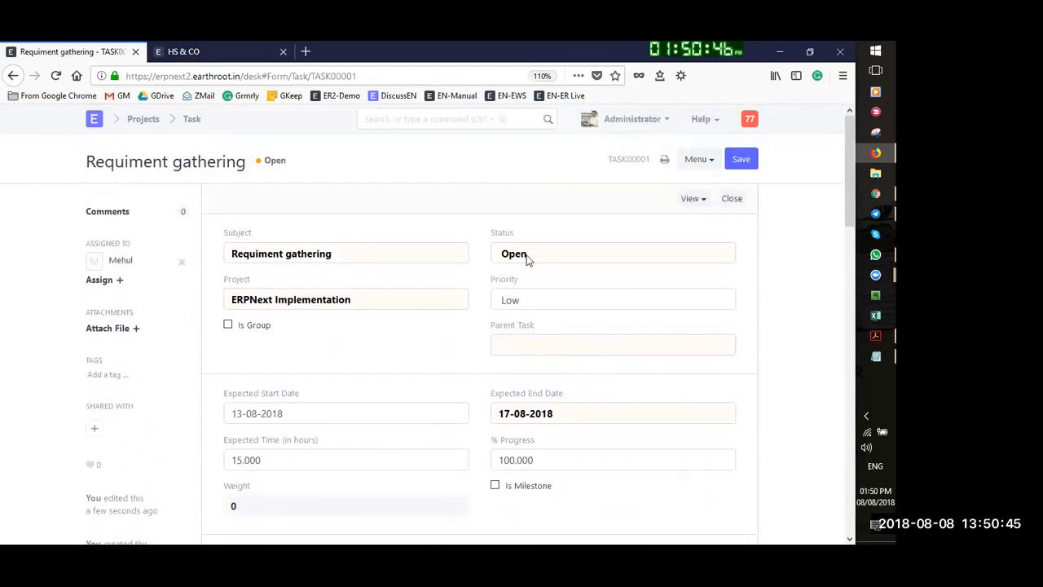
left_click(538, 340)
scroll(571, 326, "down", 2)
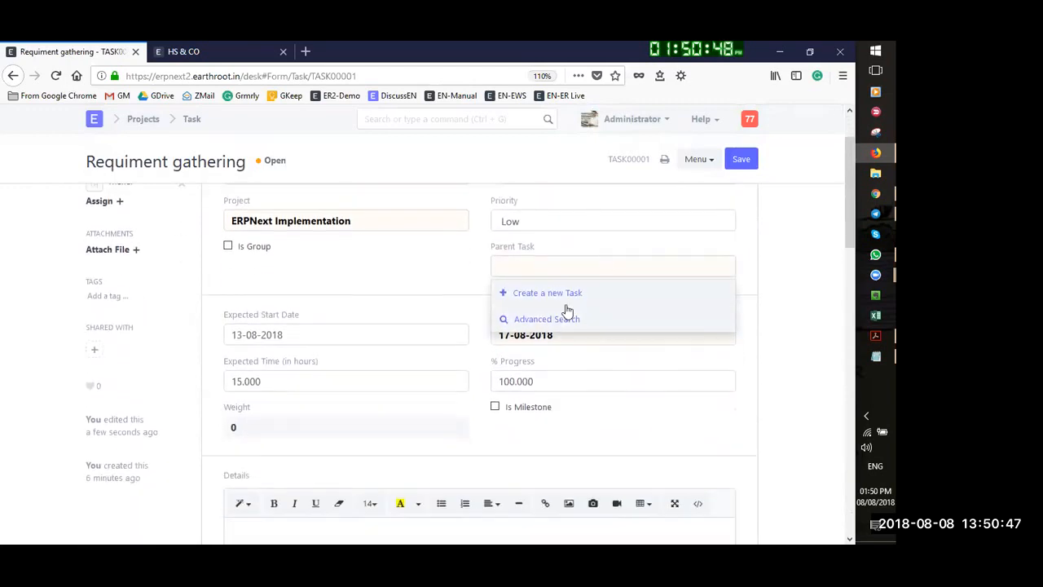
left_click(356, 298)
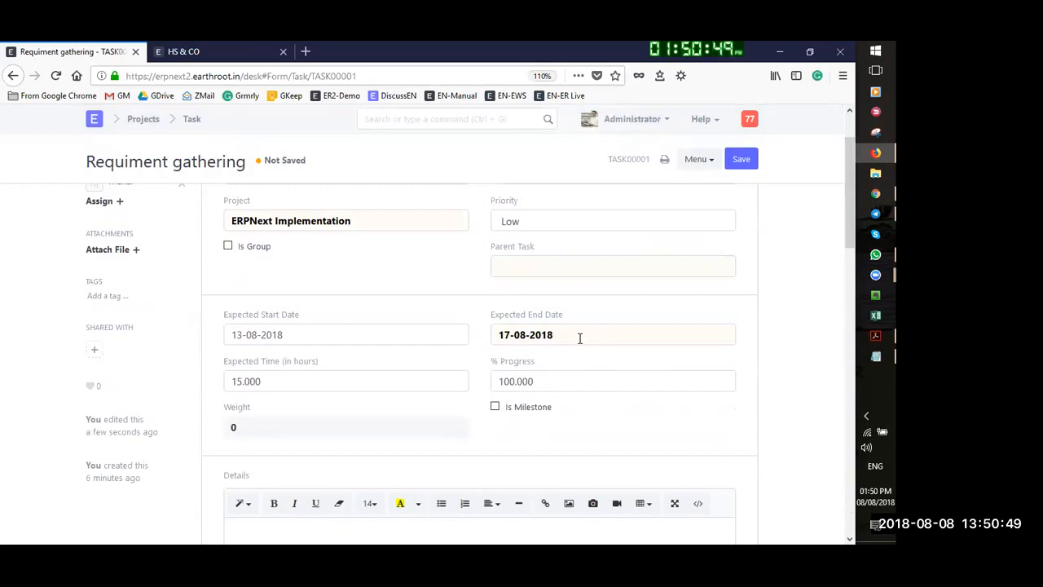
left_click(358, 334)
left_click(377, 307)
scroll(307, 305, "down", 2)
scroll(509, 312, "down", 10)
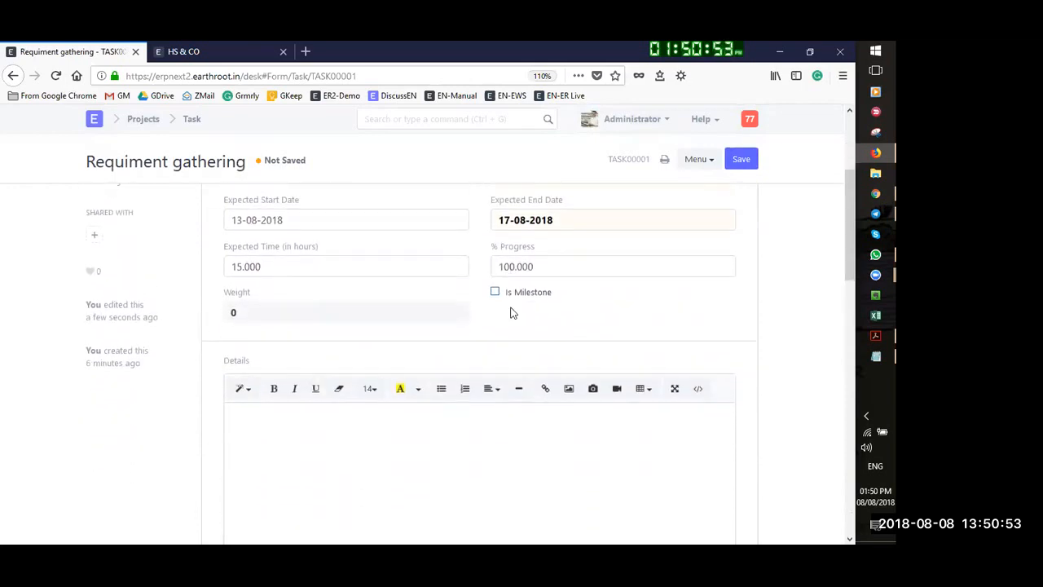
scroll(269, 373, "up", 12)
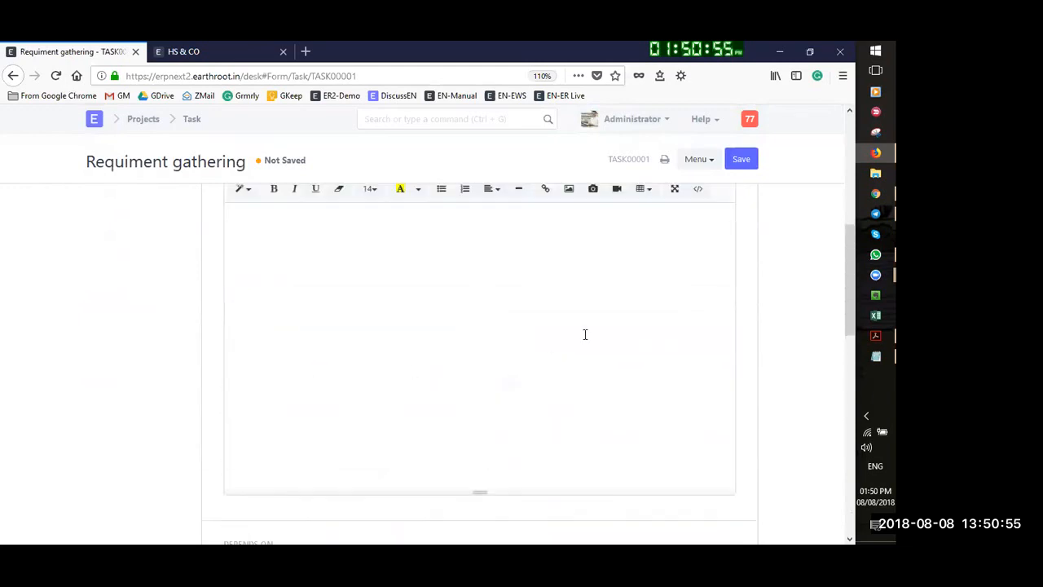
scroll(610, 274, "up", 3)
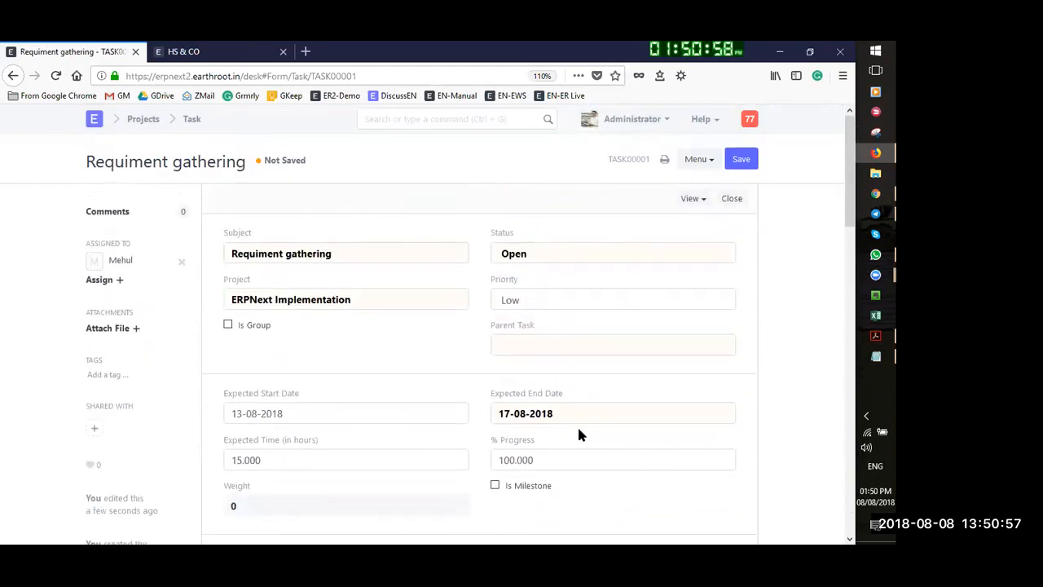
Set expected start 08-08-2018 and expected end 10-08-2018, then save the task
left_click(577, 414)
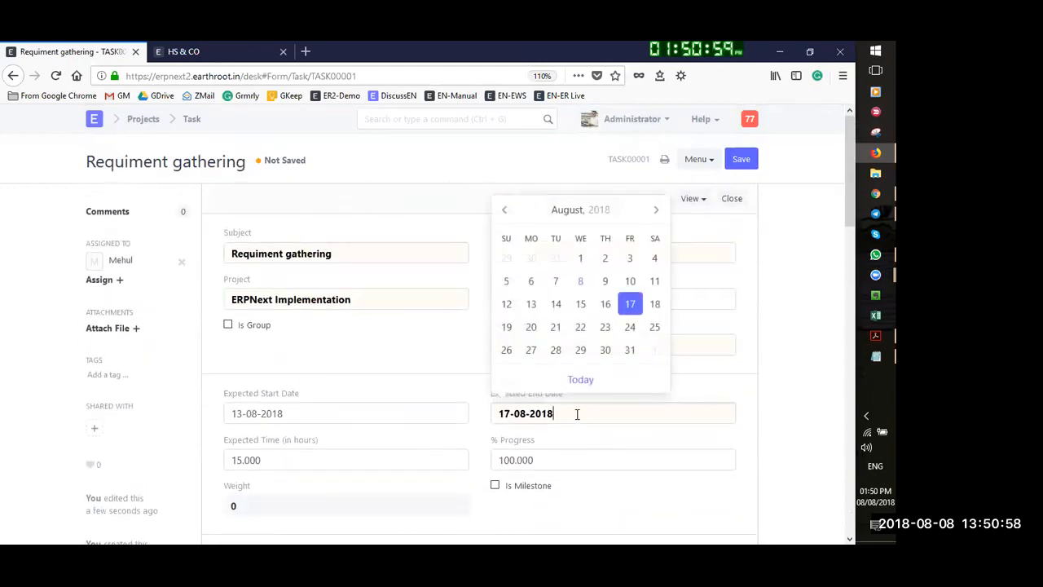
left_click(296, 414)
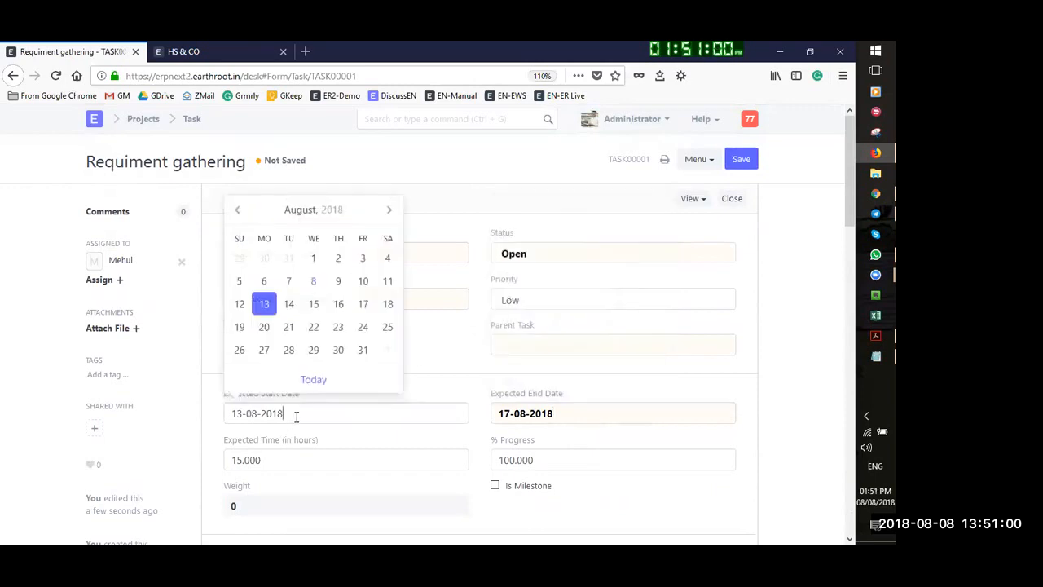
left_click(313, 282)
left_click(580, 414)
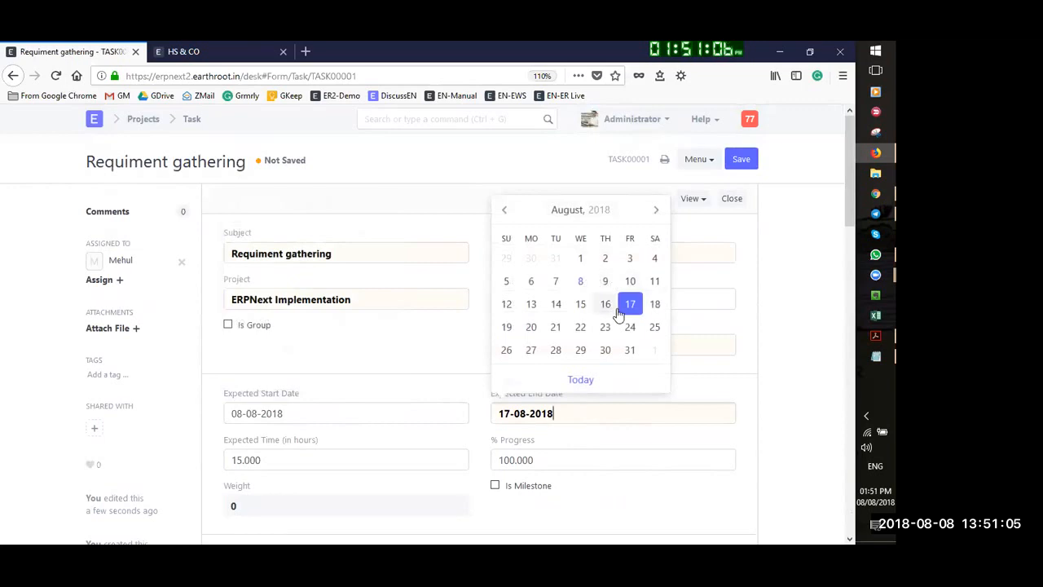
left_click(630, 281)
left_click(742, 159)
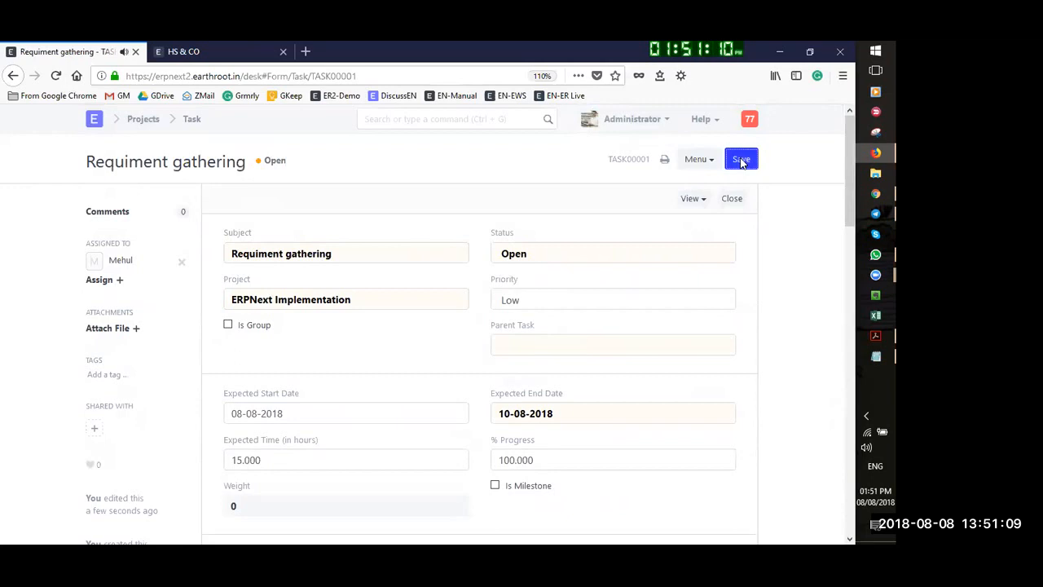
left_click(740, 158)
scroll(698, 291, "down", 3)
scroll(698, 292, "down", 6)
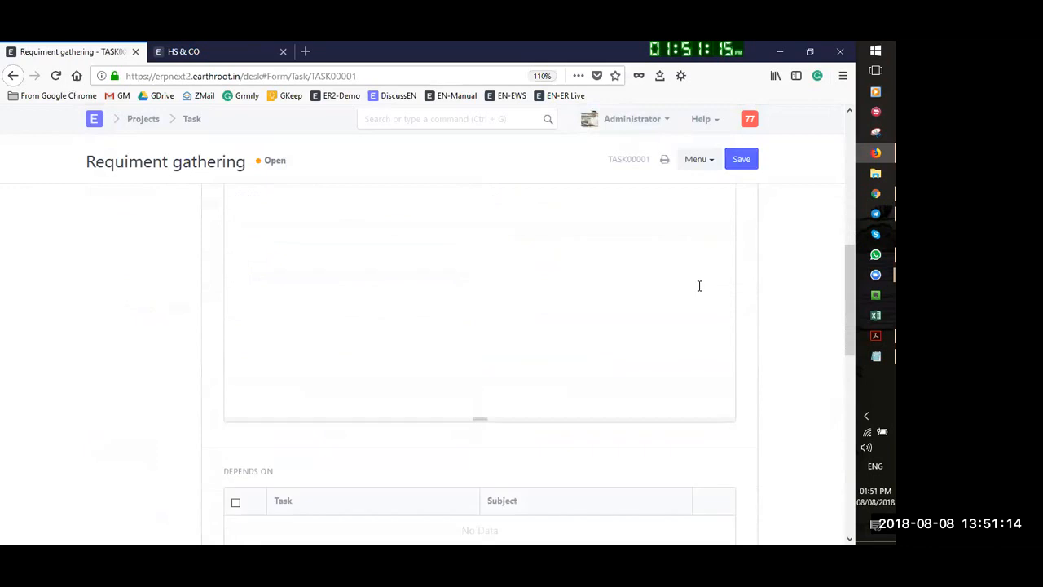
Reopen Requiment gathering from the Task list, change Status to Closed and save
left_click(191, 119)
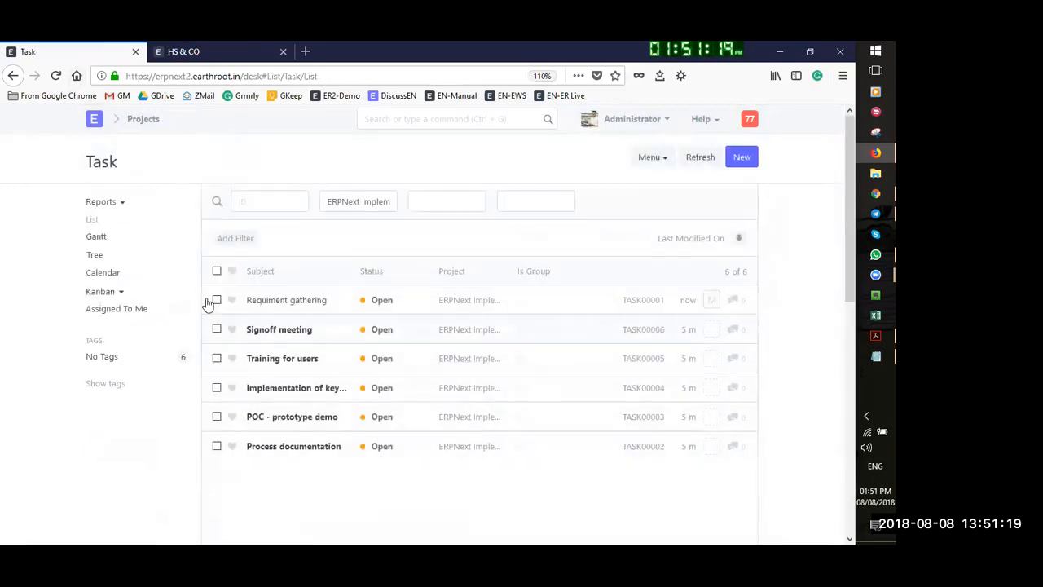
left_click(314, 302)
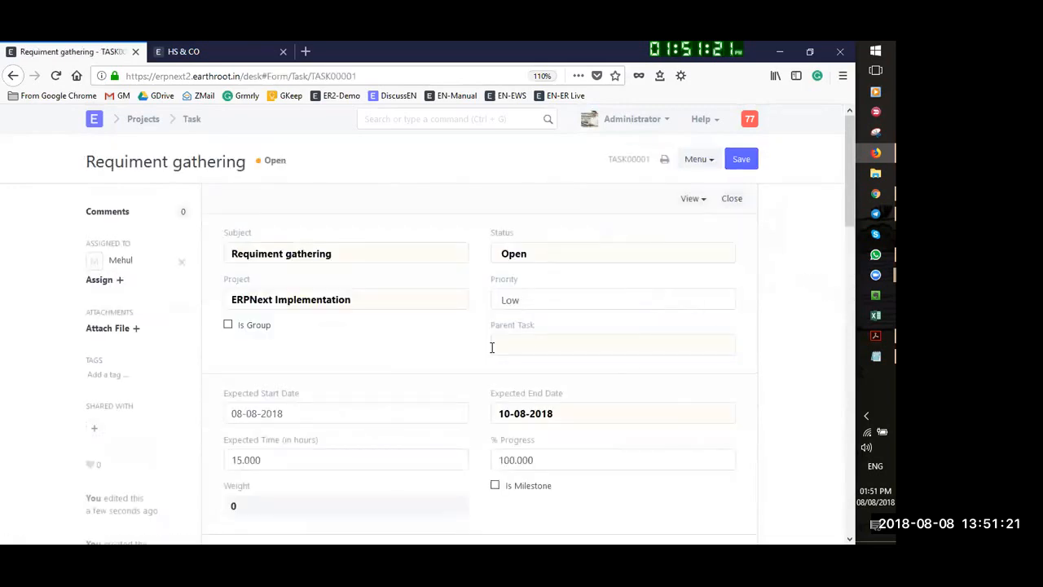
left_click(557, 255)
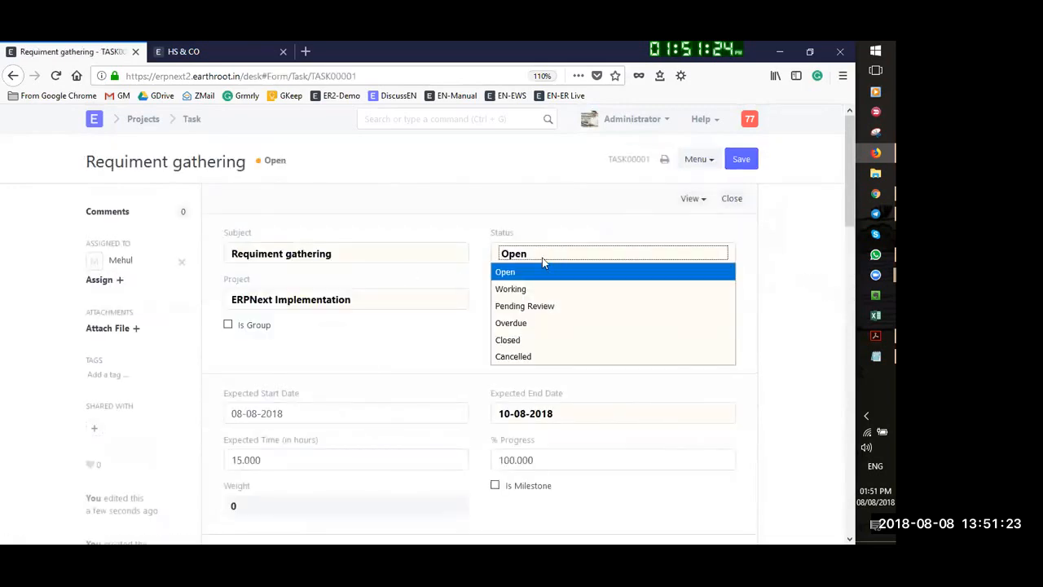
left_click(517, 341)
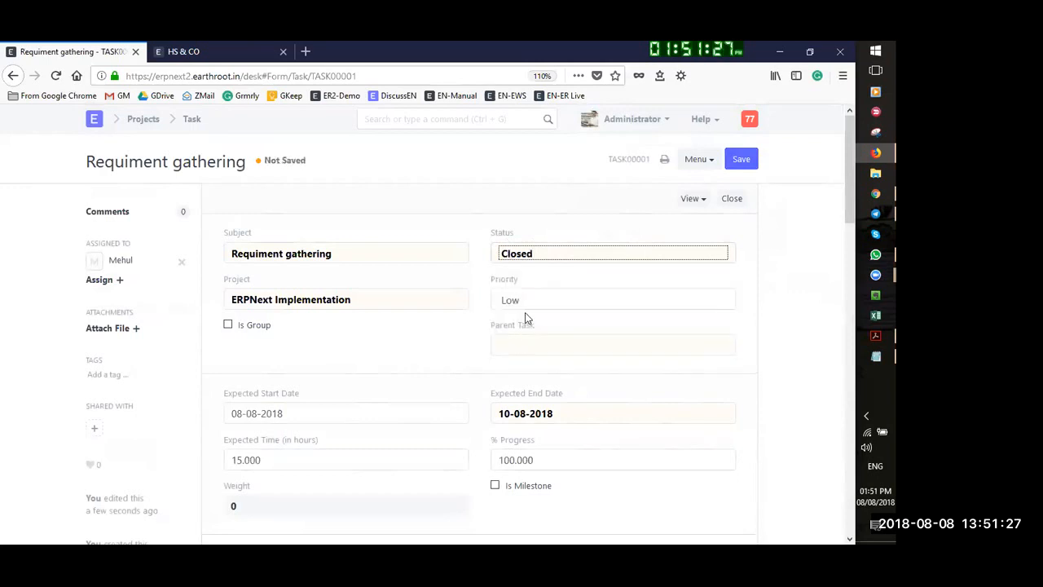
left_click(533, 251)
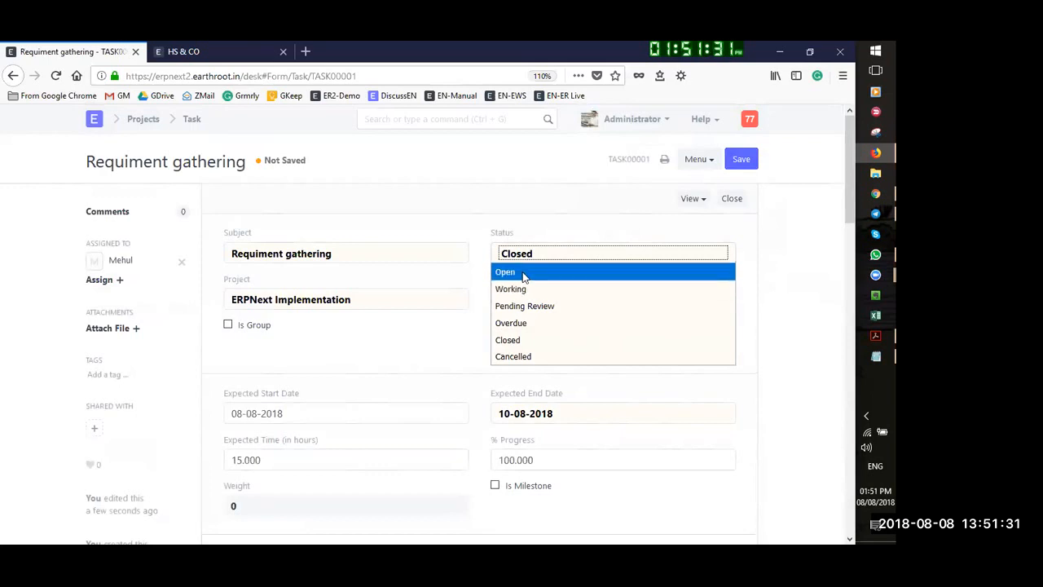
left_click(524, 343)
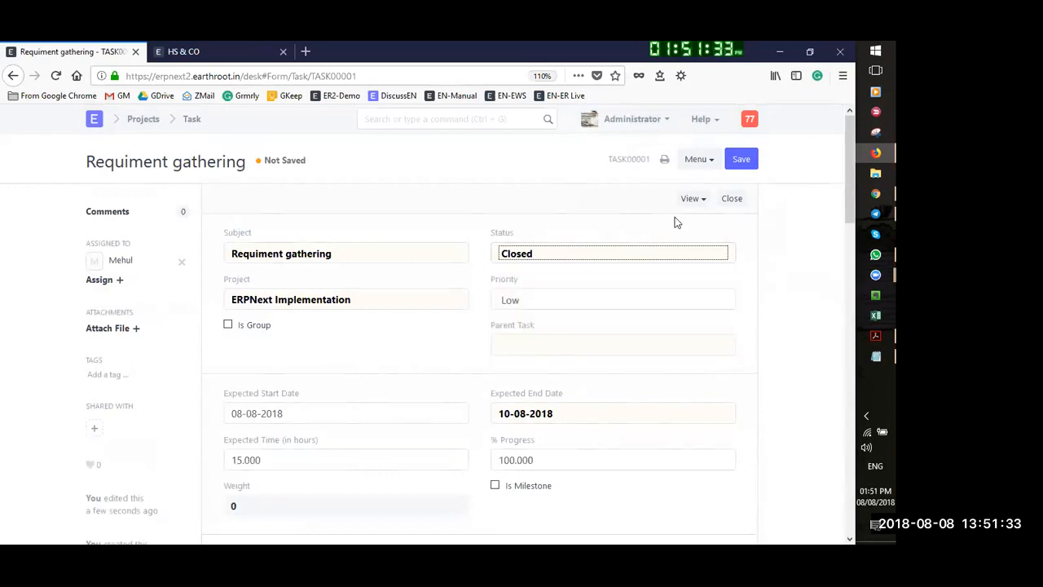
left_click(744, 161)
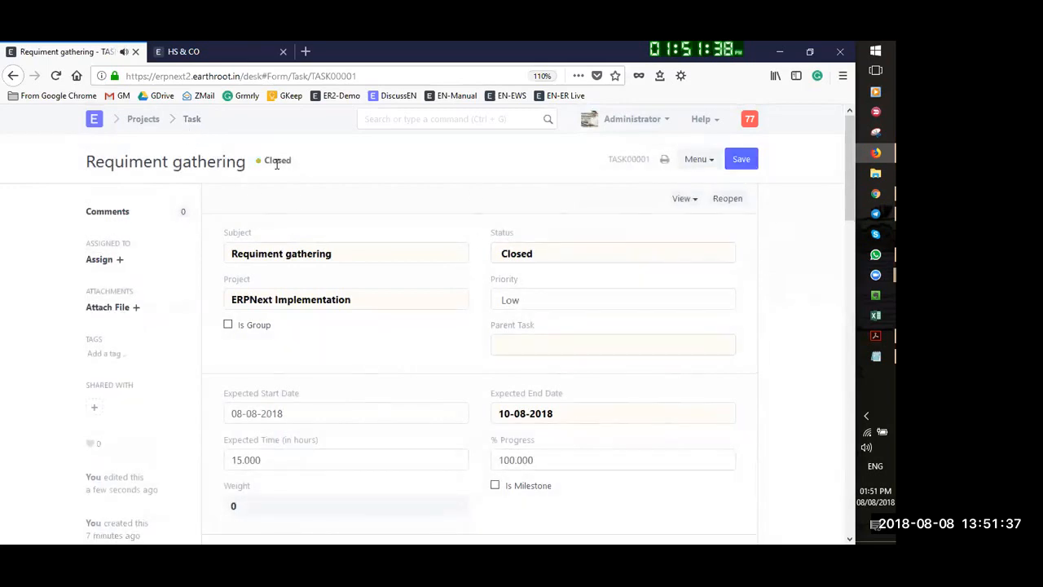
Open Process documentation, set Status to Working and Expected Time to 20 hours
left_click(190, 120)
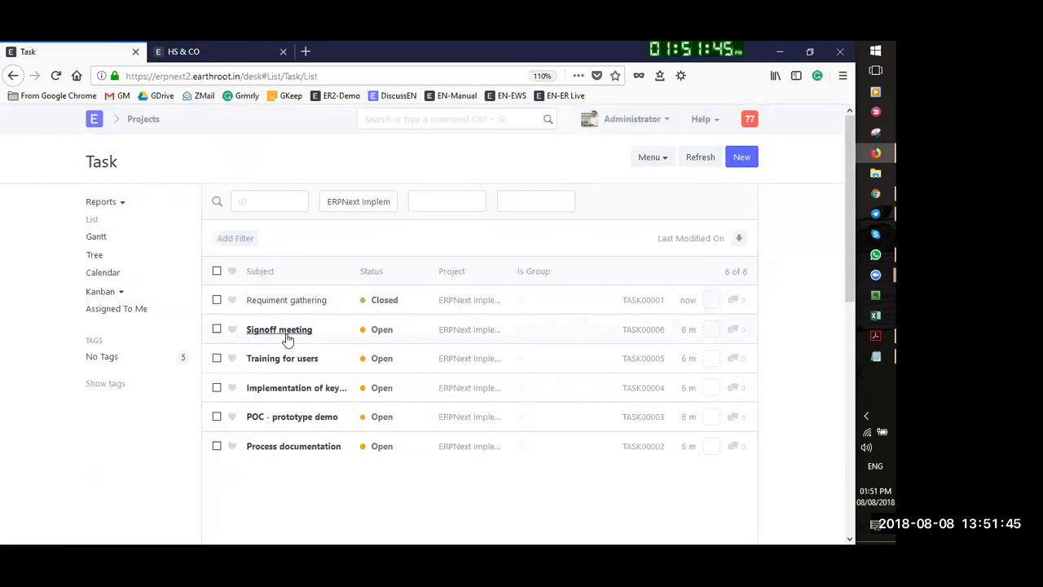
left_click(296, 453)
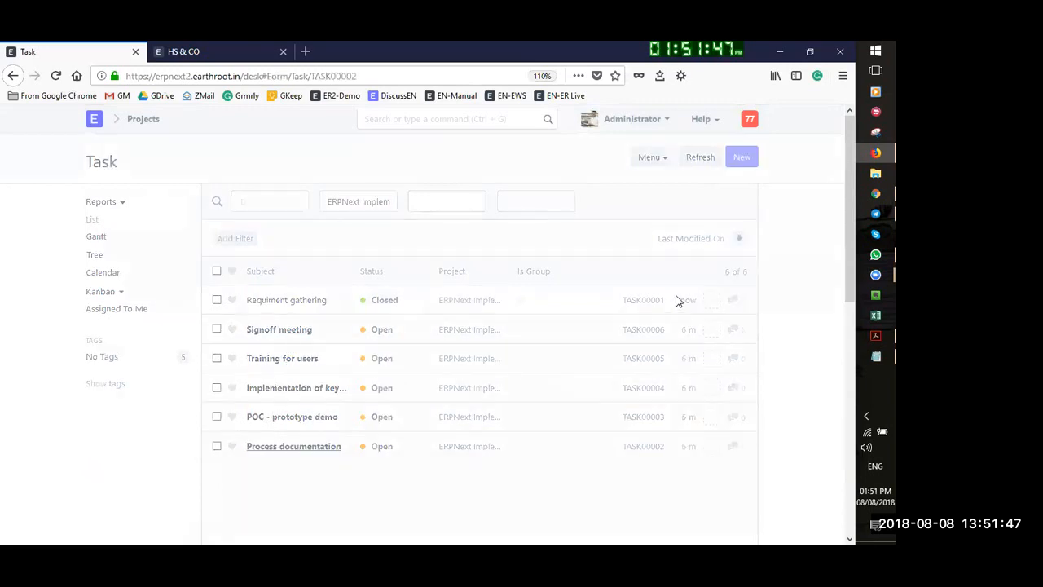
left_click(527, 258)
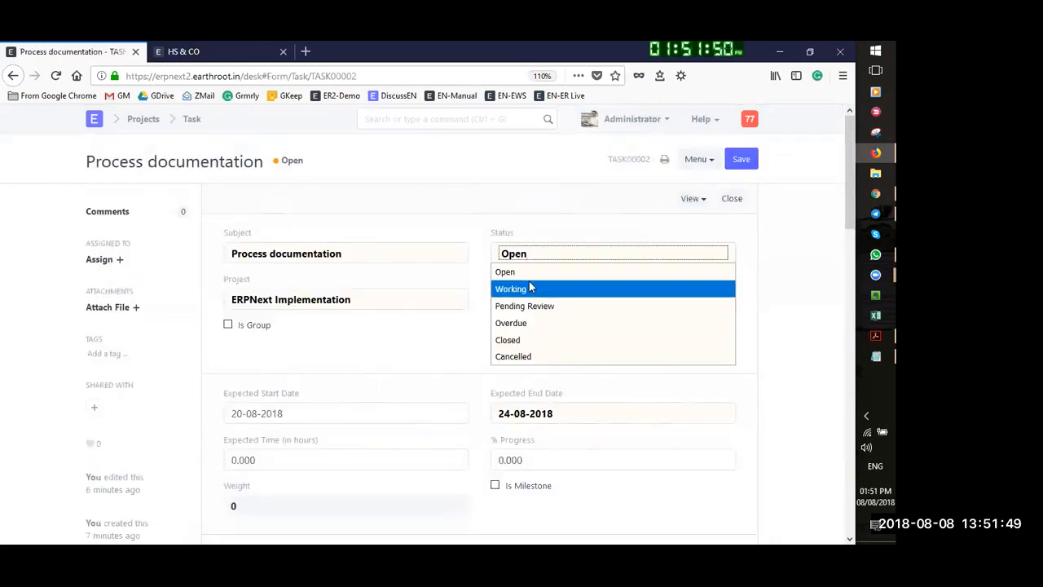
left_click(530, 288)
left_click(503, 459)
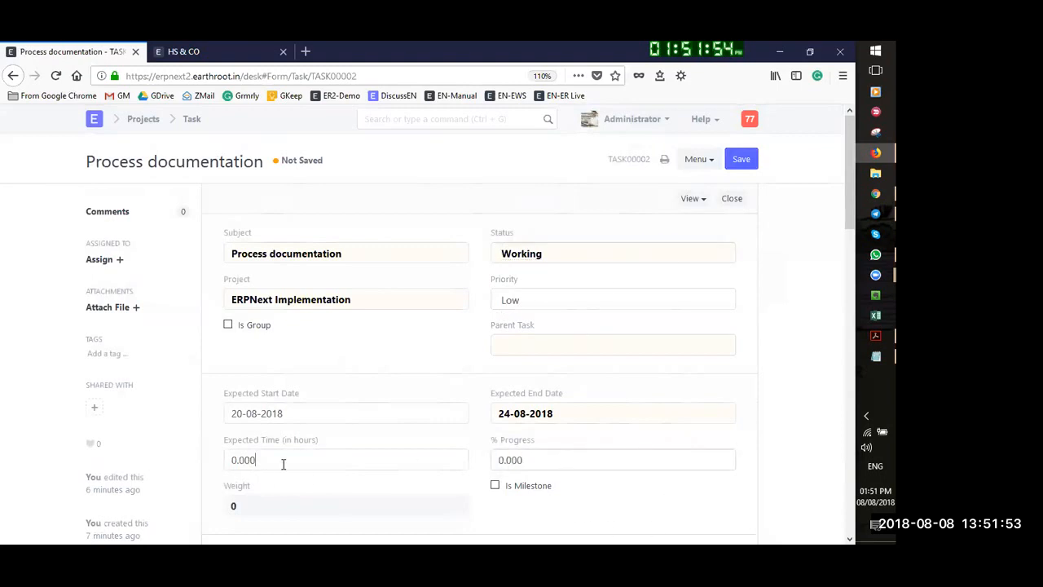
left_click_drag(289, 462, 215, 469)
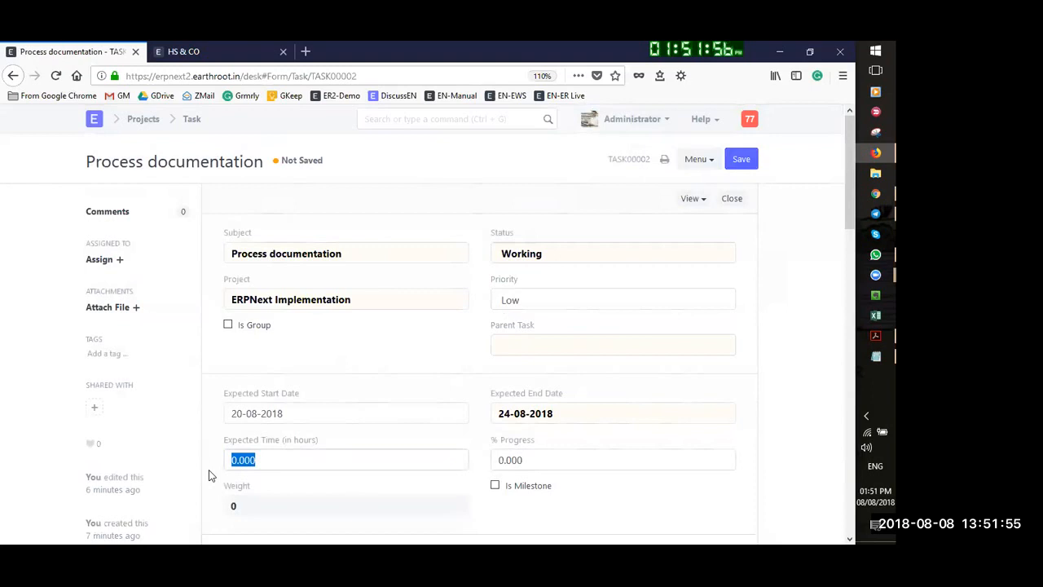
type("20")
left_click(377, 506)
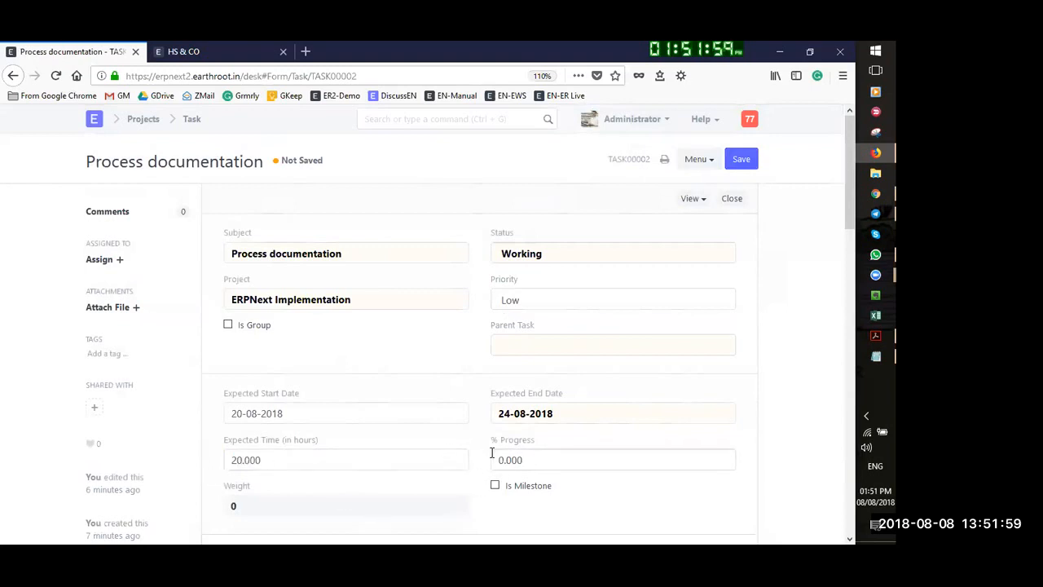
Set % Progress to 50, save the task, and open the Project list
left_click_drag(528, 461, 491, 460)
type("5")
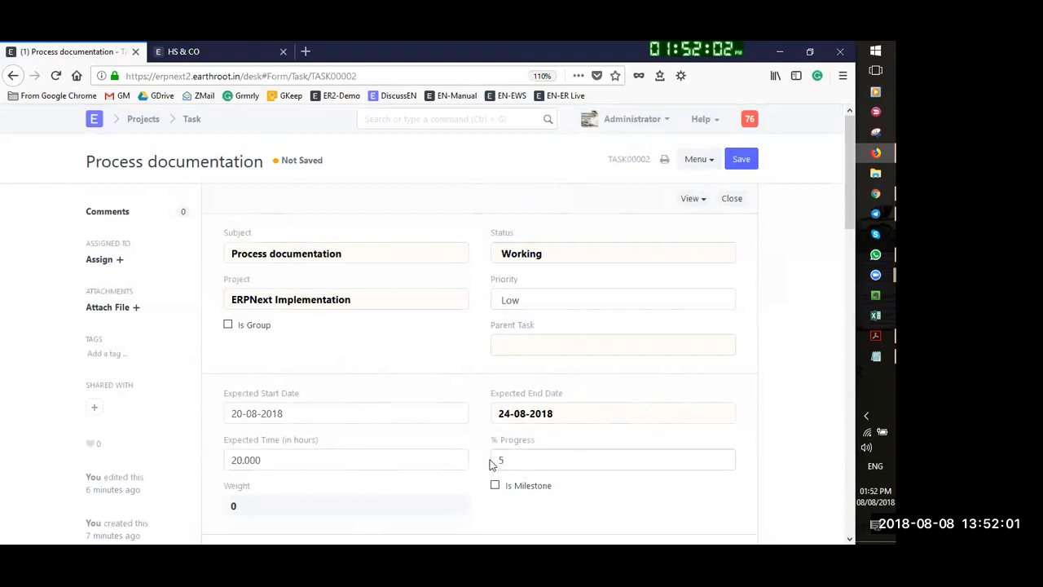
left_click(704, 515)
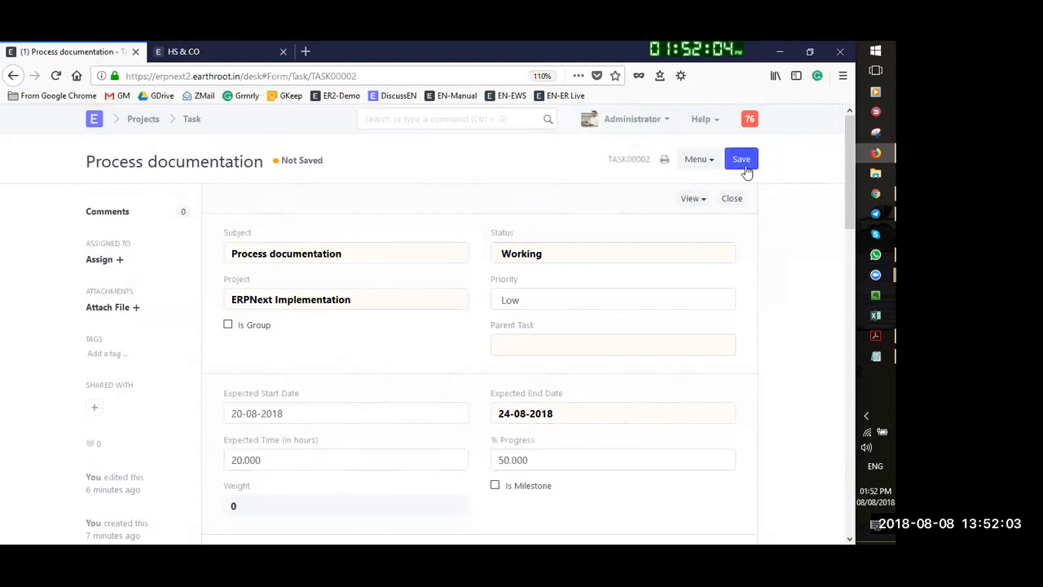
left_click(744, 166)
left_click(744, 164)
left_click(136, 120)
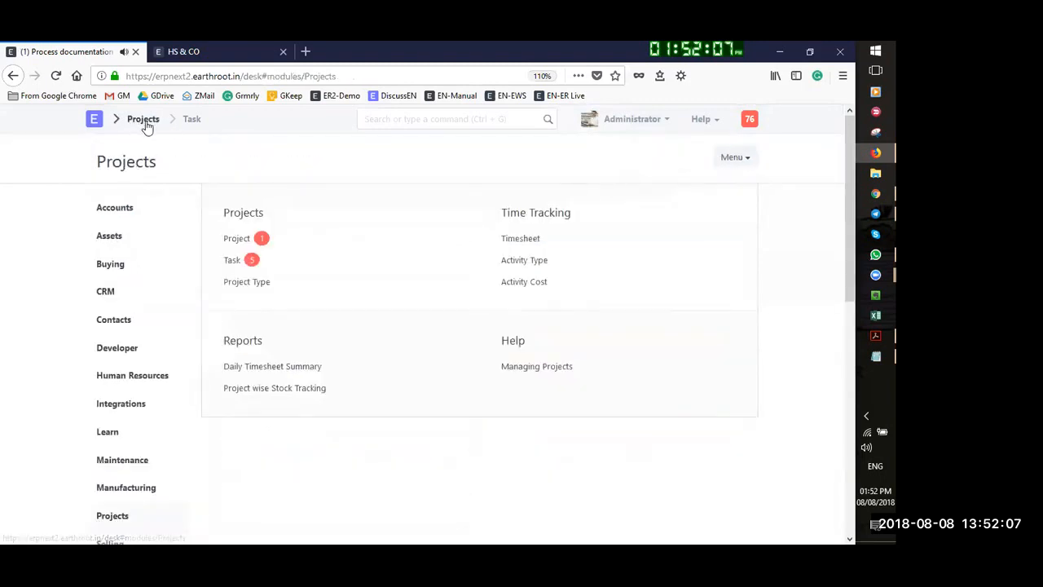
left_click(239, 241)
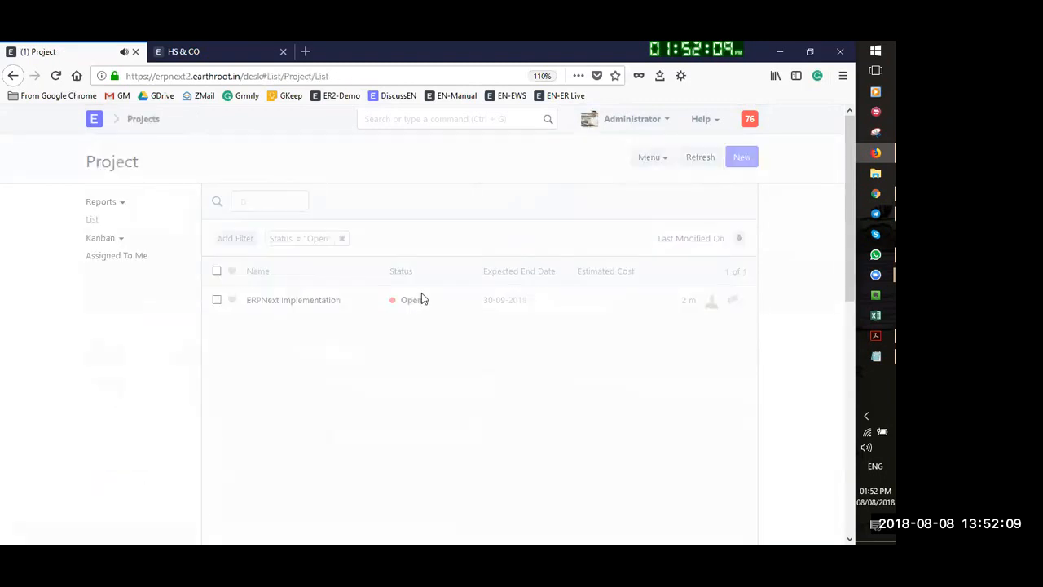
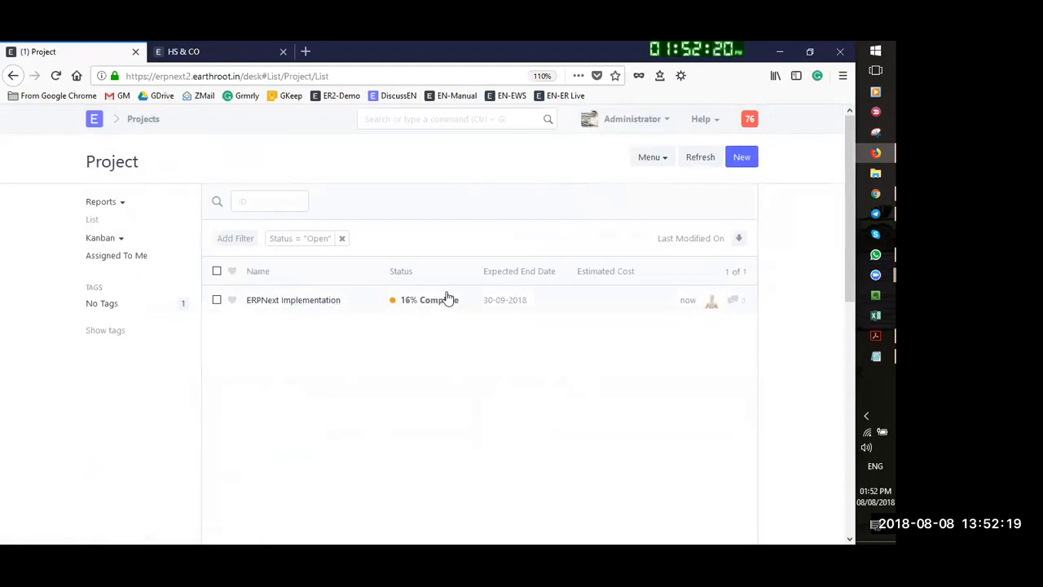
Open the ERPNext Implementation project, check its six tasks, then switch to the webinar slides
left_click(293, 303)
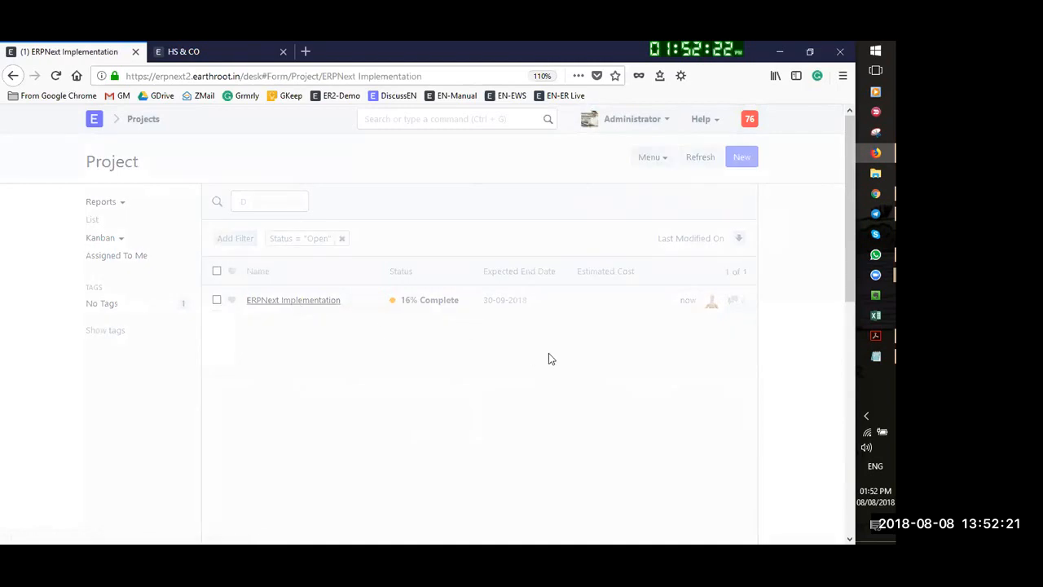
scroll(665, 464, "down", 10)
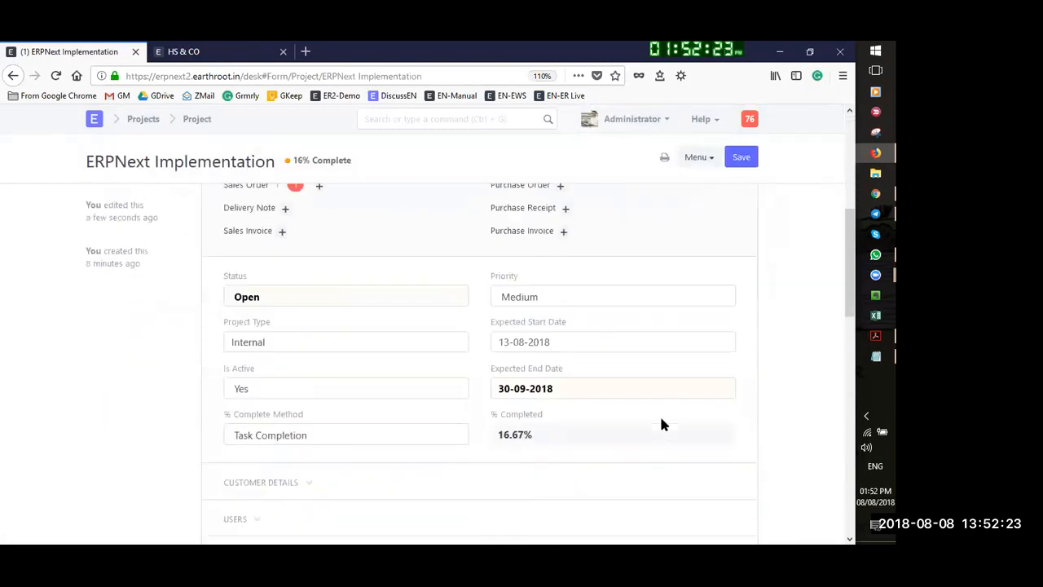
scroll(570, 371, "up", 3)
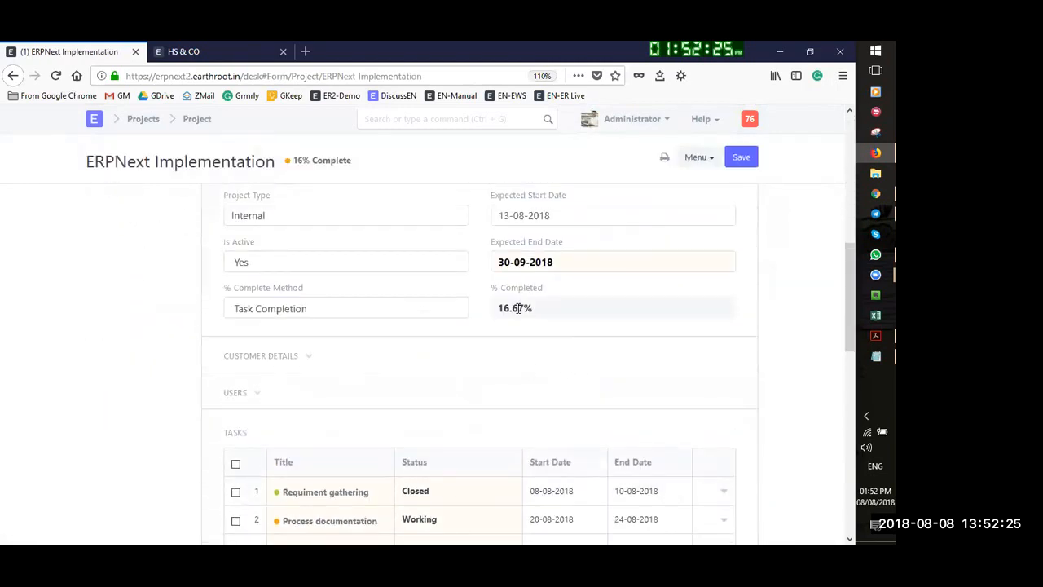
scroll(516, 308, "down", 3)
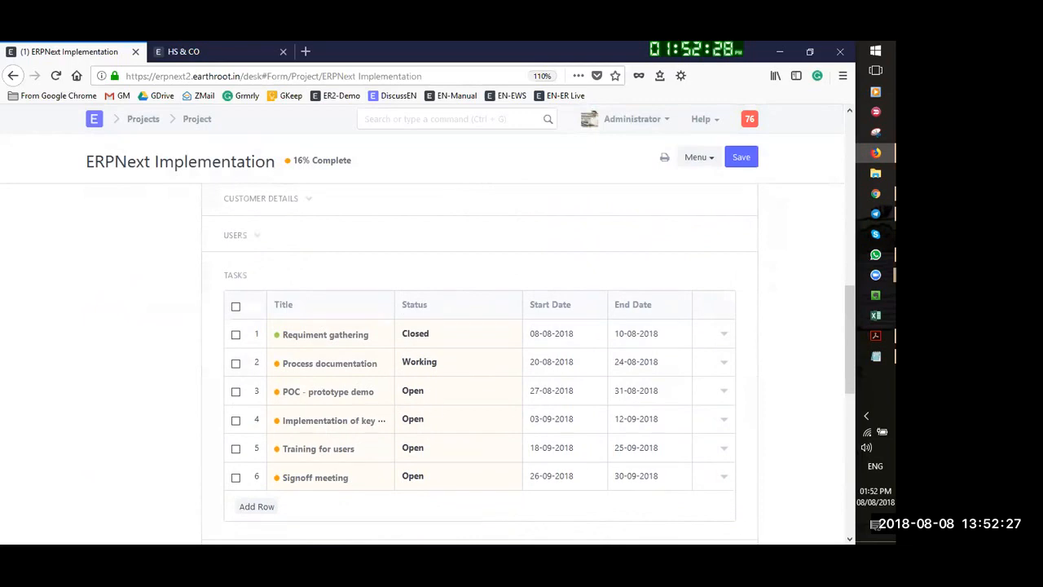
left_click(876, 336)
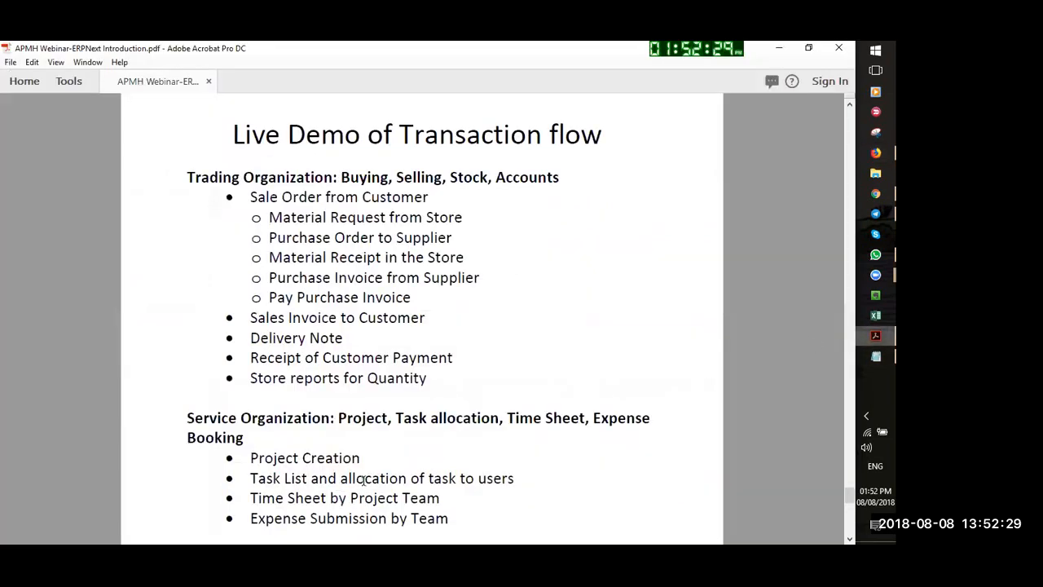
Review the Live Demo of Transaction flow slide, then return to the ERPNext project in Firefox
scroll(453, 430, "down", 3)
scroll(688, 391, "up", 3)
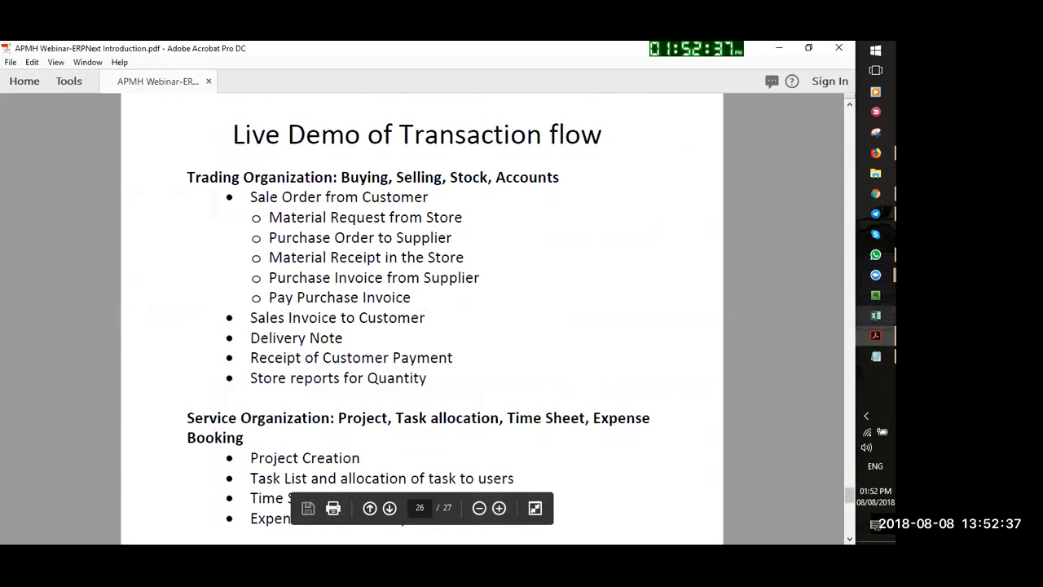
left_click(875, 152)
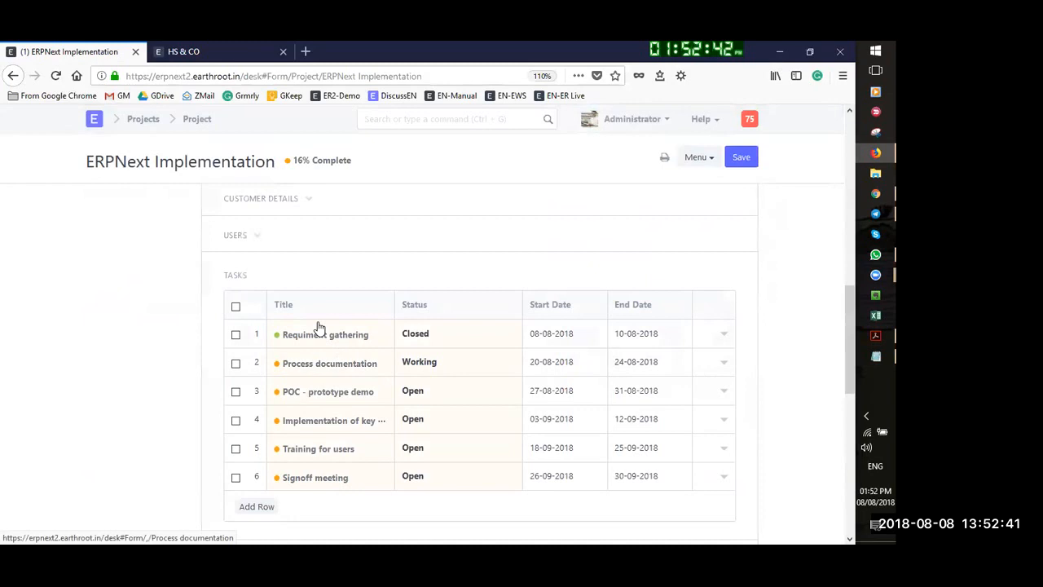
Search 'time' in the awesome bar and open the empty Timesheet List
scroll(434, 231, "up", 4)
scroll(435, 231, "up", 3)
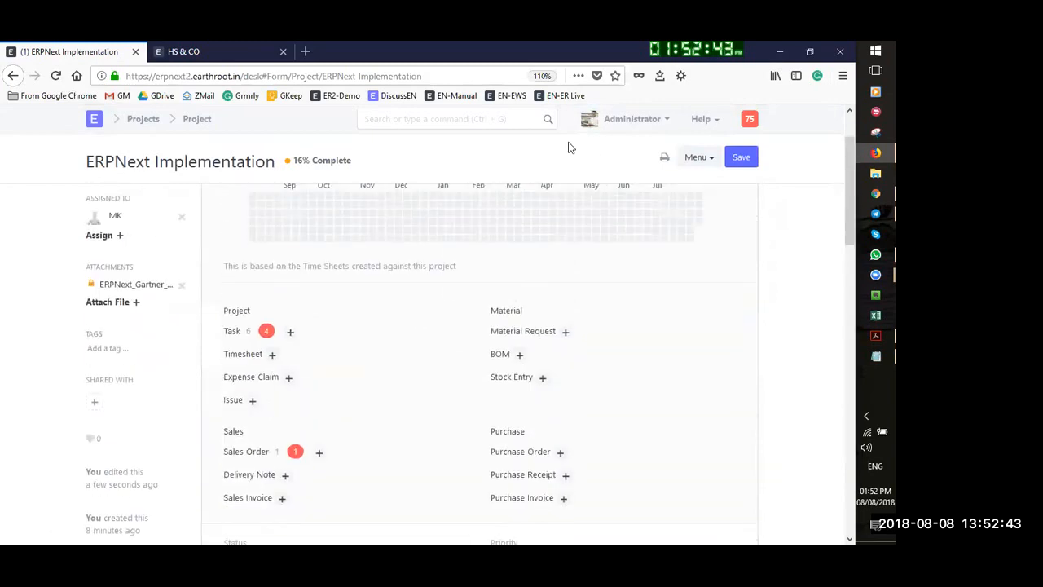
left_click(438, 119)
type("time")
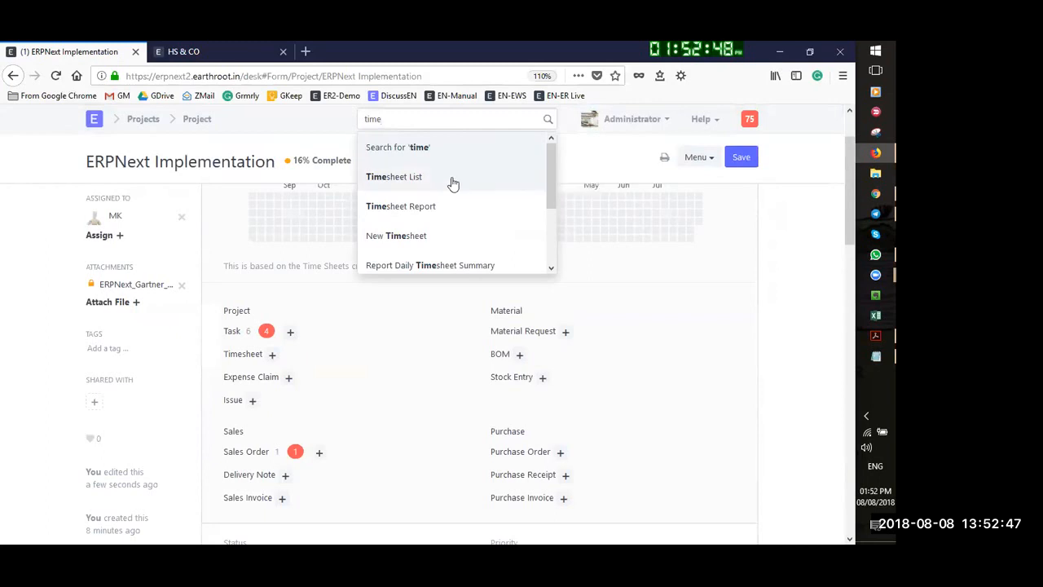
left_click(410, 182)
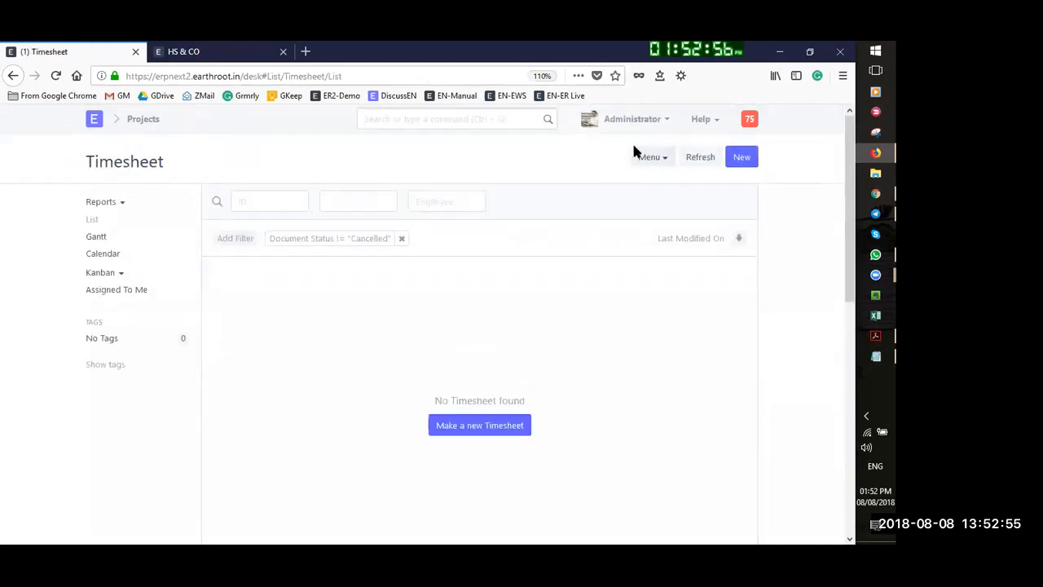
Start a new timesheet with a billable 5-hour Communication row on 8 August 2018 for ERPNext Implementation
left_click(732, 162)
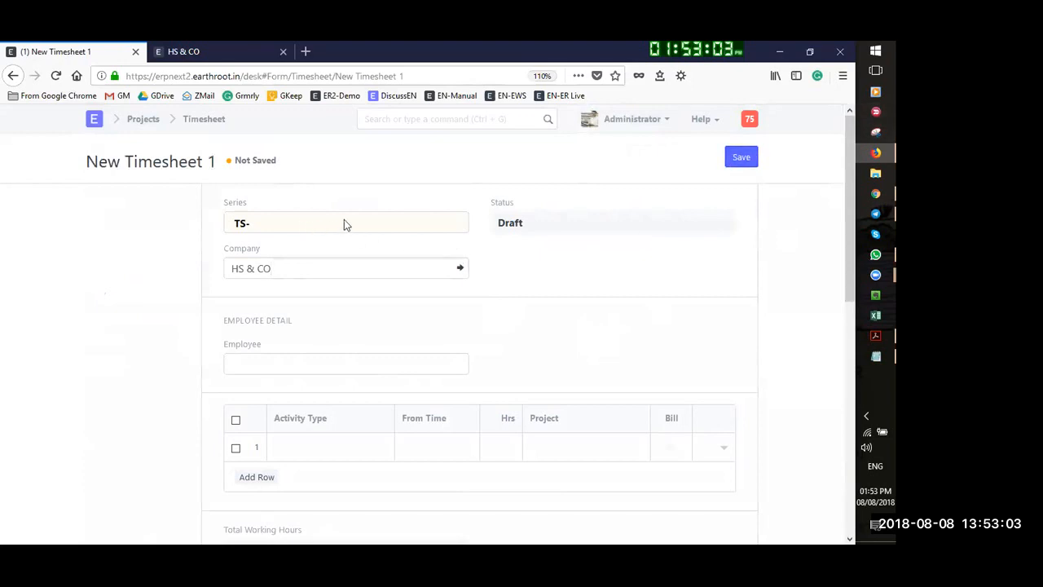
left_click(271, 365)
left_click(312, 447)
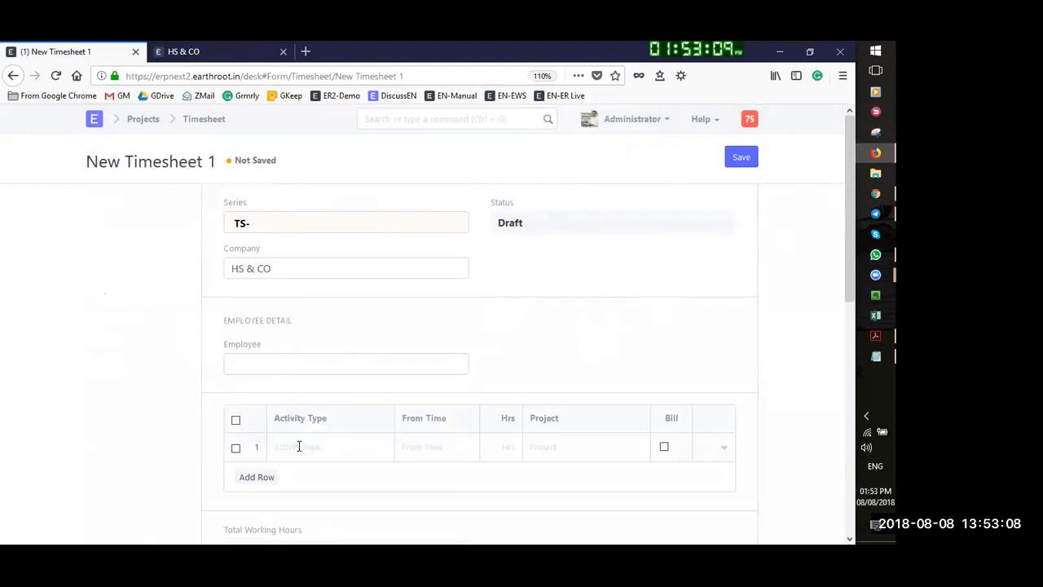
left_click(253, 482)
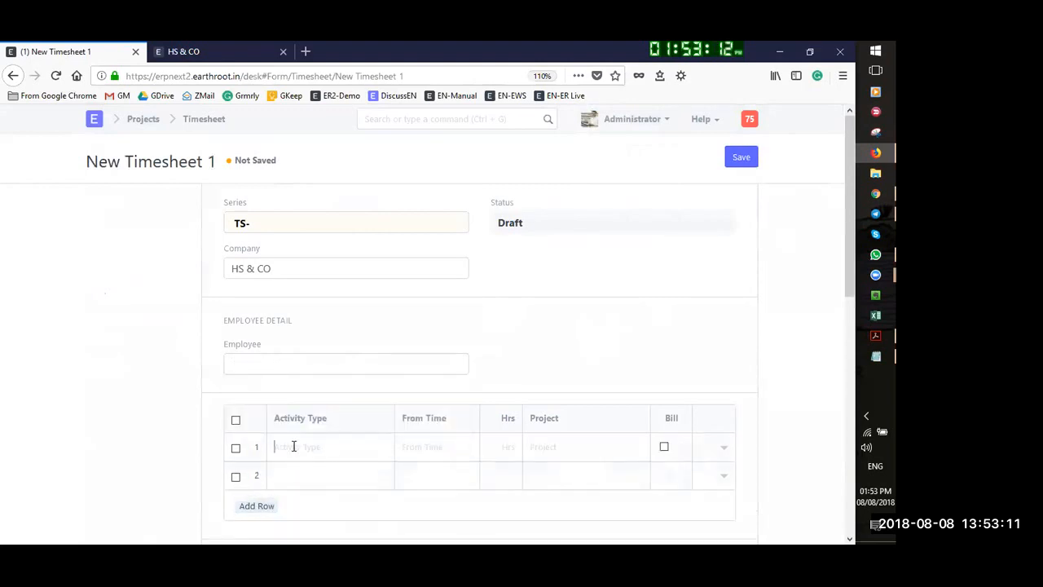
left_click(294, 449)
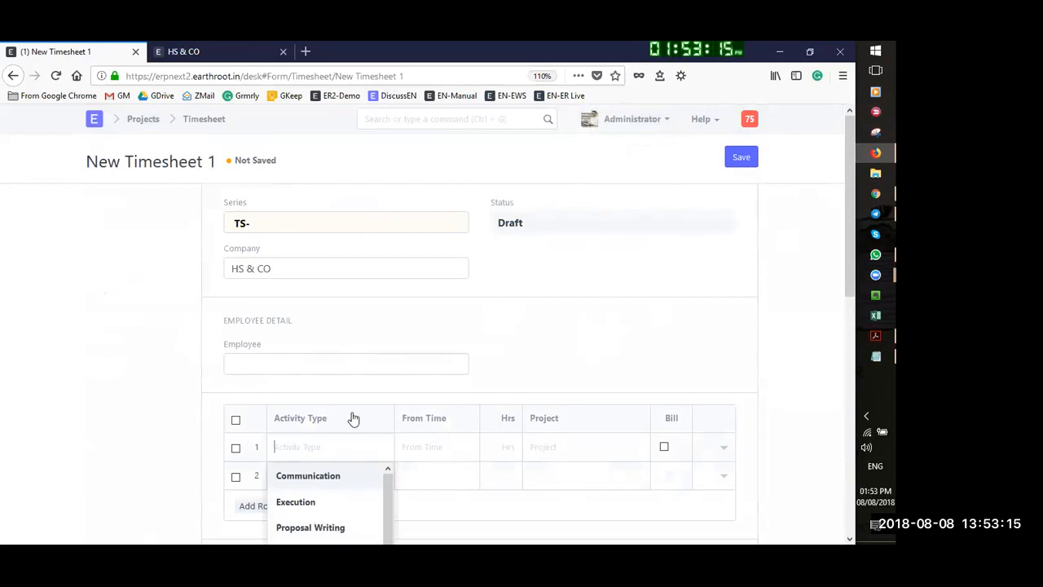
left_click(312, 481)
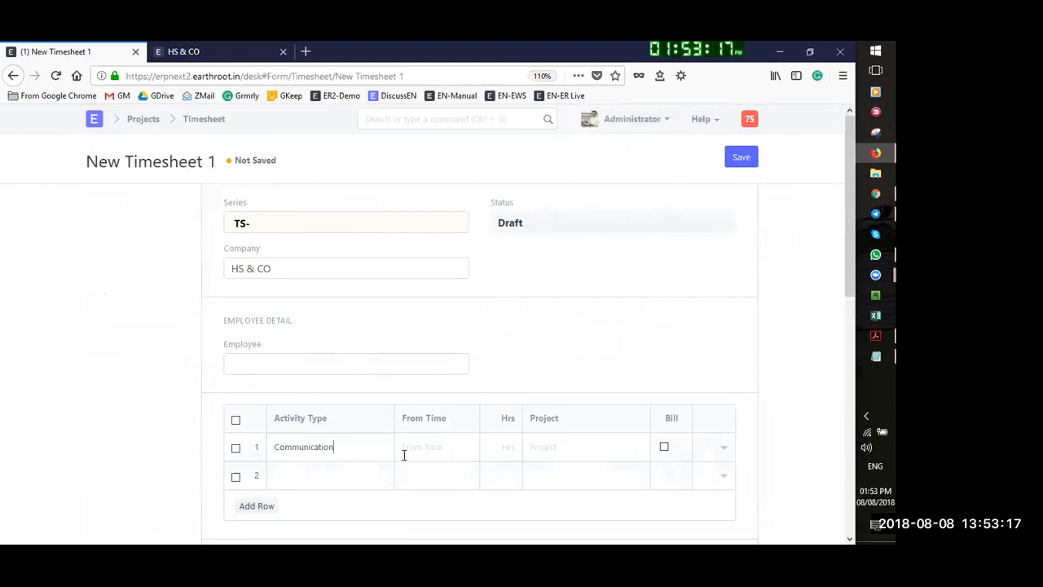
left_click(403, 455)
left_click(484, 266)
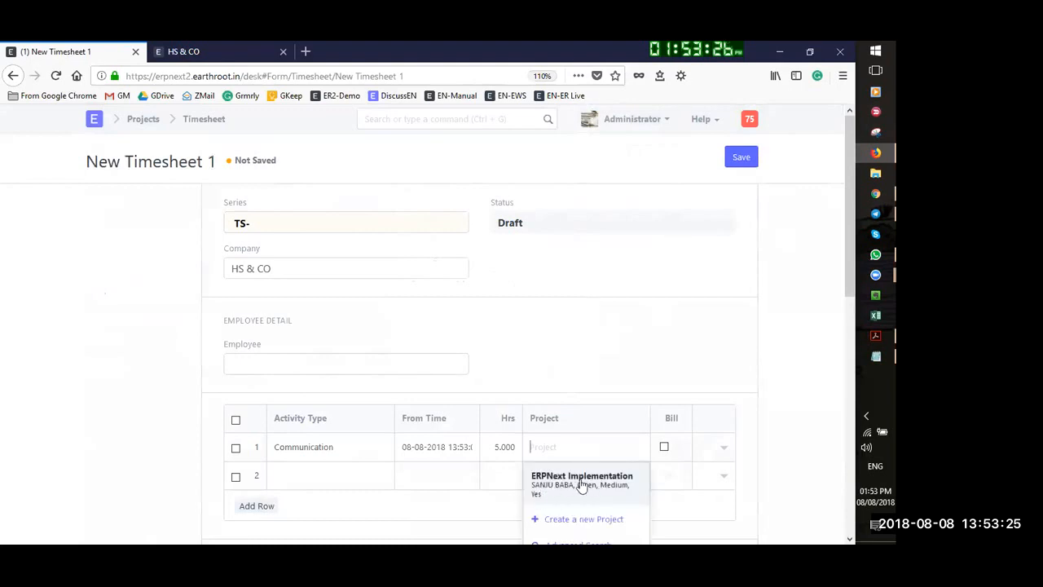
left_click(582, 481)
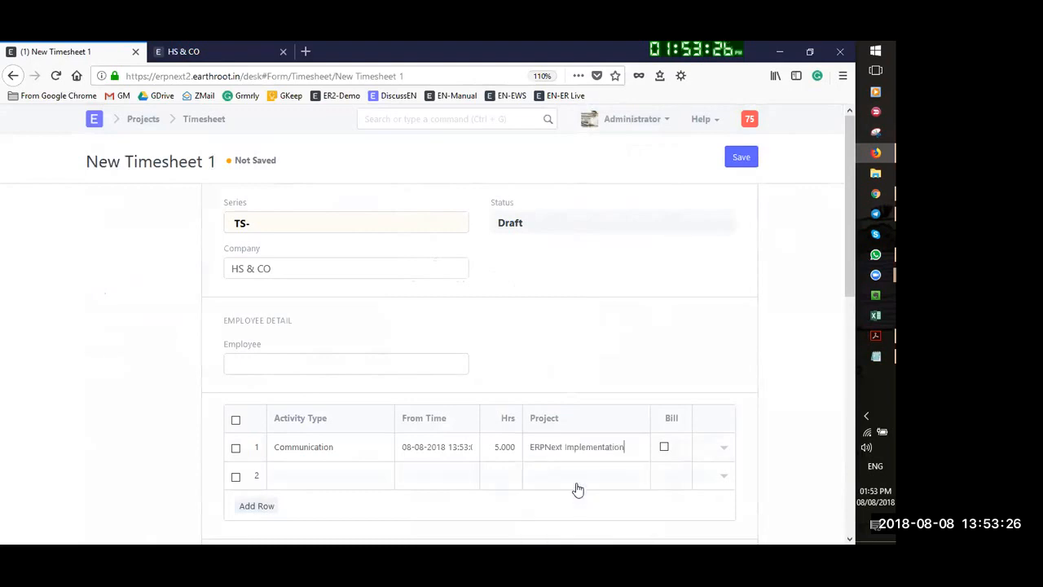
left_click(664, 448)
Add a 2-hour Research row starting 8 August
left_click(308, 475)
left_click(313, 473)
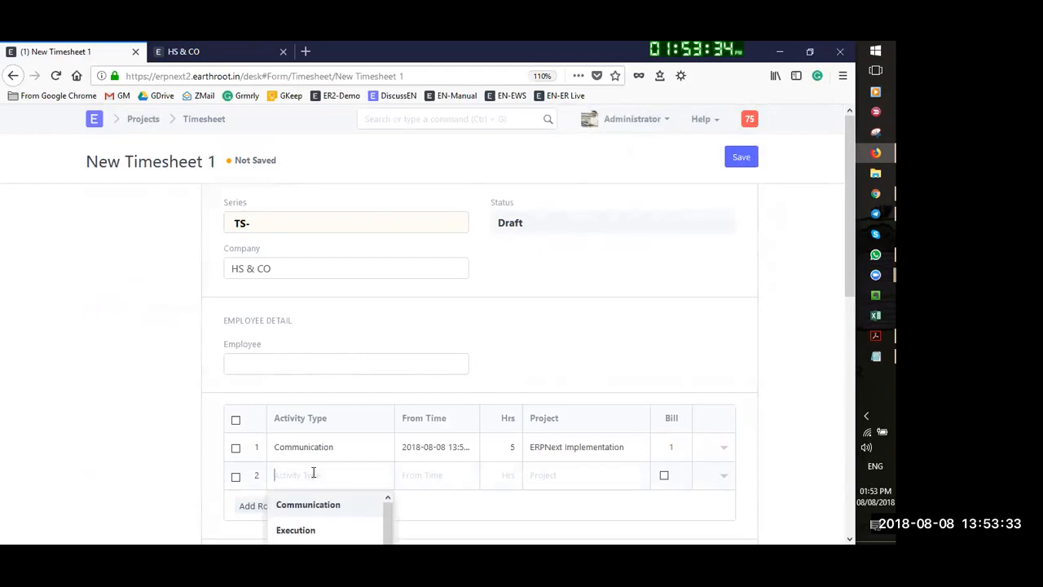
scroll(326, 522, "down", 2)
left_click(312, 531)
left_click(422, 478)
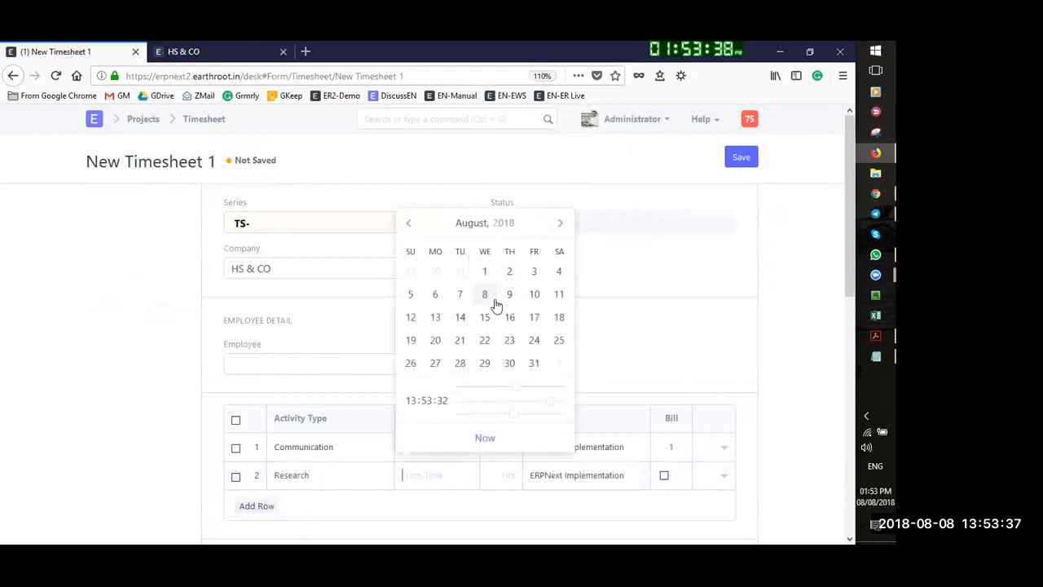
left_click(484, 294)
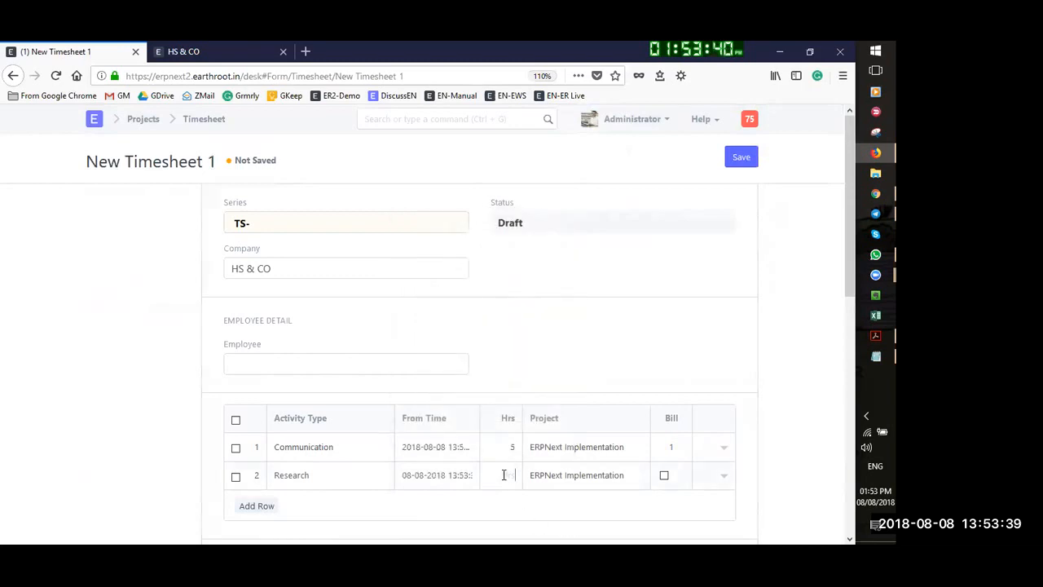
type("2")
Add a billable 1-hour Execution row on 8 August and save the timesheet as TS-00001
left_click(259, 506)
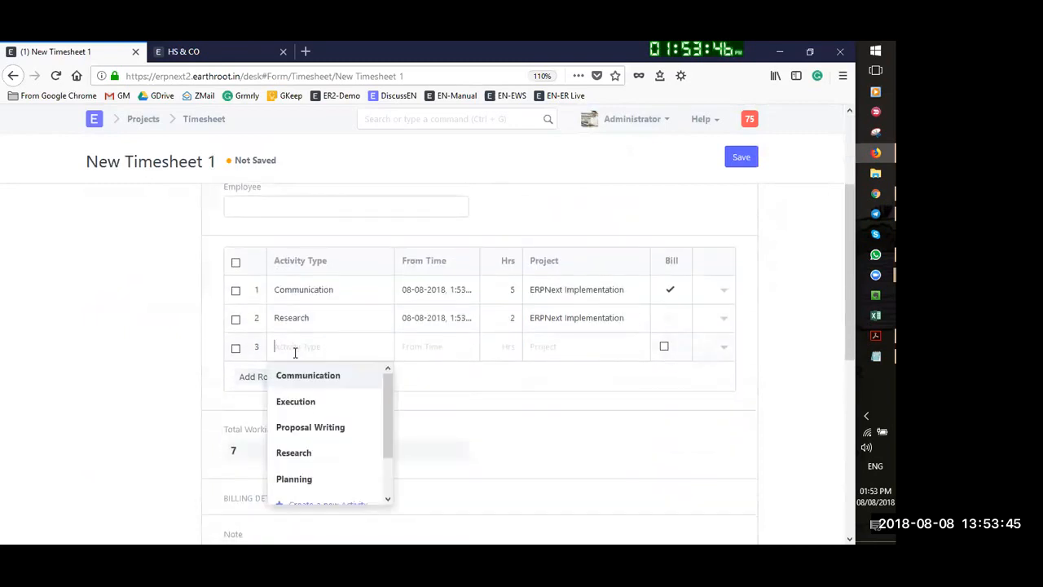
left_click(303, 401)
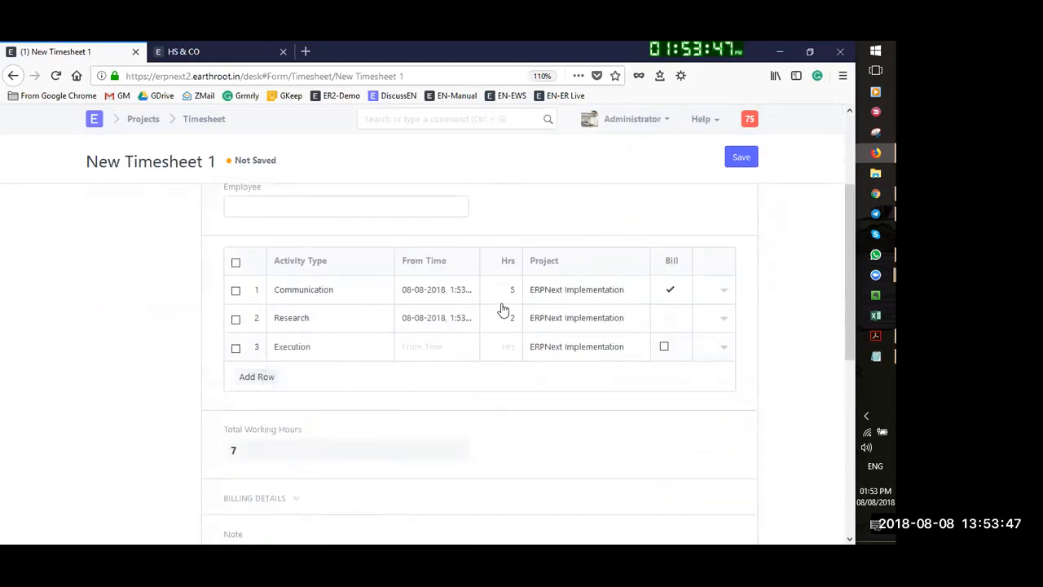
left_click(425, 350)
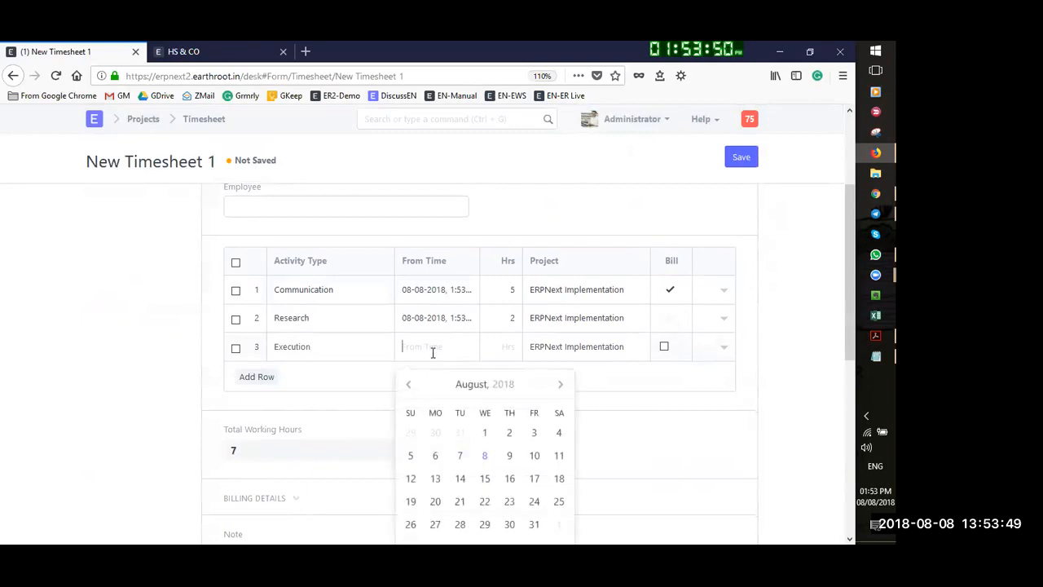
left_click(511, 346)
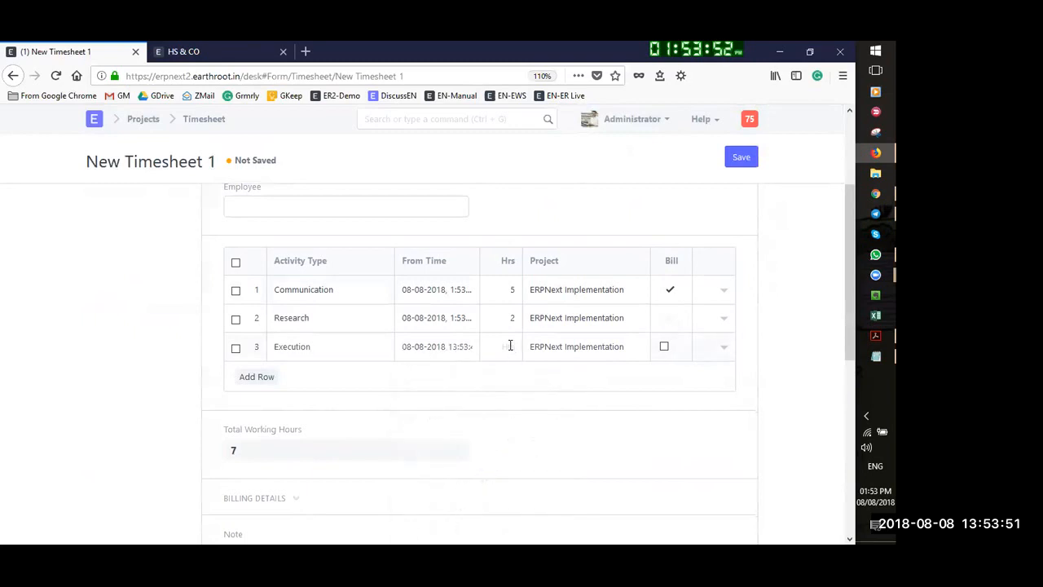
left_click(665, 350)
scroll(777, 307, "up", 3)
left_click(739, 158)
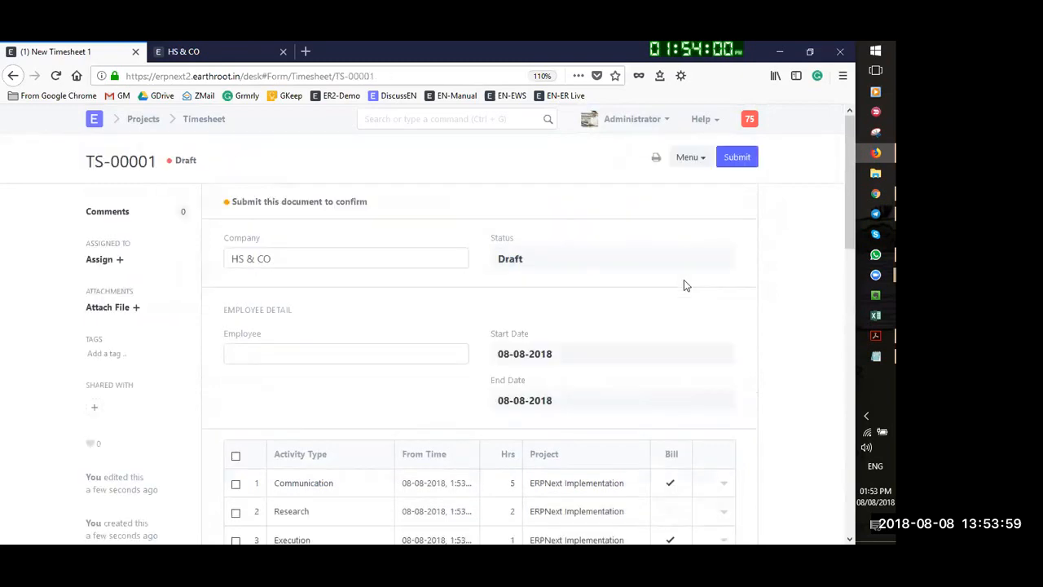
Add a fourth row to TS-00001 with activity Planning, replacing a mistaken Proposal Writing
scroll(554, 471, "down", 3)
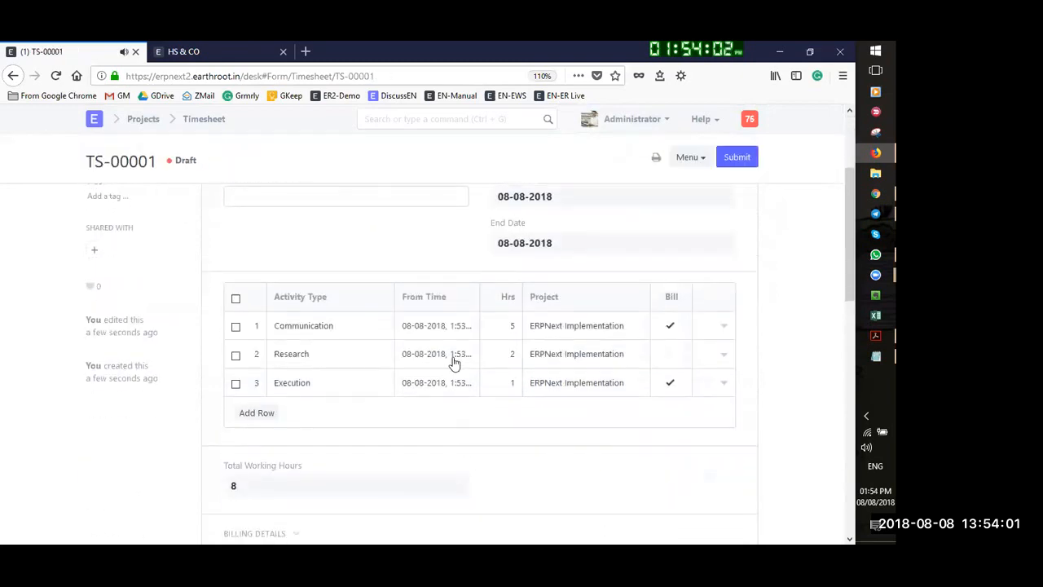
scroll(209, 441, "up", 2)
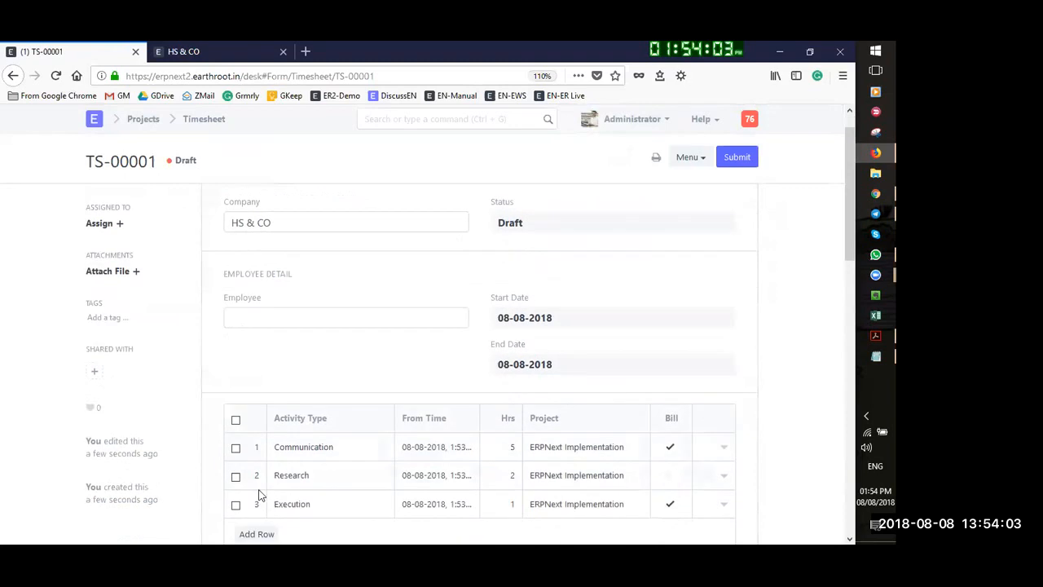
scroll(258, 494, "down", 4)
left_click(256, 334)
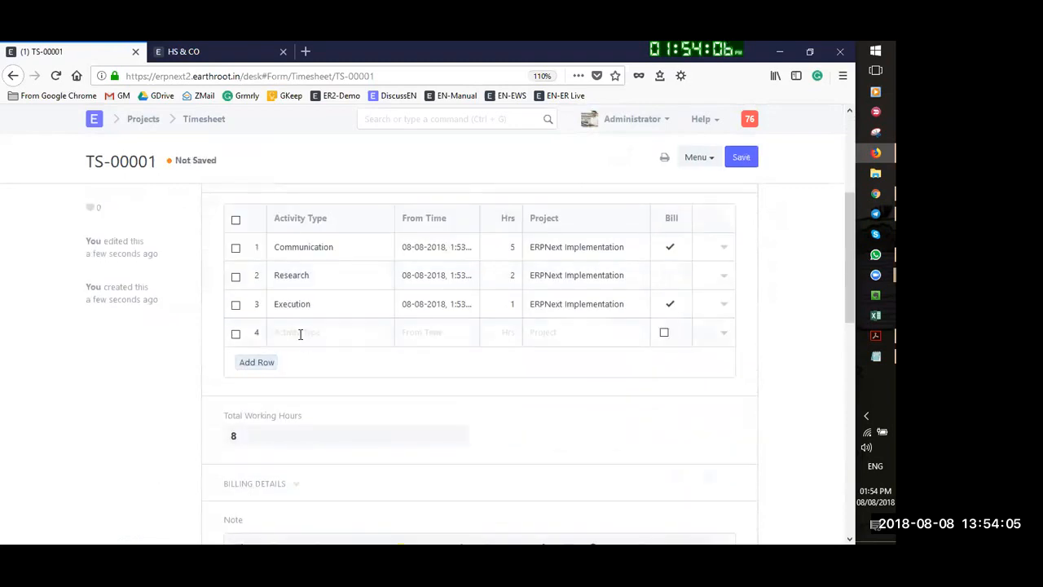
left_click(310, 332)
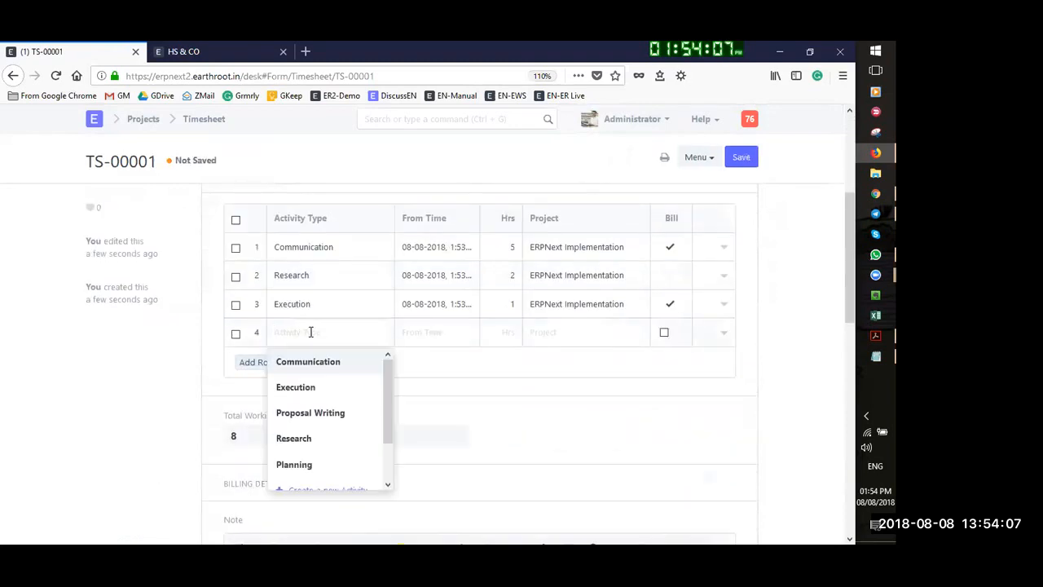
left_click(326, 412)
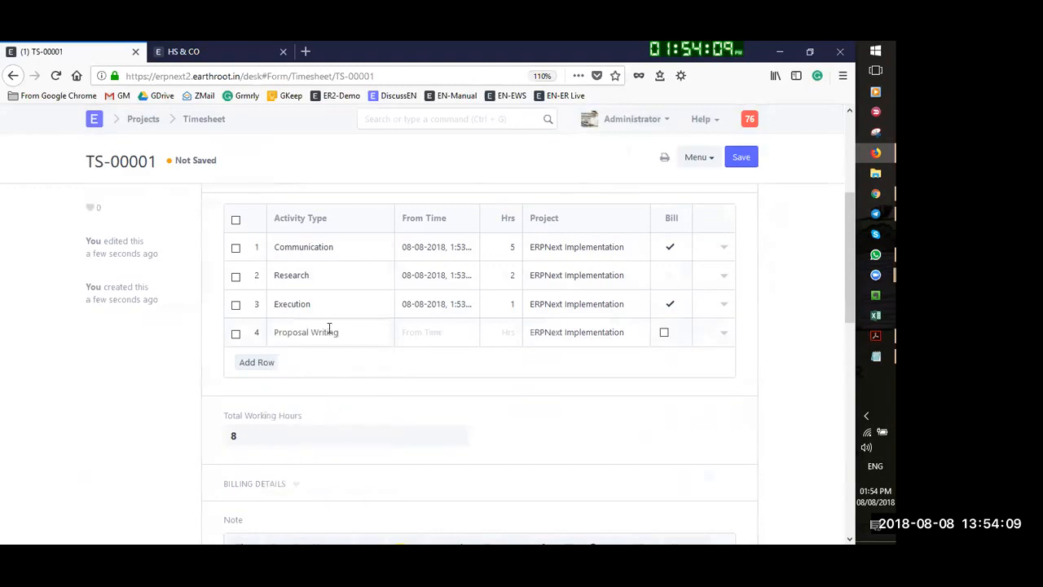
left_click_drag(342, 333, 262, 342)
key("BackSpace")
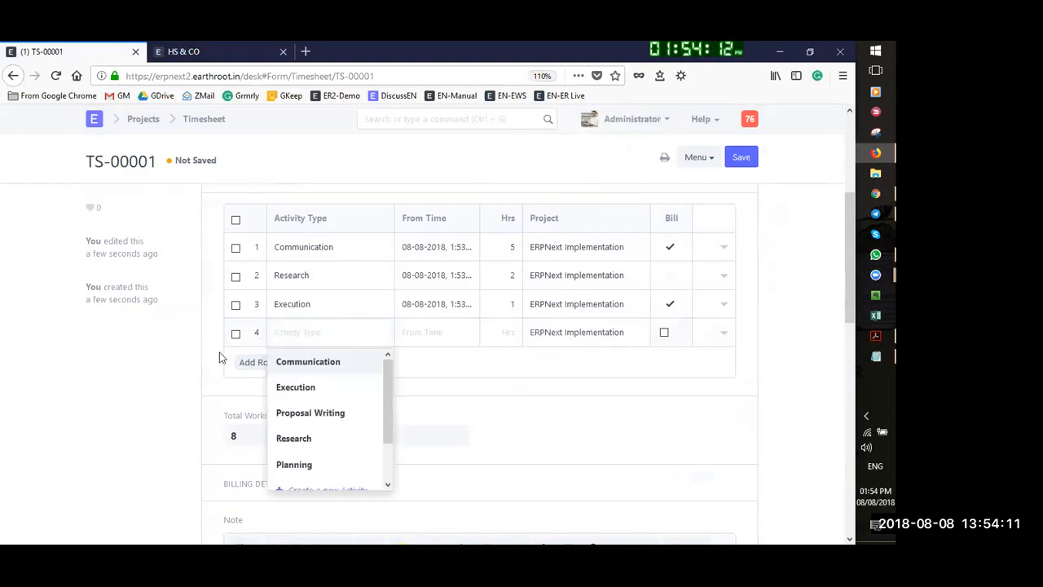
left_click(301, 464)
Give the Planning row a 7 August 2018 start and 3 hours, then save the draft
left_click(438, 336)
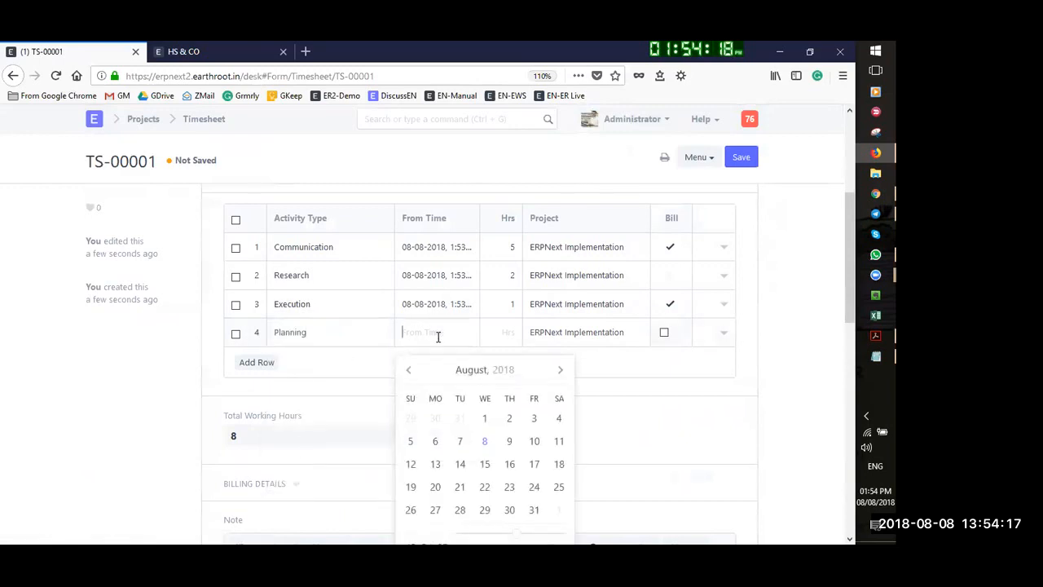
left_click(461, 442)
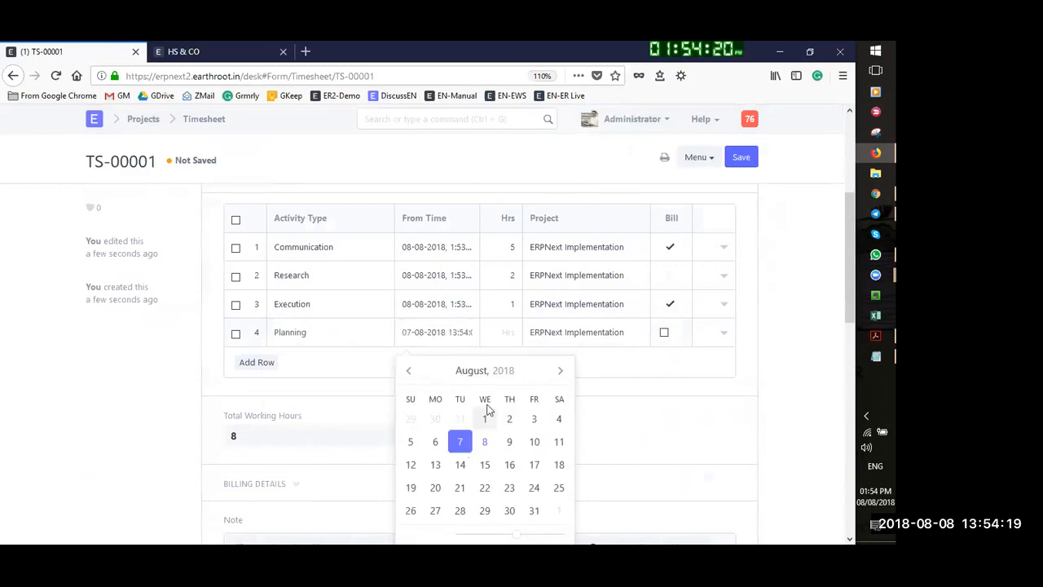
left_click(505, 334)
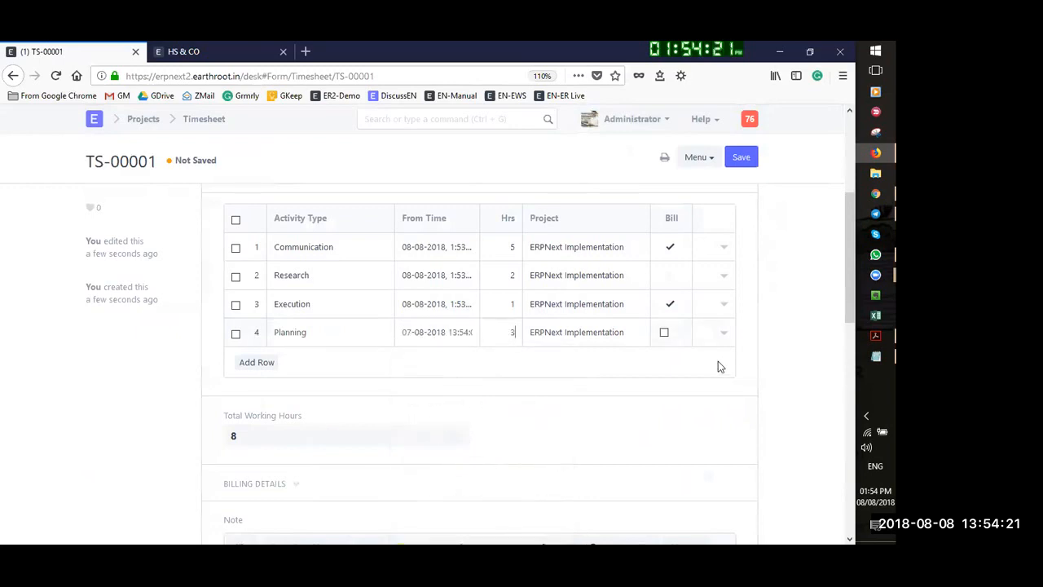
left_click(664, 333)
left_click(740, 157)
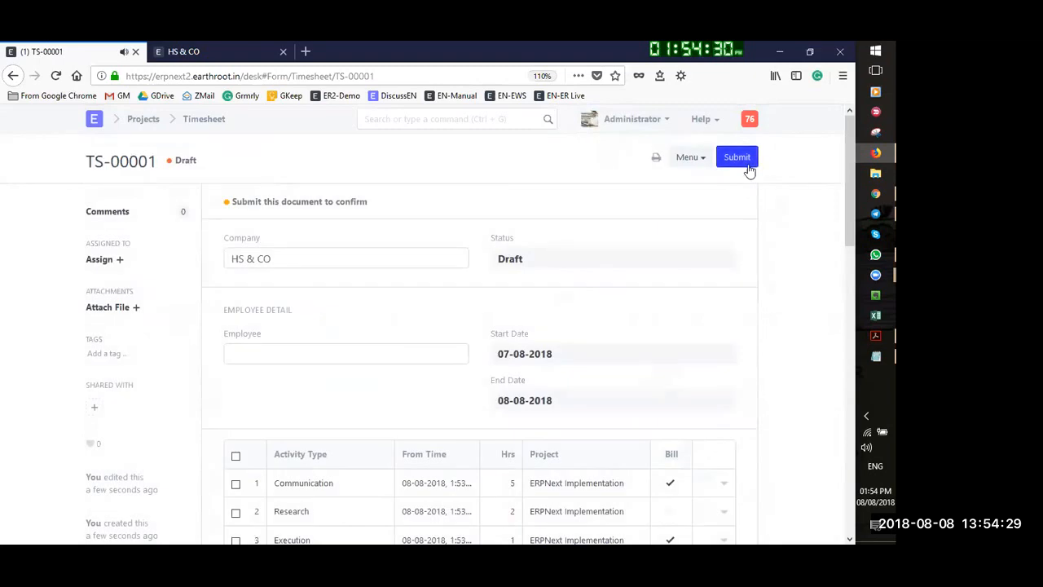
Submit and confirm TS-00001, then review its four rows totalling 11 working hours
left_click(750, 165)
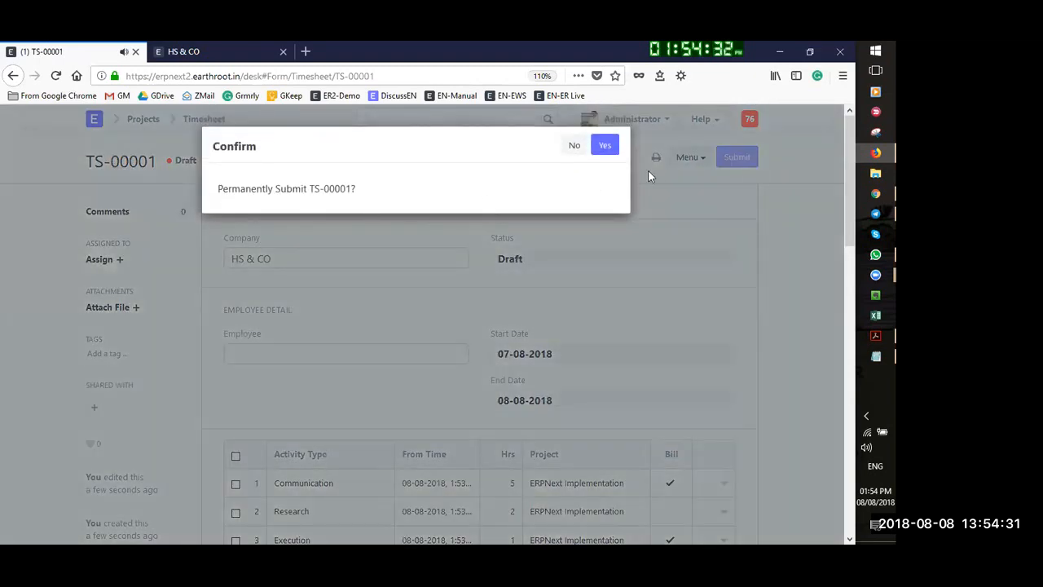
left_click(603, 143)
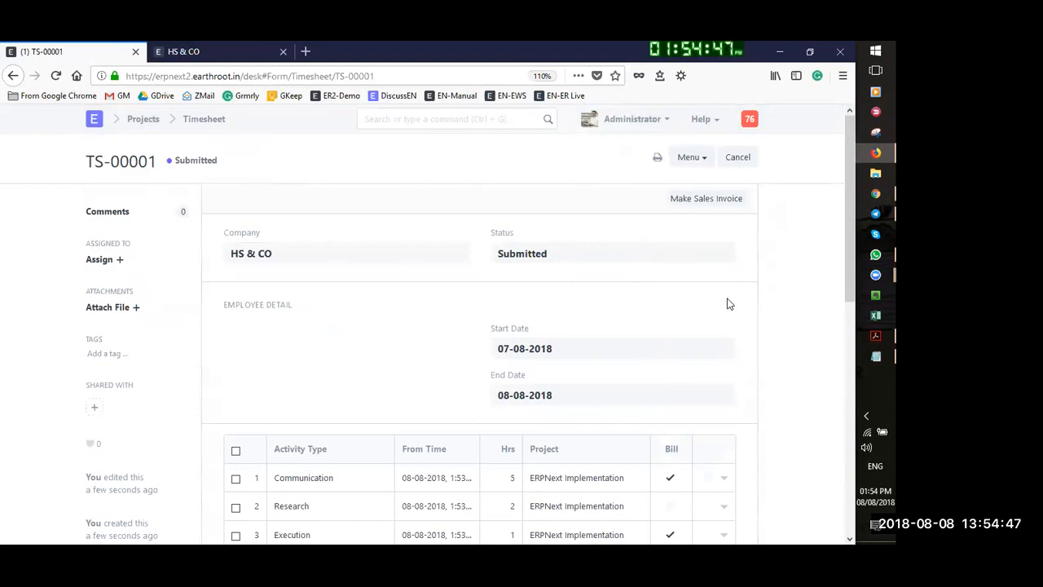
scroll(745, 302, "down", 5)
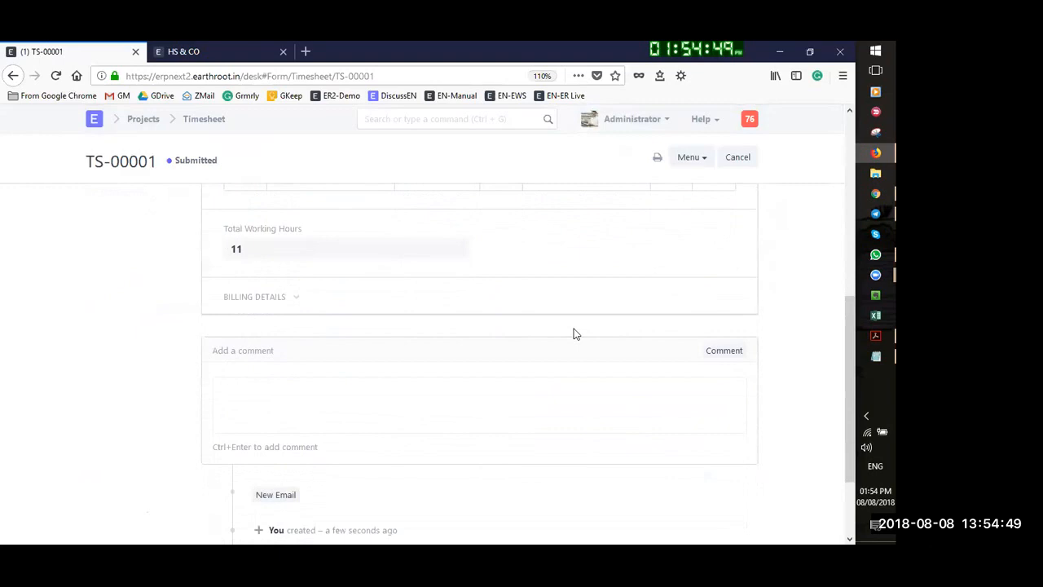
scroll(690, 318, "up", 5)
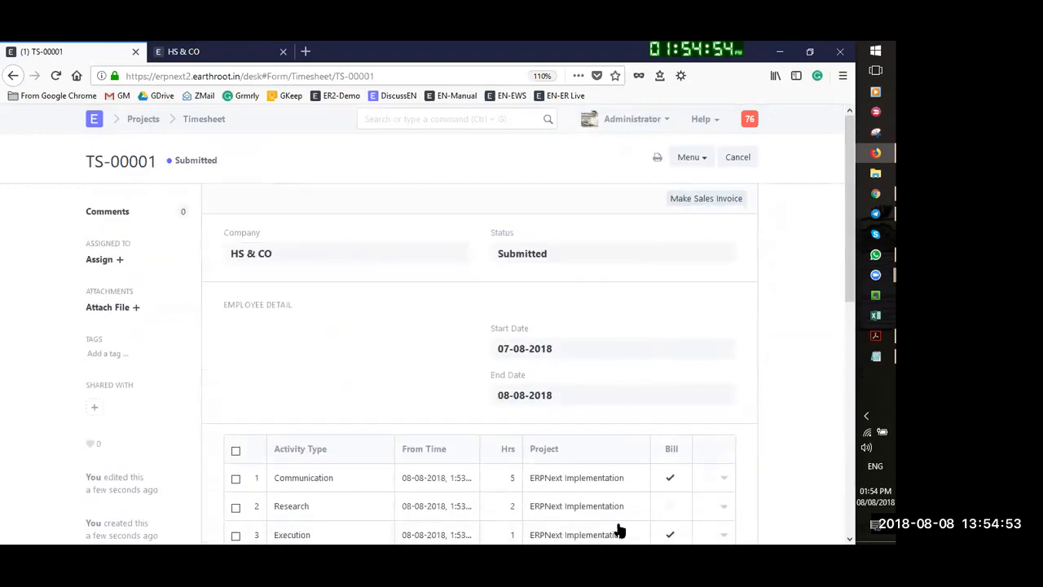
scroll(619, 531, "down", 3)
scroll(550, 440, "down", 1)
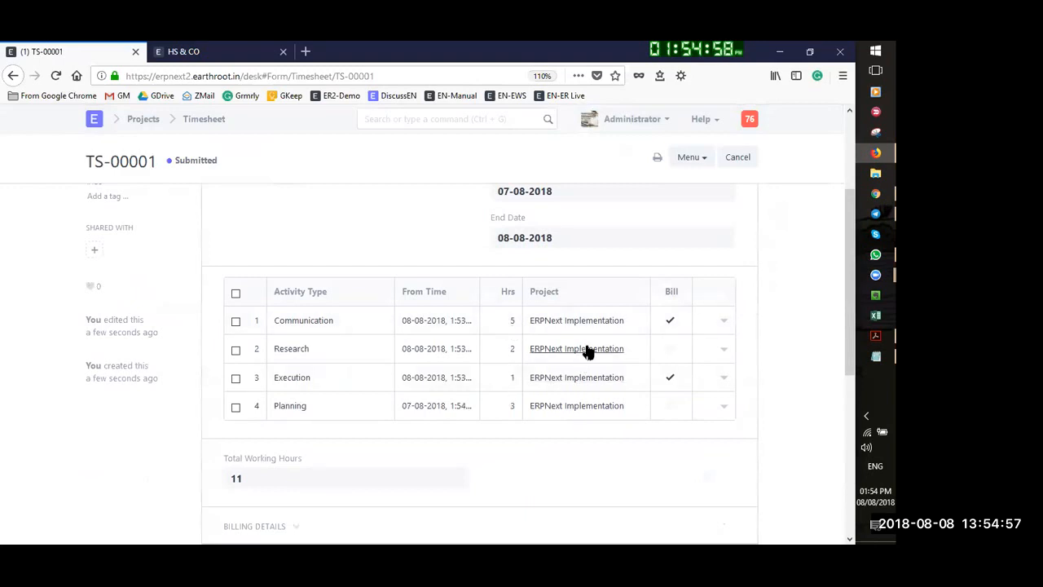
scroll(679, 295, "up", 4)
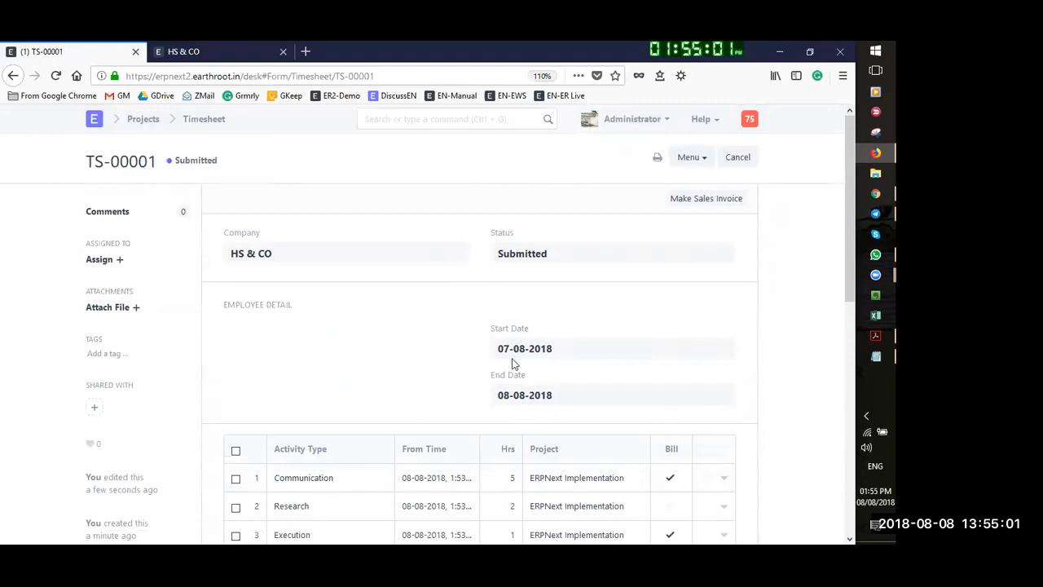
left_click(731, 201)
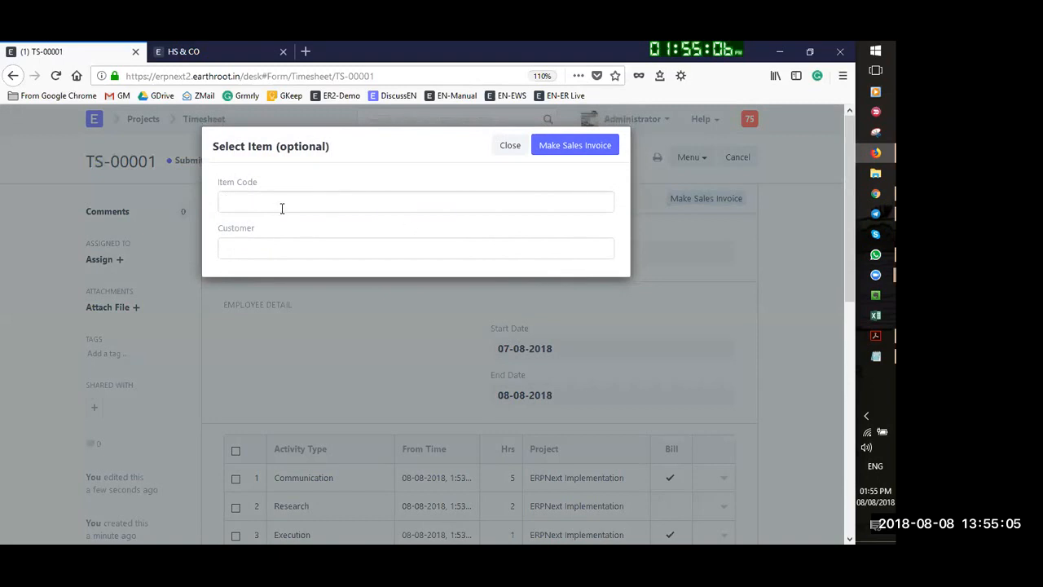
left_click(283, 206)
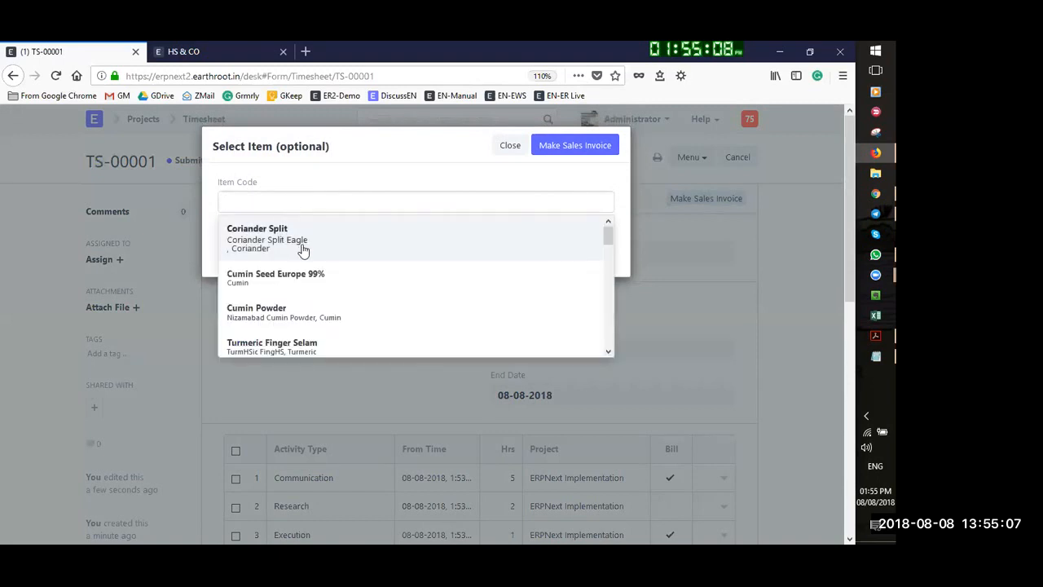
scroll(387, 326, "down", 3)
scroll(378, 308, "down", 3)
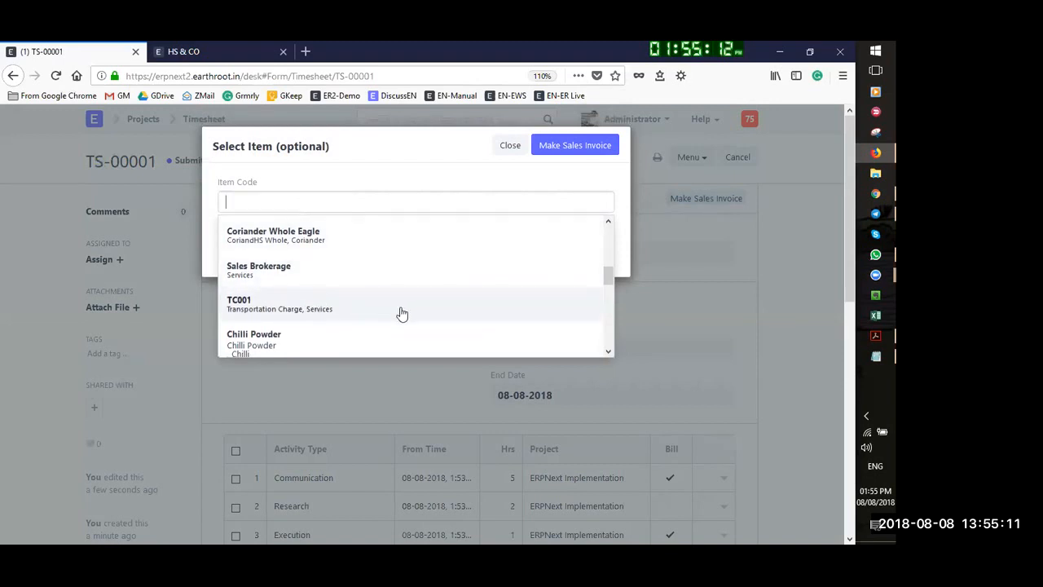
scroll(321, 285, "down", 2)
scroll(321, 285, "up", 4)
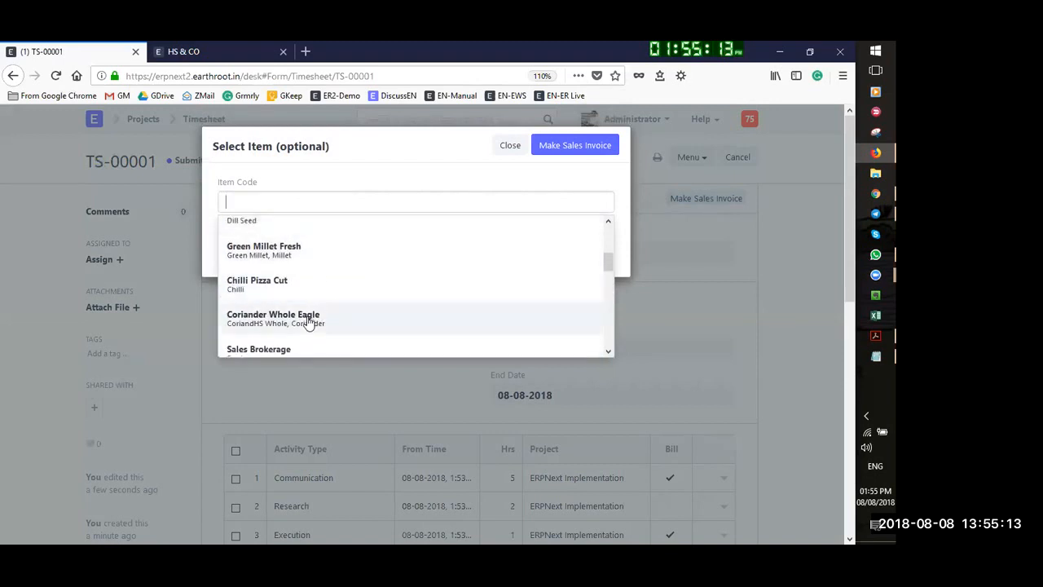
key("Escape")
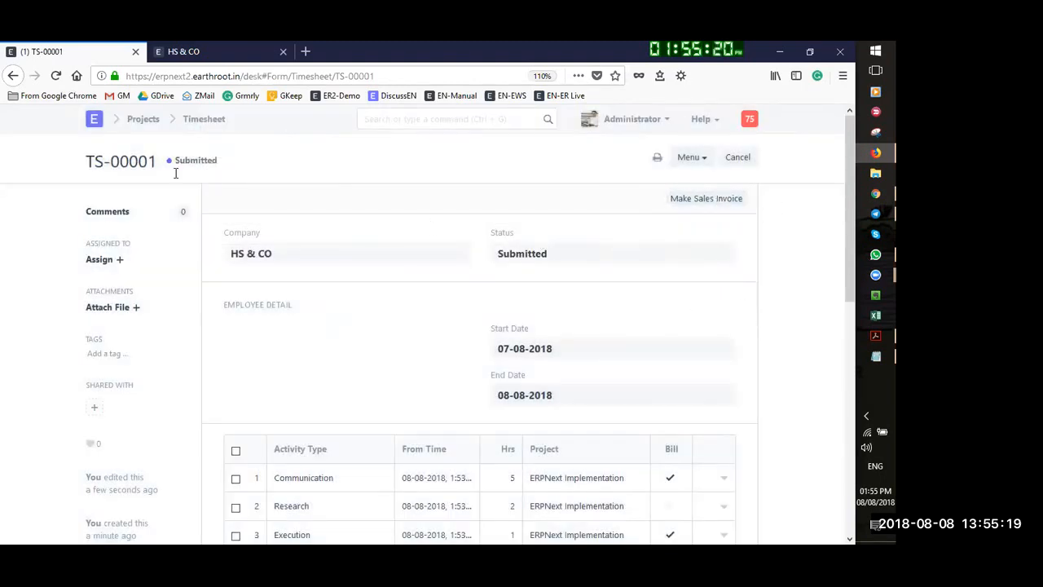
Go back to the ERPNext Implementation project via Projects and check its 11-hour Activity Summary
left_click(153, 120)
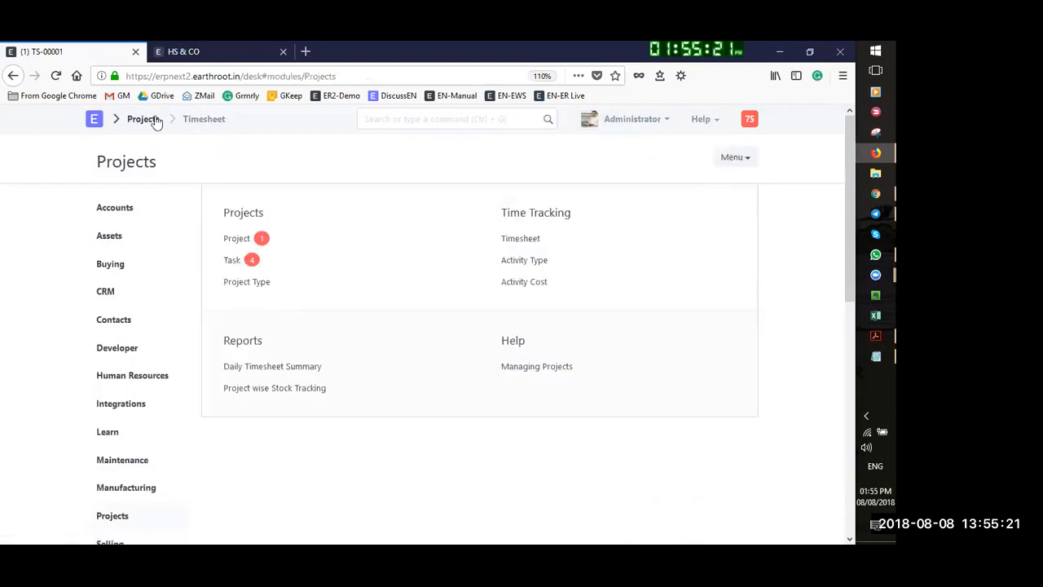
left_click(244, 239)
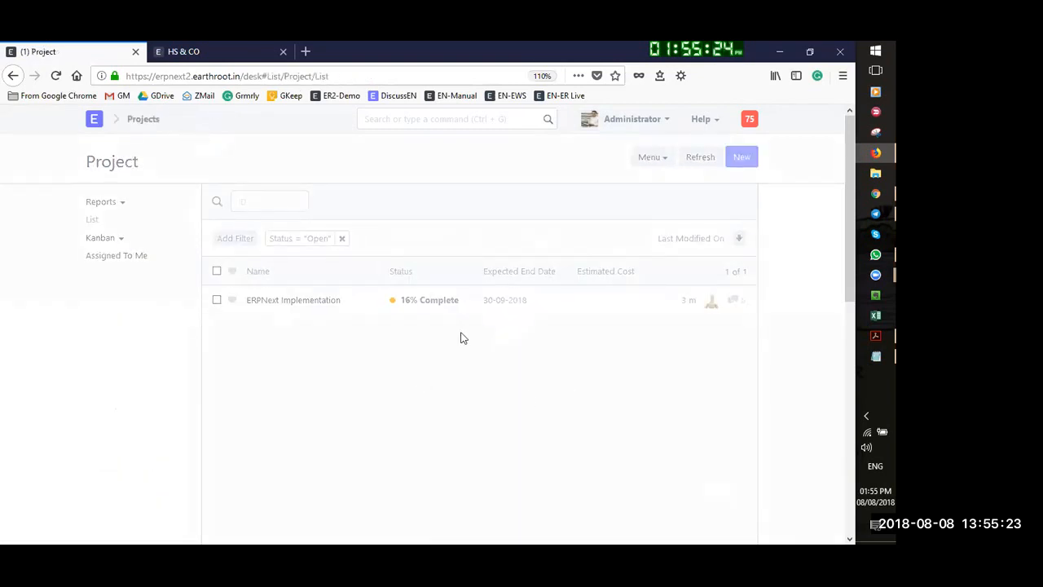
left_click(312, 303)
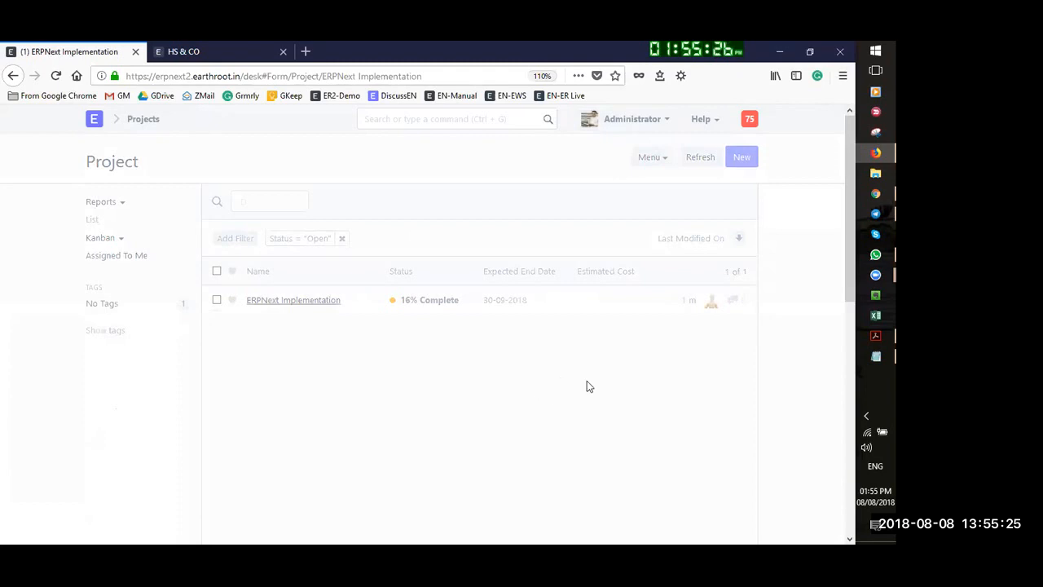
scroll(396, 393, "down", 3)
scroll(333, 337, "up", 2)
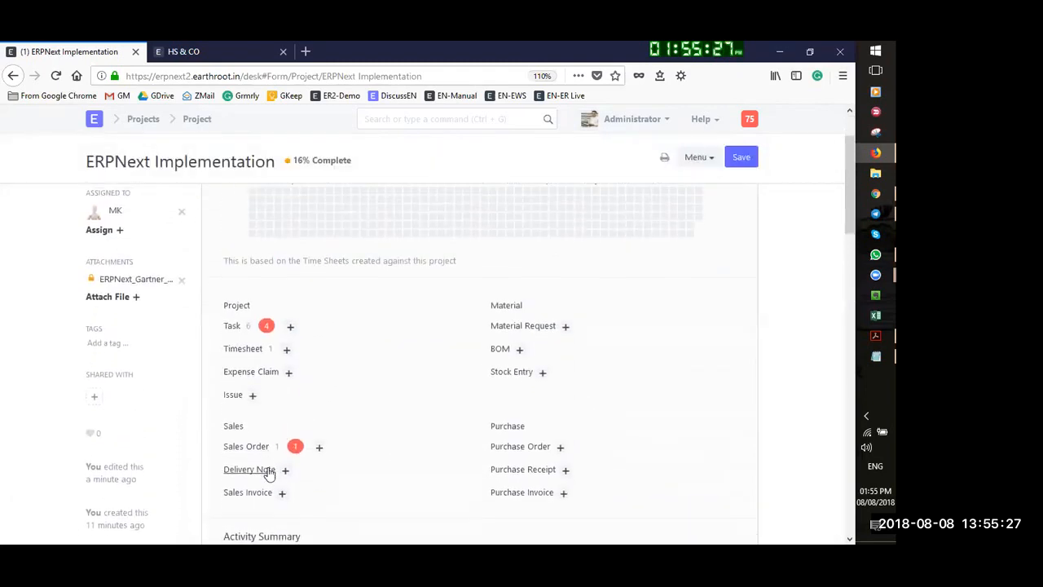
scroll(269, 473, "down", 2)
scroll(329, 317, "up", 1)
scroll(754, 383, "down", 2)
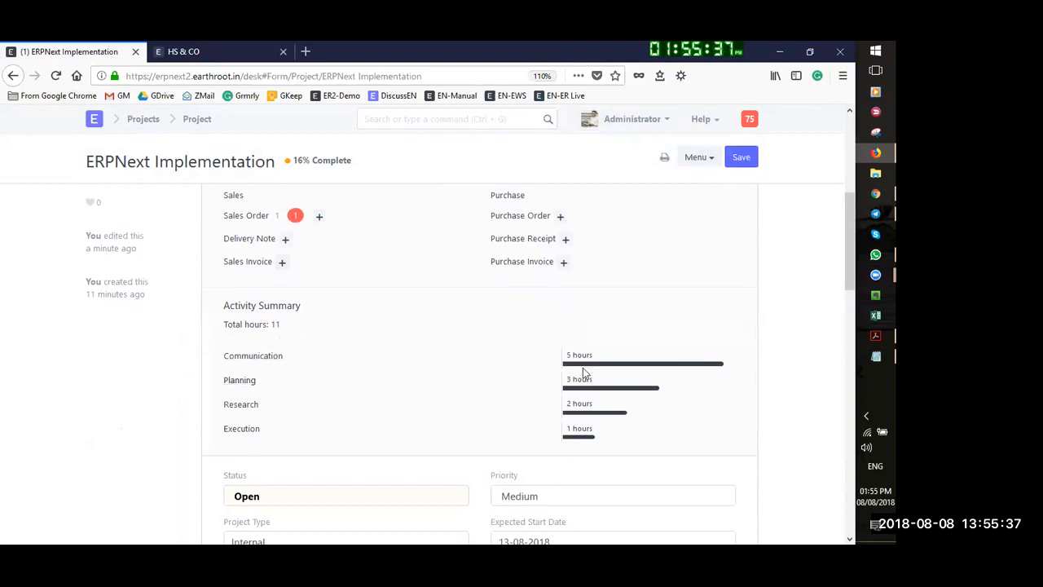
scroll(456, 415, "down", 1)
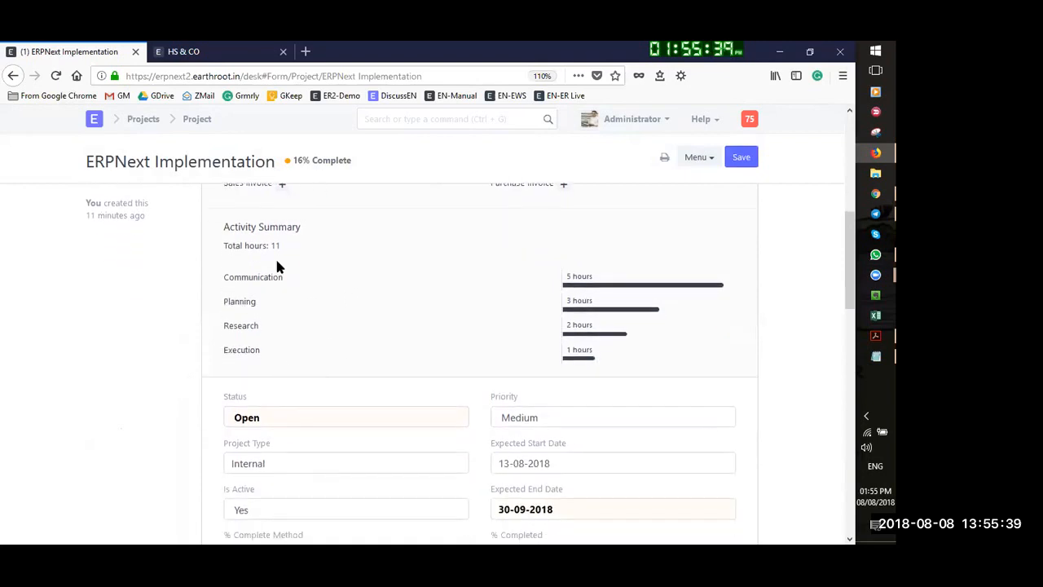
scroll(489, 415, "up", 3)
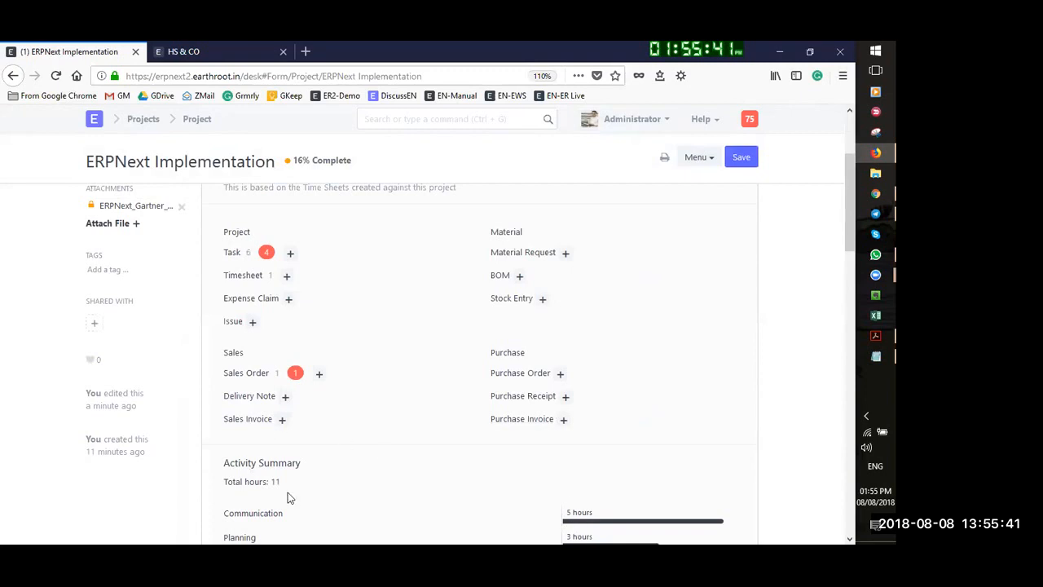
Check the project's linked timesheet, then open its Expense Claim list, which is empty
left_click(243, 275)
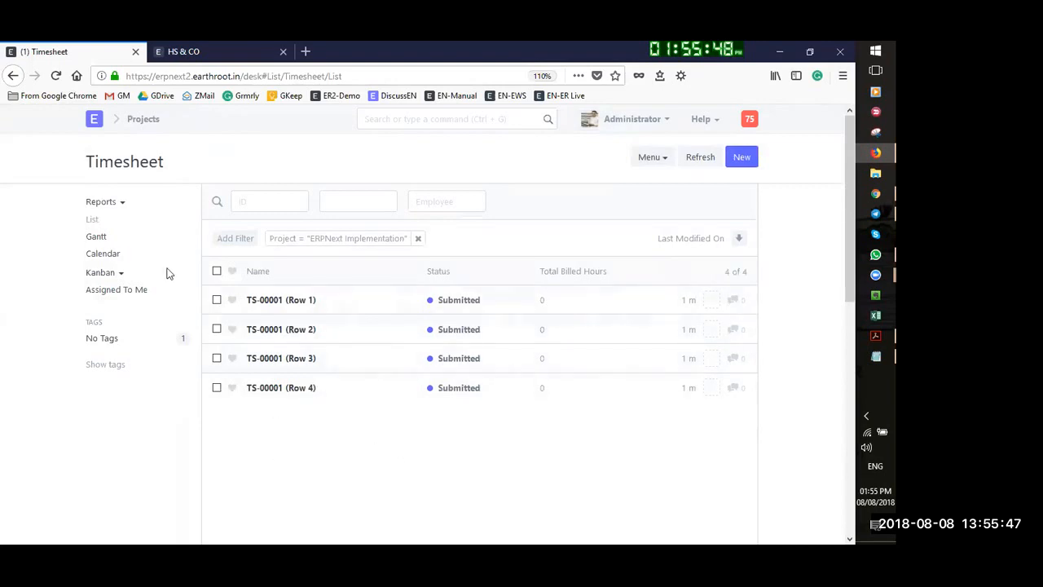
left_click(12, 76)
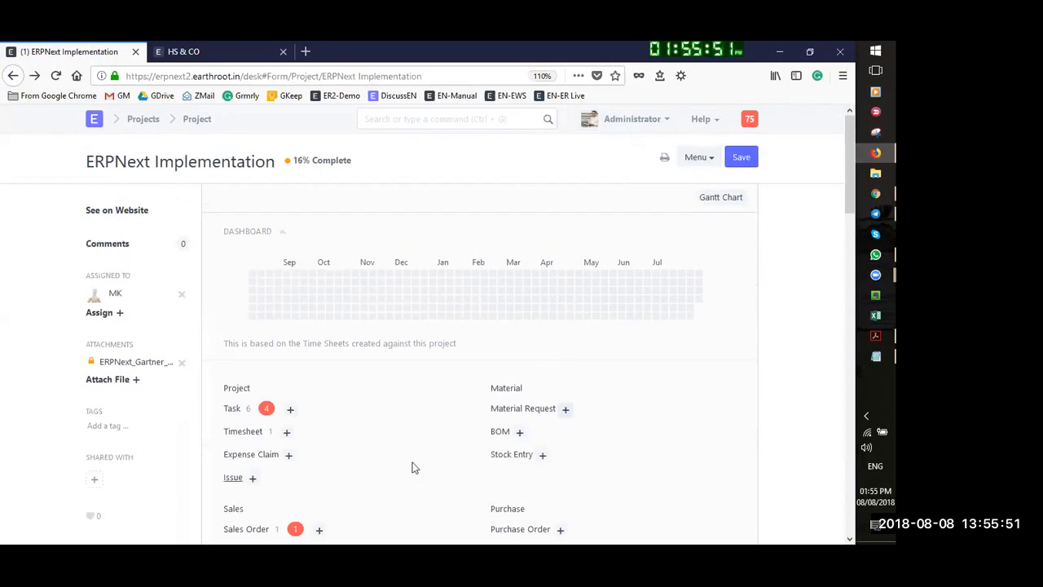
scroll(280, 391, "down", 2)
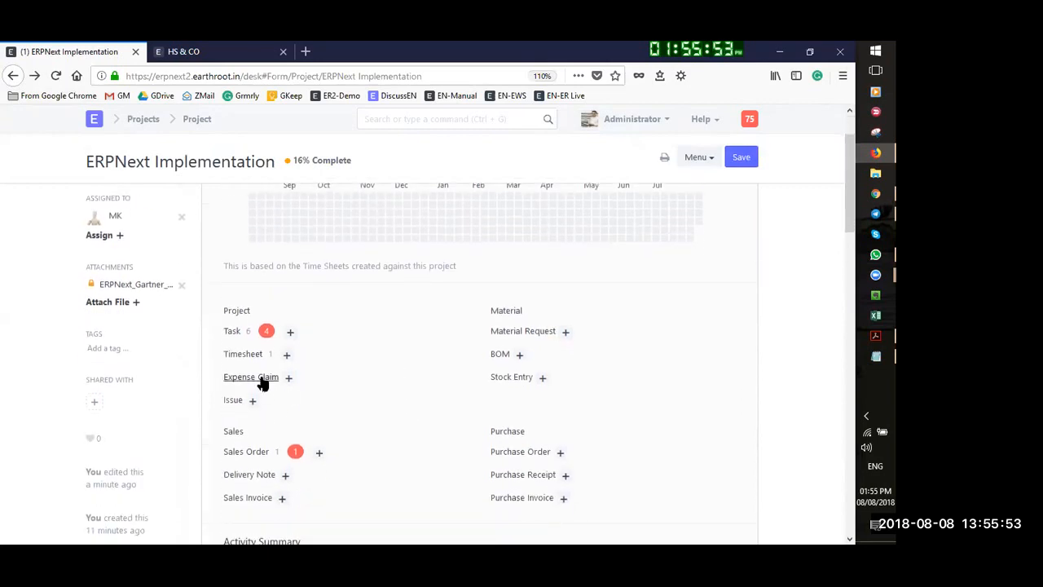
left_click(253, 377)
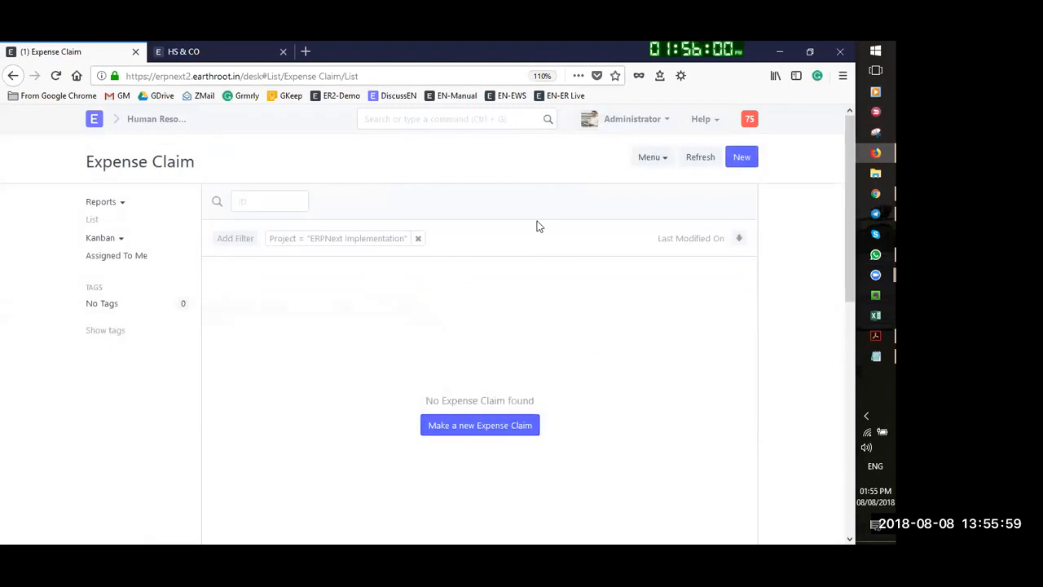
Start a new expense claim with an approver and a Travel row dated 08-08-2018, dismissing the missing-account warning
left_click(504, 427)
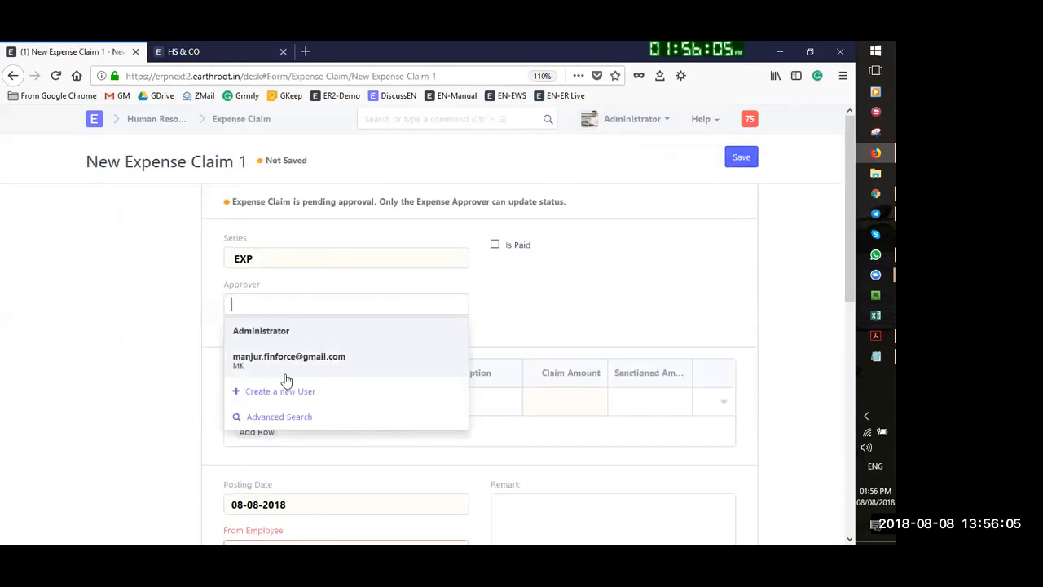
left_click(303, 363)
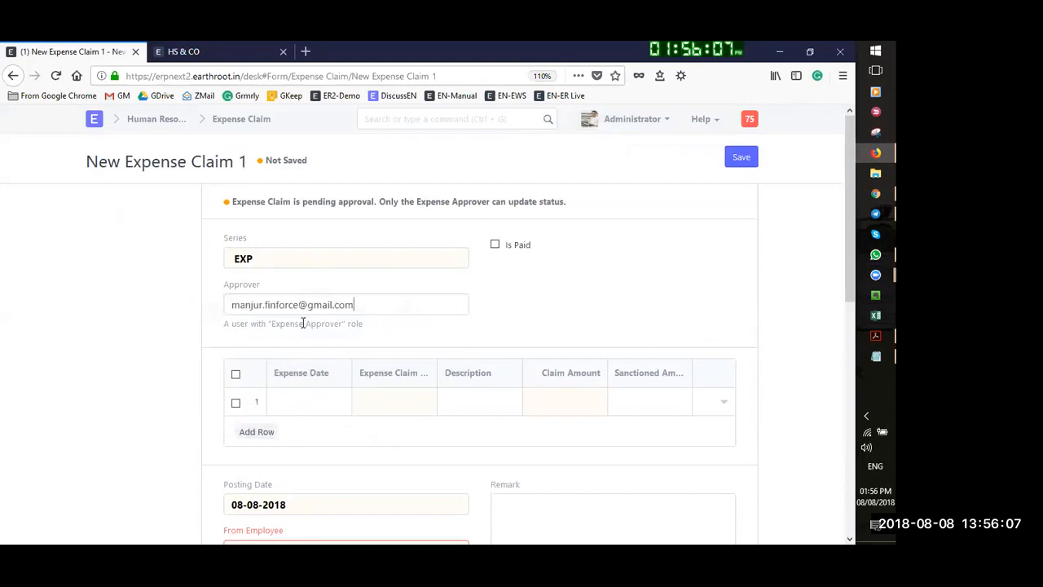
left_click(317, 401)
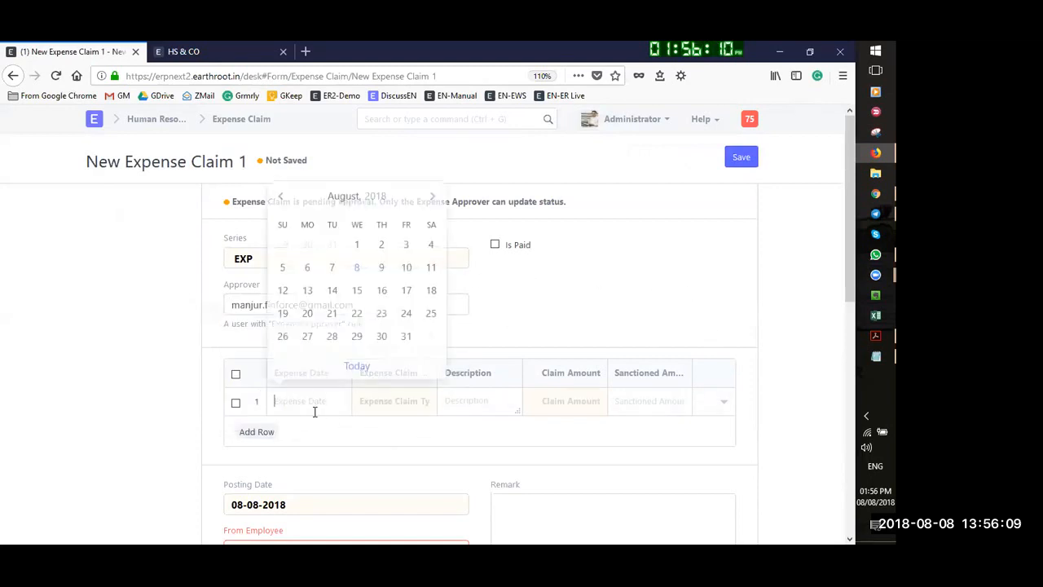
left_click(357, 267)
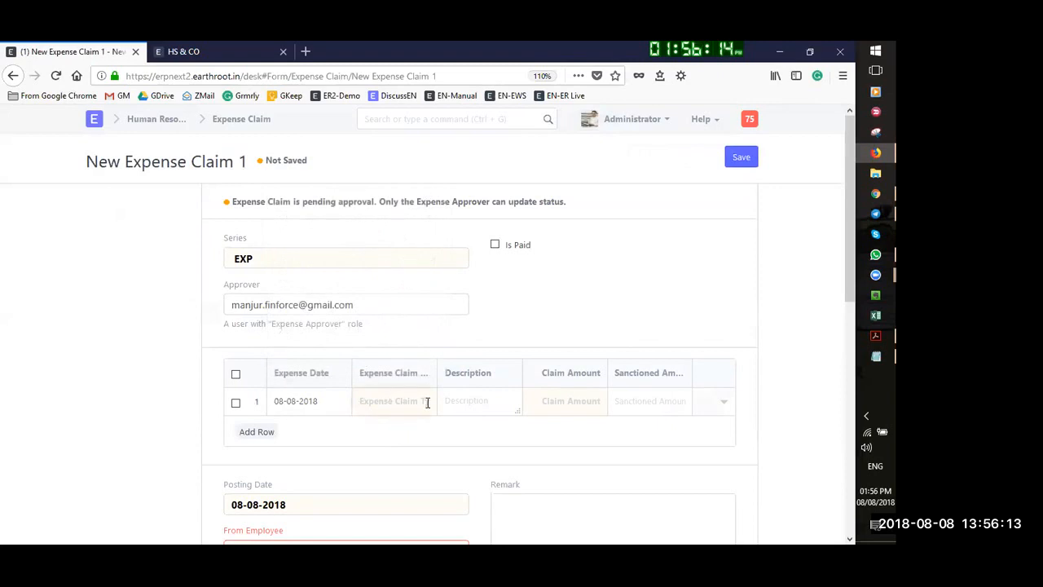
left_click(383, 438)
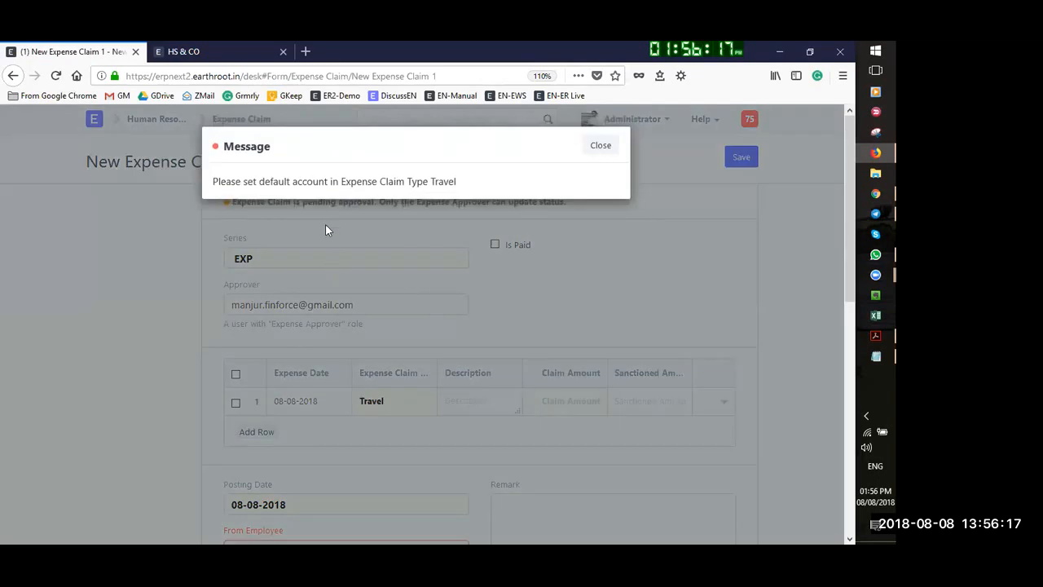
left_click(600, 144)
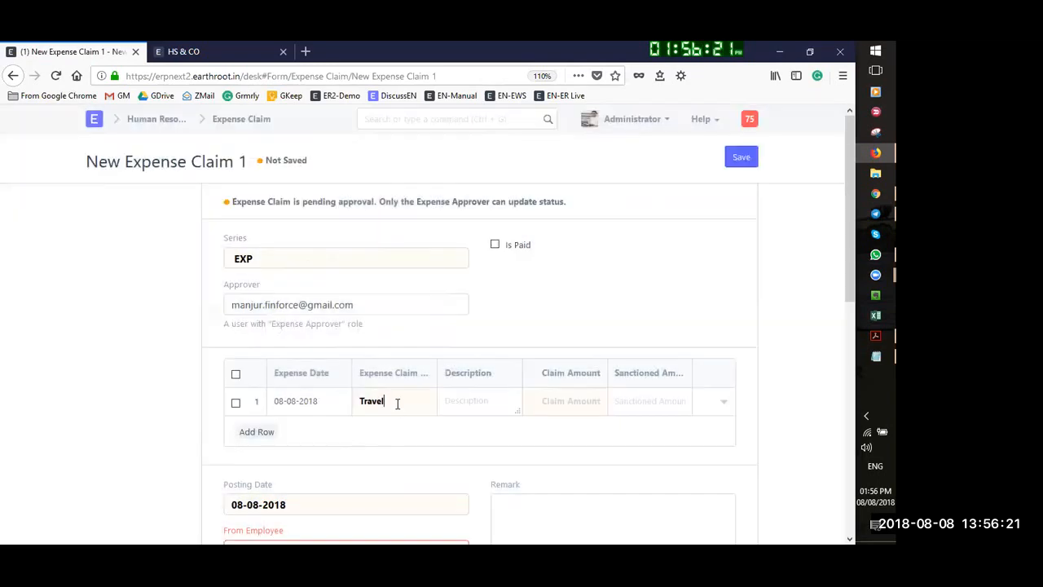
Open the Travel claim type, keep one HS & CO row with default account Travel Expenses - HS, and save
left_click(428, 402)
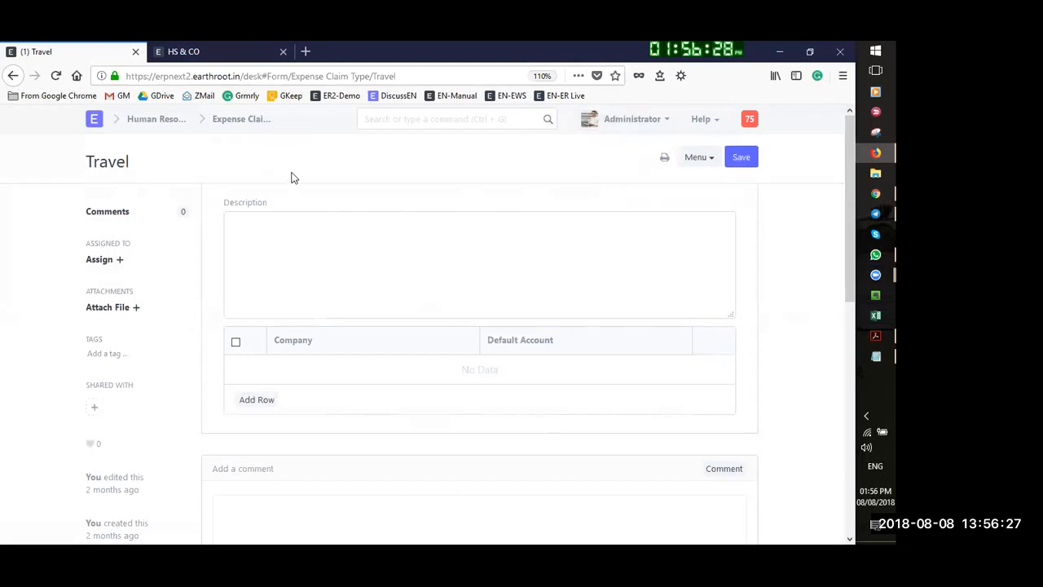
scroll(479, 325, "down", 3)
scroll(413, 340, "up", 3)
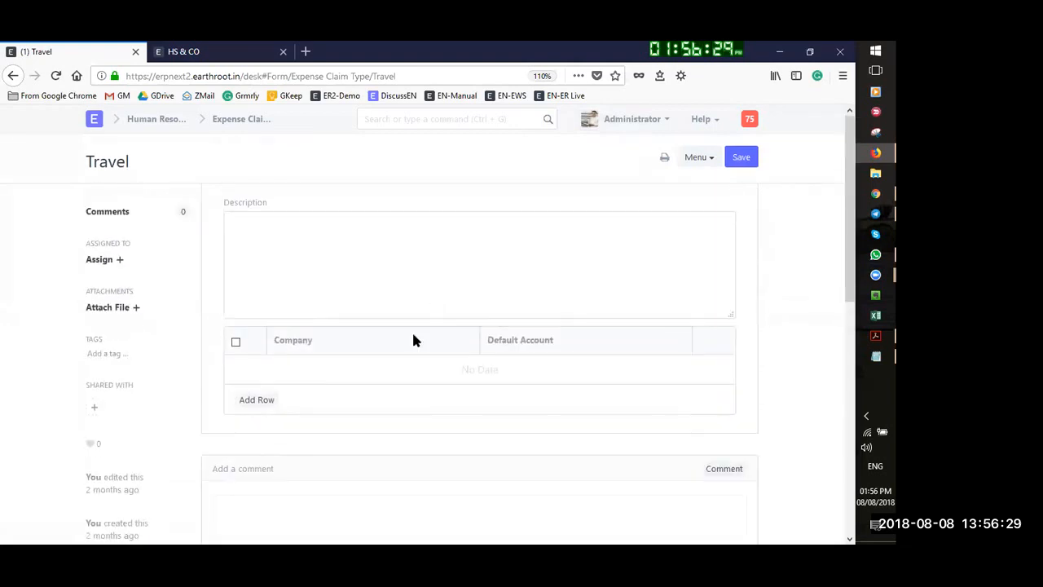
double_click(269, 399)
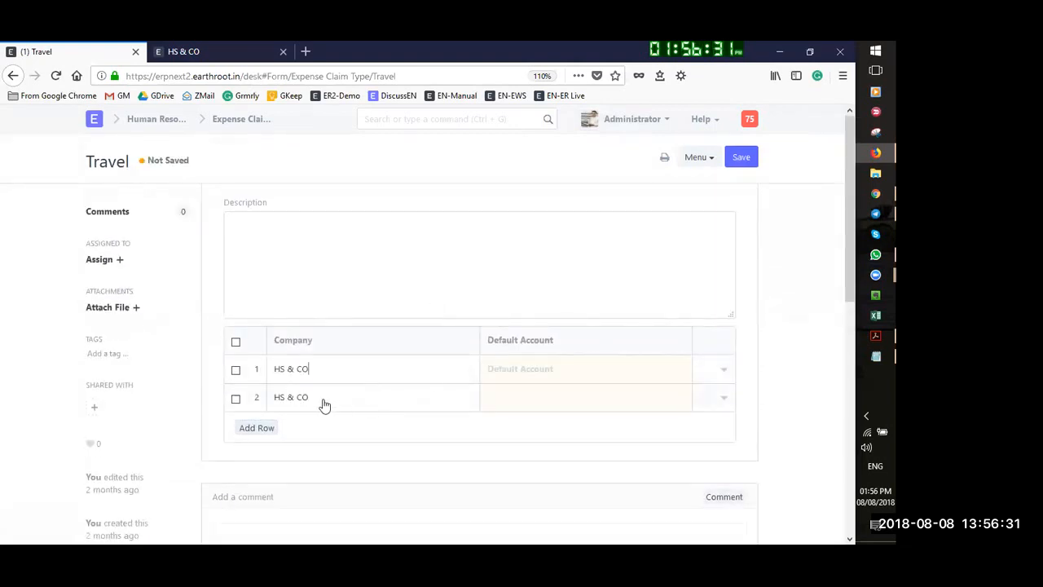
left_click(242, 400)
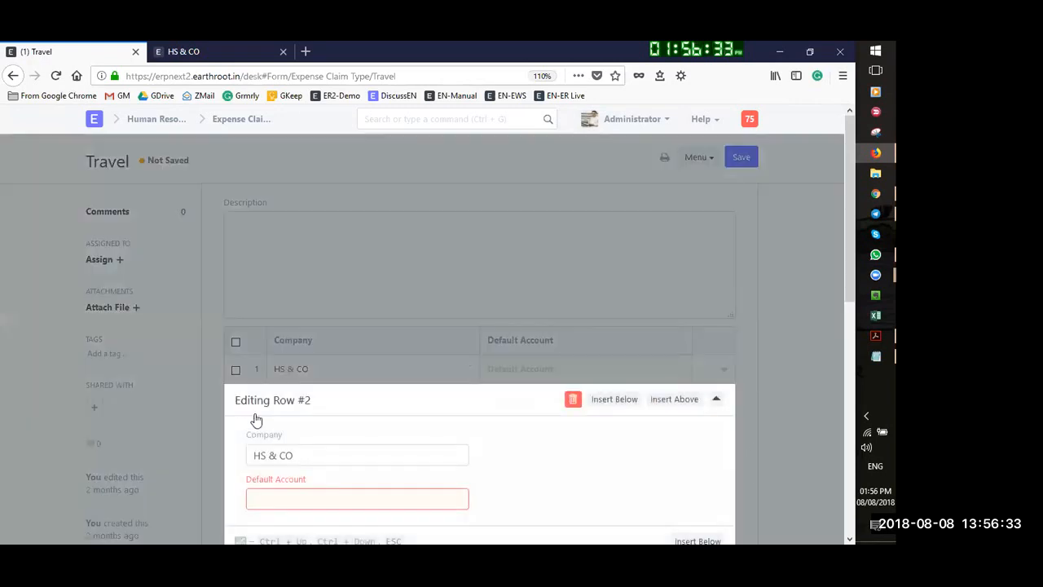
left_click(716, 399)
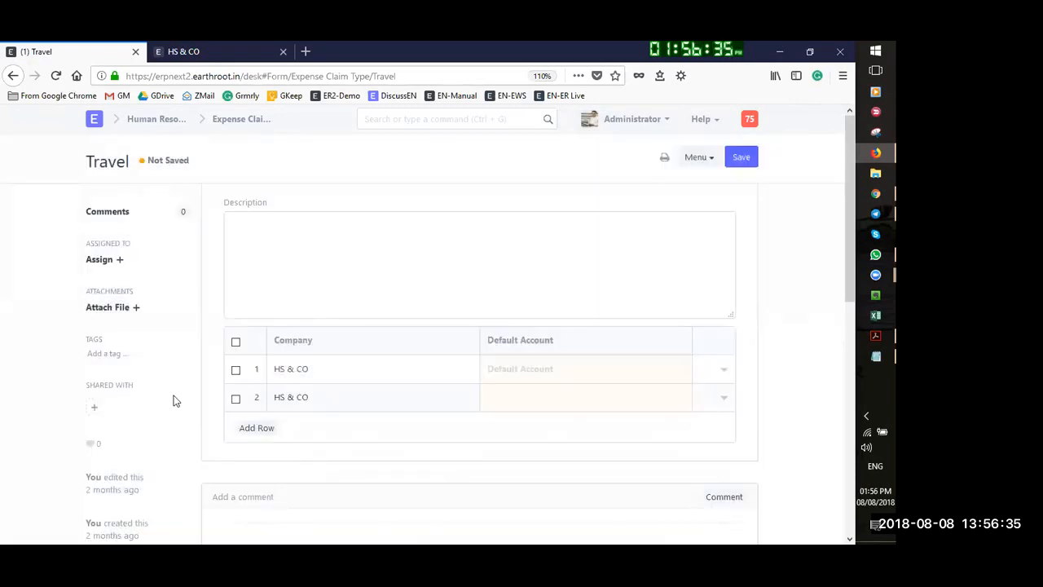
left_click(236, 399)
left_click(252, 428)
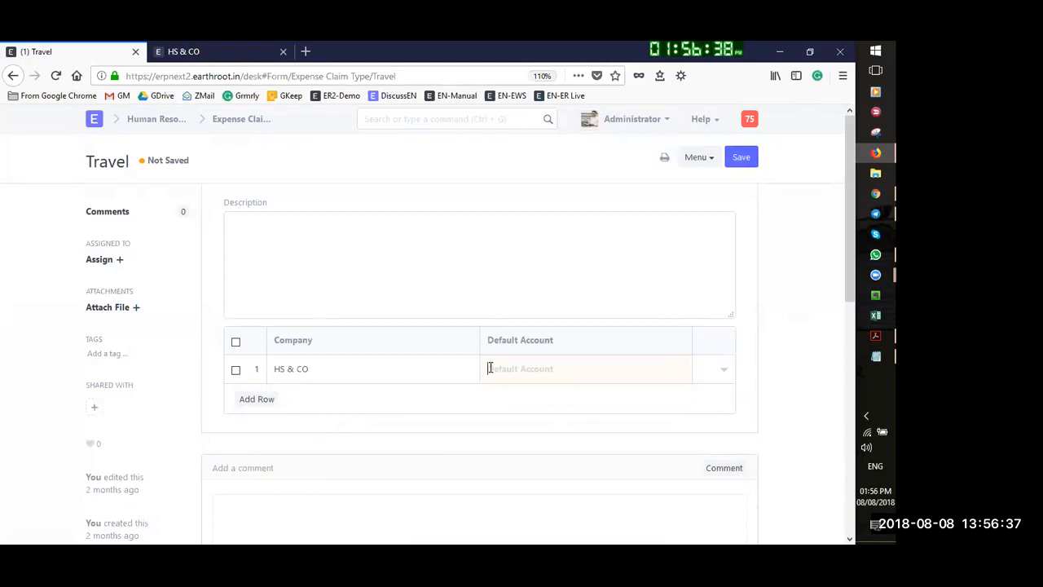
left_click(527, 373)
type("t")
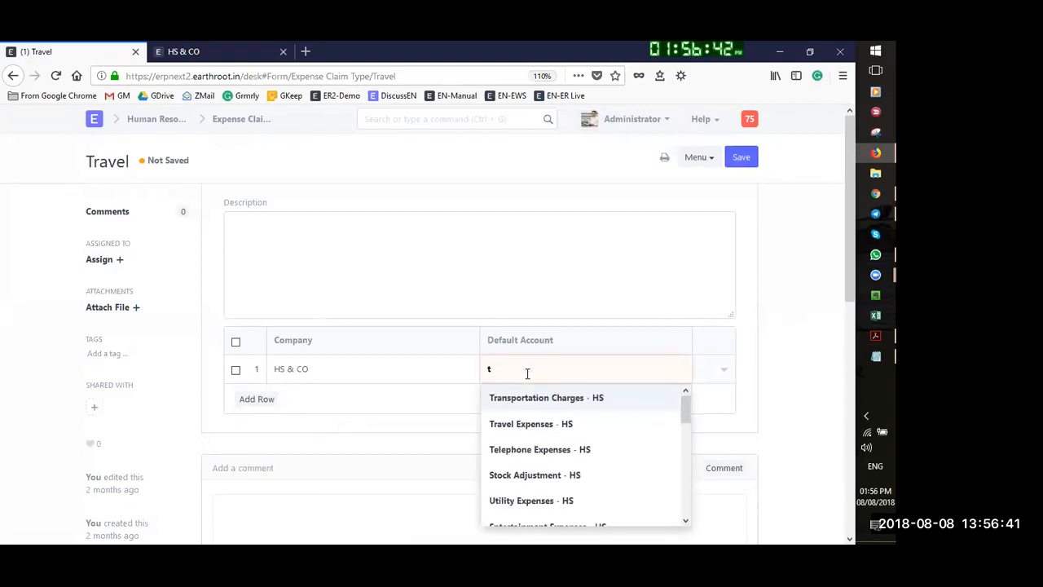
left_click(532, 425)
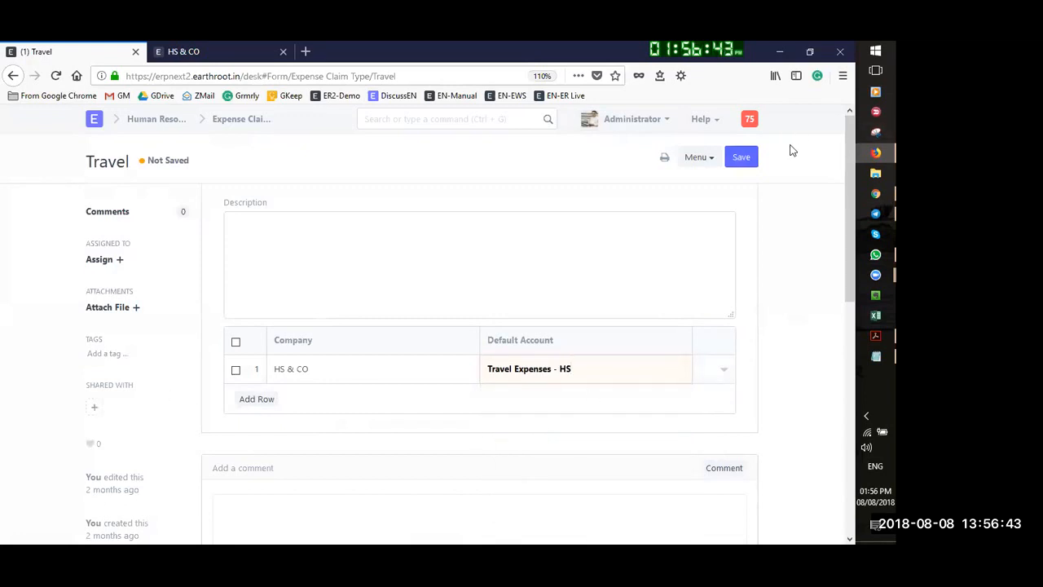
left_click(741, 156)
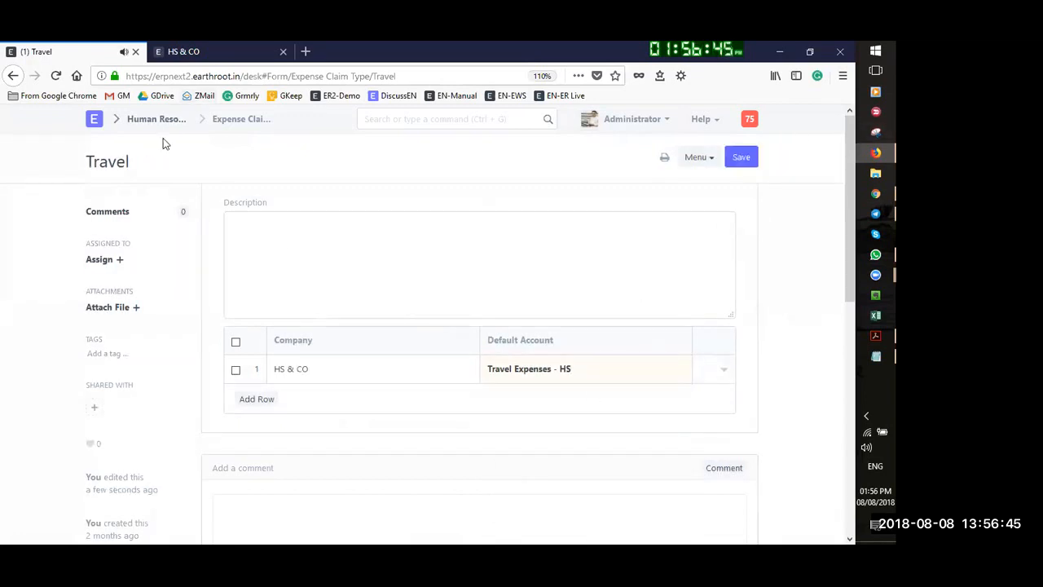
Save the Travel claim type, then fill expense row one with Local travel and 1,000
left_click(740, 156)
left_click(12, 75)
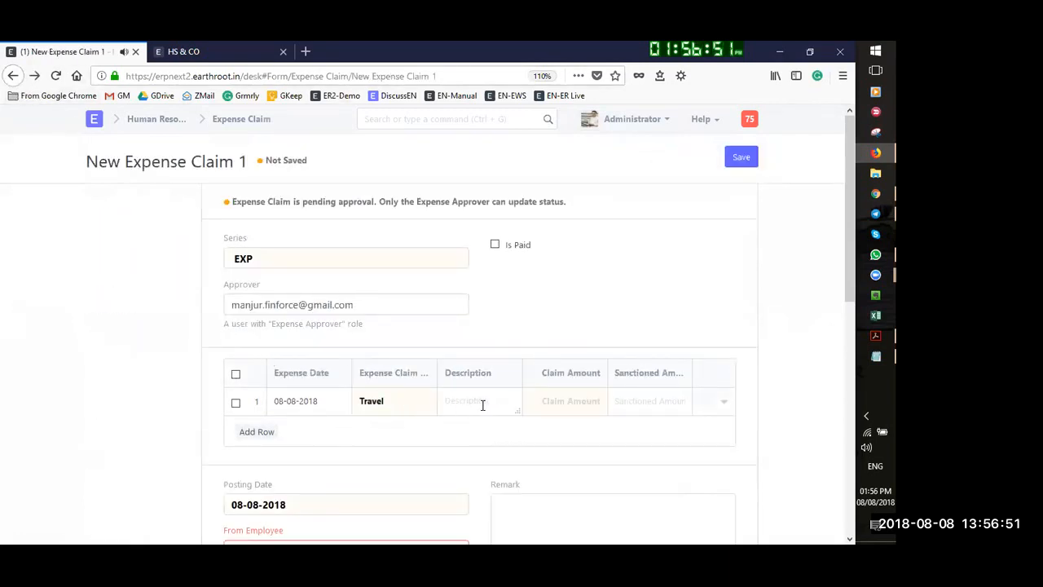
type("Local travel")
key("Tab")
type("1000")
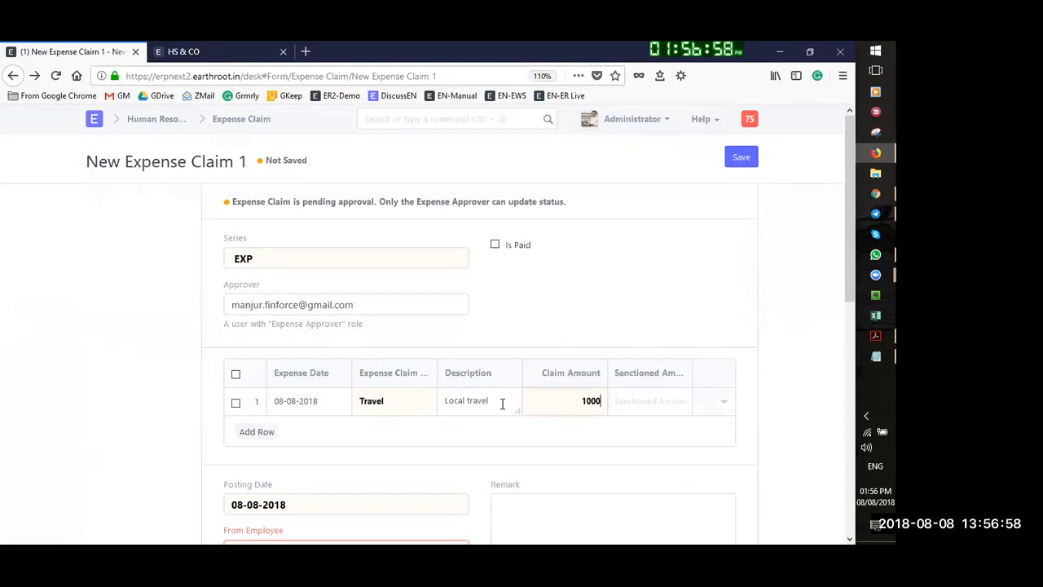
key("Tab")
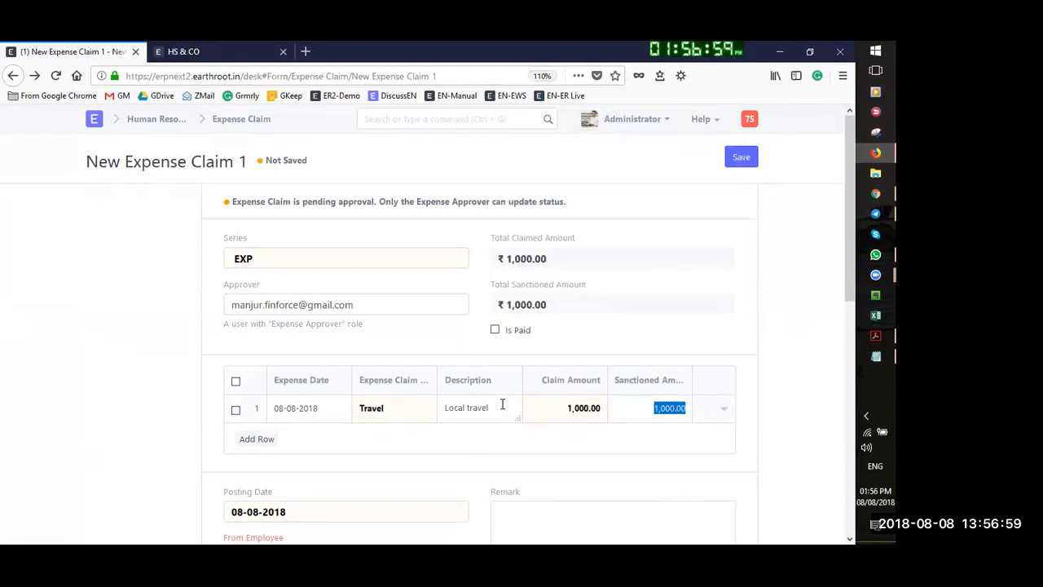
left_click(811, 393)
Add a second expense row dated 07-08-2018 of type Medical, dismissing the default-account warning
scroll(498, 426, "down", 3)
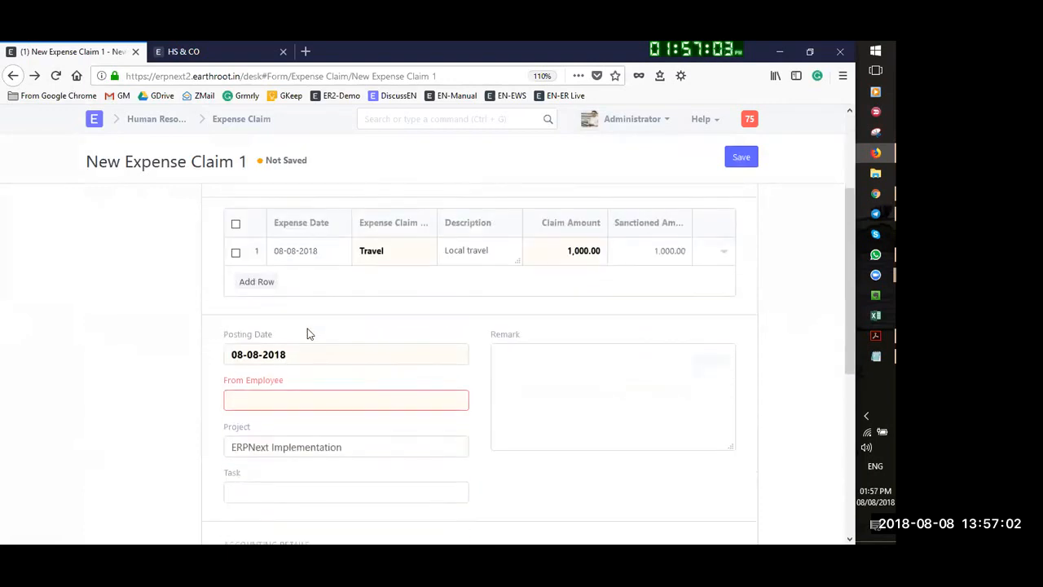
left_click(254, 281)
left_click(299, 280)
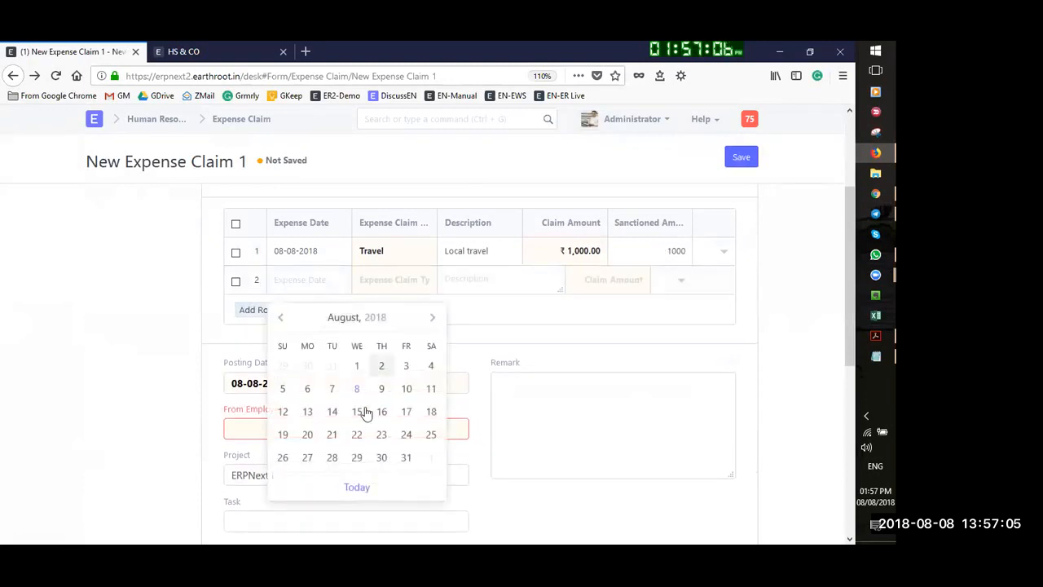
left_click(331, 389)
left_click(385, 279)
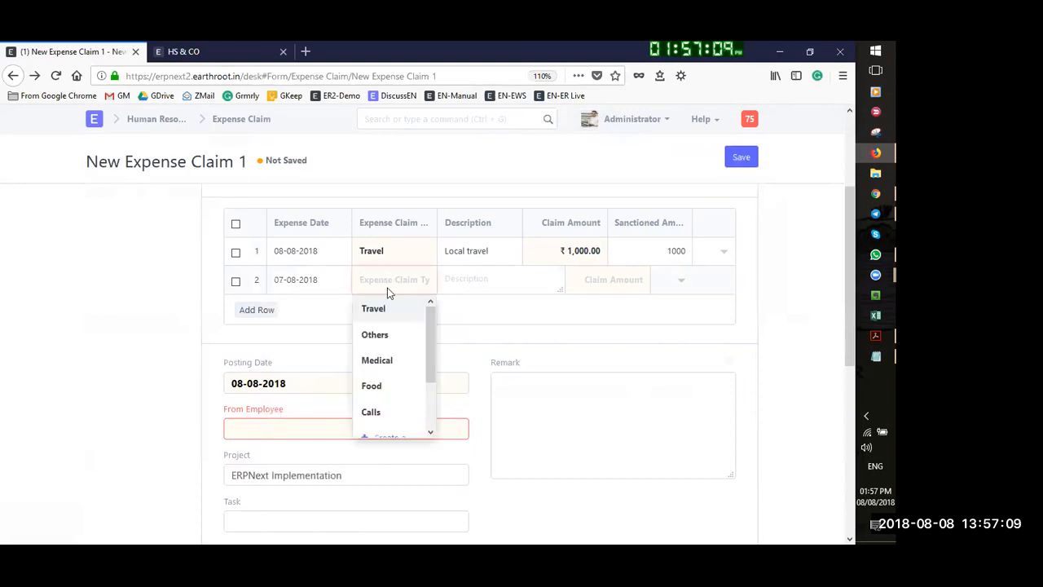
left_click(387, 361)
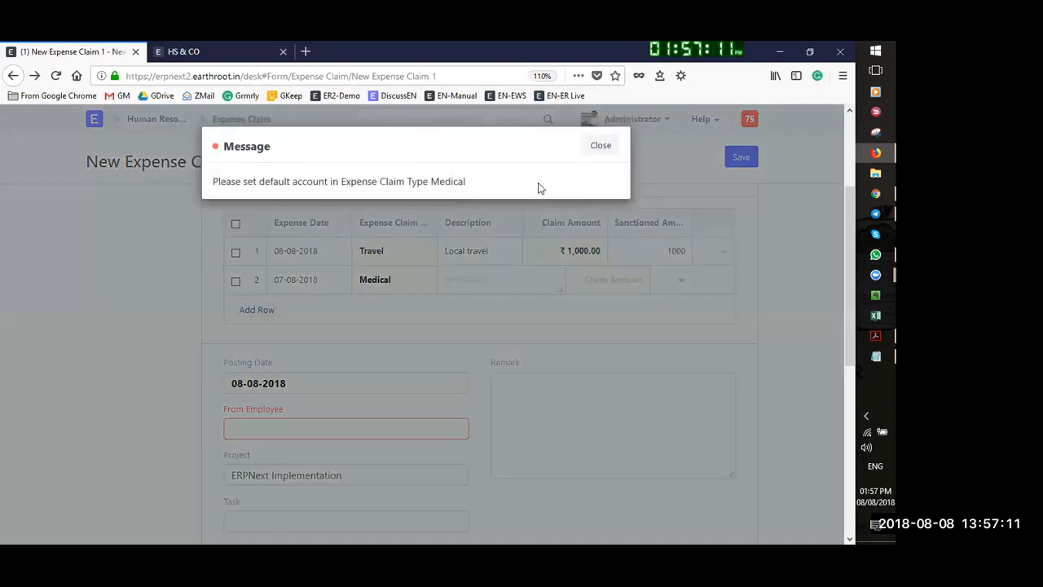
left_click(600, 146)
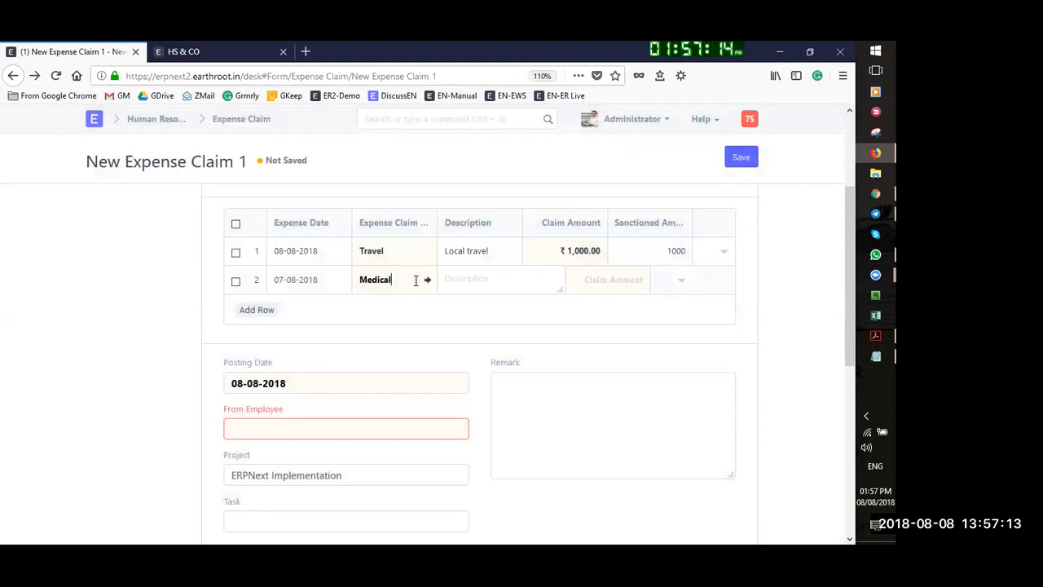
Open the Medical expense claim type and add a default-account row for HS & CO
left_click(428, 280)
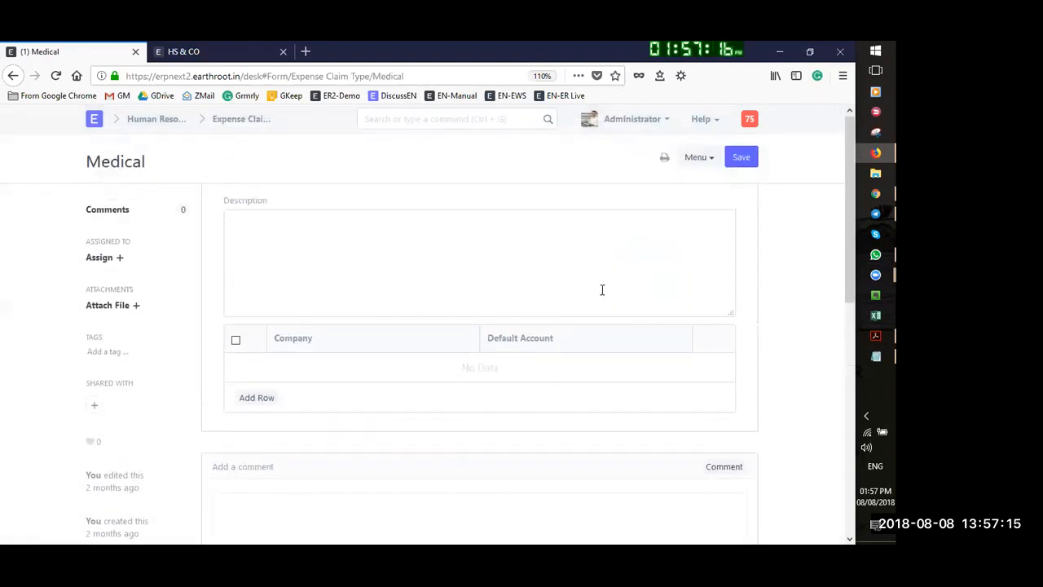
left_click(262, 398)
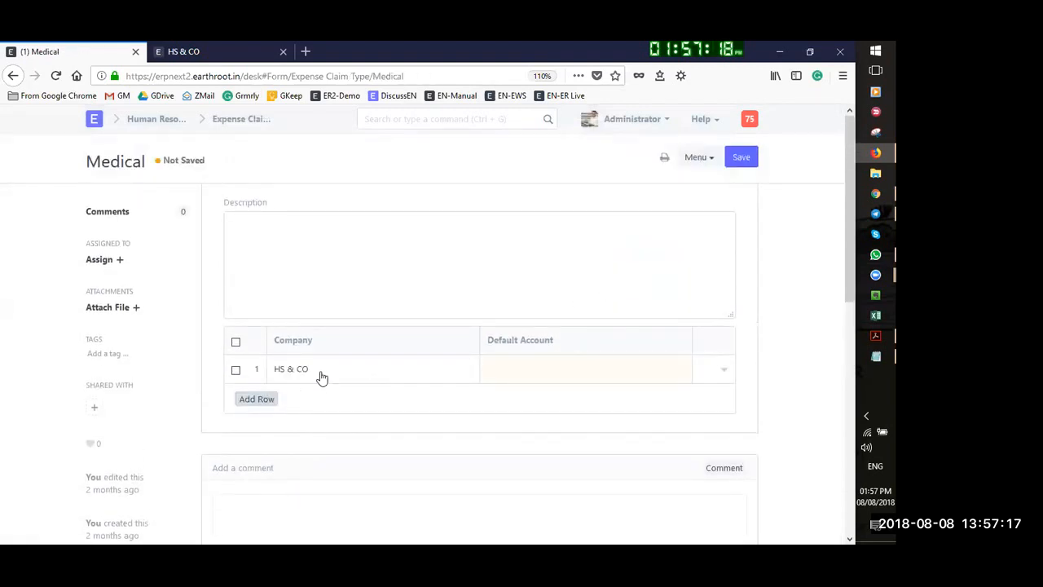
left_click(503, 367)
type("meci")
key("BackSpace")
key("BackSpace")
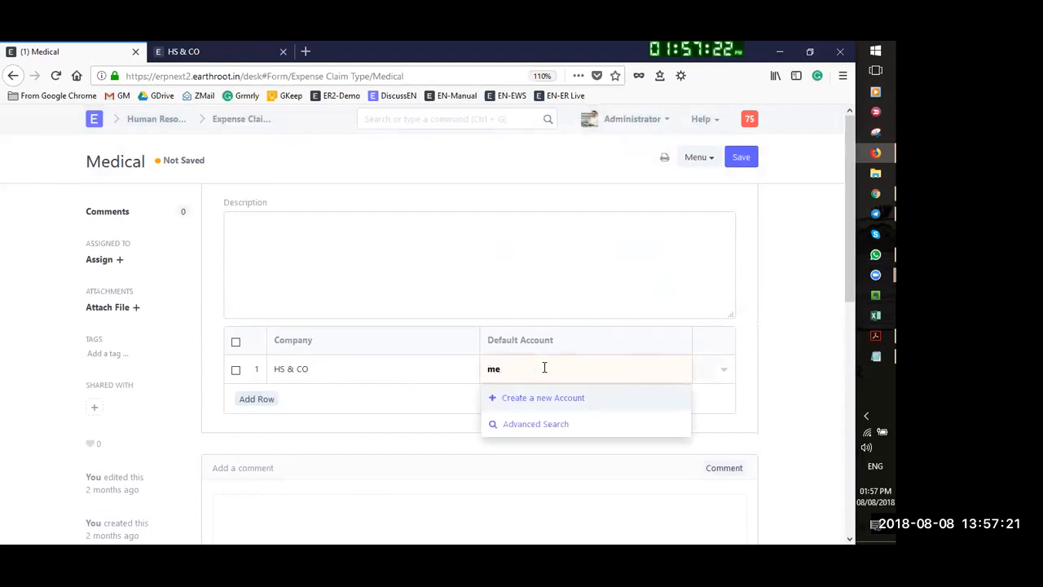
key("BackSpace")
key("BackSpace")
key("BackSpace")
type("off")
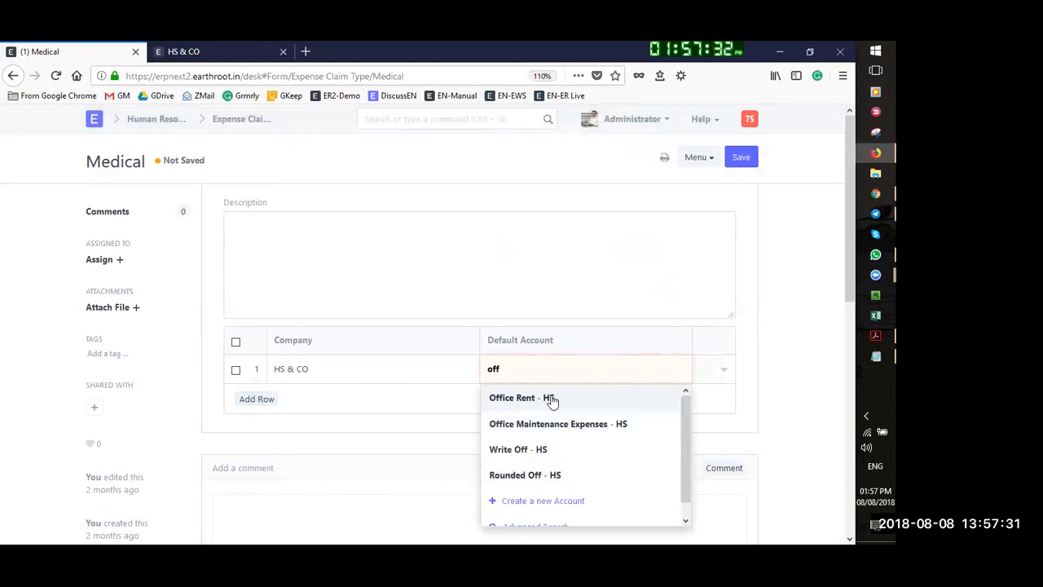
key("BackSpace")
key("BackSpace")
key("BackSpace")
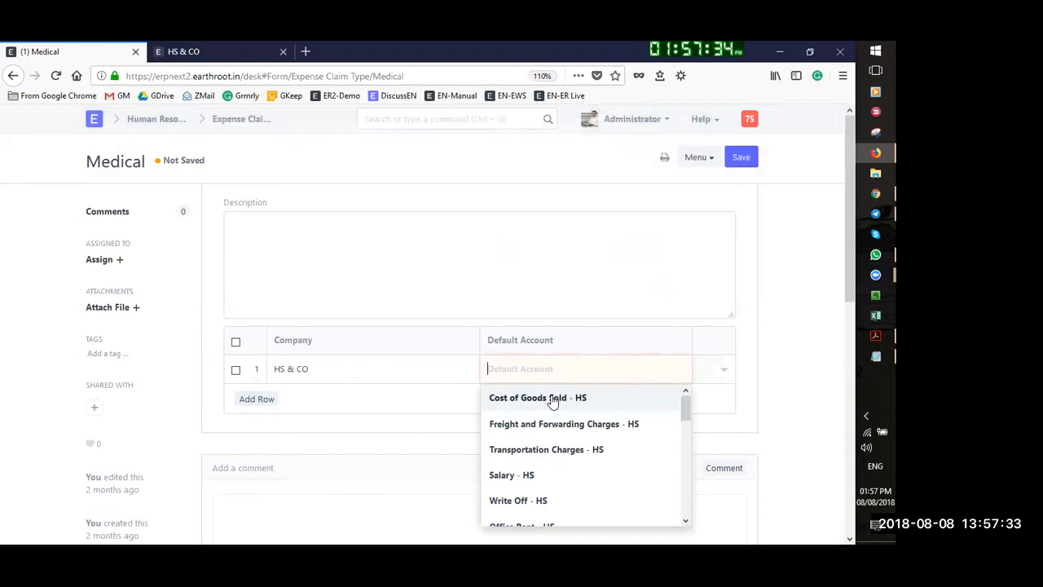
Choose Utility Expenses - HS as the default account and save the Medical claim type
scroll(558, 441, "down", 1)
scroll(566, 453, "up", 1)
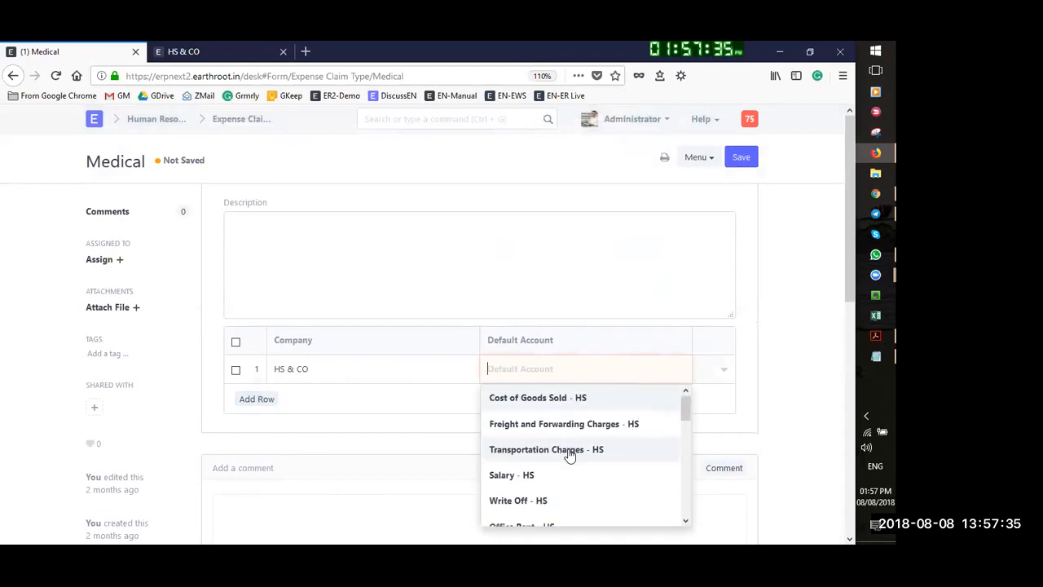
scroll(563, 478, "down", 1)
scroll(563, 478, "down", 5)
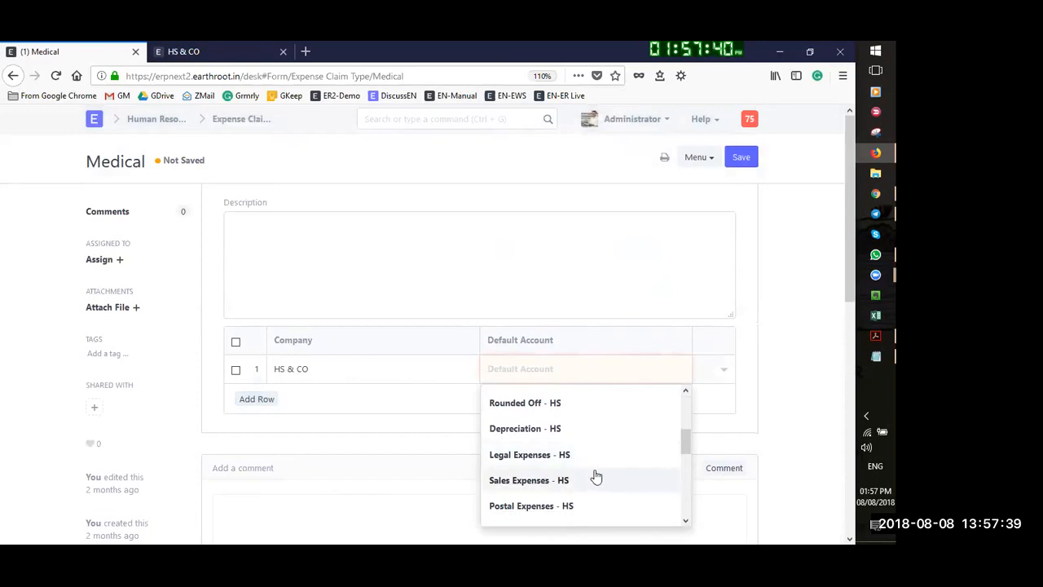
scroll(563, 454, "down", 2)
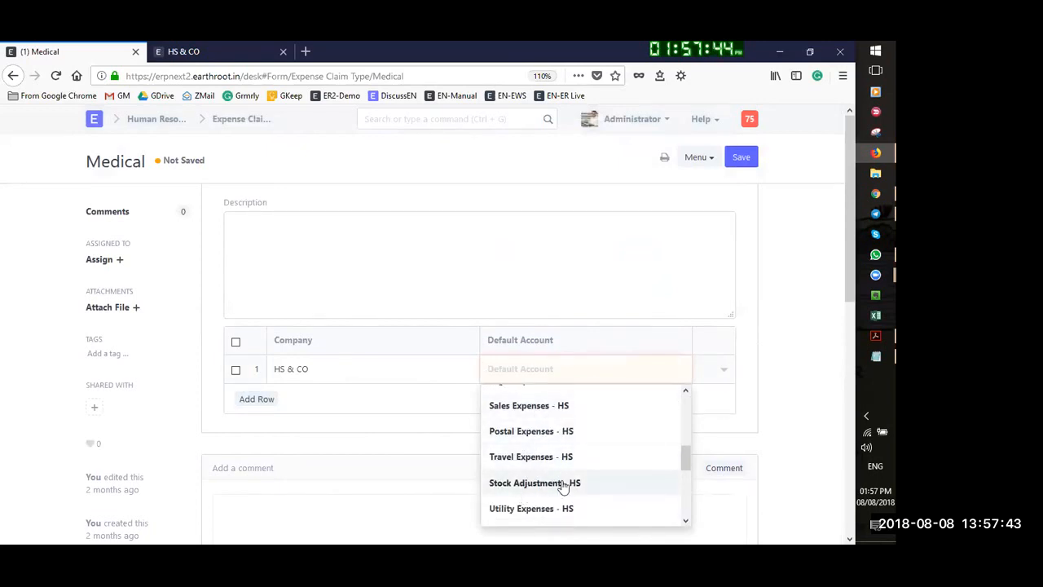
left_click(540, 508)
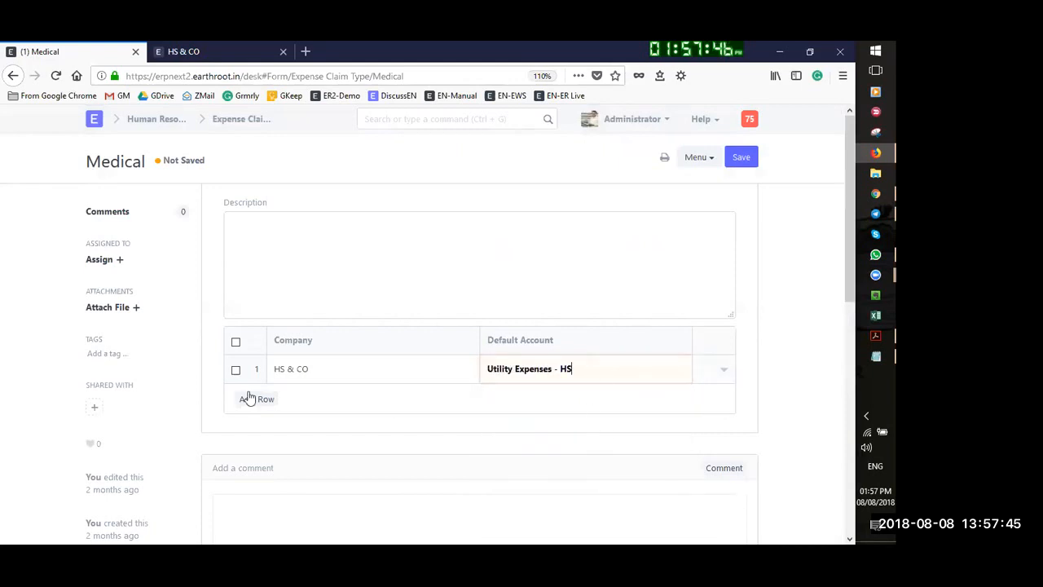
left_click(746, 159)
Save the Medical claim type again and enter 2,000 as the Medical row's claim amount
left_click(741, 159)
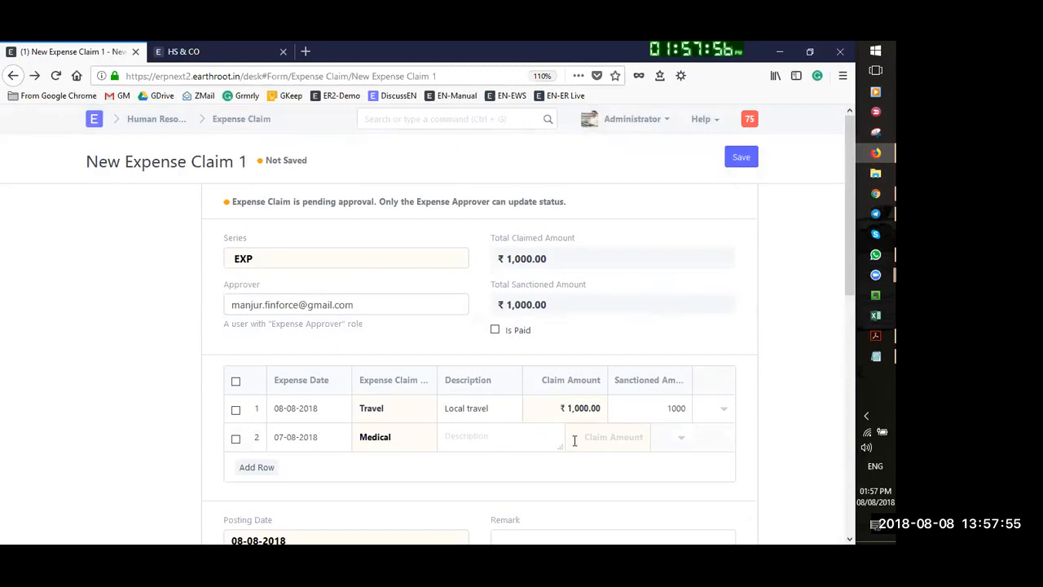
type("200")
left_click(498, 440)
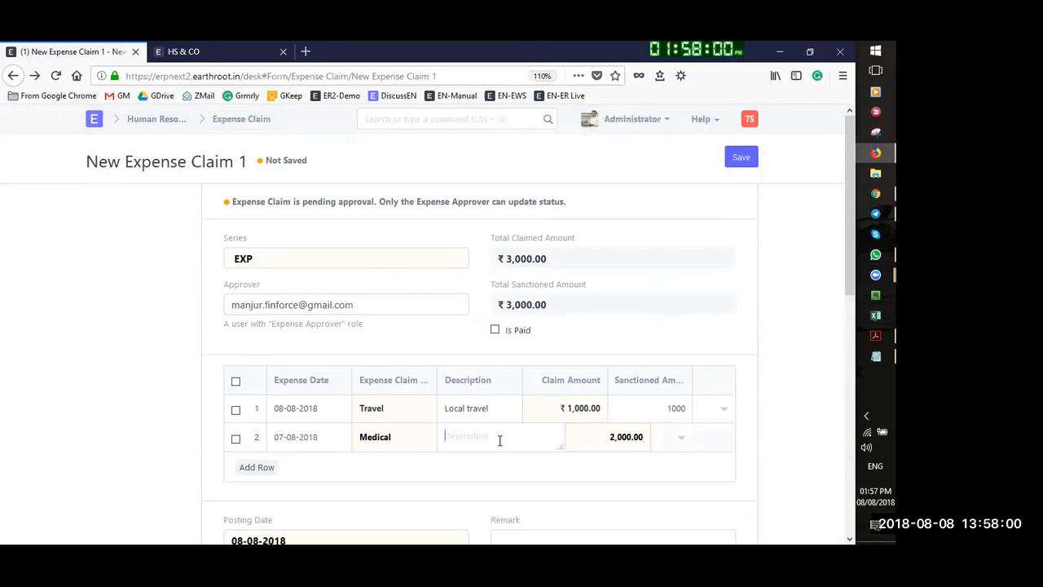
Clear the Medical row's sanctioned amount in its edit form, then open the From Employee choices
left_click(685, 441)
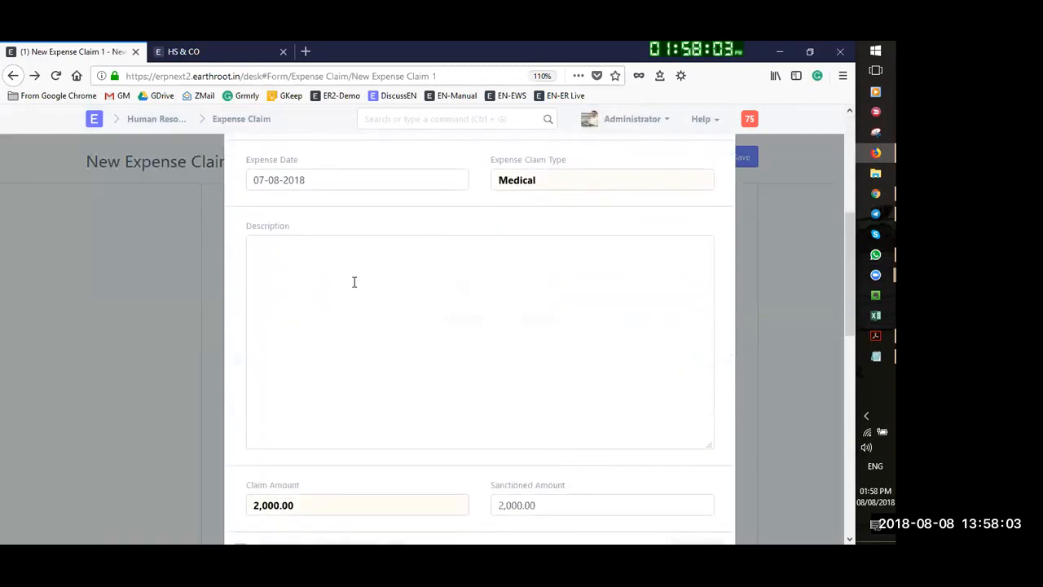
triple_click(559, 505)
key("BackSpace")
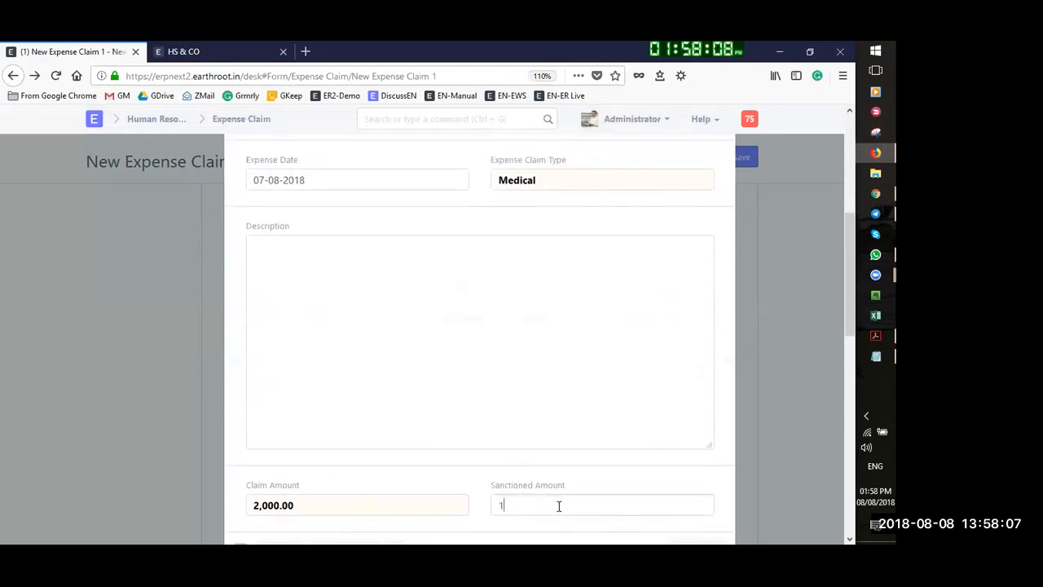
left_click(774, 479)
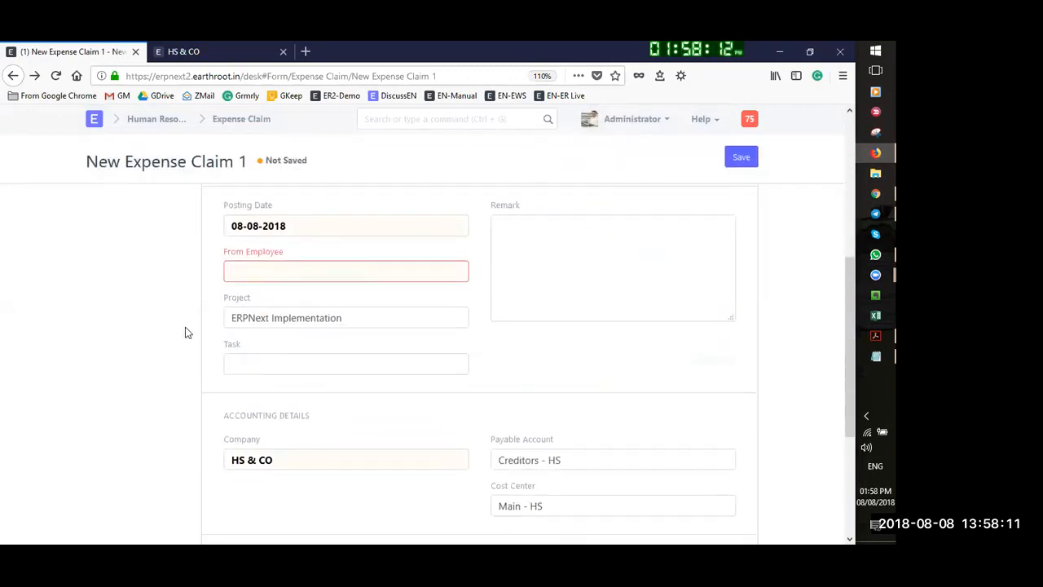
left_click(294, 272)
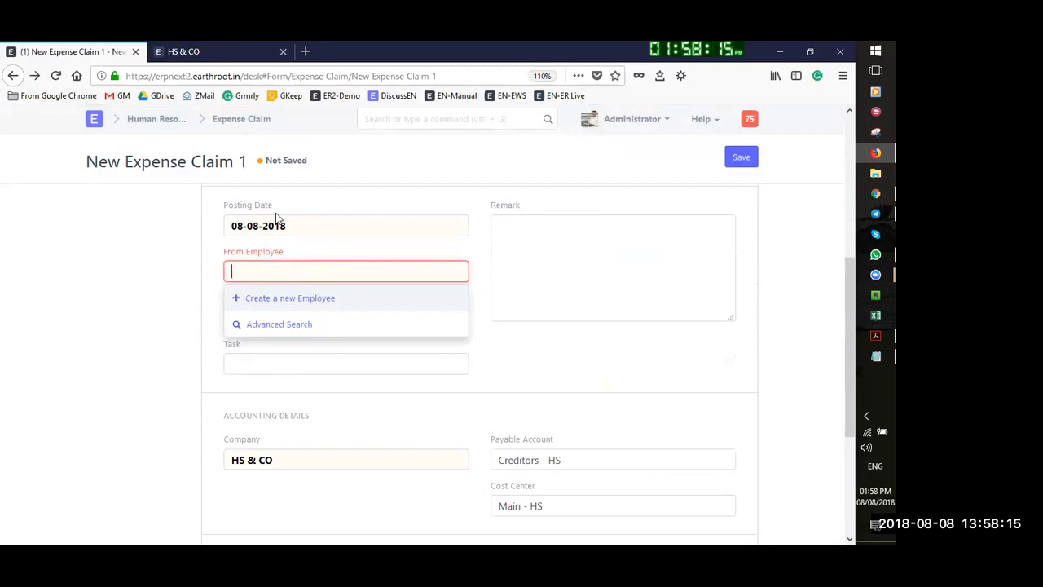
Start a new HS & CO employee, entering the full name and linking the matching user login
left_click(274, 300)
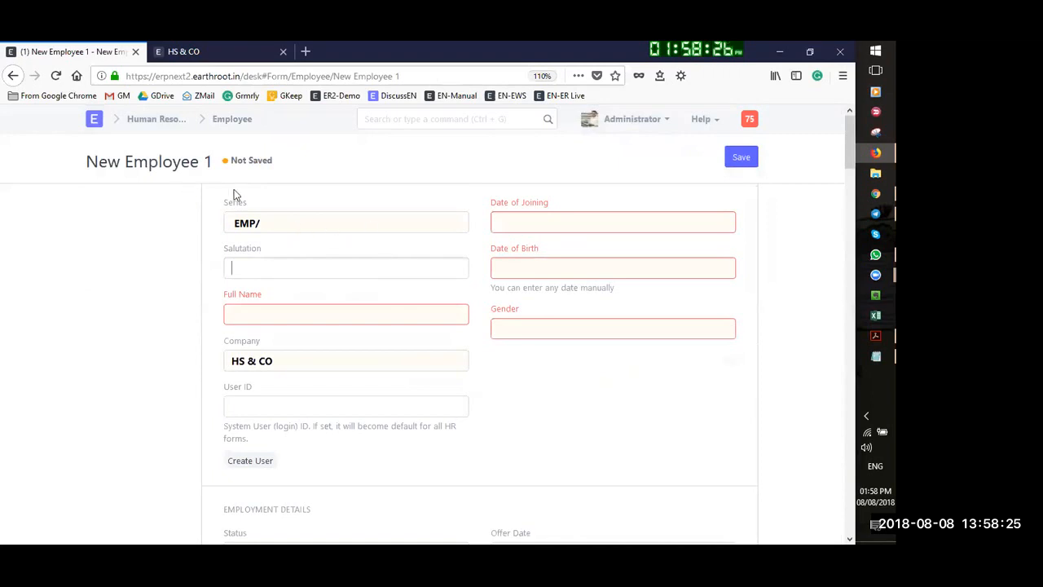
left_click(402, 261)
left_click(311, 304)
type("MLK")
key("BackSpace")
key("BackSpace")
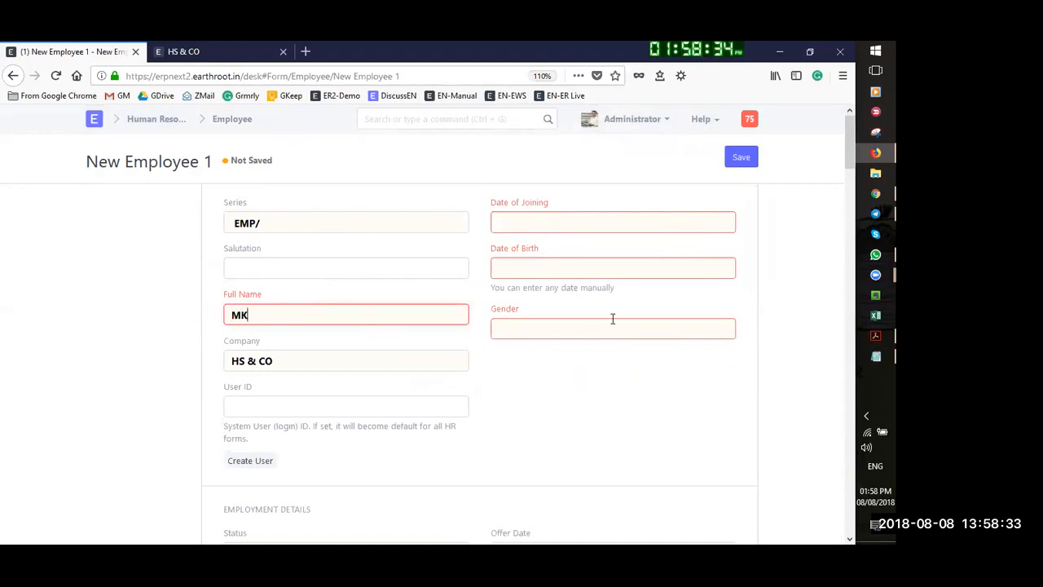
left_click(274, 418)
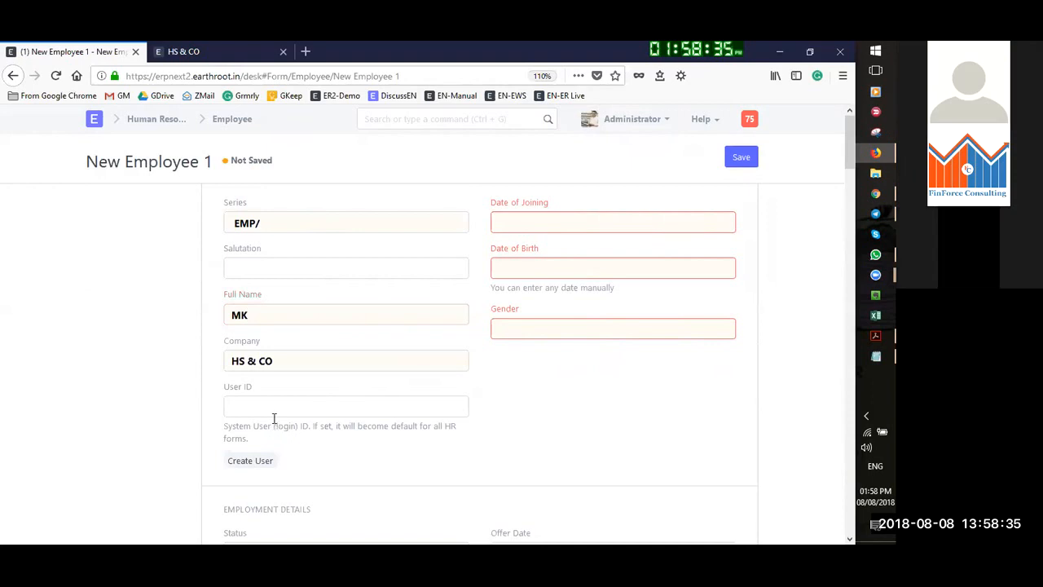
left_click(268, 409)
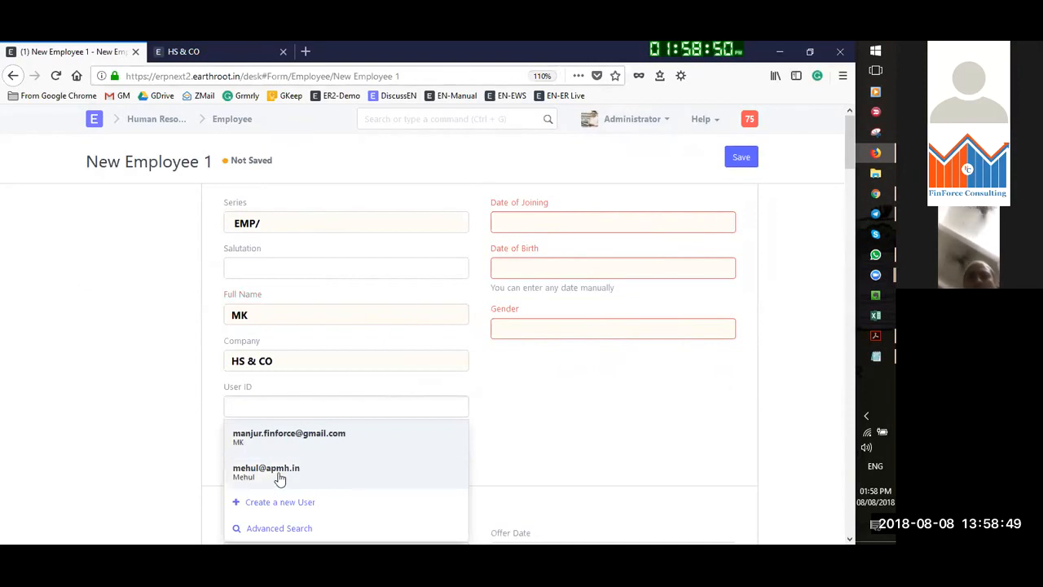
left_click(297, 438)
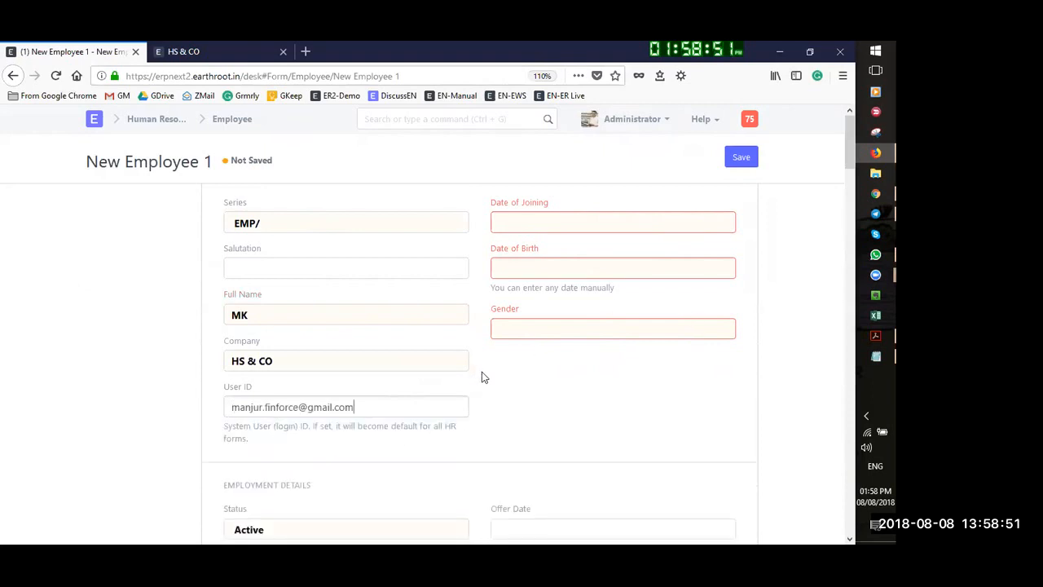
scroll(546, 408, "down", 1)
scroll(545, 405, "down", 2)
scroll(644, 352, "up", 2)
Set the employee's Date of Joining to 06-02-2014
left_click(530, 217)
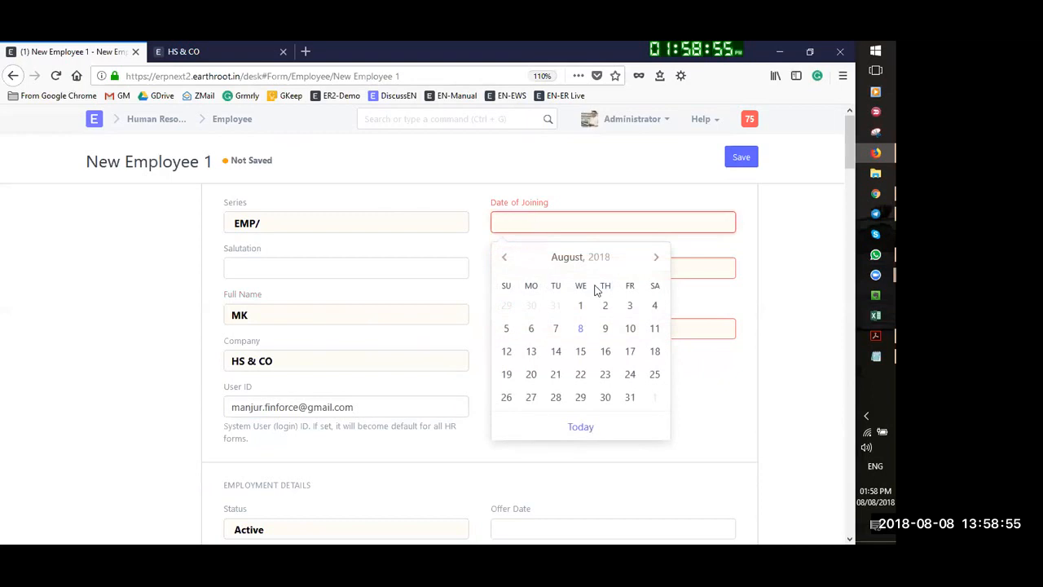
left_click(588, 259)
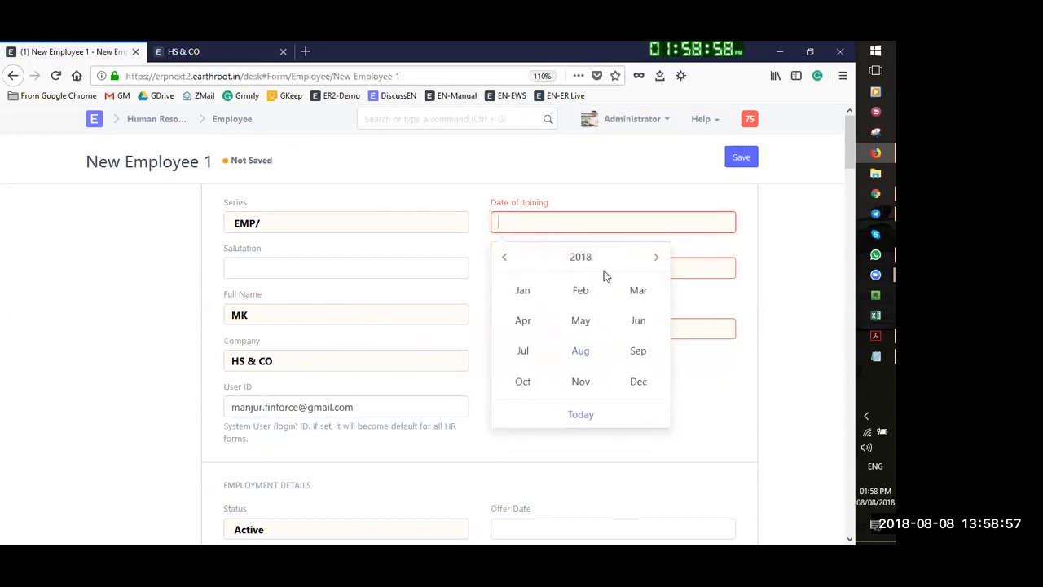
left_click(577, 259)
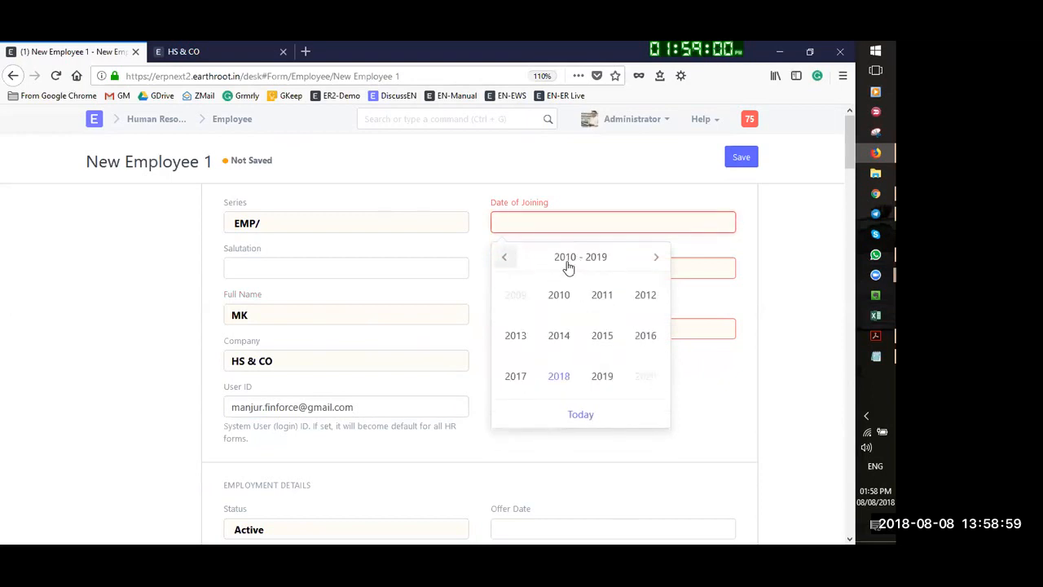
left_click(561, 341)
left_click(601, 300)
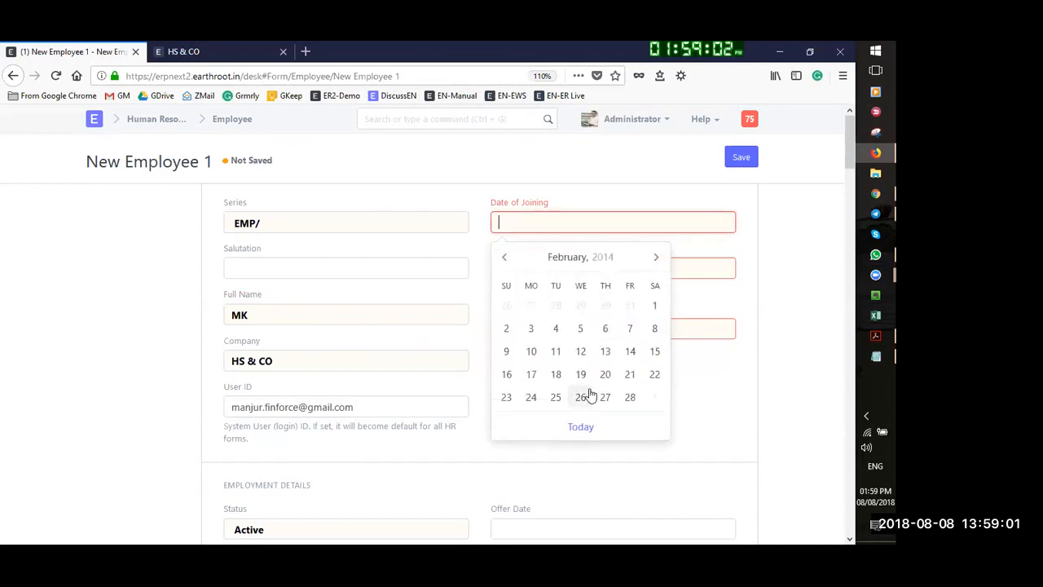
left_click(607, 330)
Set the employee's Date of Birth to 01-02-2012
left_click(551, 268)
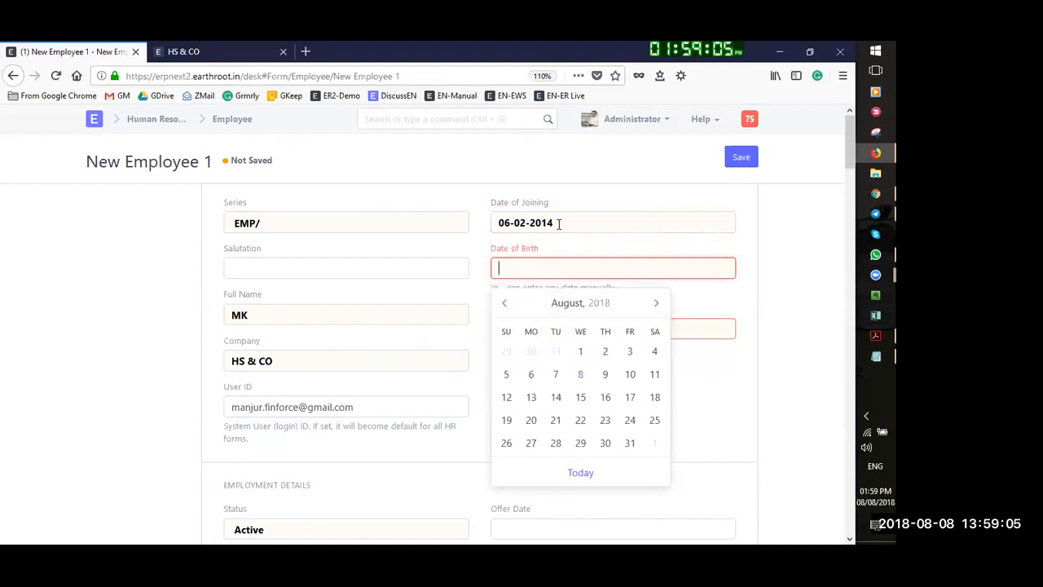
left_click(578, 303)
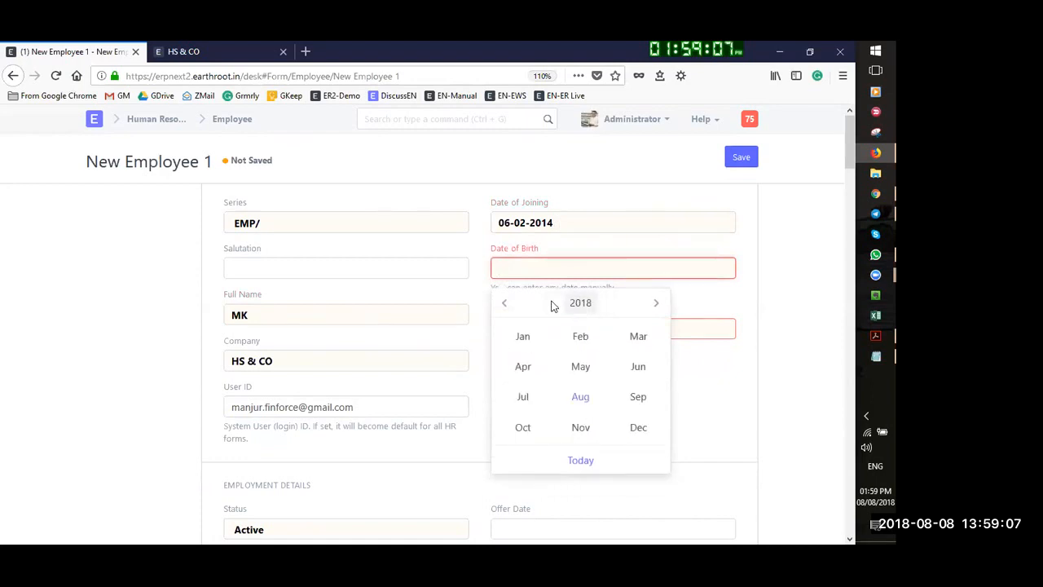
left_click(503, 302)
left_click(504, 303)
left_click(503, 302)
left_click(503, 302)
left_click(503, 302)
left_click(503, 302)
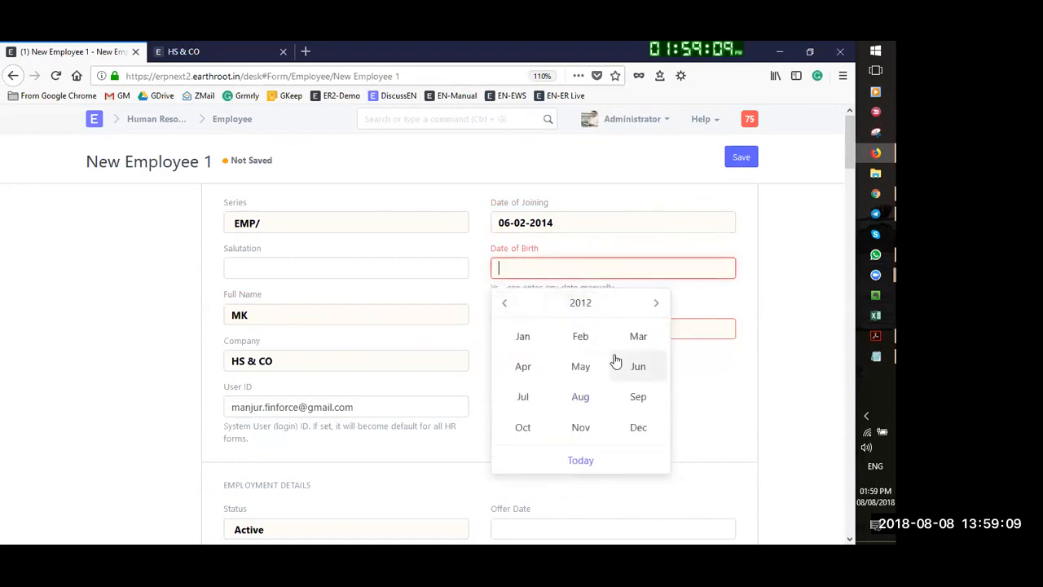
left_click(580, 336)
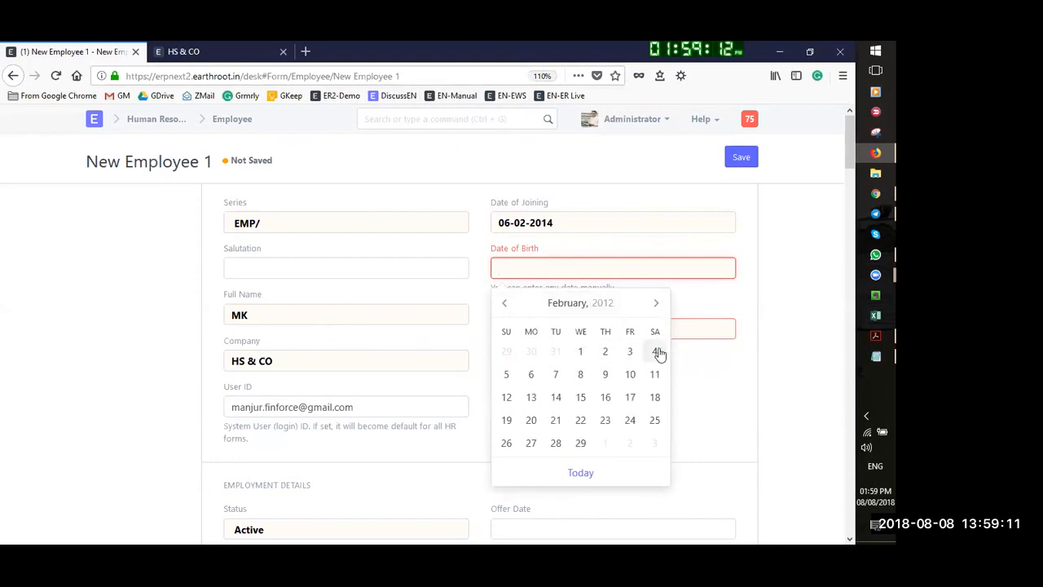
left_click(580, 351)
left_click(556, 322)
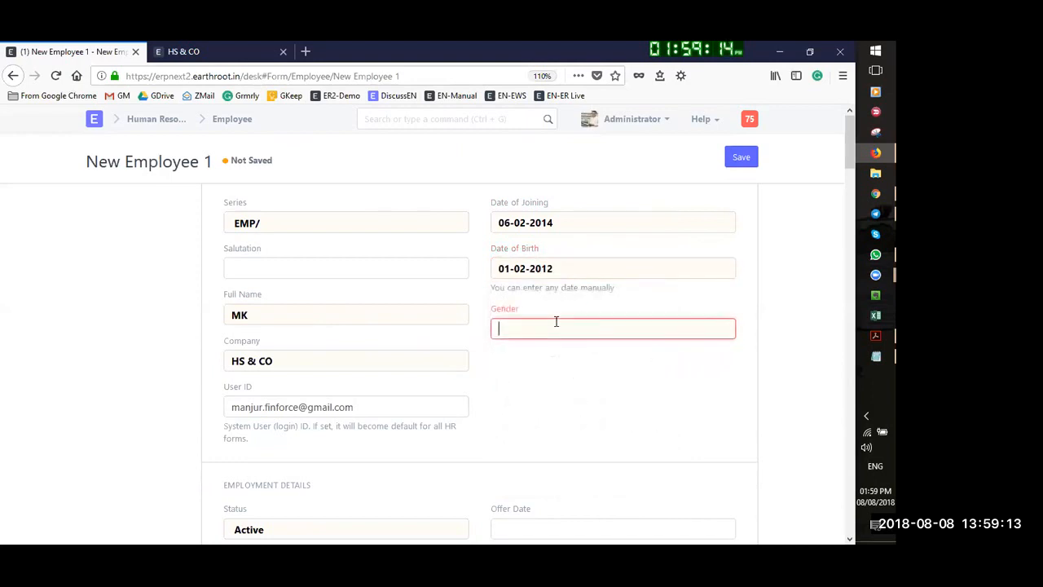
Set the employee's gender to Male and save the record as EMP/0001
type("m")
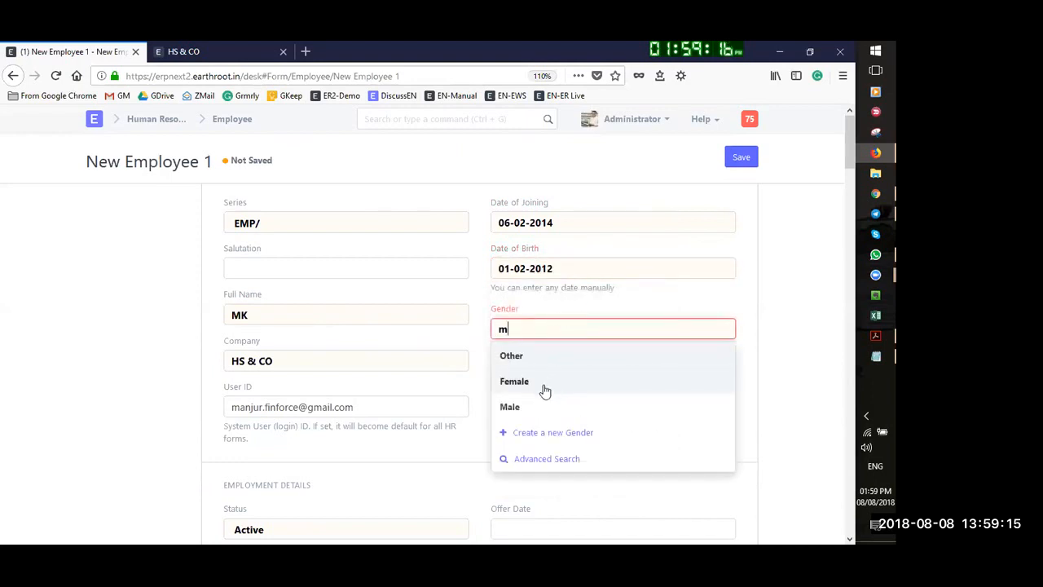
left_click(528, 404)
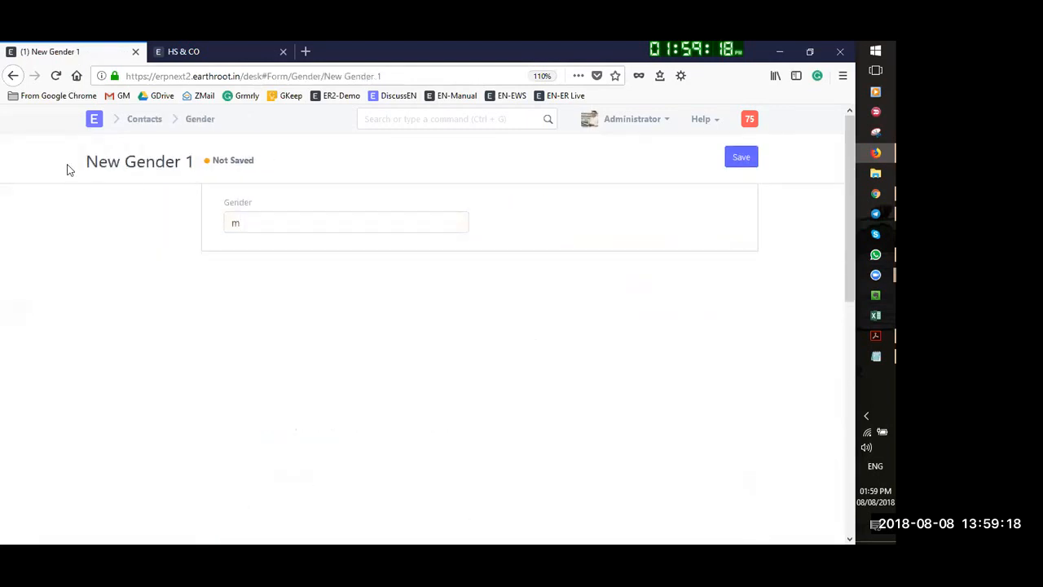
left_click(12, 75)
left_click(533, 328)
type("m")
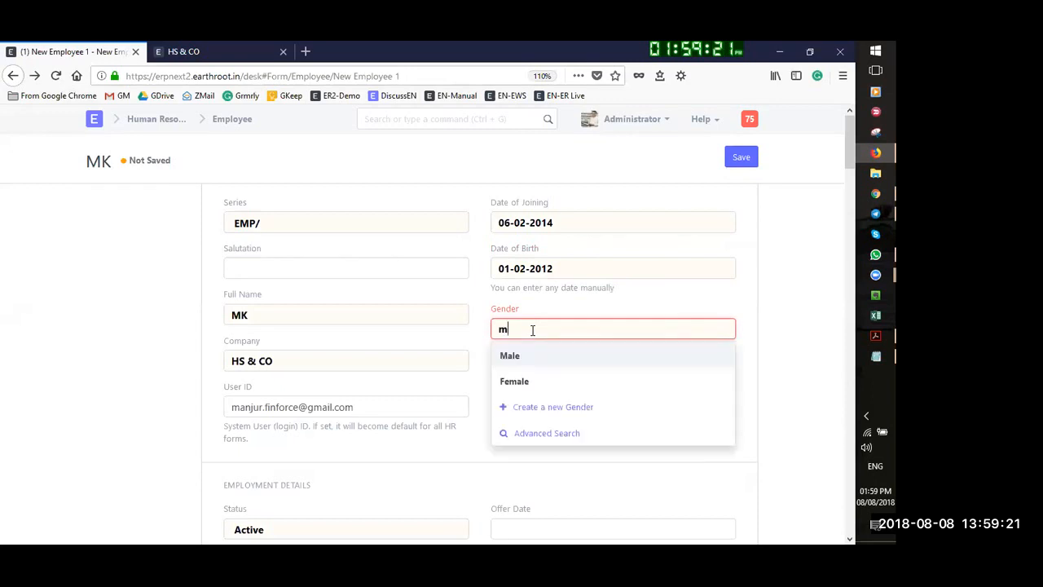
left_click(528, 357)
left_click(740, 160)
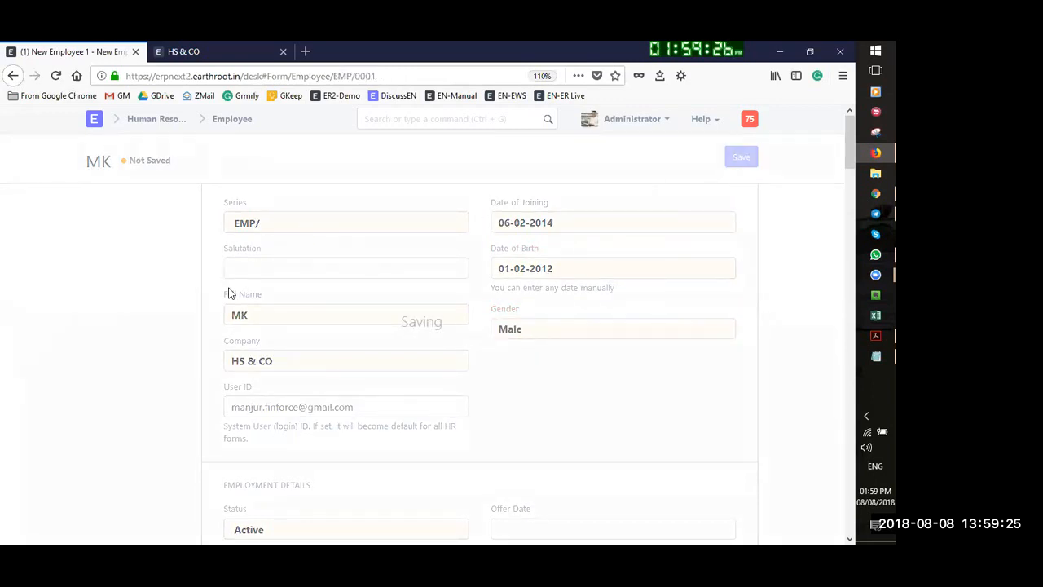
left_click(741, 159)
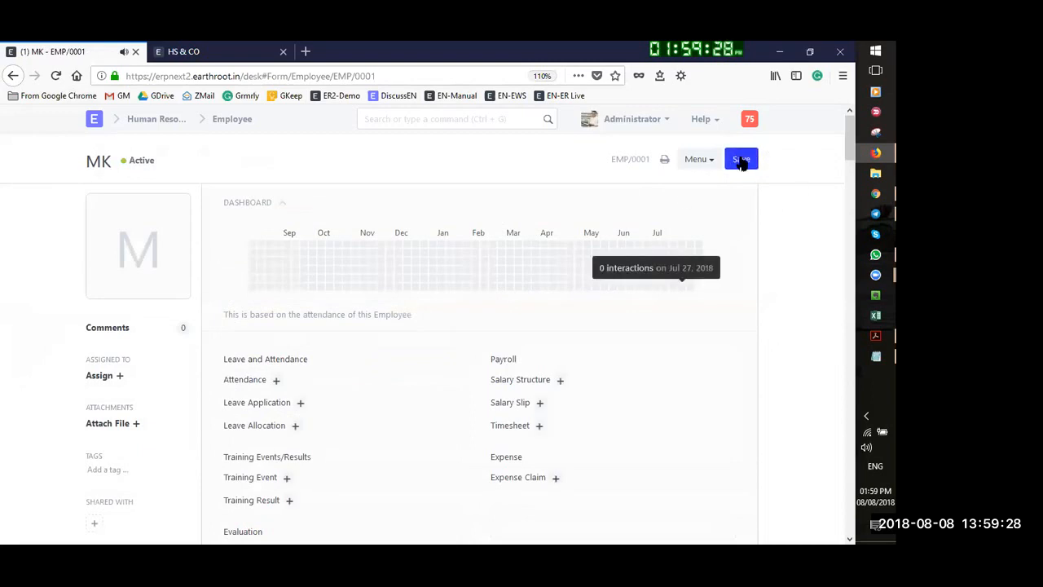
On the expense claim, choose employee EMP/0001 and project ERPNext Implementation
left_click(12, 76)
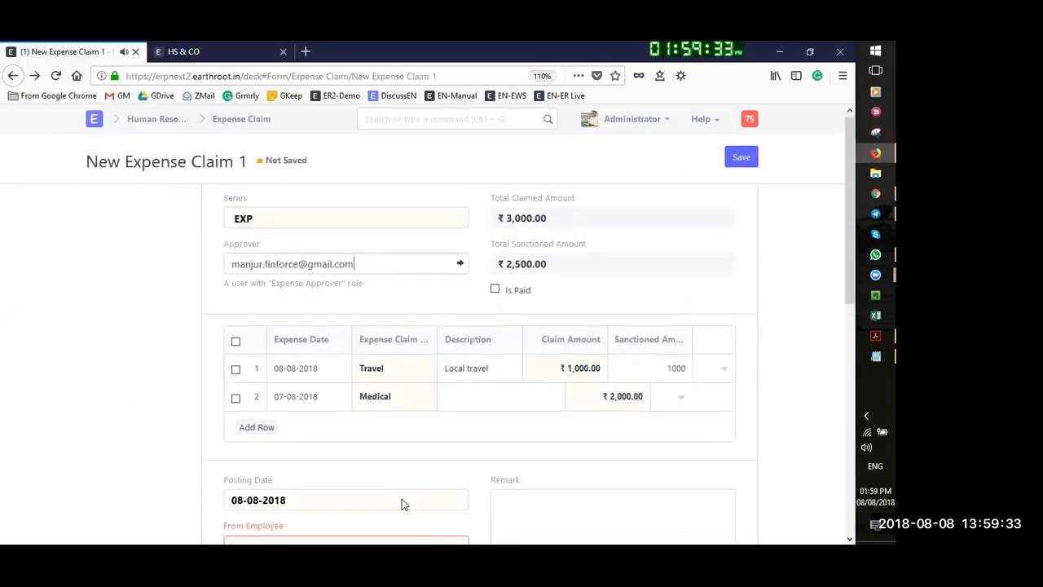
scroll(400, 500, "down", 3)
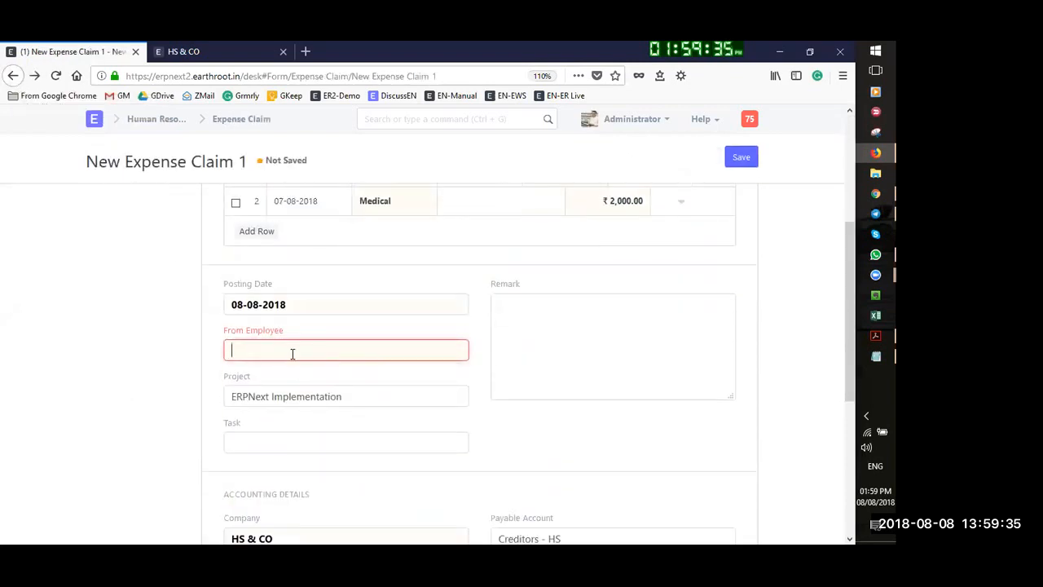
left_click(292, 353)
left_click(270, 386)
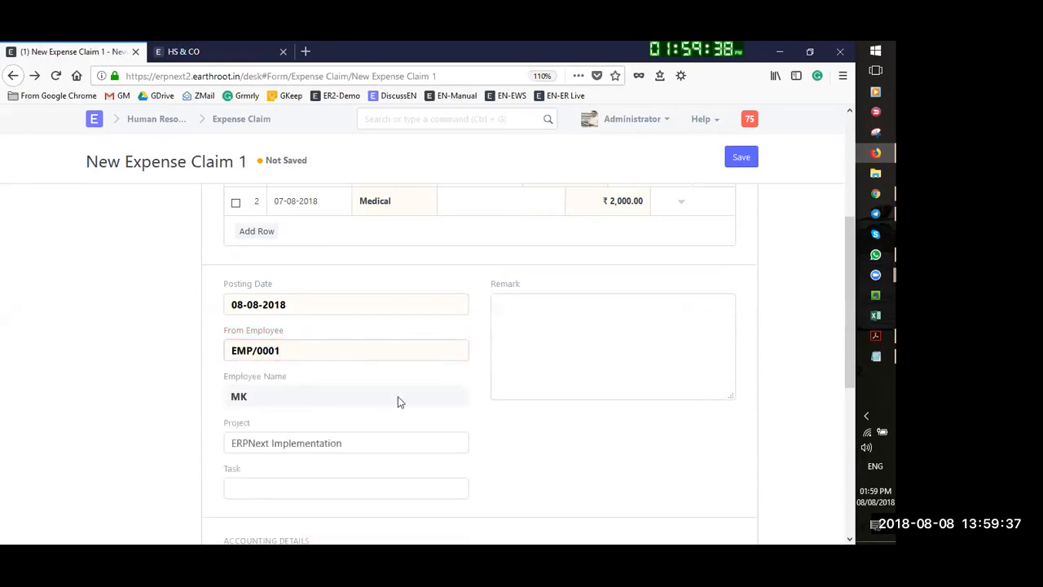
scroll(372, 347, "down", 1)
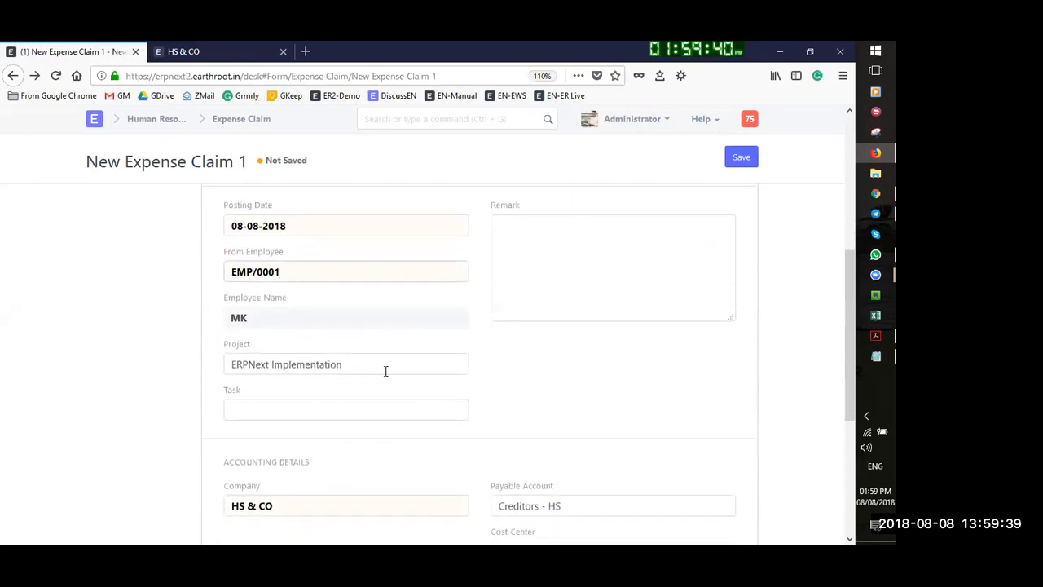
left_click_drag(412, 362, 94, 366)
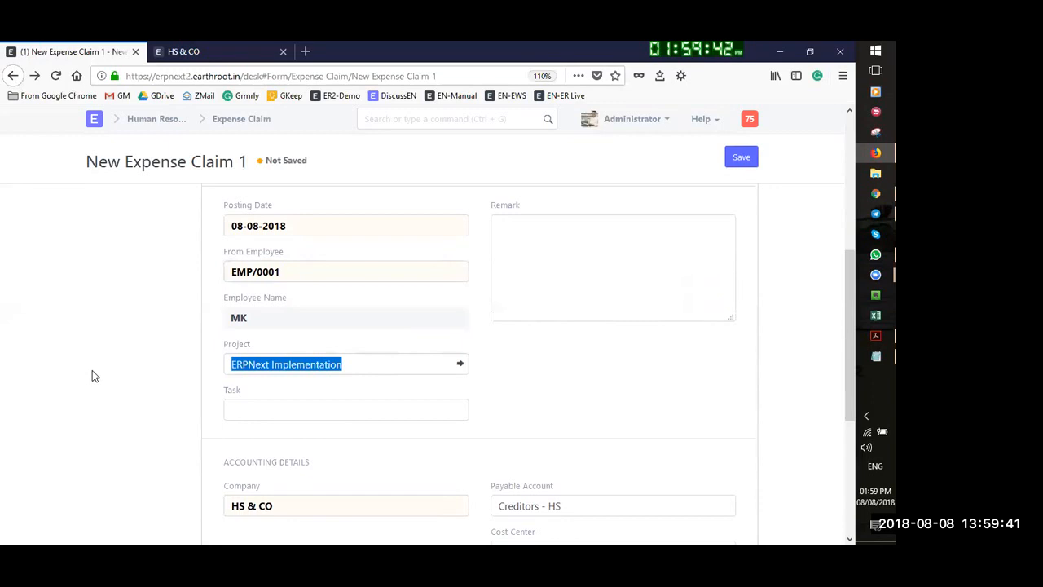
key("BackSpace")
type("e")
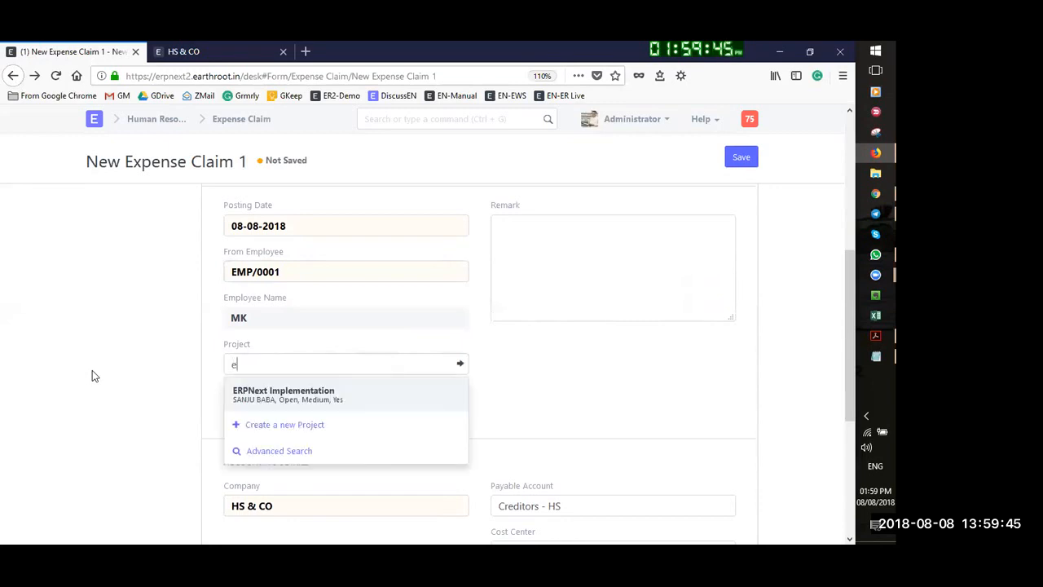
key("BackSpace")
left_click(310, 394)
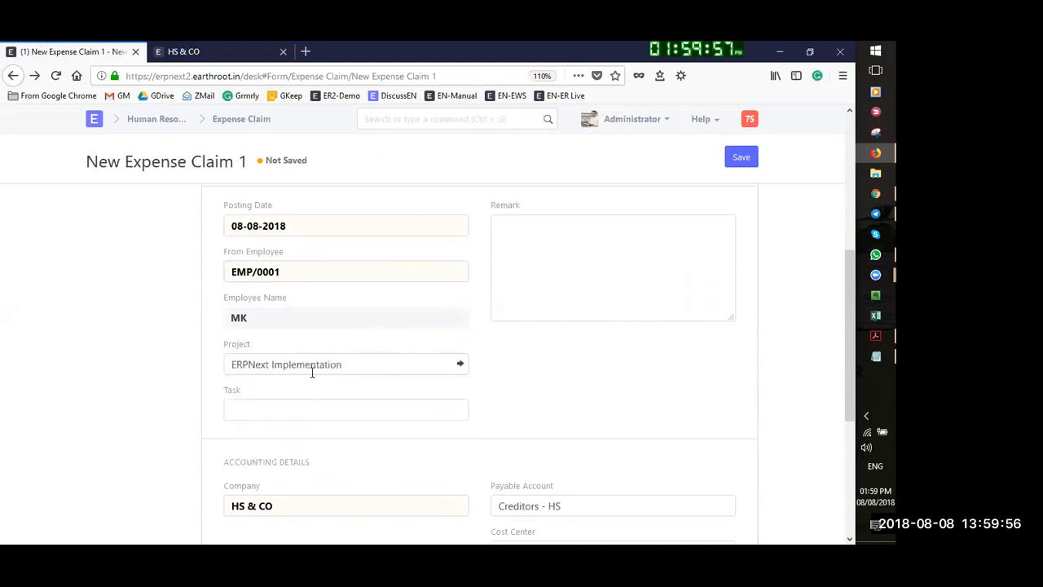
Attach task TASK00001 and review the accounting details with payable account Creditors - HS
left_click(321, 416)
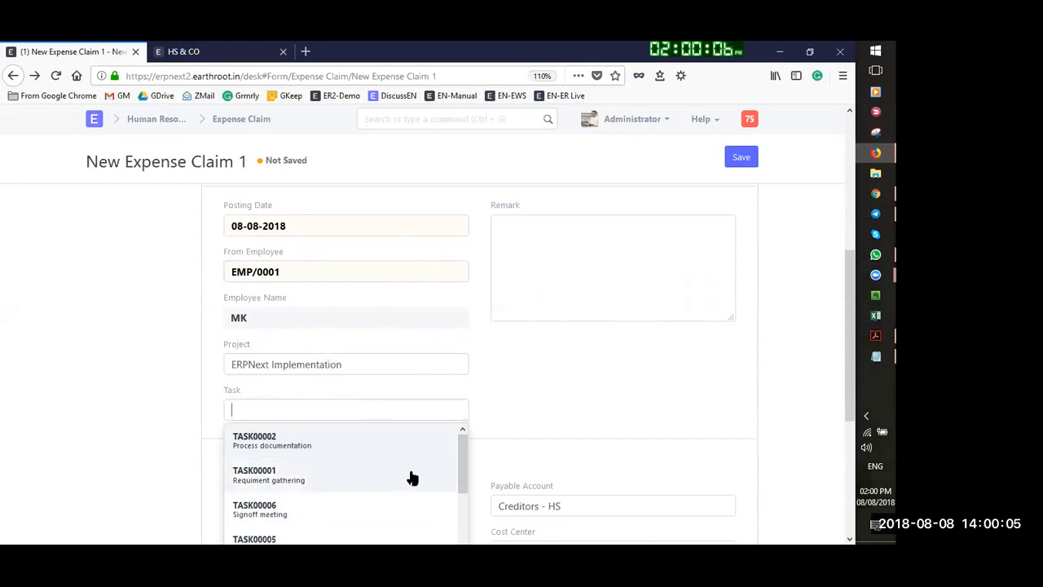
left_click_drag(463, 478, 464, 477)
scroll(326, 481, "down", 3)
scroll(294, 481, "up", 3)
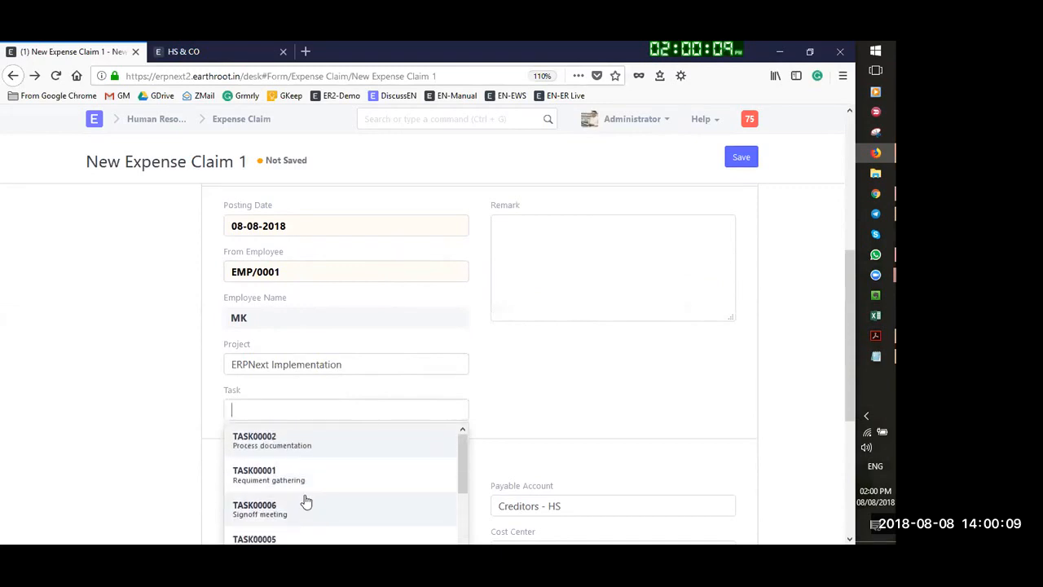
left_click(281, 475)
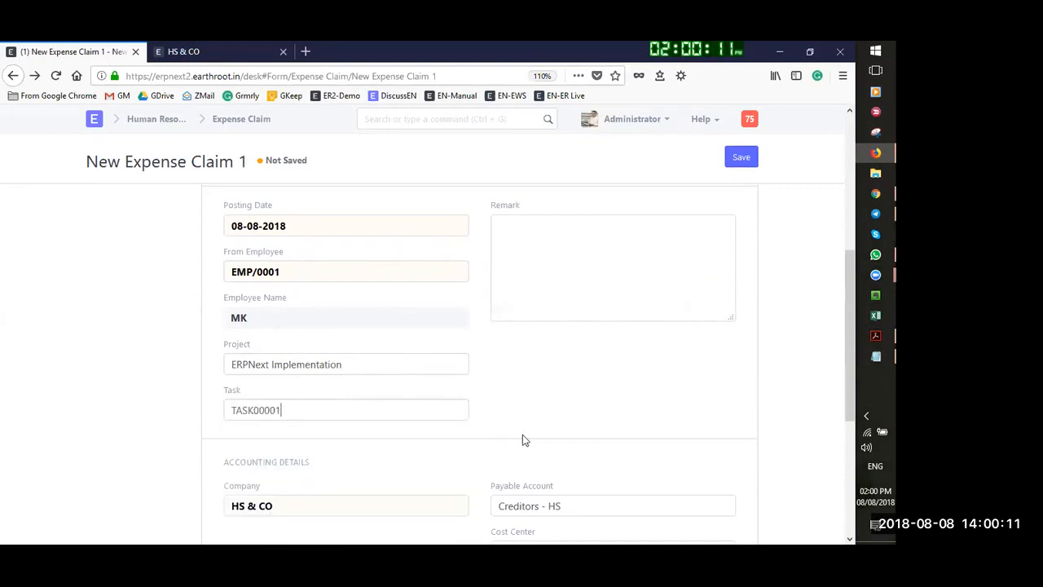
scroll(522, 440, "down", 3)
scroll(575, 380, "up", 1)
scroll(596, 380, "down", 2)
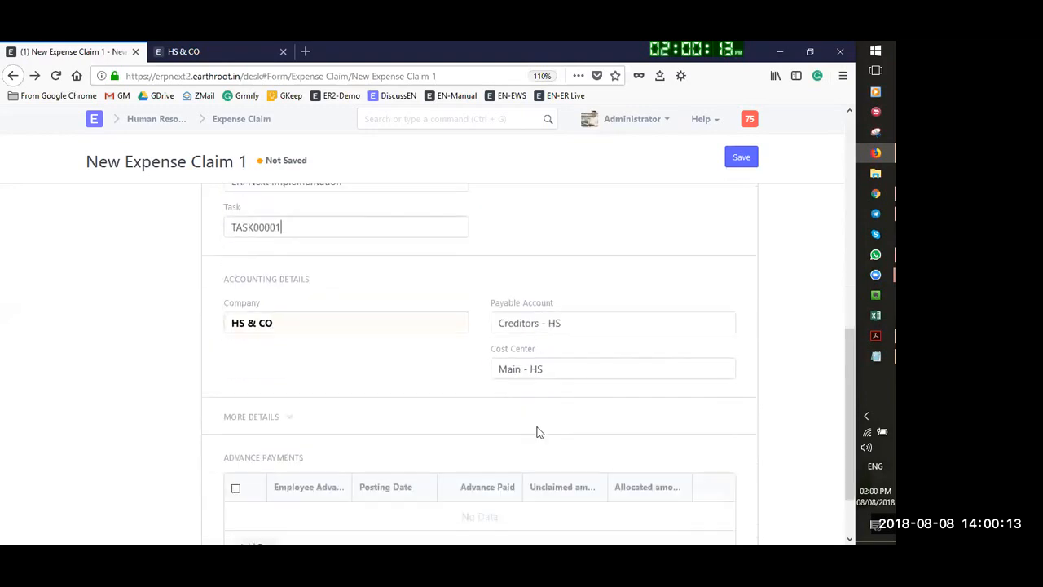
scroll(537, 431, "down", 1)
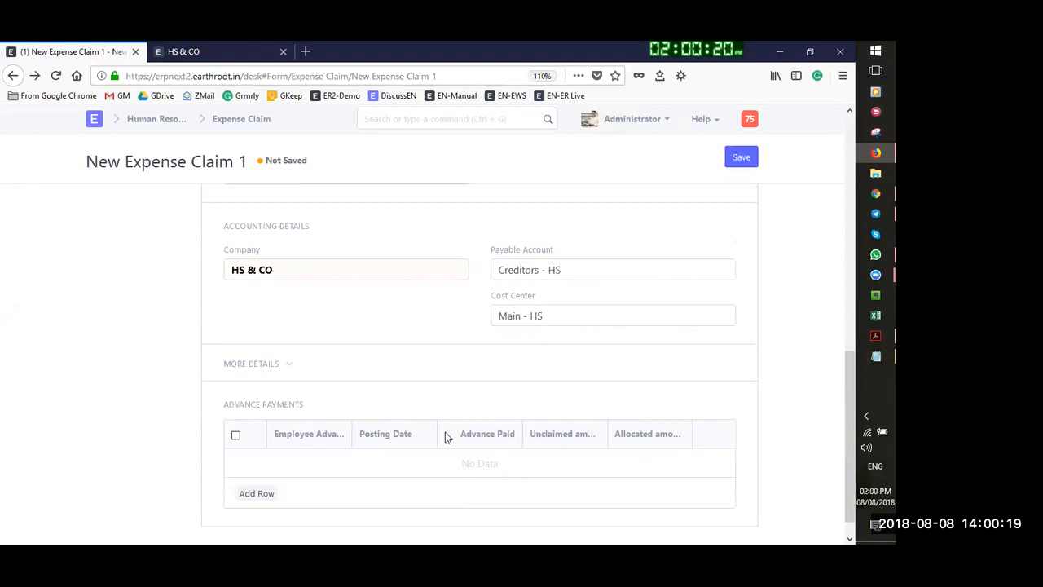
Save the claim as draft EXP00001 and try submitting it, dismissing the approval-status error
left_click(290, 366)
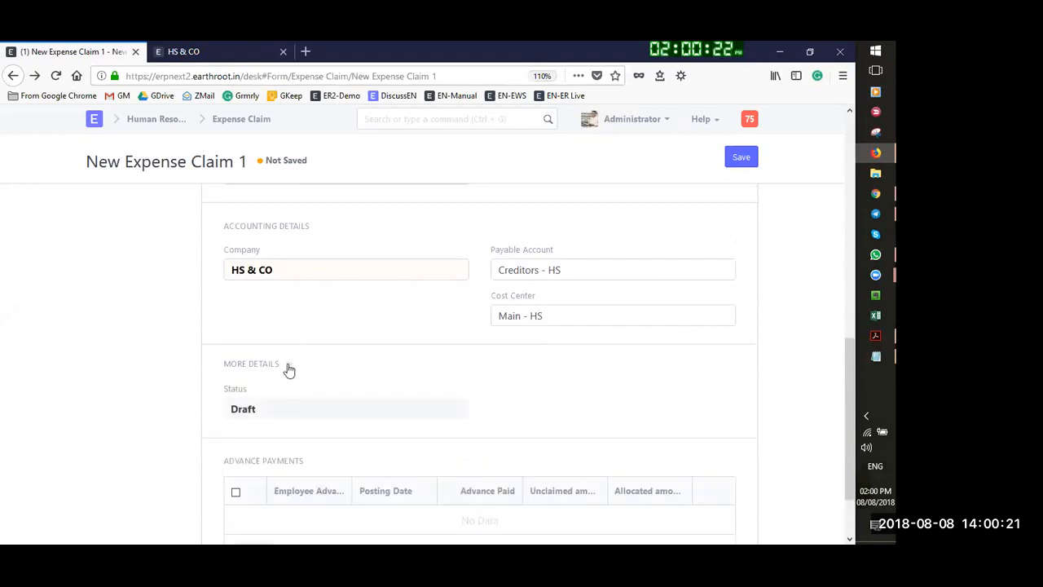
left_click(289, 368)
left_click(740, 157)
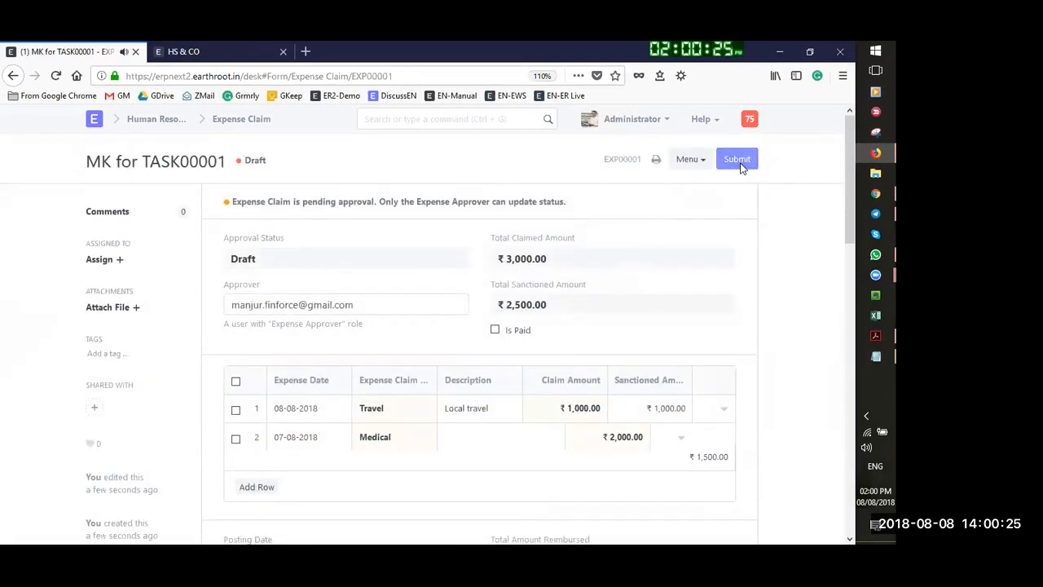
left_click(739, 160)
left_click(603, 145)
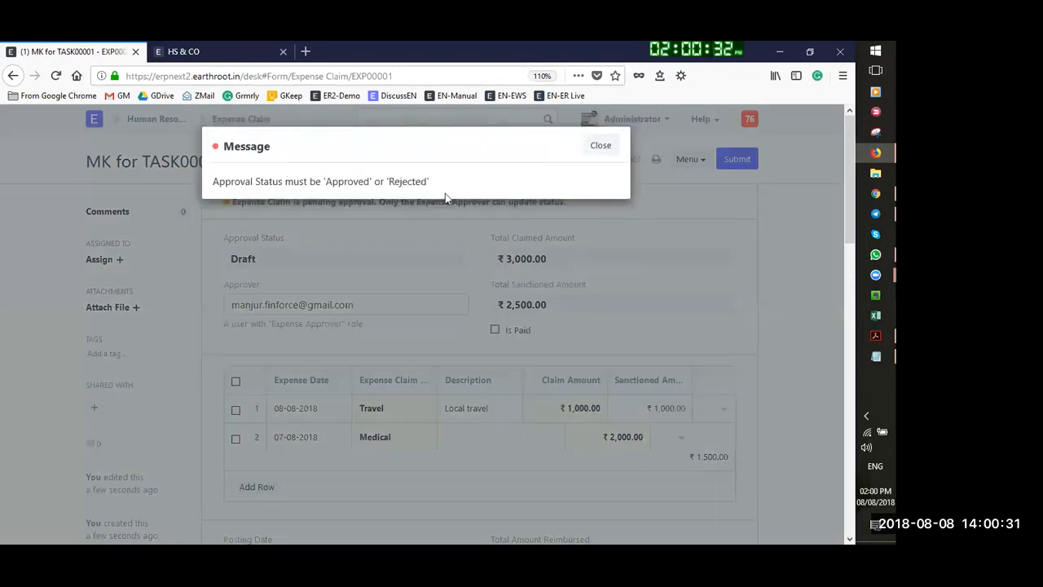
left_click(600, 147)
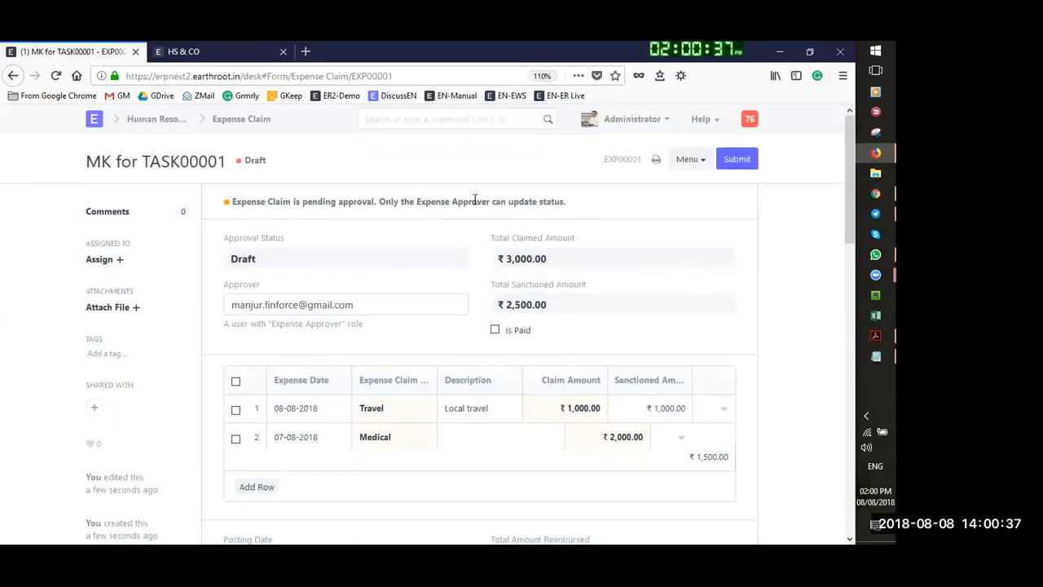
Reopen EXP00001 from the Expense Claim list and glance over its actions menu
left_click(261, 118)
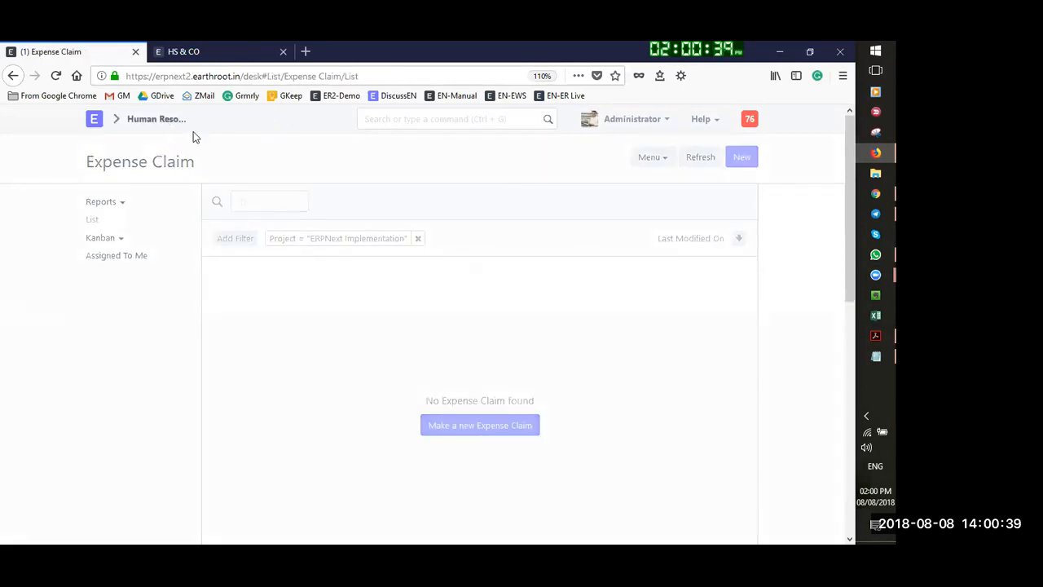
left_click(298, 302)
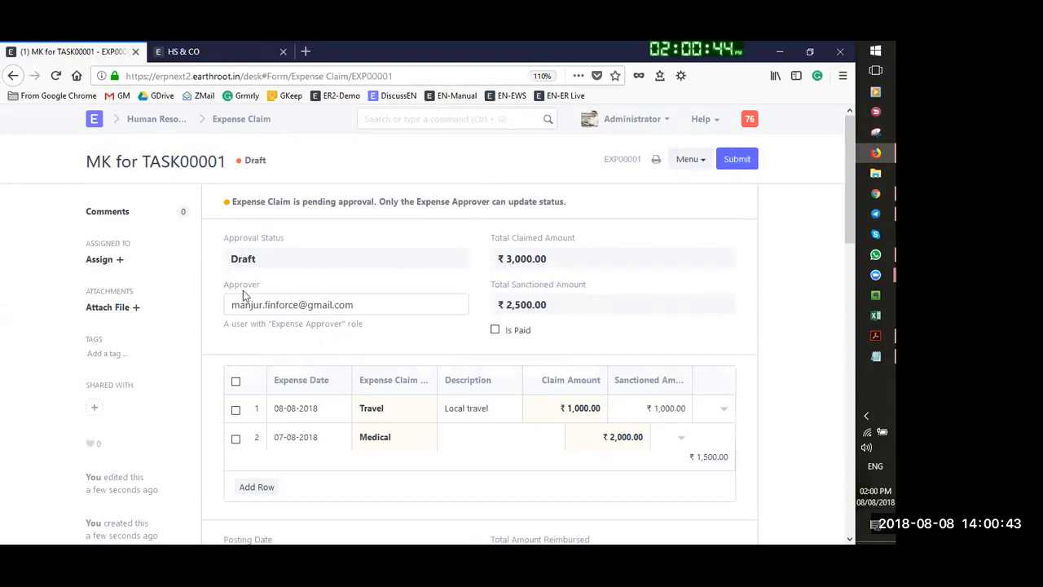
left_click(704, 162)
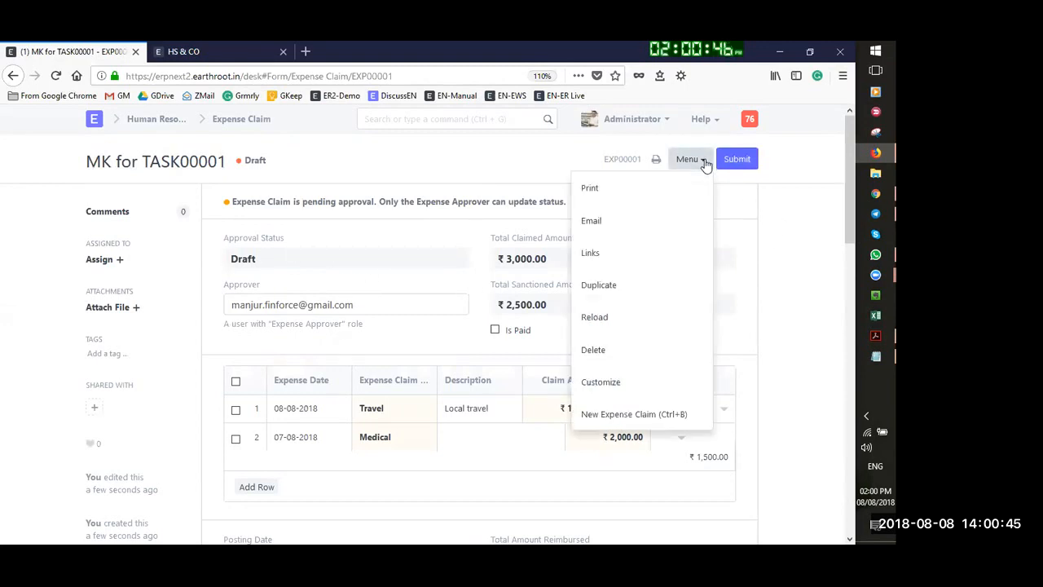
left_click(766, 190)
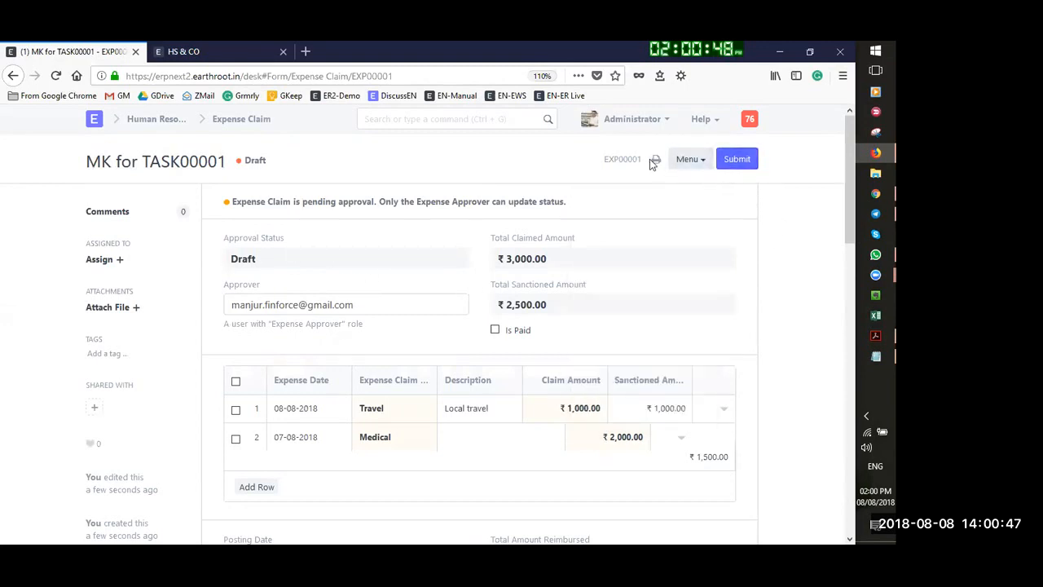
scroll(676, 296, "down", 3)
scroll(675, 296, "up", 3)
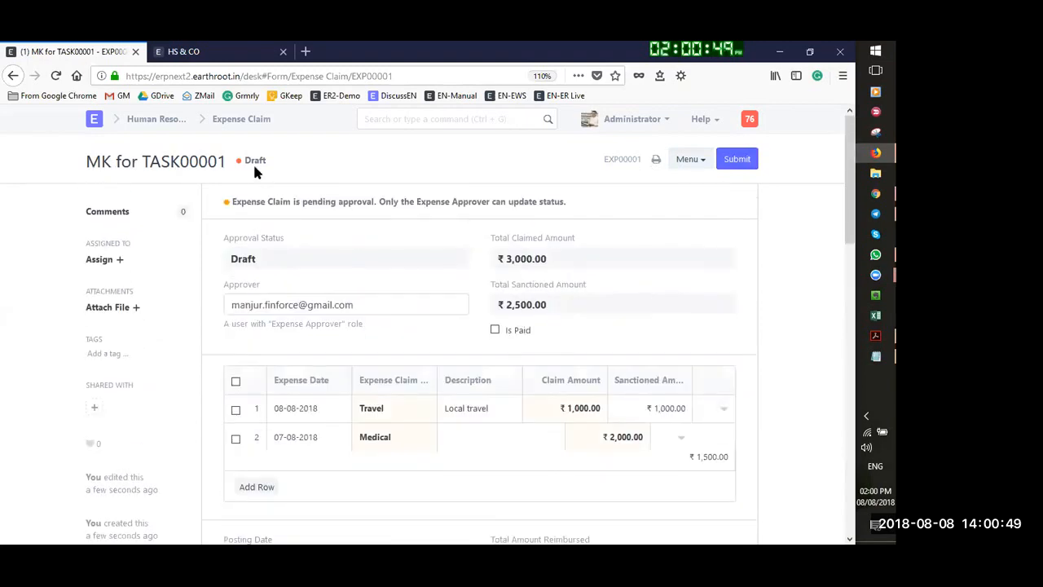
Search 'expen' from Human Resources, clear the Project filter on the Expense Claim list, and open EXP00001
left_click(167, 118)
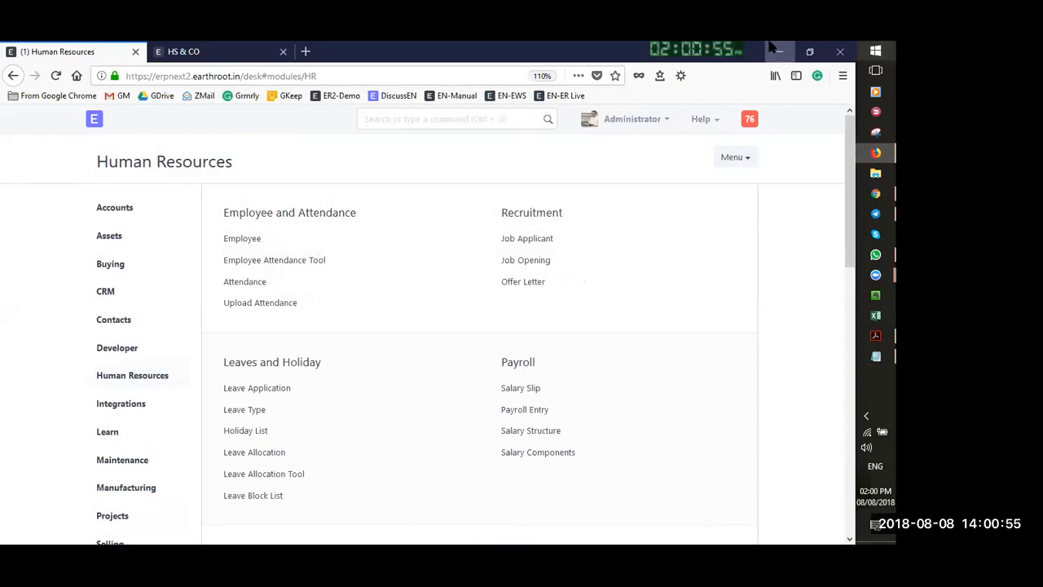
left_click(422, 121)
type("expen")
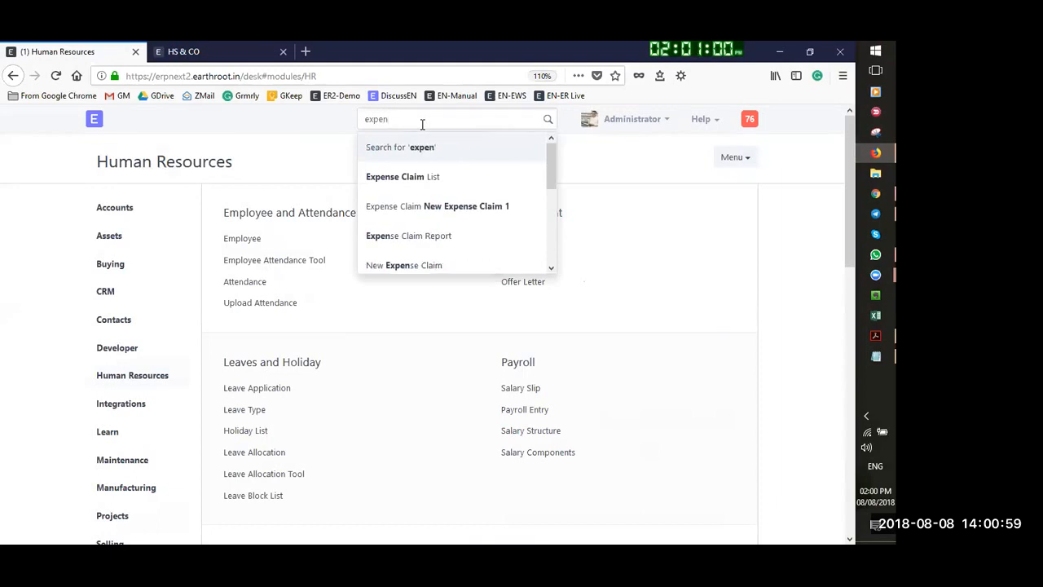
left_click(434, 176)
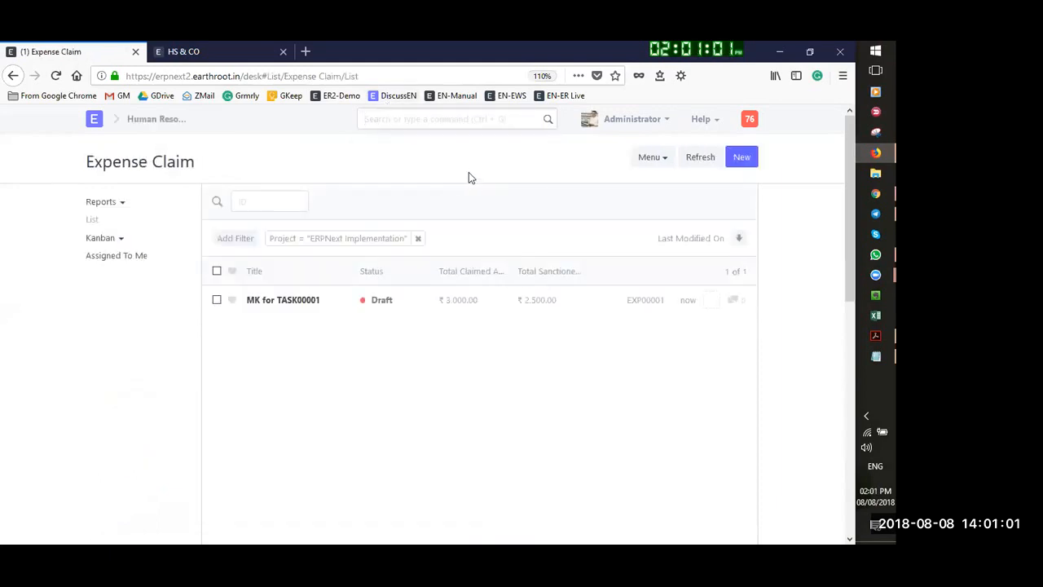
left_click(417, 241)
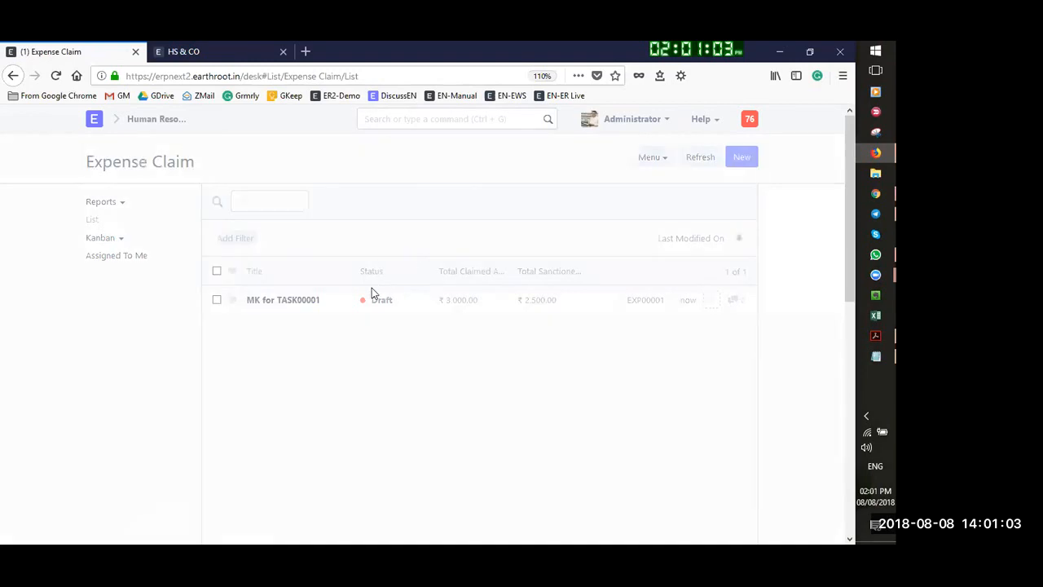
left_click(287, 301)
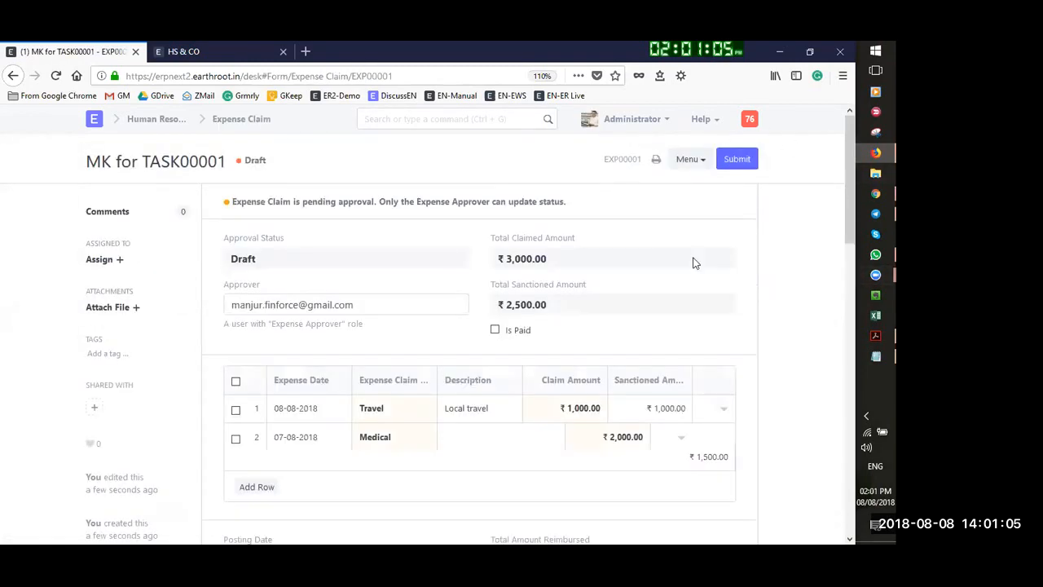
scroll(693, 261, "down", 4)
scroll(693, 263, "down", 2)
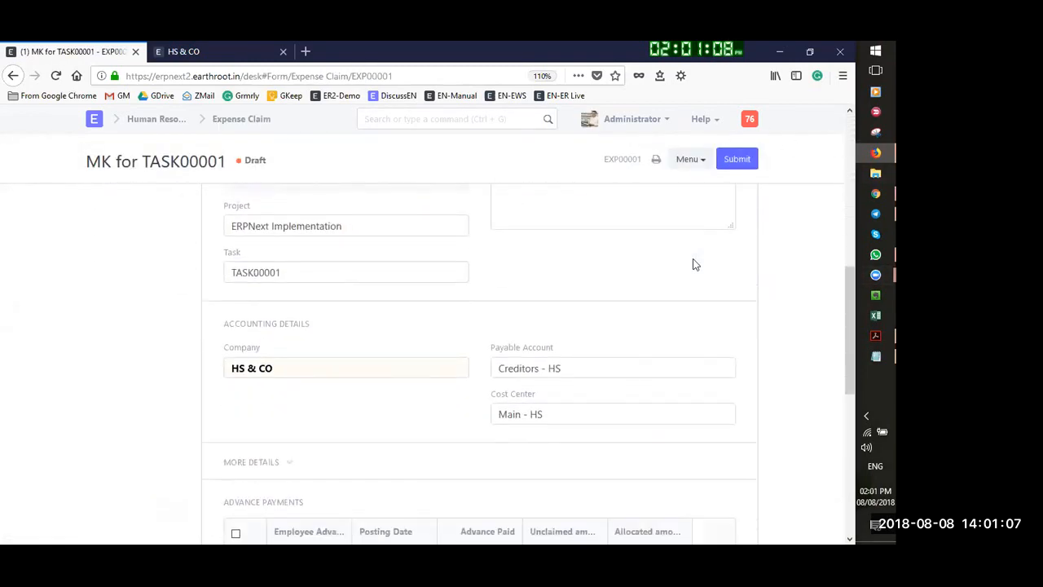
scroll(693, 263, "up", 3)
scroll(695, 263, "up", 3)
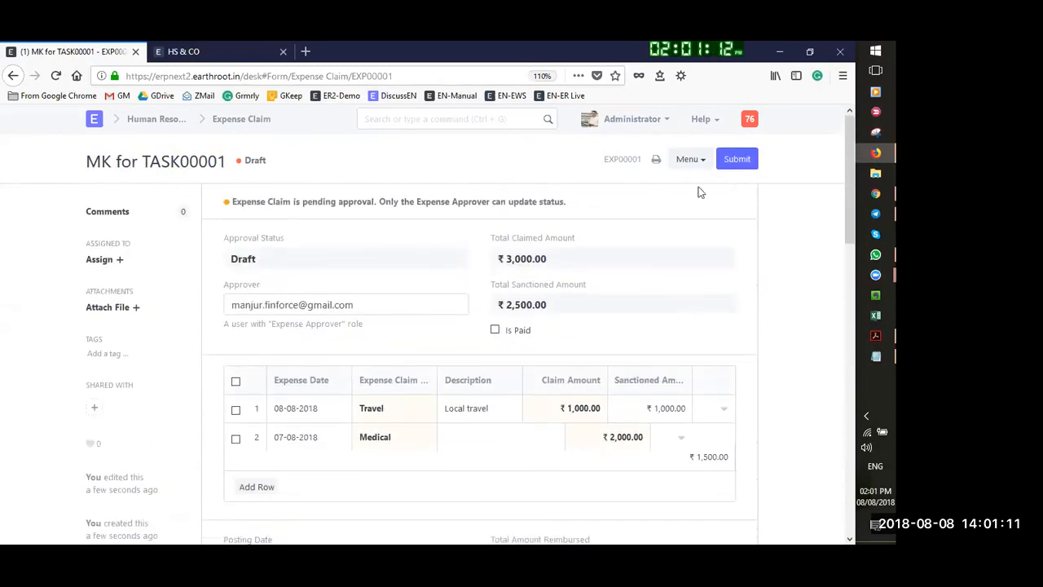
Submit EXP00001 again and confirm, which fails on approval status
left_click(695, 164)
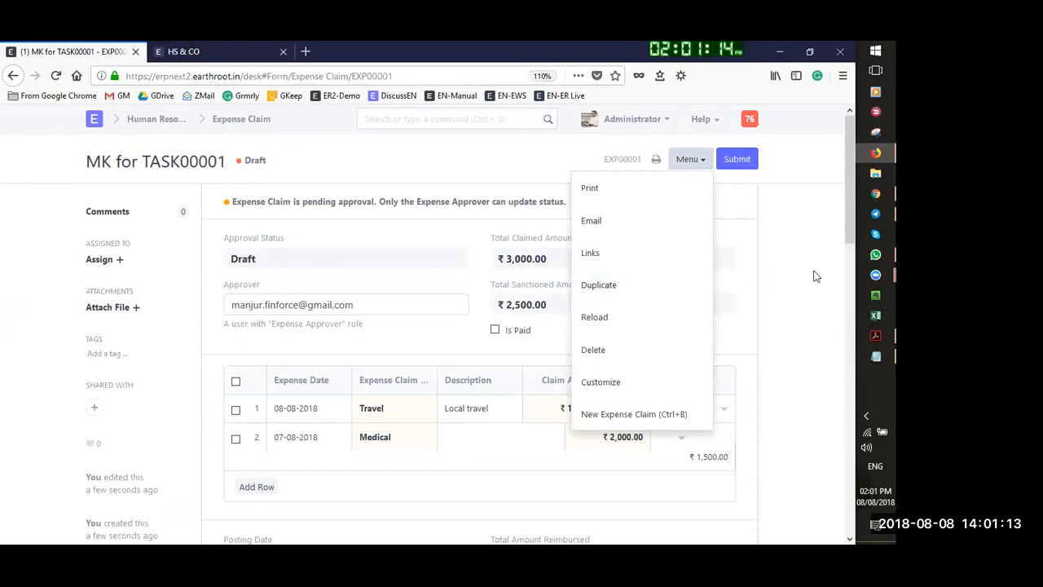
scroll(763, 283, "down", 10)
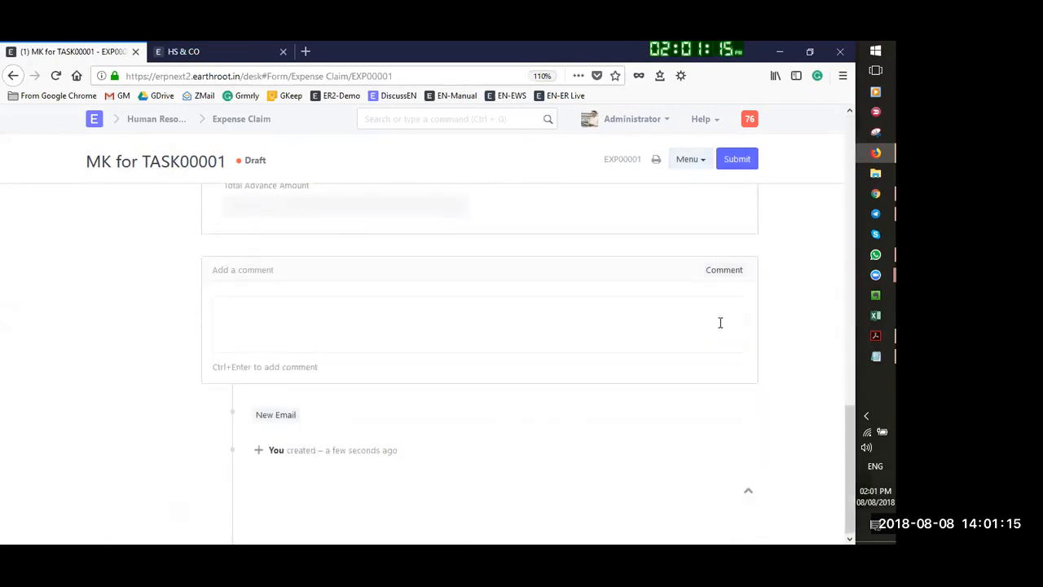
scroll(721, 322, "up", 10)
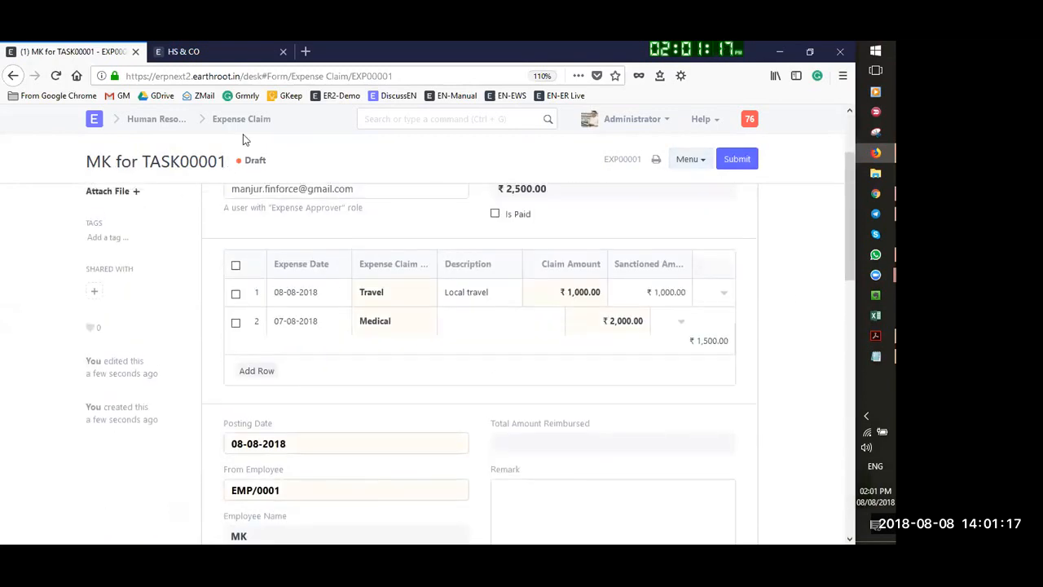
scroll(243, 140, "up", 2)
left_click(734, 162)
left_click(605, 146)
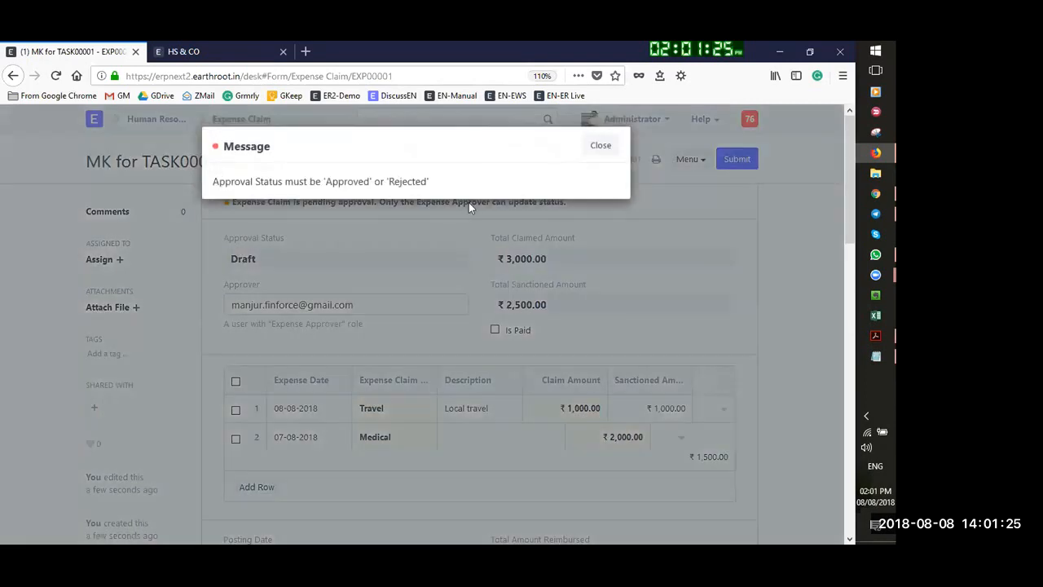
Dismiss the error and open the Expense Claim Report by searching 'expense'
left_click(610, 149)
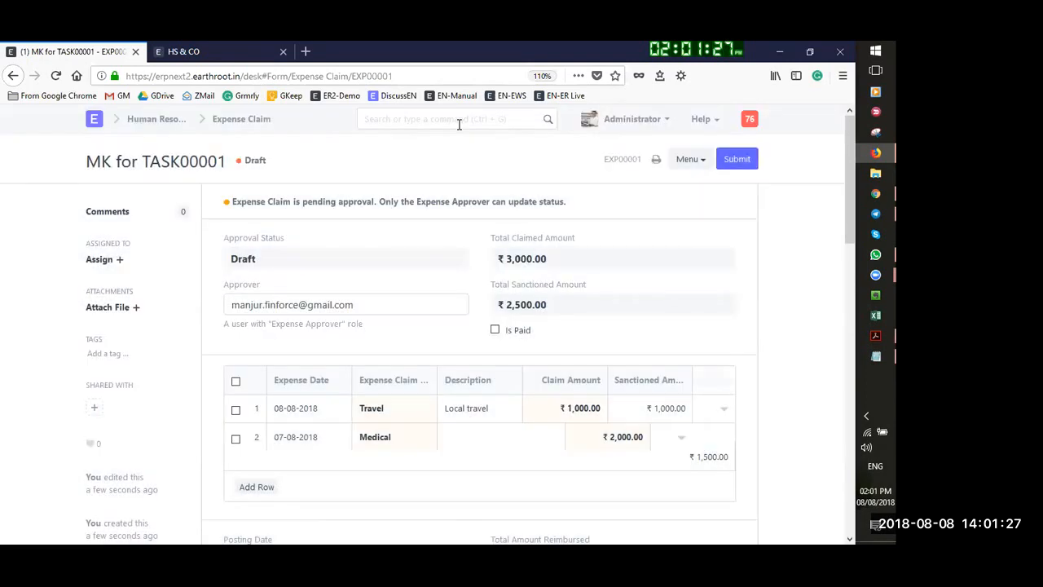
left_click(459, 122)
type("es")
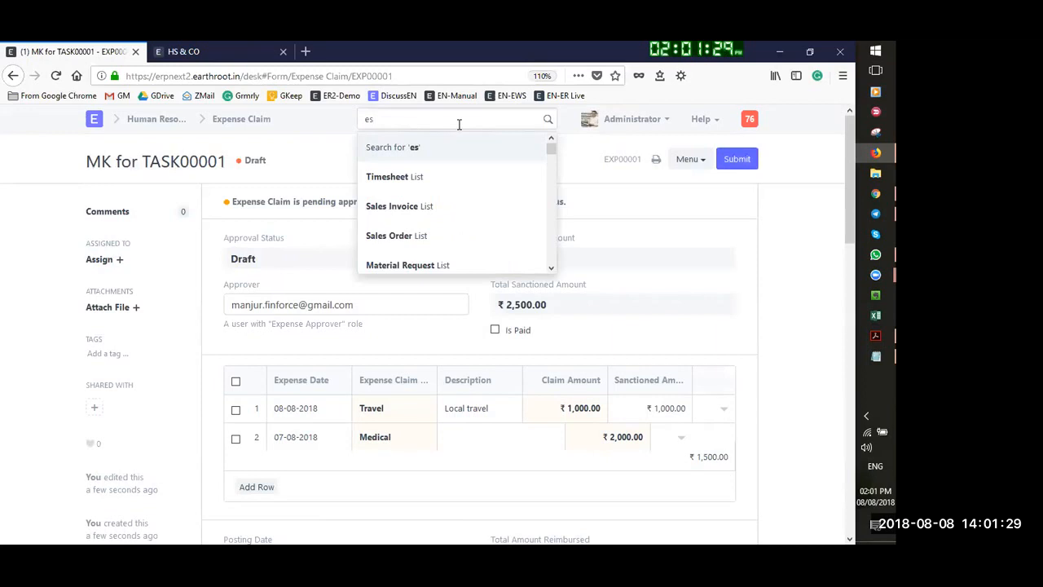
key("BackSpace")
type("xpense")
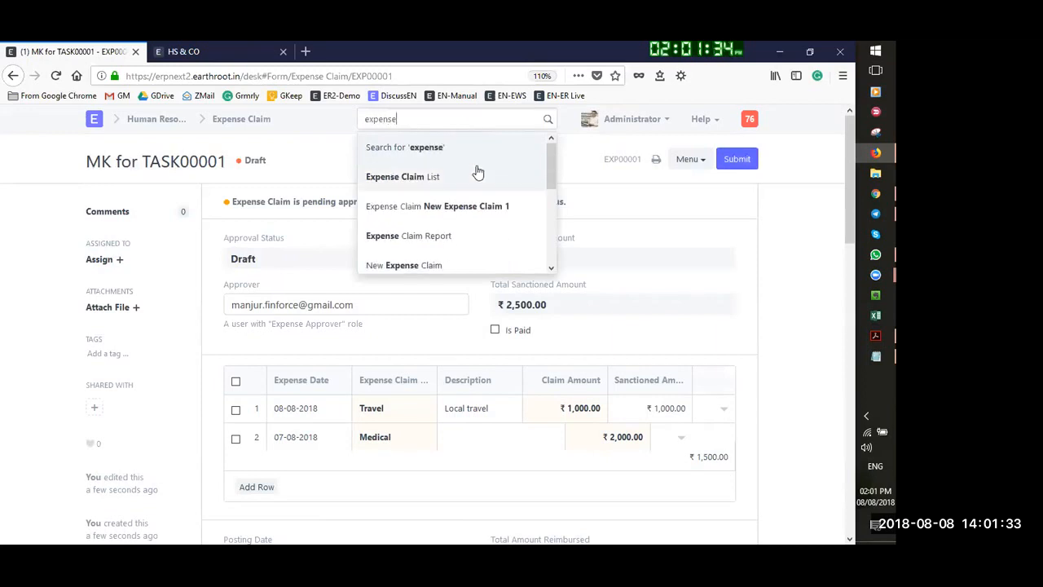
left_click(425, 241)
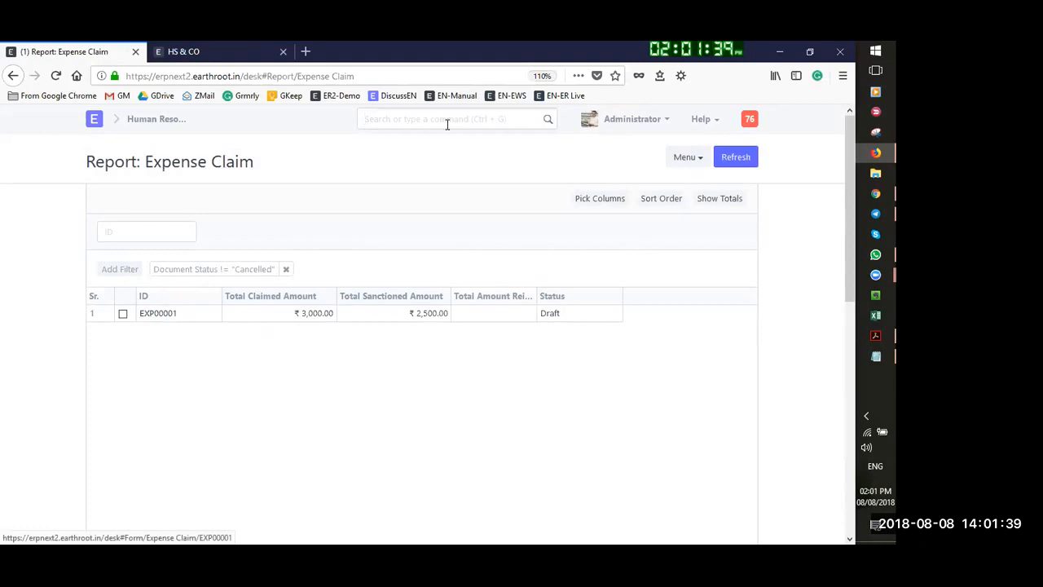
Search again and reopen draft expense claim EXP00001, scrolling through its details
type("expene")
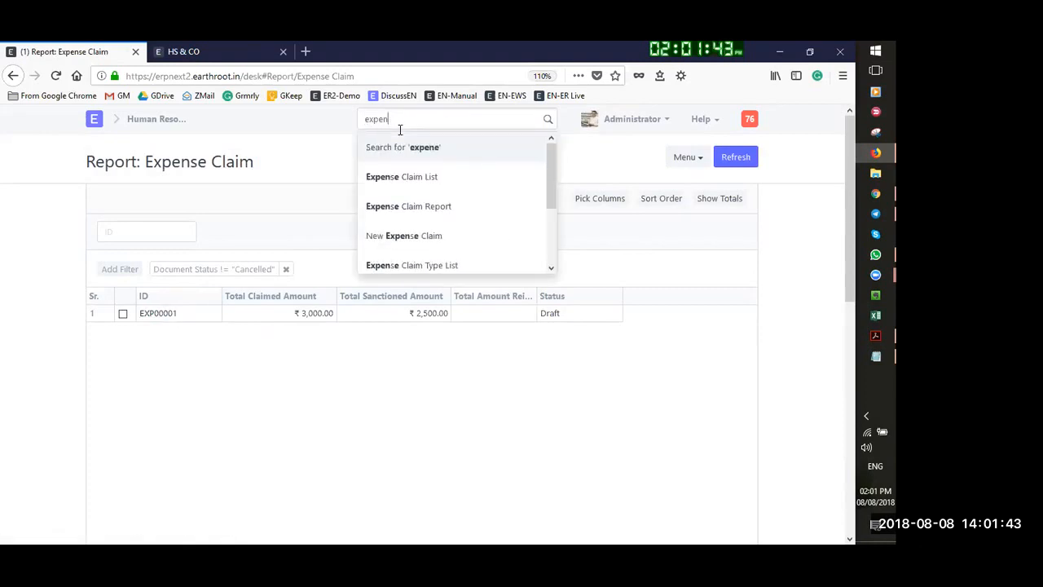
key("BackSpace")
type("se app")
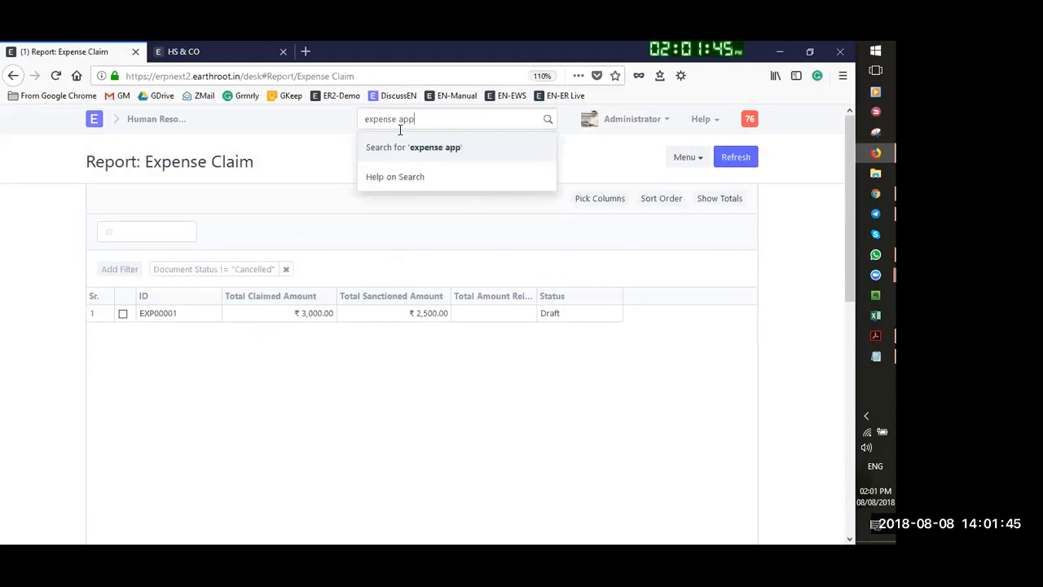
key("BackSpace")
key("BackSpace")
key("BackSpace")
key("BackSpace")
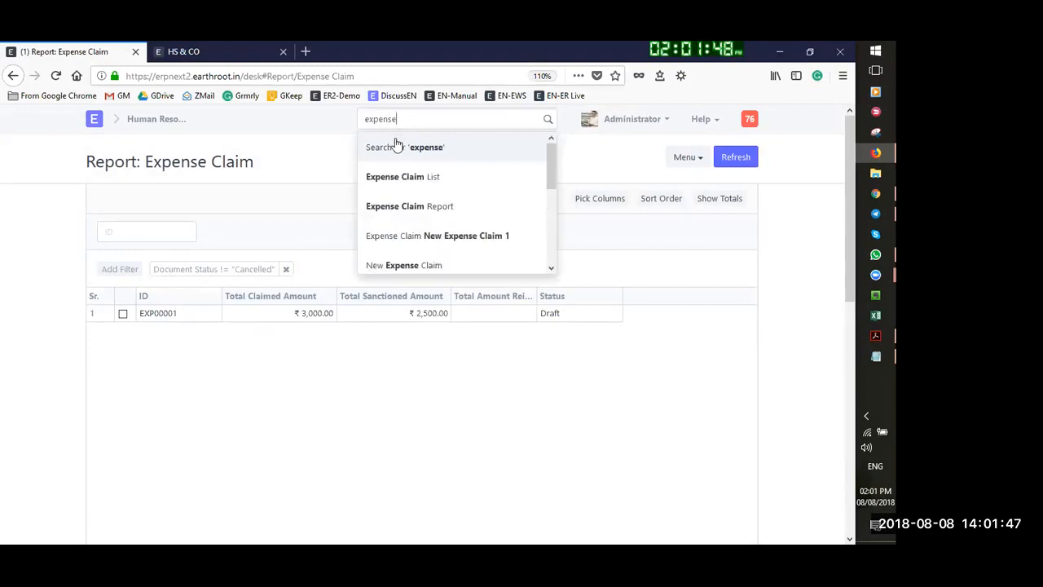
left_click(159, 316)
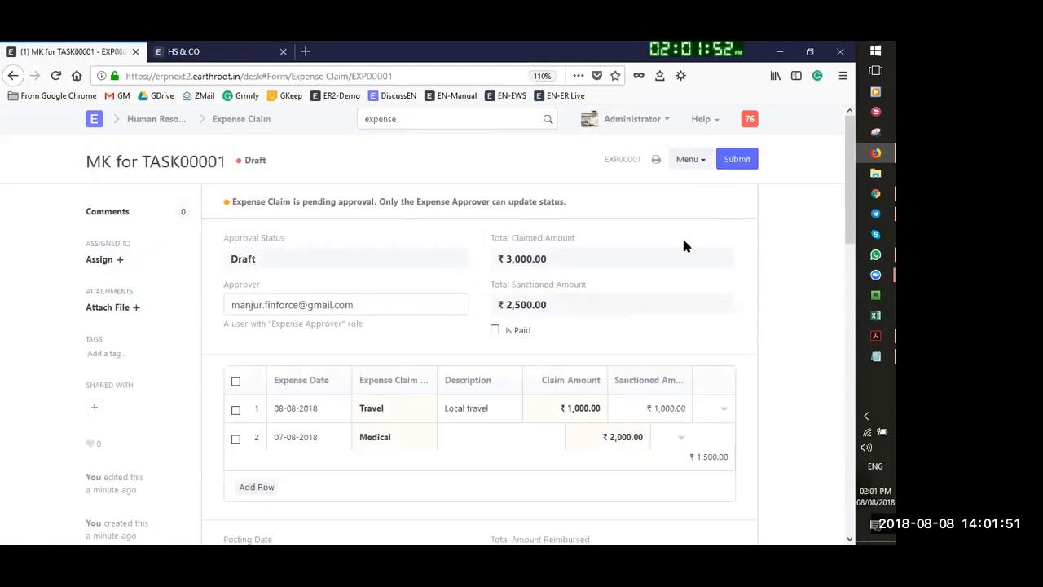
scroll(683, 246, "down", 2)
scroll(578, 432, "down", 1)
scroll(576, 440, "down", 1)
scroll(489, 375, "up", 4)
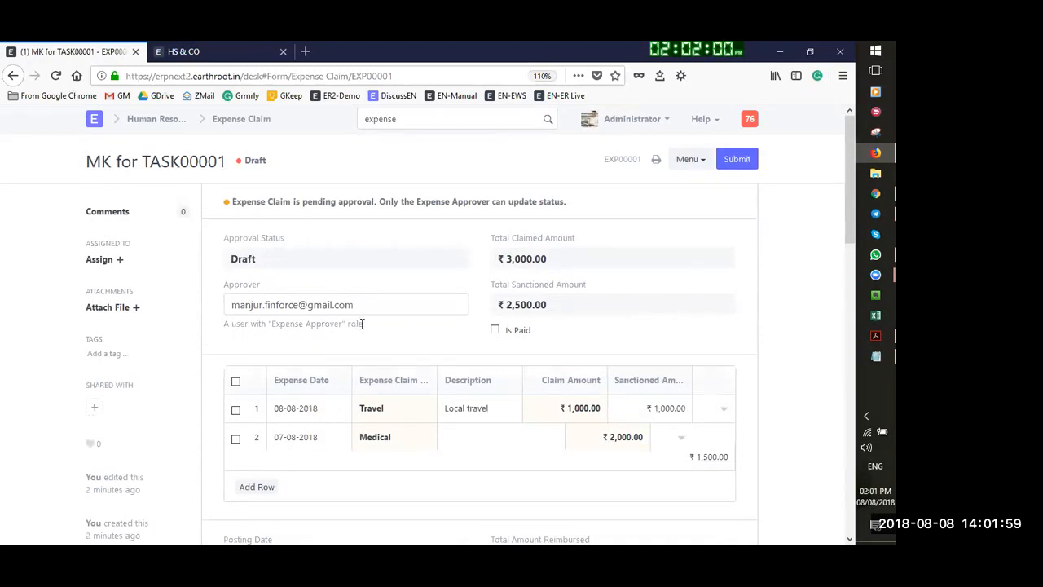
Replace the claim's approver with Administrator and save EXP00001
left_click_drag(355, 307, 205, 326)
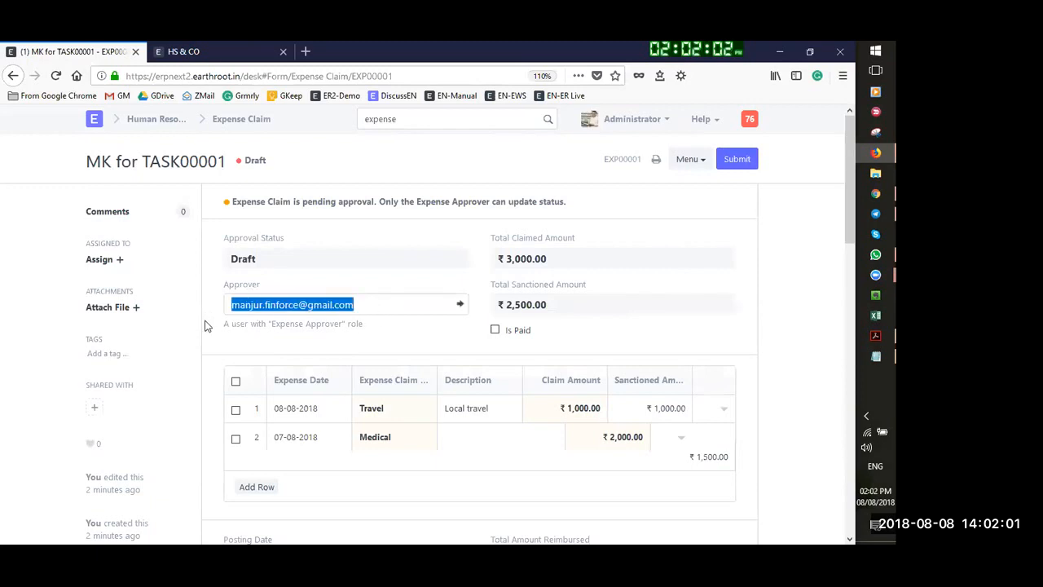
key("BackSpace")
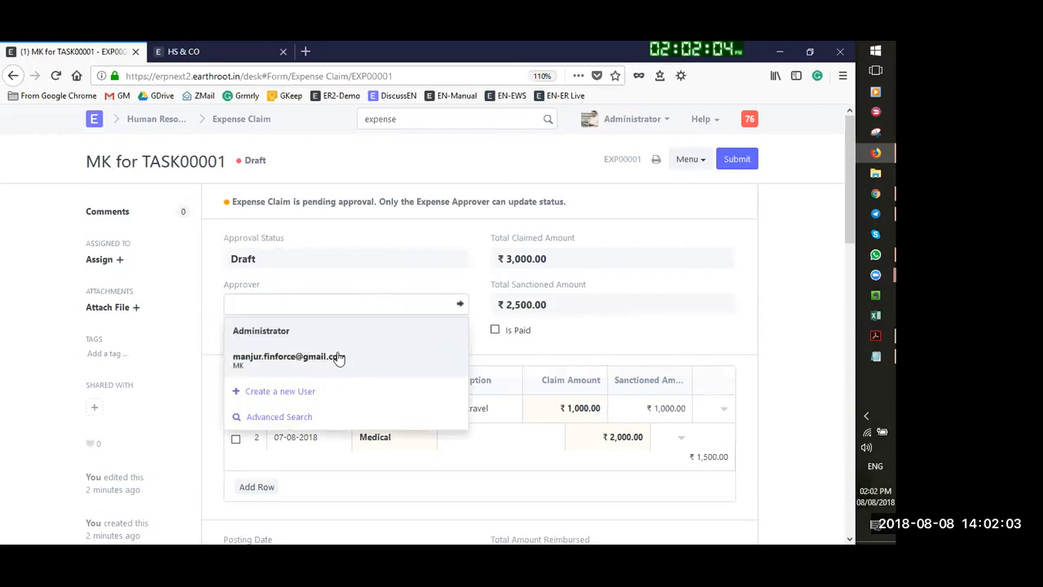
left_click(298, 330)
left_click(742, 161)
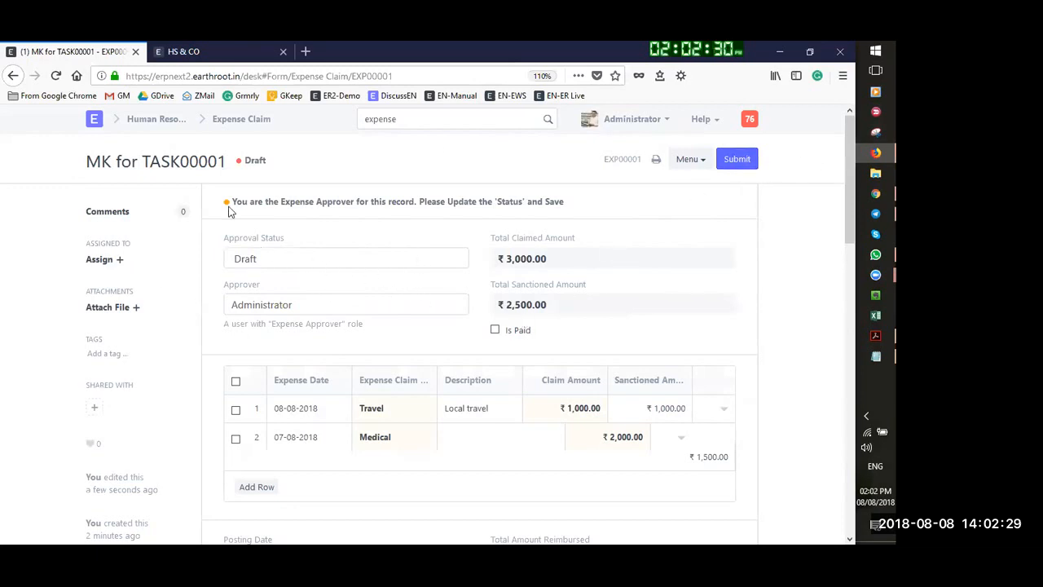
Reopen EXP00001 from the Expense Claim list to change its approval status
left_click(265, 120)
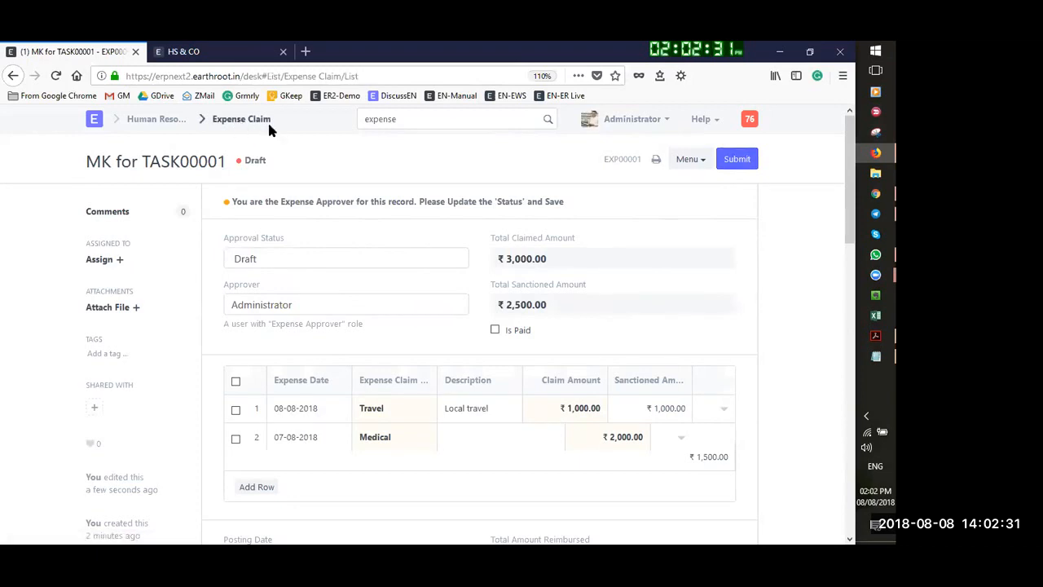
left_click(293, 302)
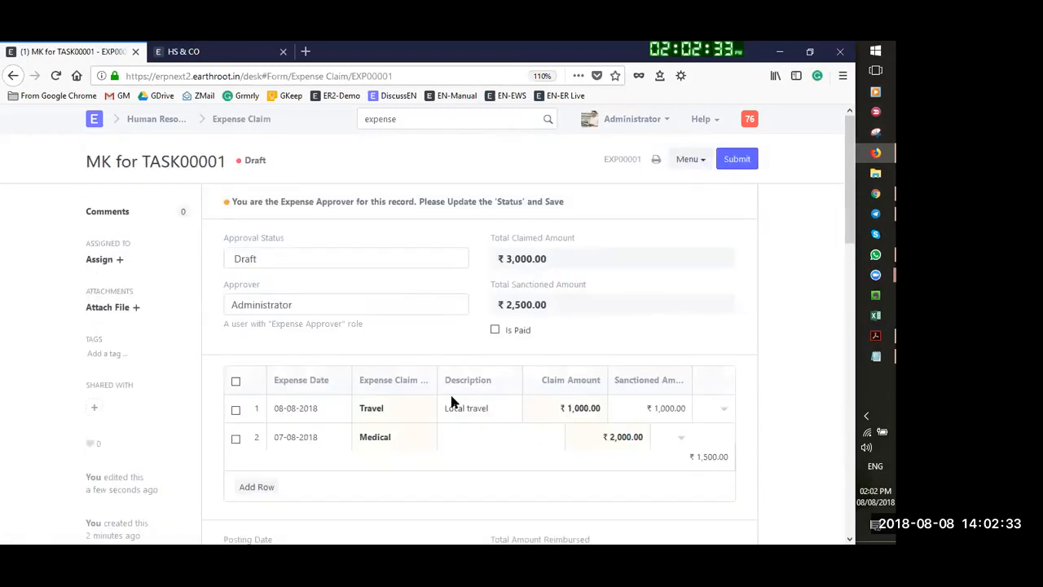
left_click(275, 262)
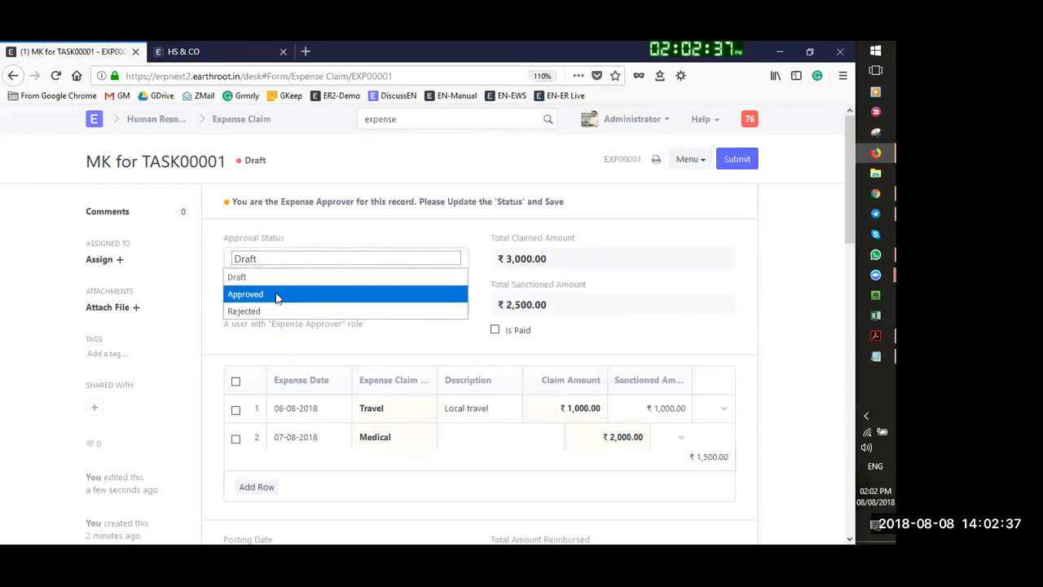
Set EXP00001's approval status to Approved, then save and permanently submit it
left_click(277, 295)
left_click(741, 159)
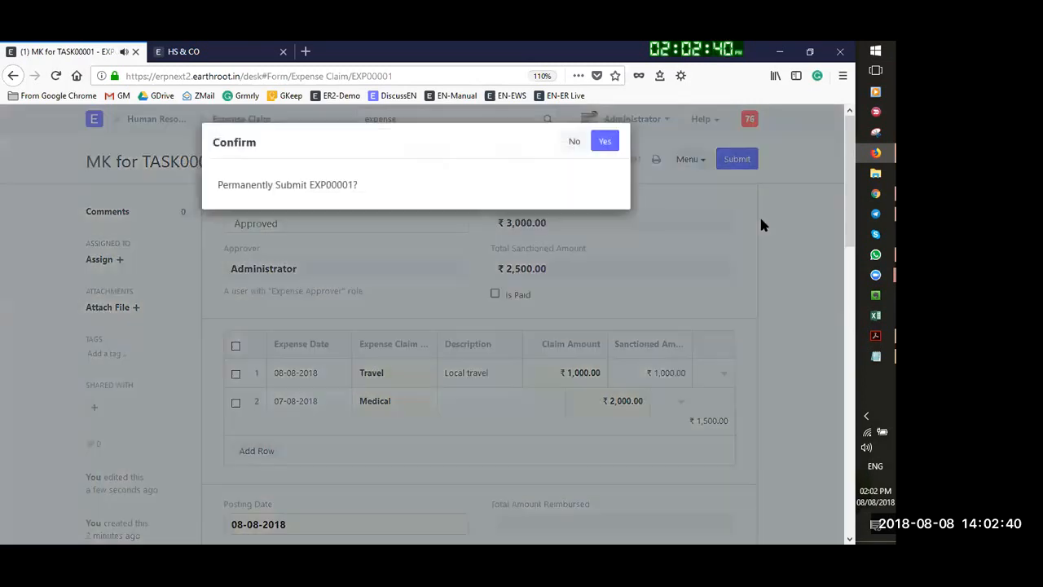
left_click(605, 142)
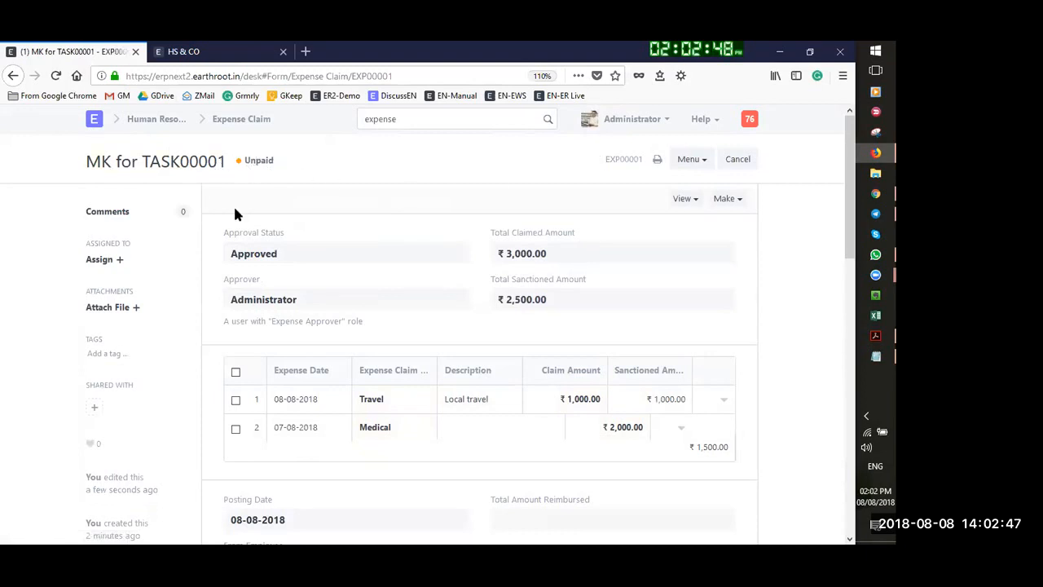
left_click(722, 199)
Create a payment entry from the expense claim and try saving it
left_click(639, 227)
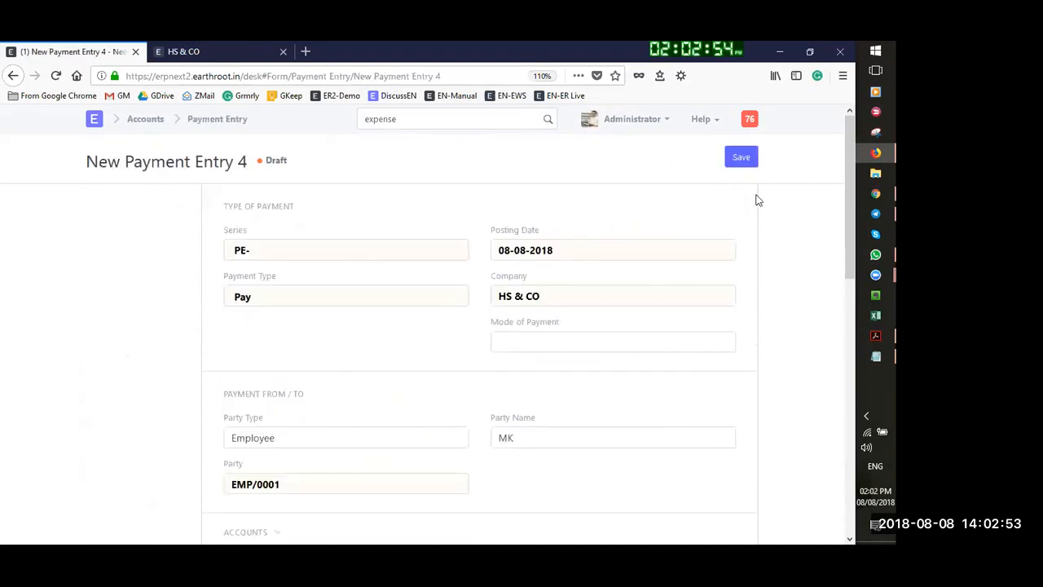
left_click(732, 160)
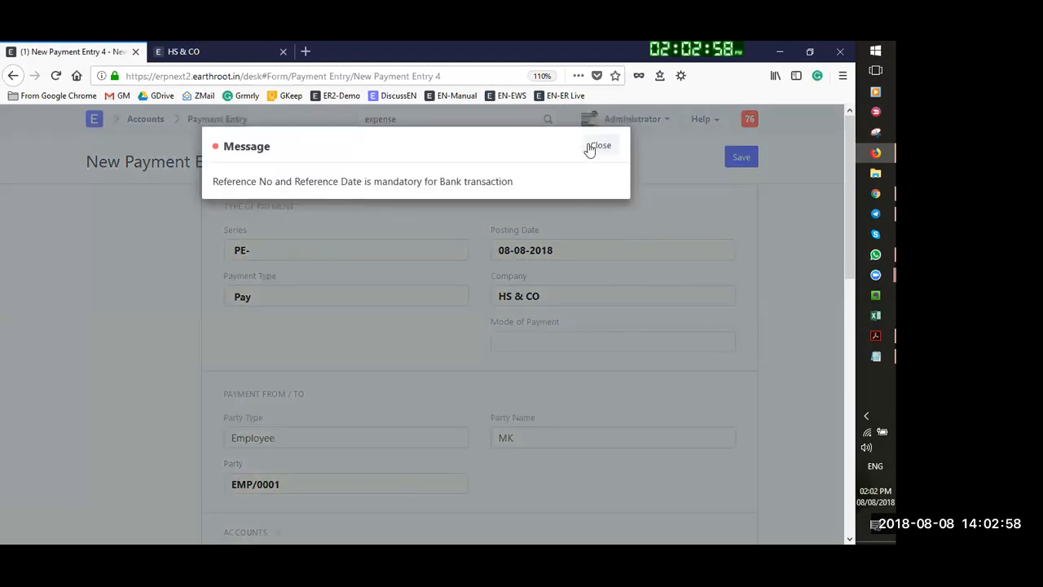
left_click(600, 145)
Enter cheque reference 12345 dated 09-08-2018, then save and submit payment PE-00014
scroll(472, 363, "down", 10)
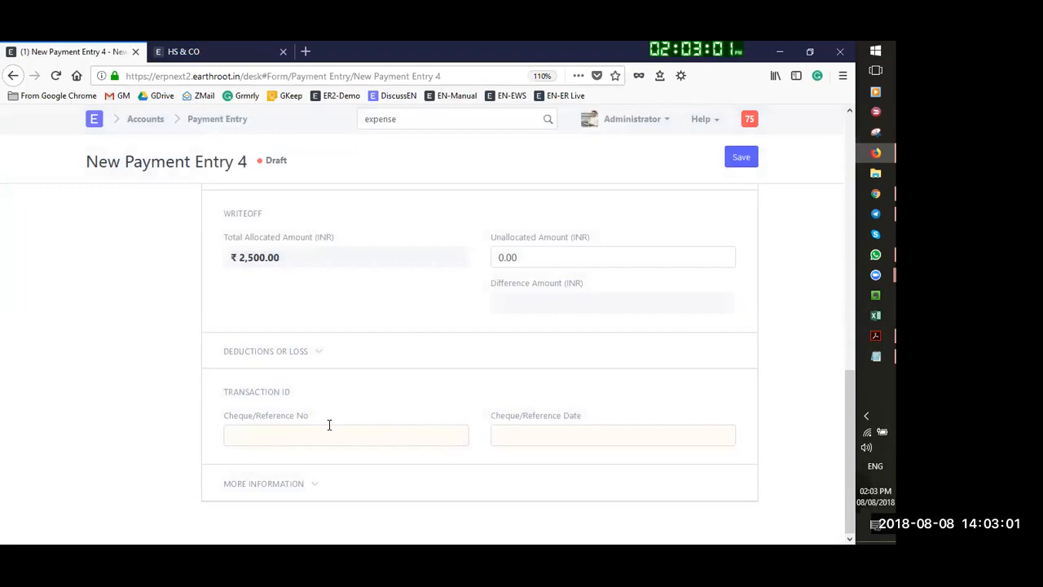
left_click(330, 426)
left_click(524, 429)
left_click(606, 303)
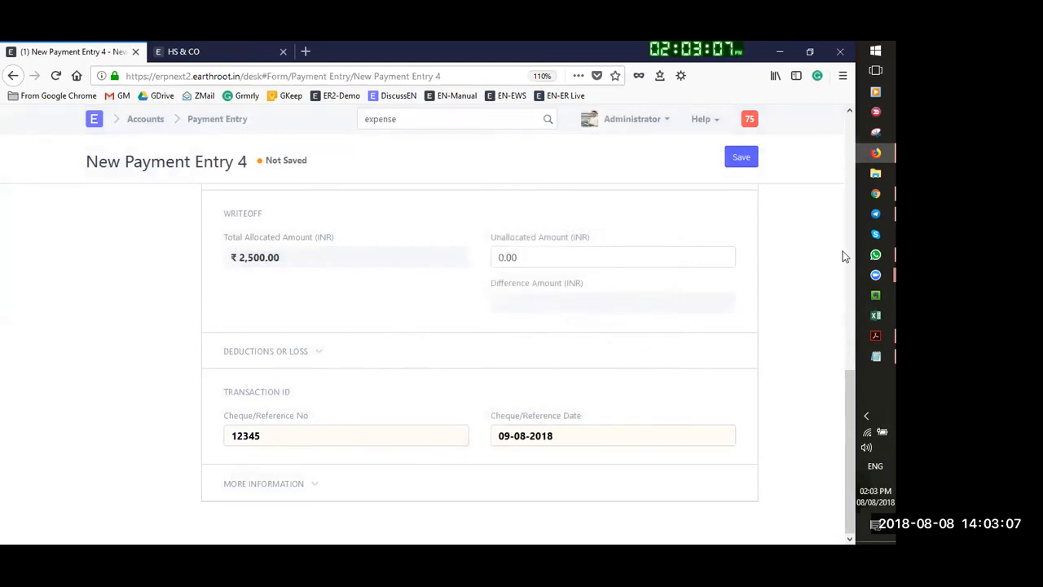
left_click(743, 157)
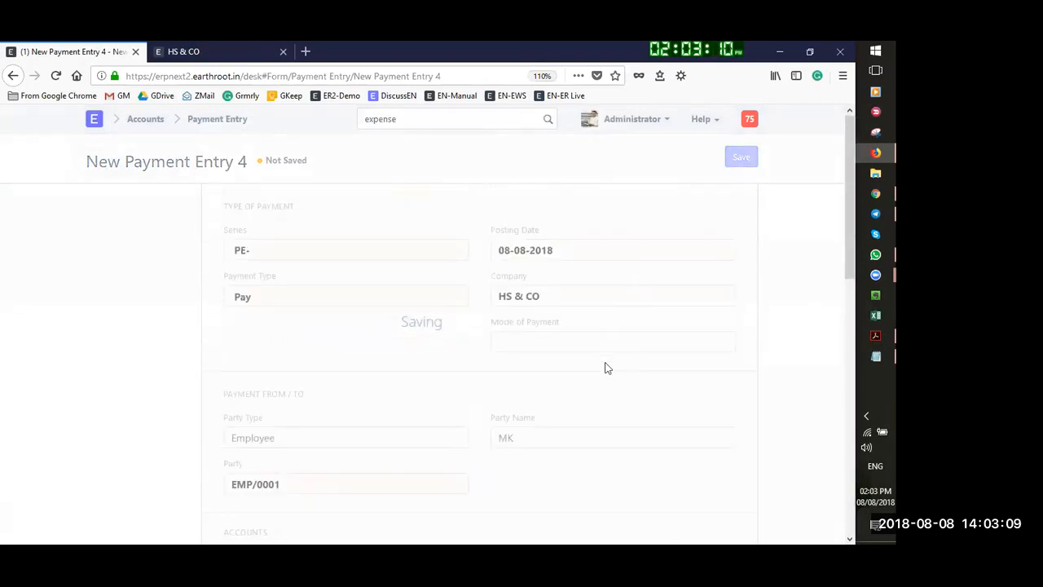
left_click(736, 161)
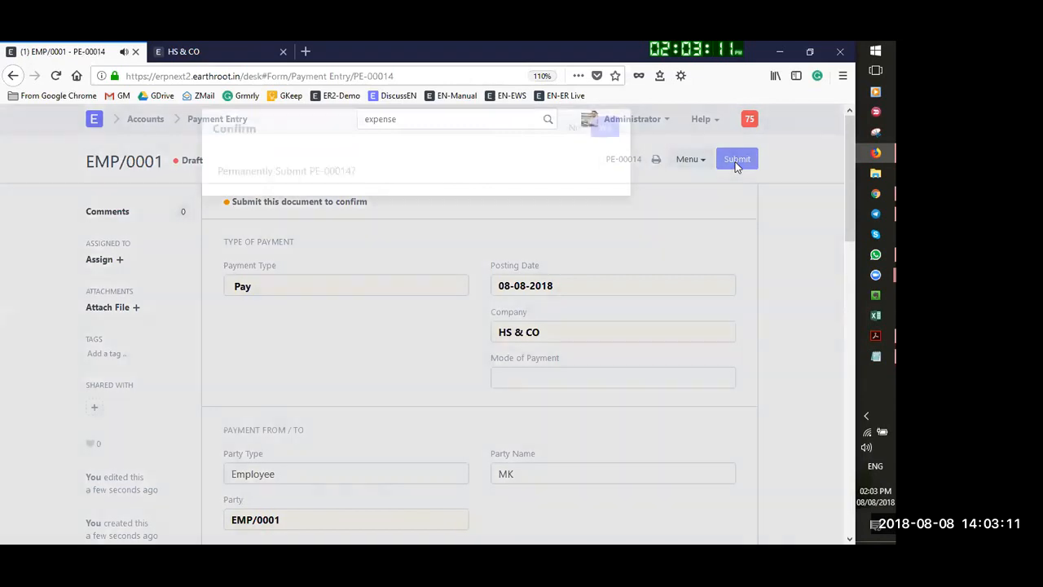
left_click(603, 146)
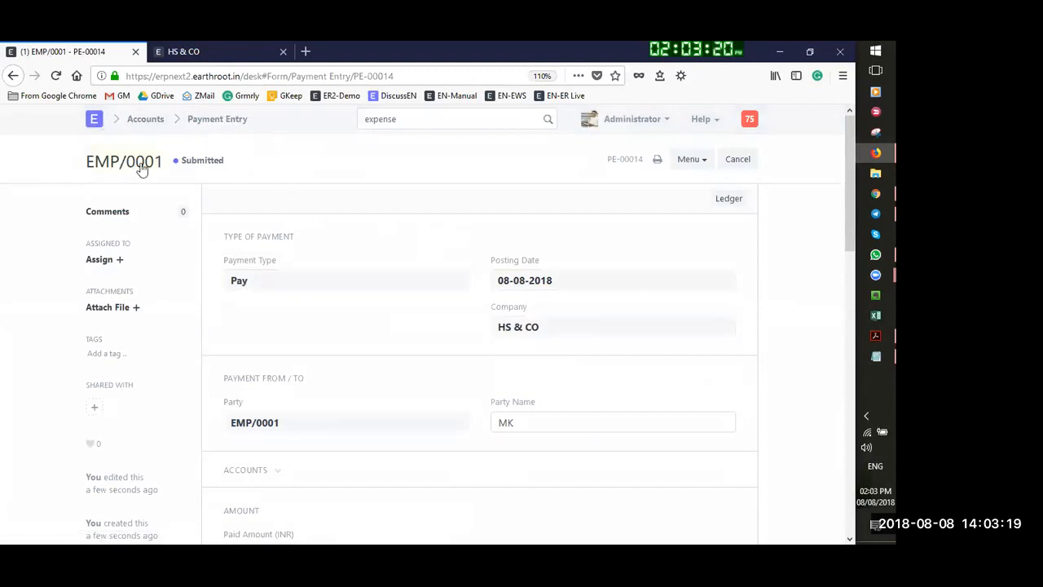
Open the ERPNext Implementation project from the Projects module
left_click(193, 129)
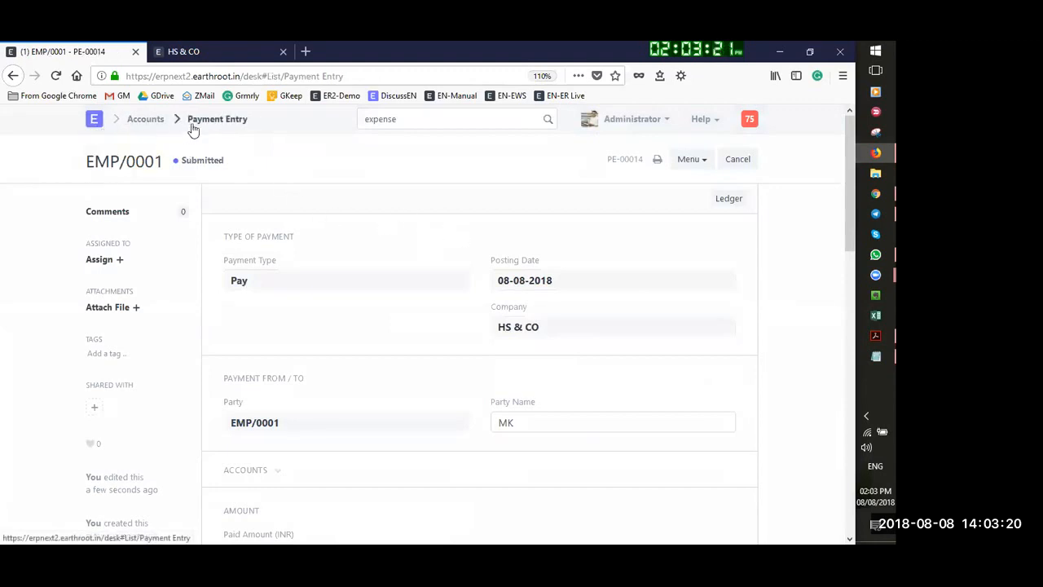
left_click(142, 122)
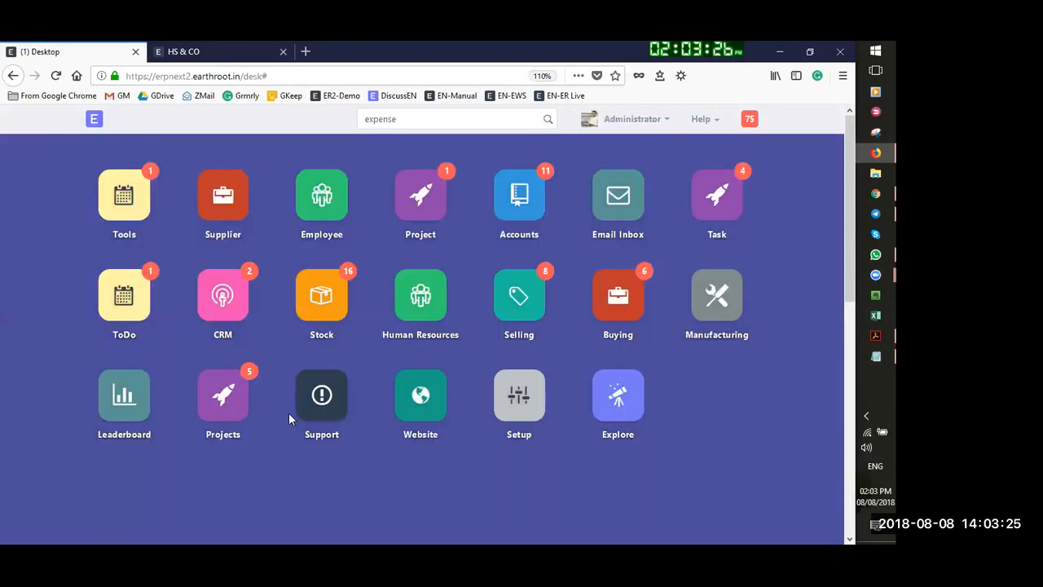
left_click(222, 409)
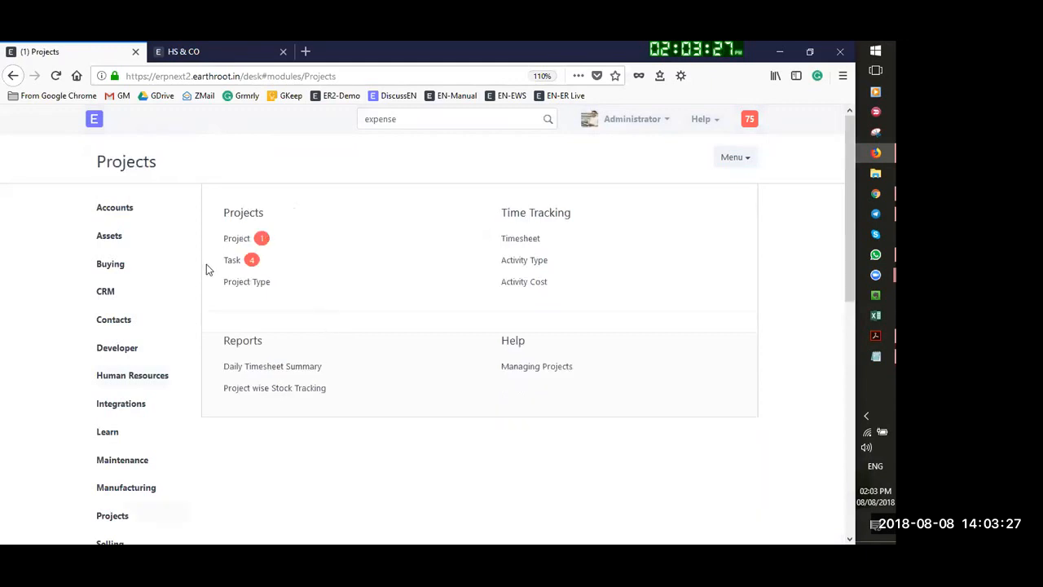
left_click(237, 240)
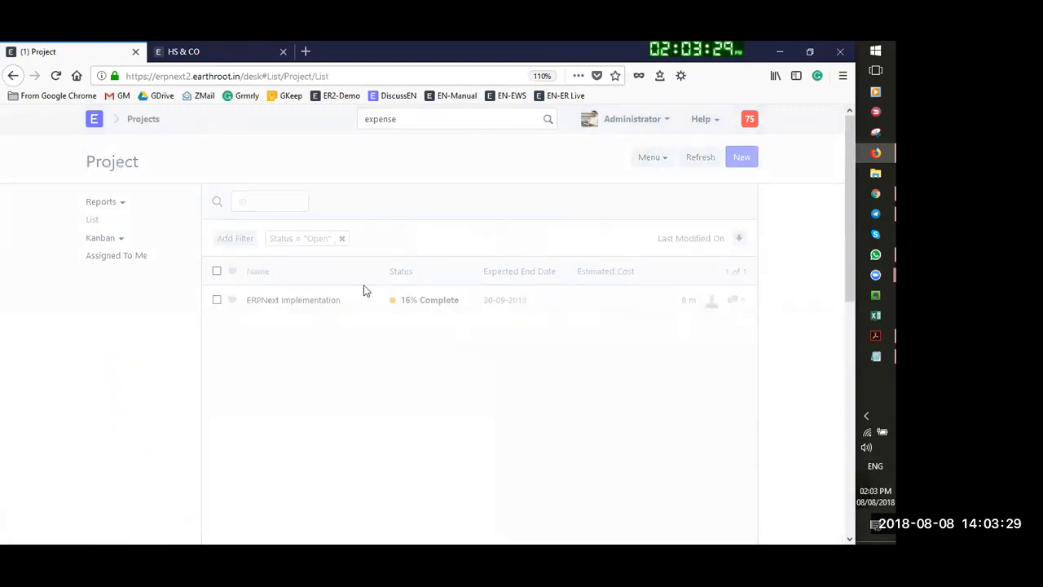
left_click(274, 298)
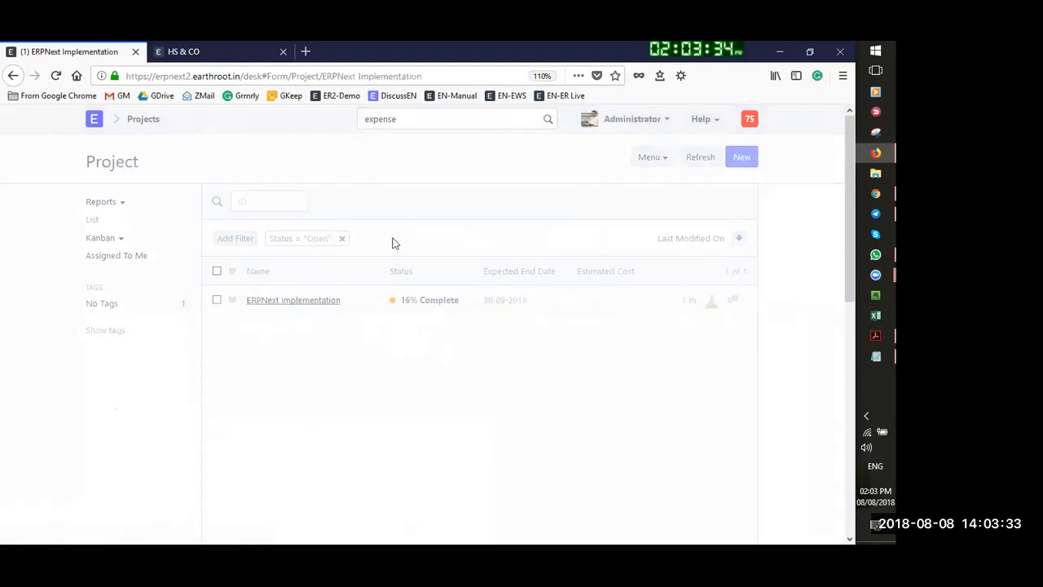
Expand the project's Costing and Billing section
scroll(404, 344, "down", 5)
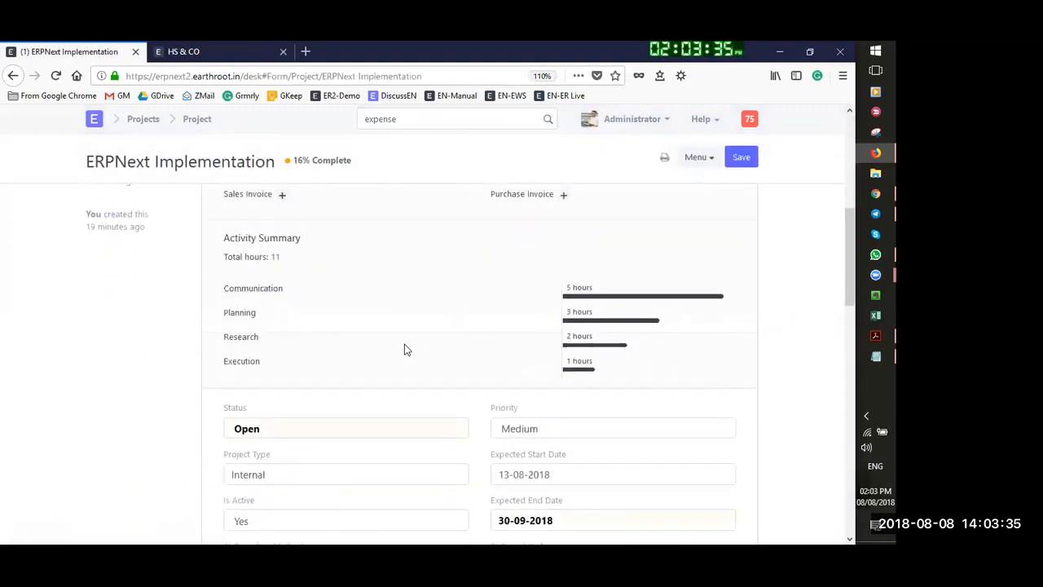
scroll(404, 343, "down", 2)
scroll(245, 245, "up", 2)
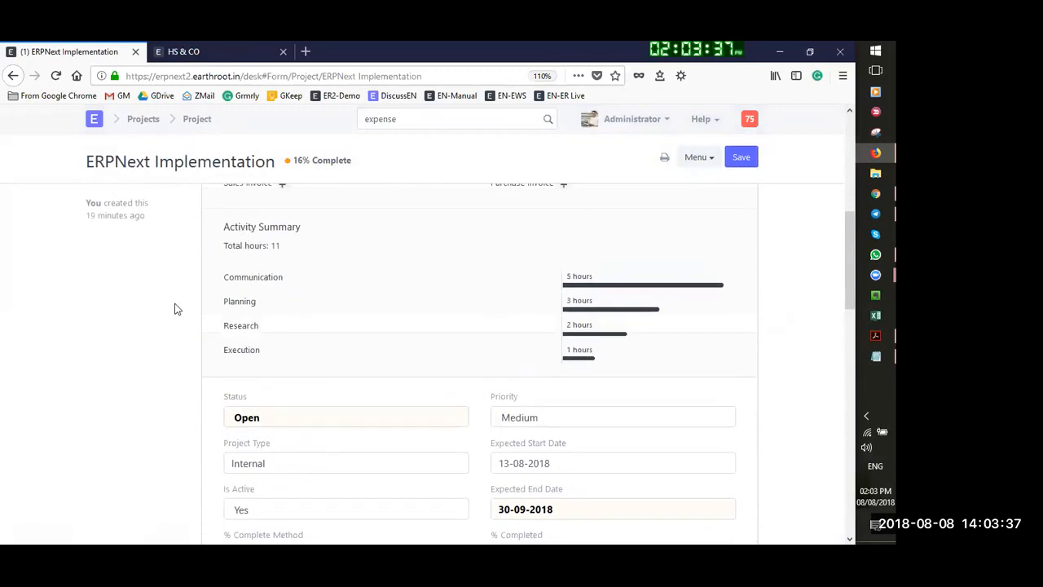
scroll(468, 291, "up", 2)
scroll(367, 486, "down", 1)
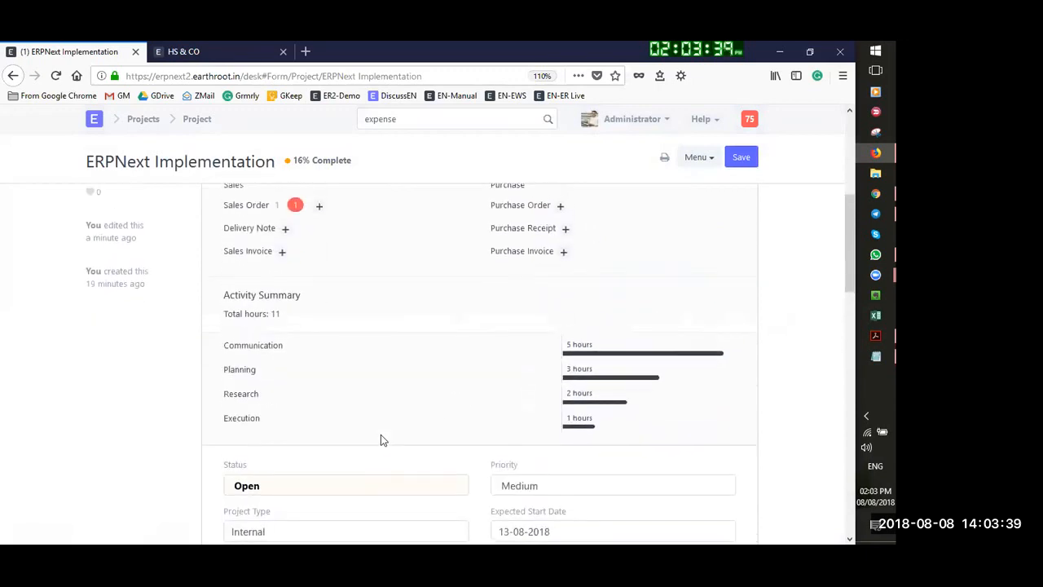
scroll(383, 436, "down", 5)
scroll(573, 236, "down", 6)
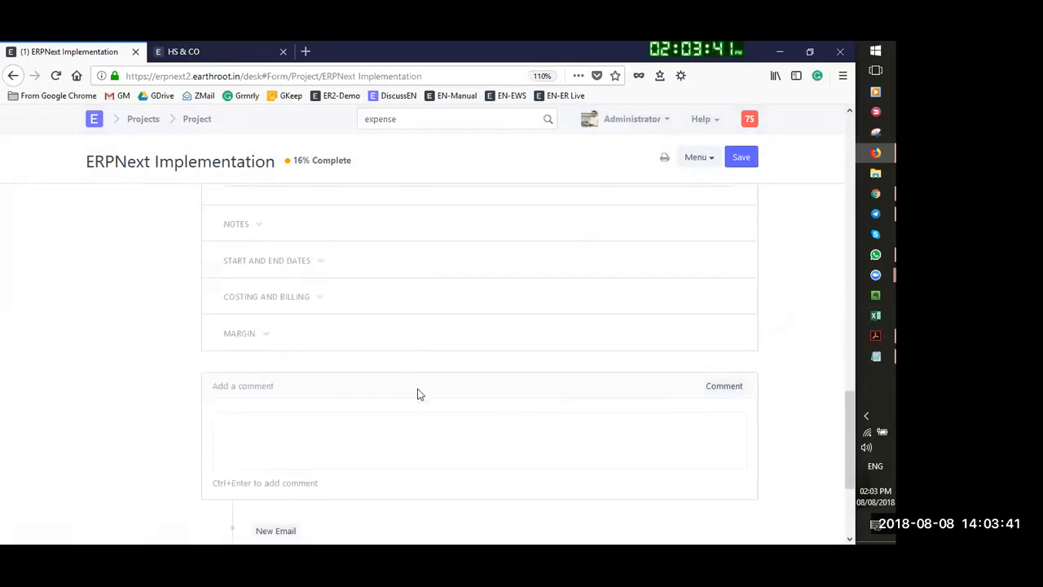
scroll(361, 356, "up", 1)
left_click(299, 328)
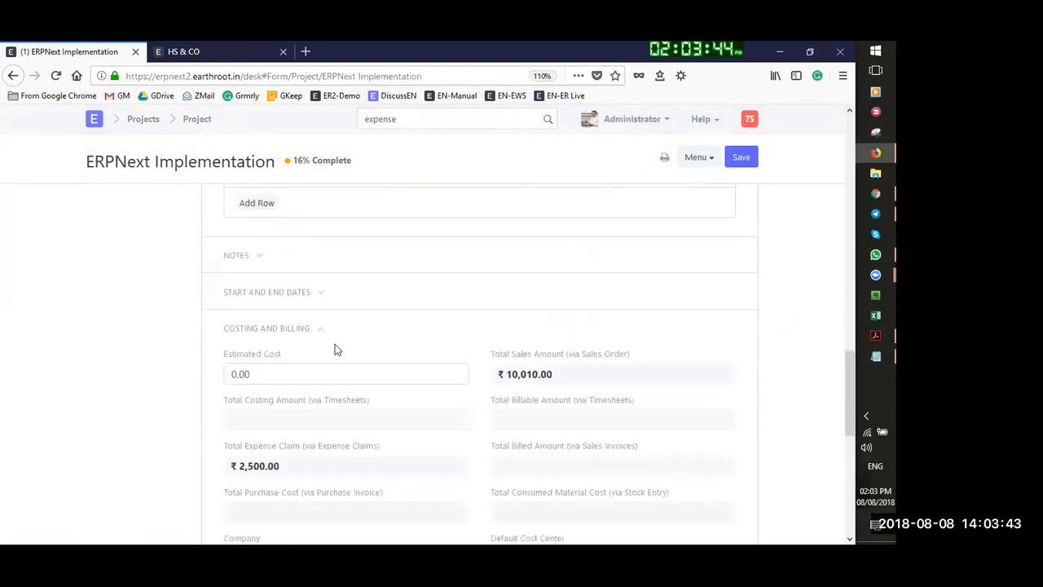
Check the ₹2,500.00 expense claim total, then show the final Questions? slide in Acrobat
scroll(281, 421, "down", 1)
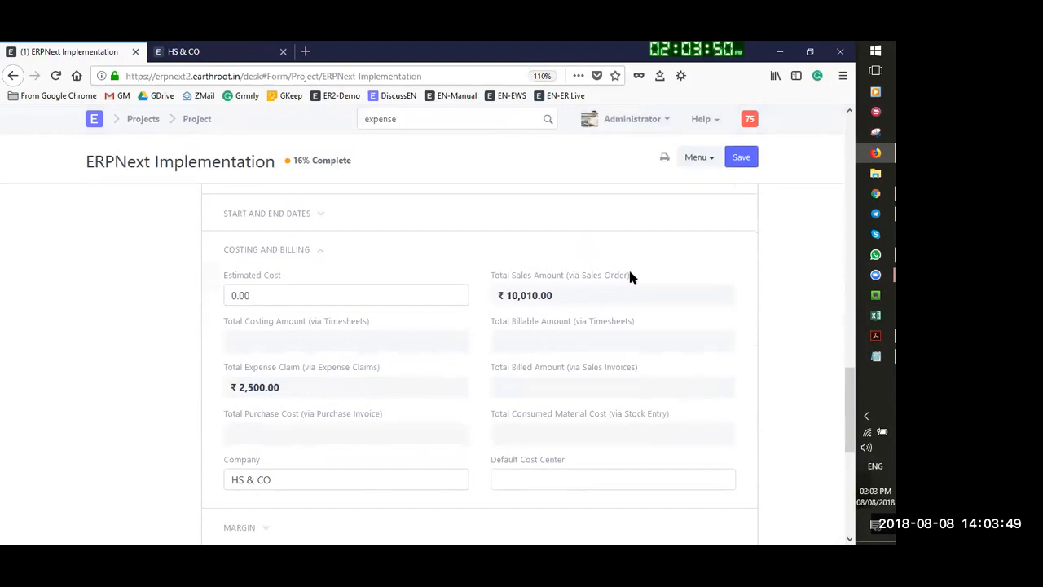
scroll(317, 345, "down", 1)
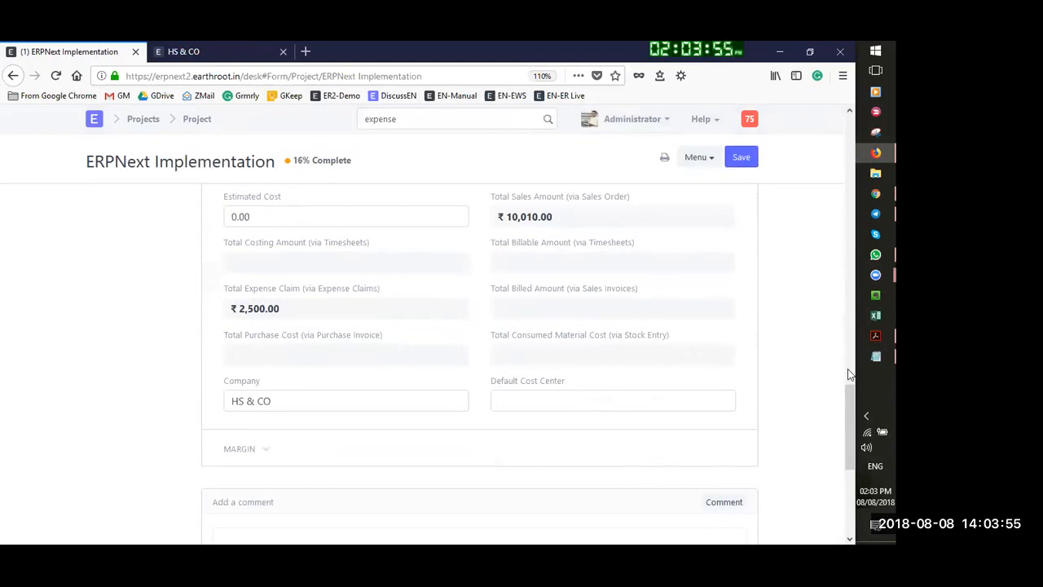
left_click(875, 334)
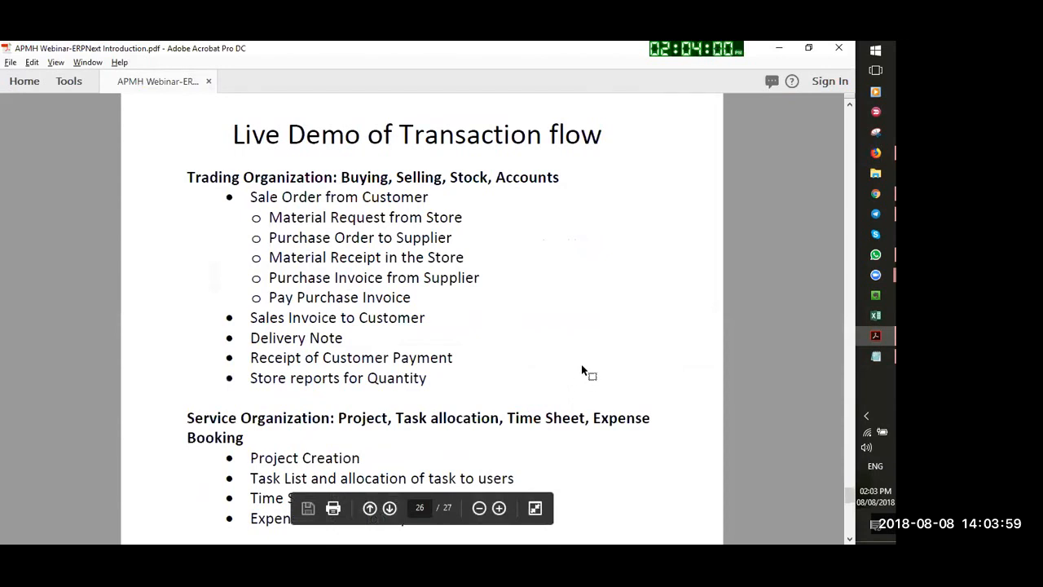
key("Right")
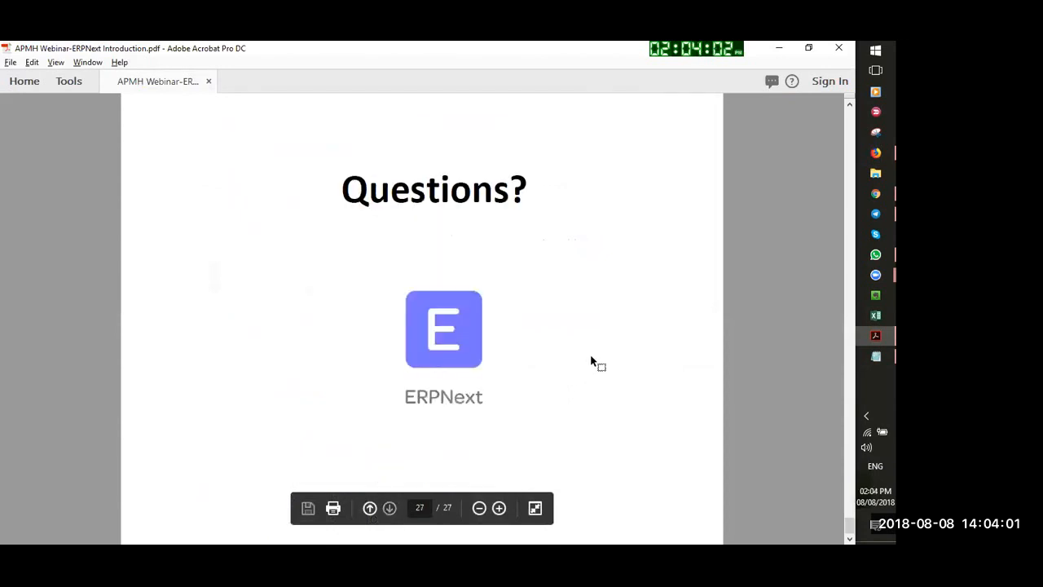